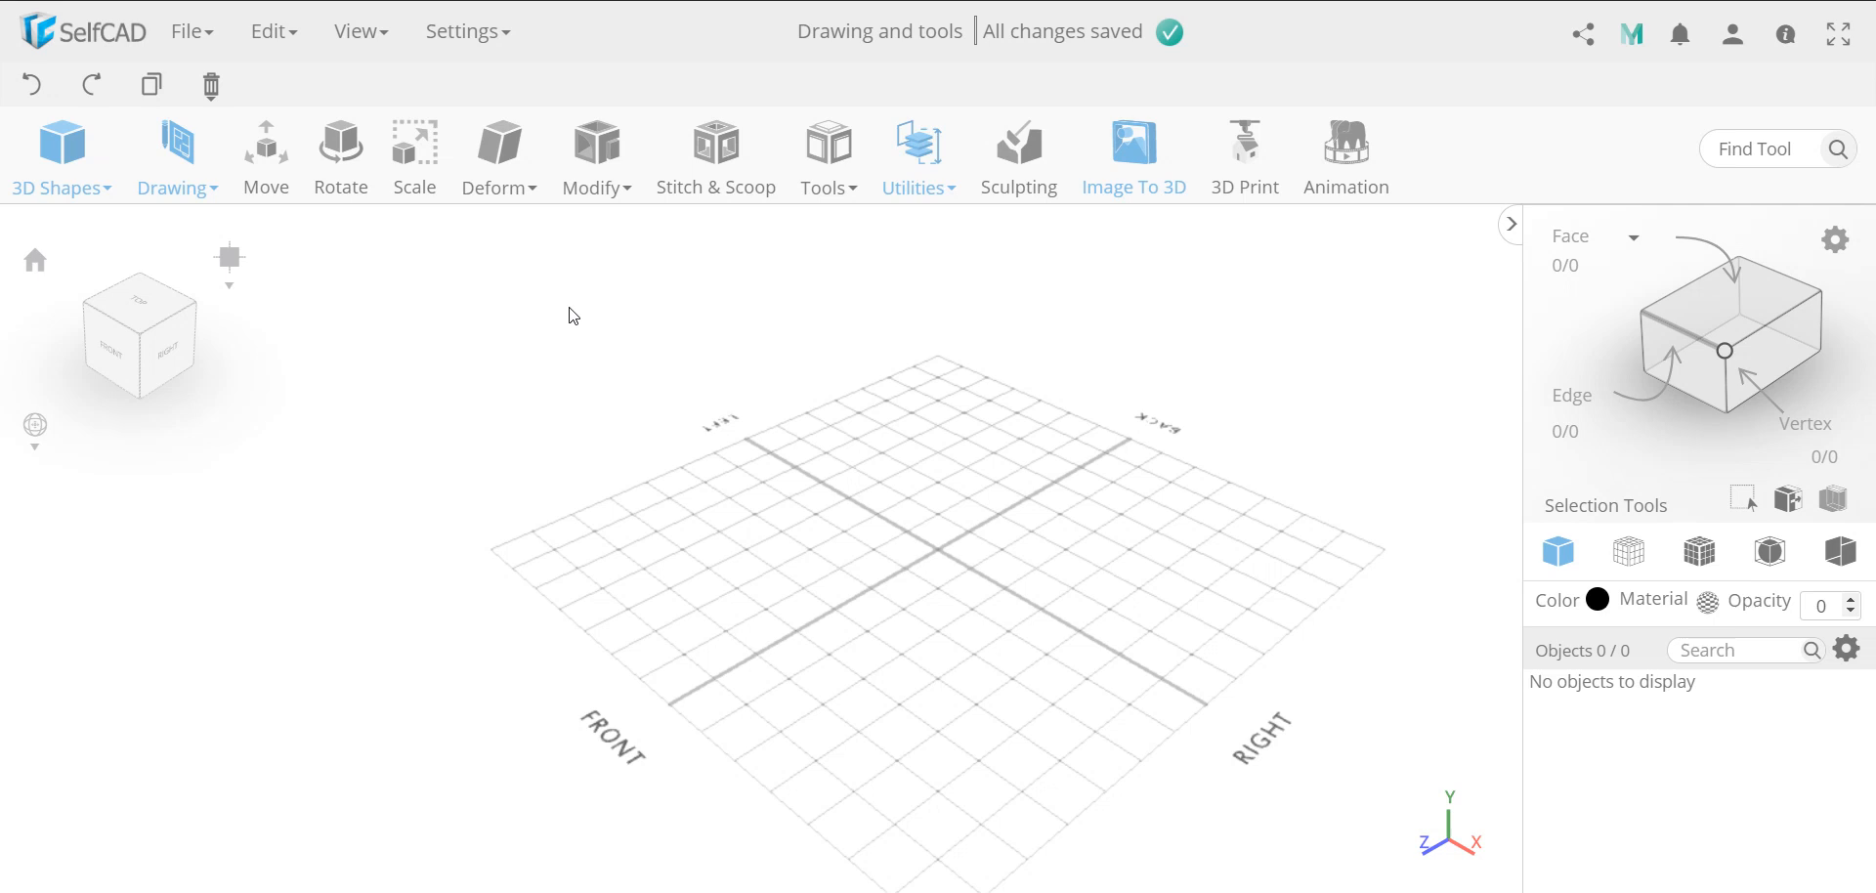
pyautogui.click(190, 32)
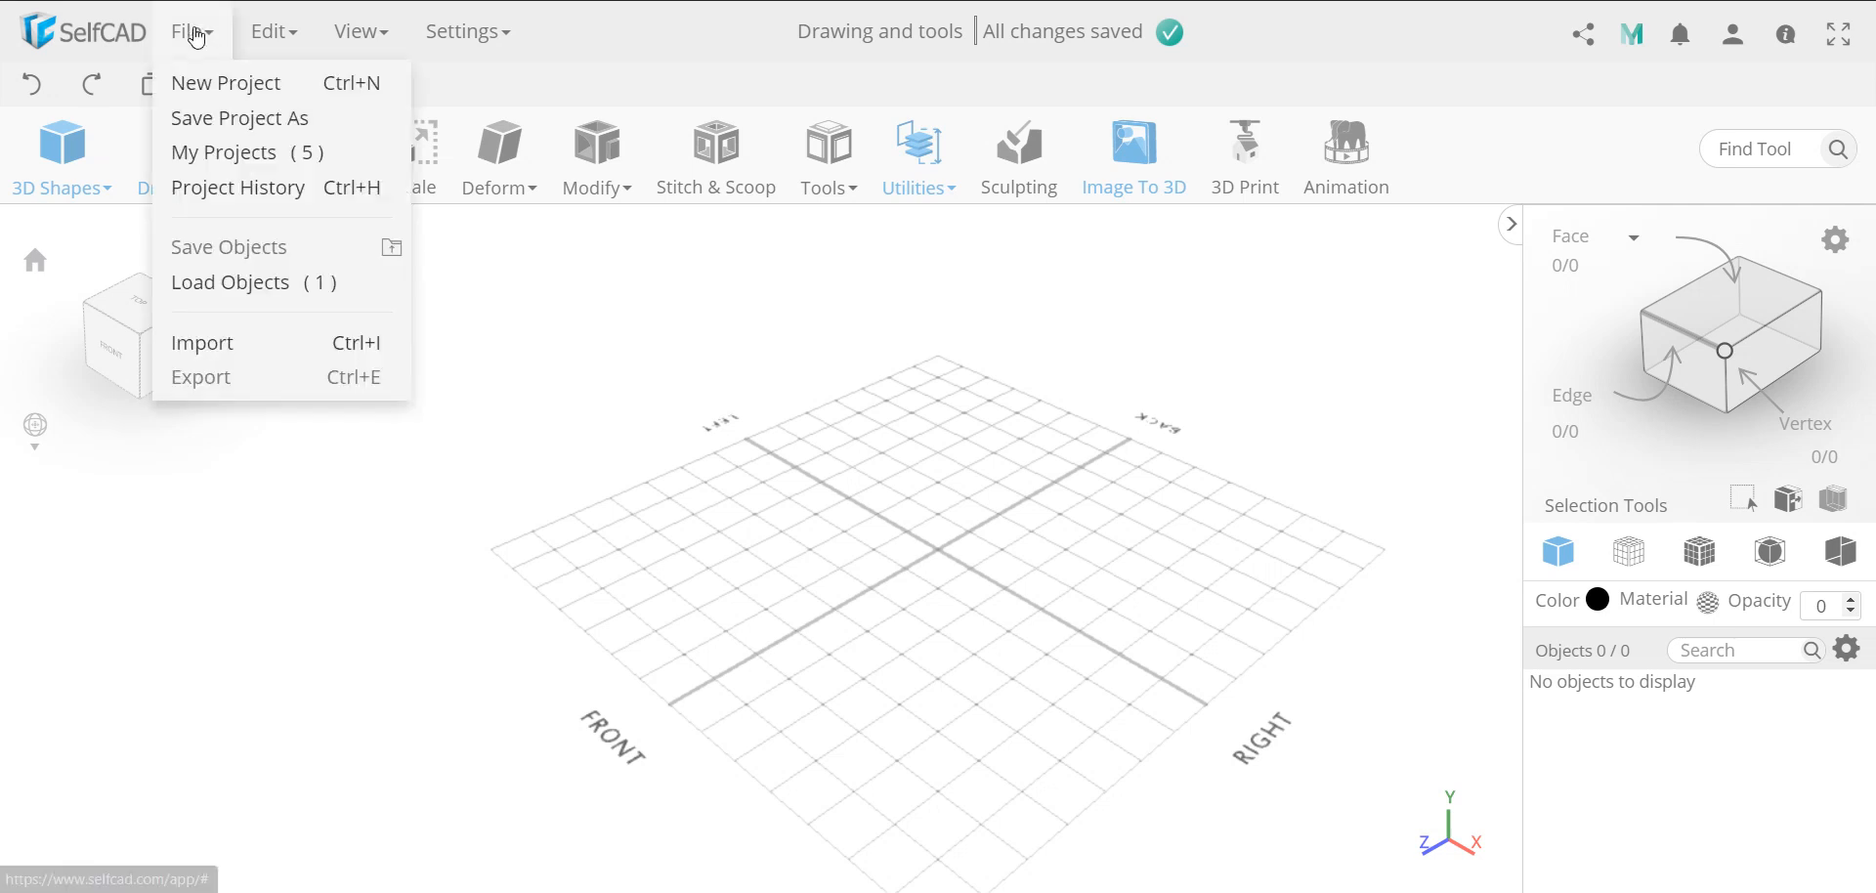
pyautogui.click(278, 341)
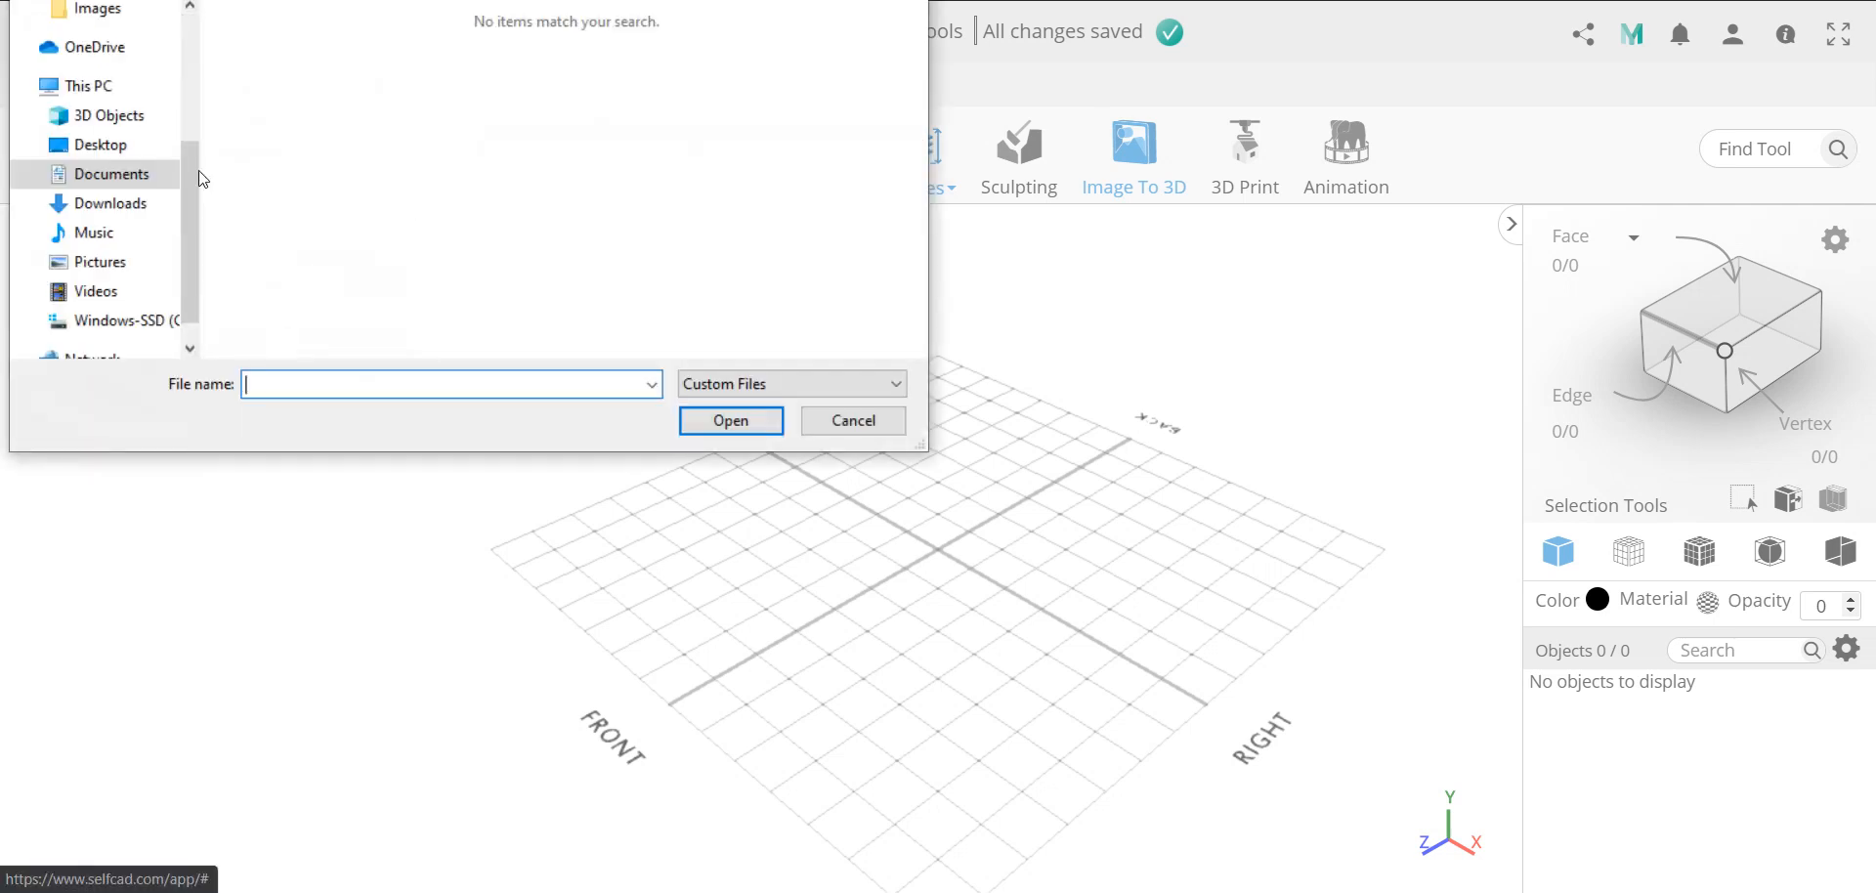
pyautogui.click(853, 420)
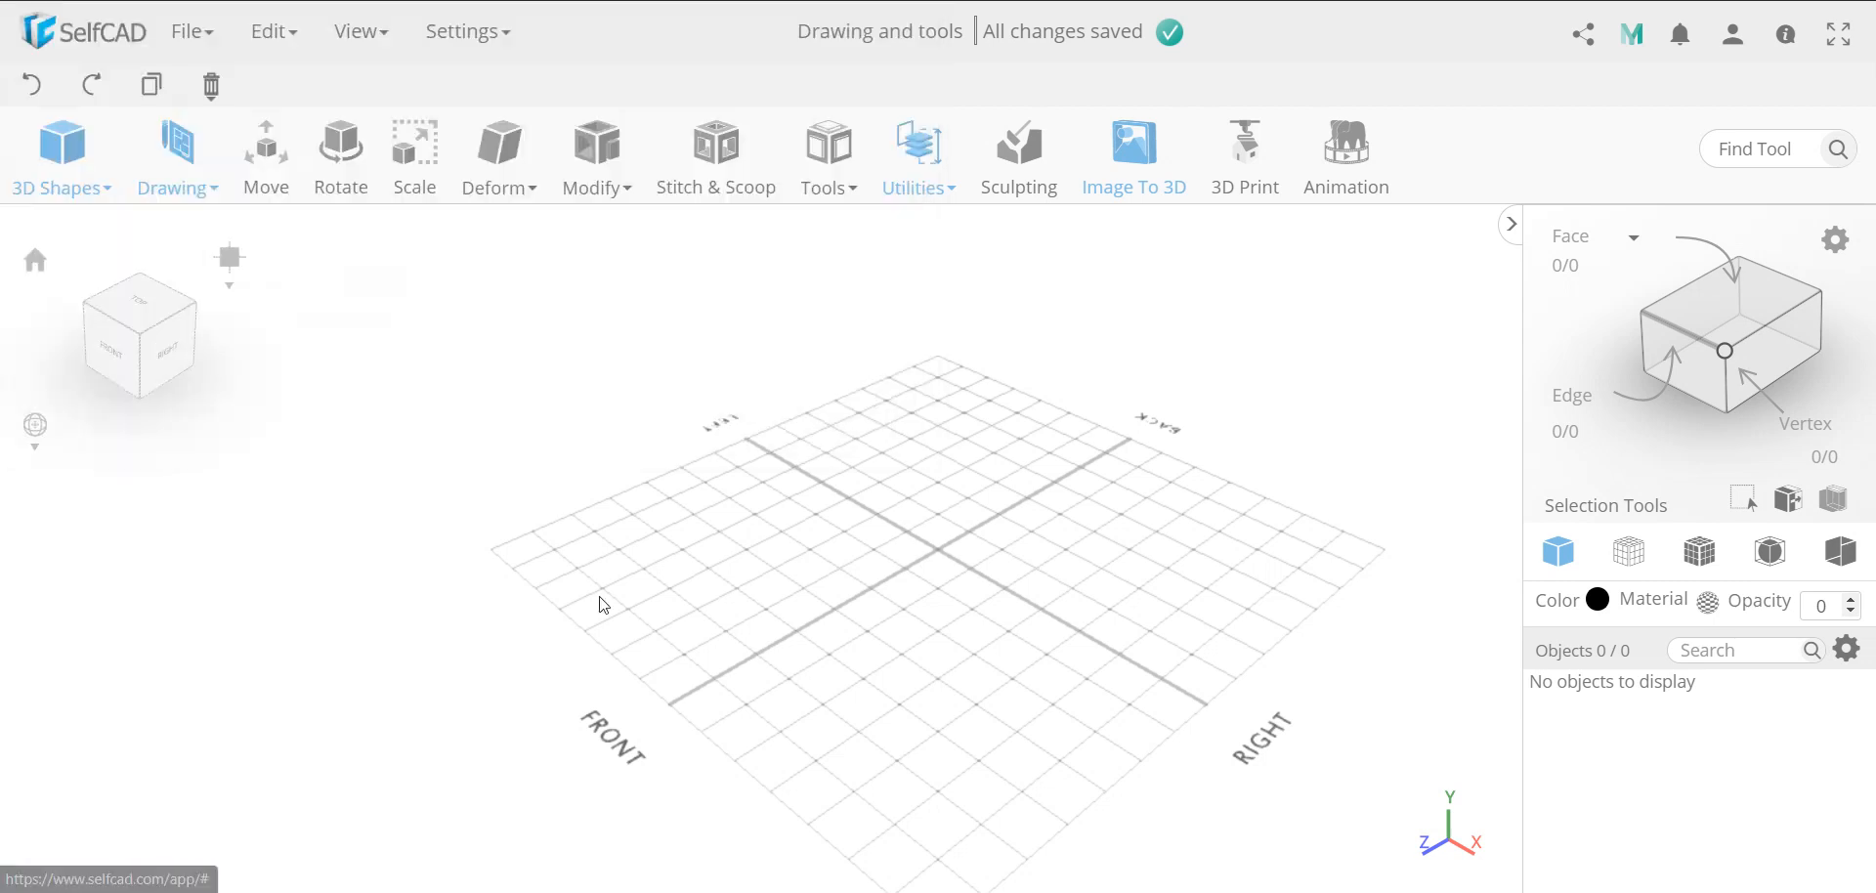
# Import the Byzantine architecture model from the Corona Class folder into the project
pyautogui.click(360, 794)
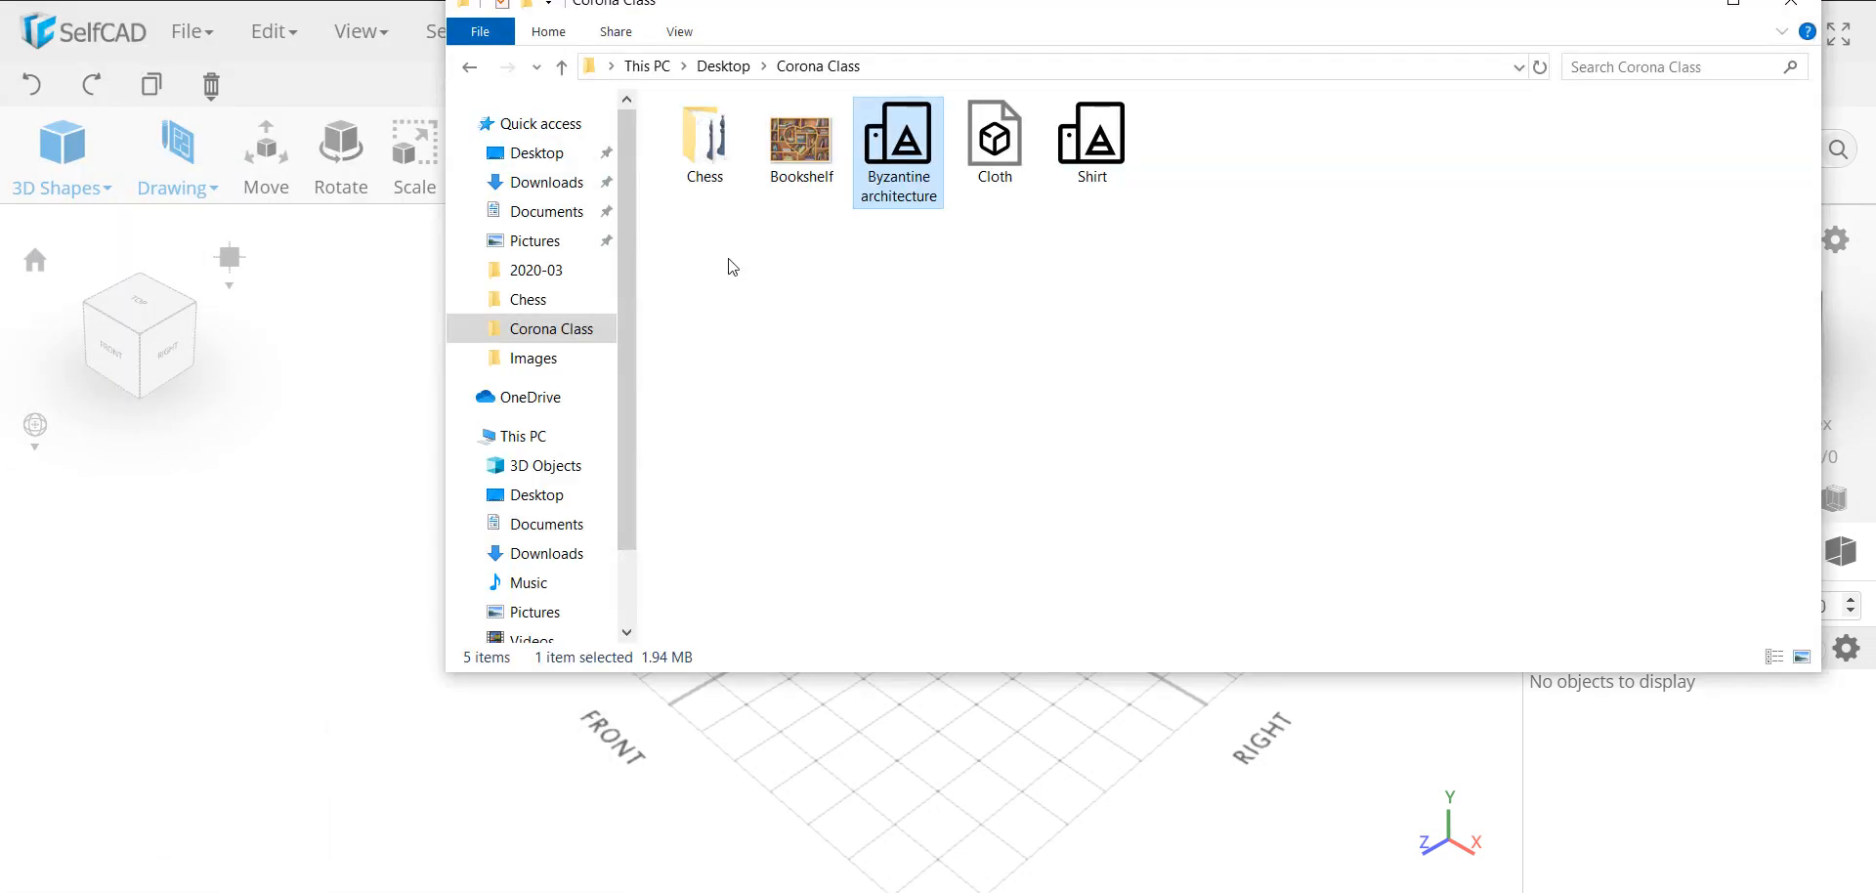
pyautogui.moveTo(894, 148); pyautogui.dragTo(292, 610)
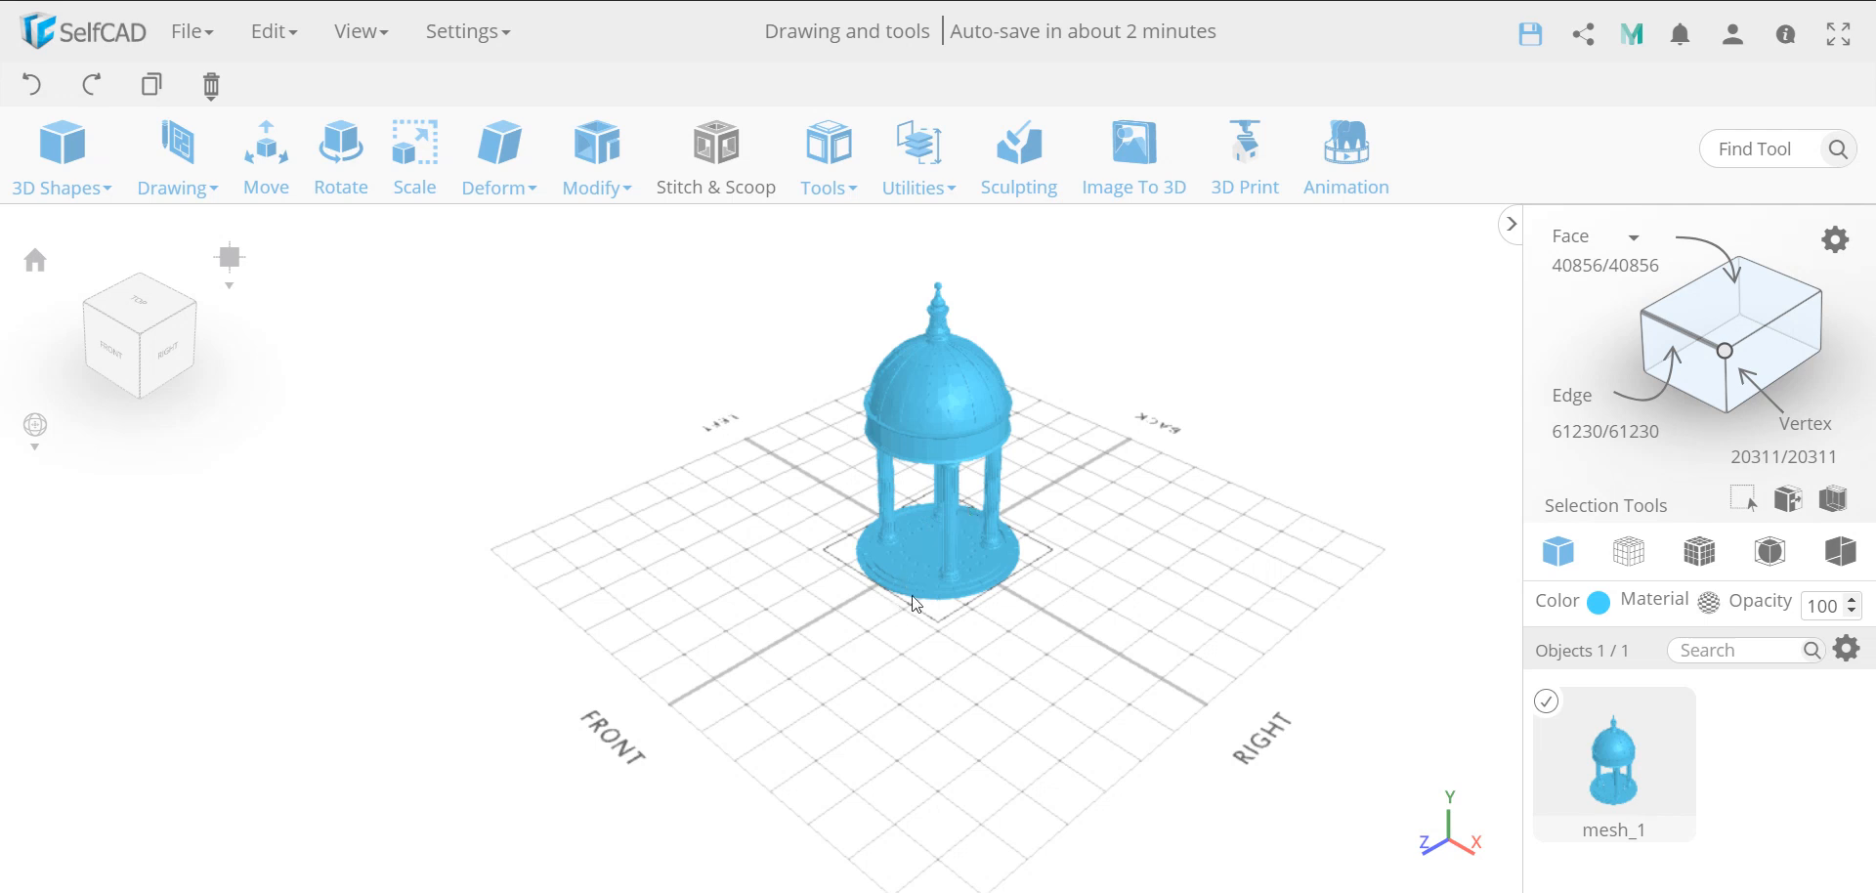
# Examine the stepped stone blocks and the pattern of holes in the building's circular base
pyautogui.scroll(10, 926, 536)
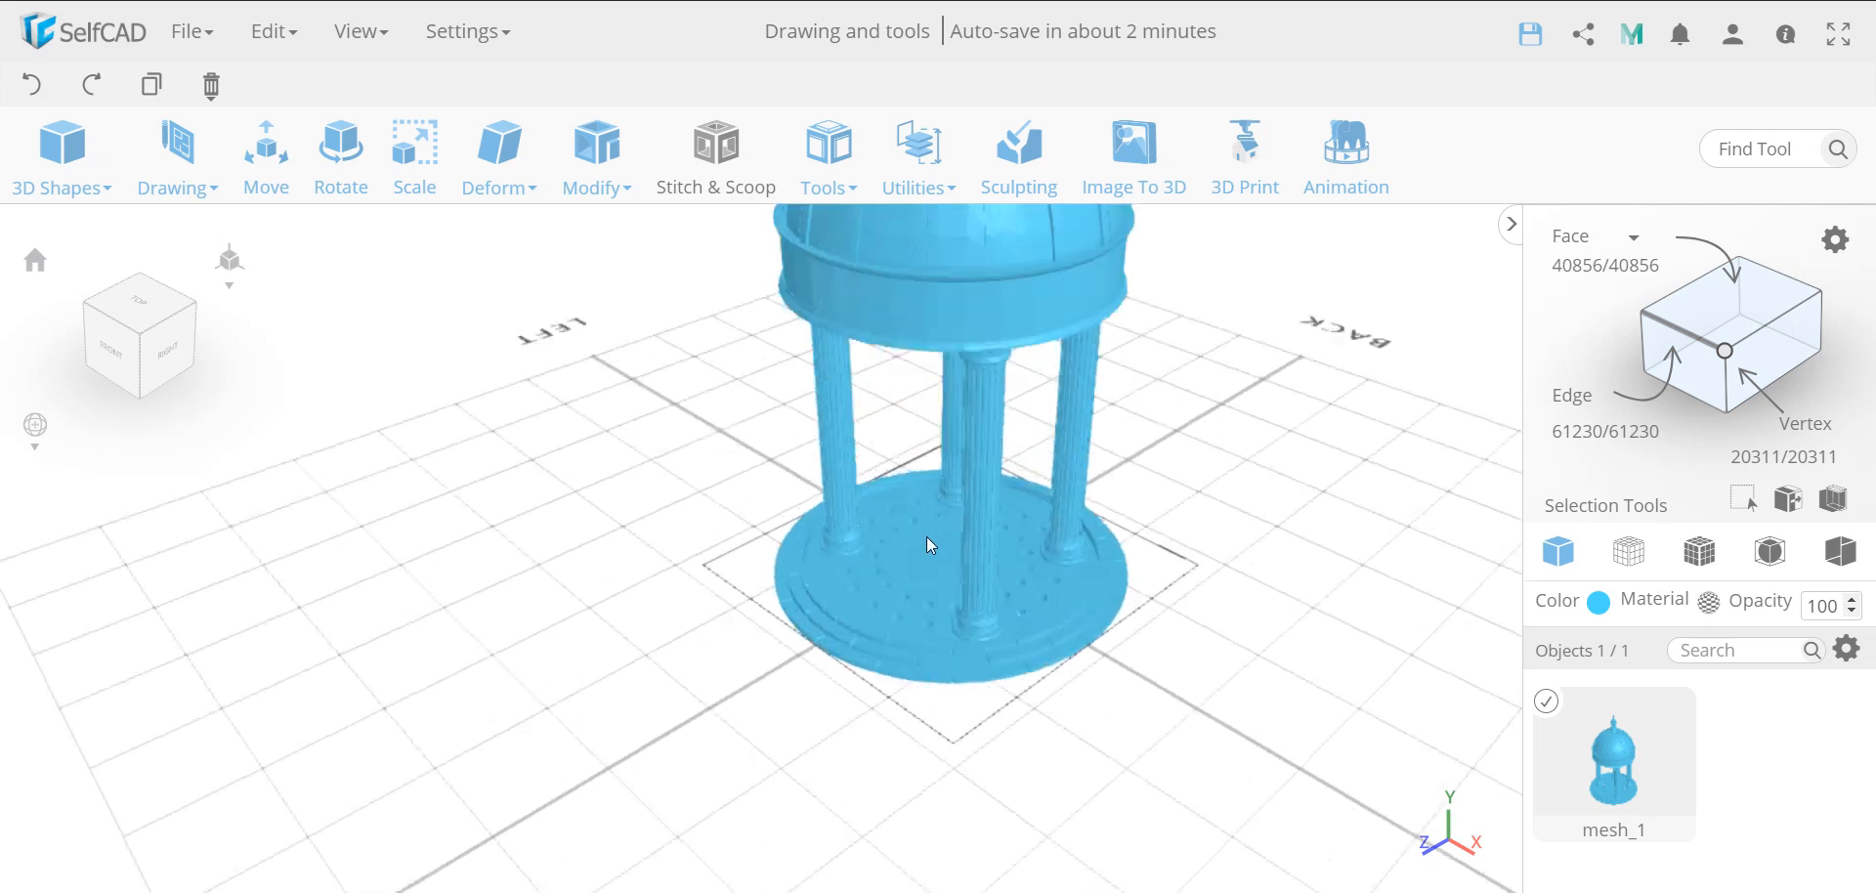
pyautogui.scroll(15, 953, 669)
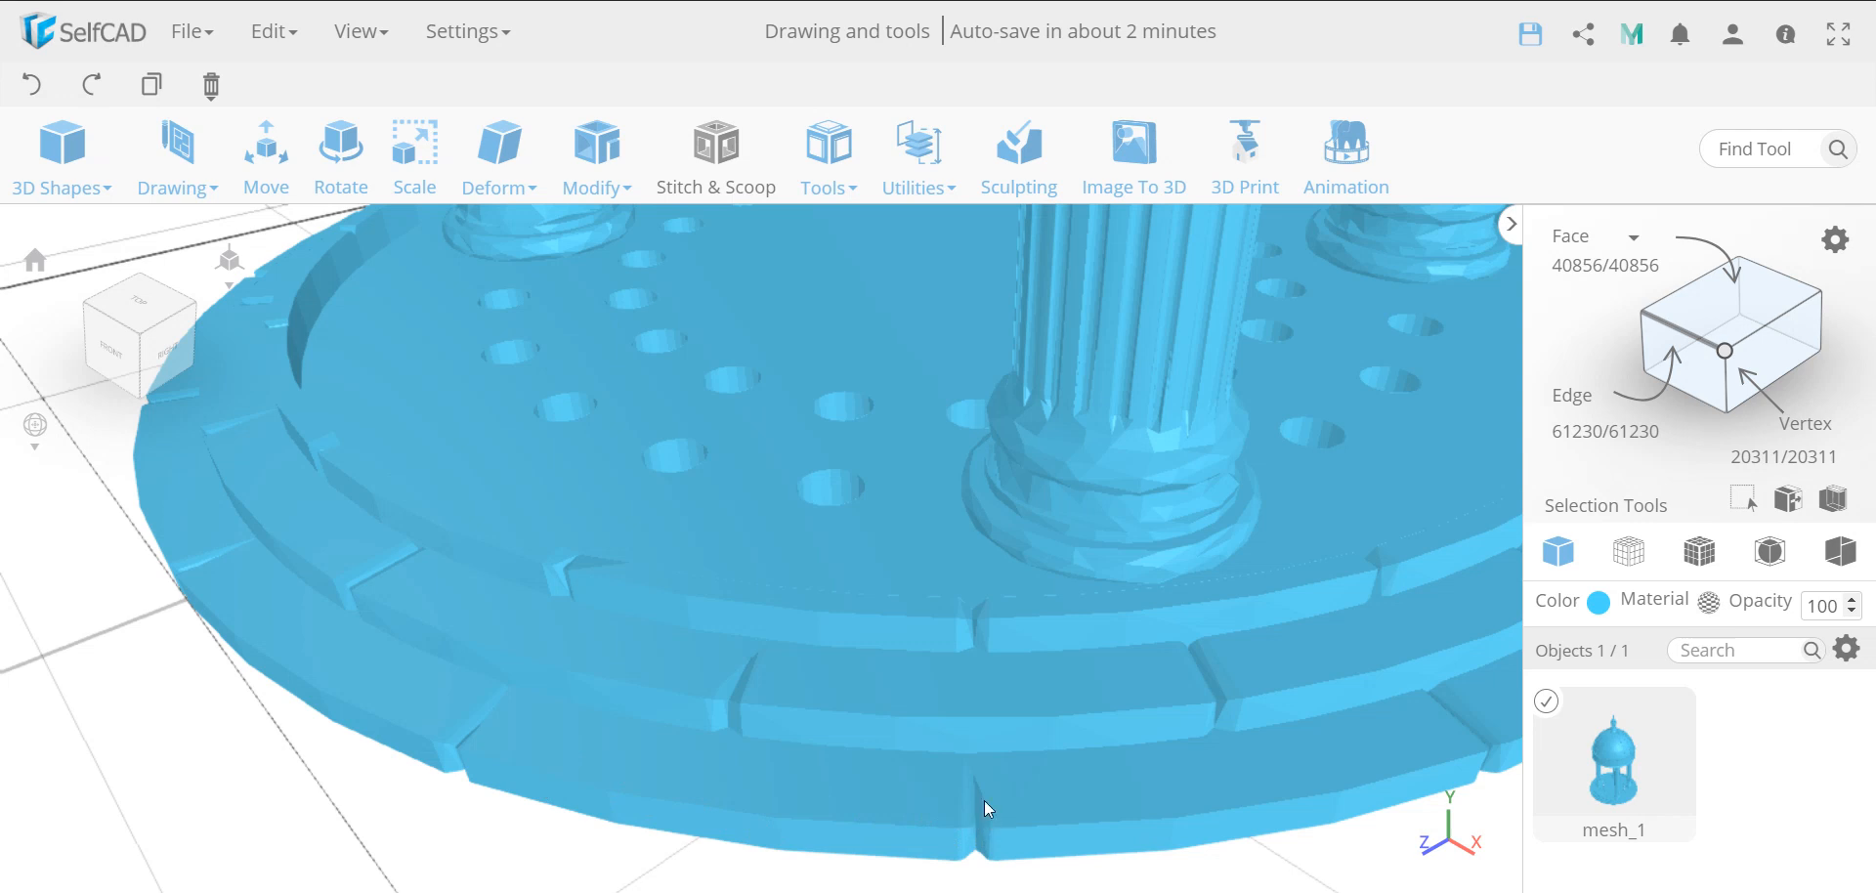
pyautogui.scroll(-5, 817, 788)
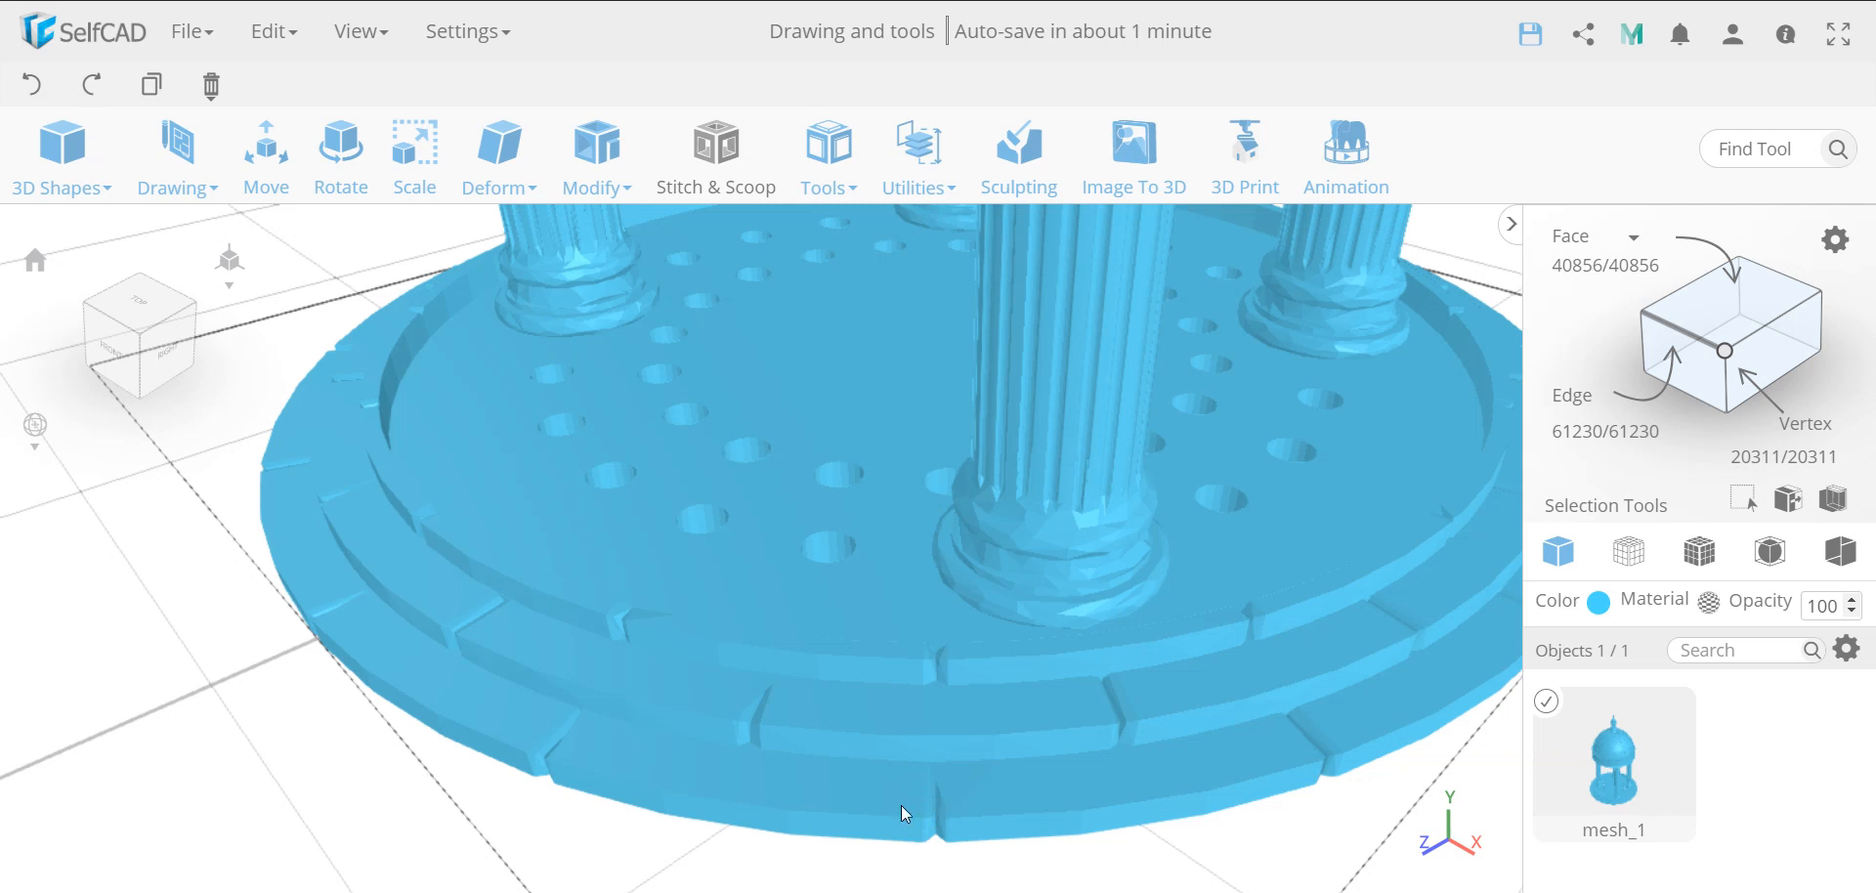
pyautogui.scroll(-3, 904, 746)
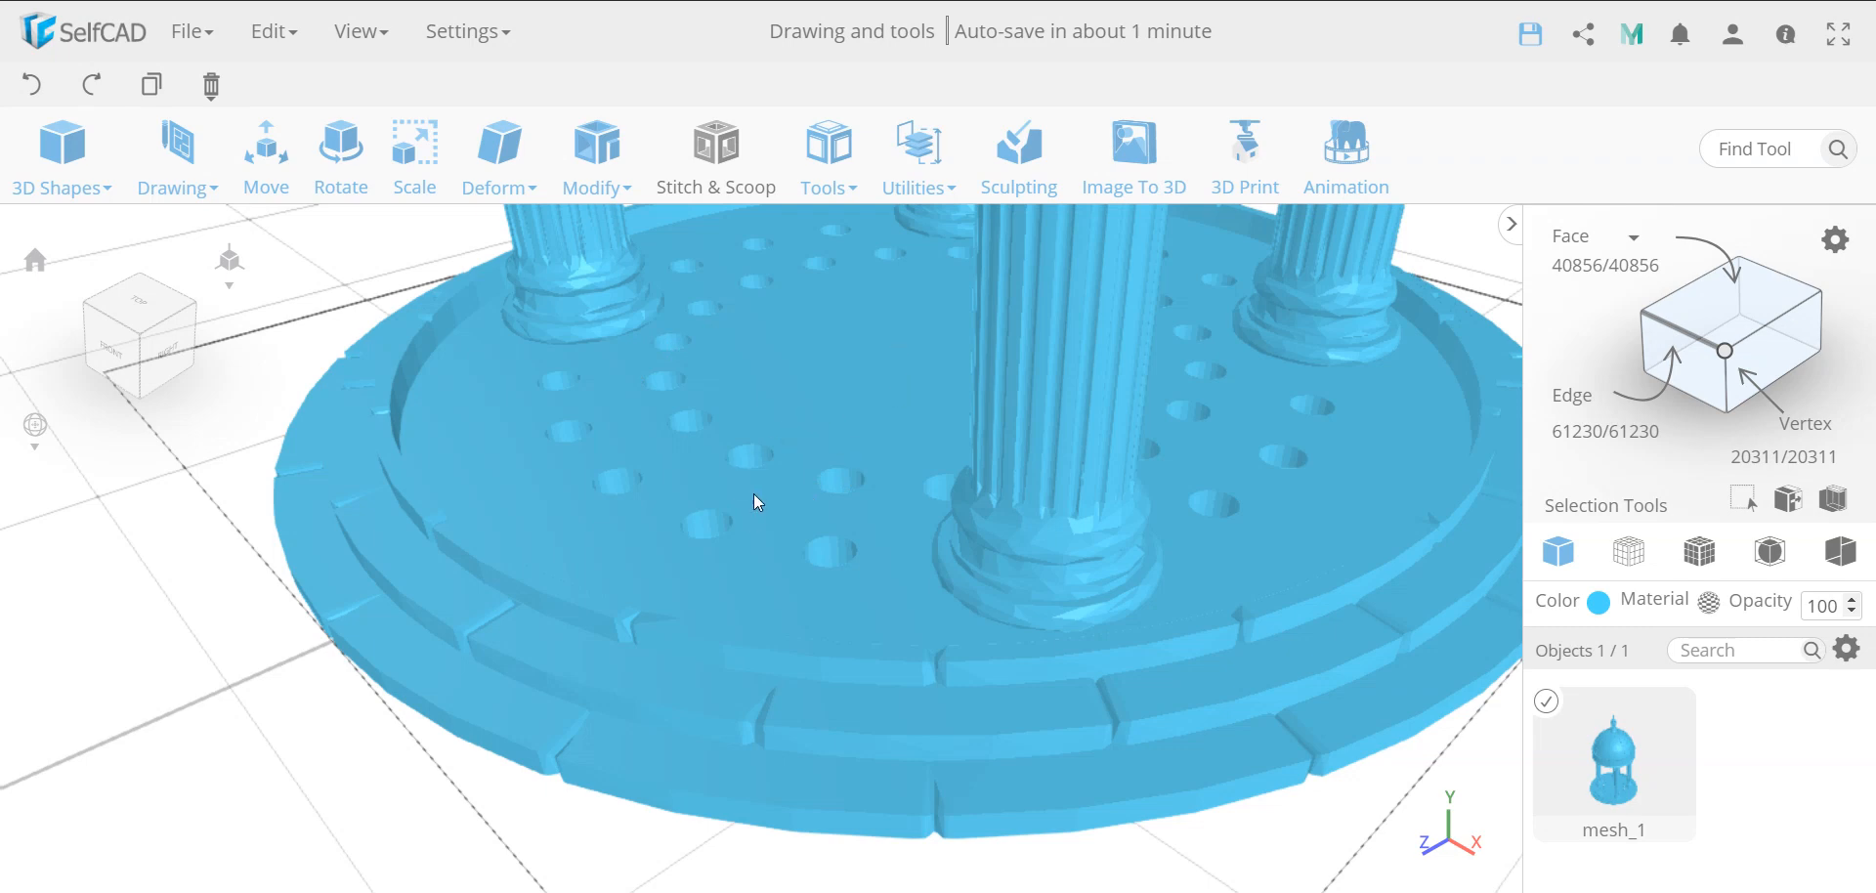
pyautogui.scroll(6, 748, 521)
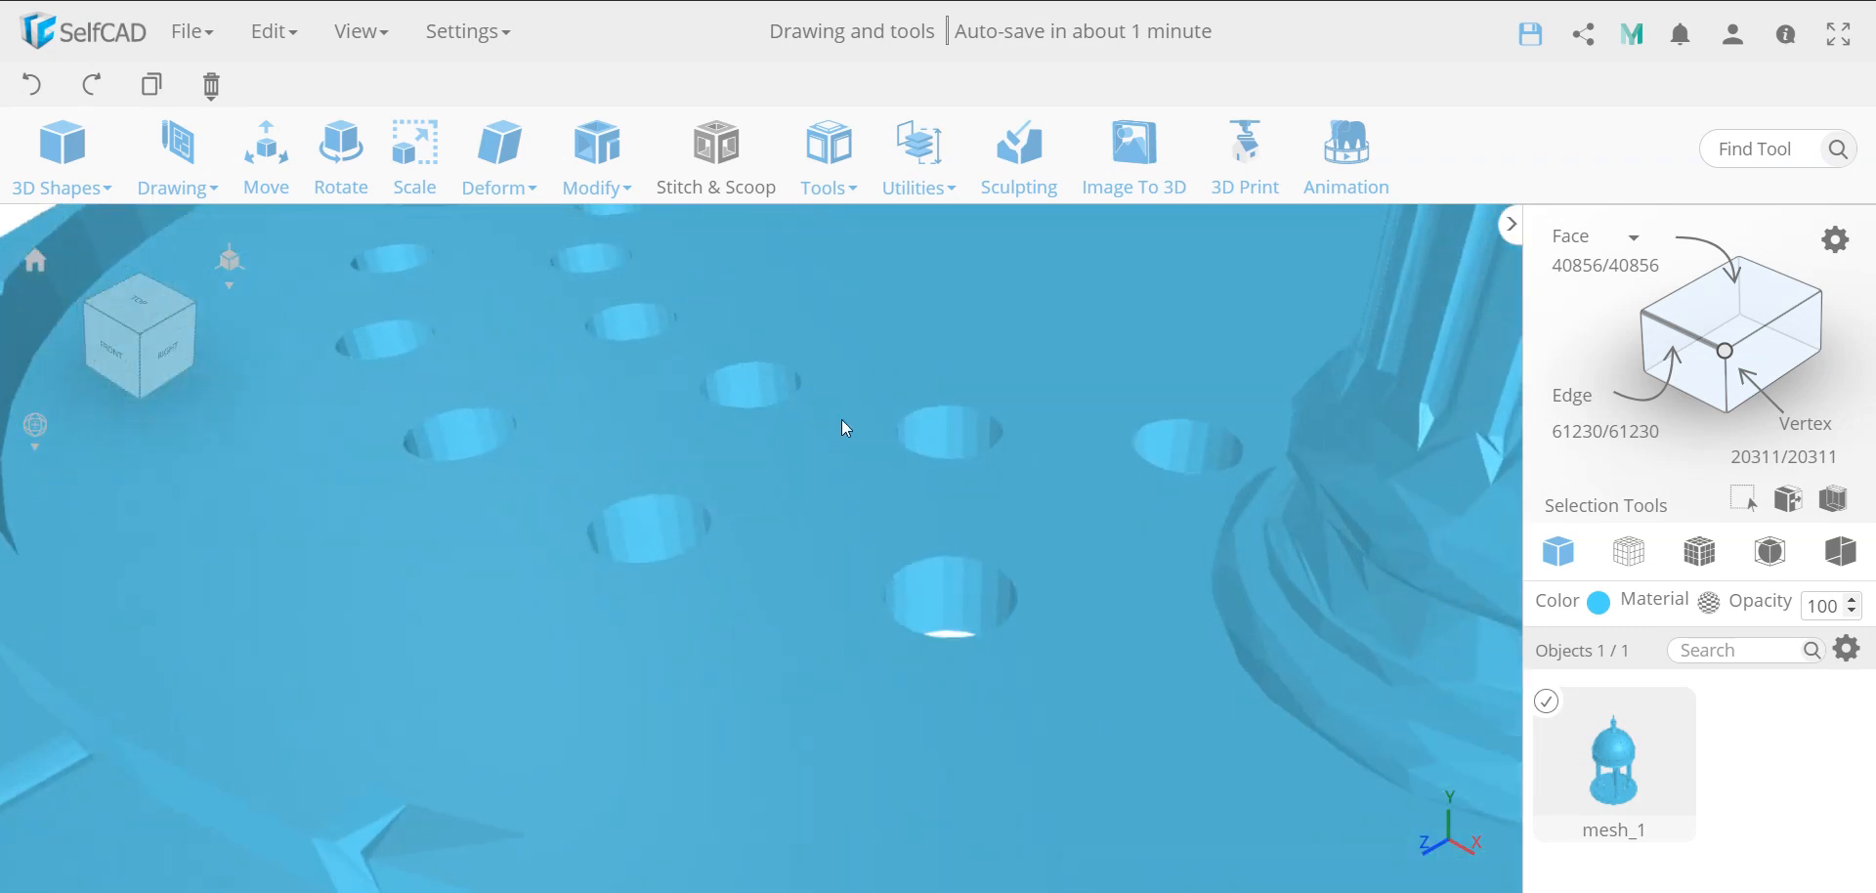
pyautogui.moveTo(841, 419); pyautogui.dragTo(824, 464)
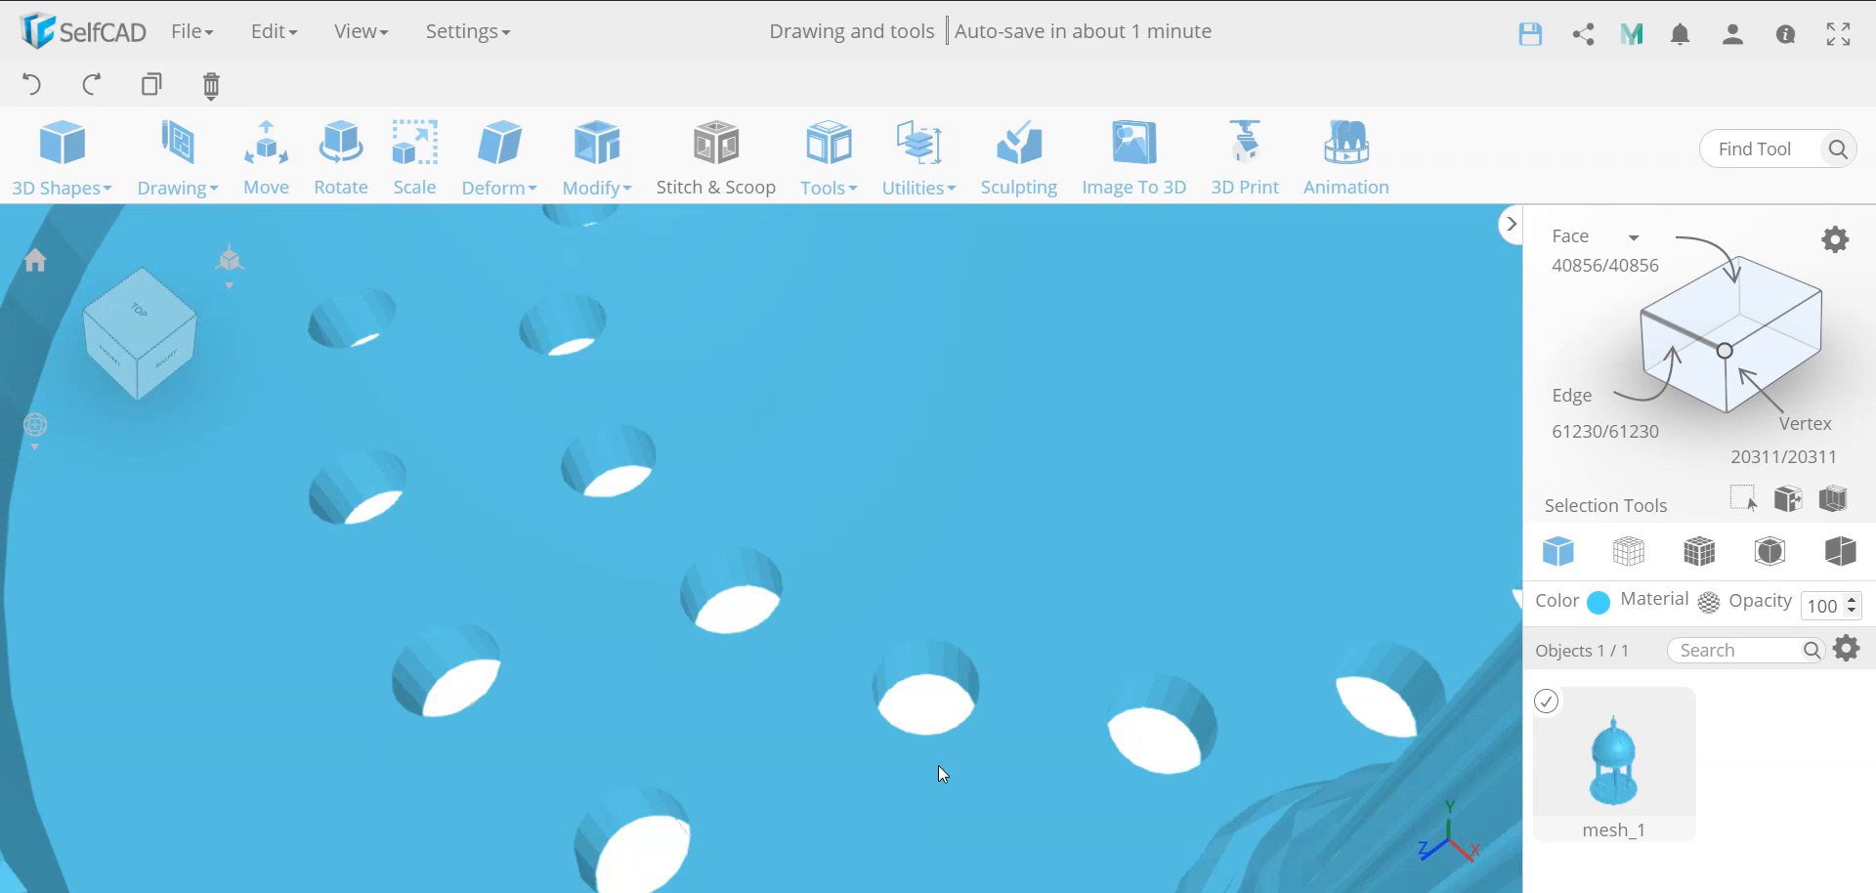
pyautogui.scroll(-5, 939, 666)
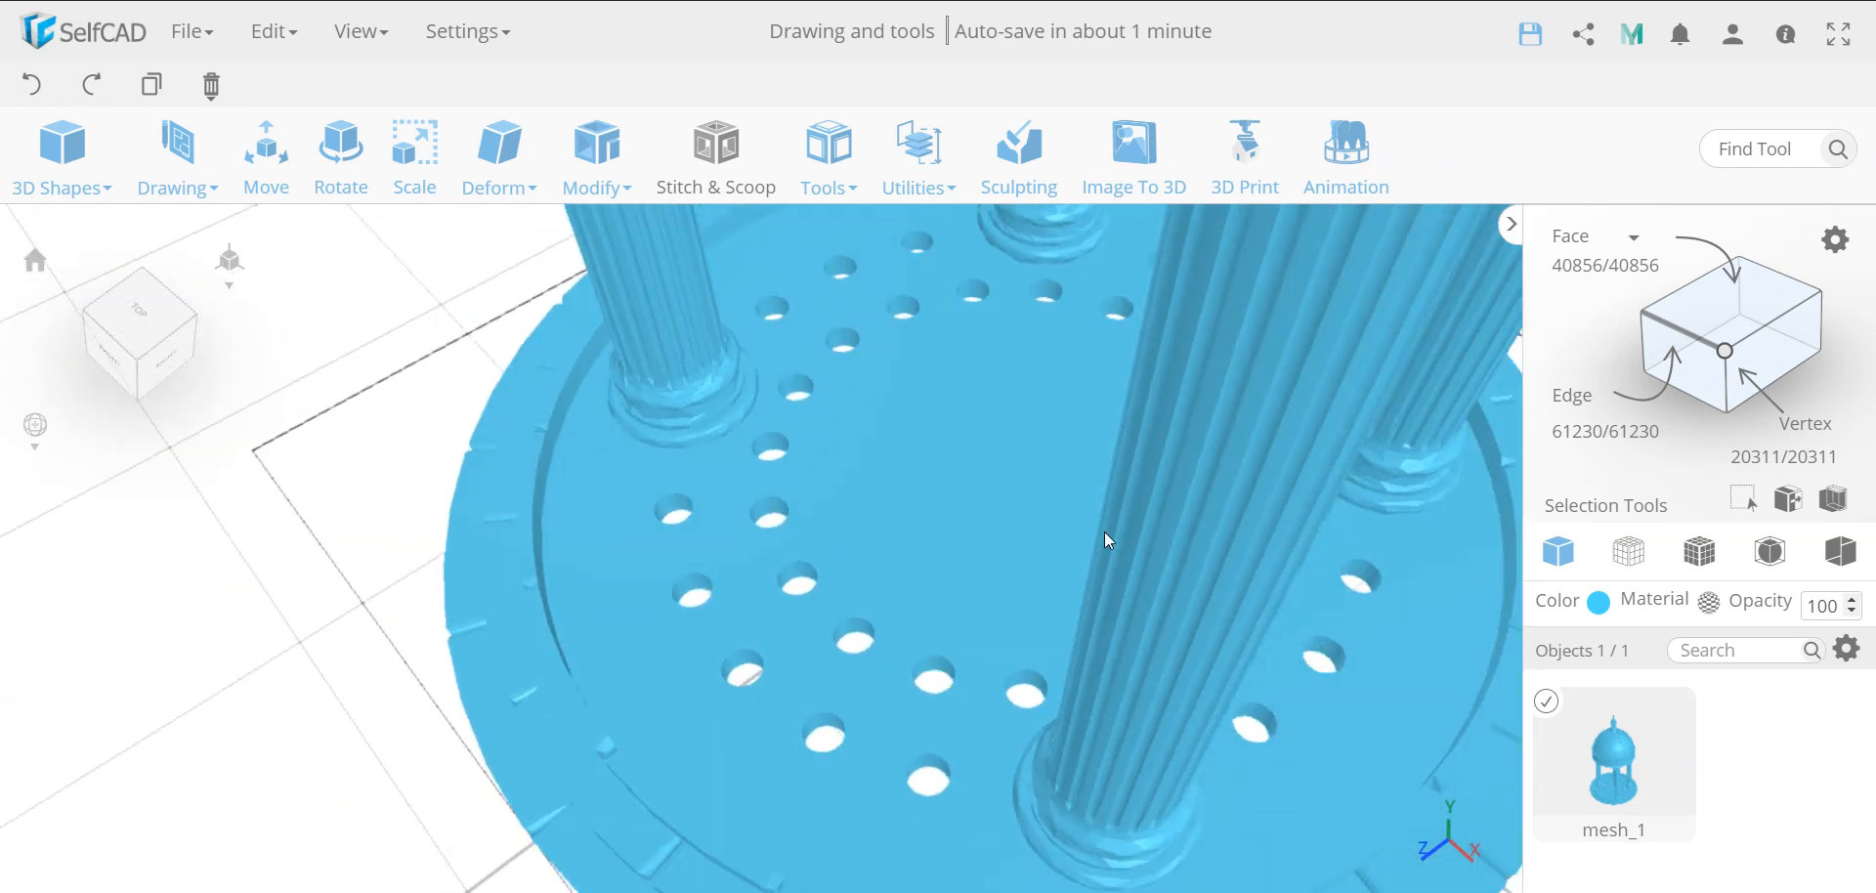
pyautogui.scroll(-5, 942, 434)
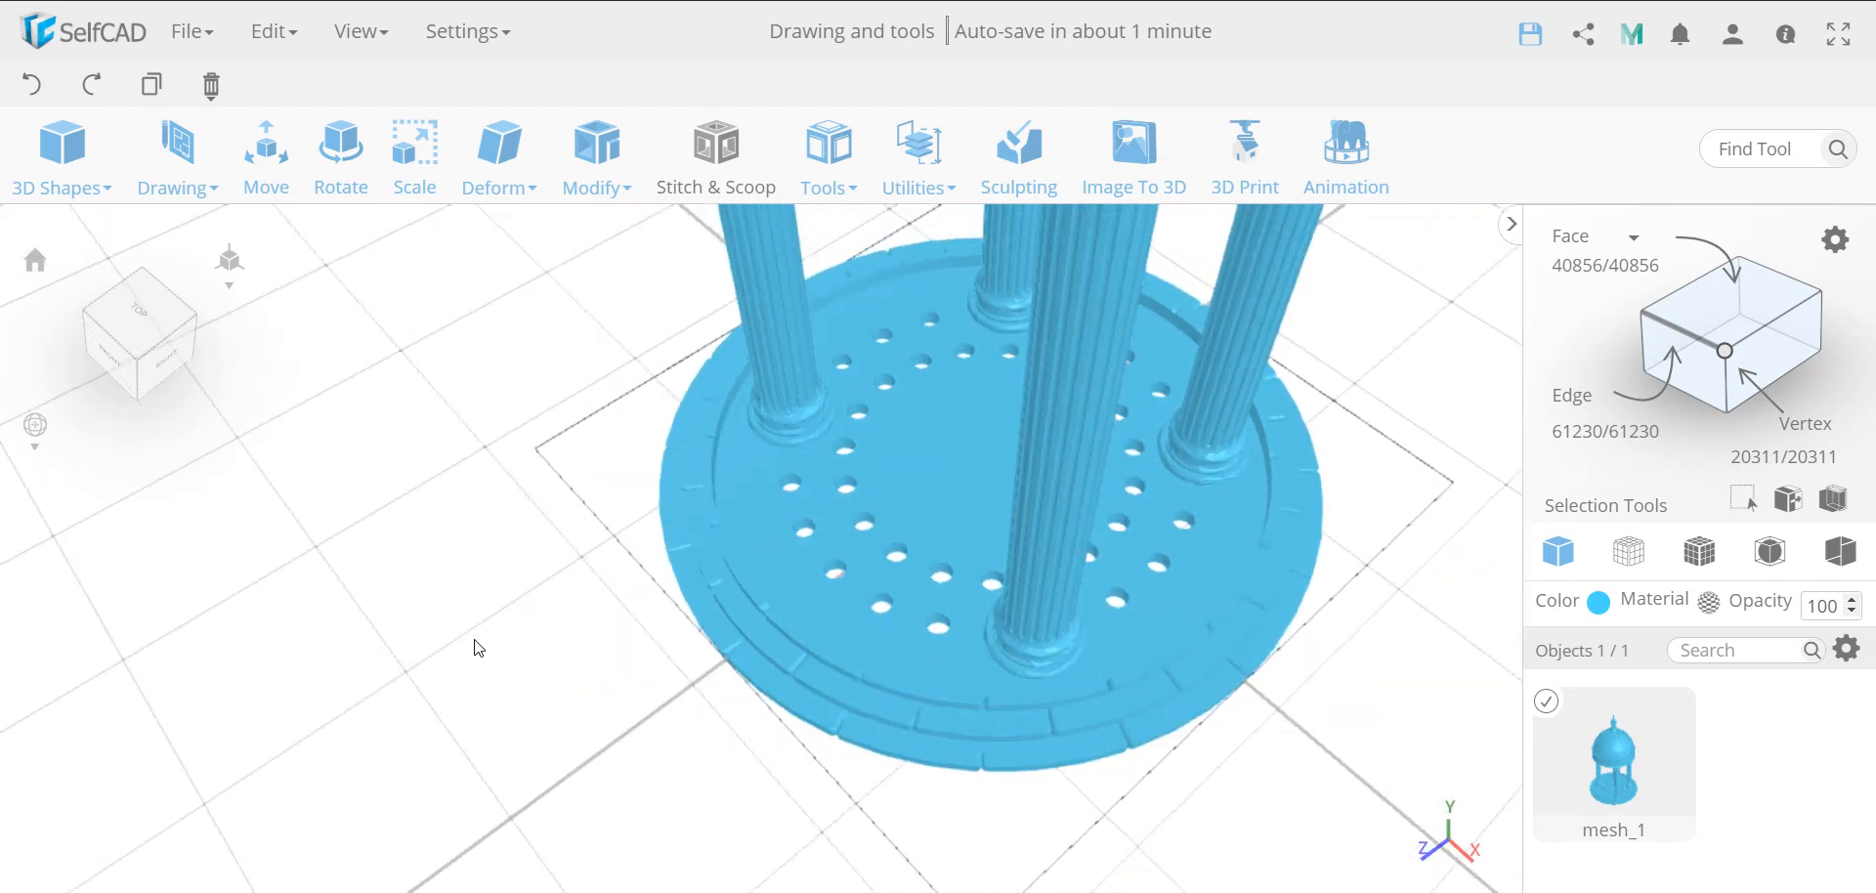
# Start a 3D Sketch and snap the drawing plane to the top of the base's lowest tier, at offset 3
pyautogui.click(176, 156)
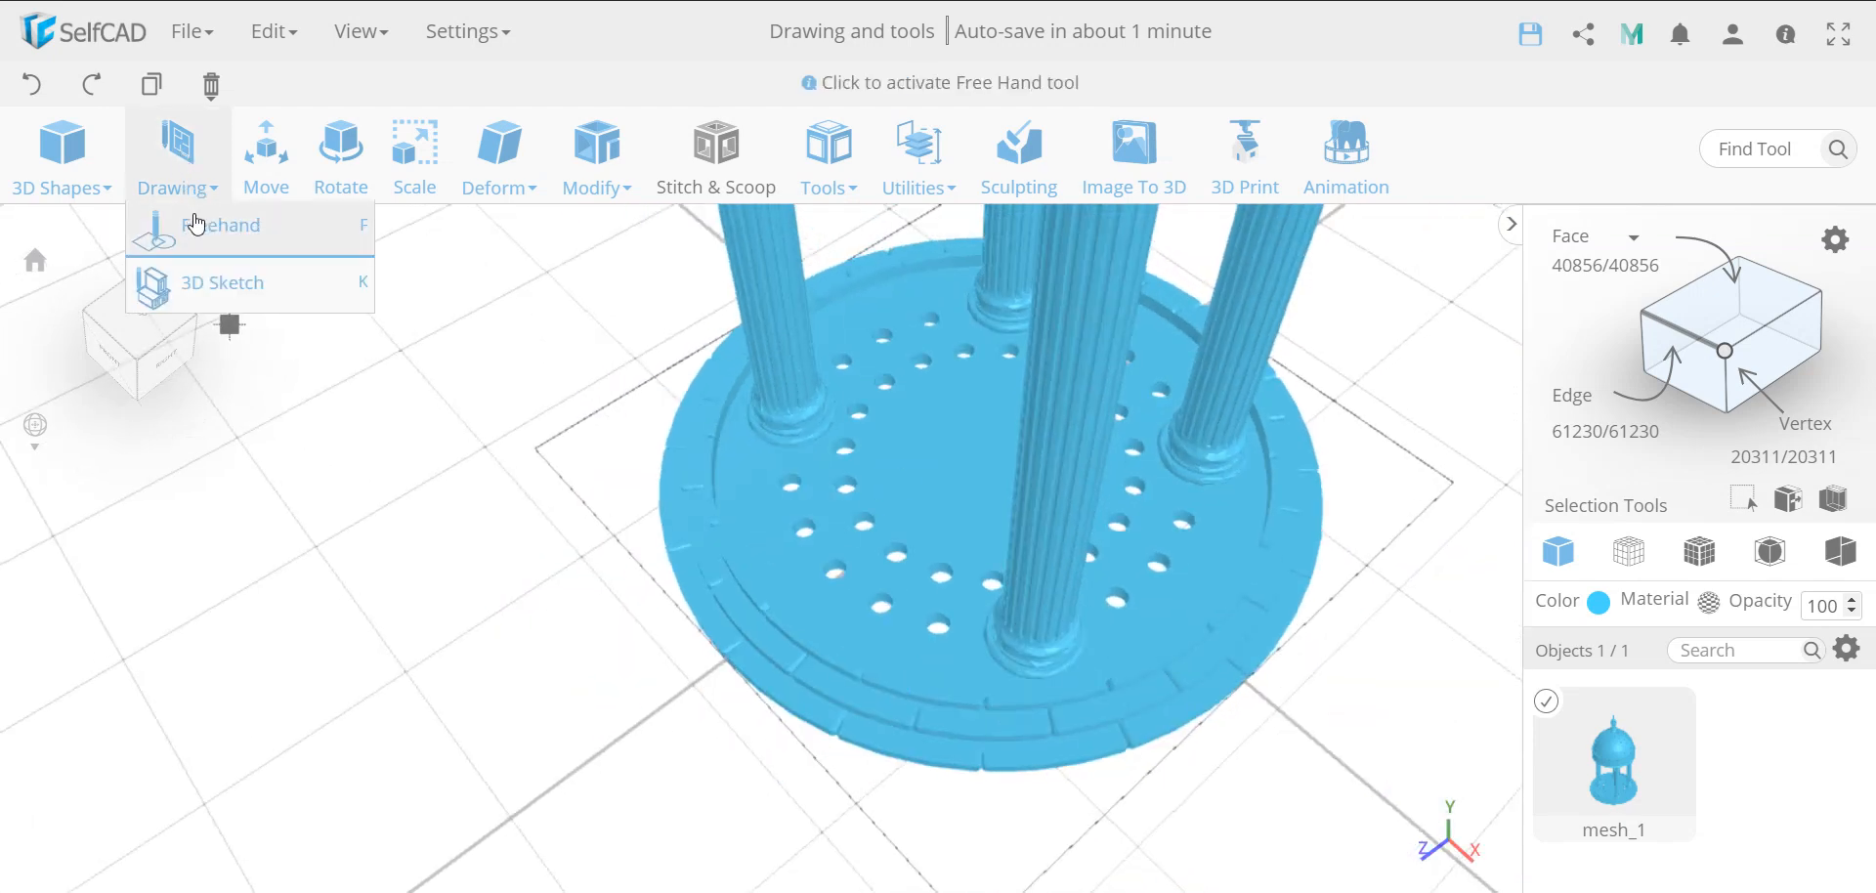
pyautogui.click(205, 283)
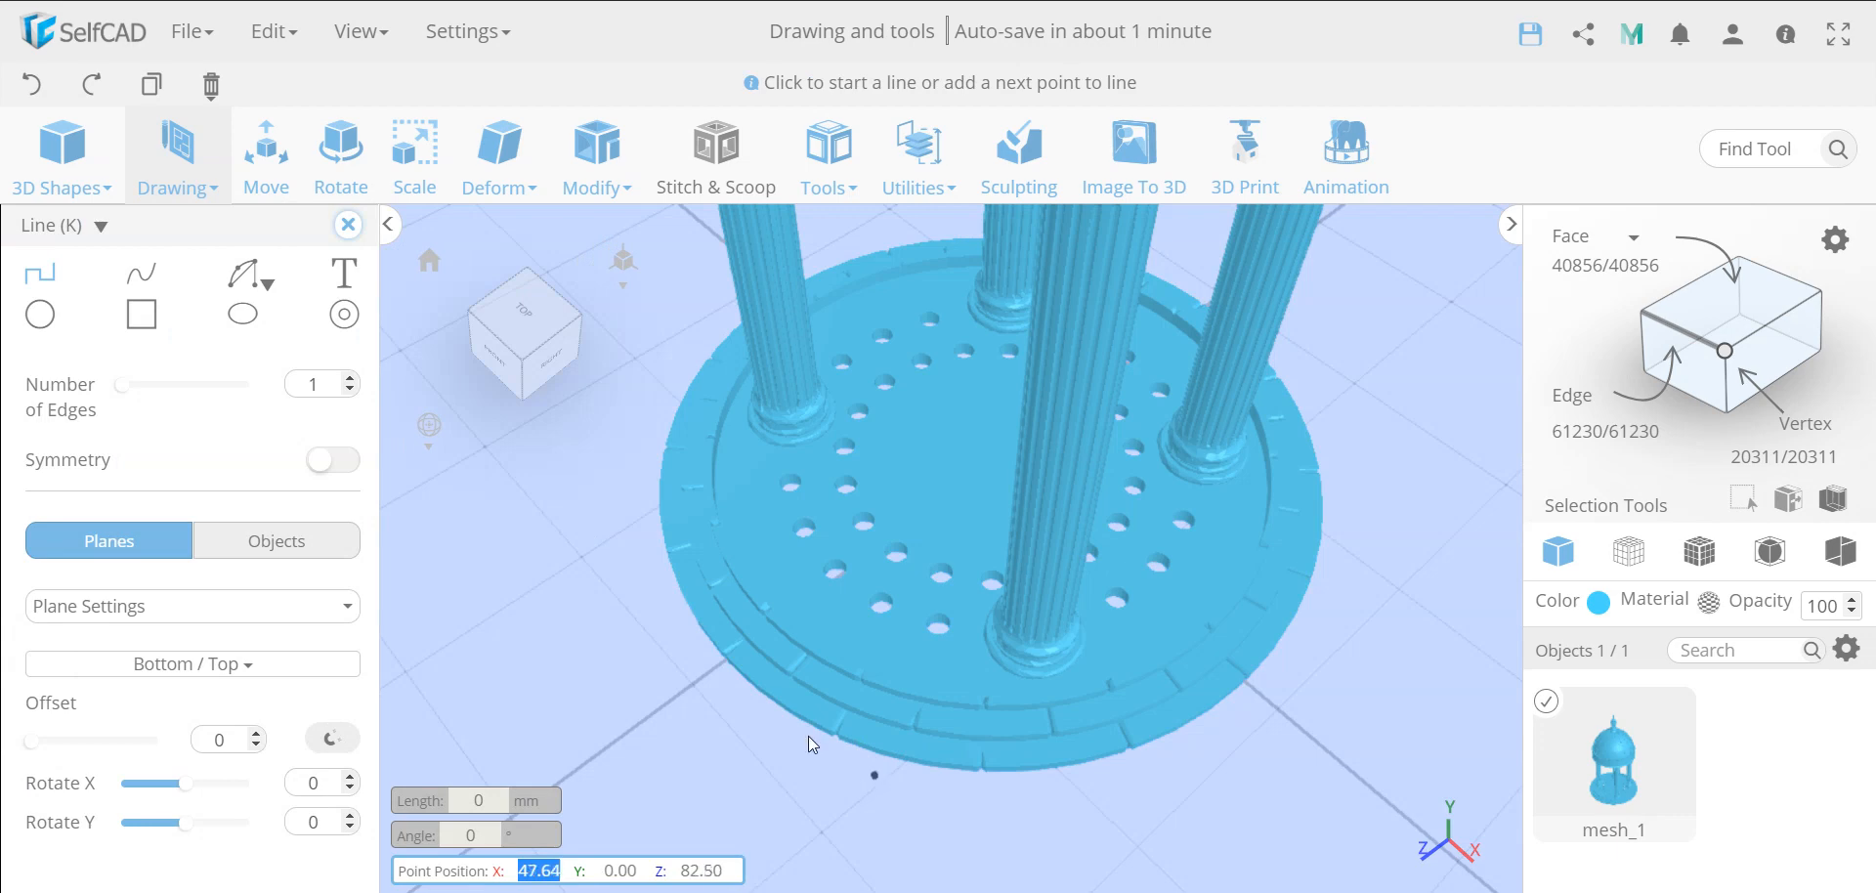
pyautogui.click(862, 728)
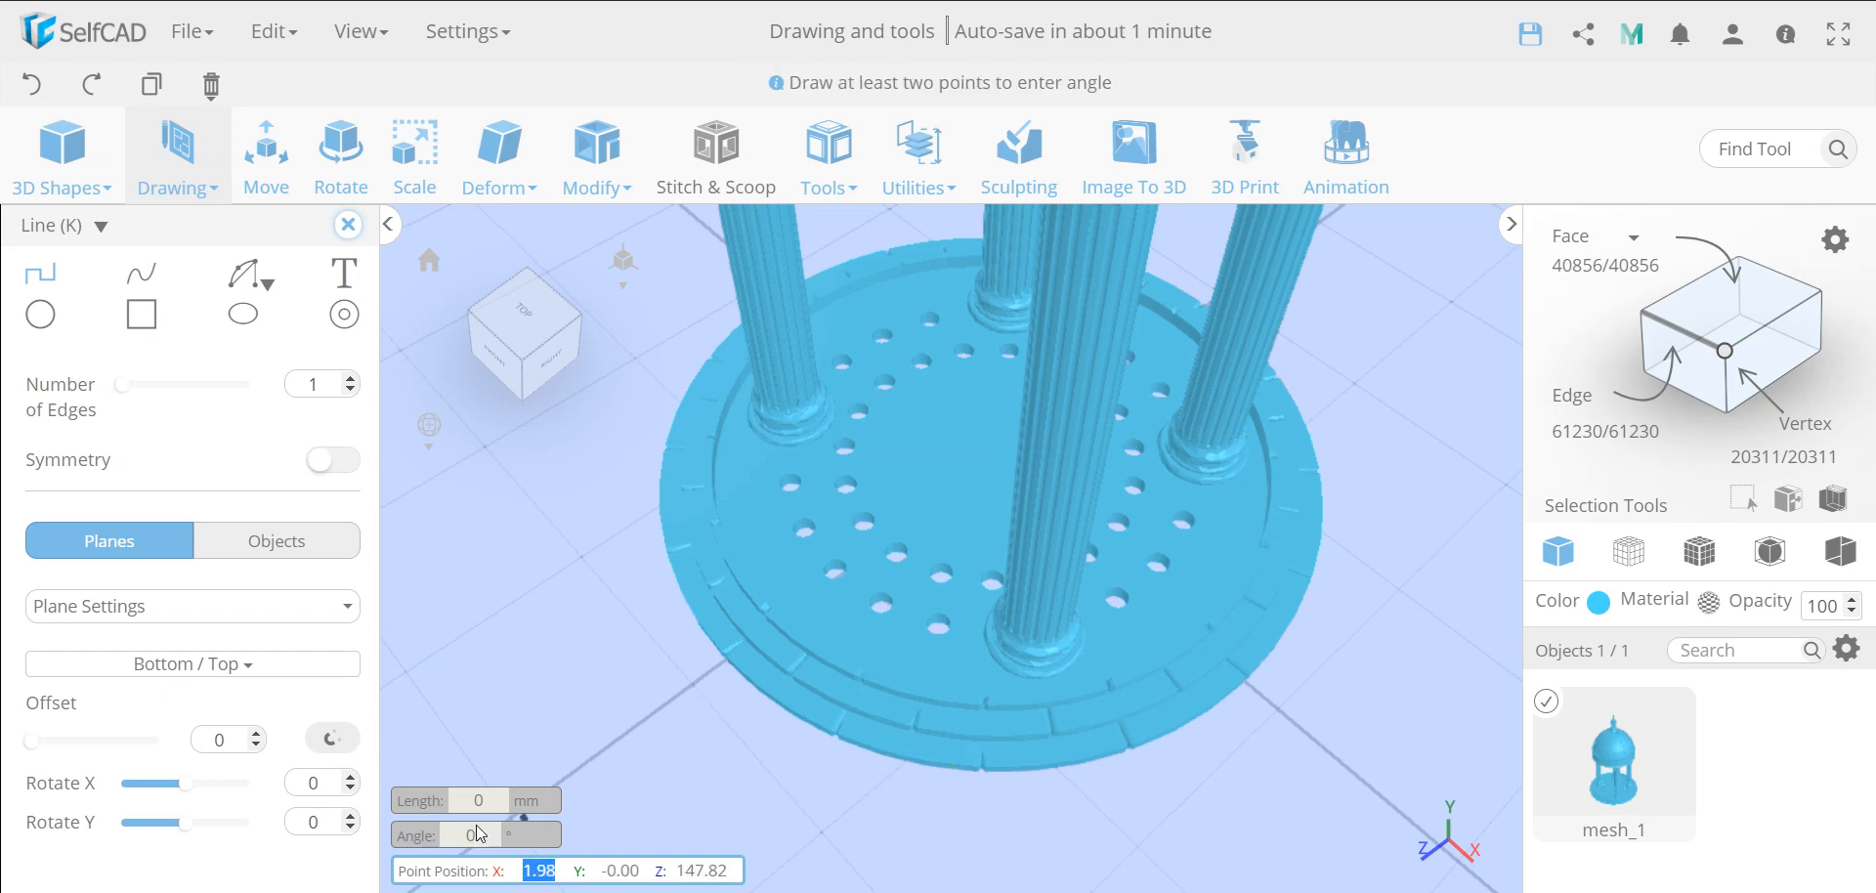
pyautogui.click(329, 741)
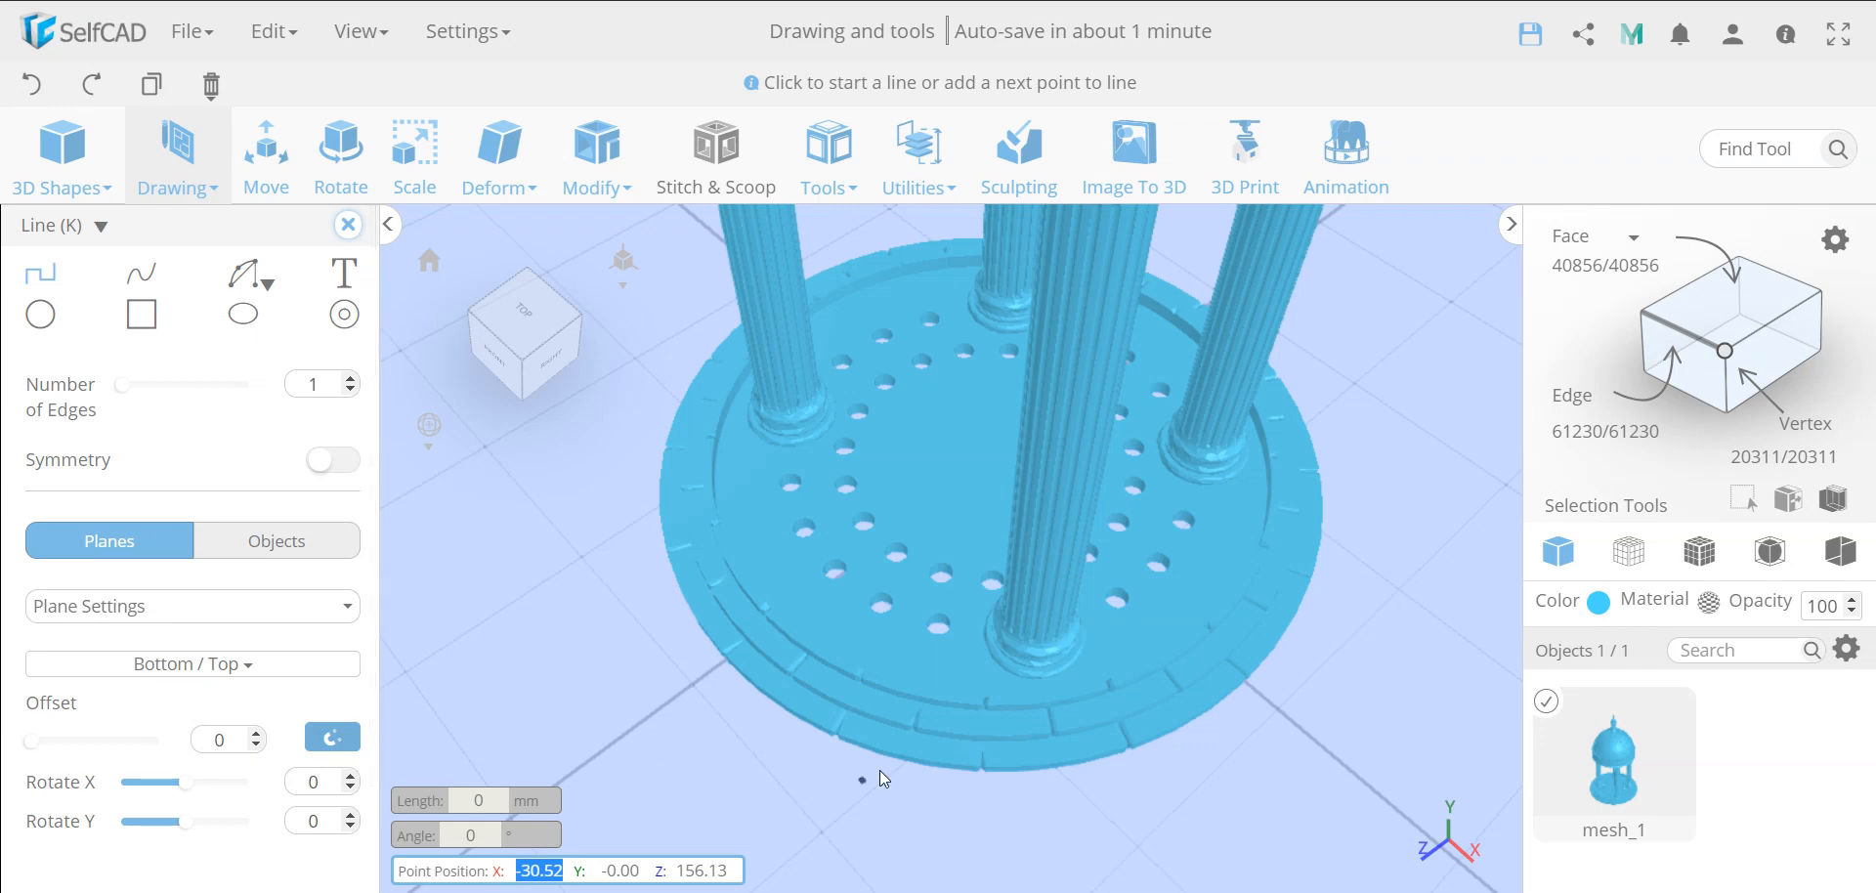
pyautogui.click(911, 746)
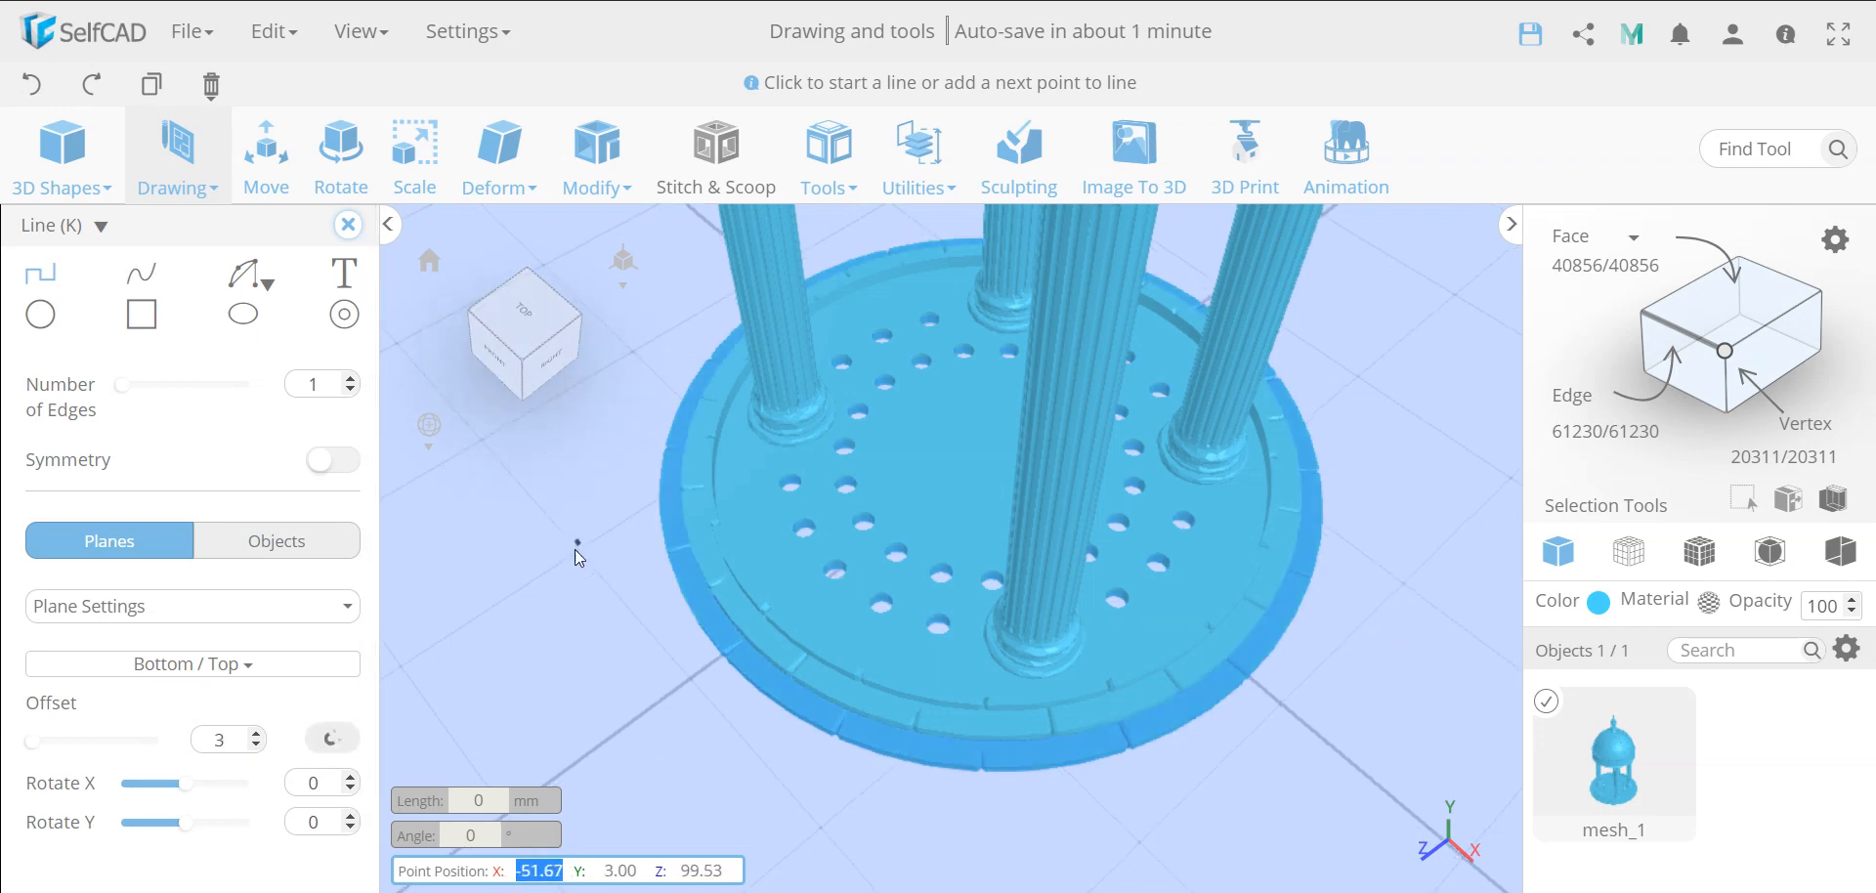
# Draw an Arc 2 about 31 mm long with a bulge of about 1.65 mm along one lowest-tier stone's inner edge
pyautogui.scroll(-8, 1034, 723)
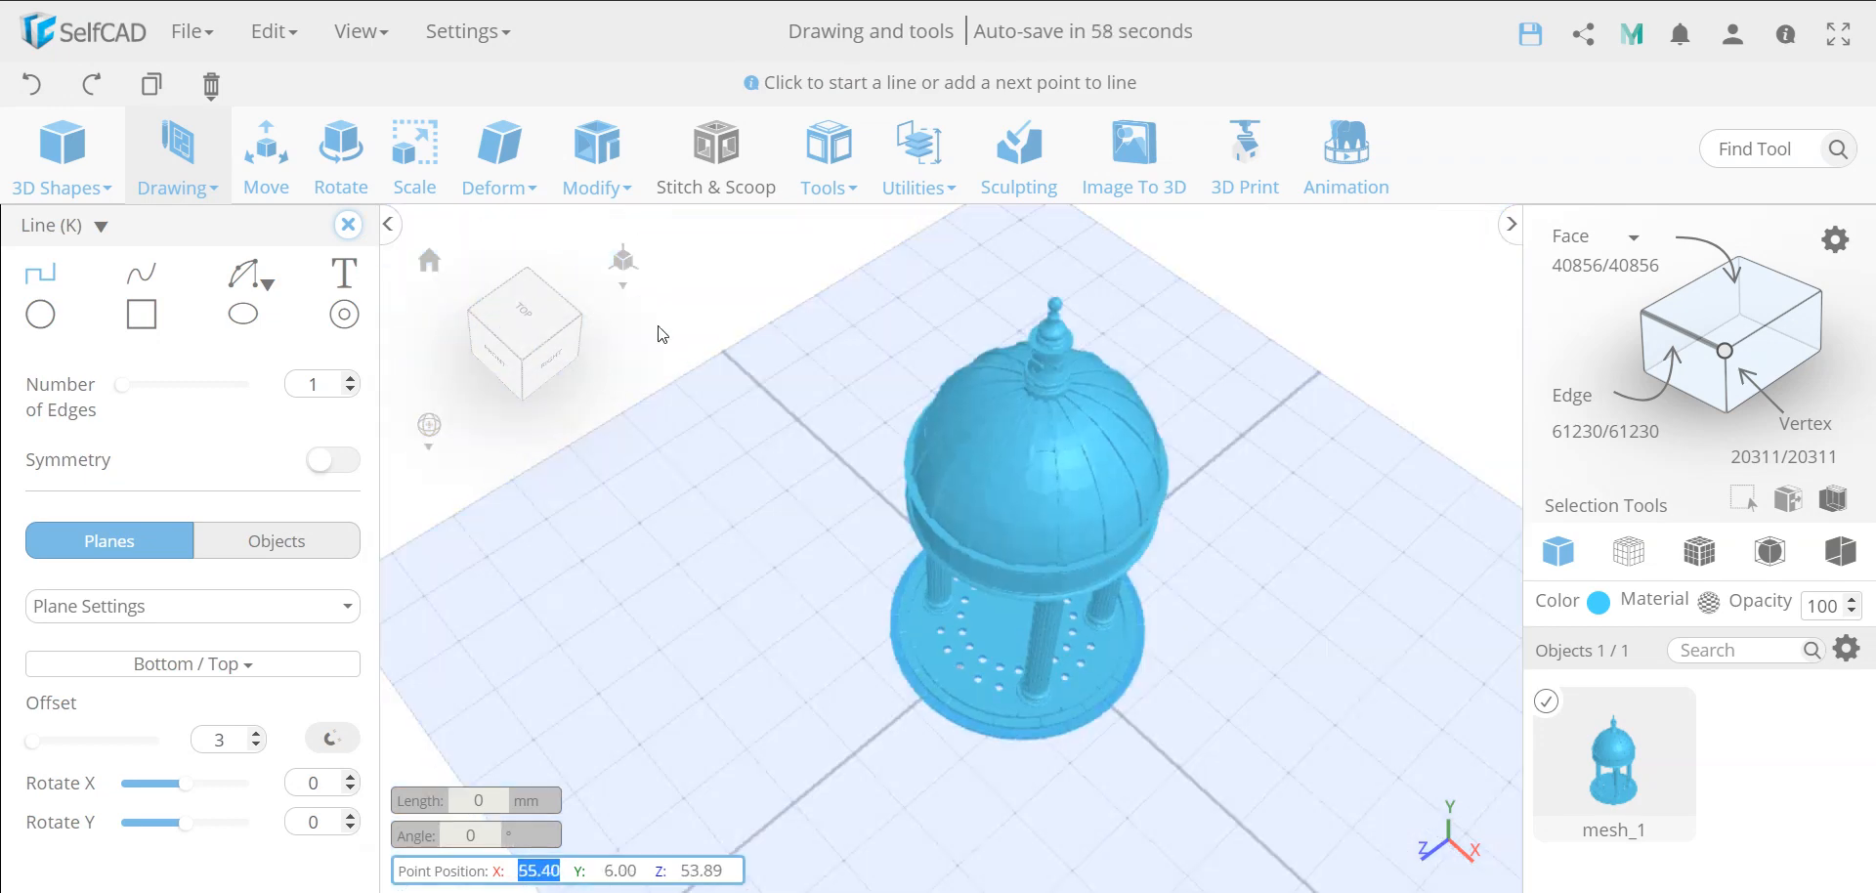
pyautogui.moveTo(659, 312); pyautogui.dragTo(678, 239, button='right')
pyautogui.scroll(8, 970, 643)
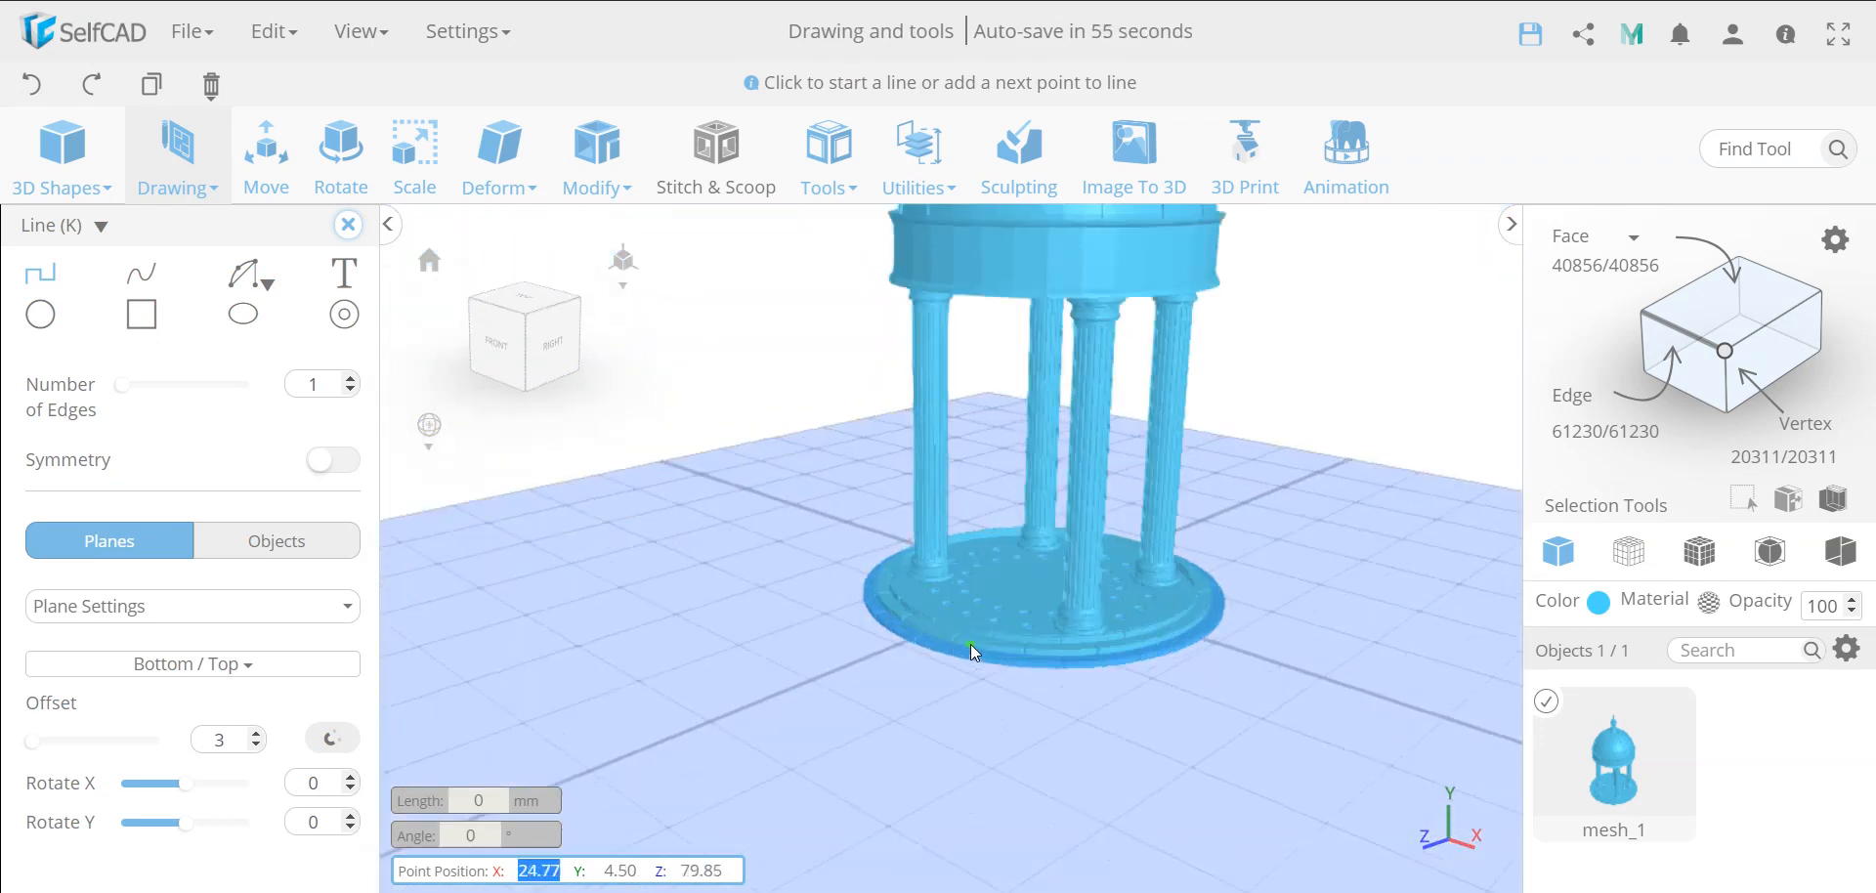
pyautogui.scroll(3, 971, 643)
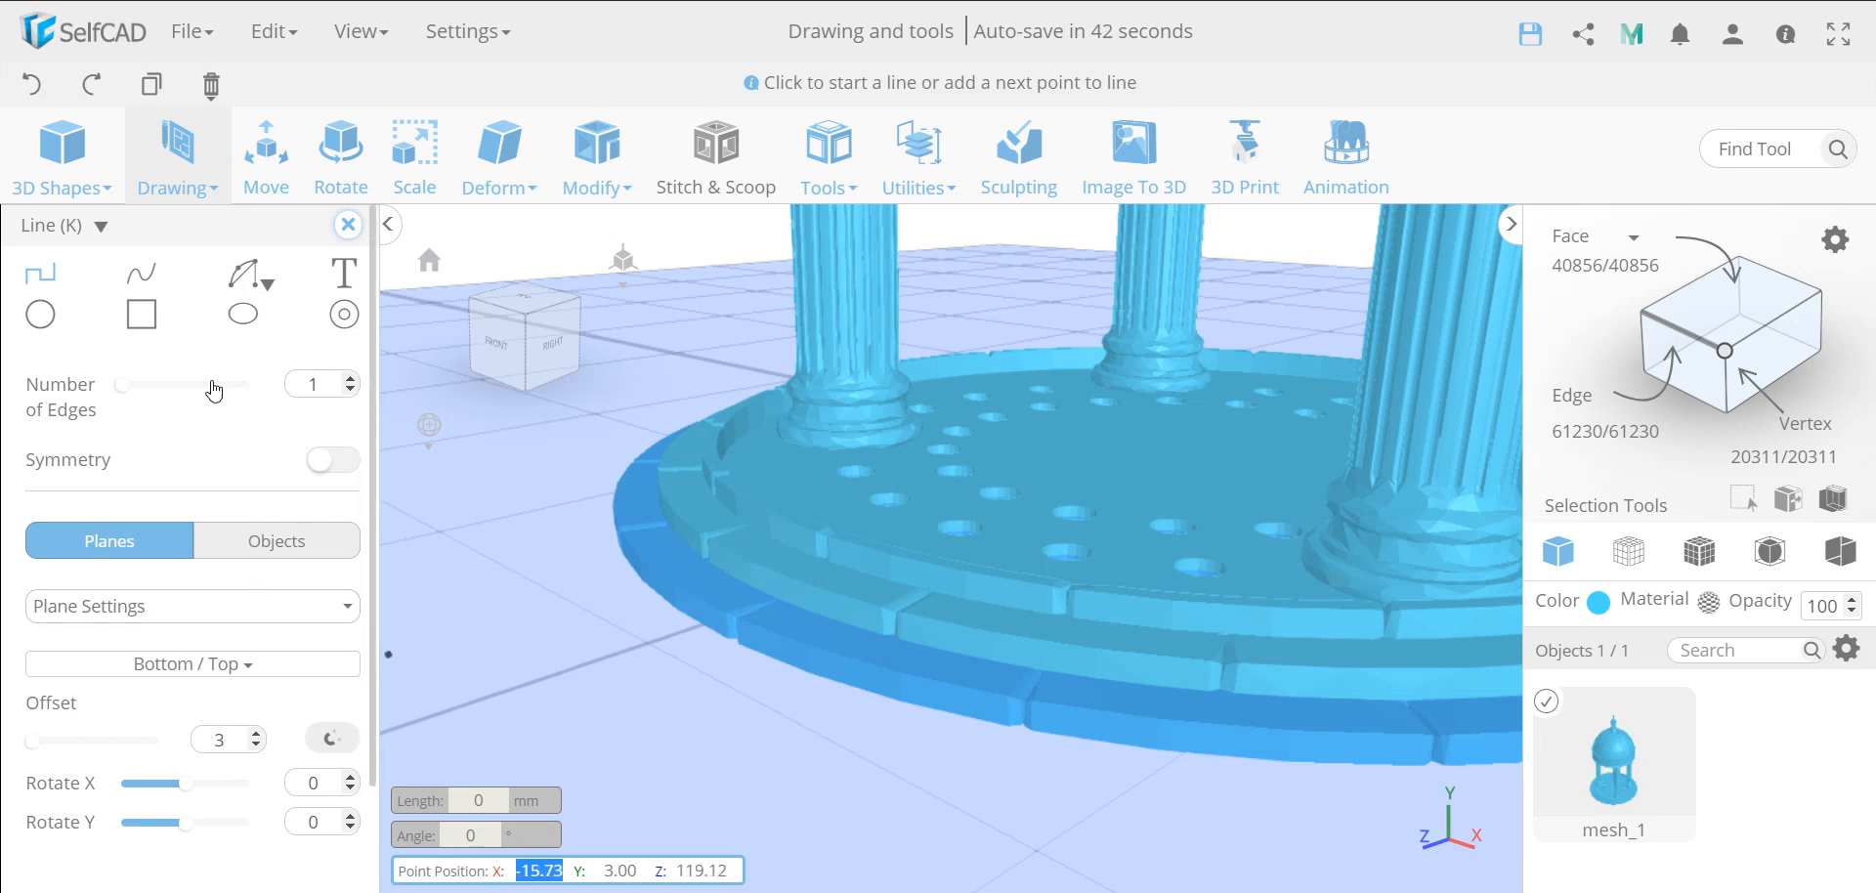
pyautogui.moveTo(253, 282)
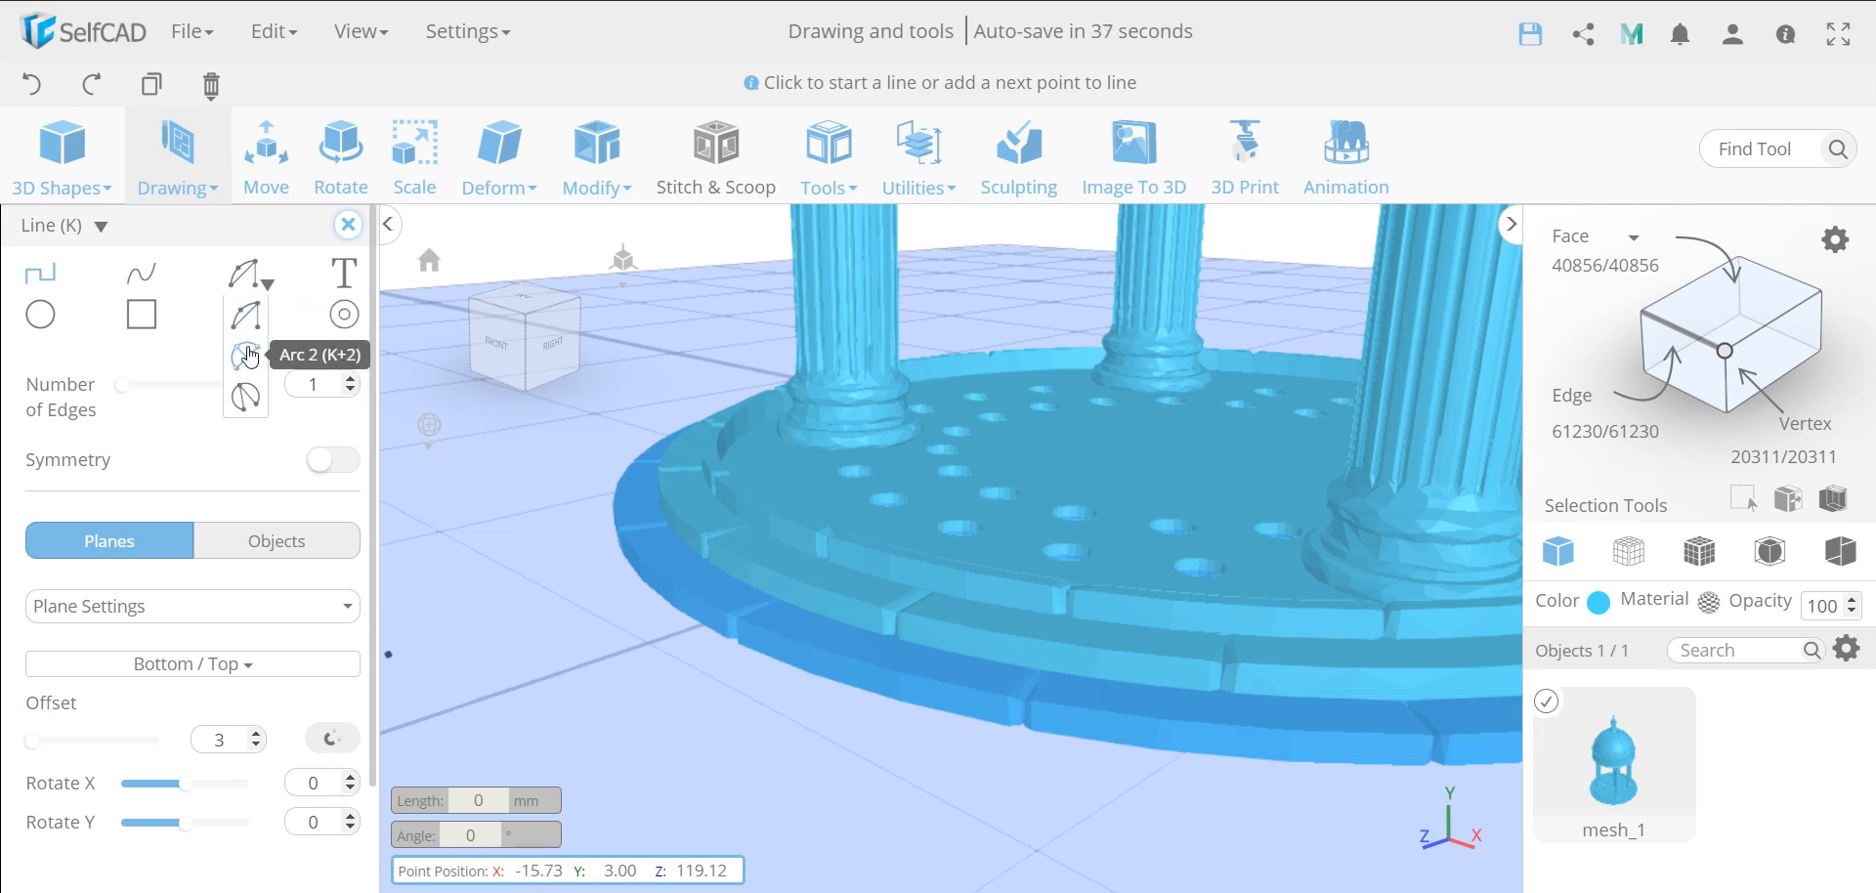
pyautogui.click(246, 356)
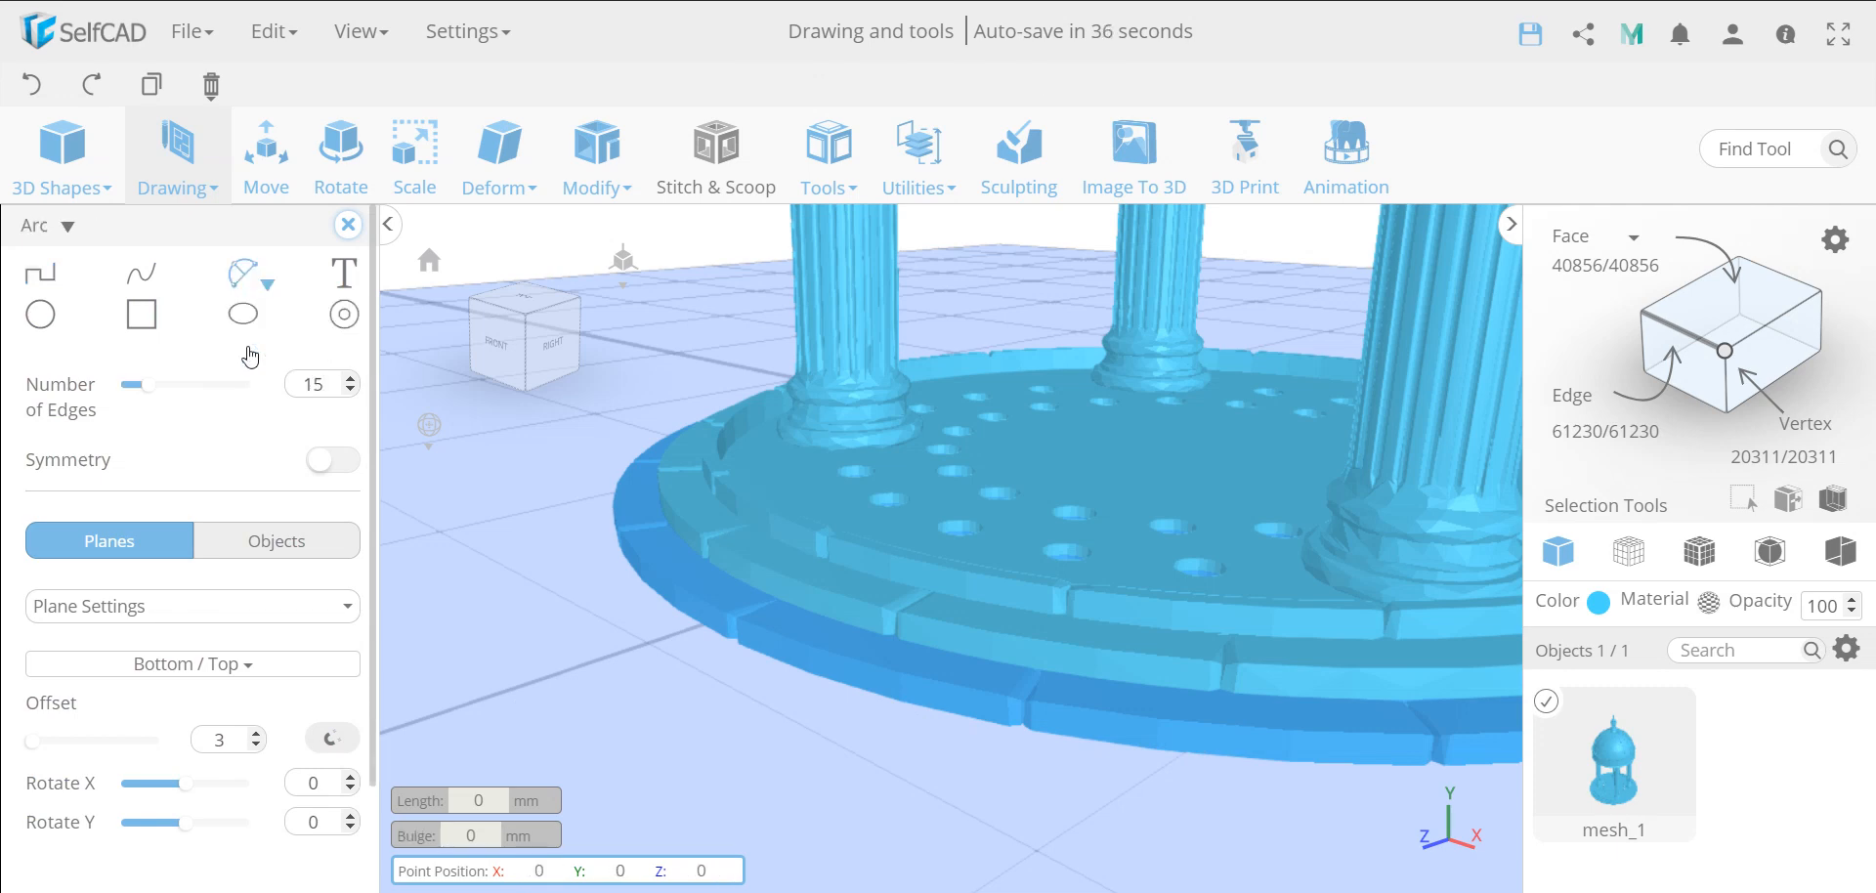
pyautogui.click(1047, 672)
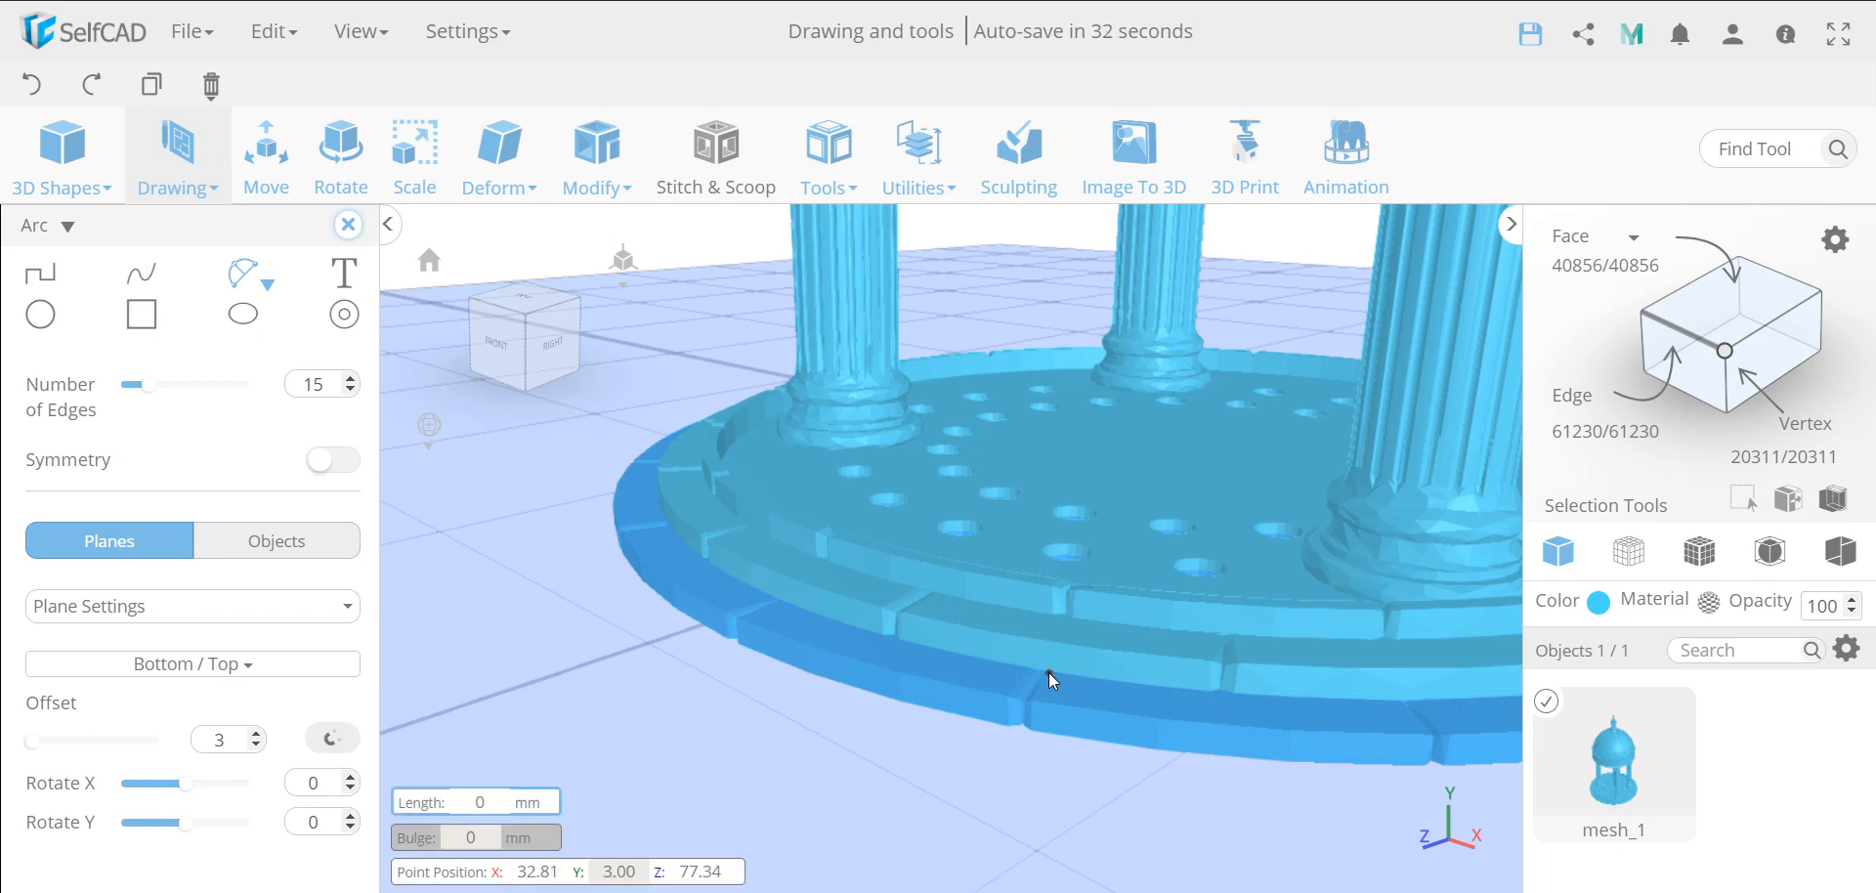
pyautogui.click(1399, 701)
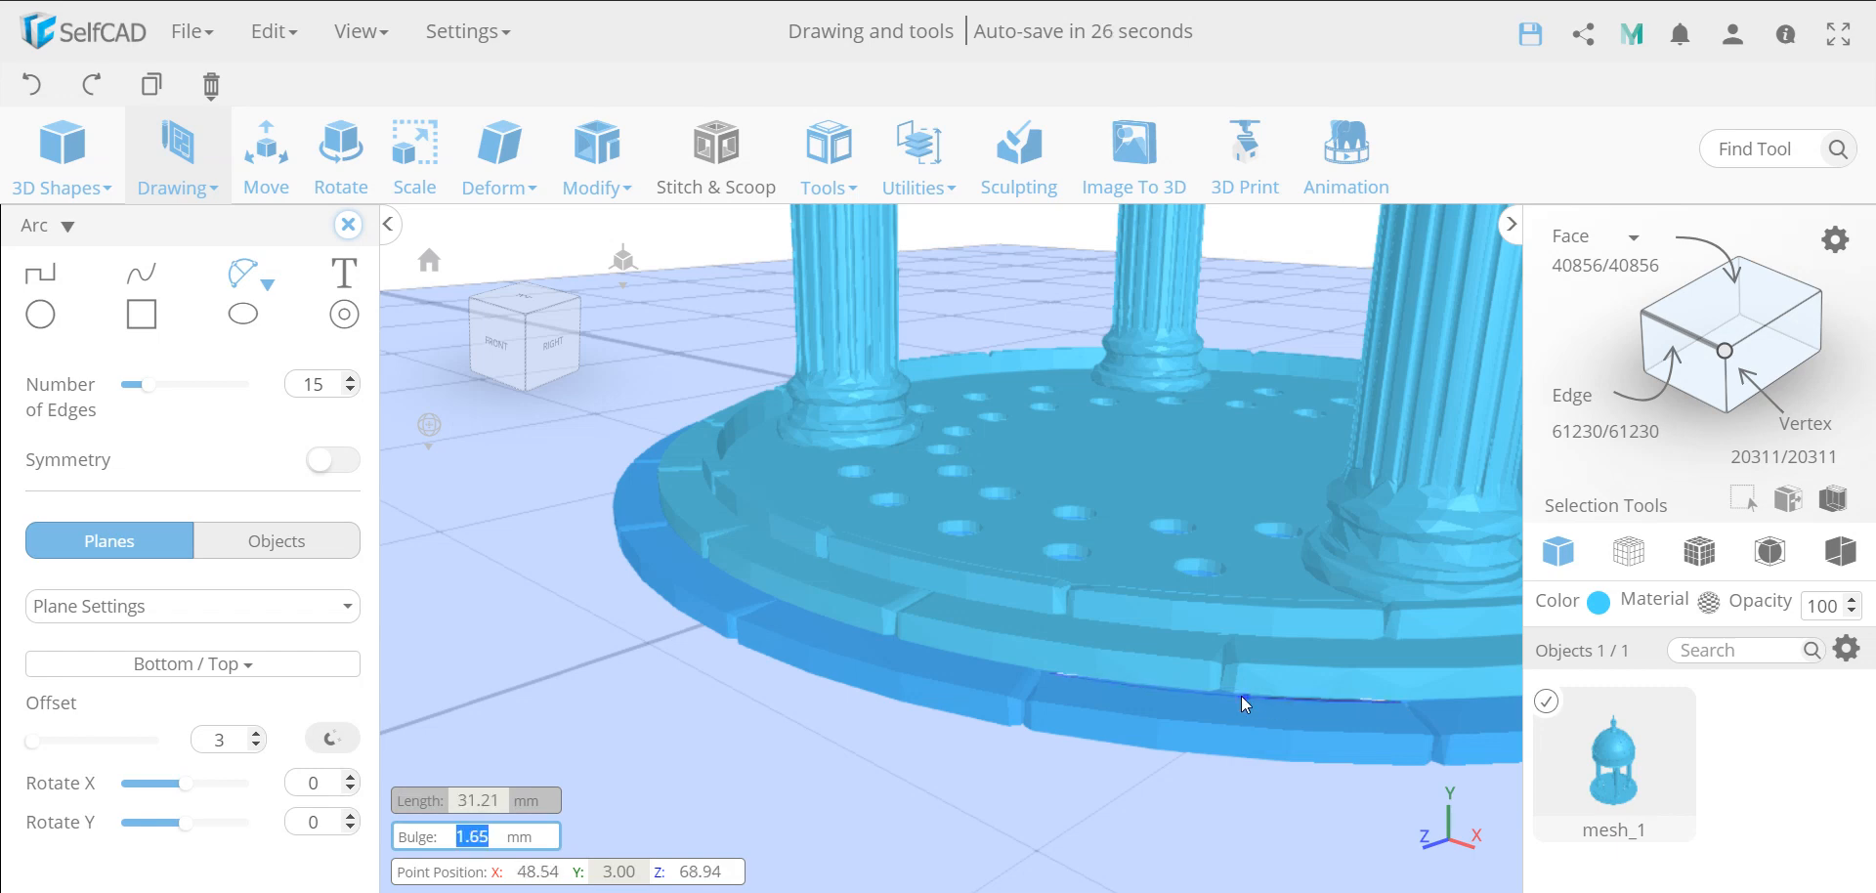
pyautogui.click(1238, 694)
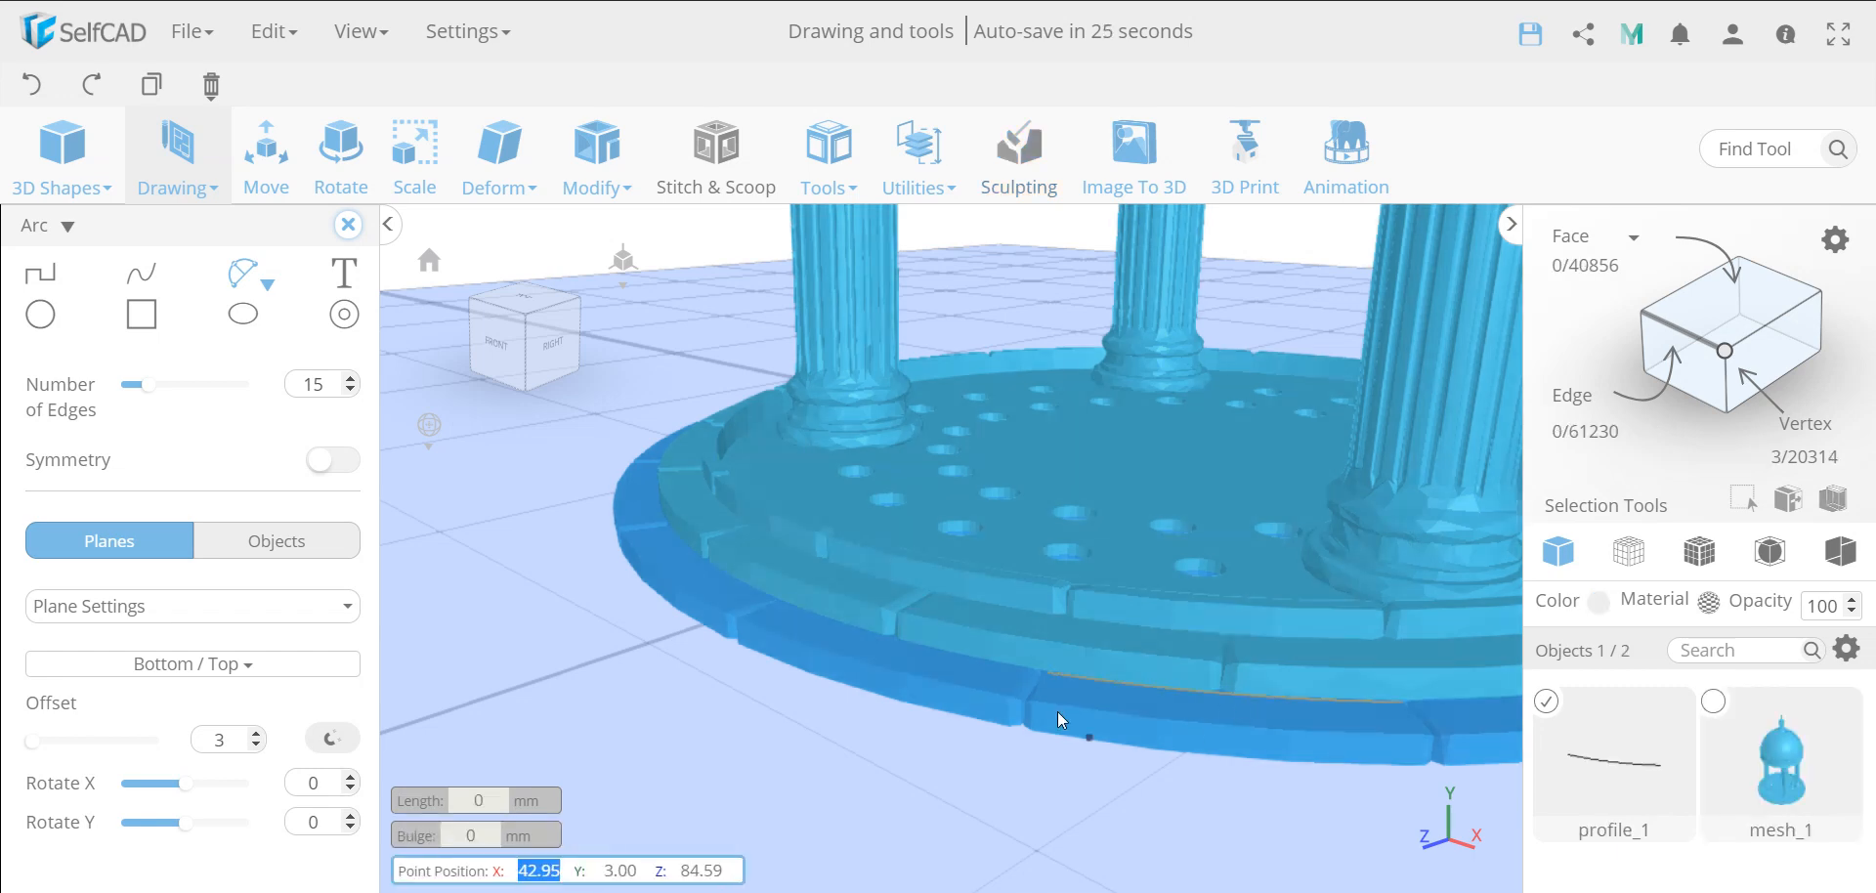
# Draw a second arc about 33 mm long along the outer edge of the same lowest-tier stone
pyautogui.click(1033, 701)
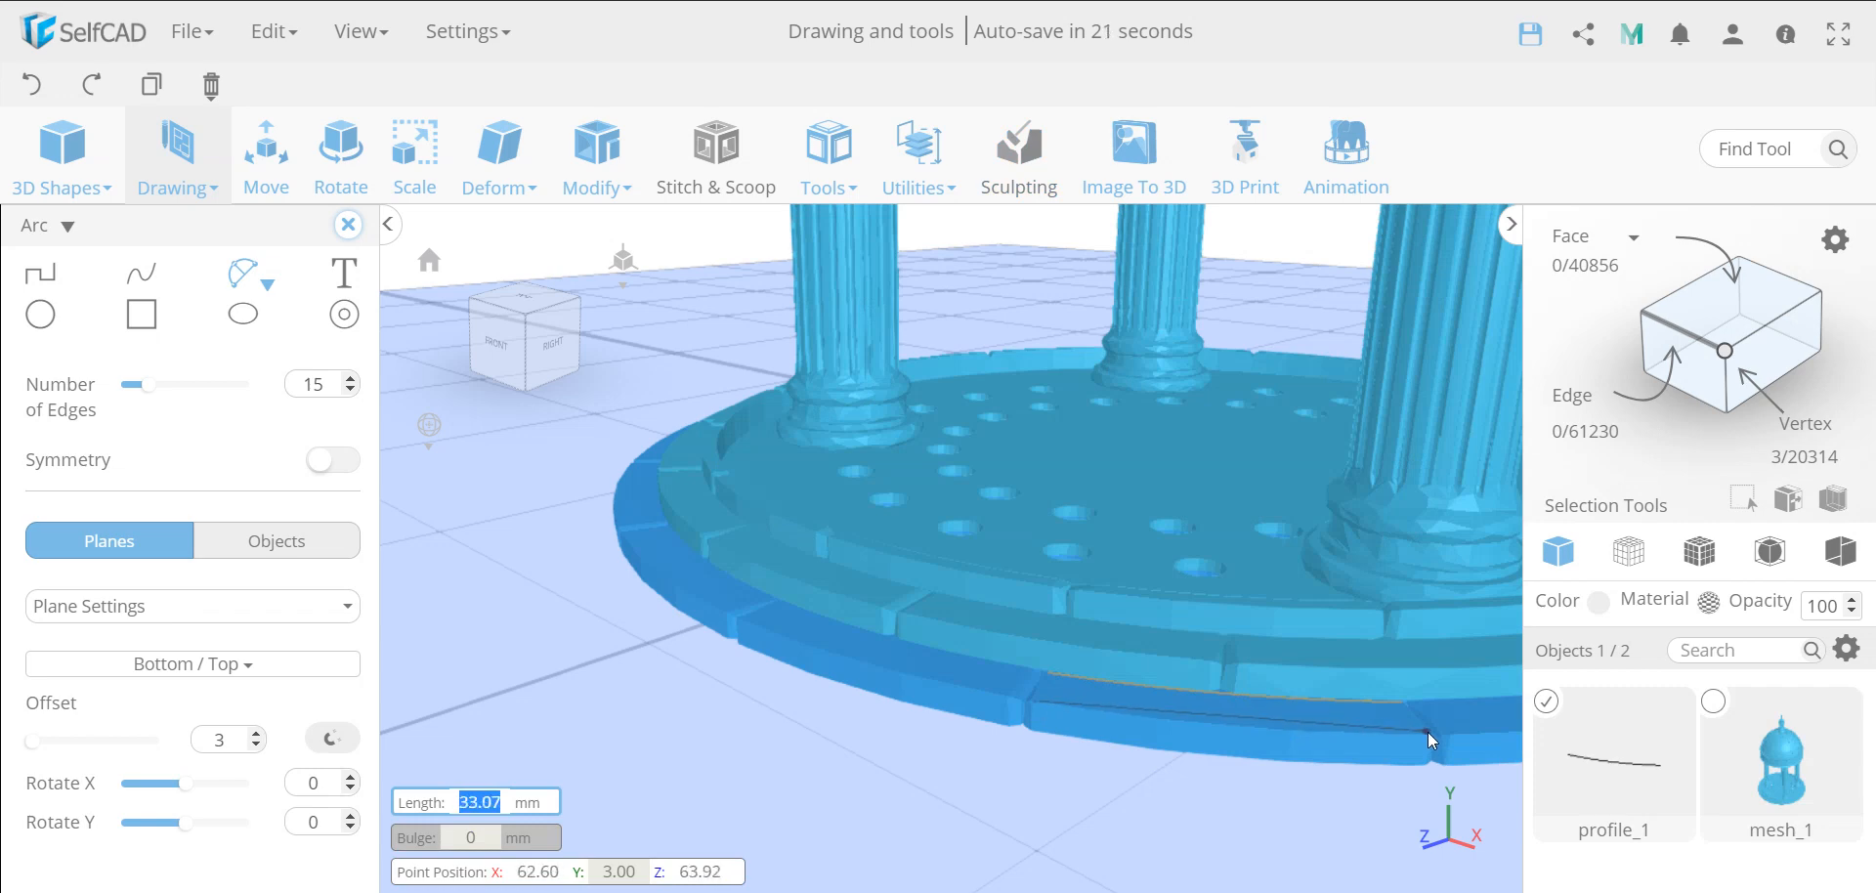
pyautogui.click(1427, 731)
pyautogui.click(1292, 730)
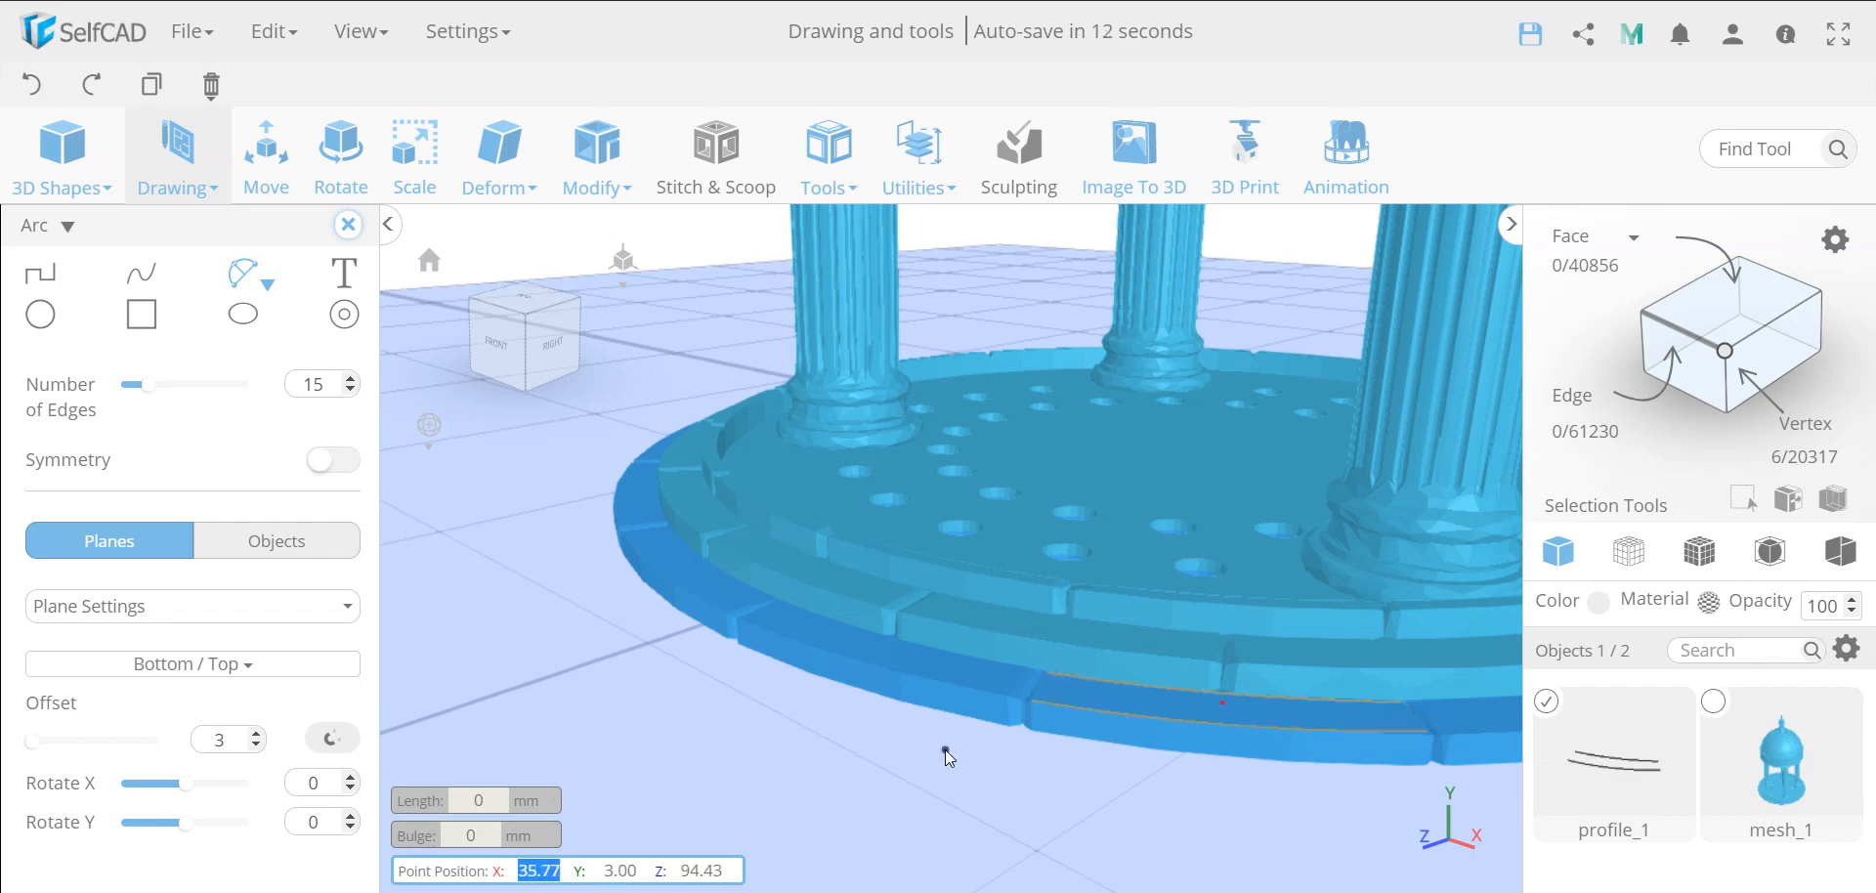
# Join both pairs of arc ends with straight lines to close the stone's profile, and finish the 3D sketch
pyautogui.click(42, 276)
pyautogui.click(1047, 673)
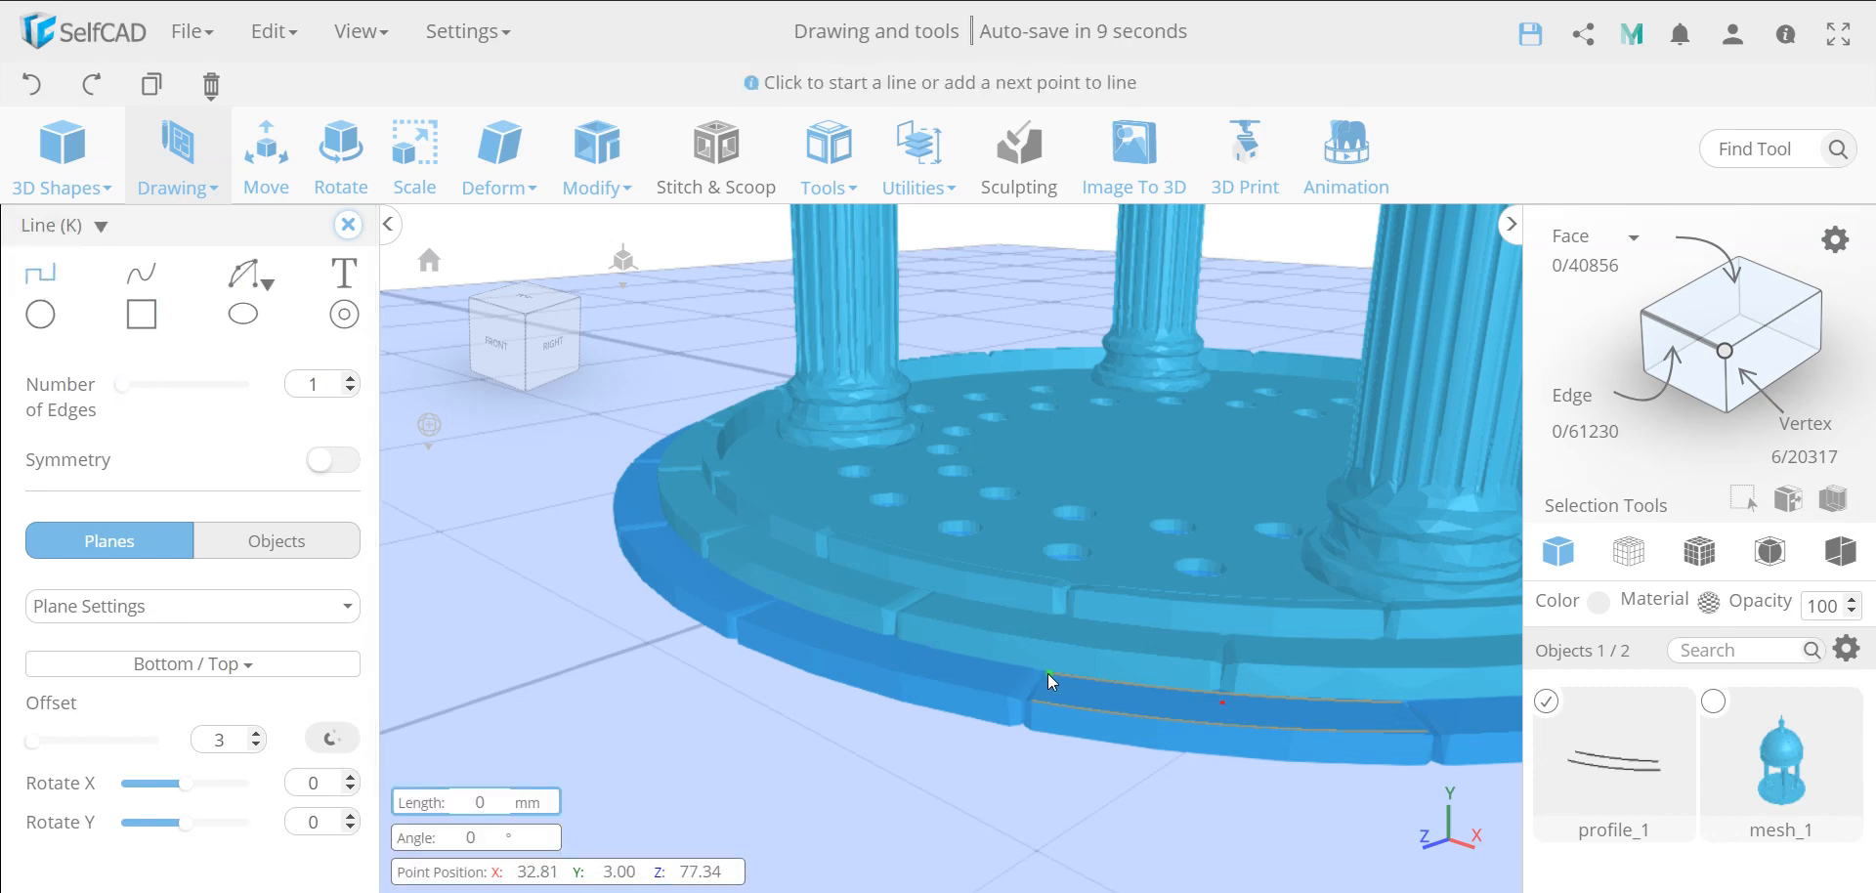
pyautogui.click(1037, 704)
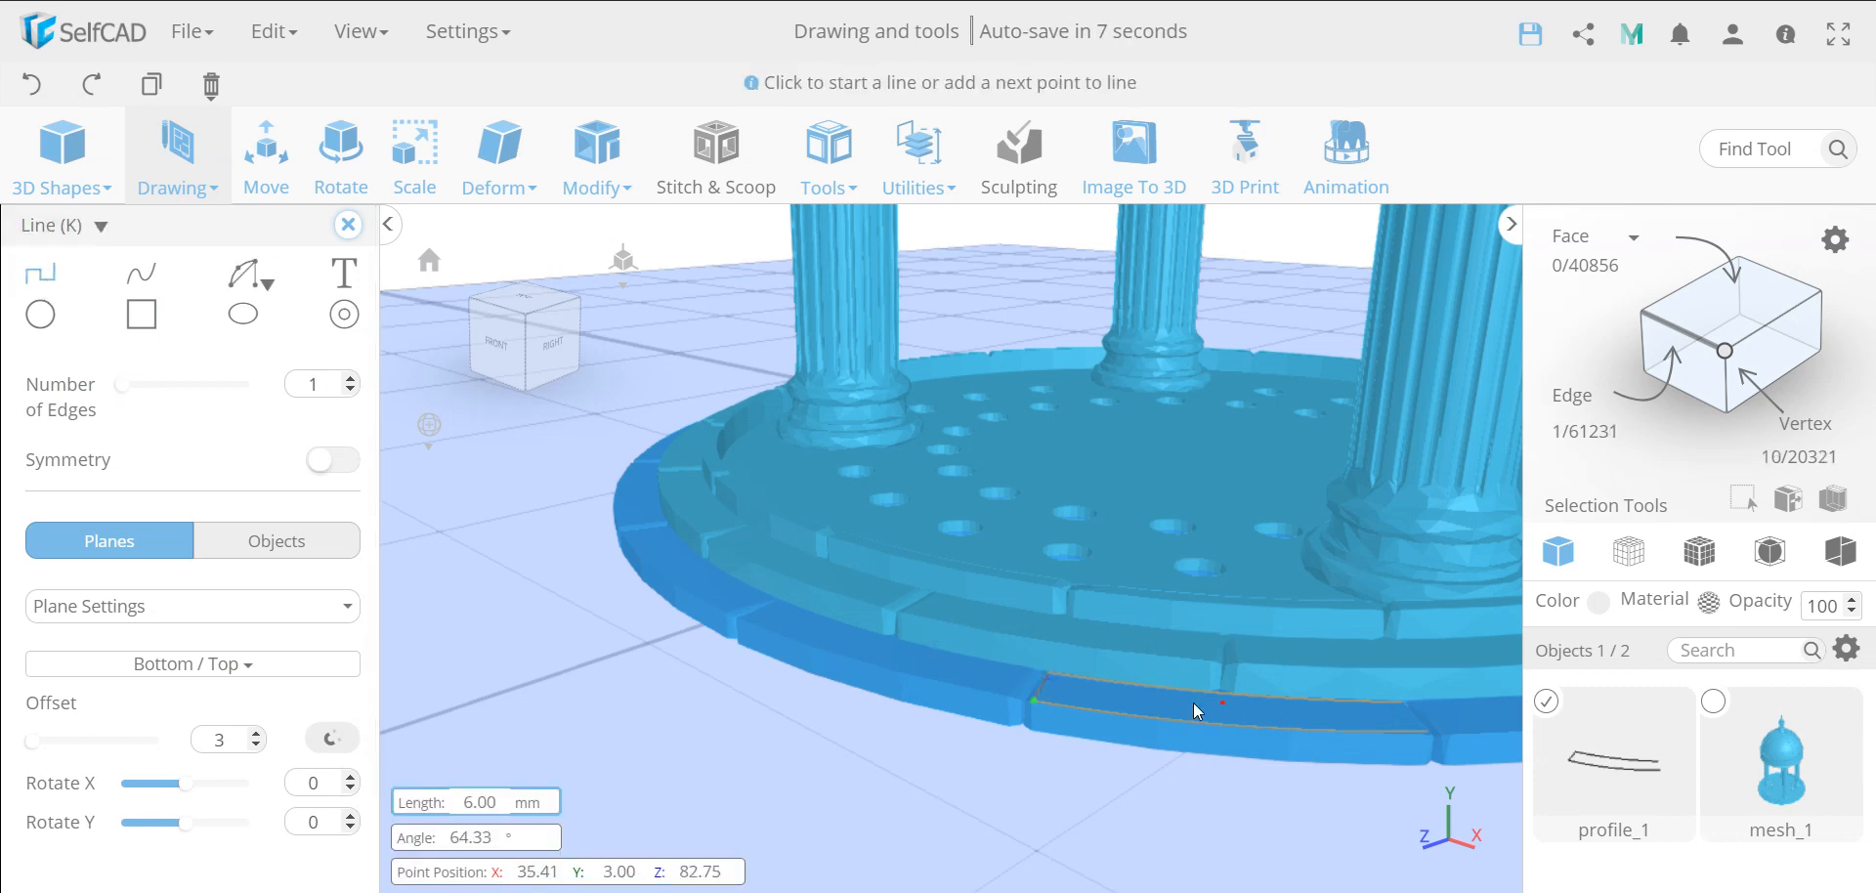
pyautogui.click(1409, 702)
pyautogui.click(1422, 729)
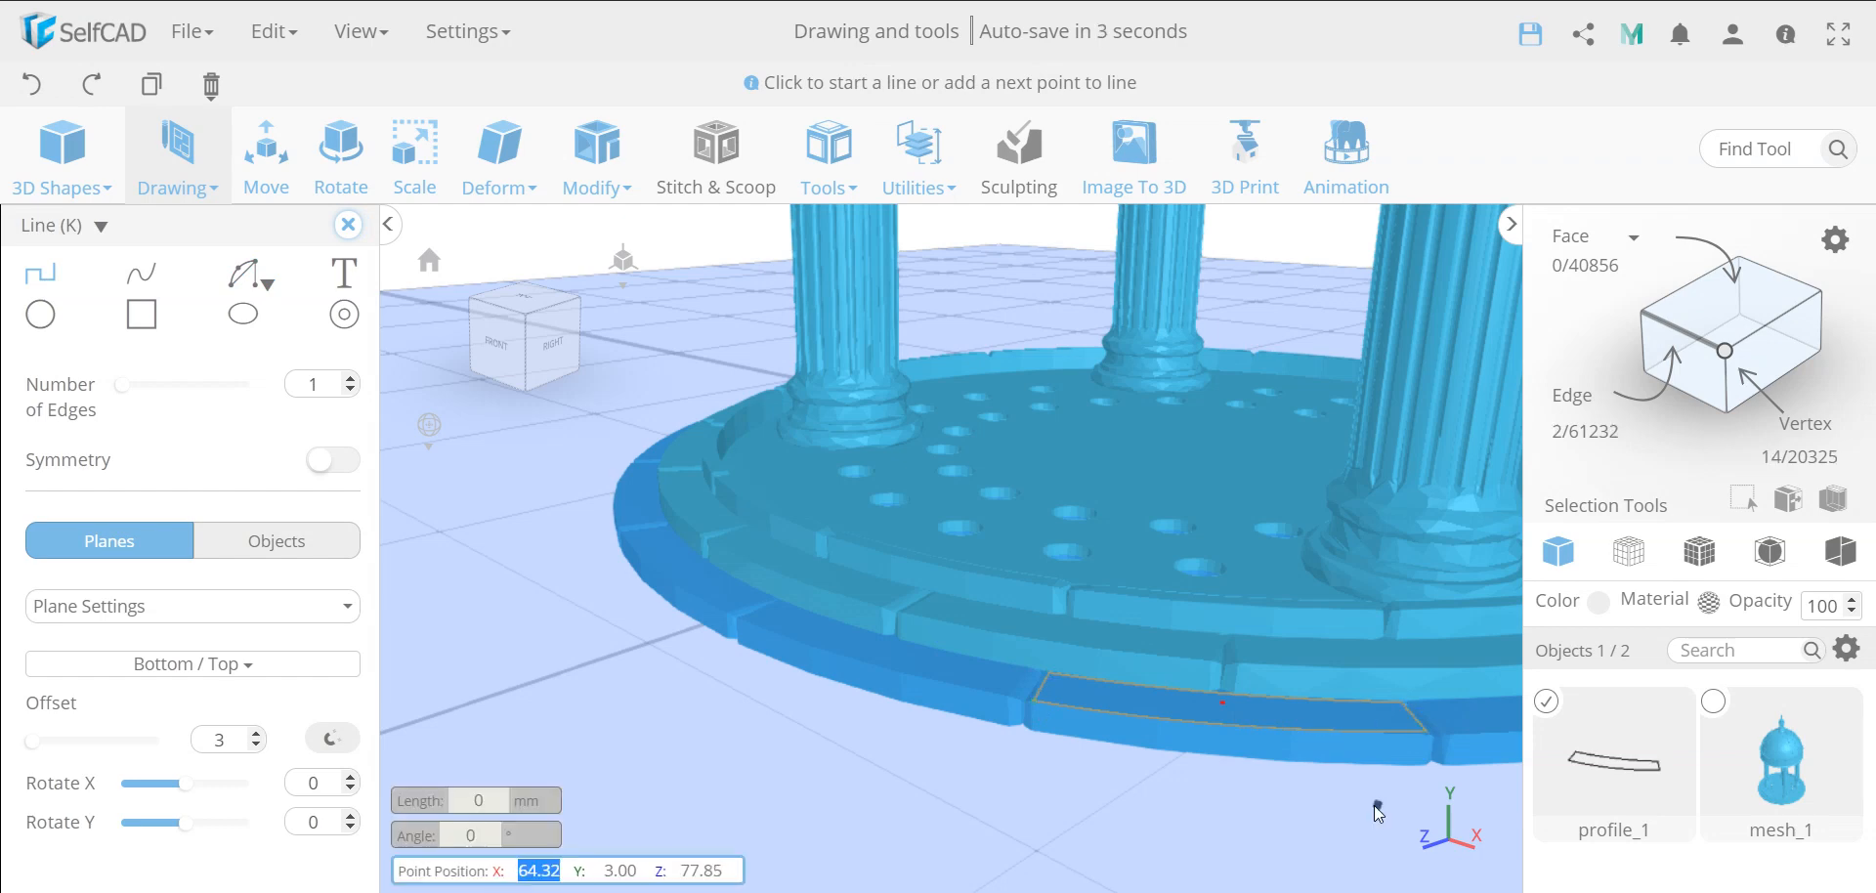
pyautogui.click(347, 270)
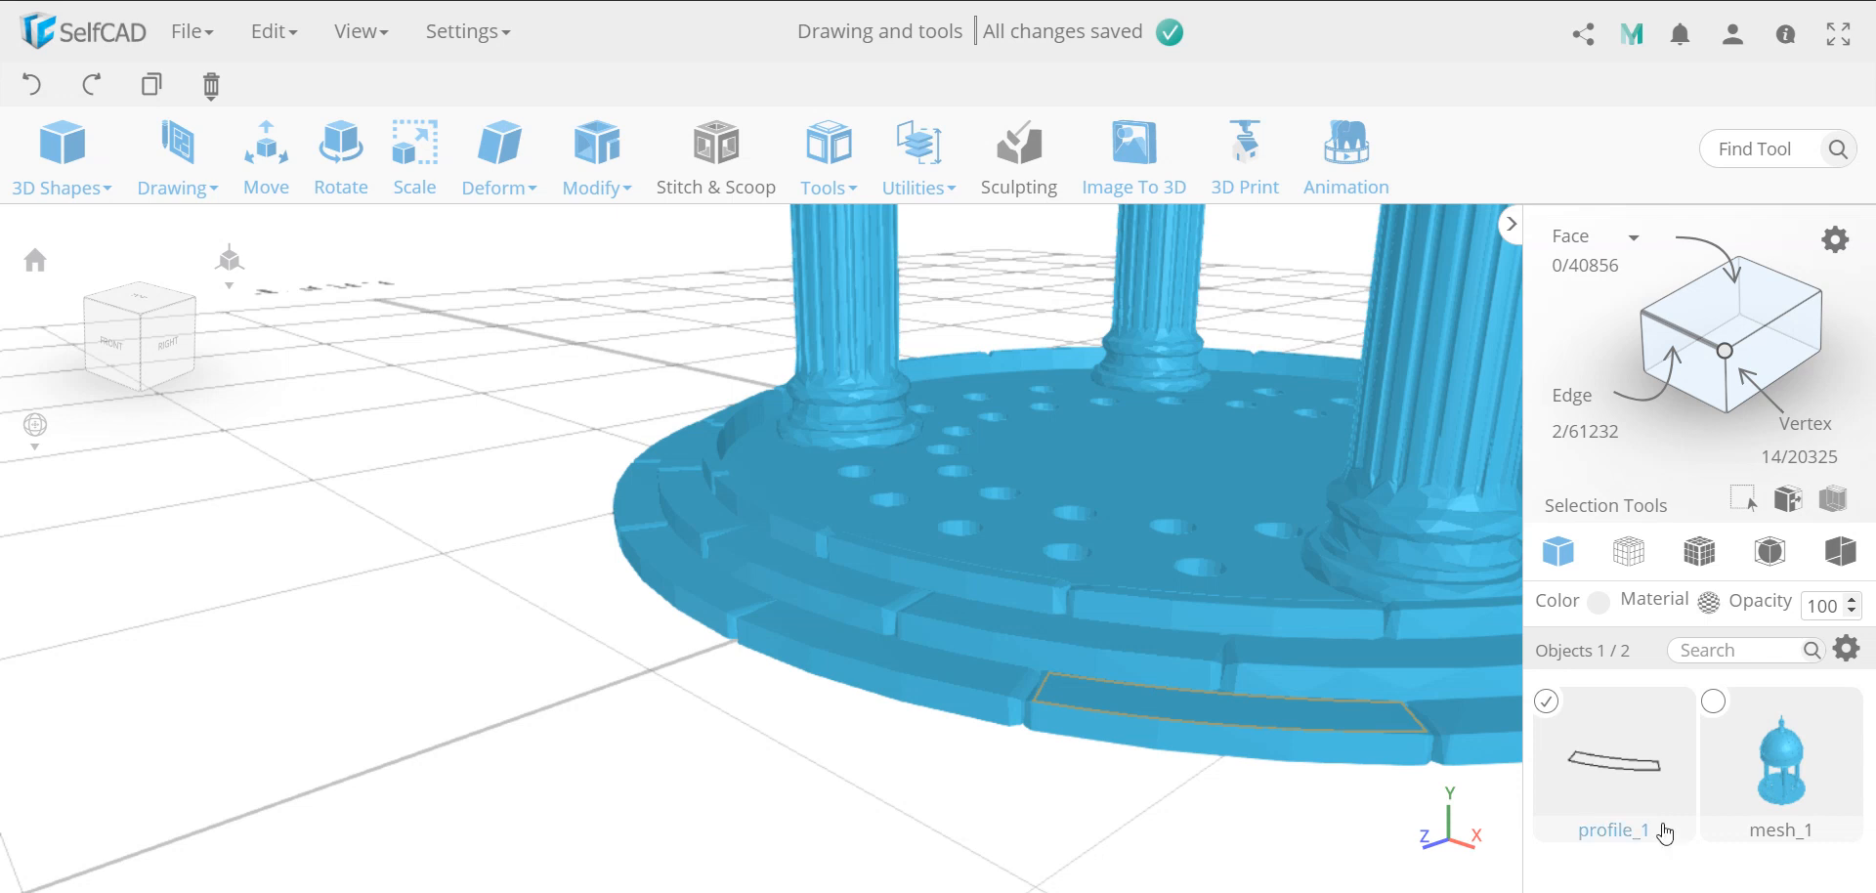
# Deselect the stone profile and hide the imported building mesh so only the profile is displayed
pyautogui.click(1547, 703)
pyautogui.click(1714, 701)
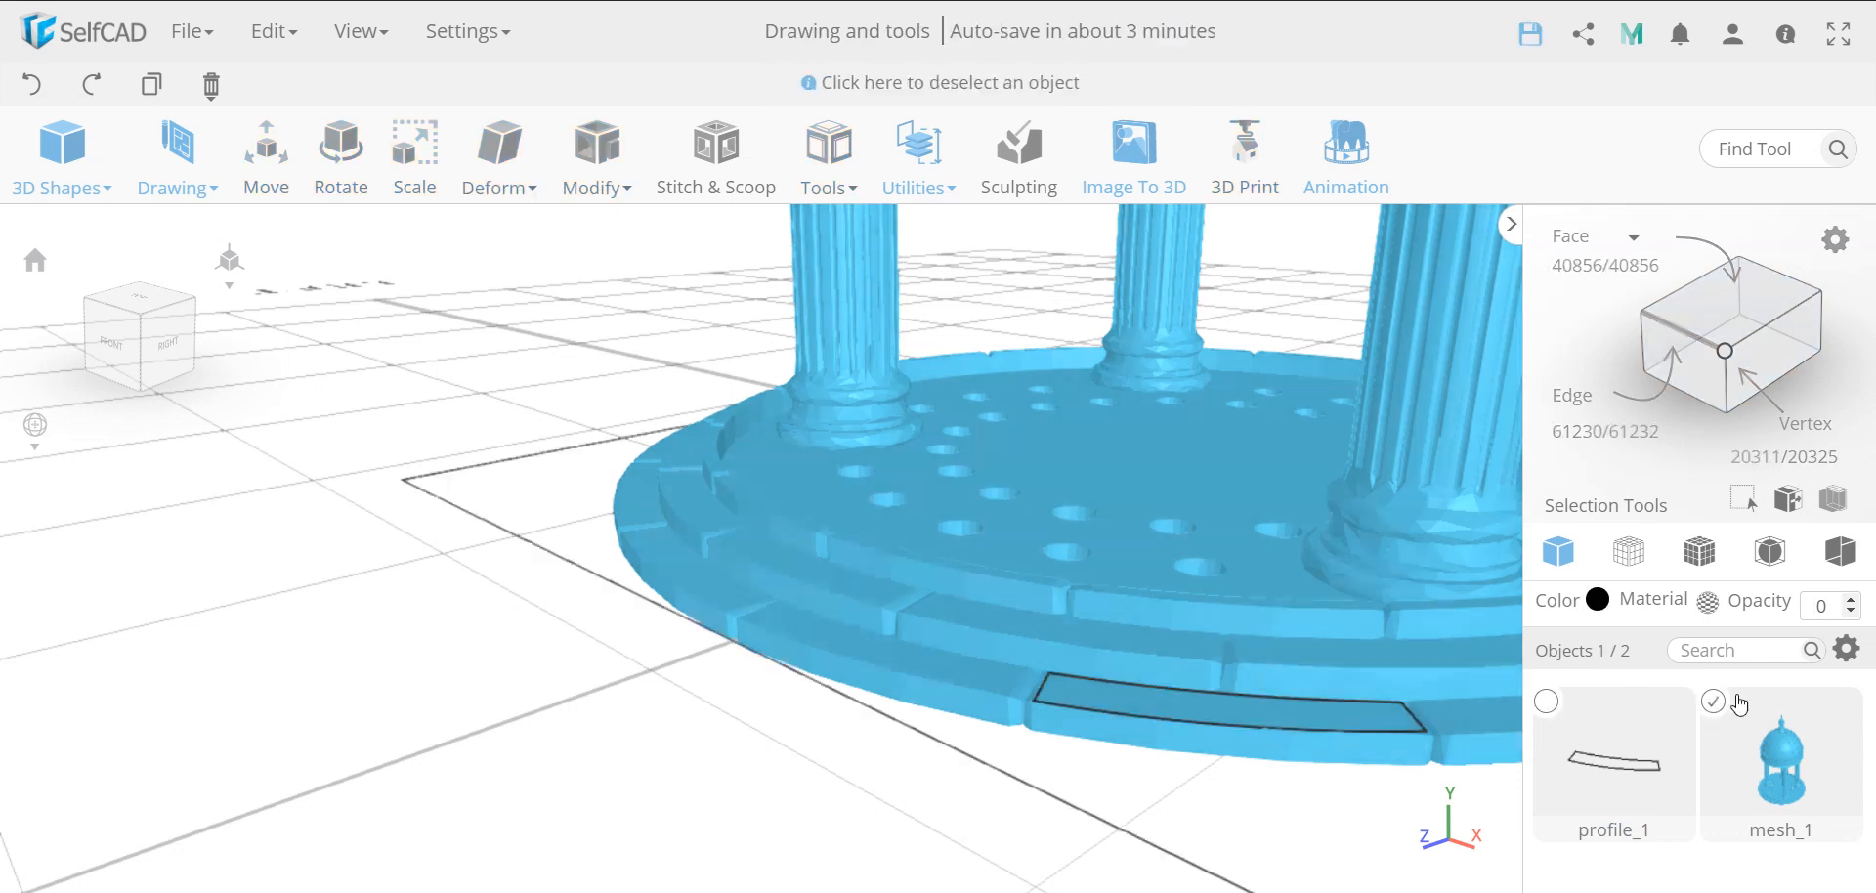
pyautogui.click(1846, 649)
pyautogui.click(1824, 745)
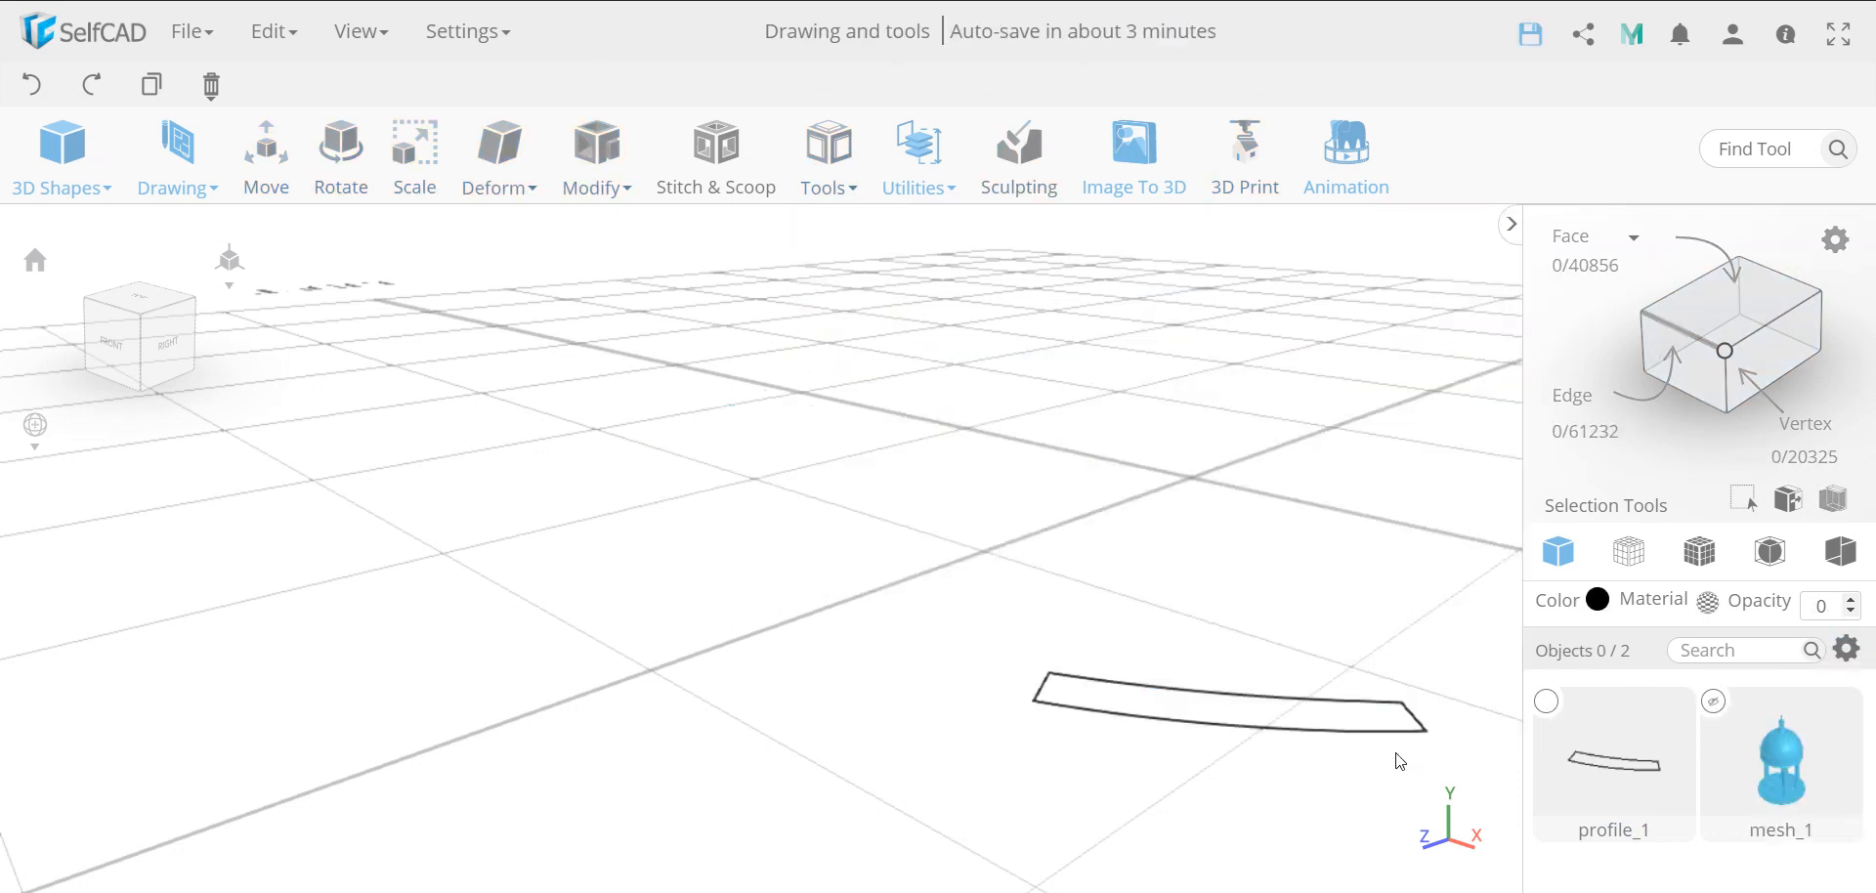
pyautogui.scroll(3, 1354, 721)
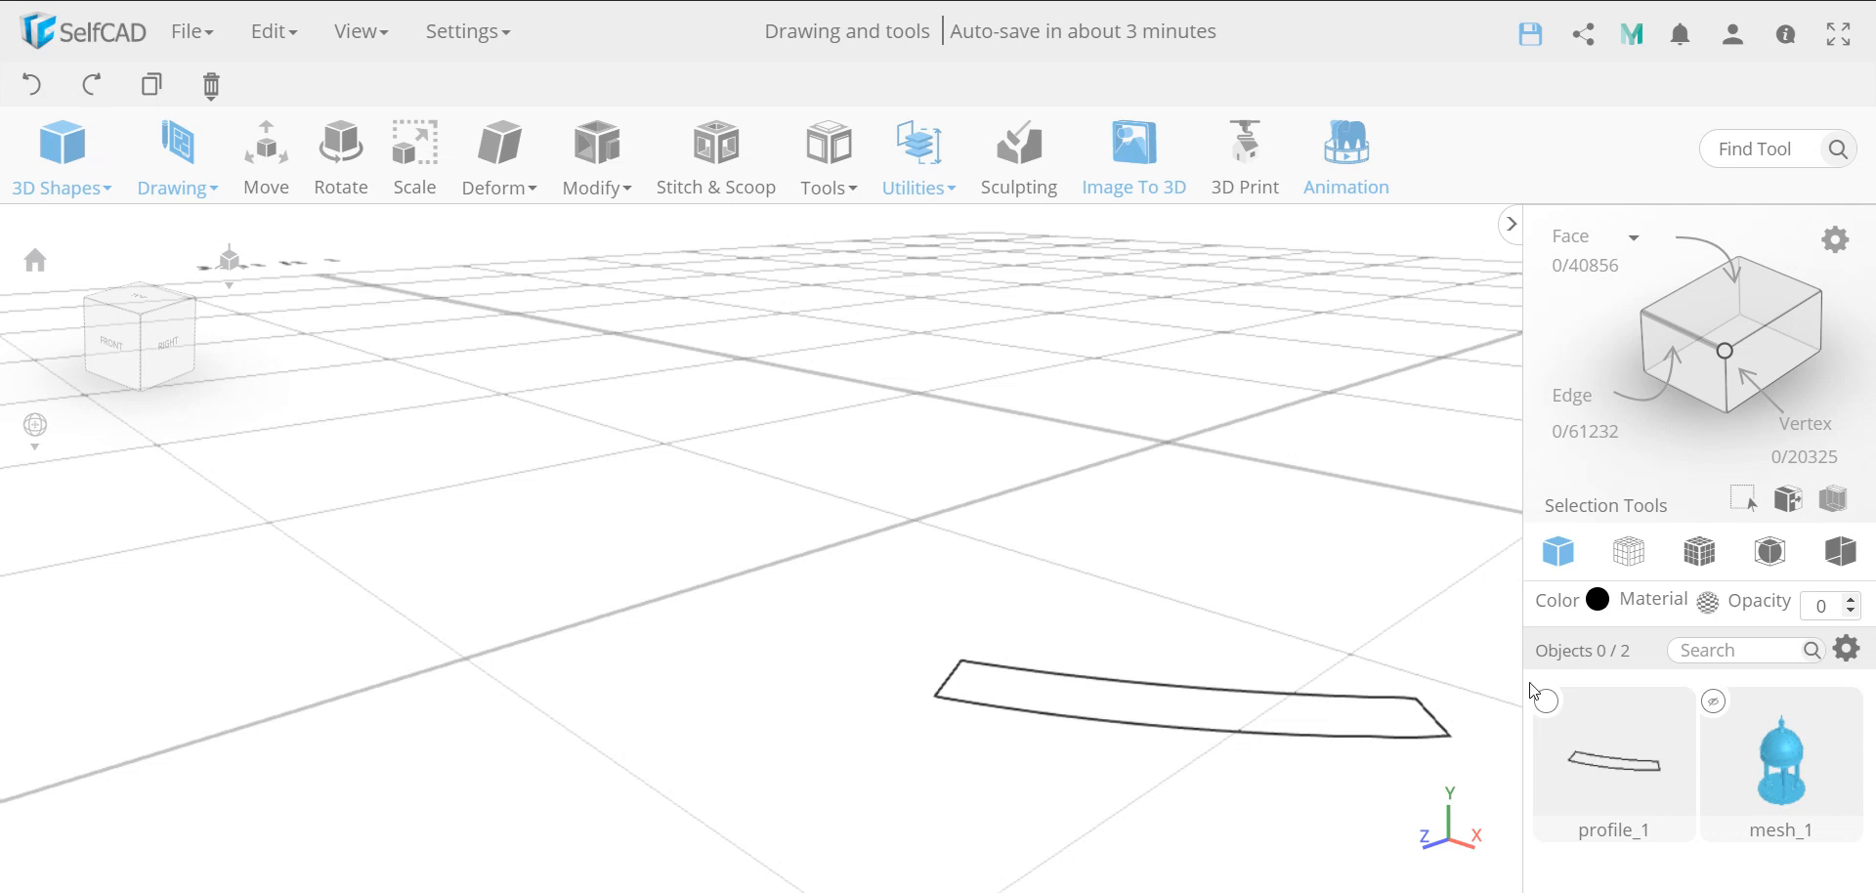
# Select the stone profile and pick its right-hand short end edge in edge selection mode
pyautogui.click(1548, 703)
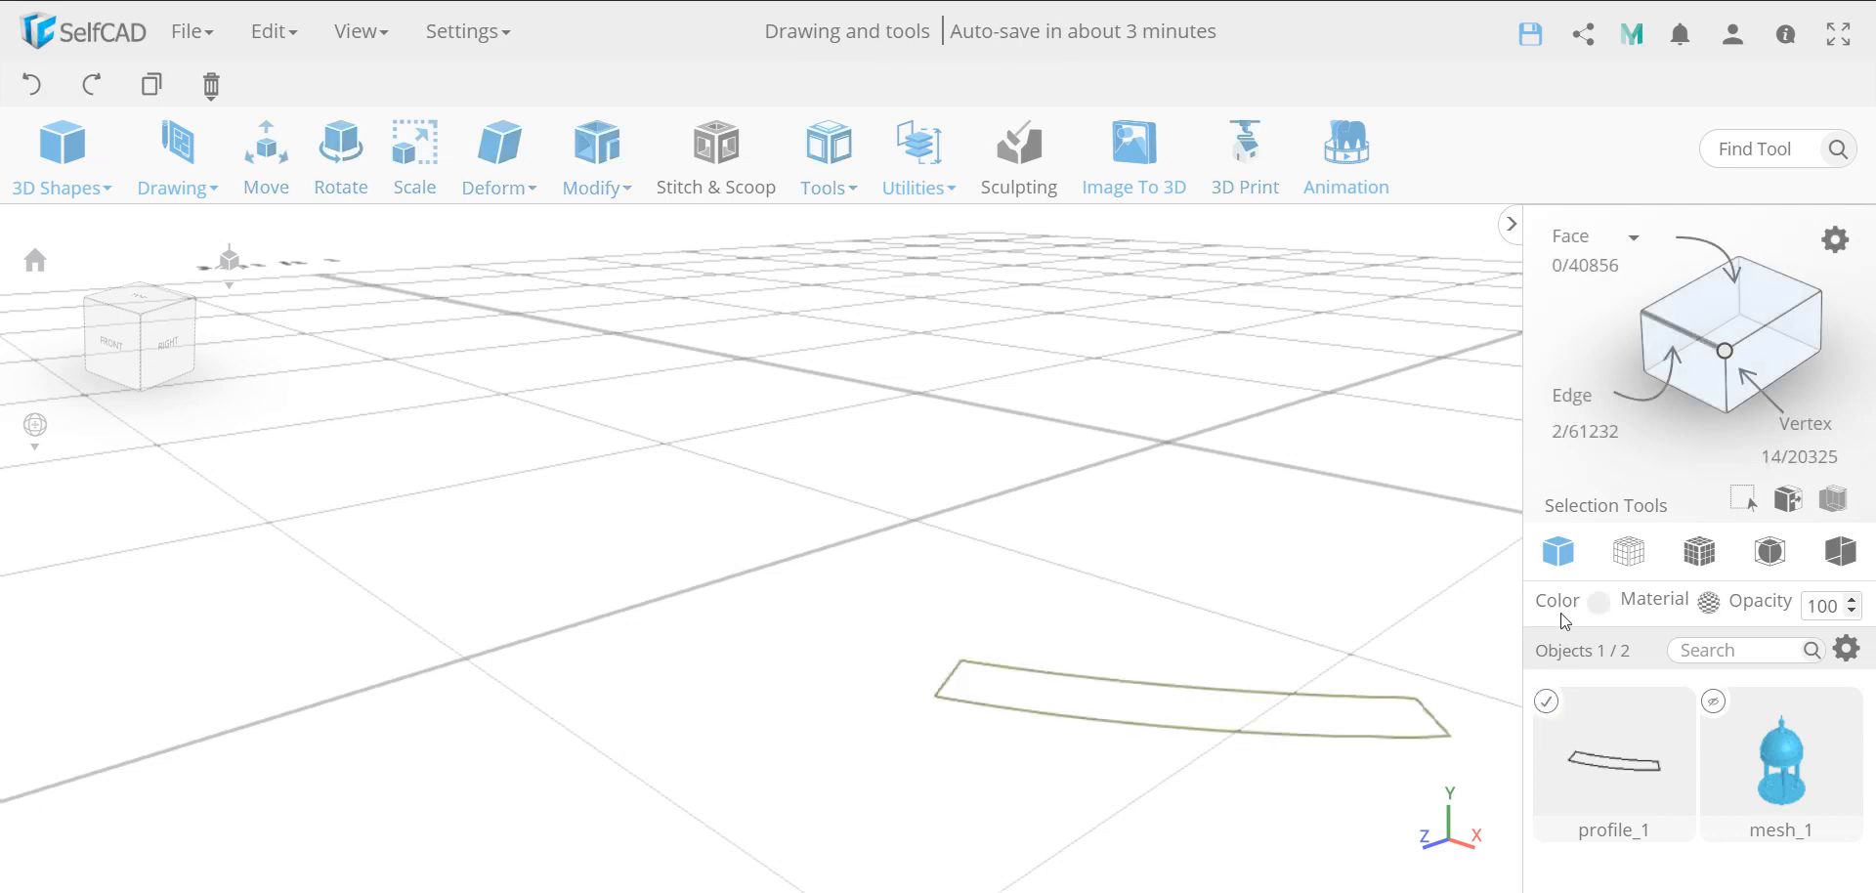
pyautogui.click(1679, 330)
pyautogui.click(1434, 719)
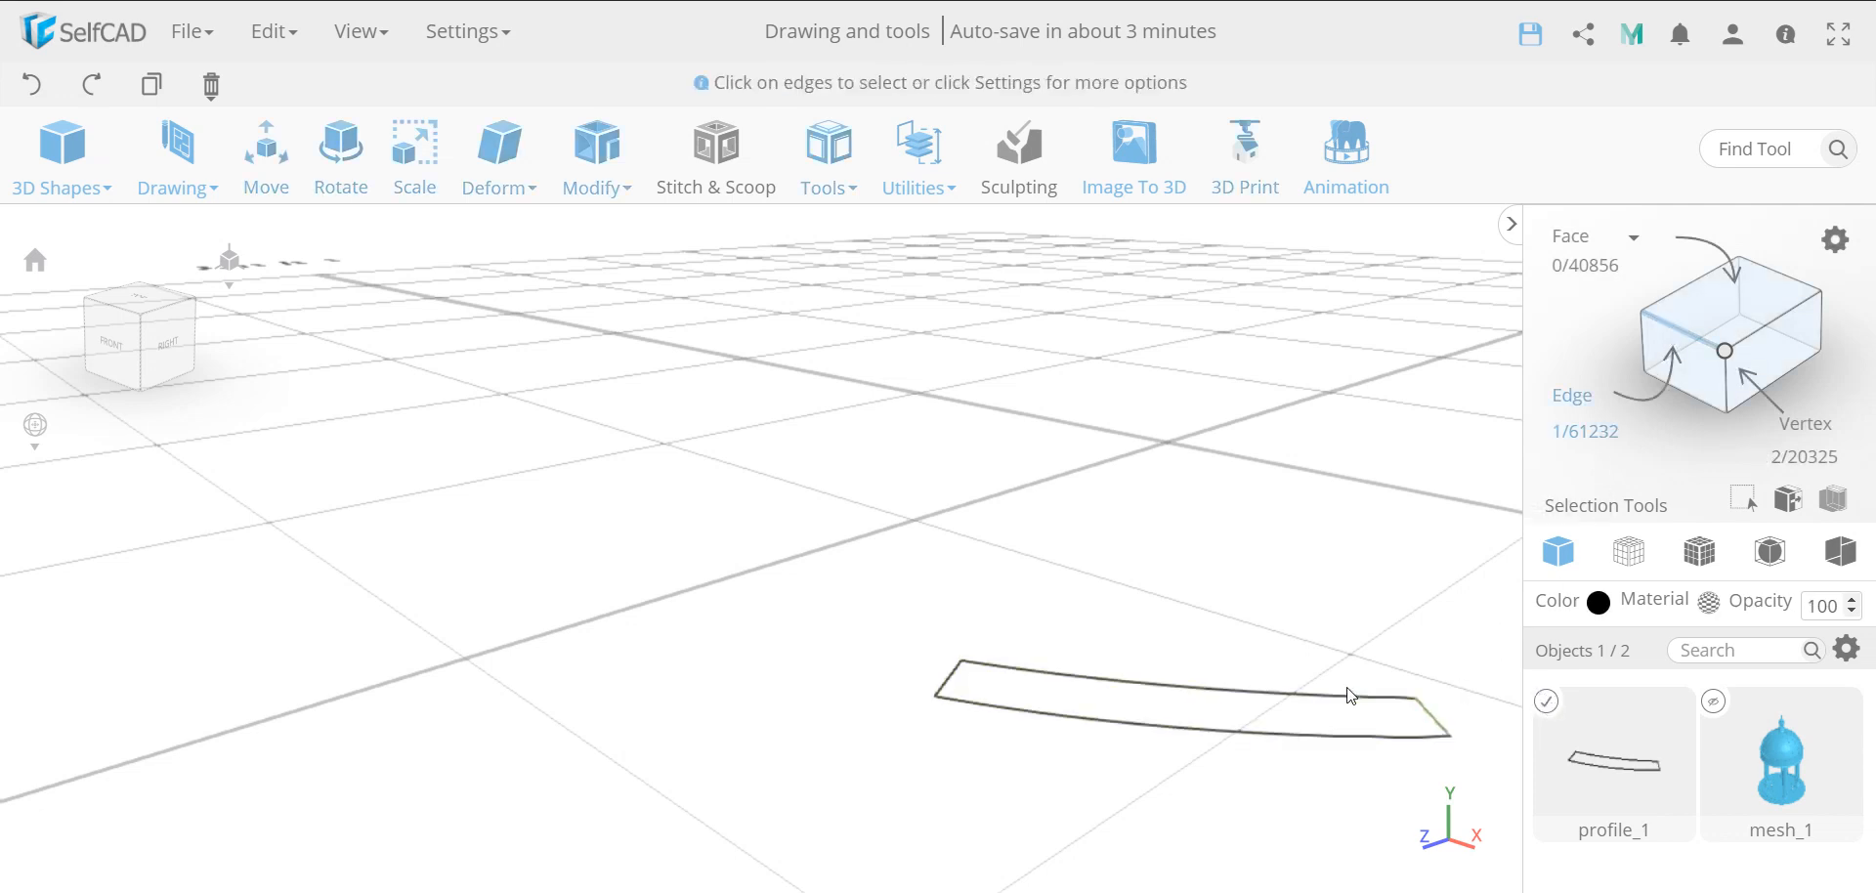
pyautogui.click(401, 191)
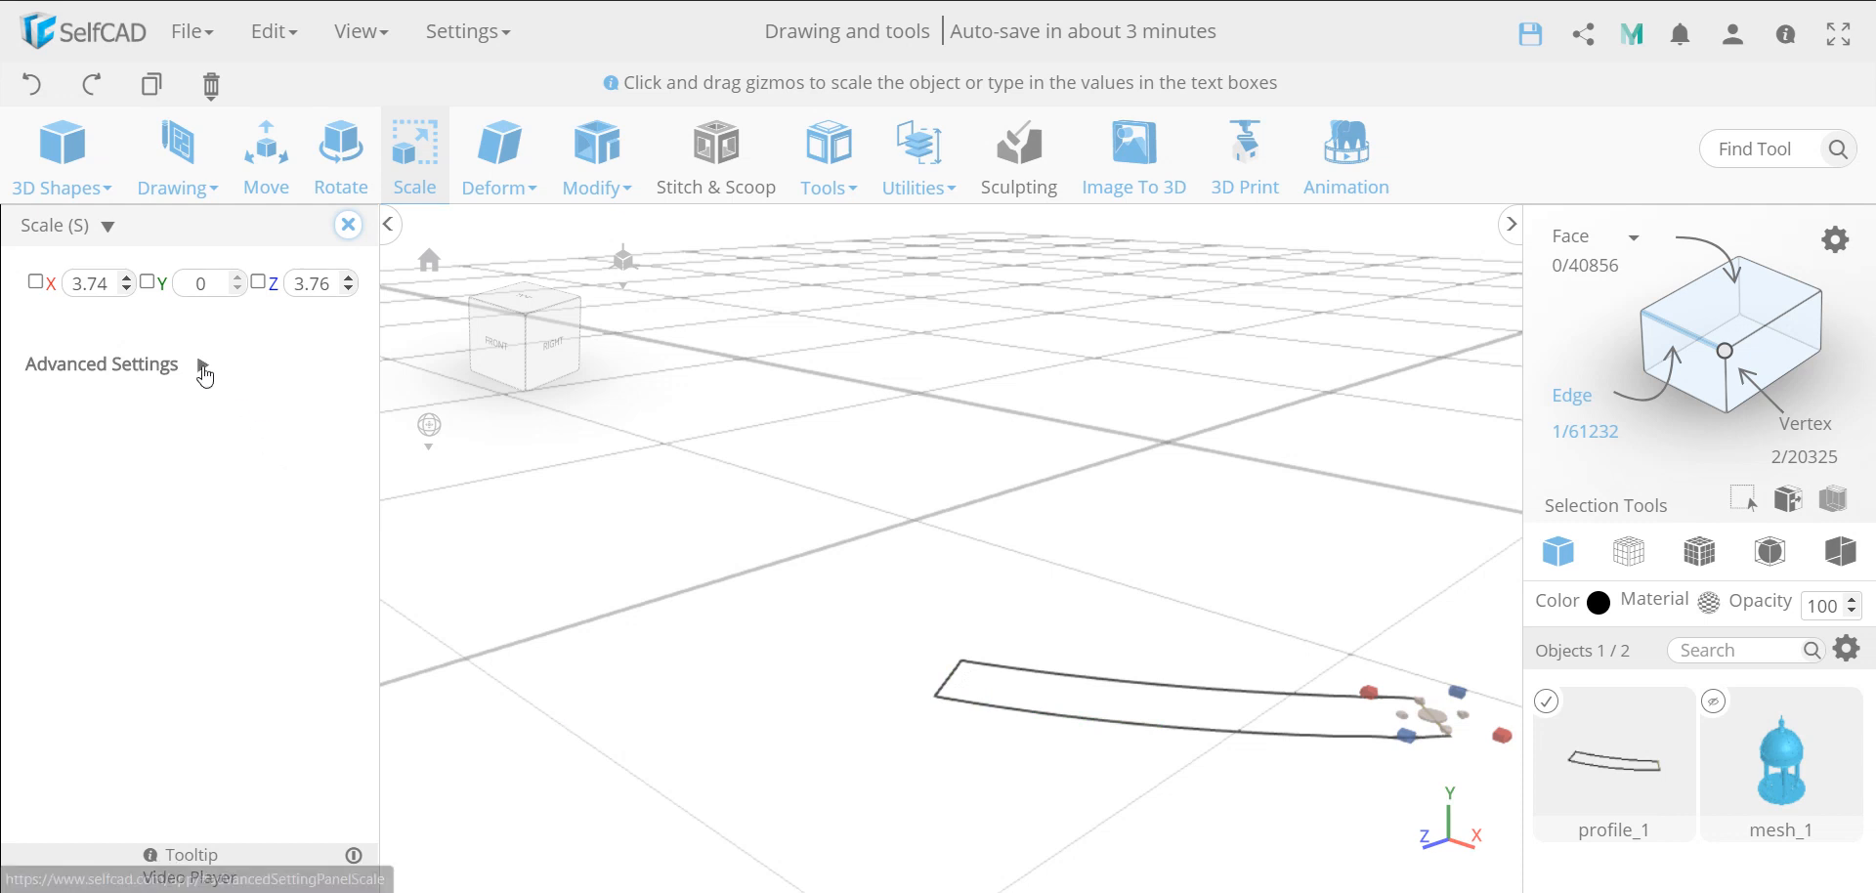
pyautogui.click(202, 364)
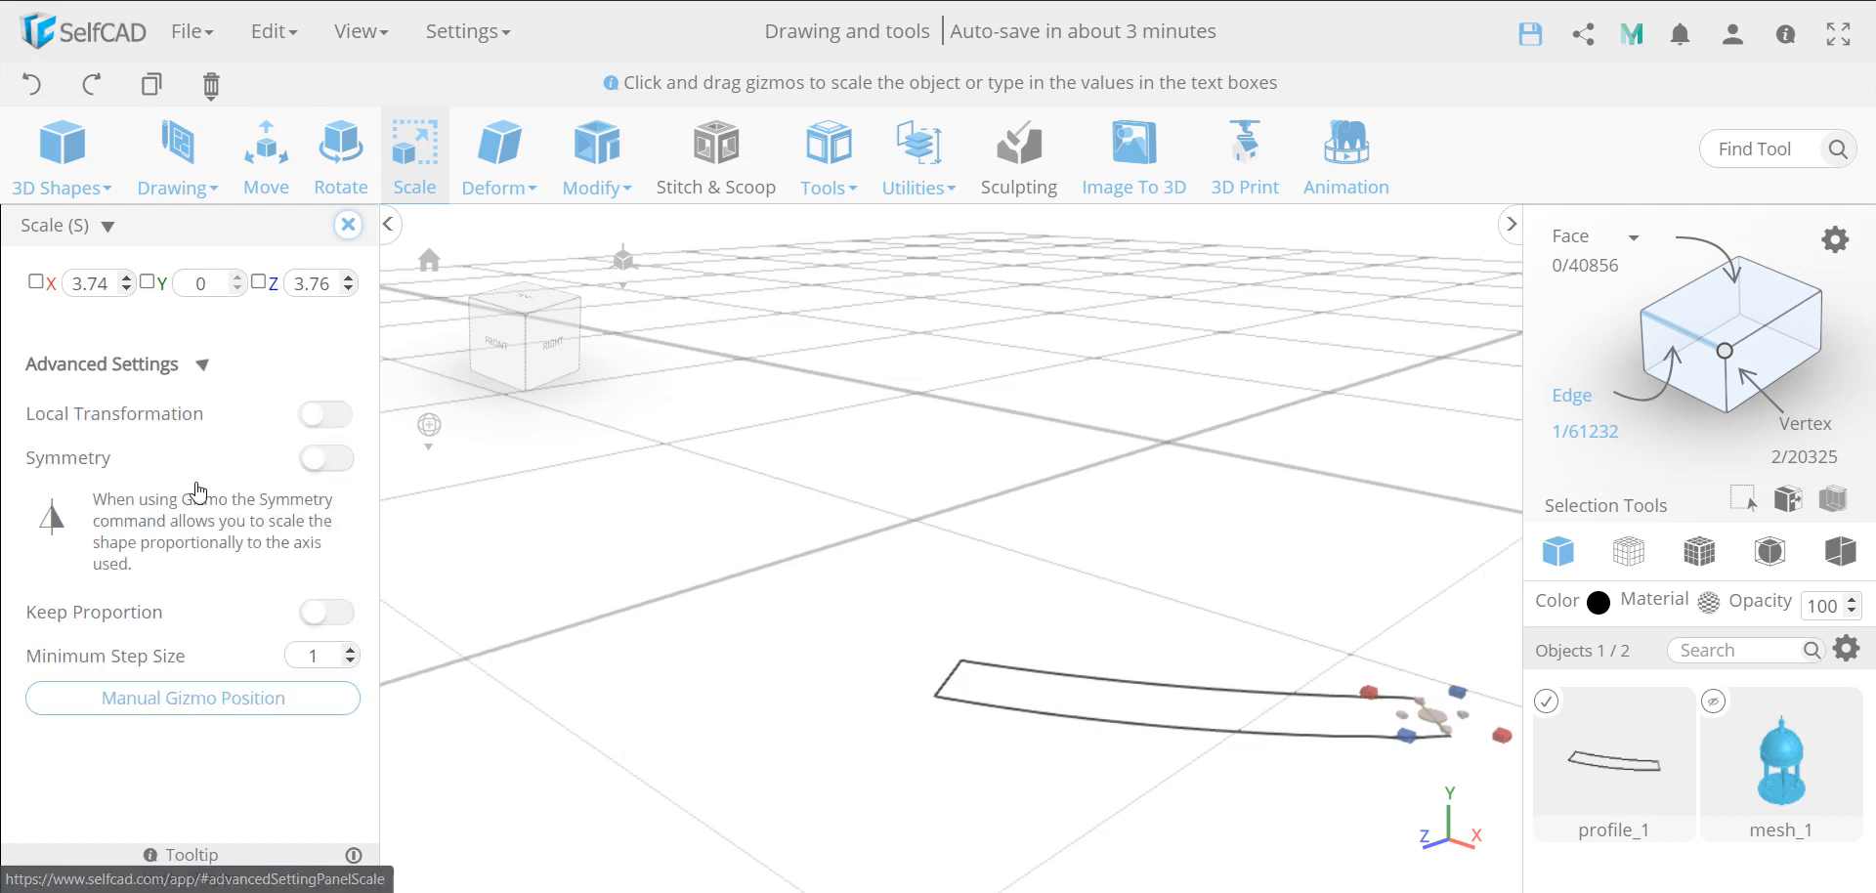
pyautogui.click(313, 430)
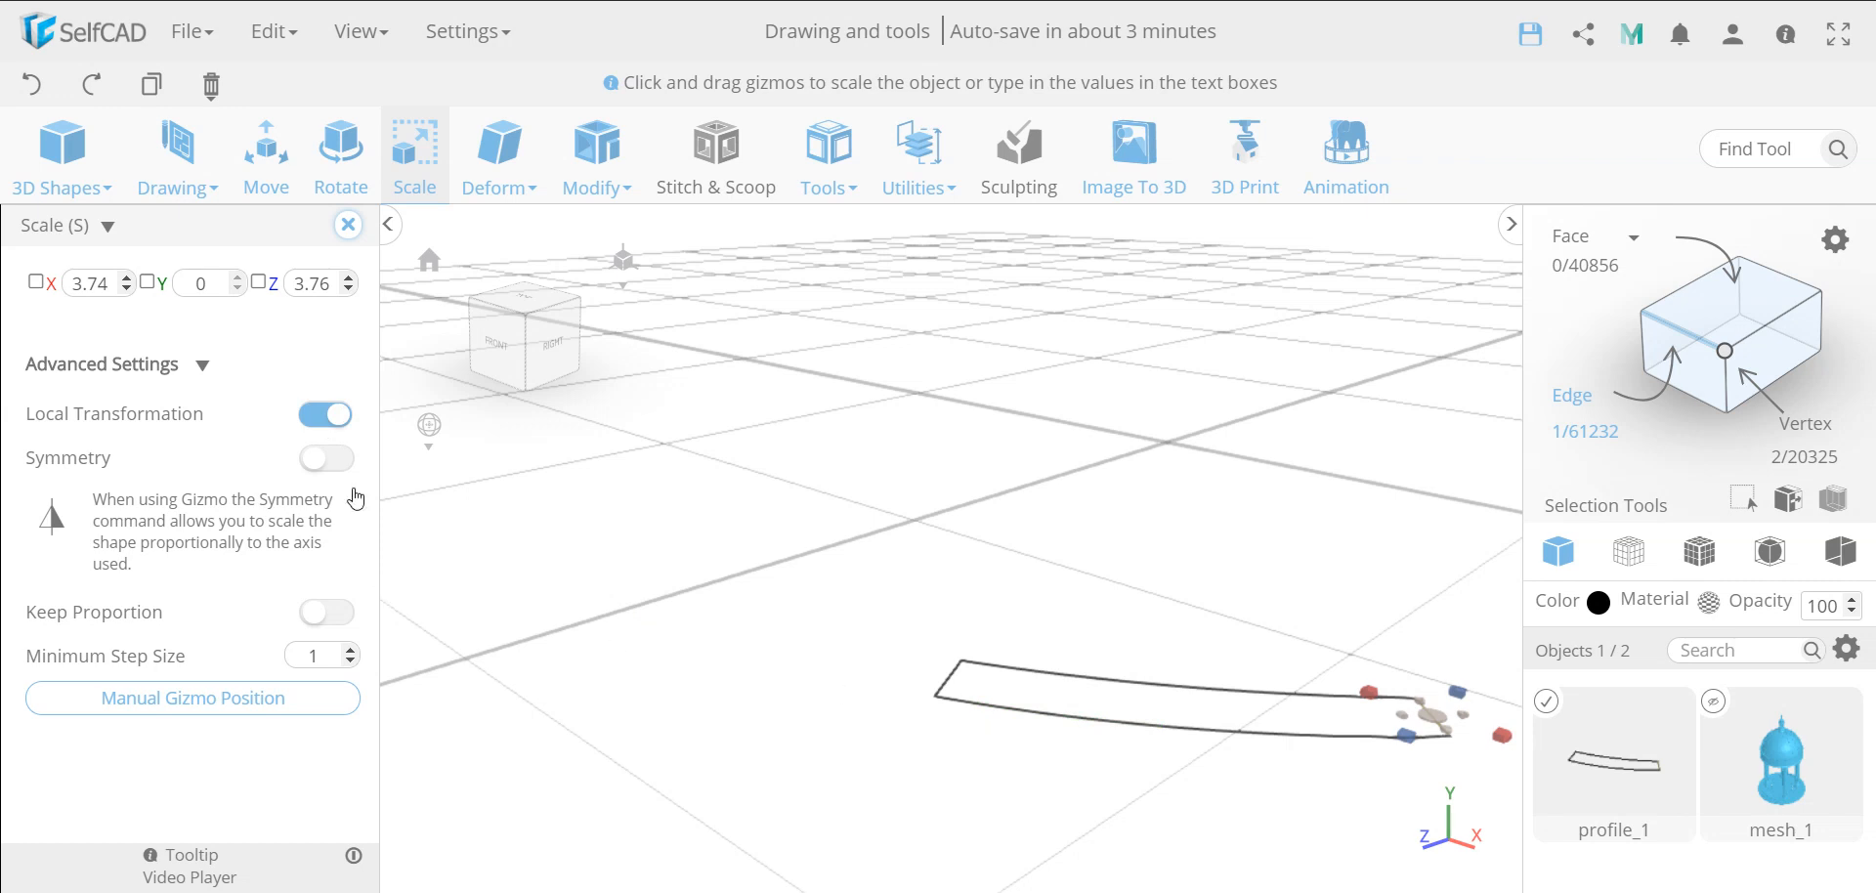
pyautogui.click(348, 224)
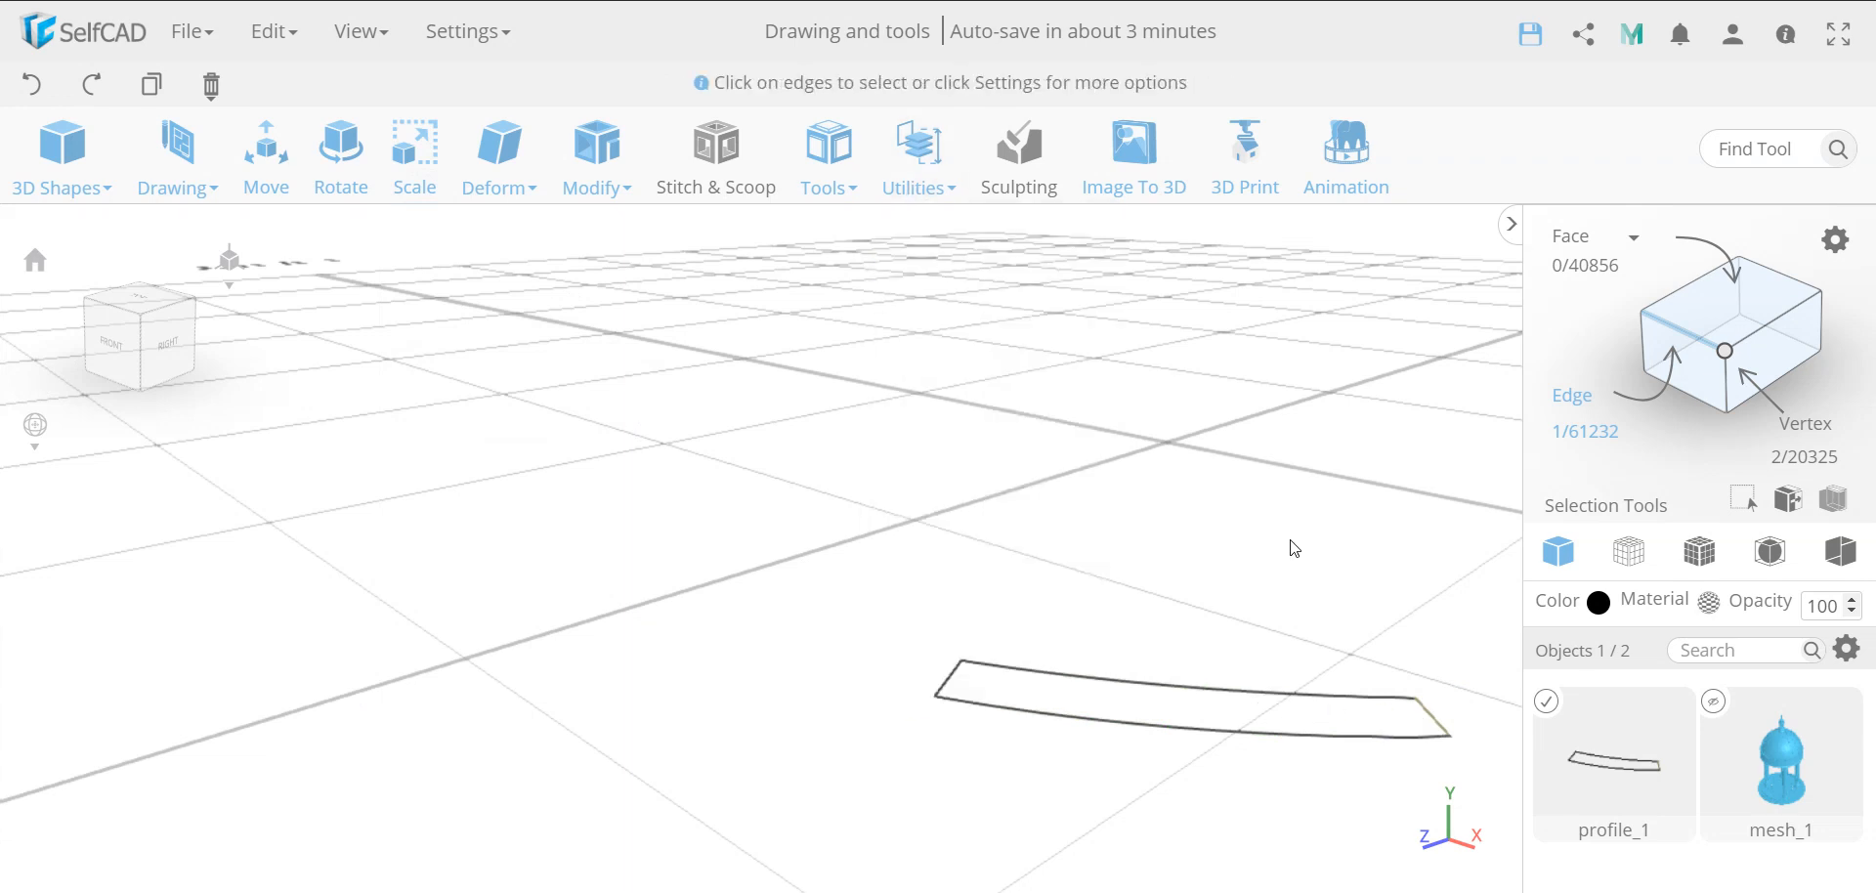
# Select the whole stone profile and measure the length of its left-hand short end edge
pyautogui.hotkey('ctrl', 'a')
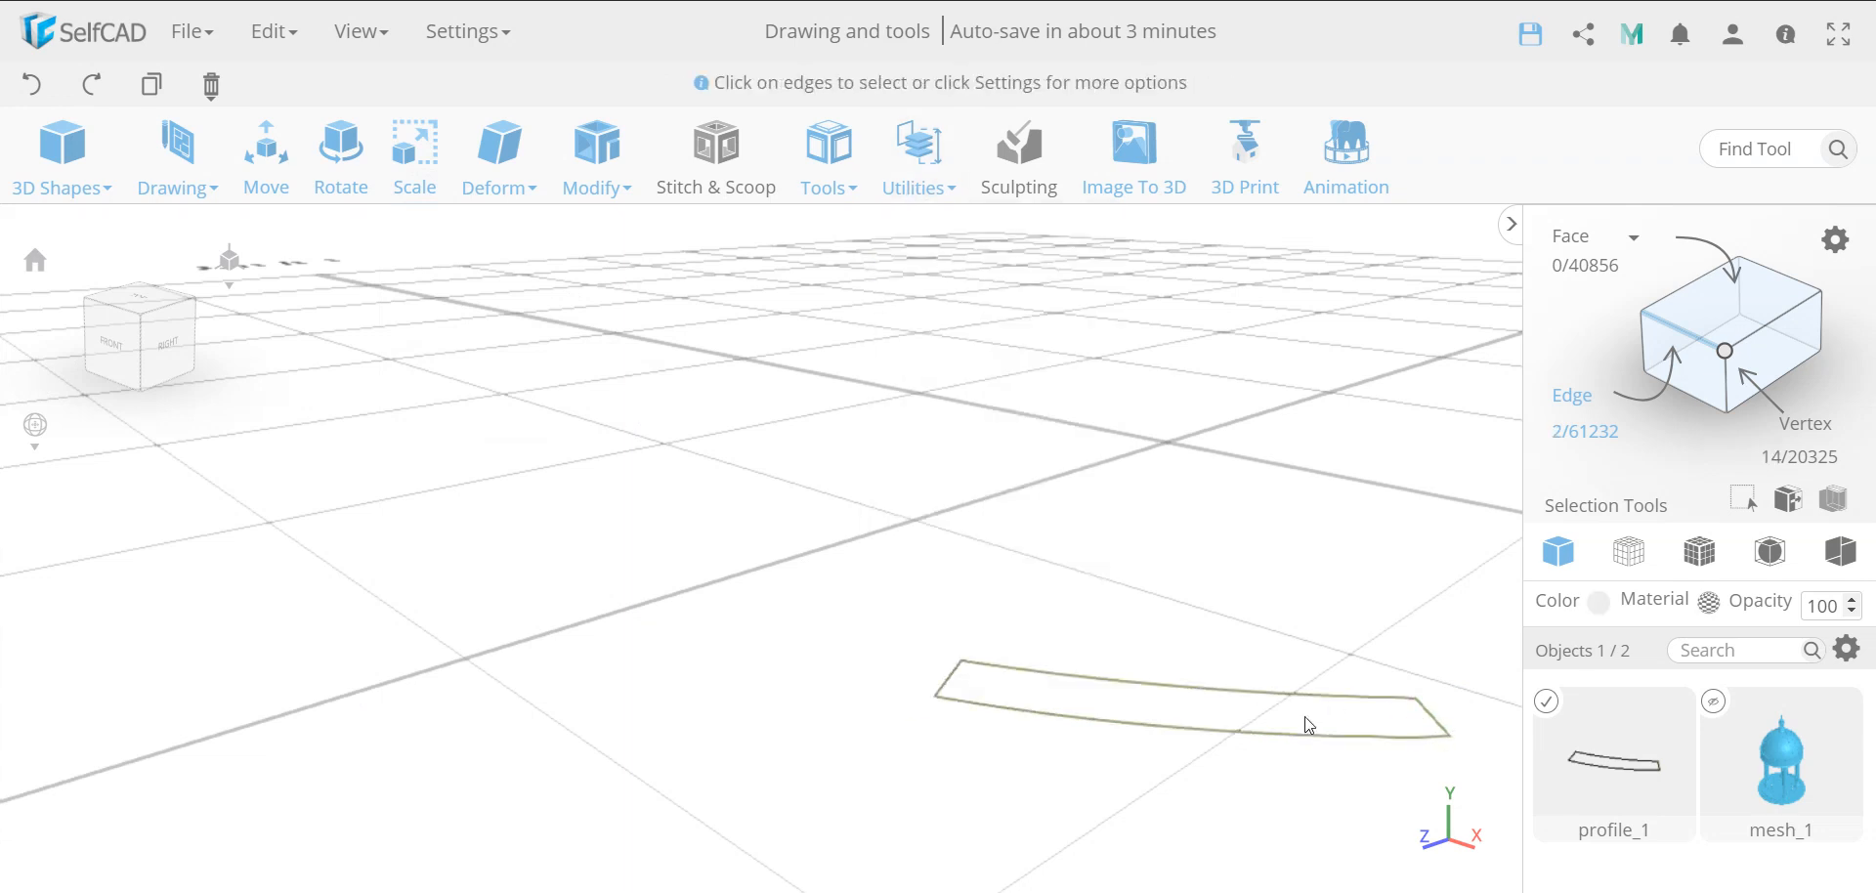
pyautogui.moveTo(914, 153)
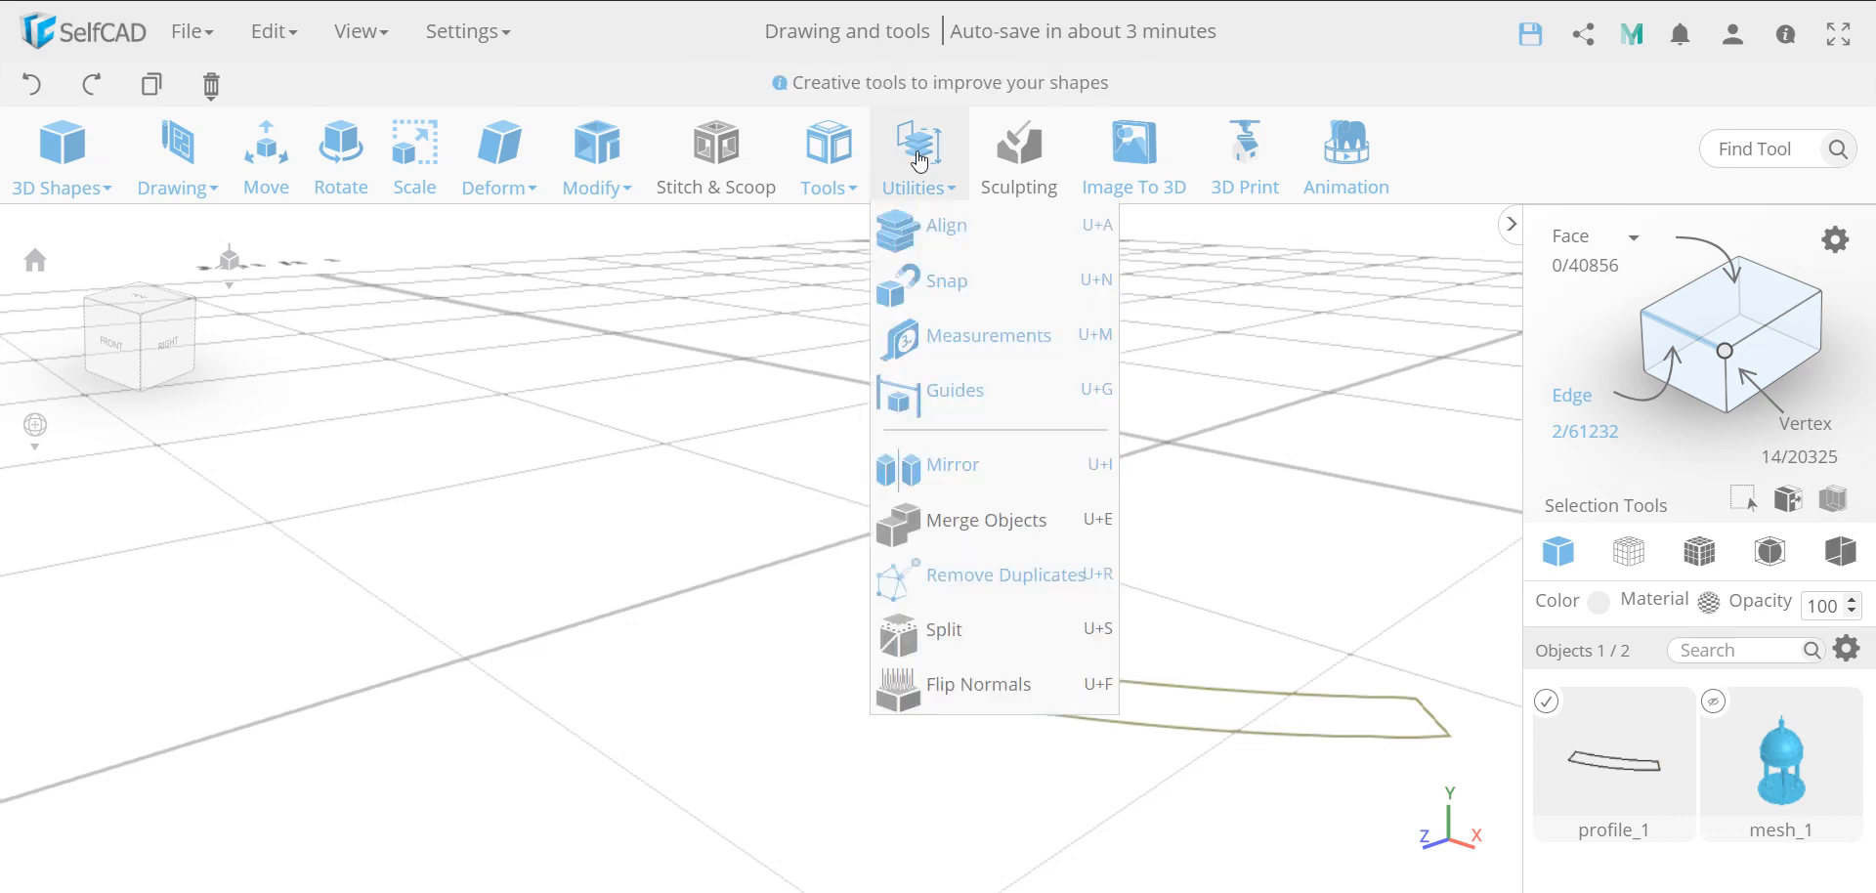
pyautogui.click(989, 333)
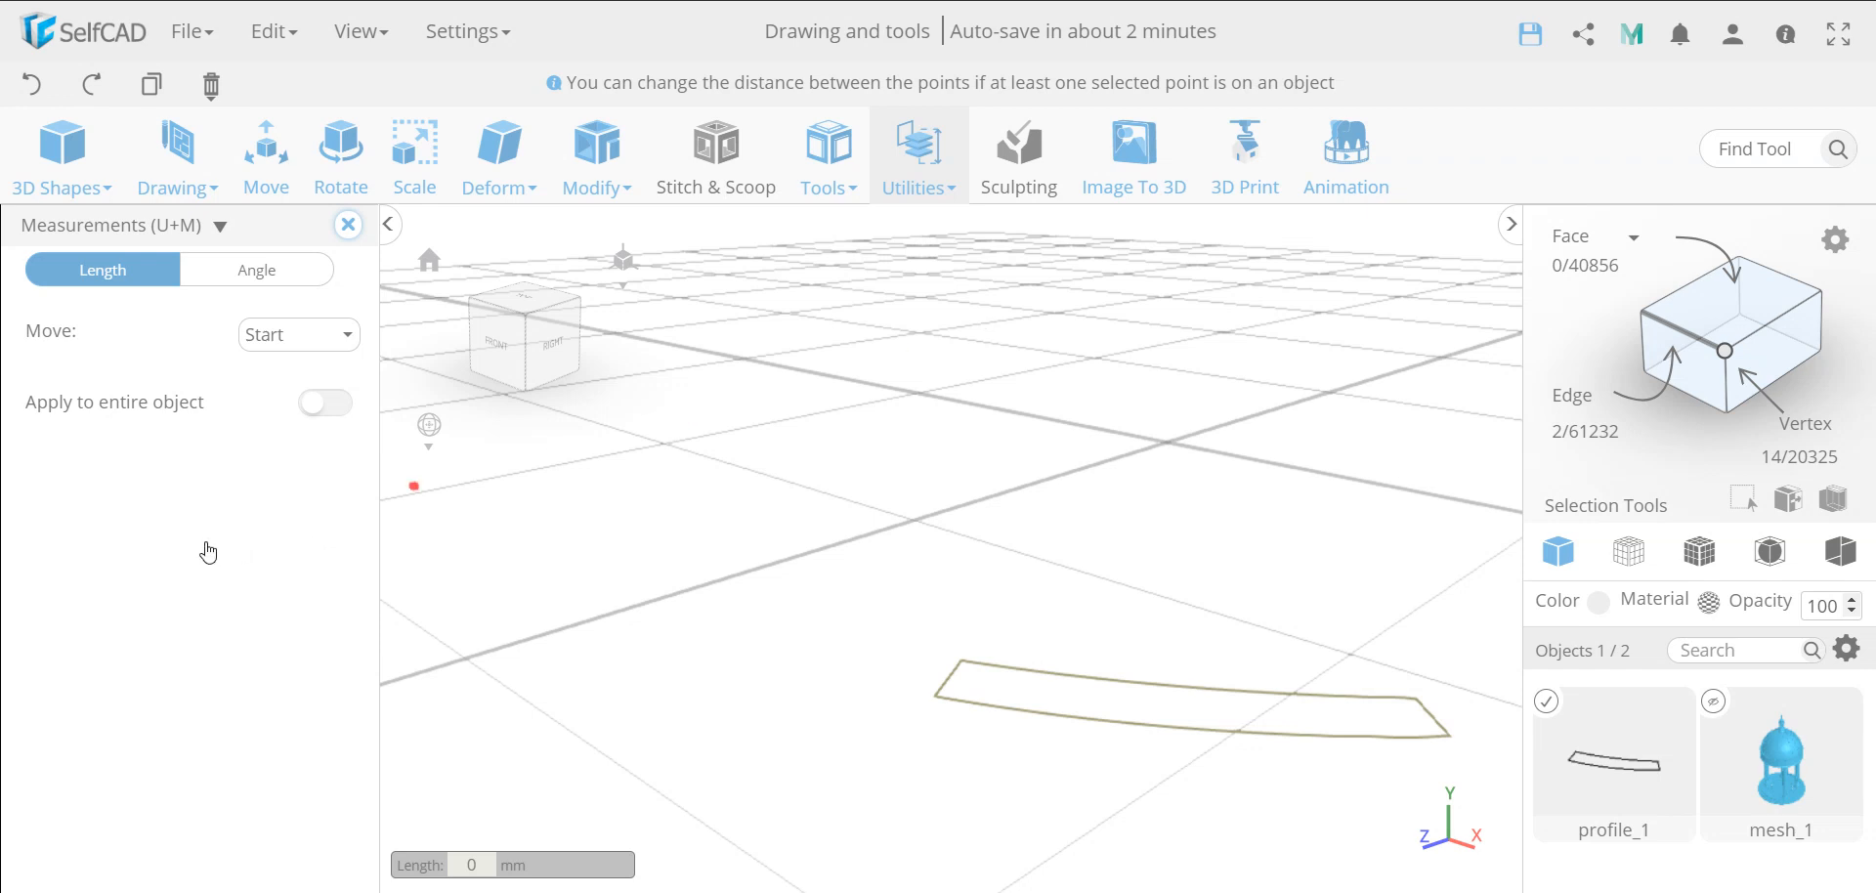
pyautogui.click(962, 662)
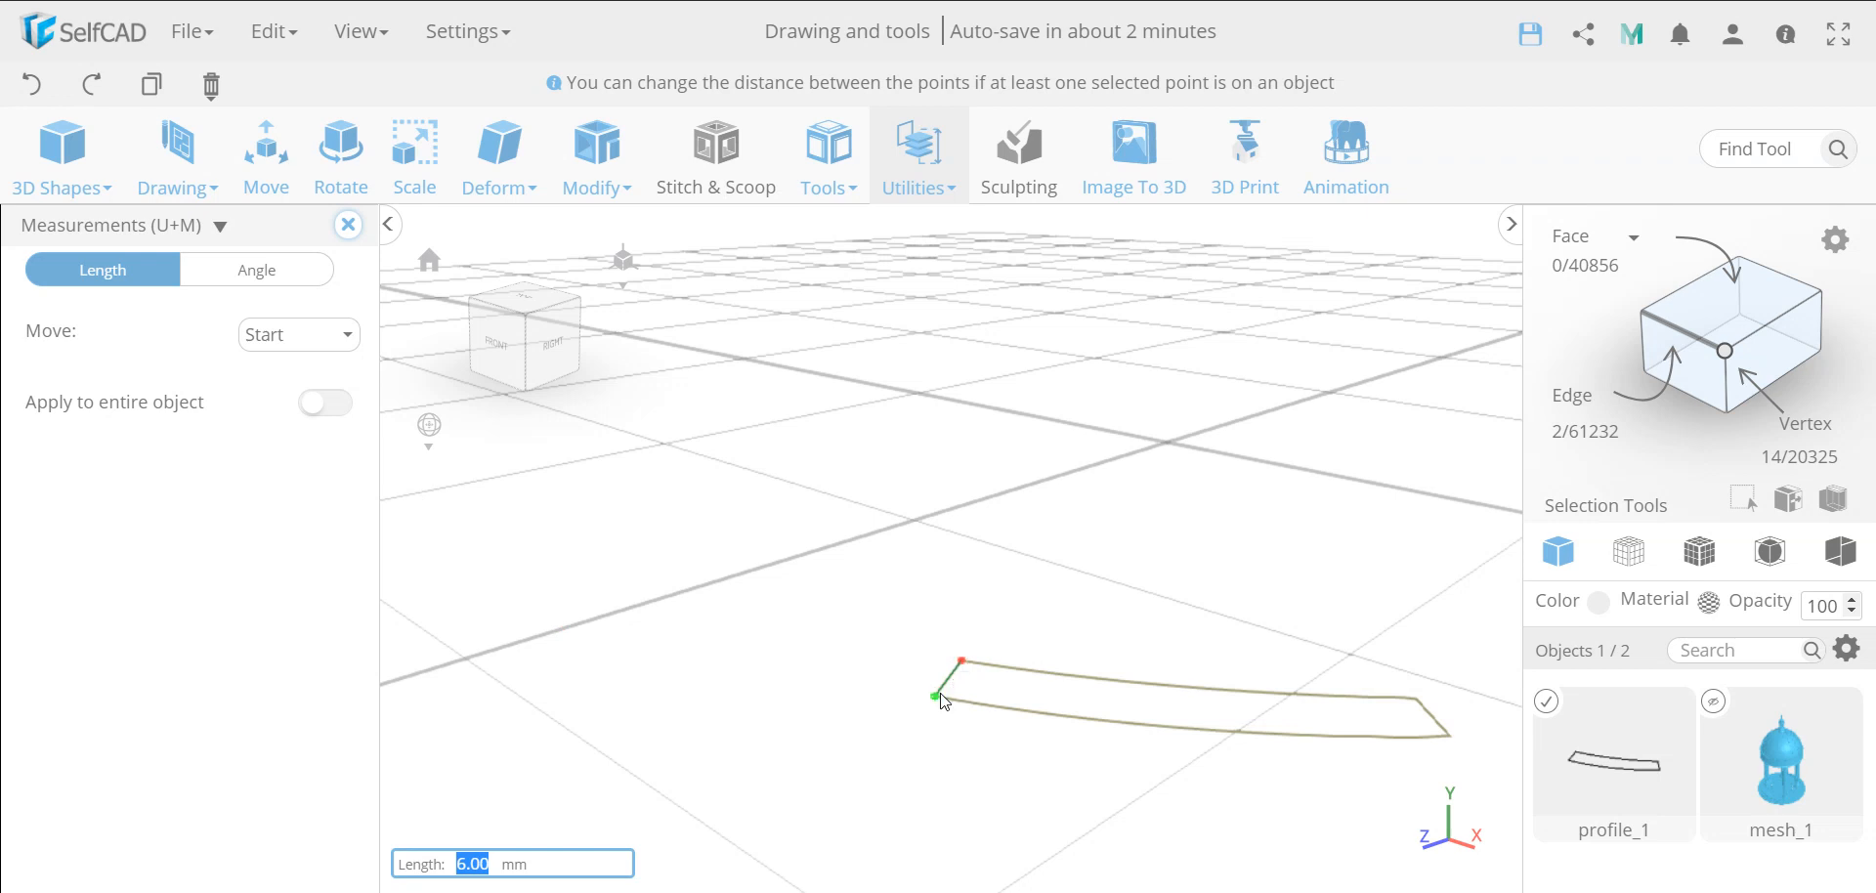
pyautogui.click(936, 696)
# Set the right-hand short end edge's length to 6 mm, moving both of its endpoints
pyautogui.click(1418, 699)
pyautogui.click(275, 341)
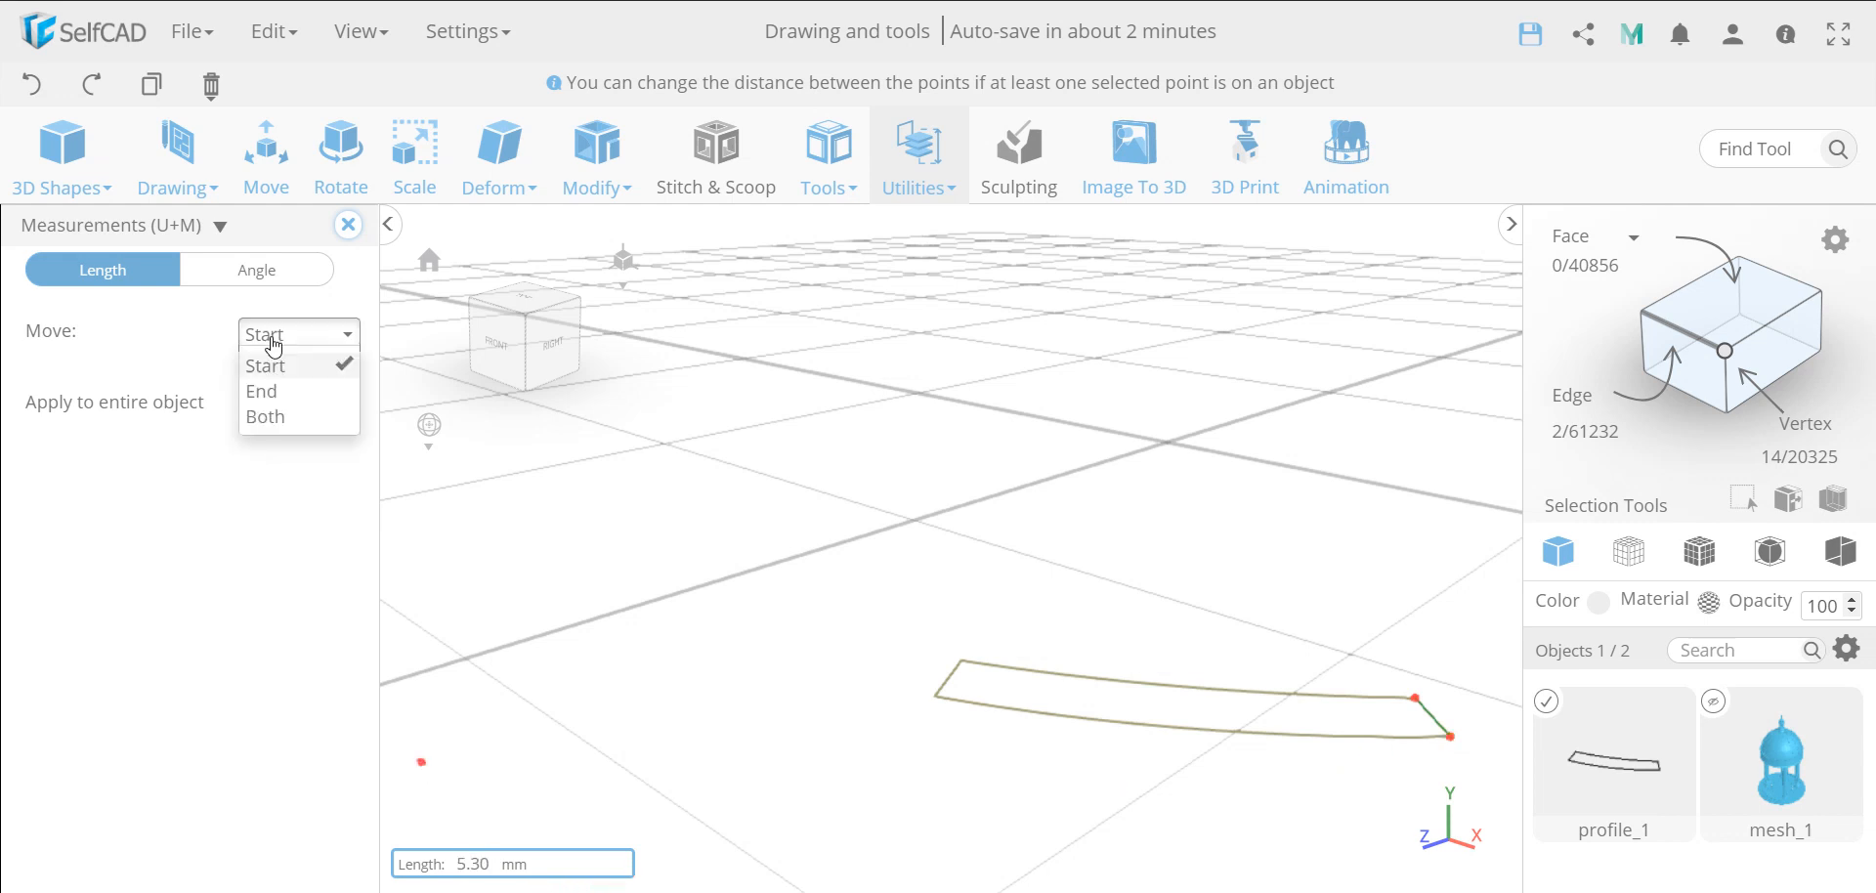
pyautogui.click(273, 418)
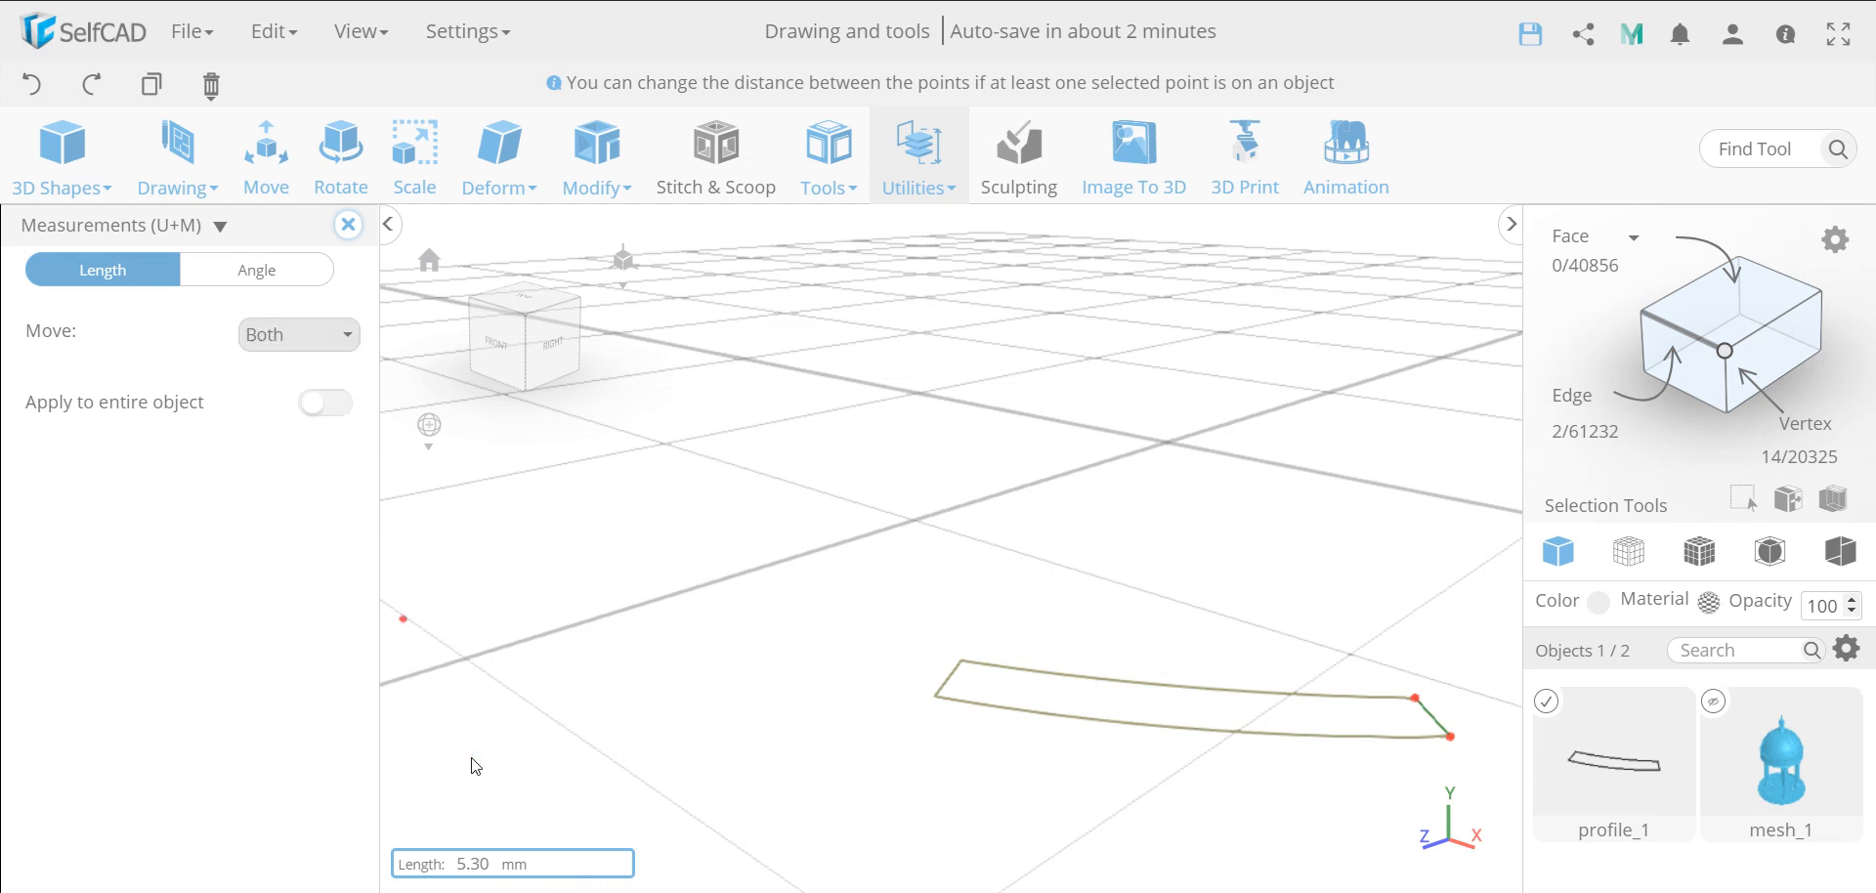
pyautogui.doubleClick(478, 864)
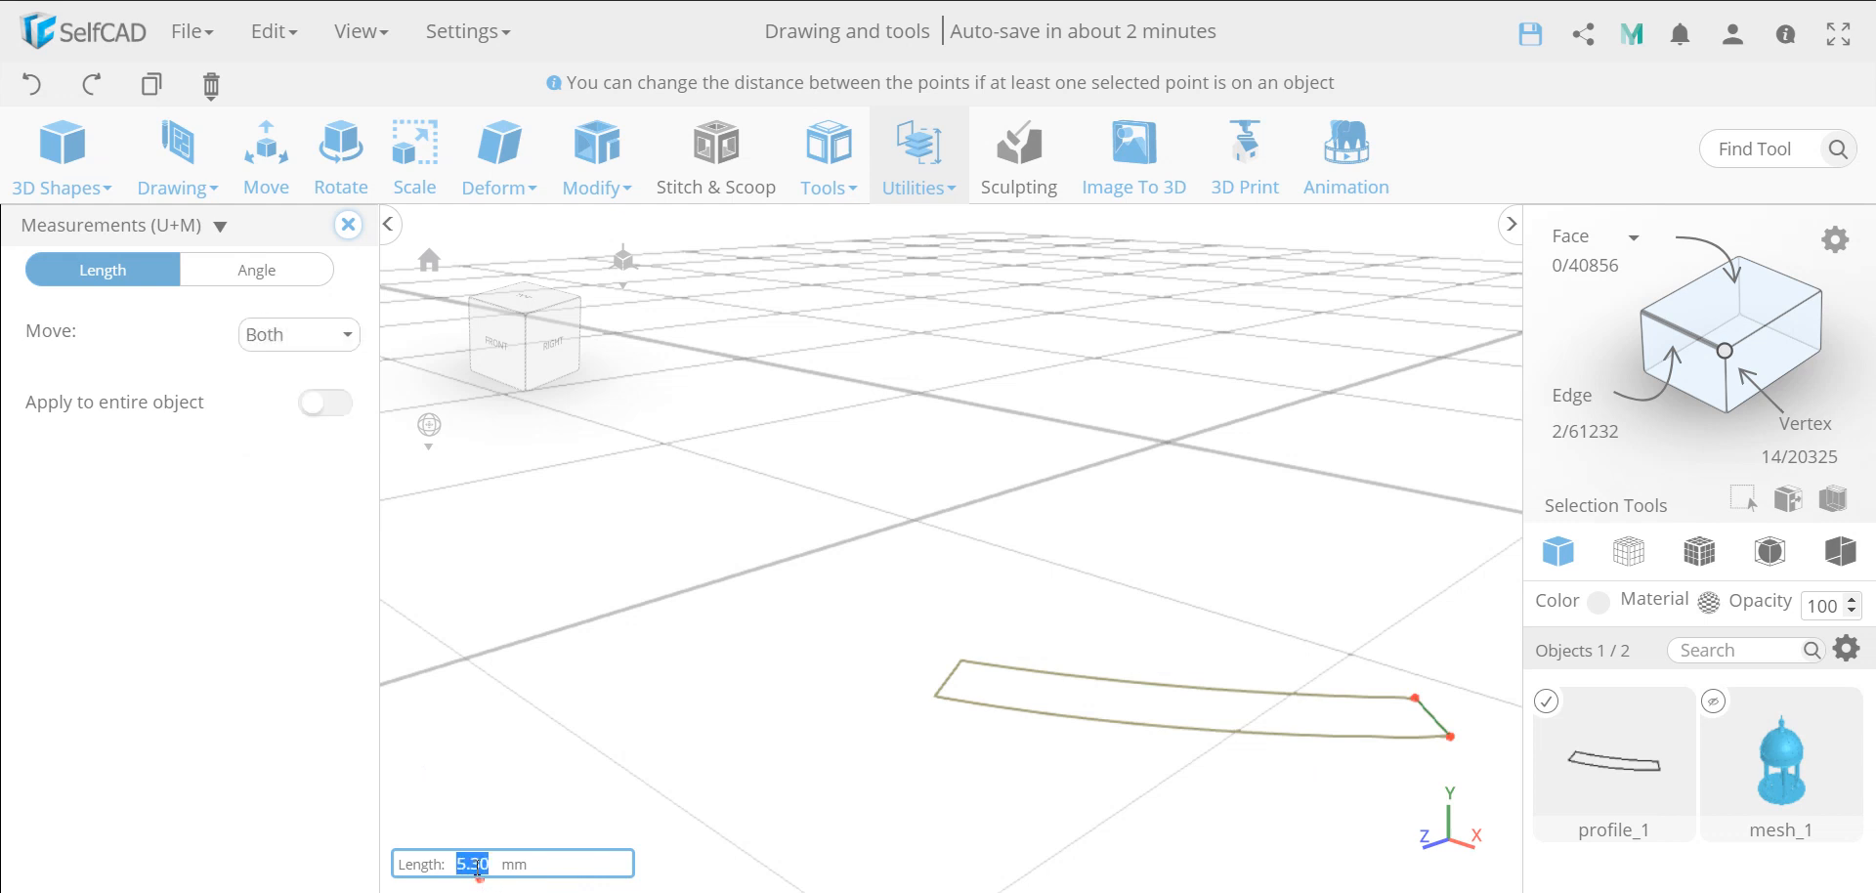
pyautogui.write('6')
pyautogui.press('Return')
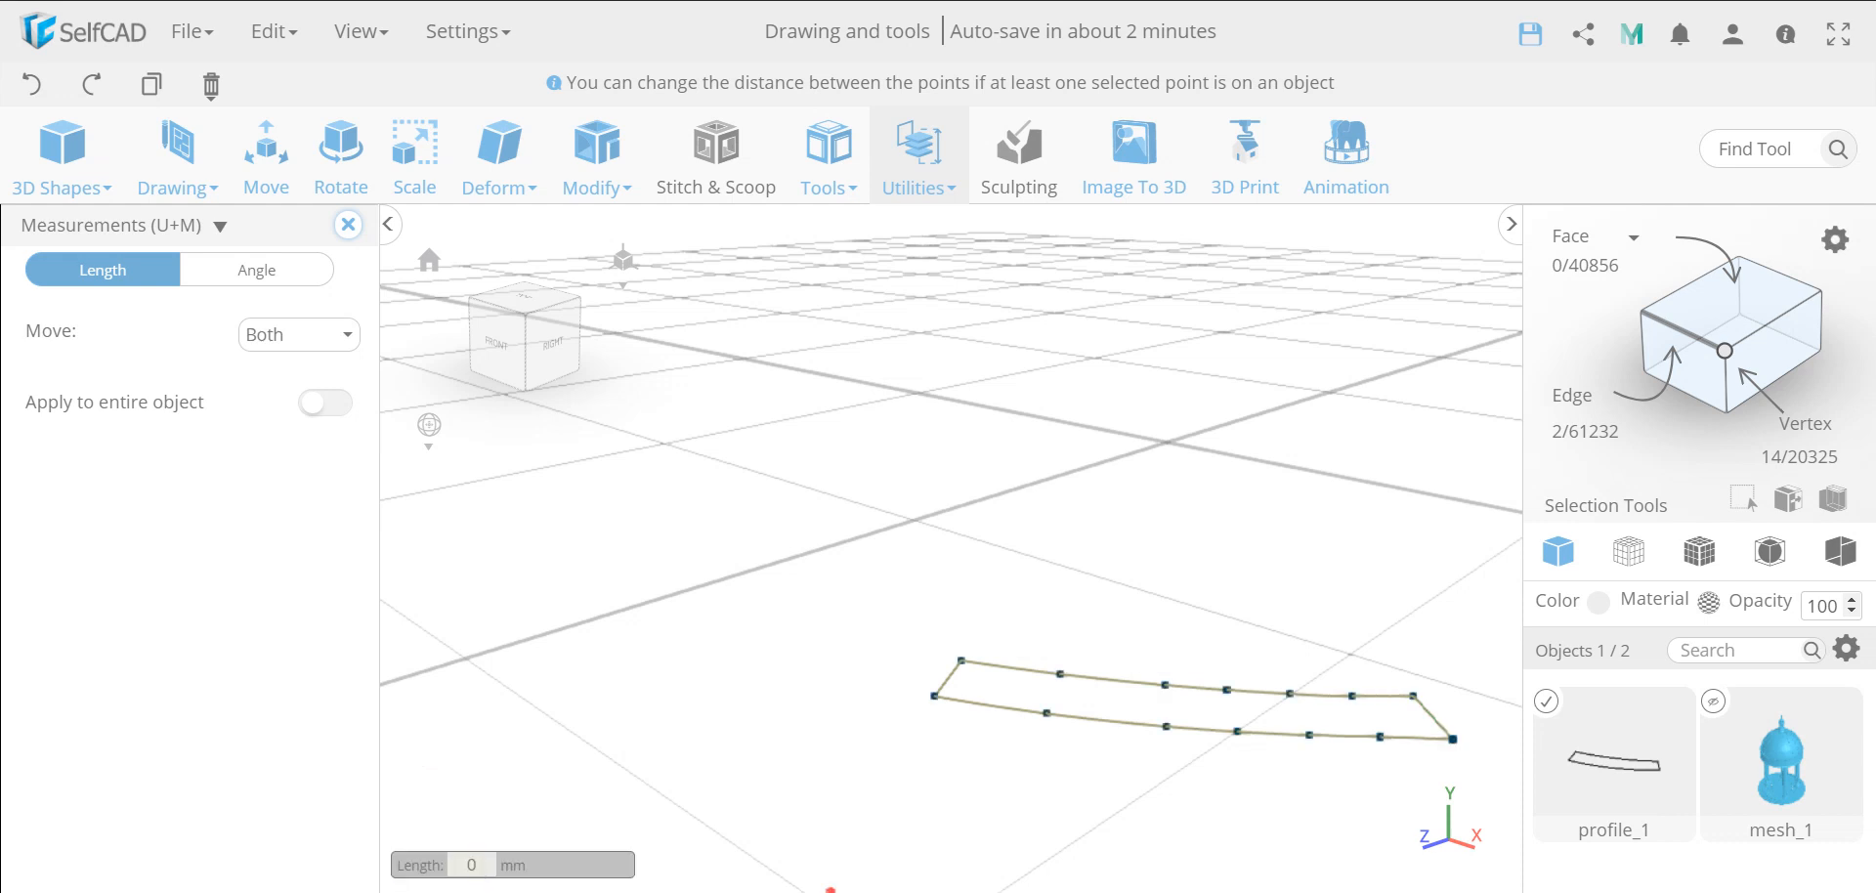
# Set the distance between the inner and outer arc points to 6 mm for the two pairs nearest the right-hand end
pyautogui.click(1381, 738)
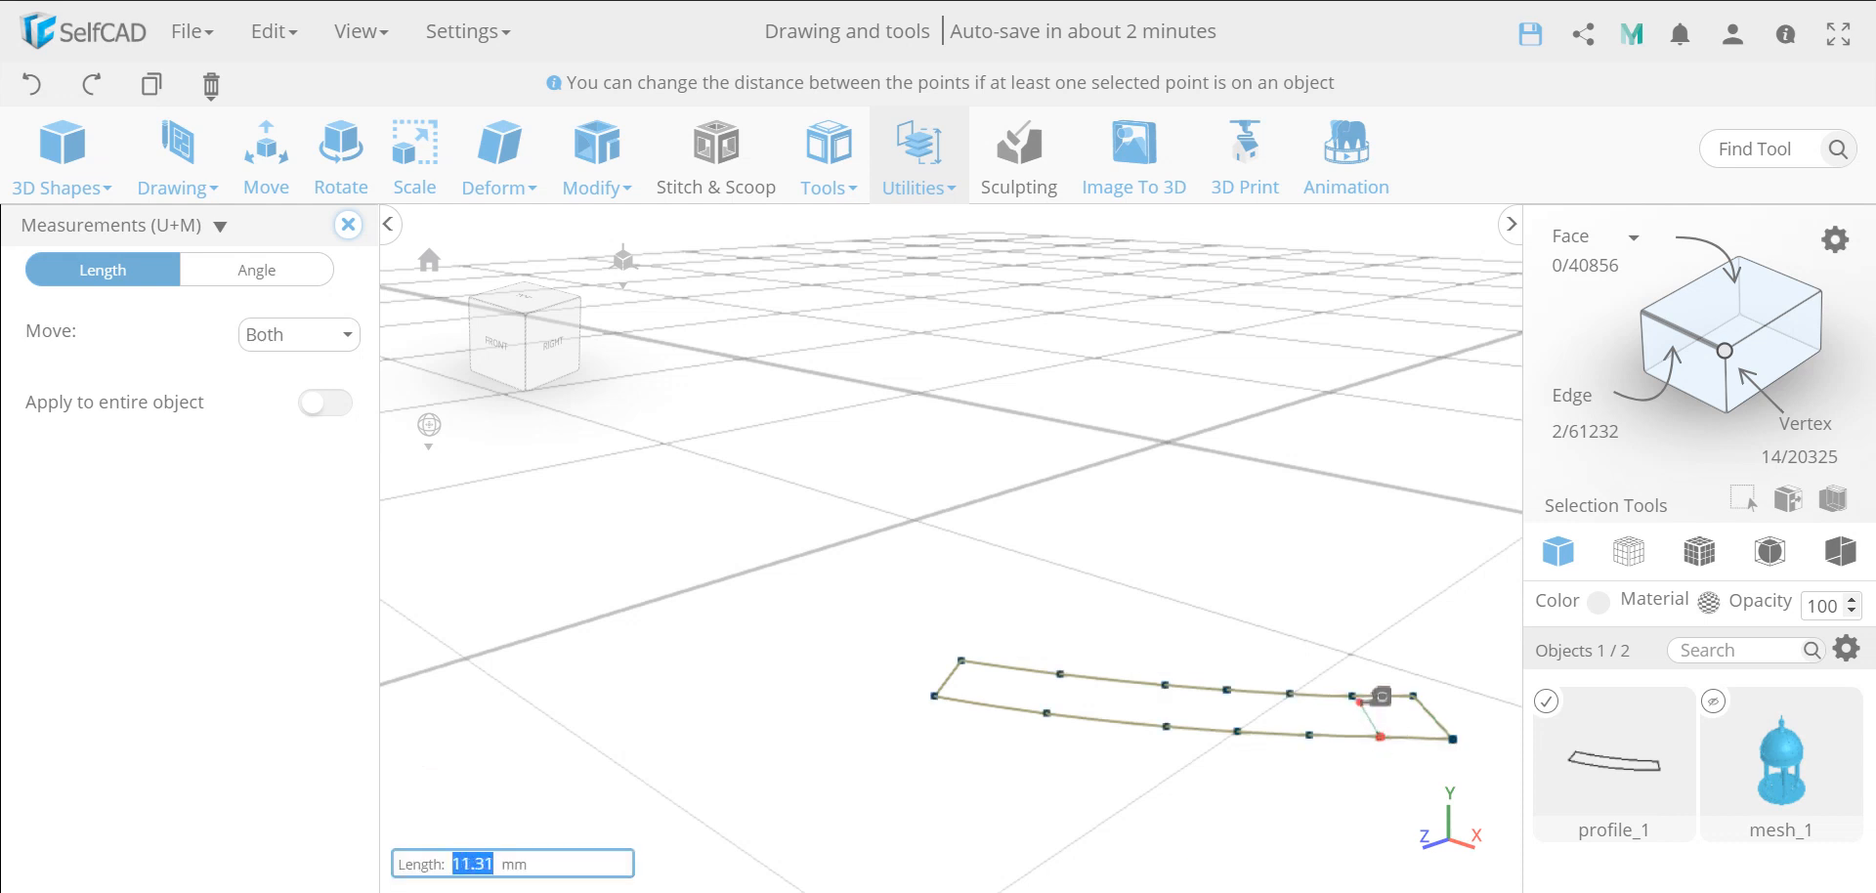
pyautogui.click(1368, 692)
pyautogui.write('6')
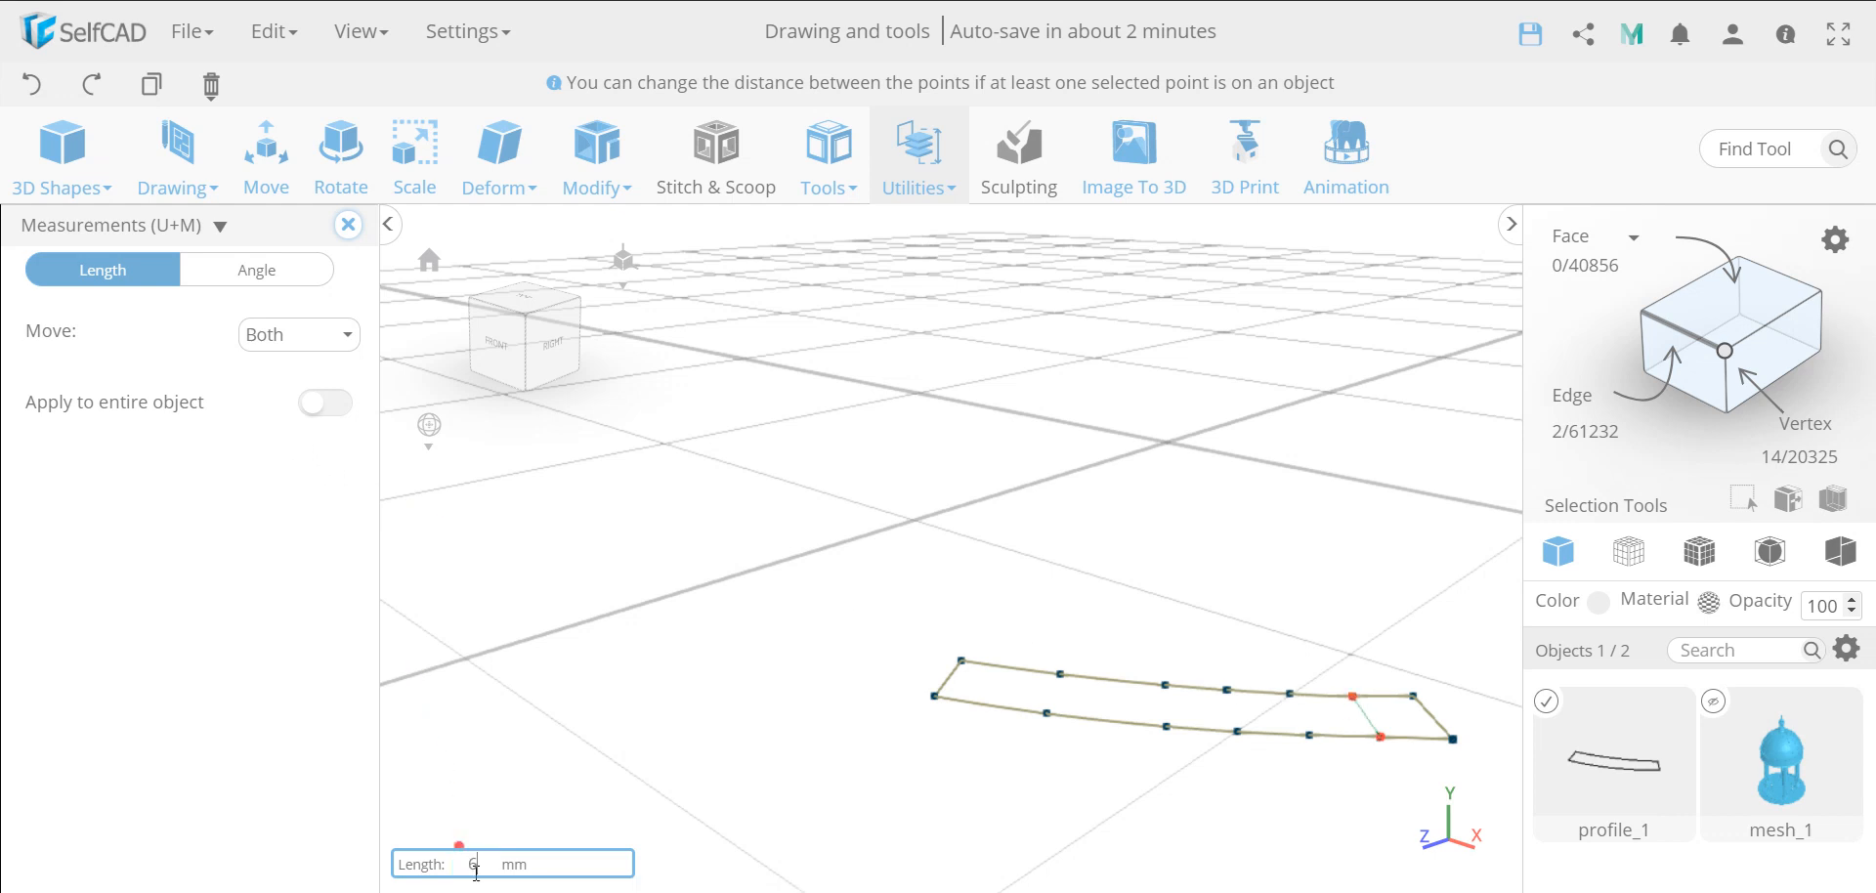
pyautogui.press('Return')
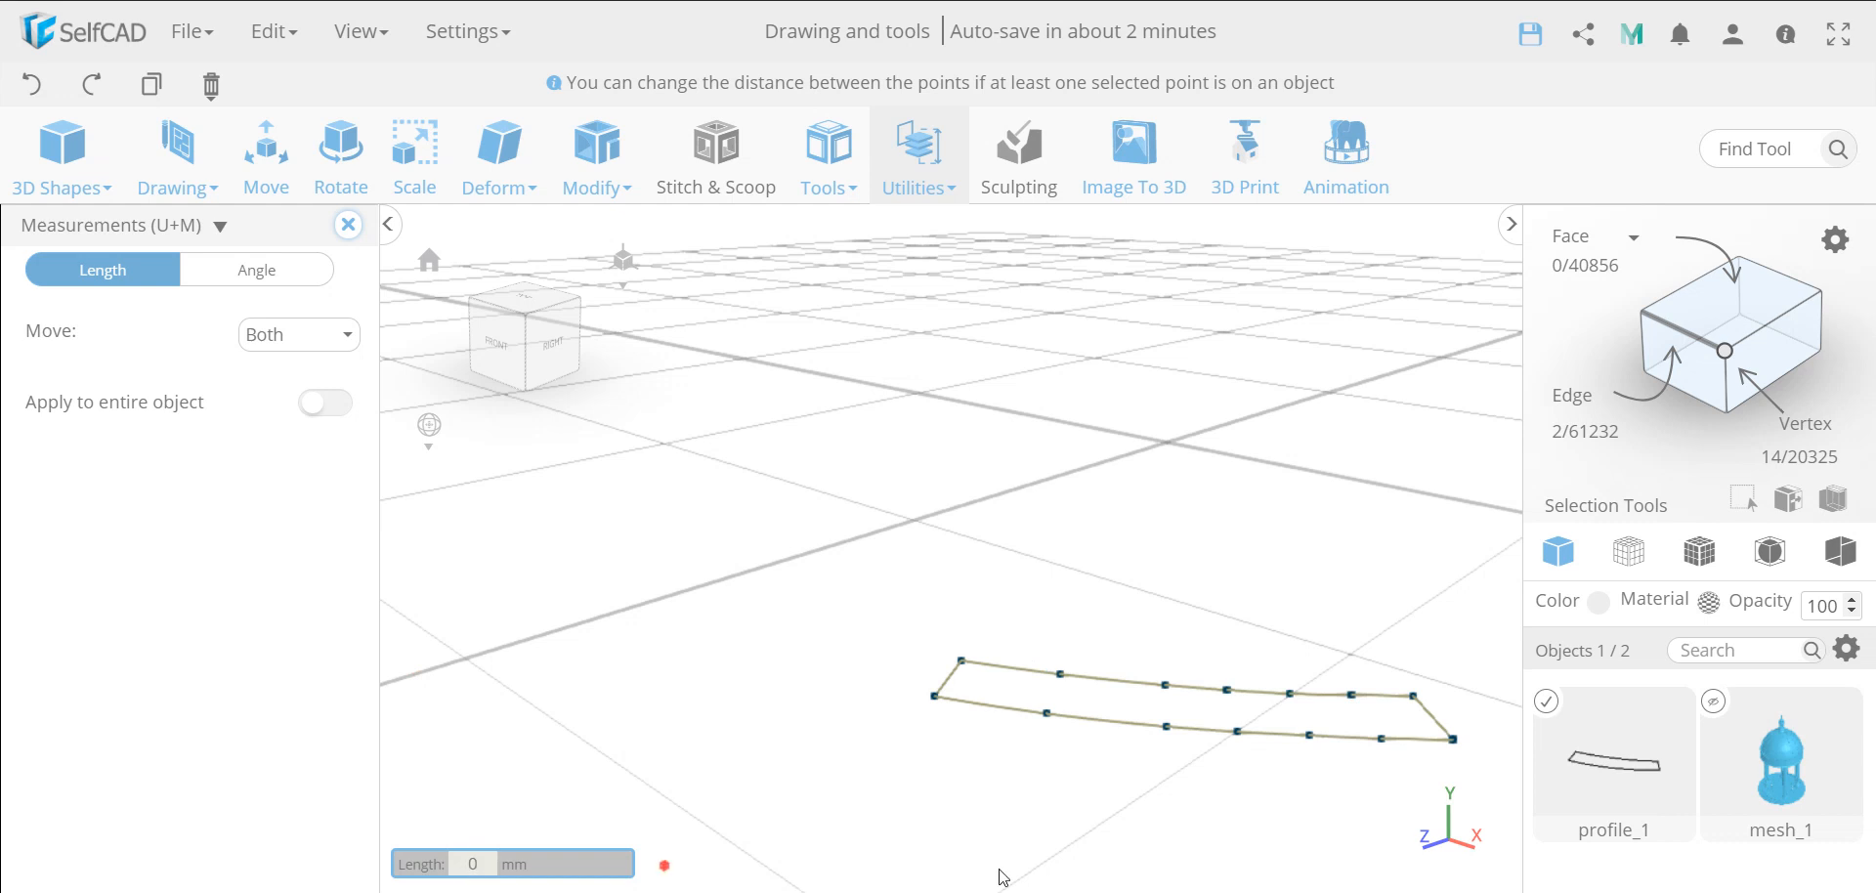
pyautogui.click(1290, 692)
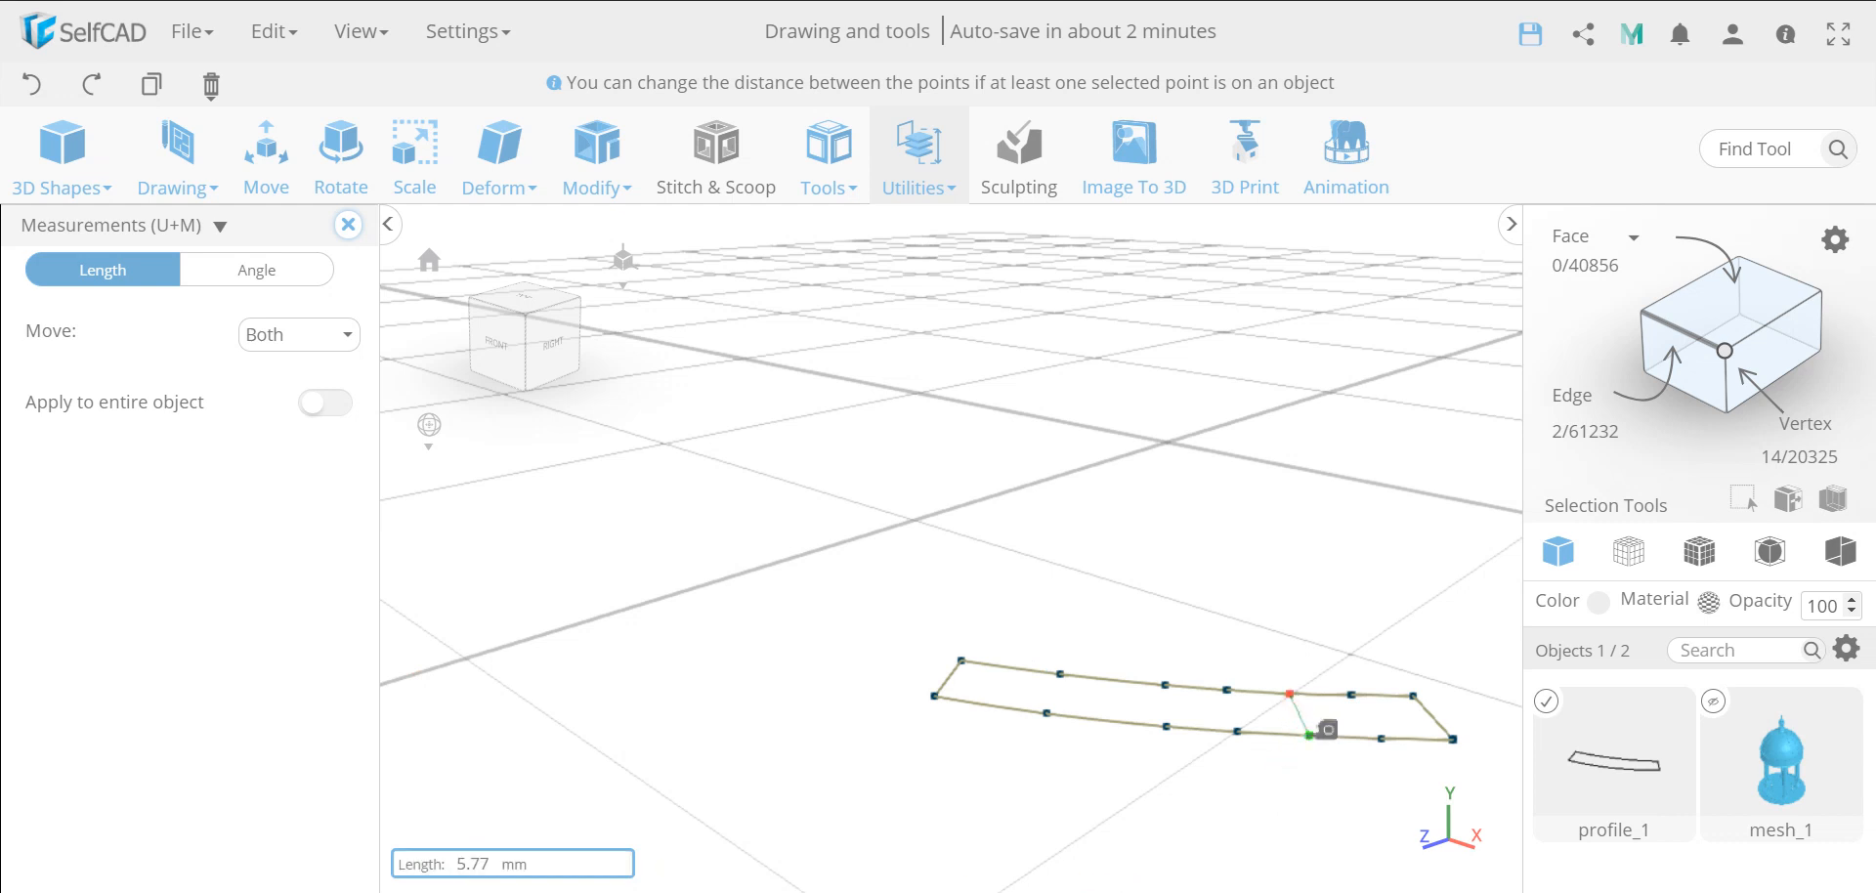
pyautogui.click(1310, 735)
pyautogui.write('6')
pyautogui.press('Return')
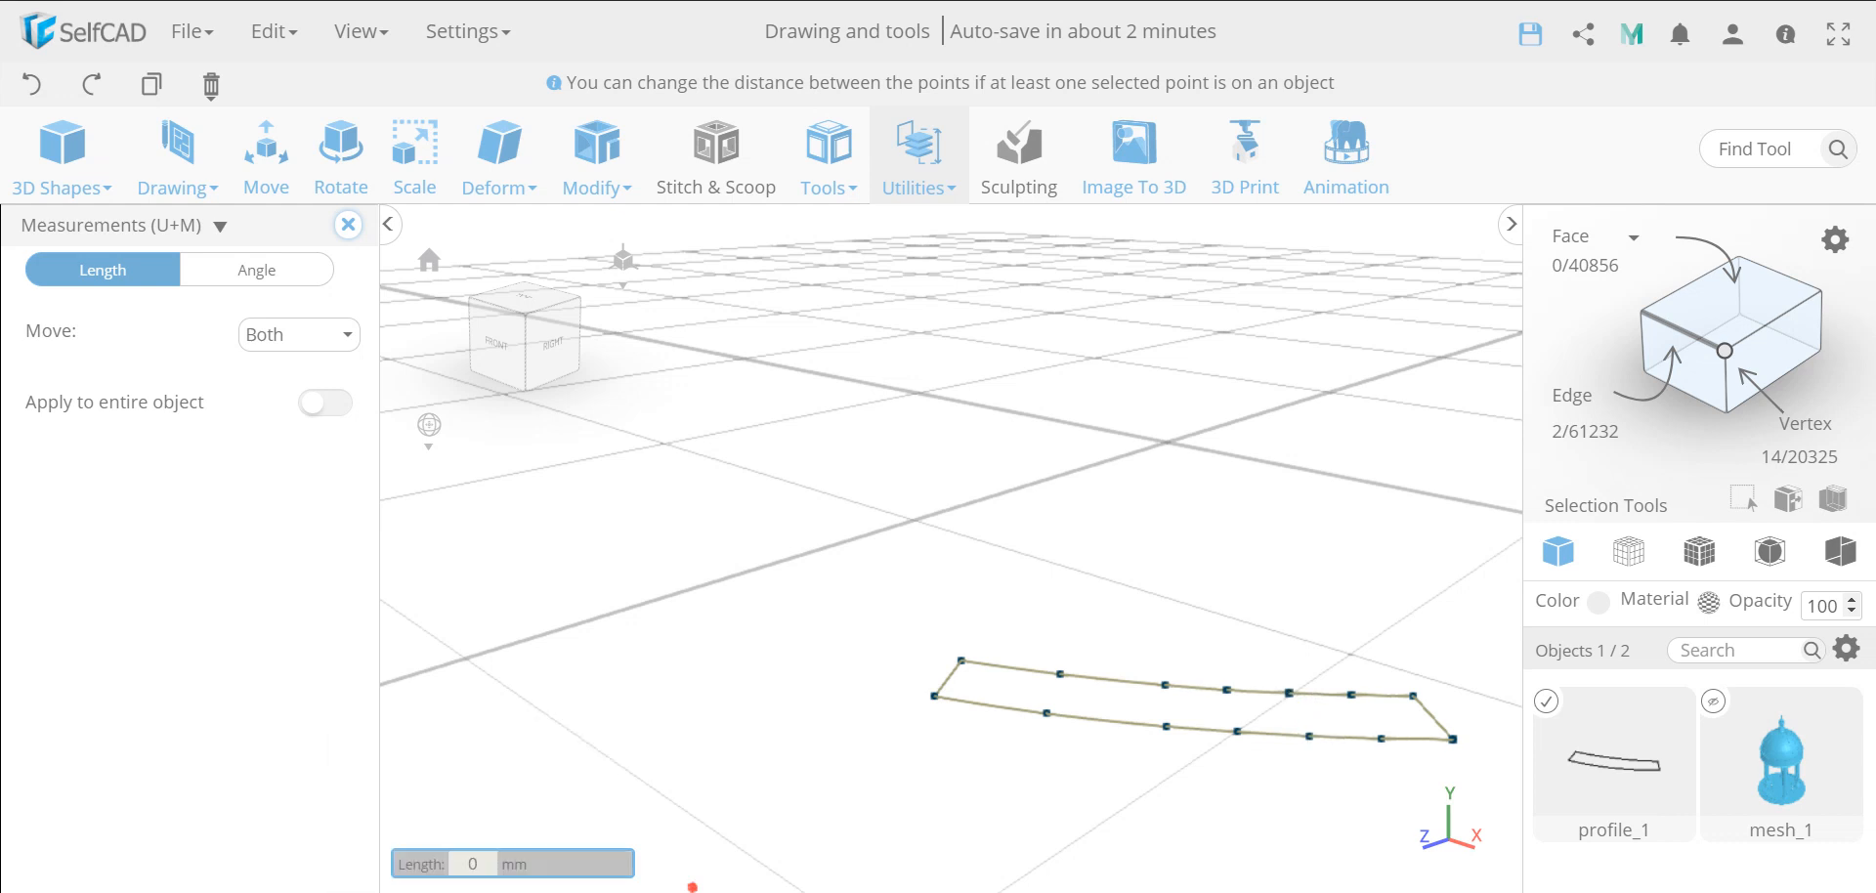
# Set the distance between the inner and outer arc points to 6 mm for the two pairs nearest the left-hand end
pyautogui.click(1165, 685)
pyautogui.click(1167, 724)
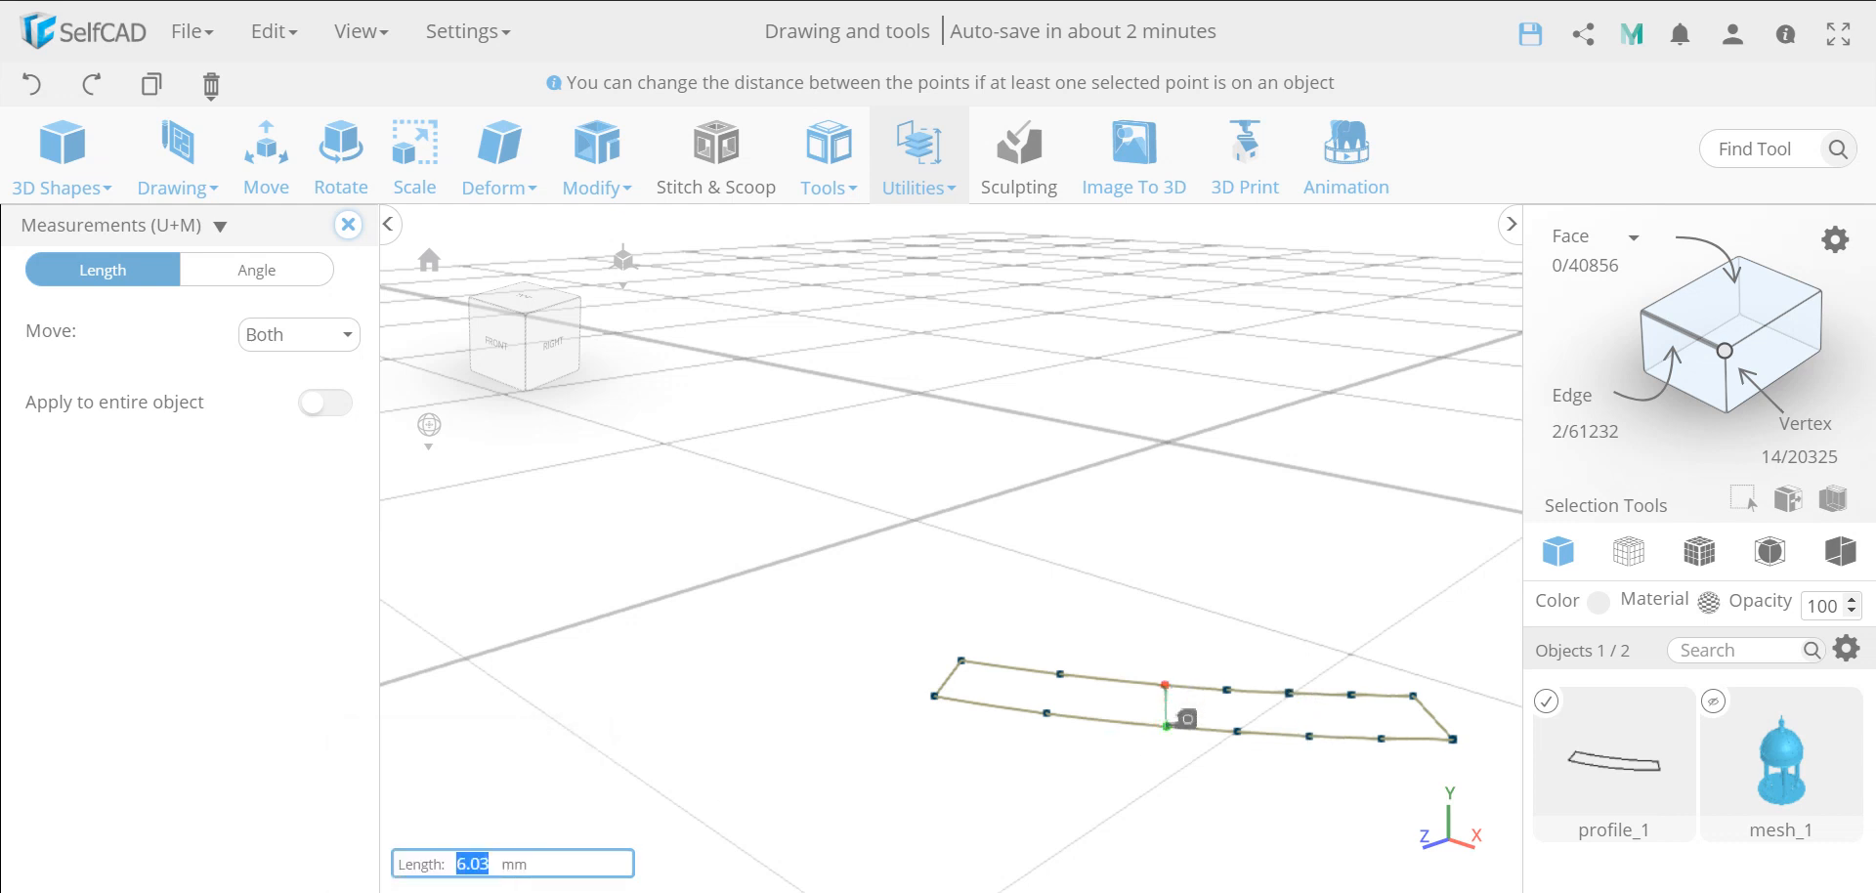
pyautogui.write('6')
pyautogui.press('Return')
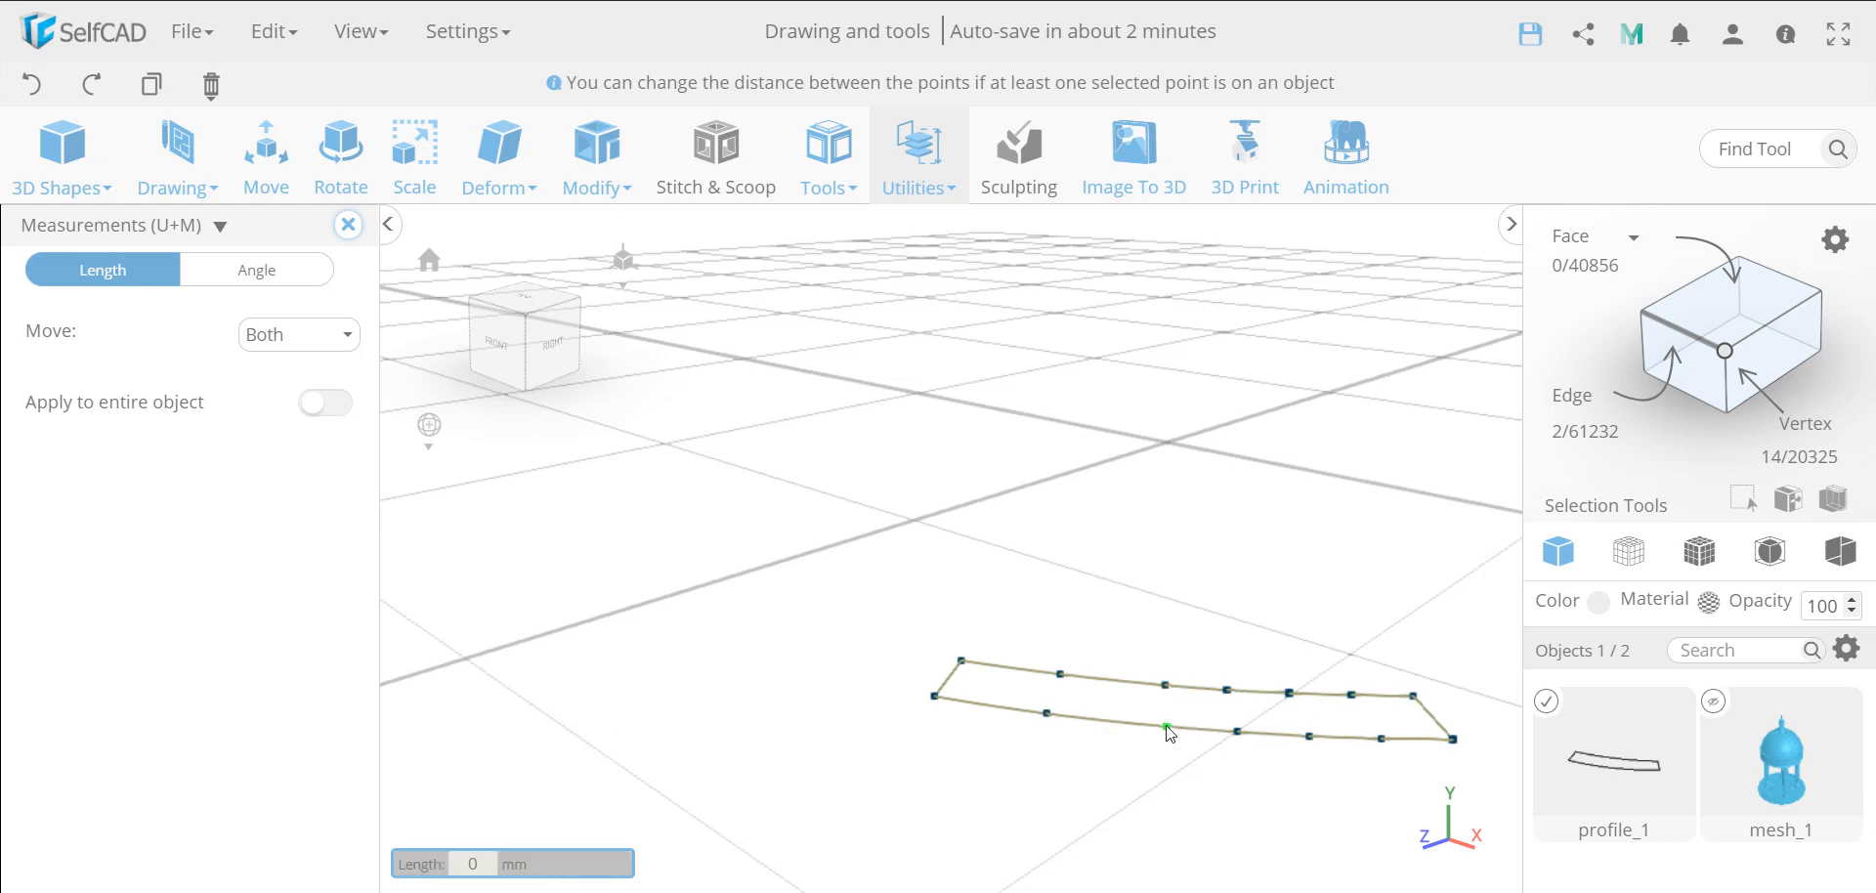
pyautogui.click(1061, 674)
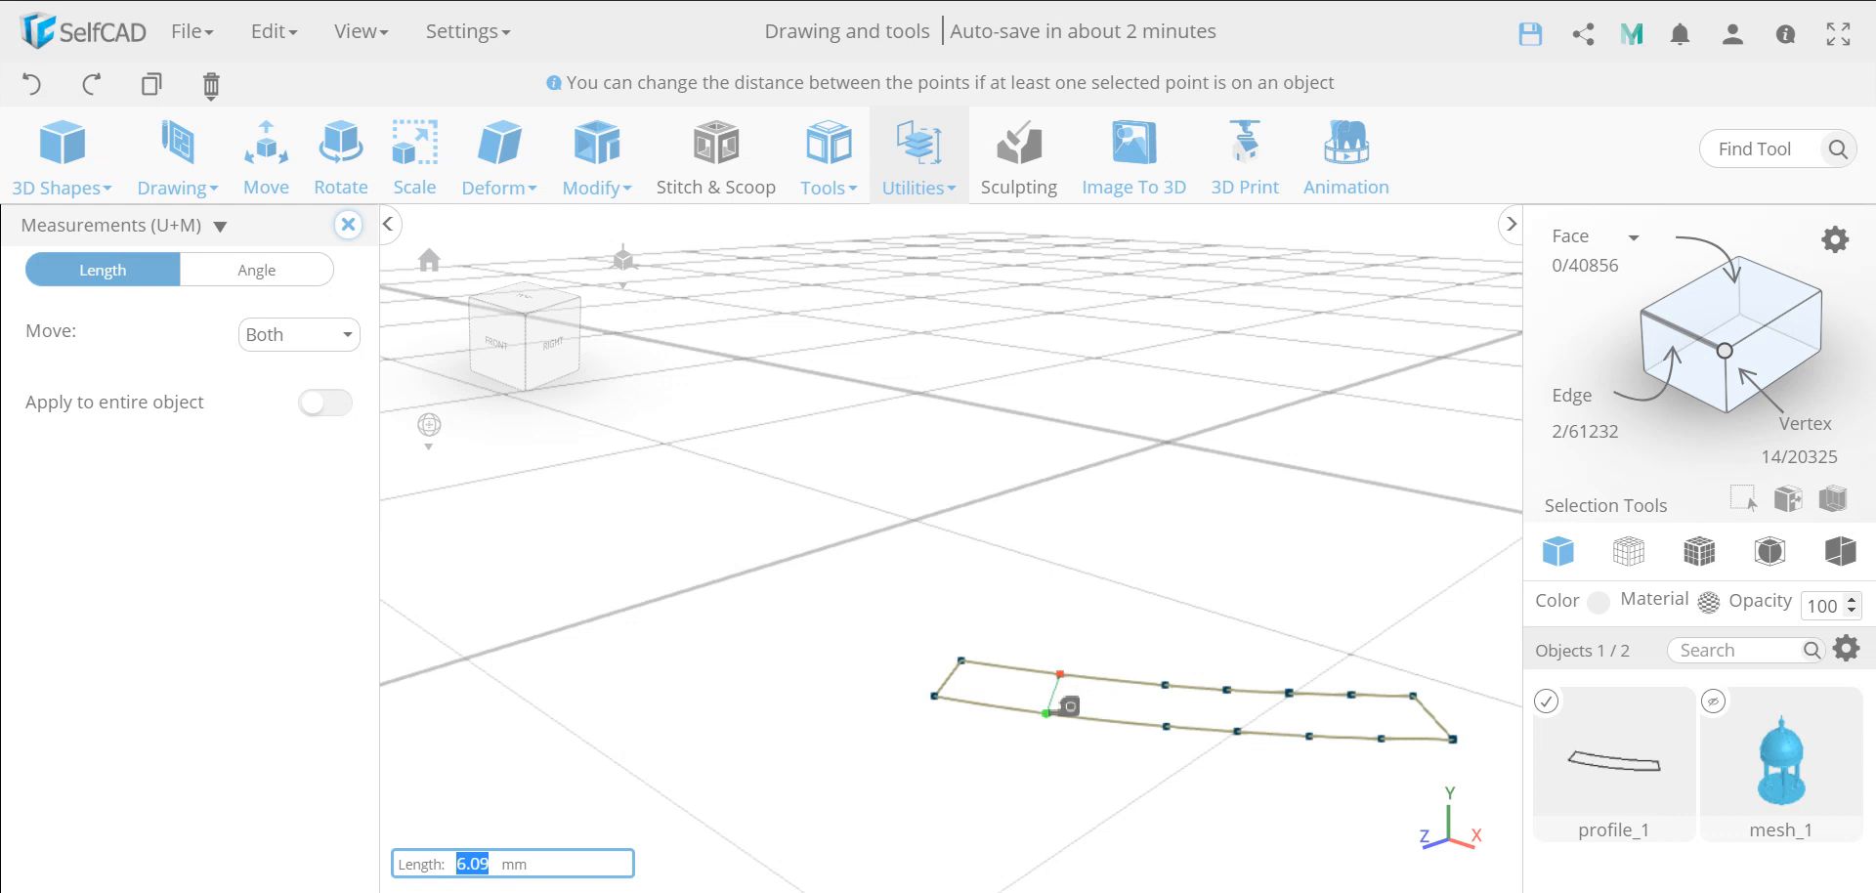
pyautogui.write('6')
pyautogui.press('Return')
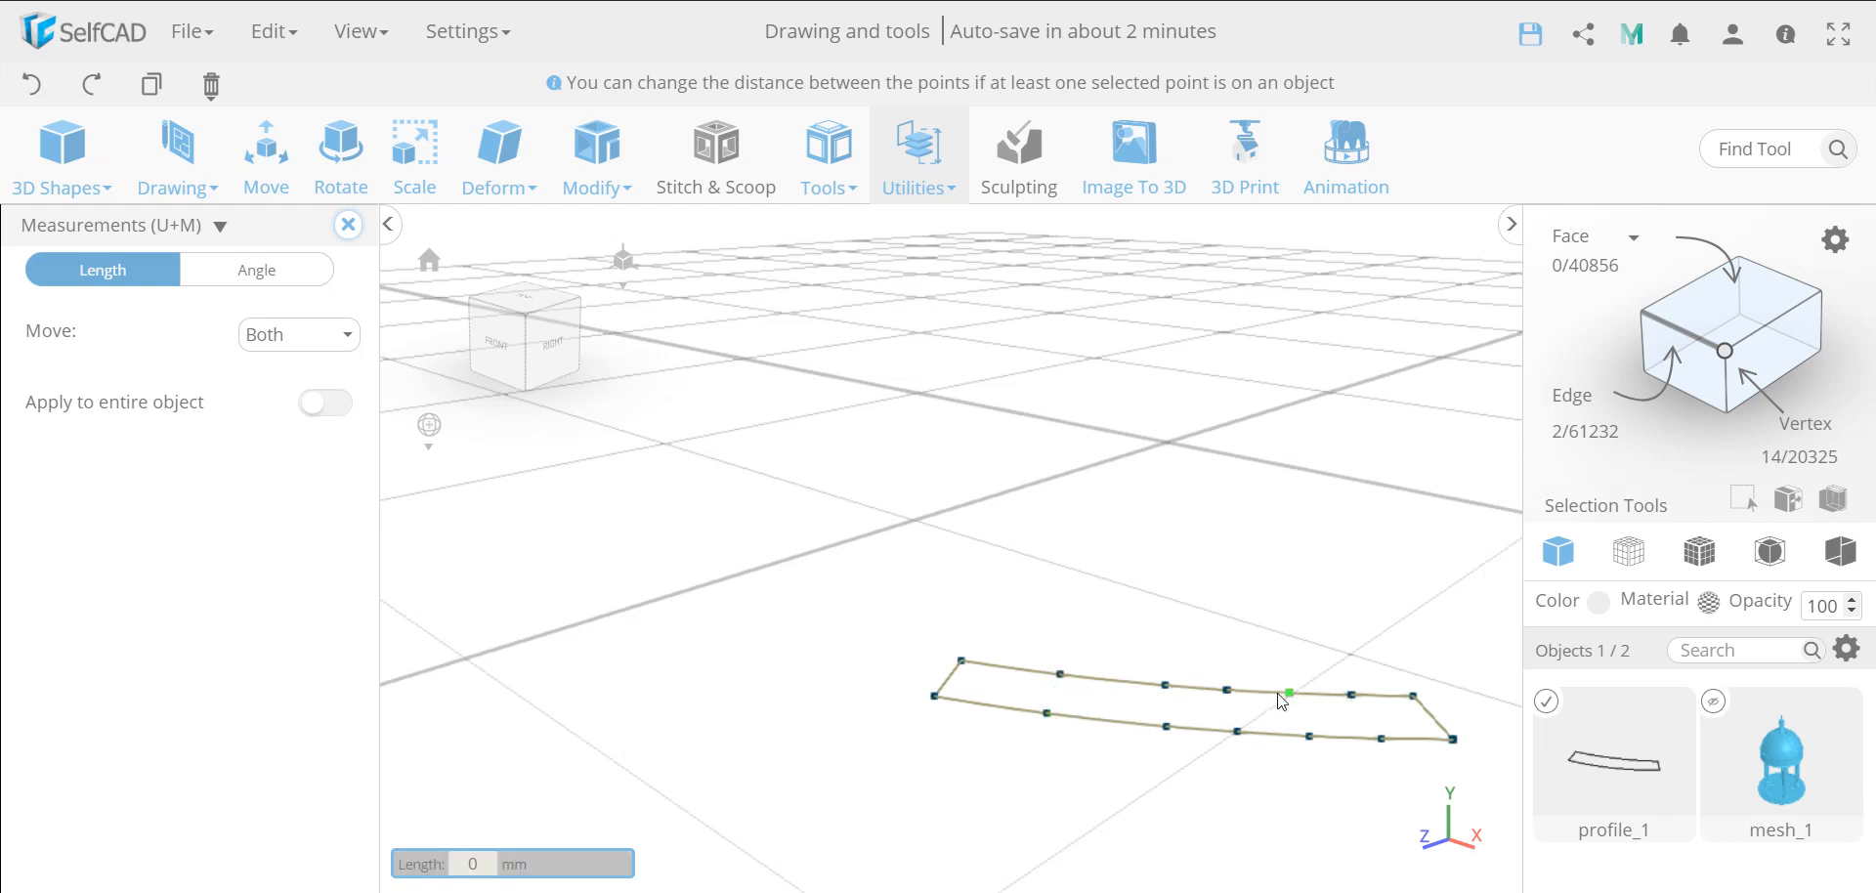
# Set the remaining middle pair of inner and outer arc points 6 mm apart, and finish the measurements
pyautogui.click(1228, 691)
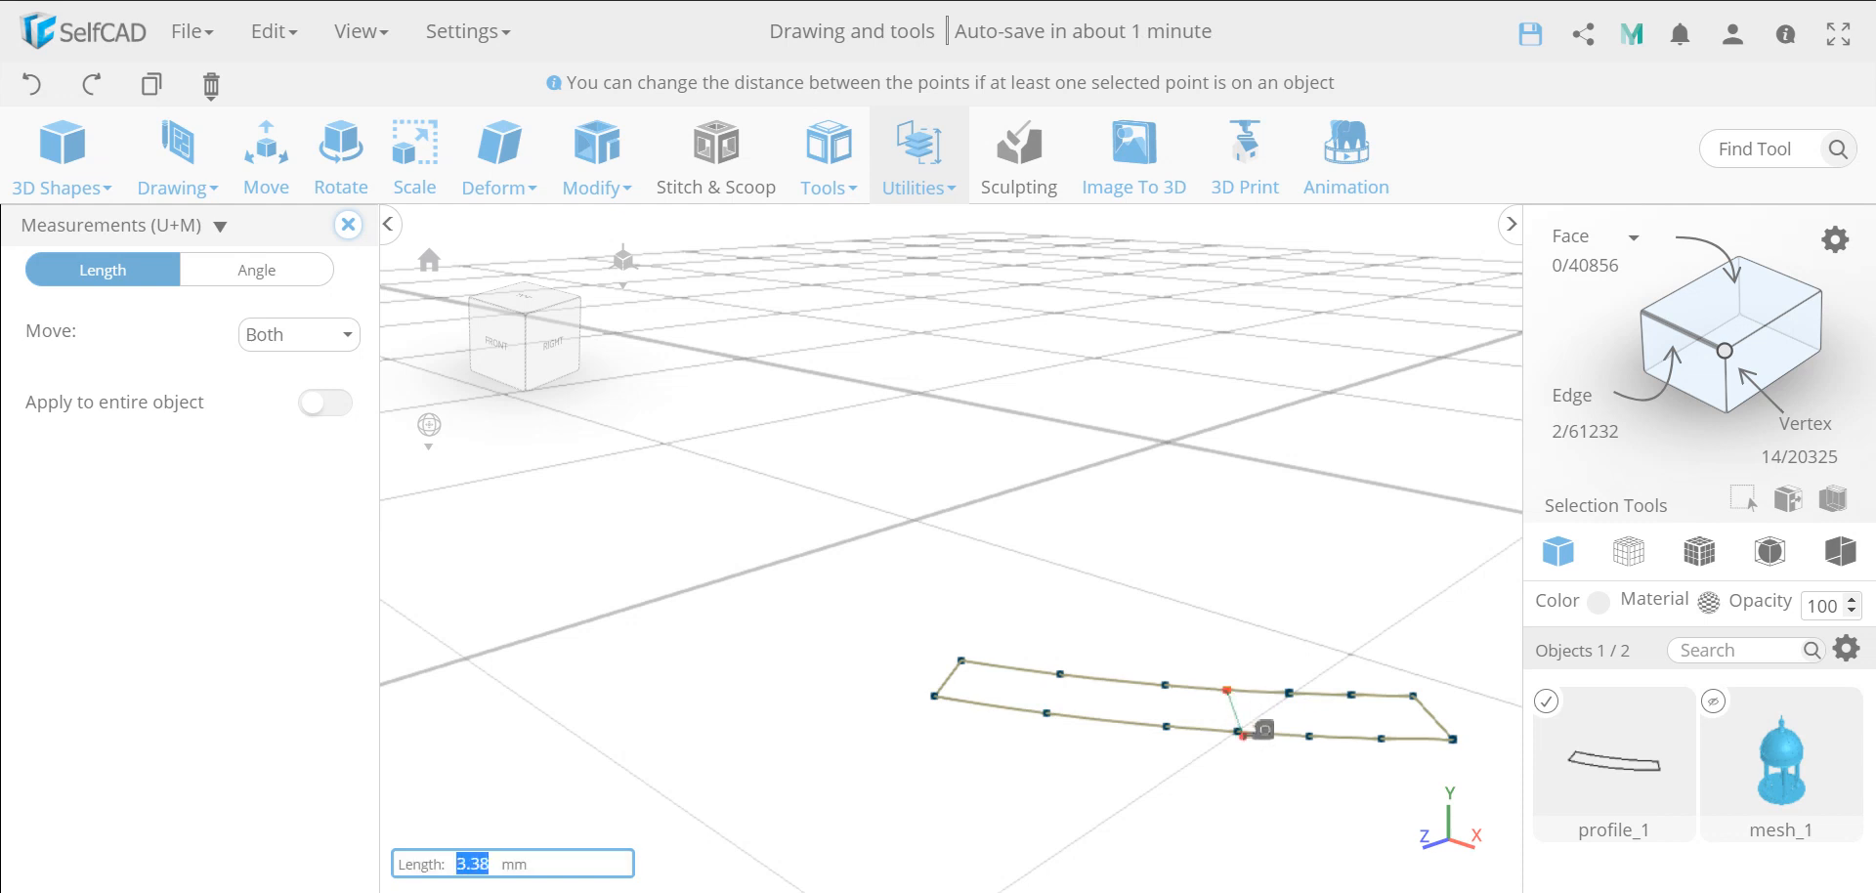
pyautogui.click(1239, 732)
pyautogui.write('6')
pyautogui.press('Return')
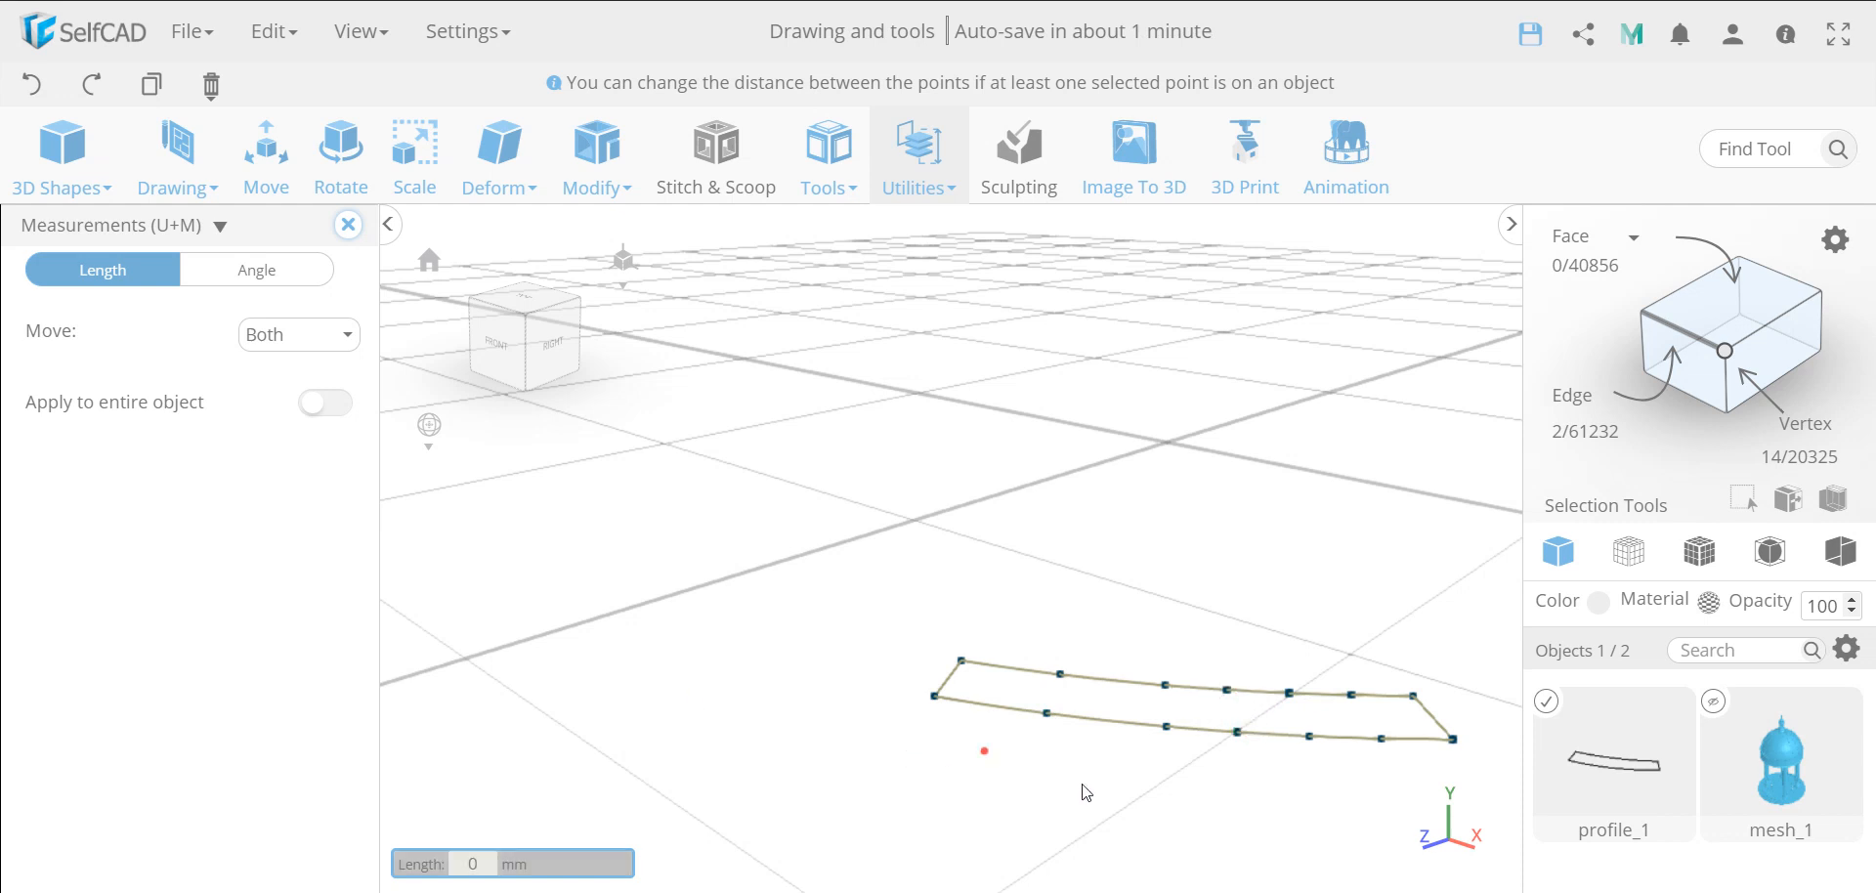
pyautogui.click(346, 229)
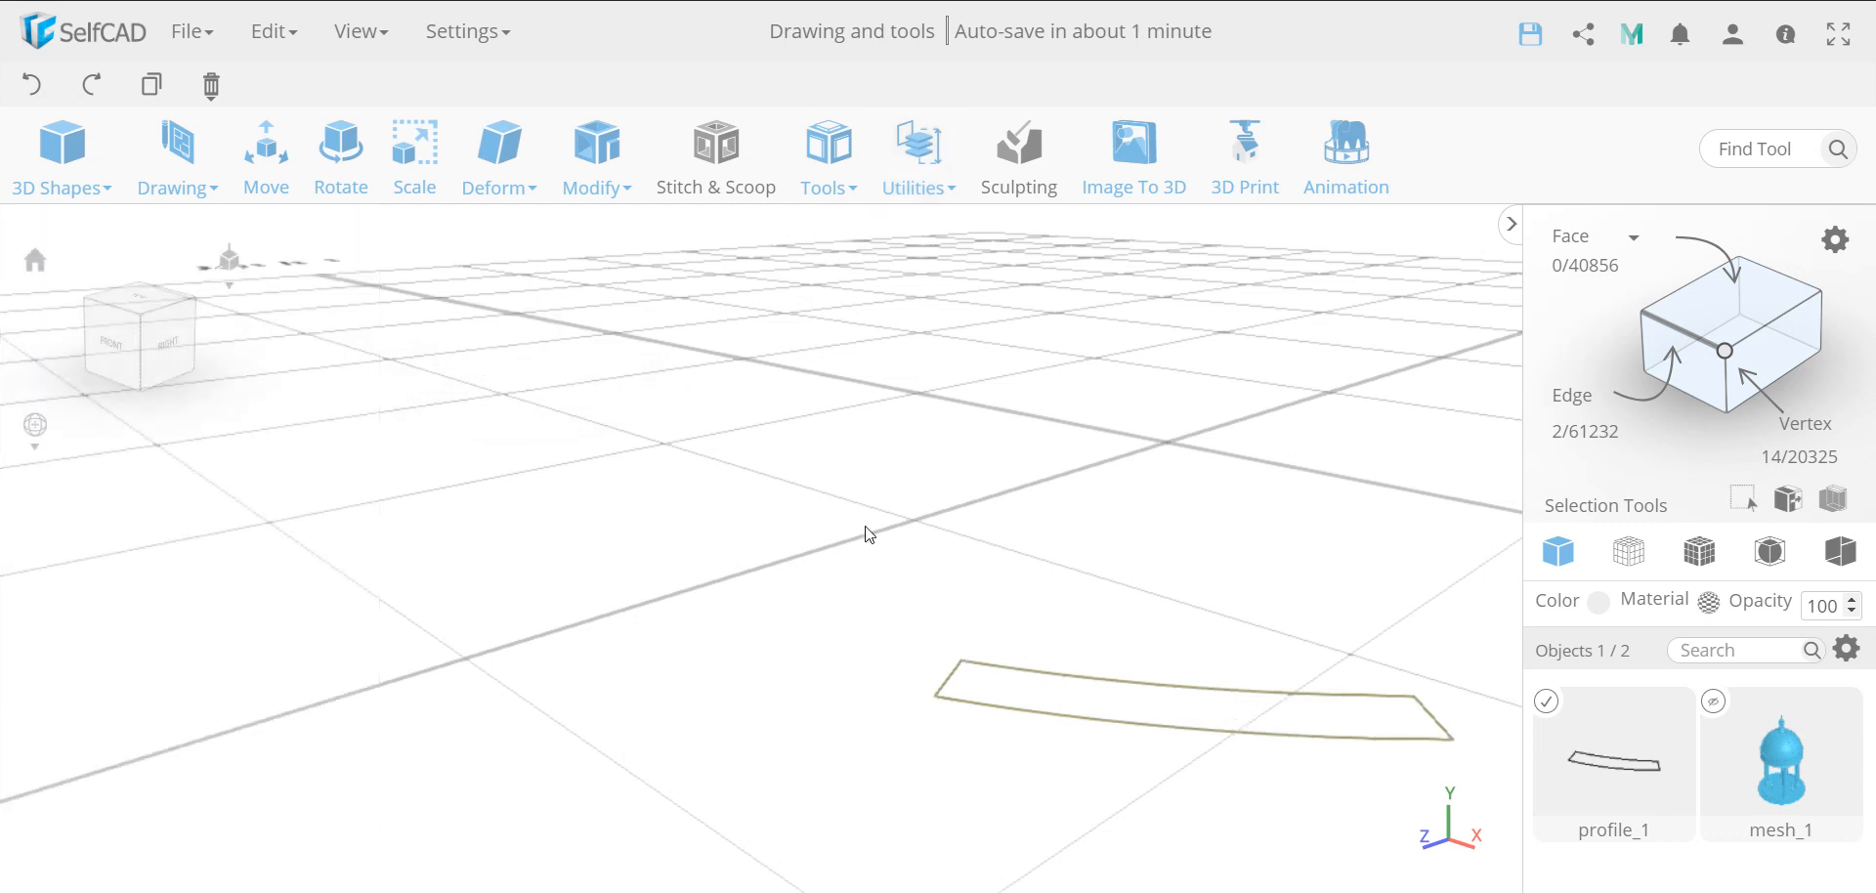
# Fill the closed stone profile with a surface using Fill Polygons
pyautogui.click(825, 188)
pyautogui.click(874, 284)
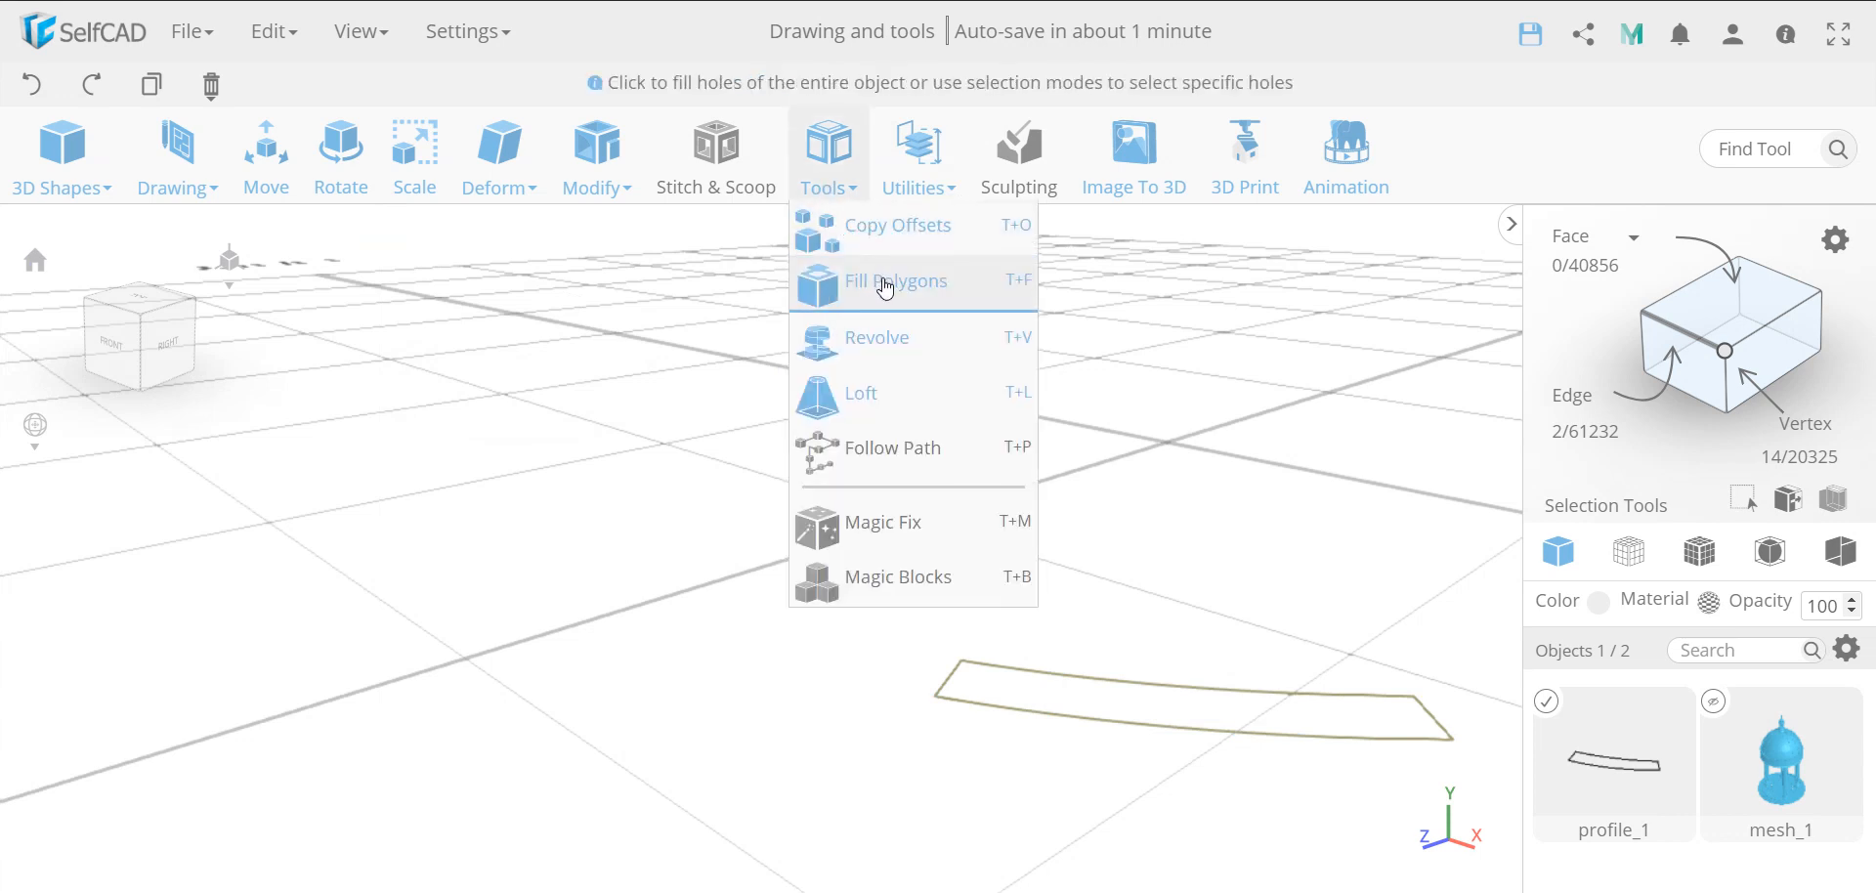
pyautogui.click(885, 287)
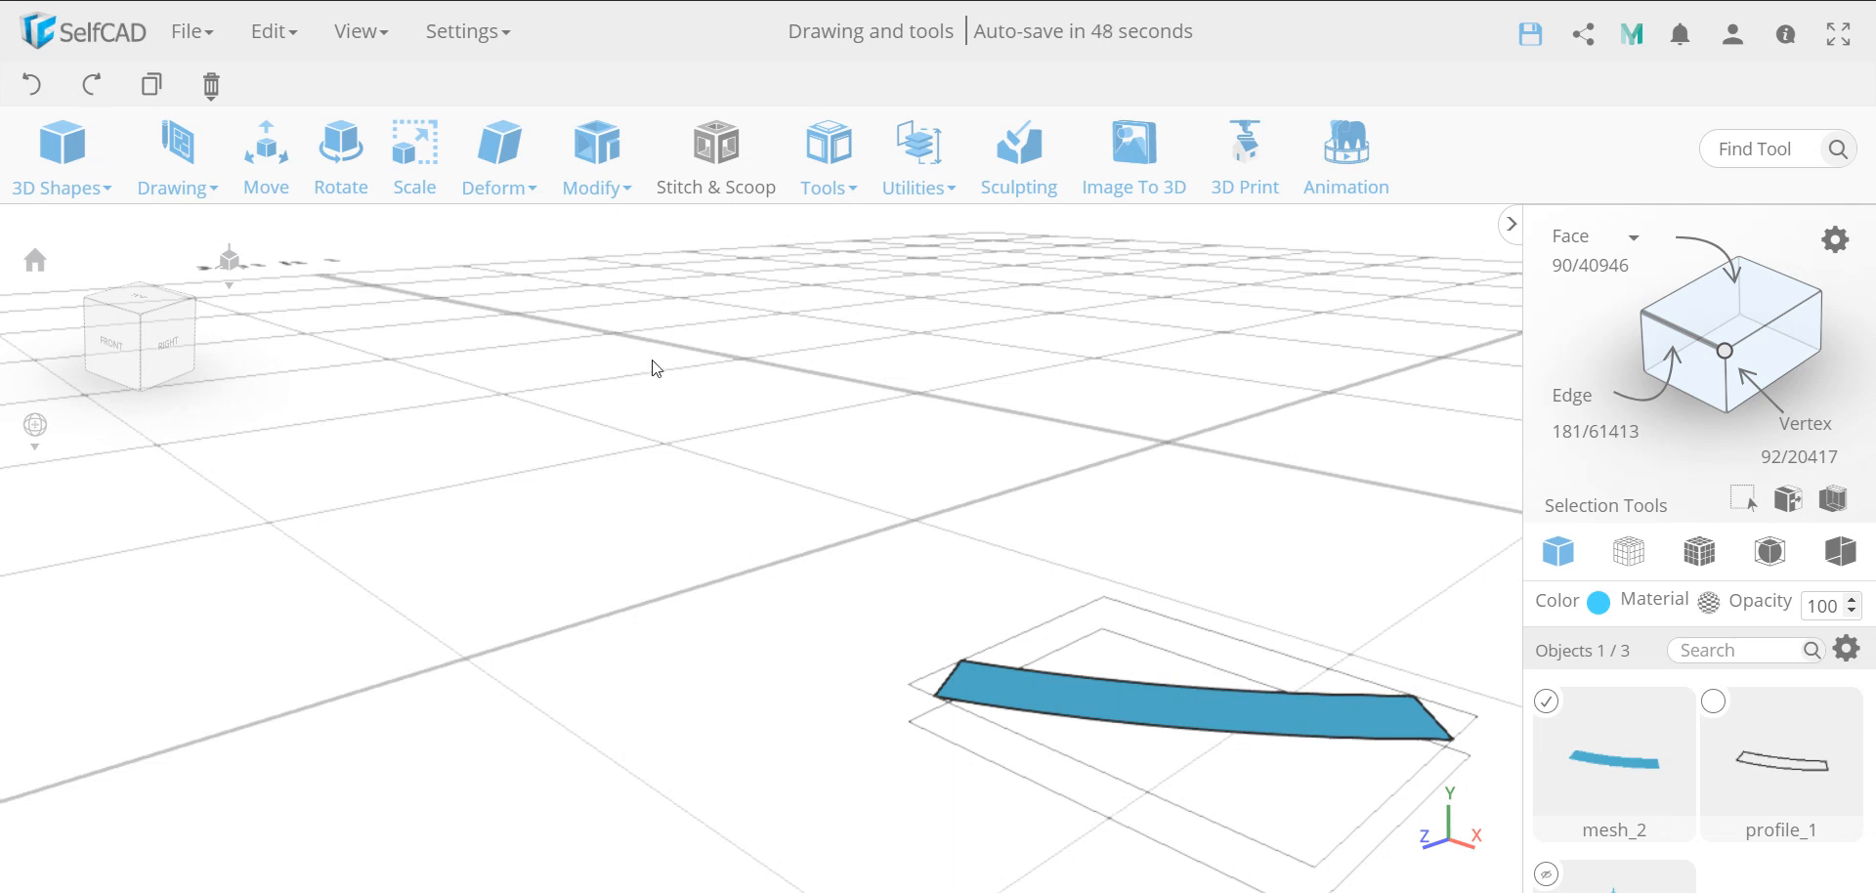
# Add a thickness of -3 to the filled stone surface, keeping Add Connections enabled
pyautogui.click(598, 156)
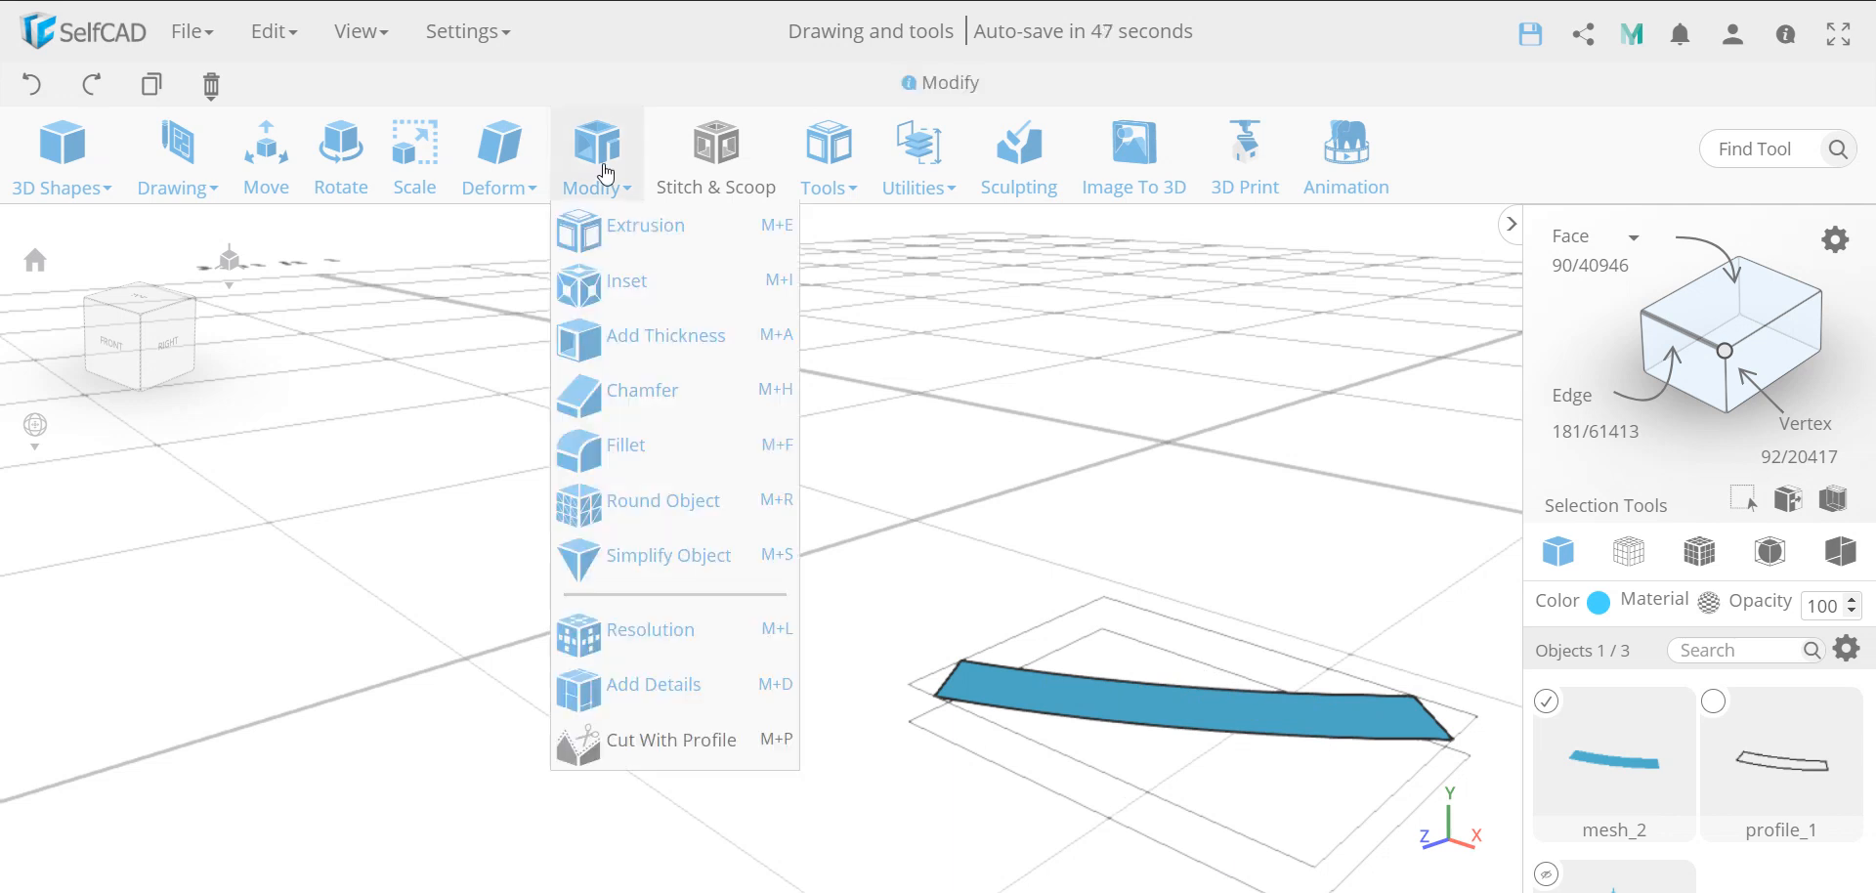
pyautogui.click(641, 339)
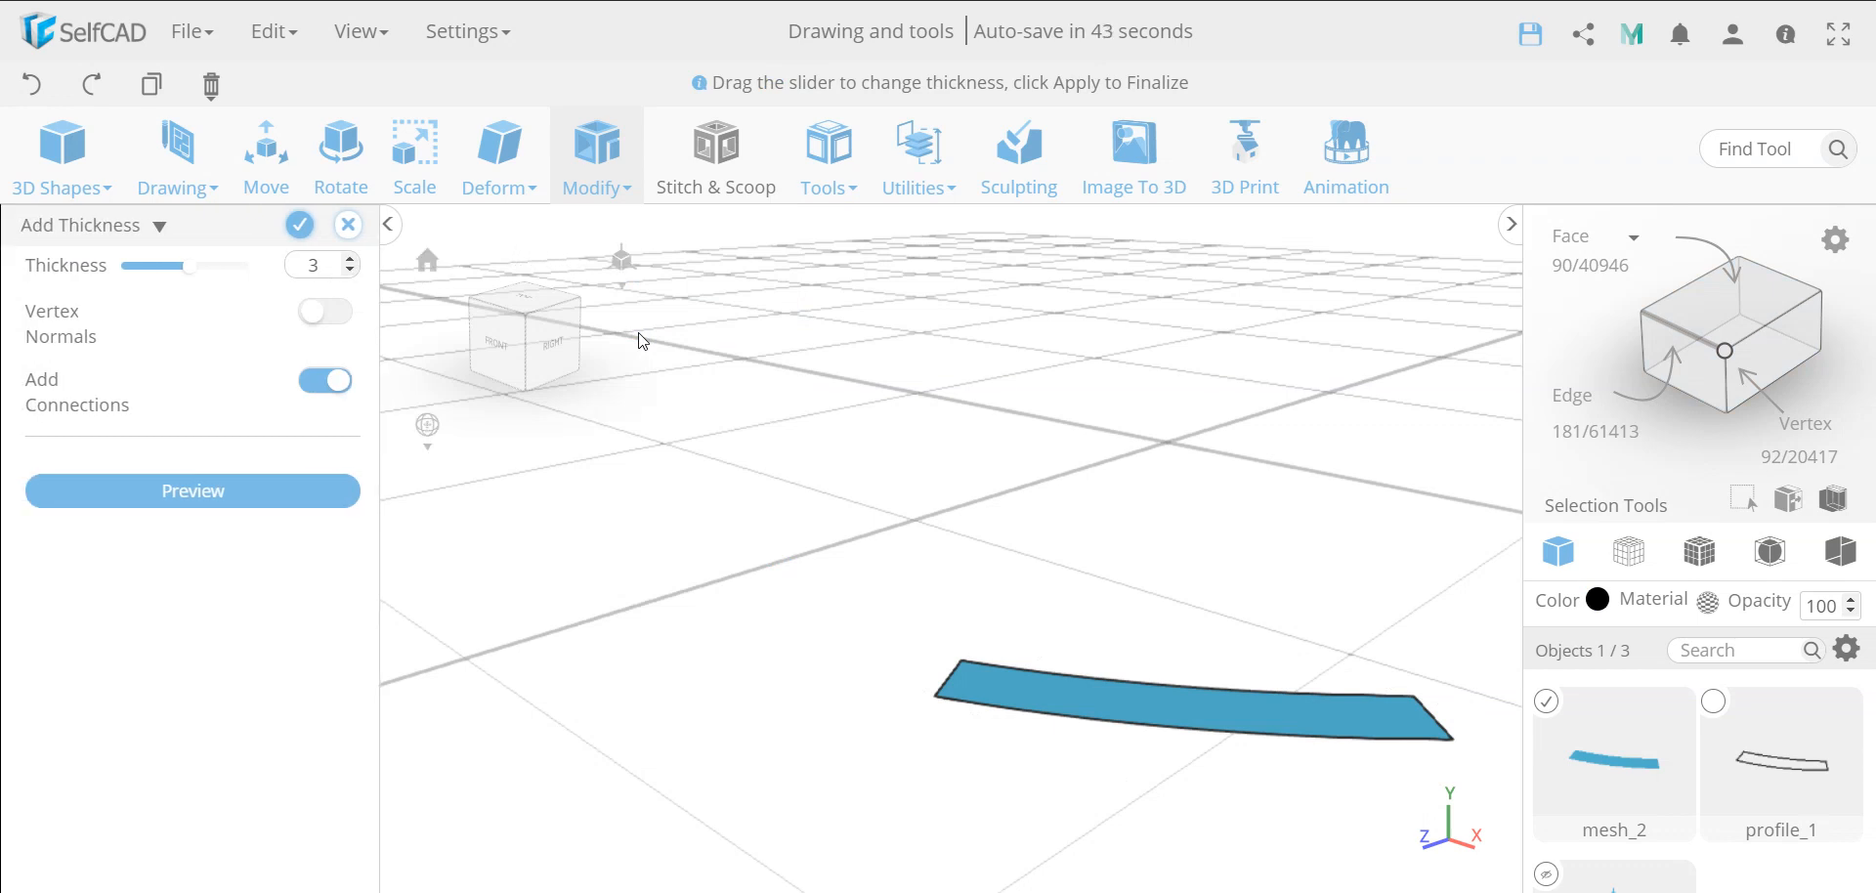
pyautogui.click(243, 493)
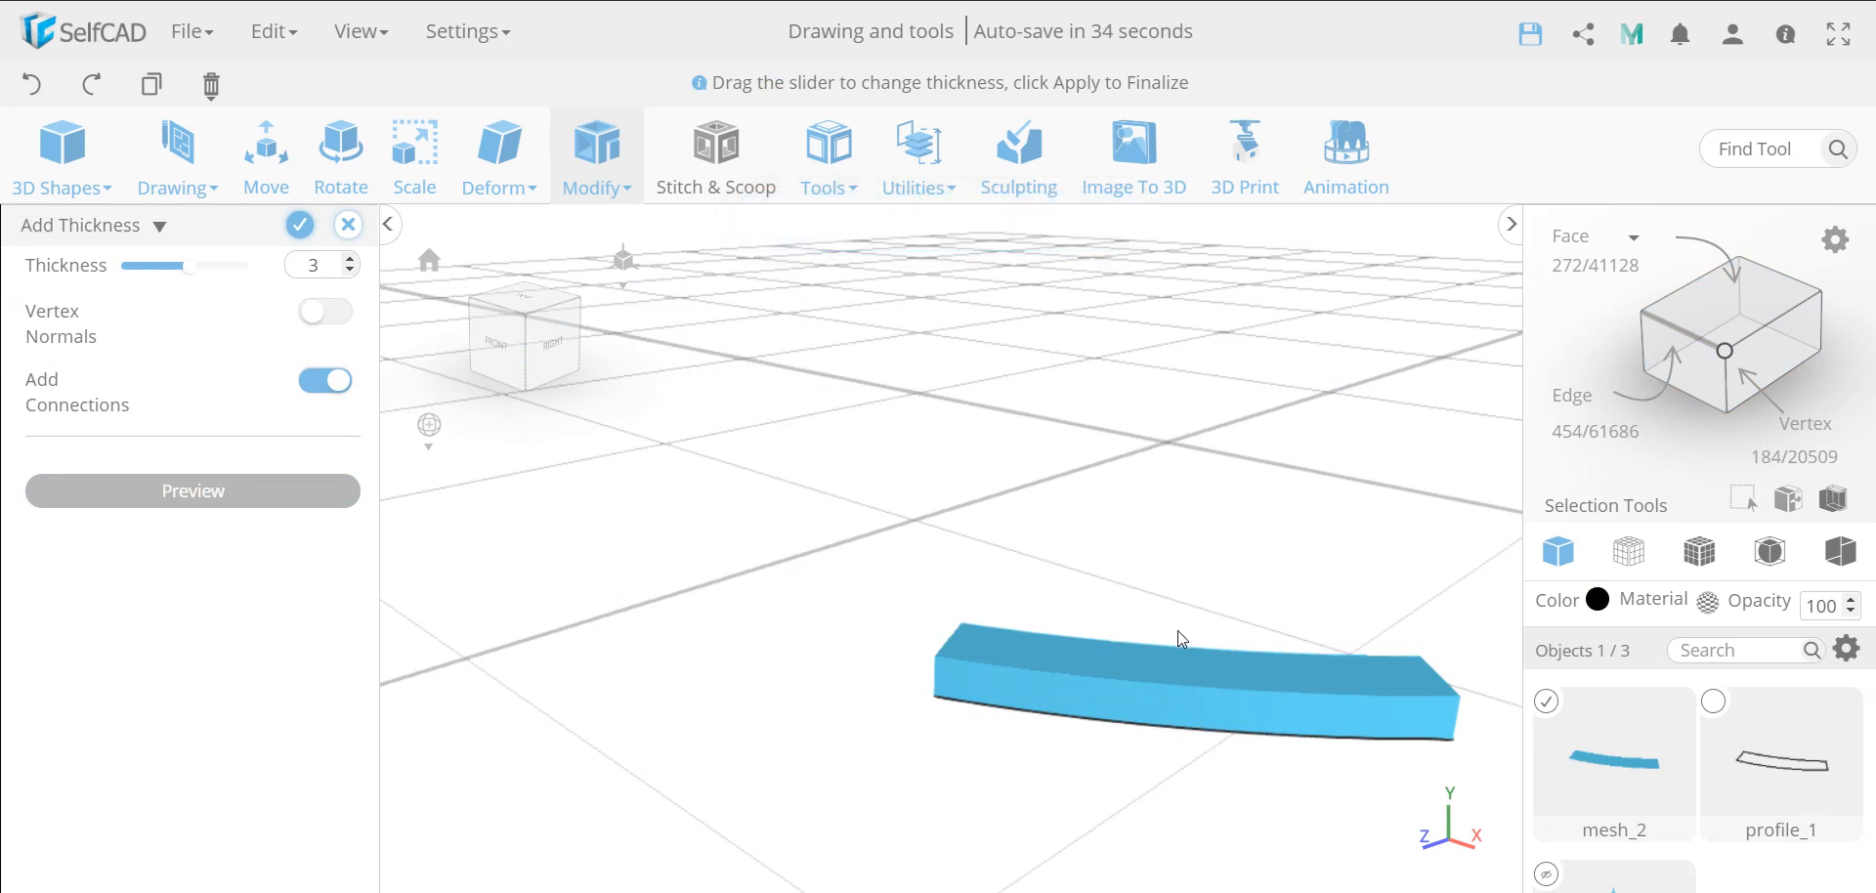
pyautogui.doubleClick(321, 271)
pyautogui.press('BackSpace')
pyautogui.write('-3')
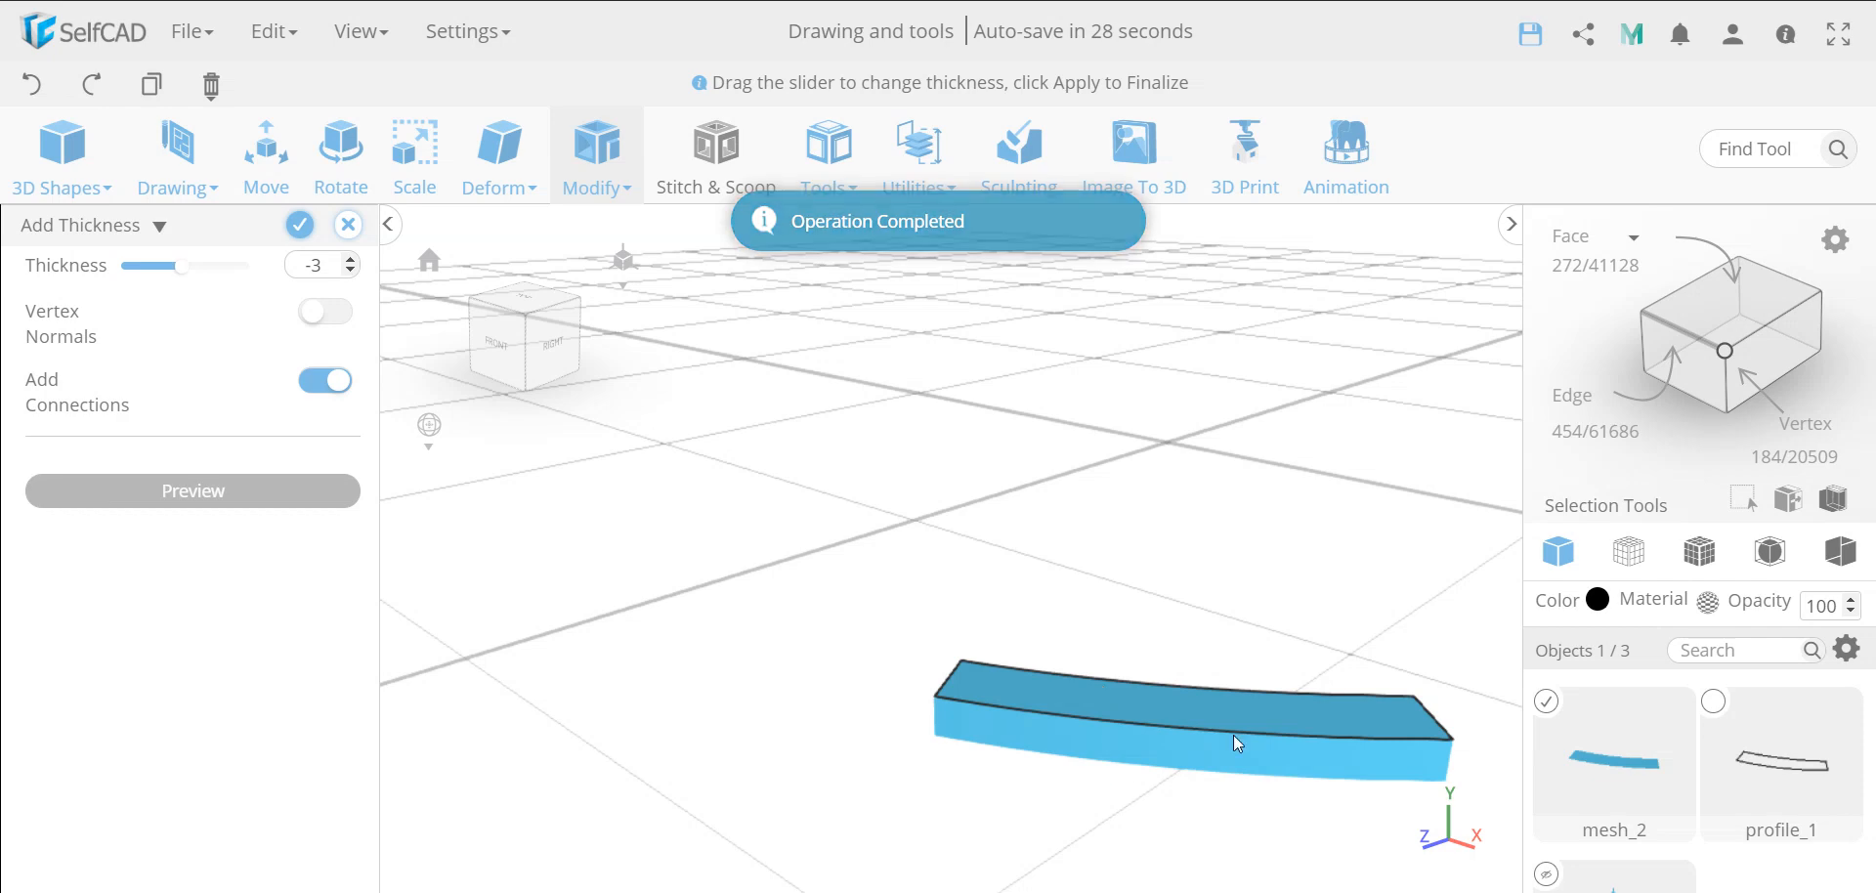
pyautogui.click(296, 232)
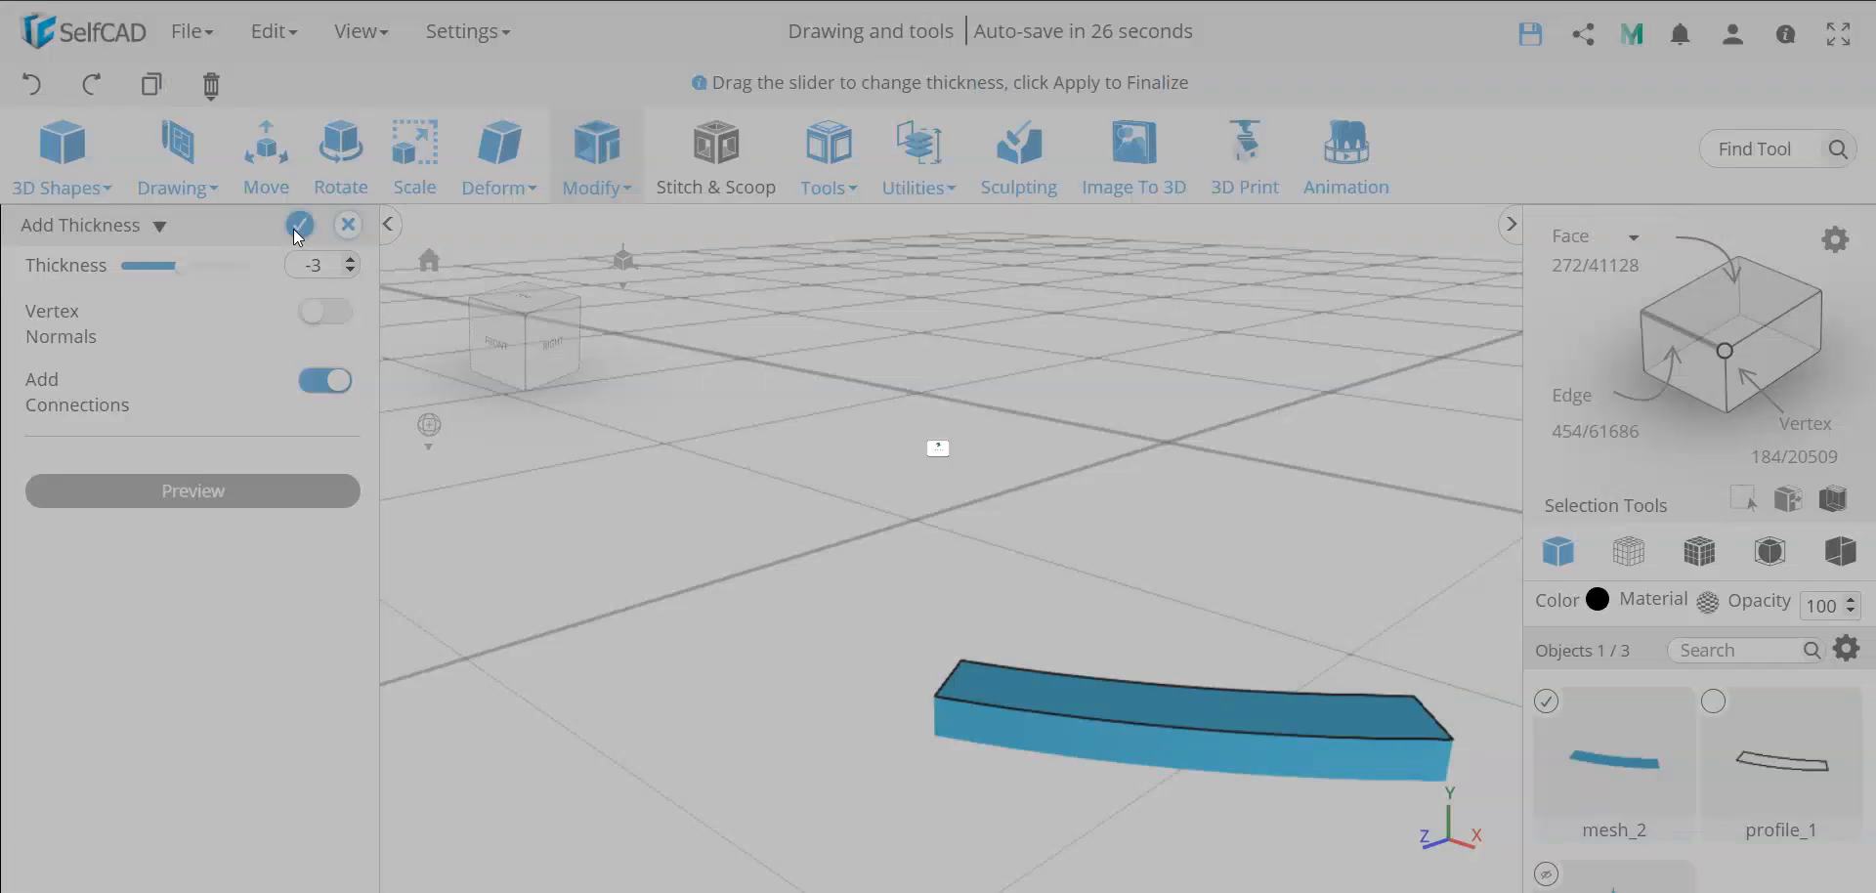
# Delete the leftover profile_1 outline, keeping the solid stone block mesh_2
pyautogui.scroll(-5, 986, 630)
pyautogui.scroll(-3, 985, 629)
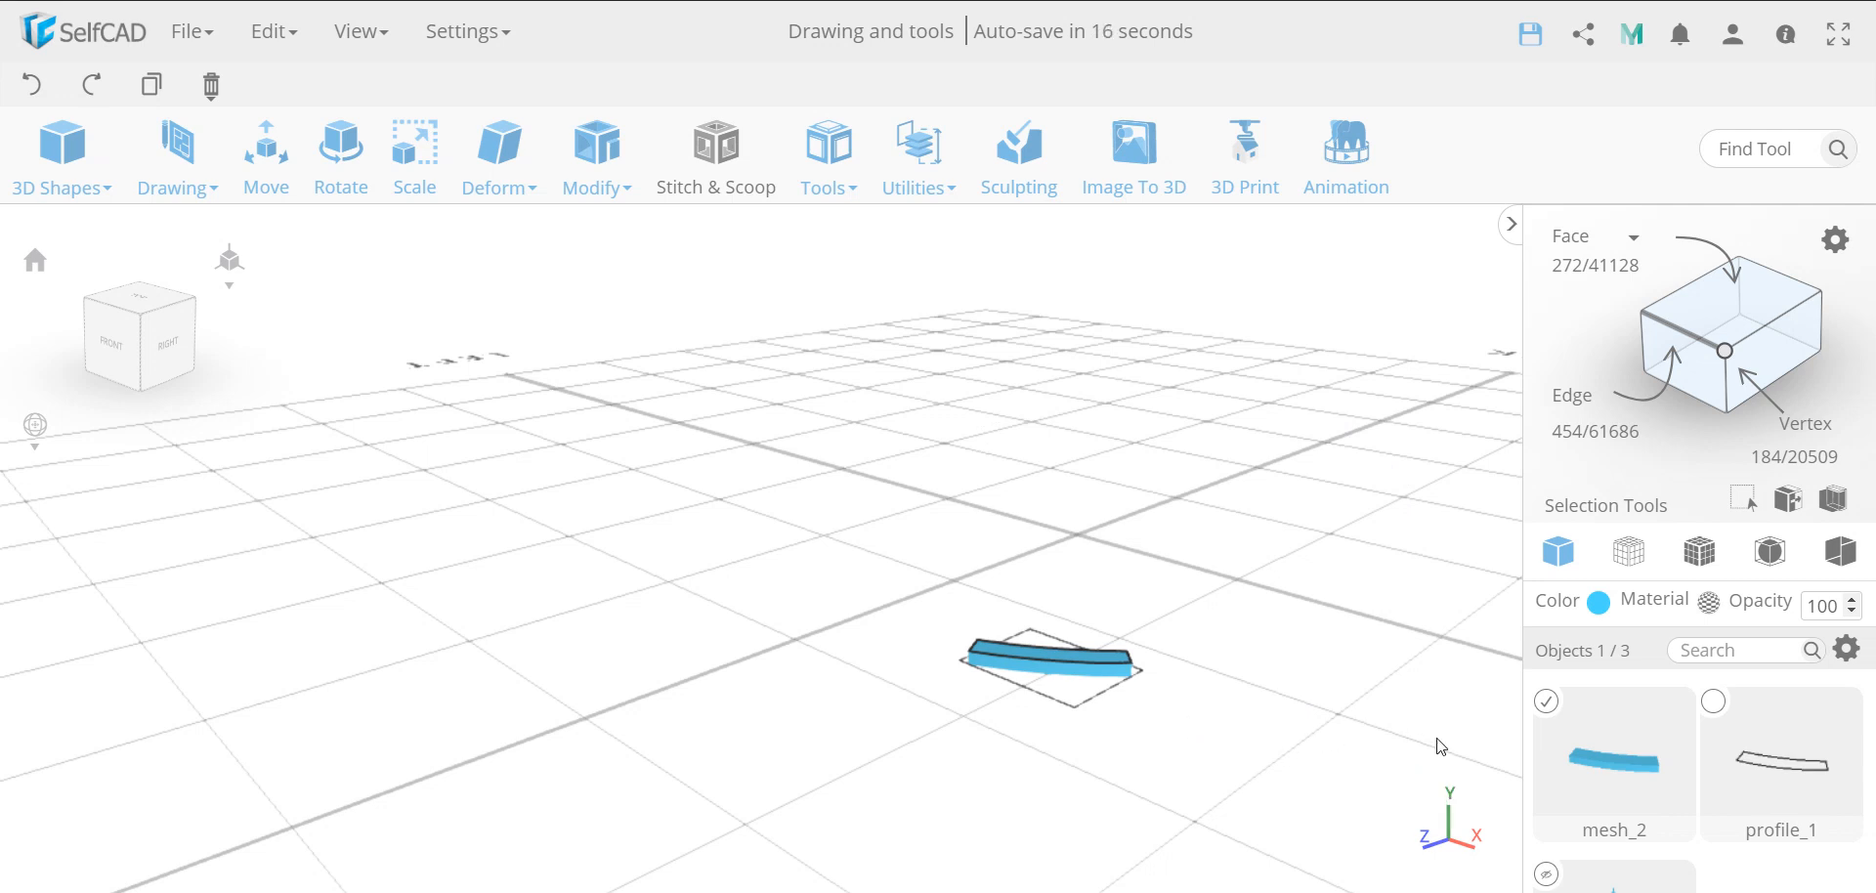
pyautogui.click(1547, 703)
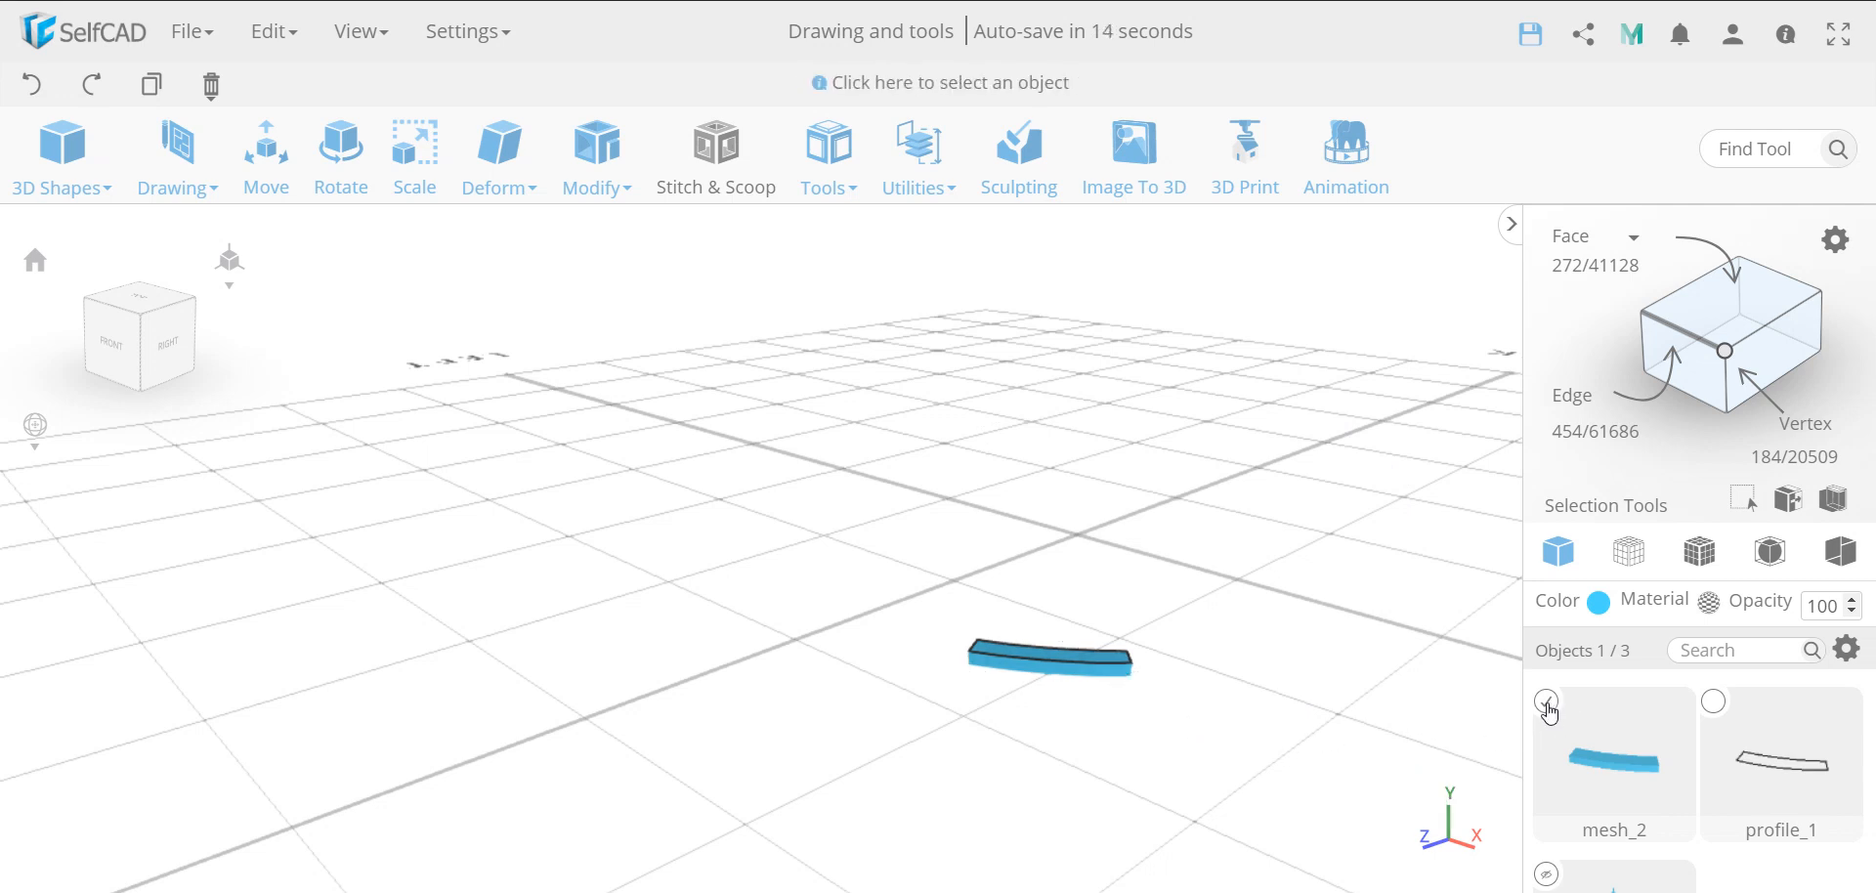
pyautogui.click(1713, 703)
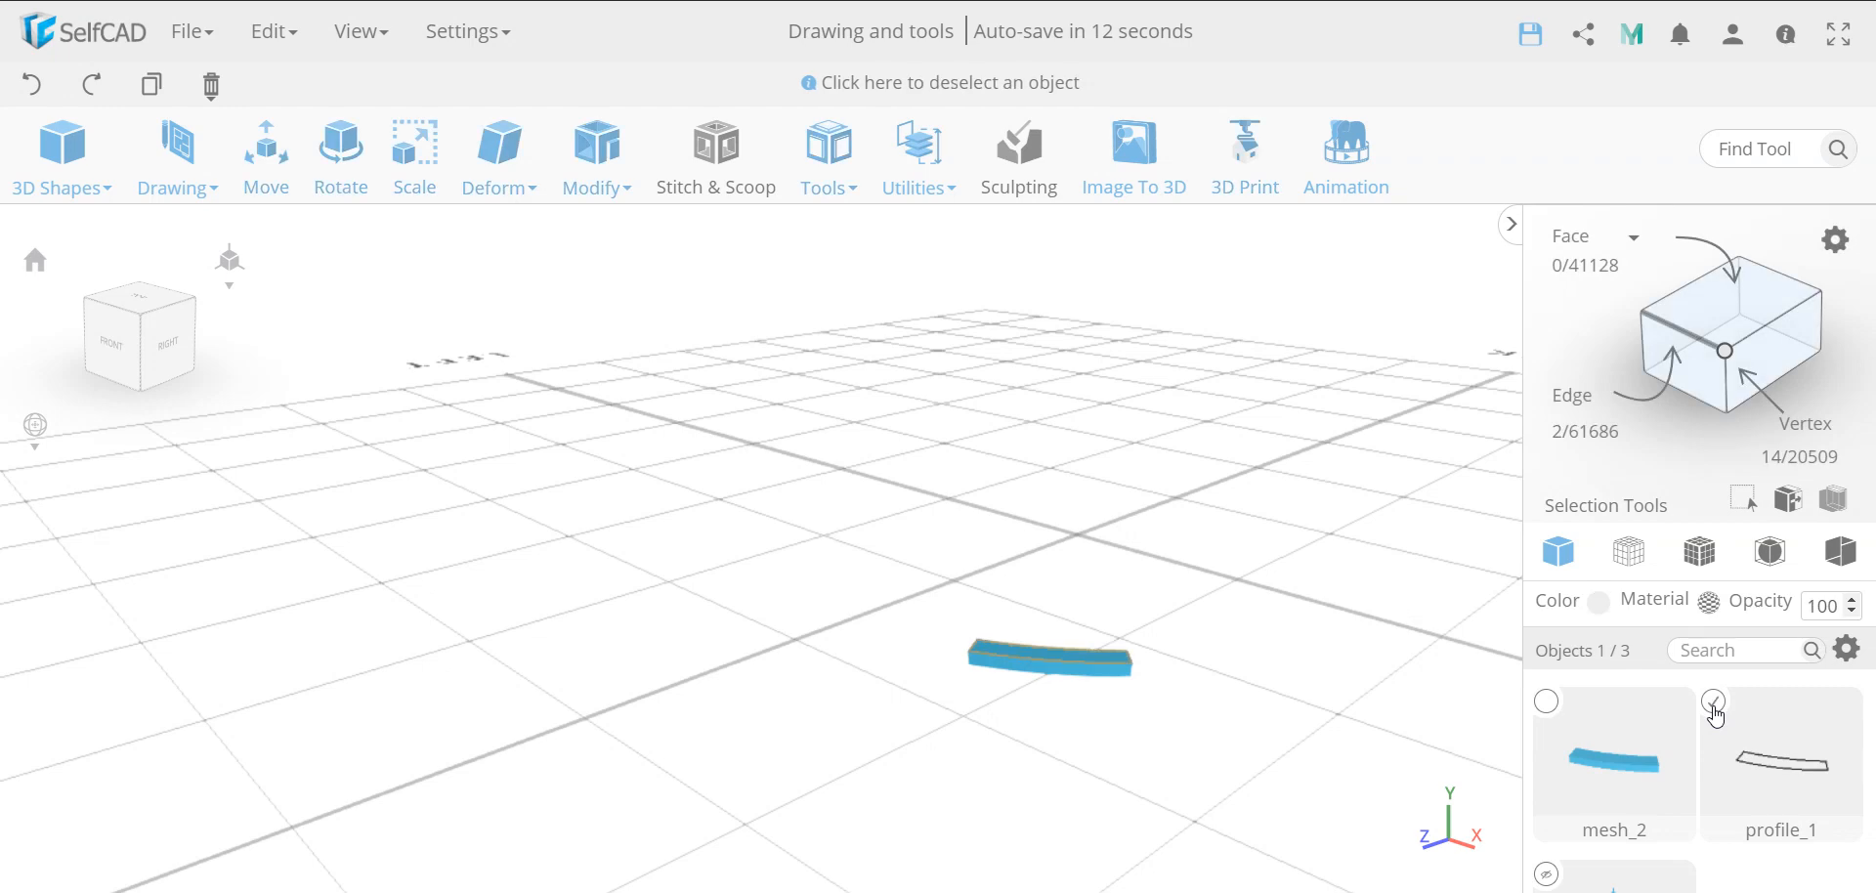
pyautogui.press('Delete')
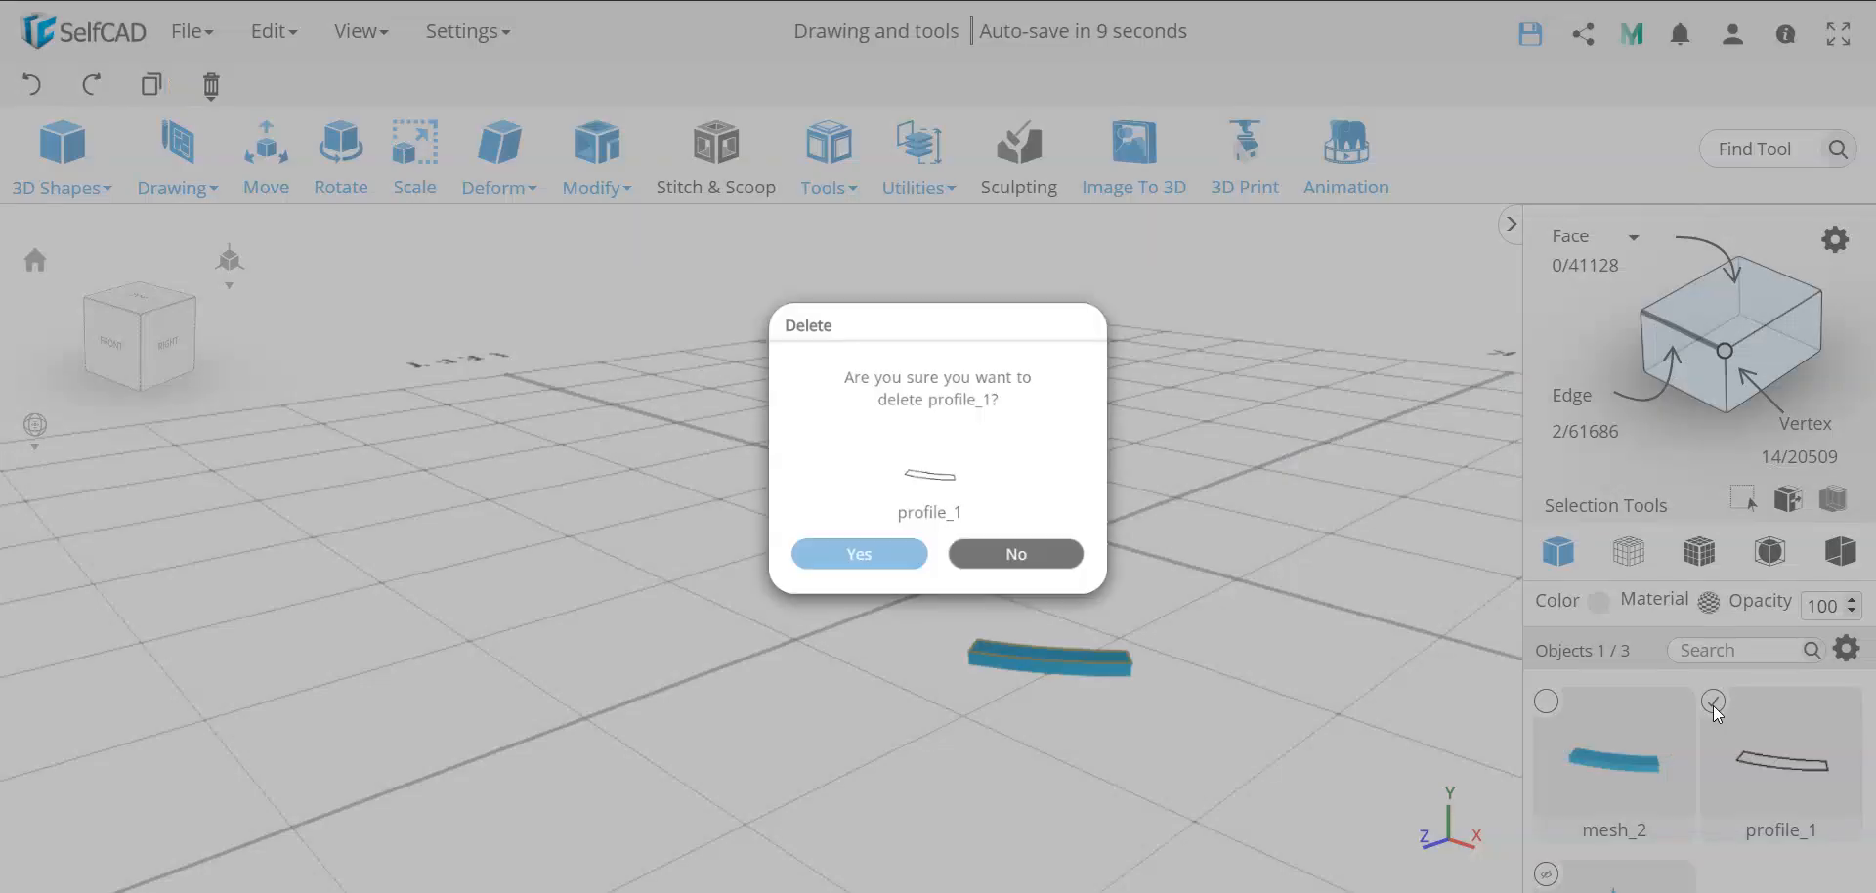
pyautogui.press('Return')
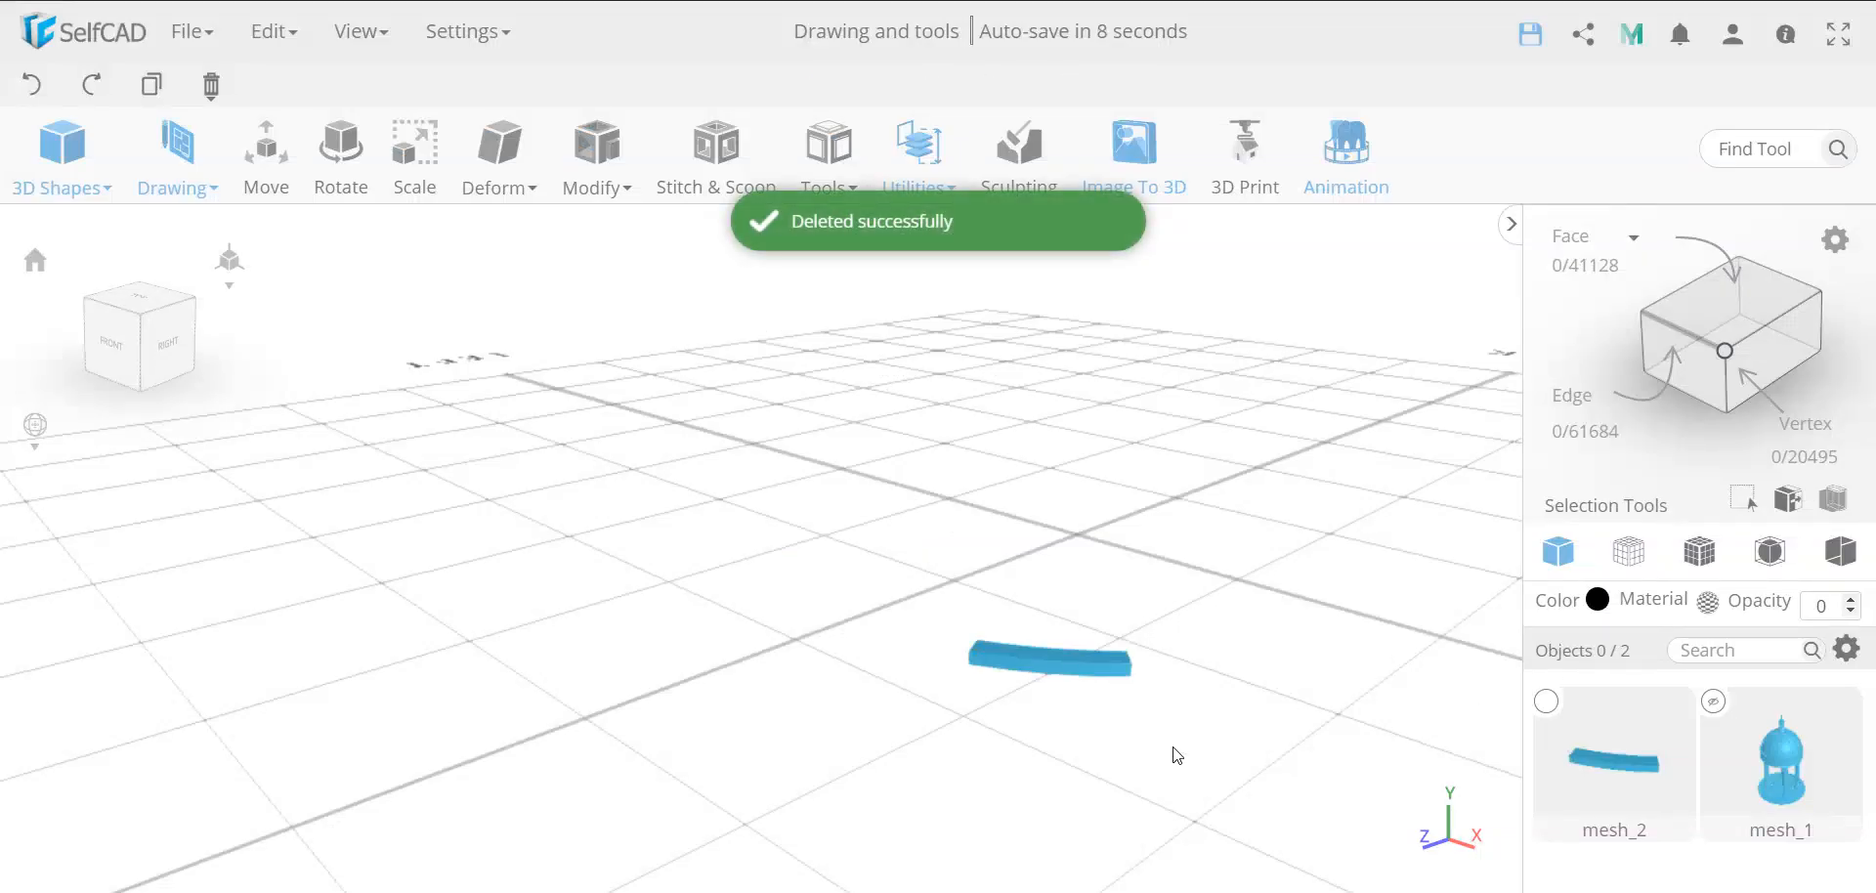
# Select the two end faces of the curved stone block in face selection mode
pyautogui.moveTo(1178, 755); pyautogui.dragTo(908, 740)
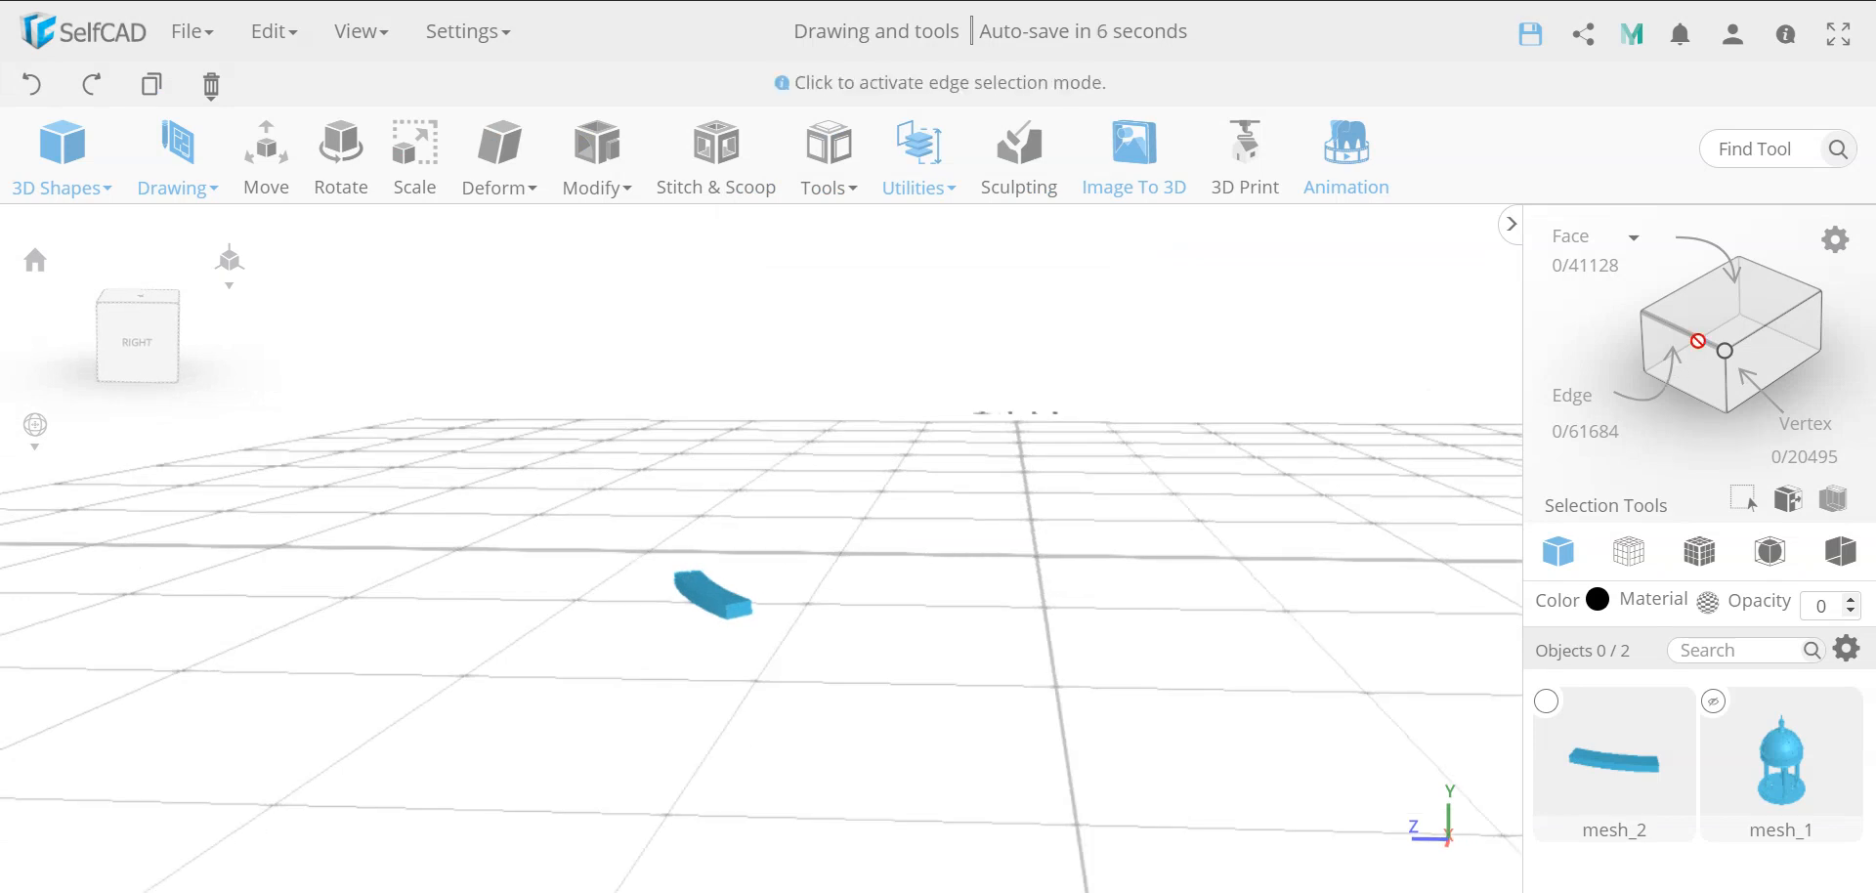
pyautogui.click(711, 608)
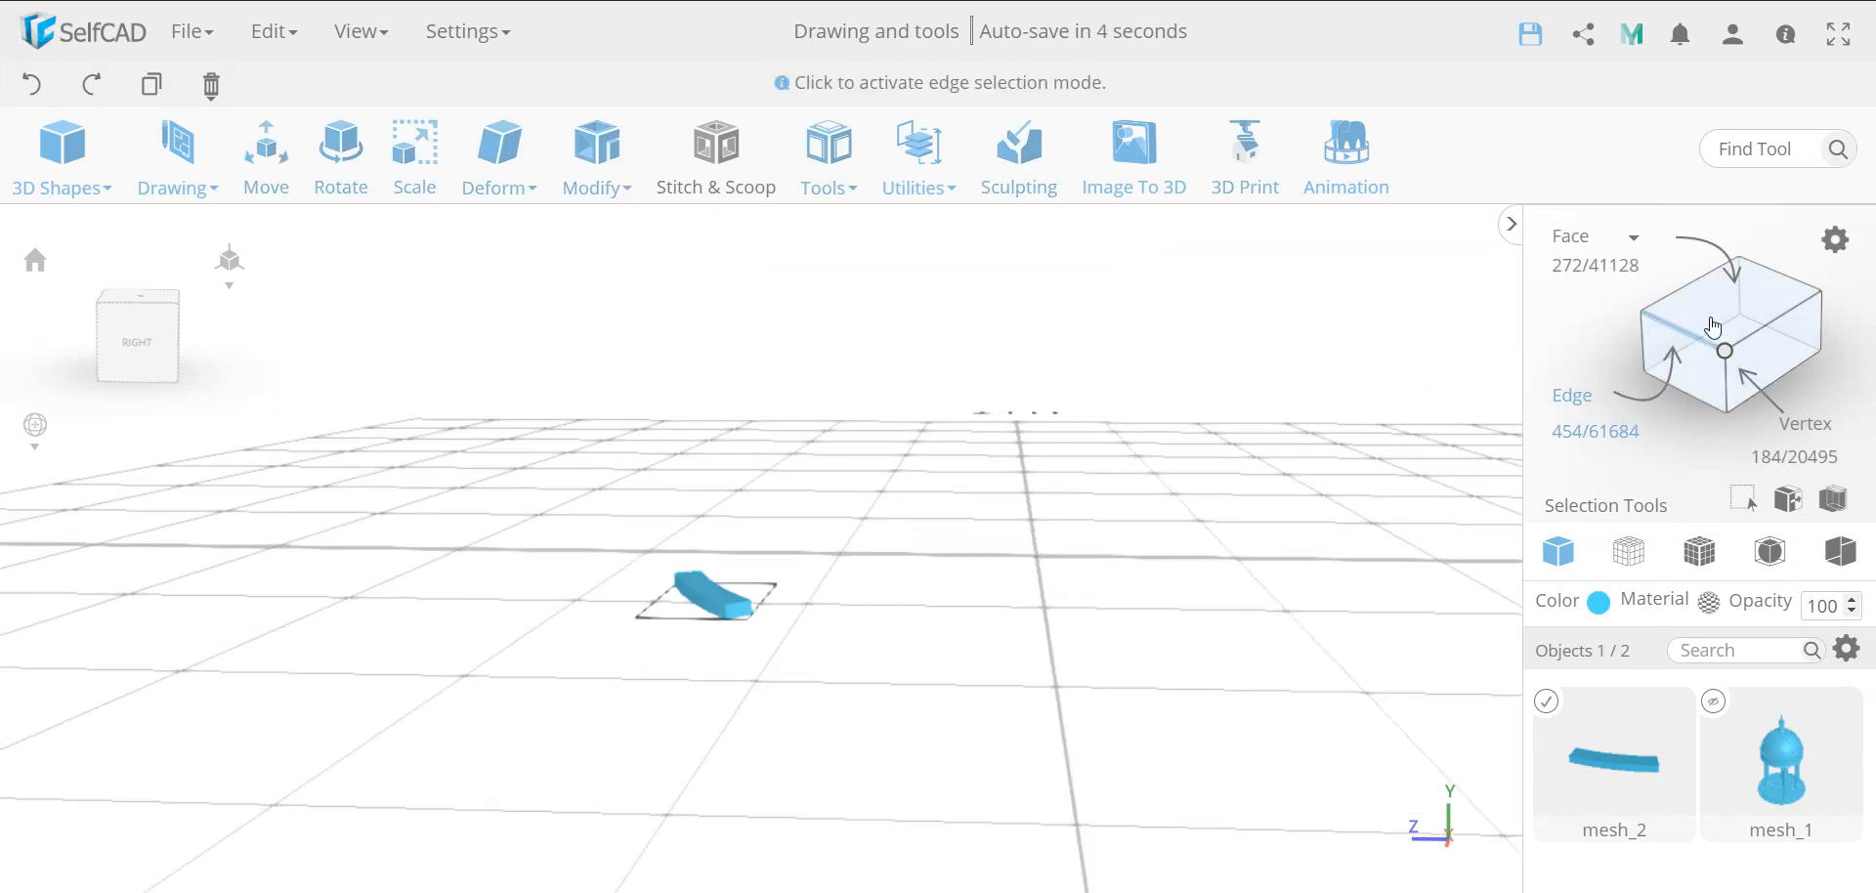
pyautogui.click(742, 613)
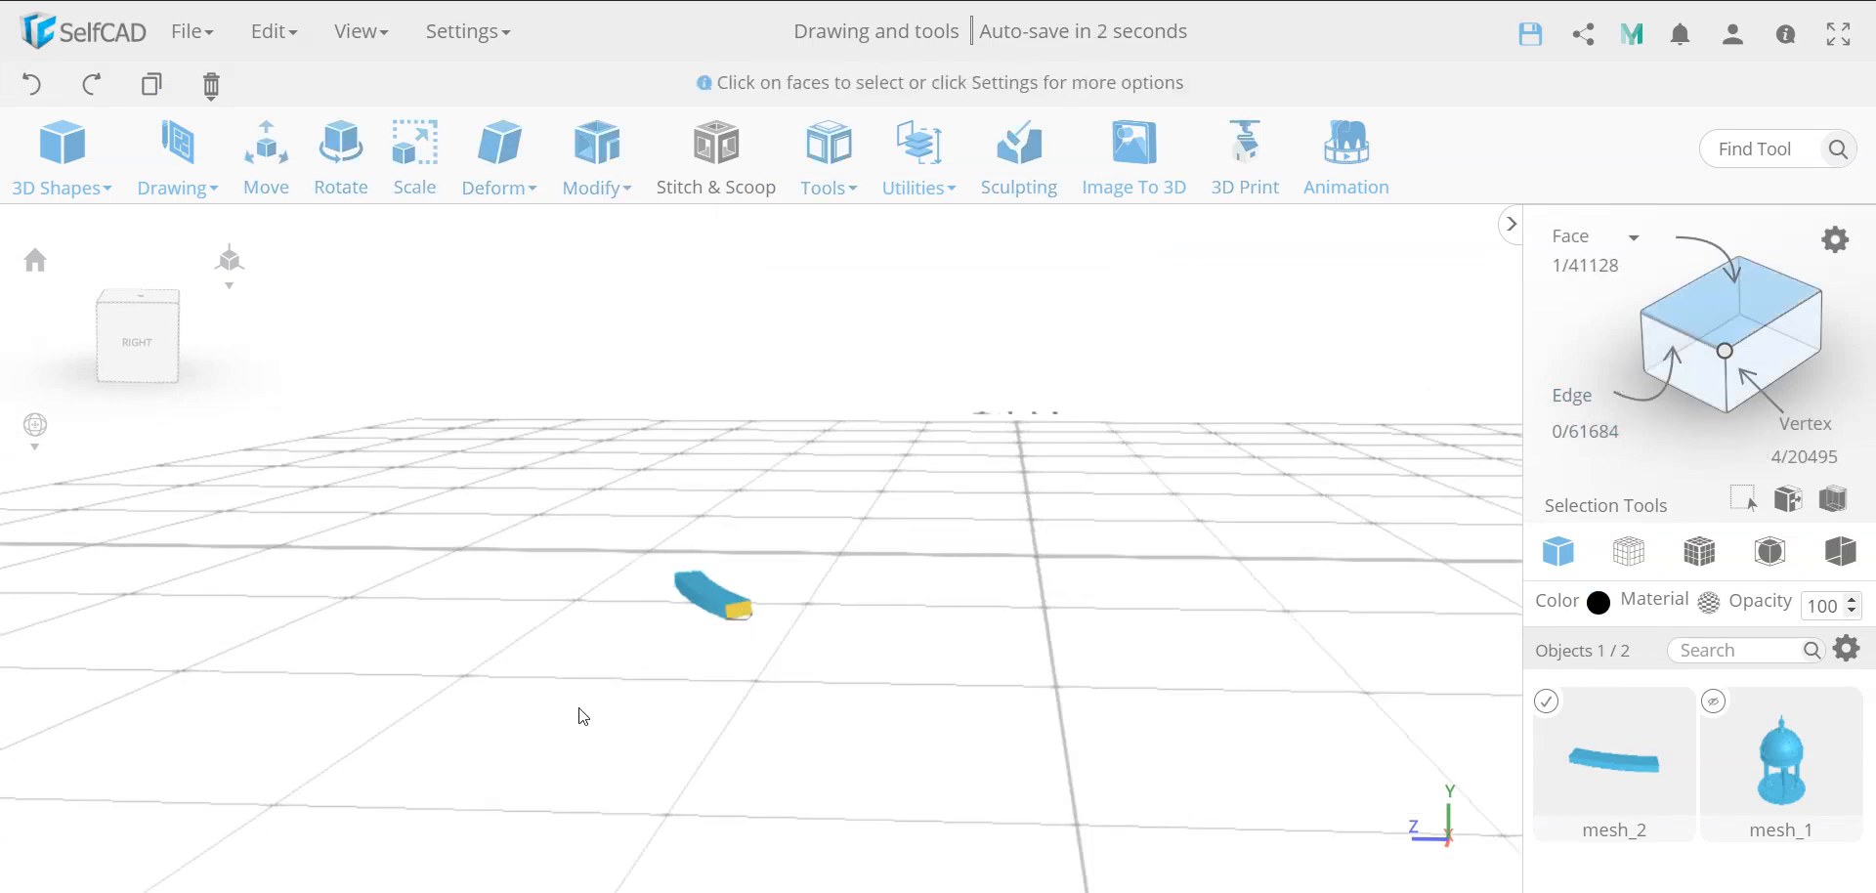
pyautogui.moveTo(583, 717); pyautogui.dragTo(1189, 736)
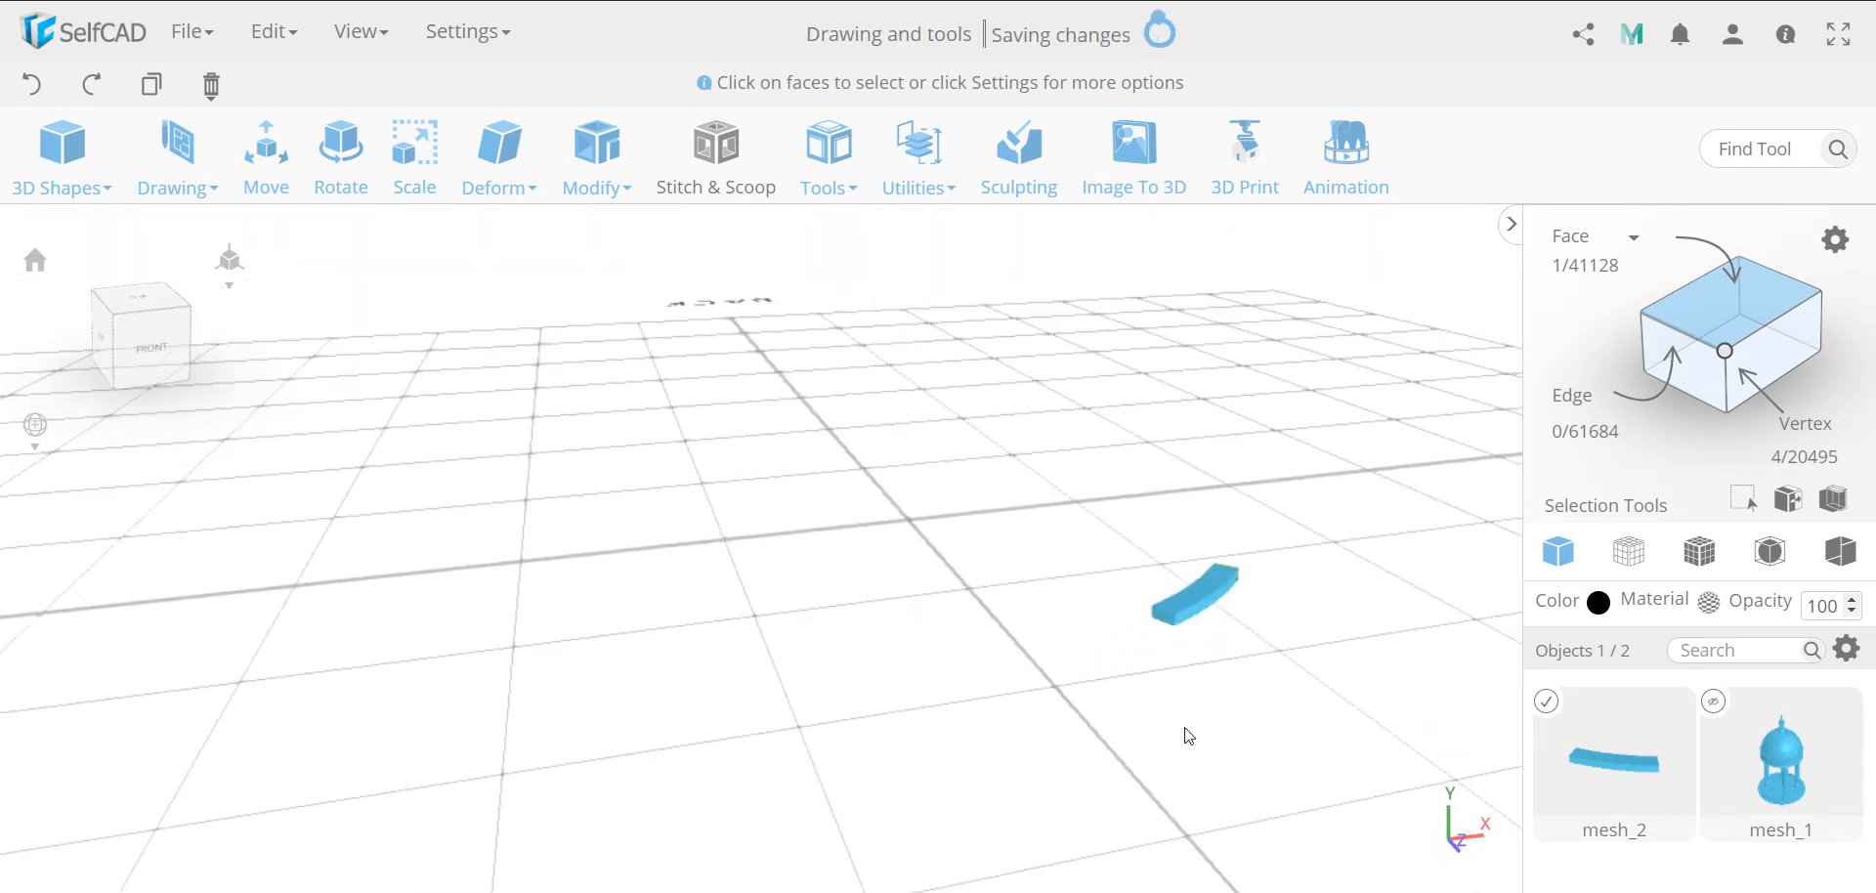
pyautogui.click(1165, 614)
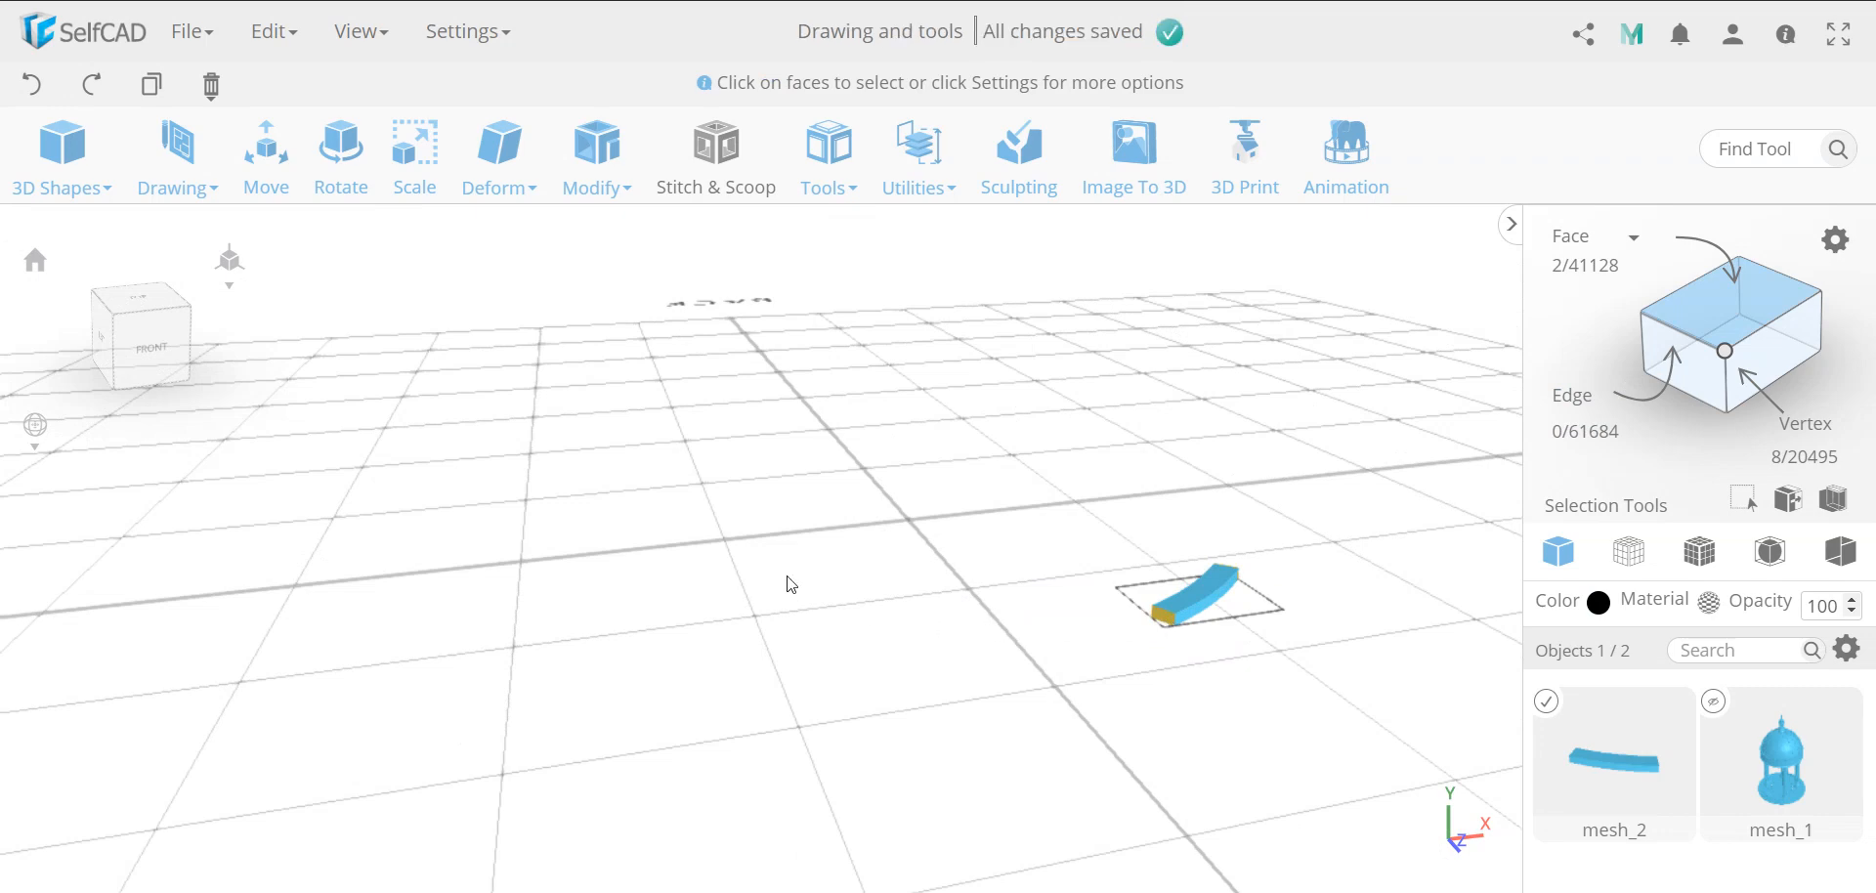
# Inset both selected end faces by an amount of 1 with Individual enabled
pyautogui.click(597, 156)
pyautogui.click(636, 279)
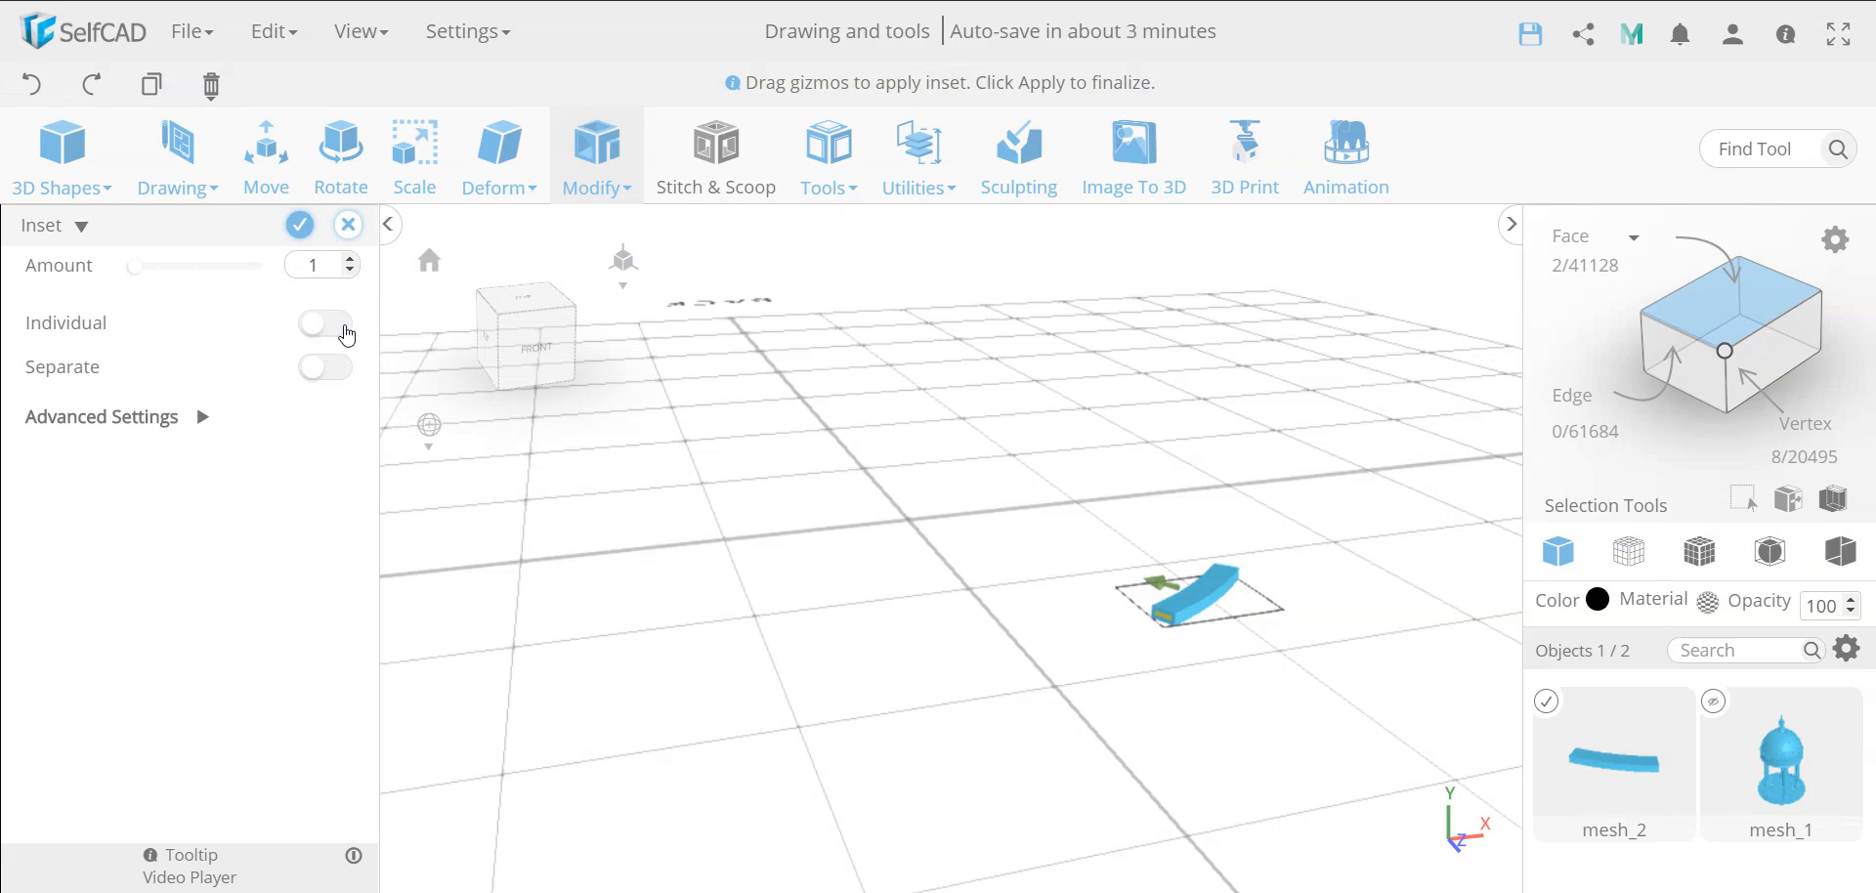
pyautogui.click(343, 325)
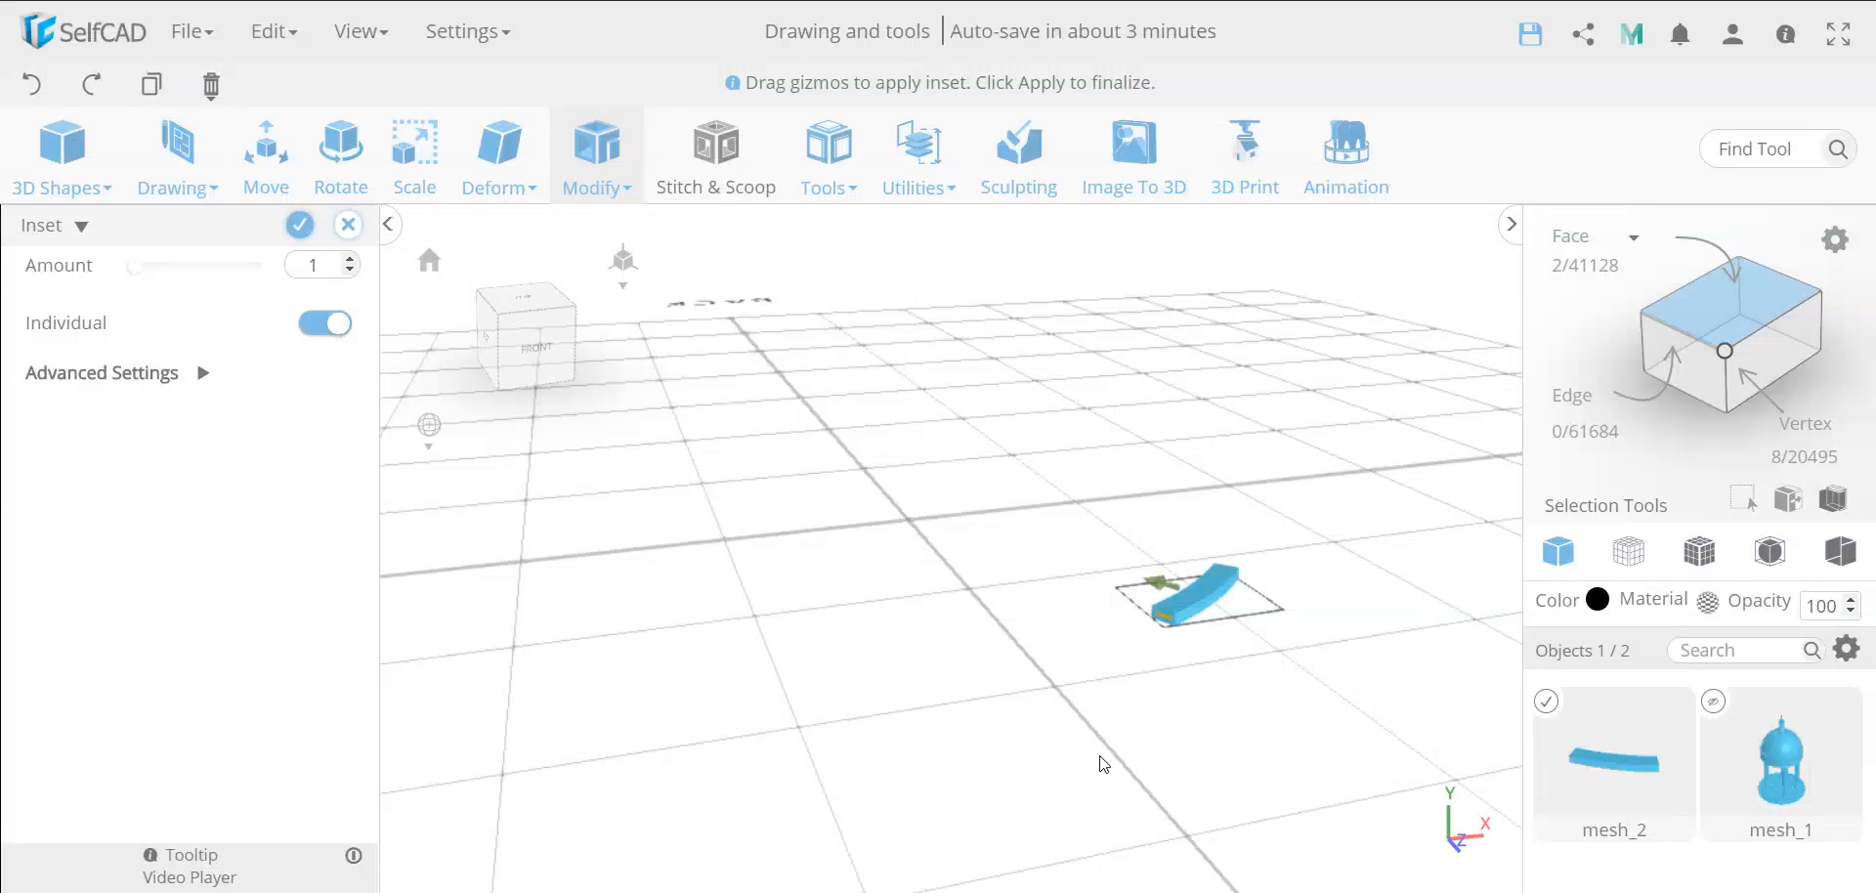
pyautogui.moveTo(1102, 763); pyautogui.dragTo(524, 734, button='right')
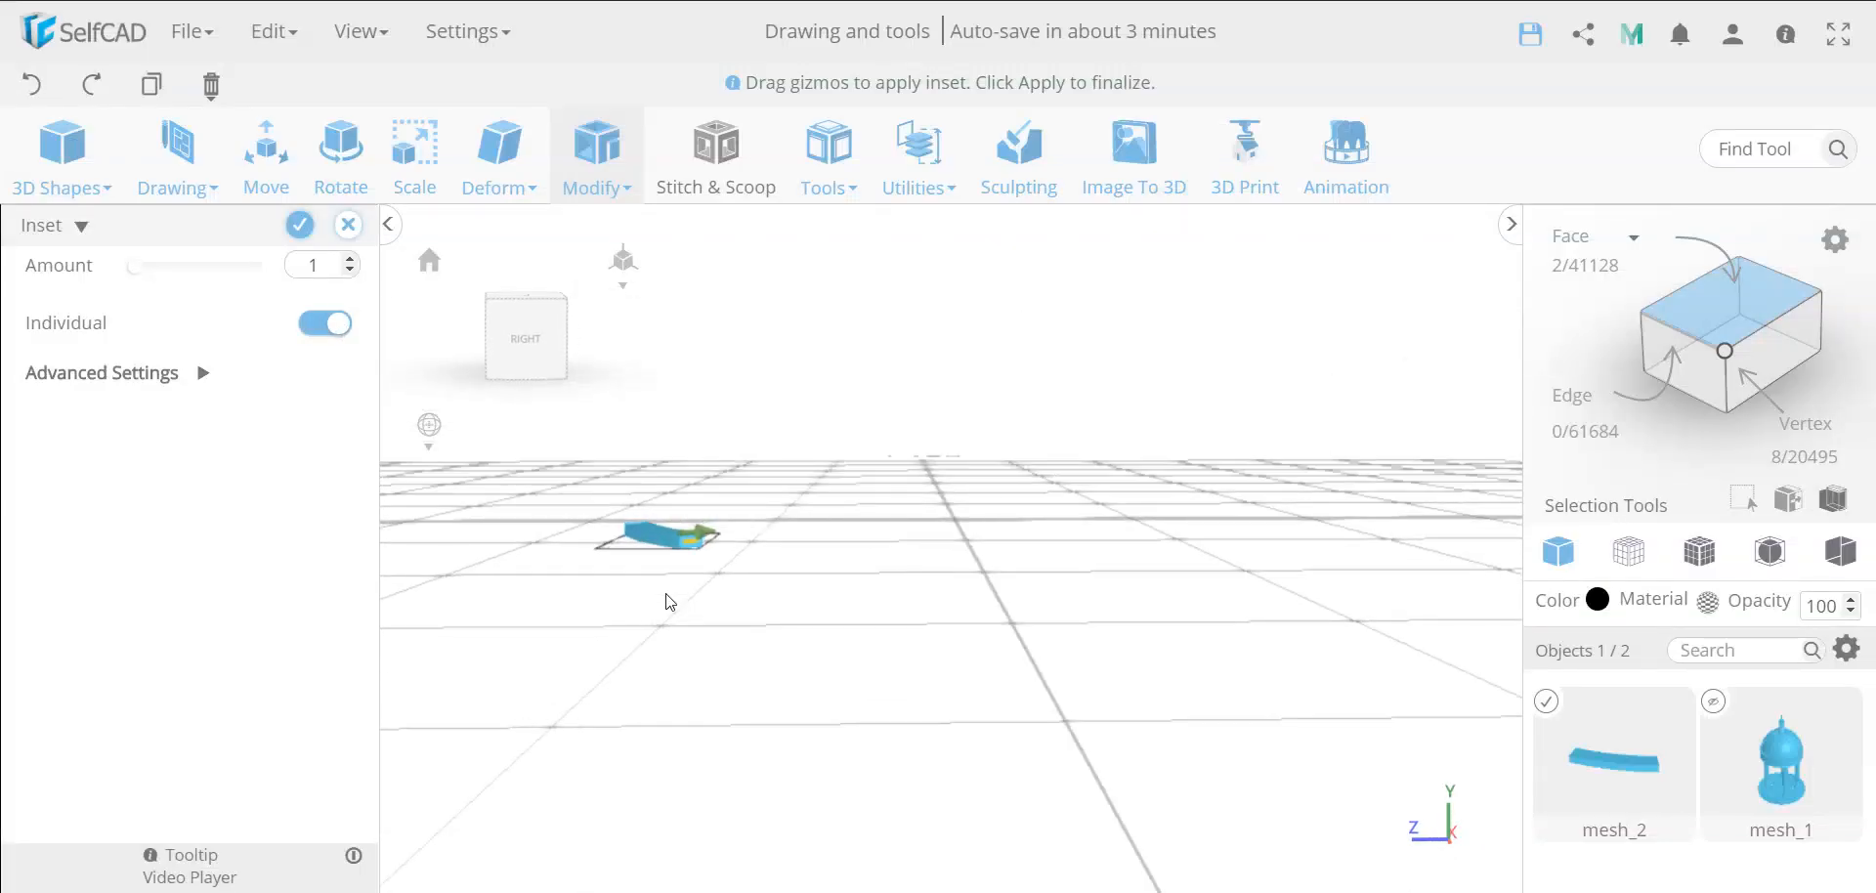
pyautogui.scroll(5, 691, 579)
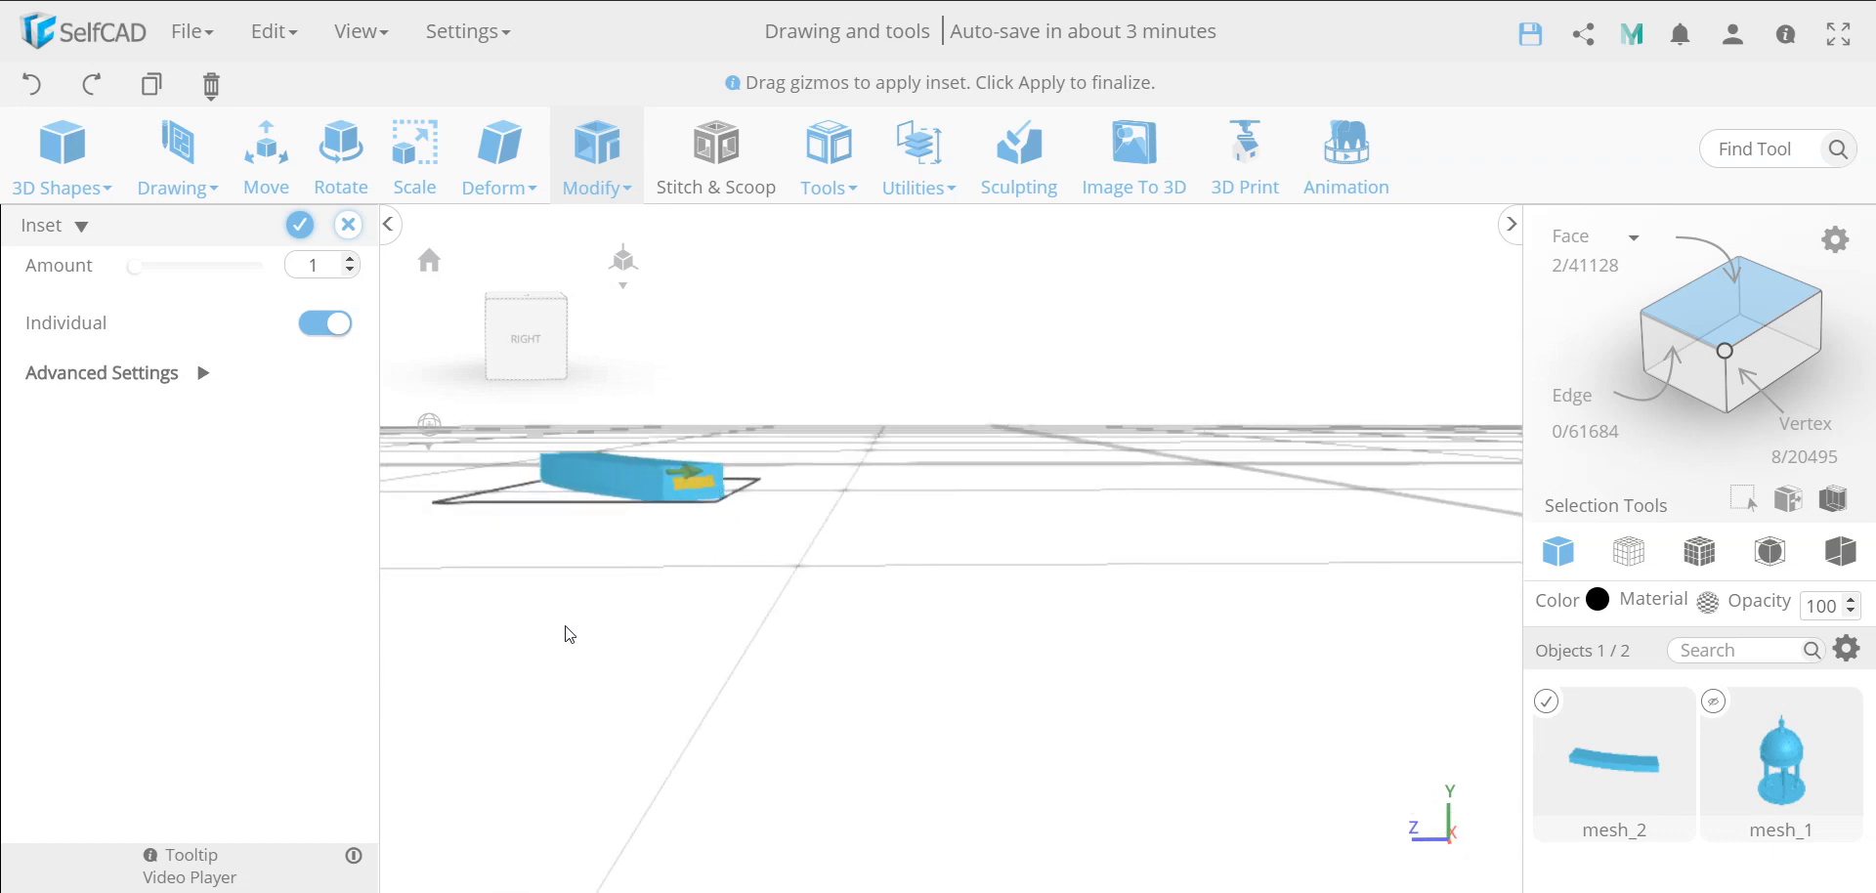
pyautogui.click(599, 175)
pyautogui.moveTo(595, 584); pyautogui.dragTo(667, 596, button='right')
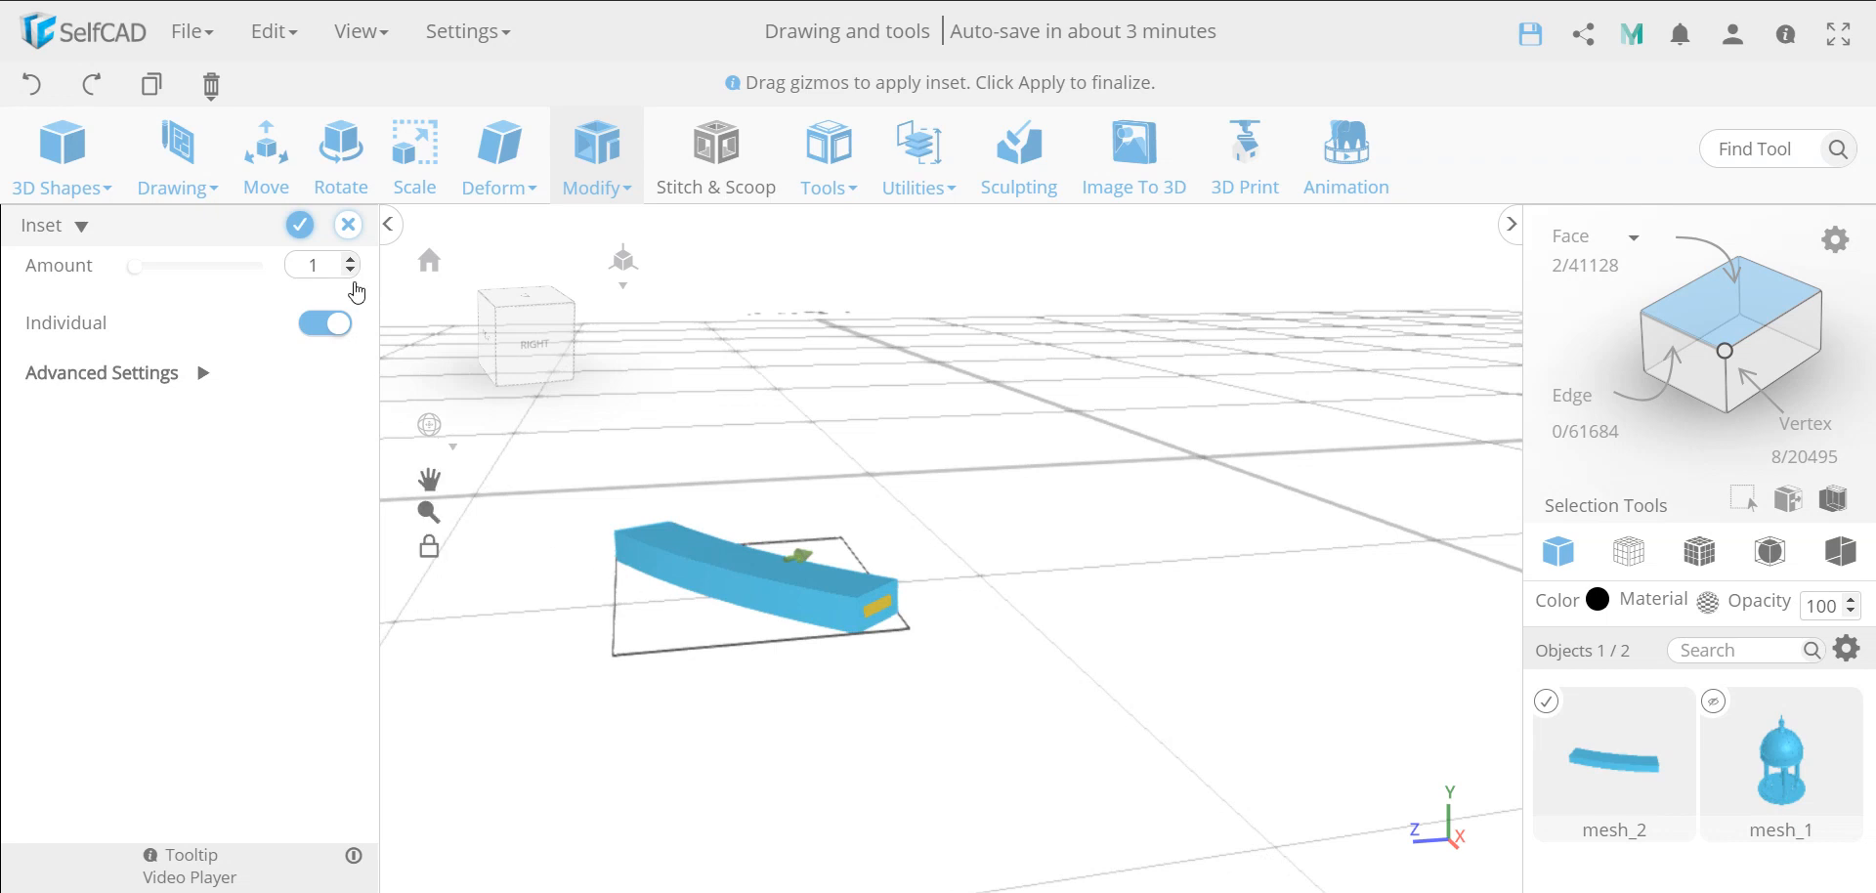
pyautogui.click(300, 227)
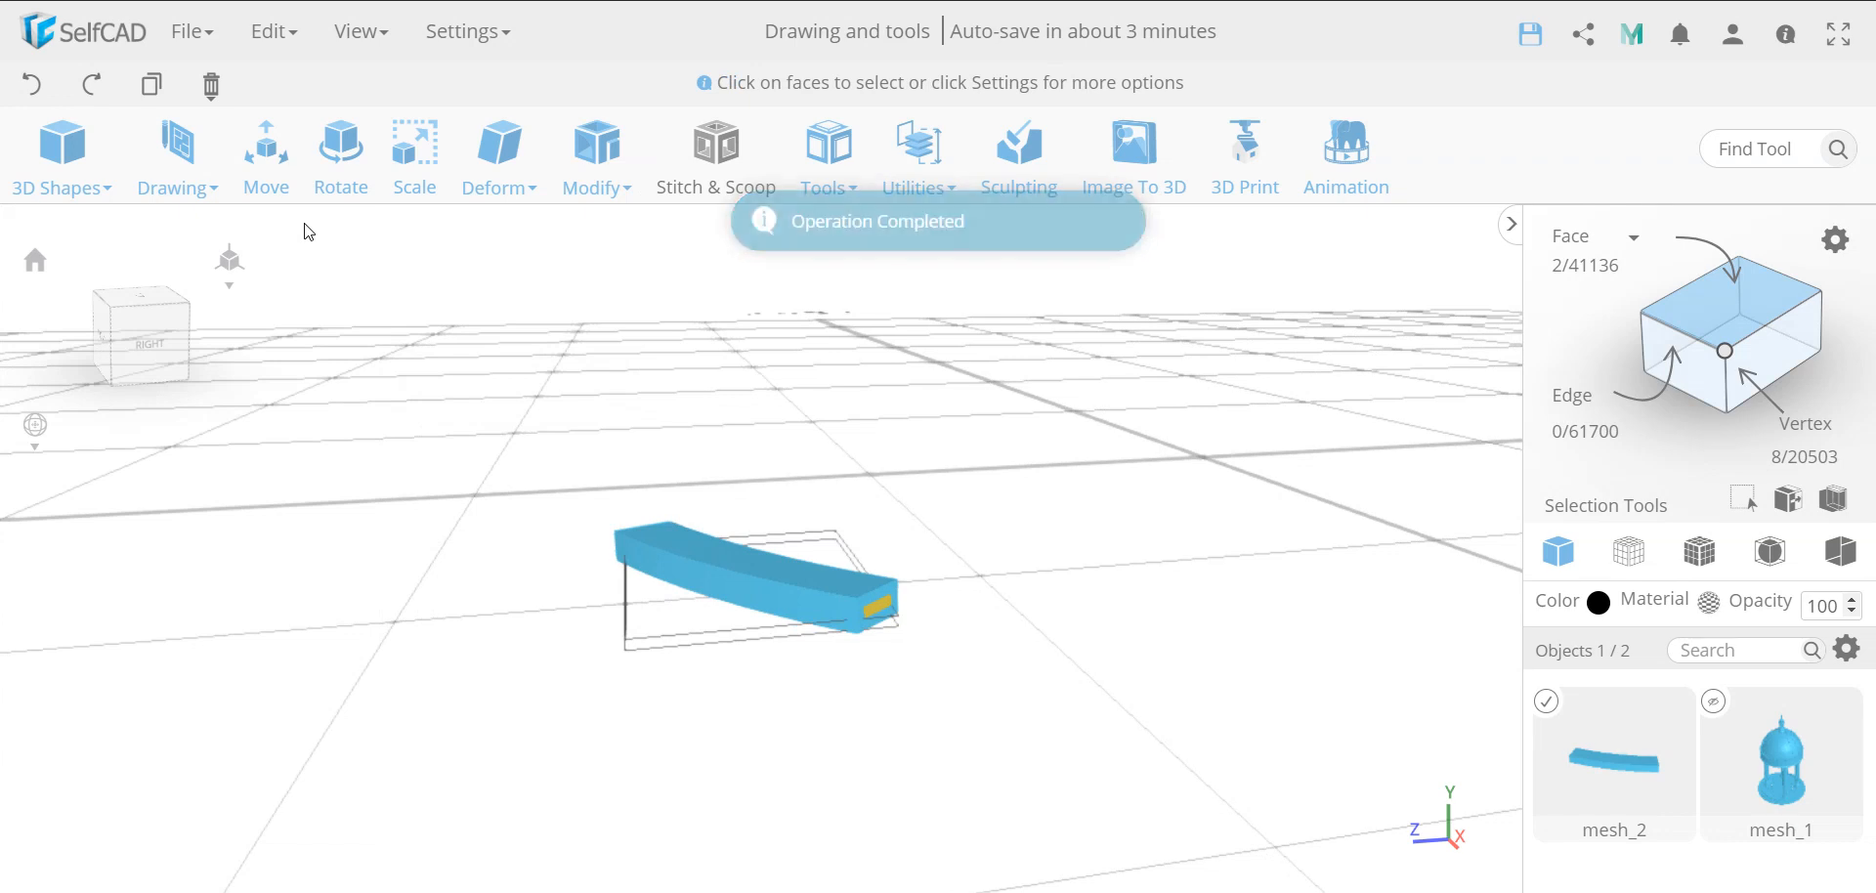
# Scale the inset end faces outward along the block to about X 33.71 and Z 24.6, with Local Transformation and Symmetry enabled
pyautogui.click(421, 156)
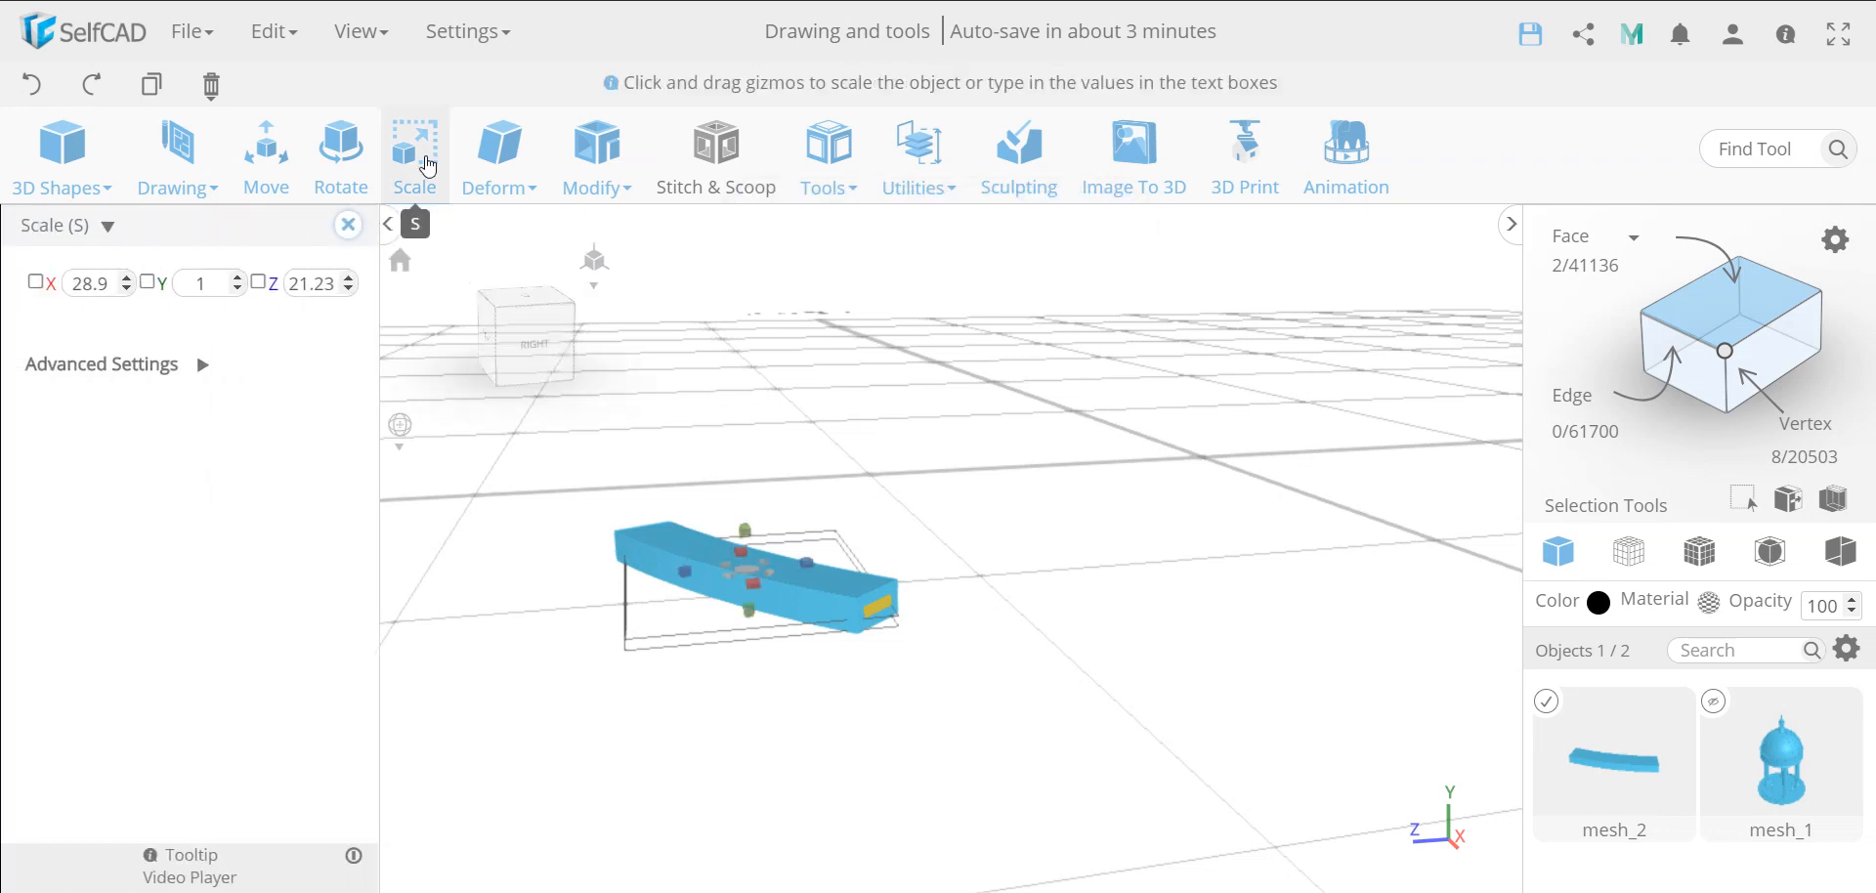
pyautogui.click(203, 367)
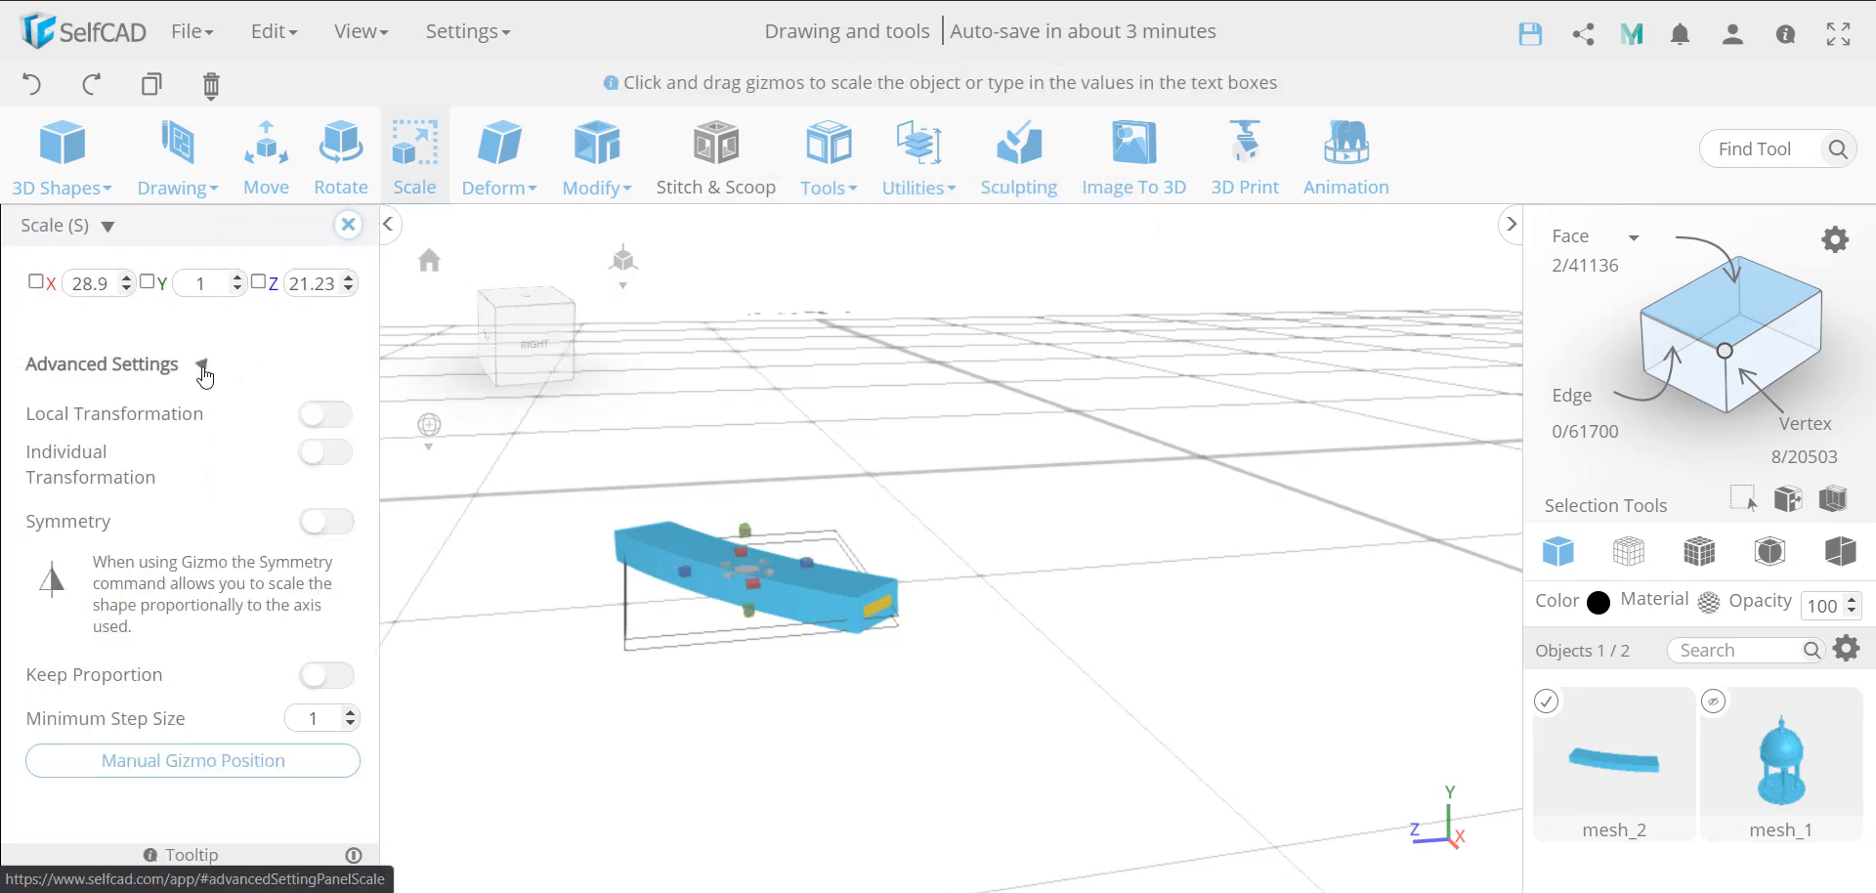
pyautogui.click(333, 418)
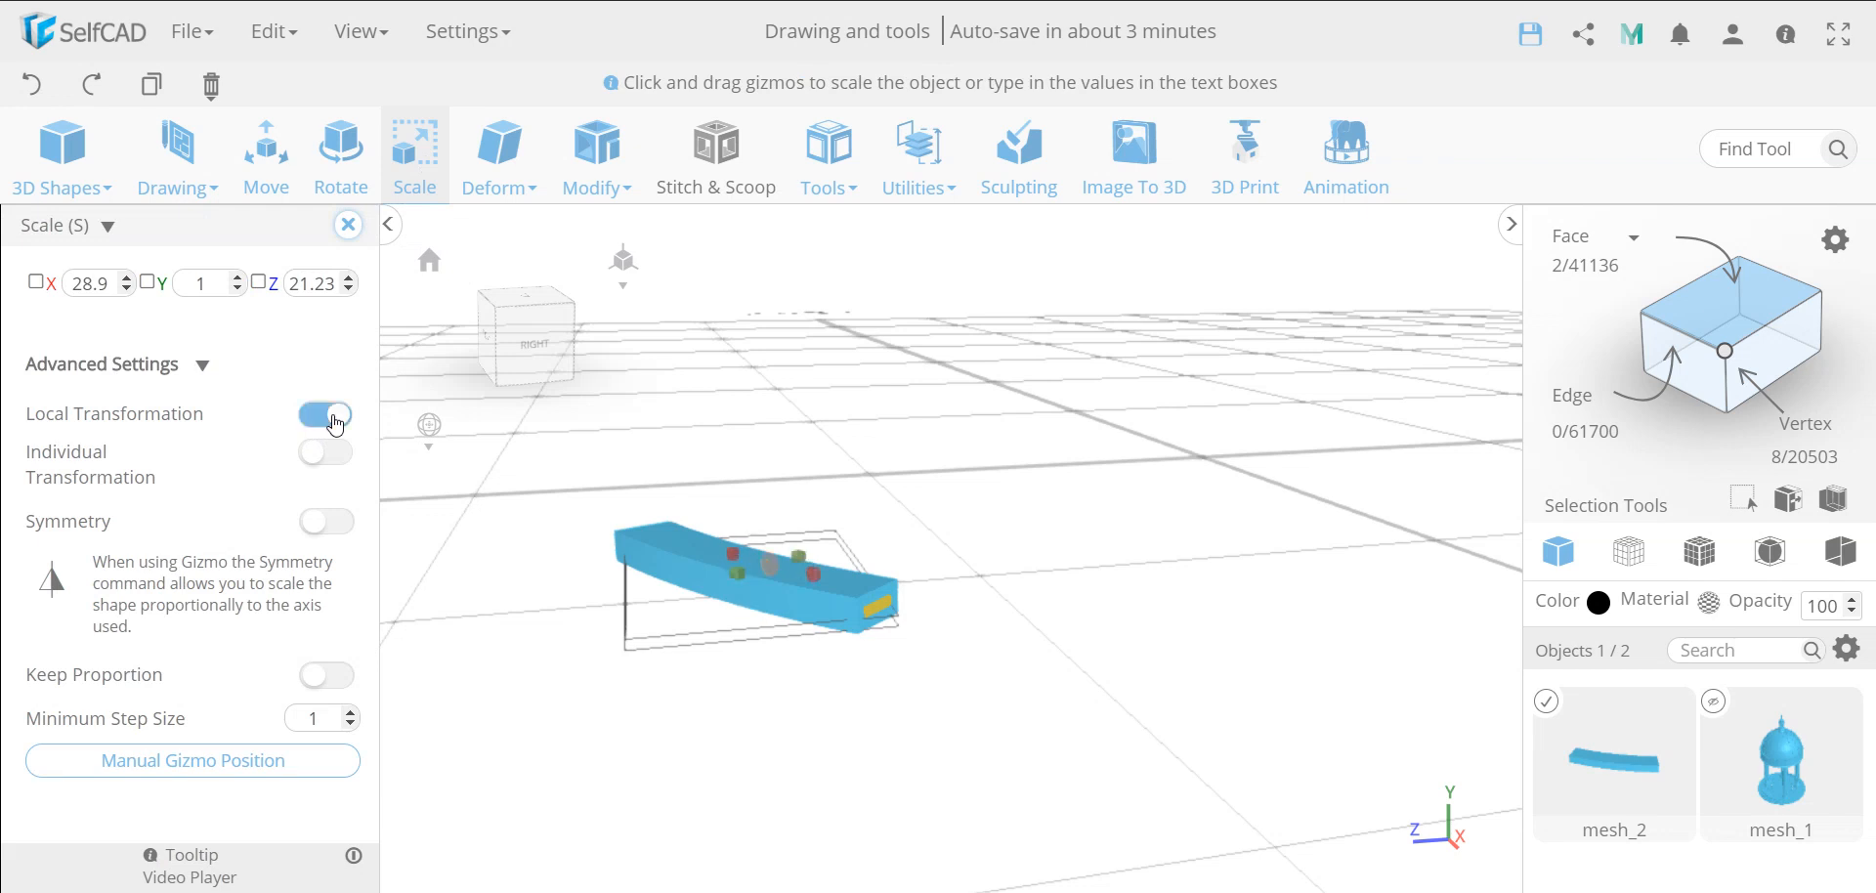
pyautogui.click(333, 522)
pyautogui.moveTo(809, 572); pyautogui.dragTo(860, 595)
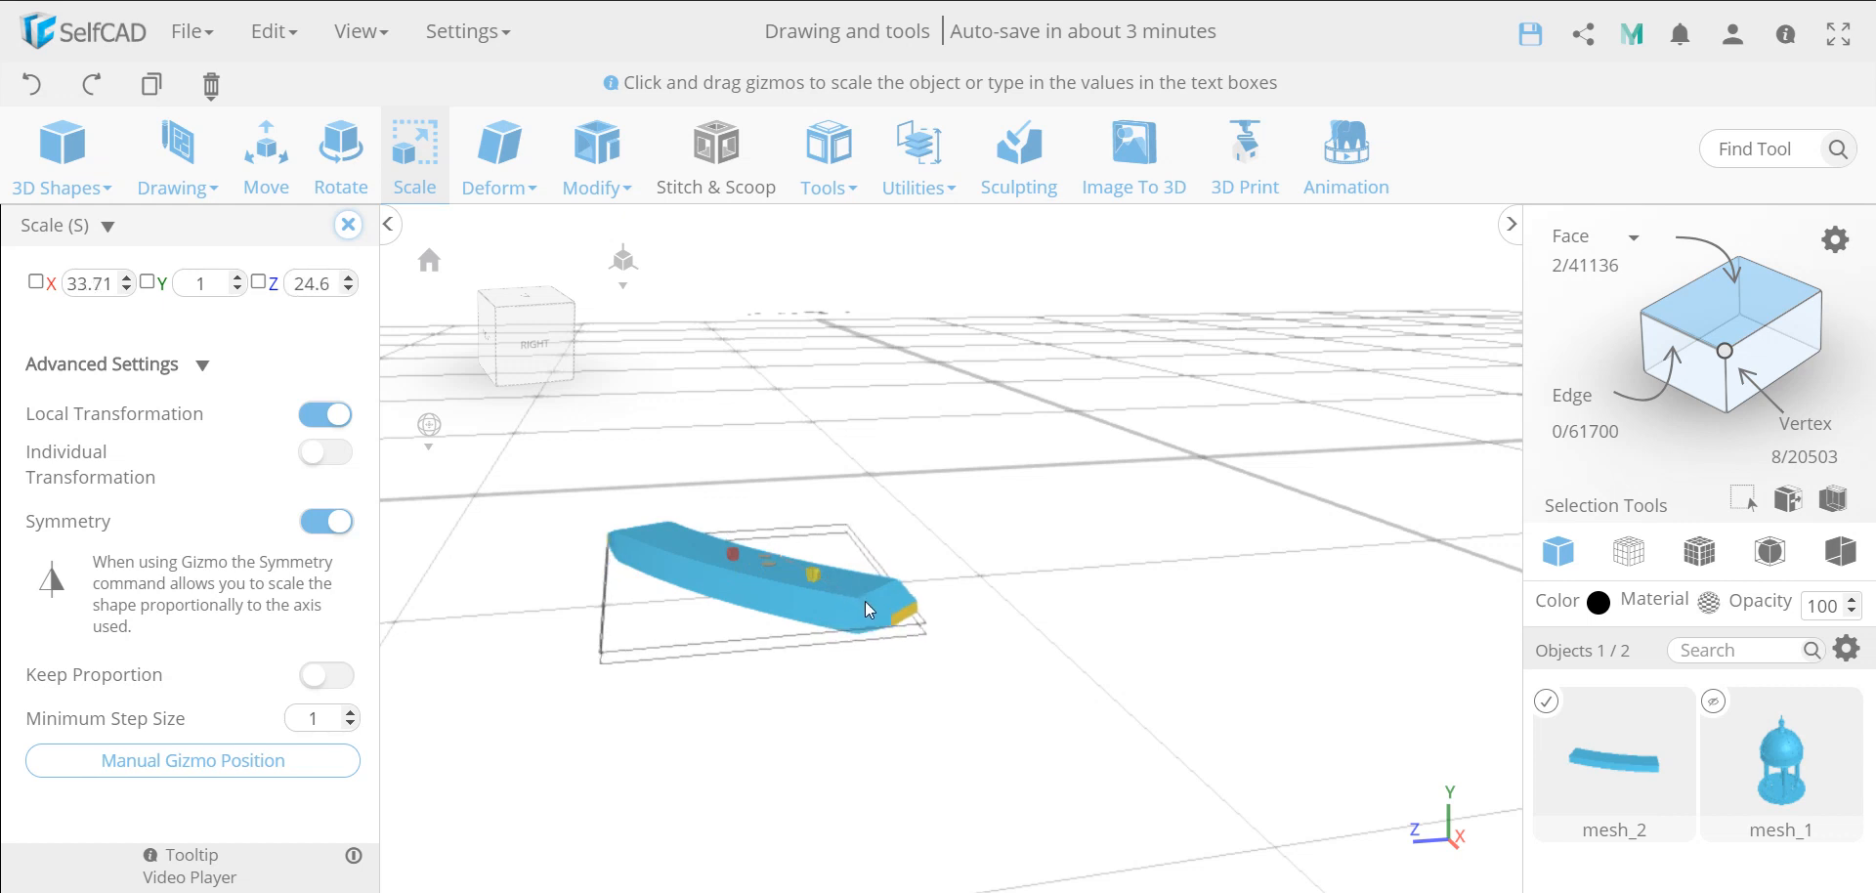
pyautogui.moveTo(865, 600); pyautogui.dragTo(865, 601)
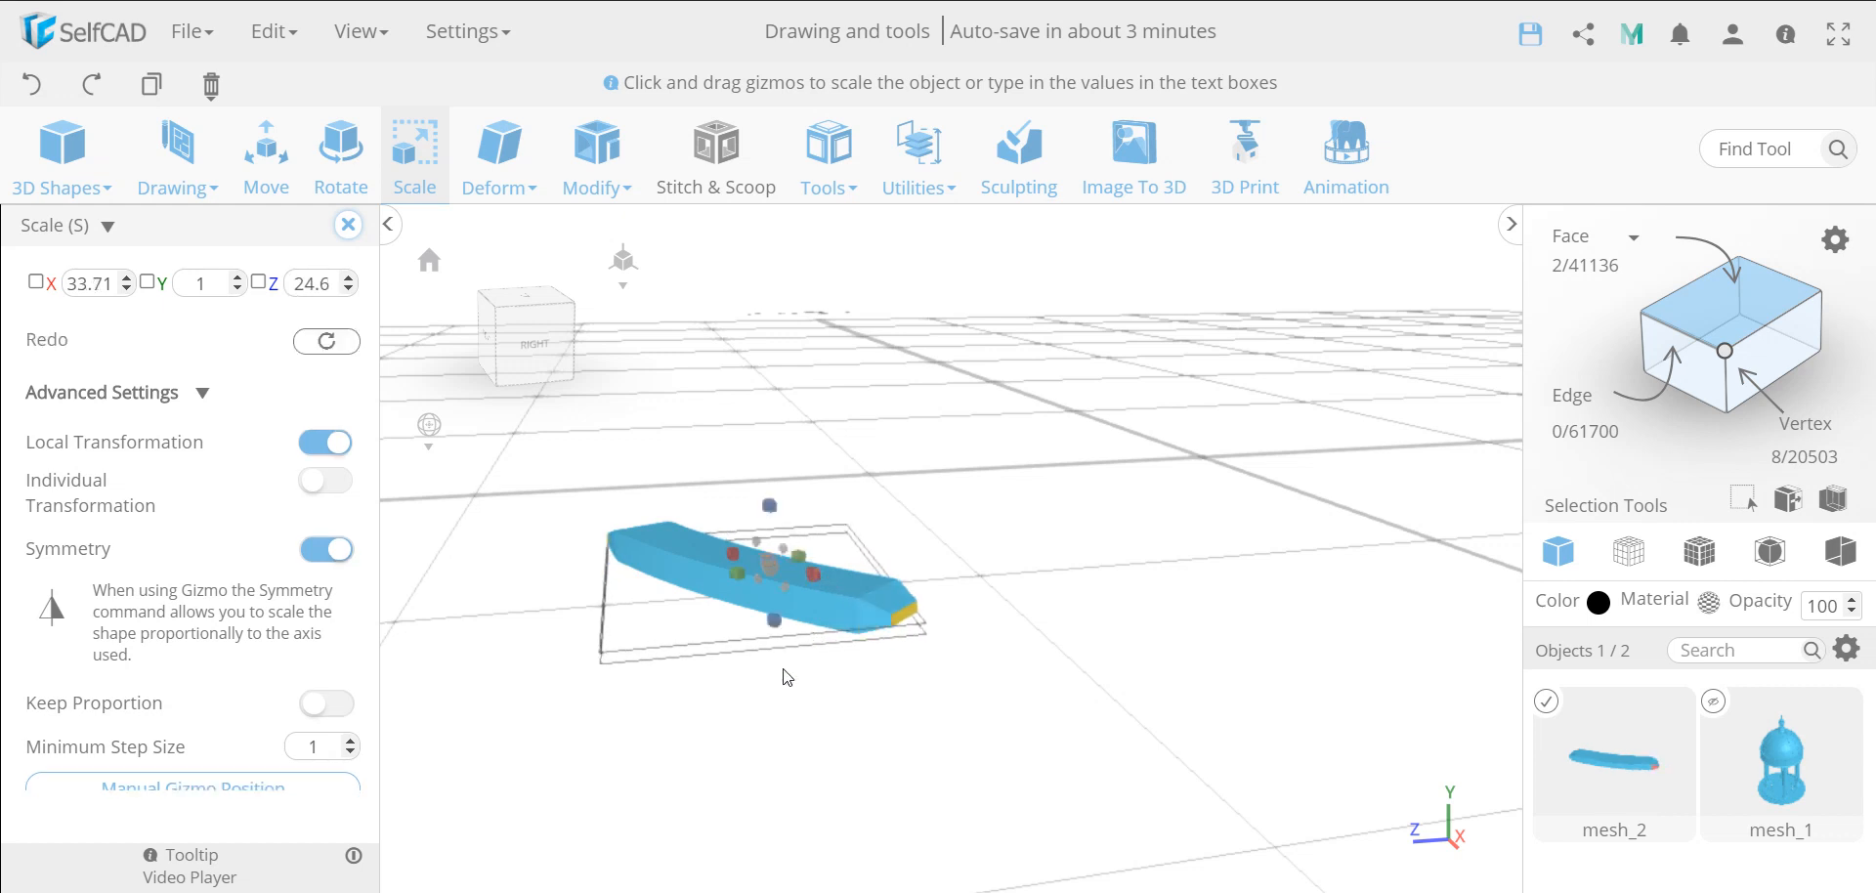
pyautogui.click(347, 231)
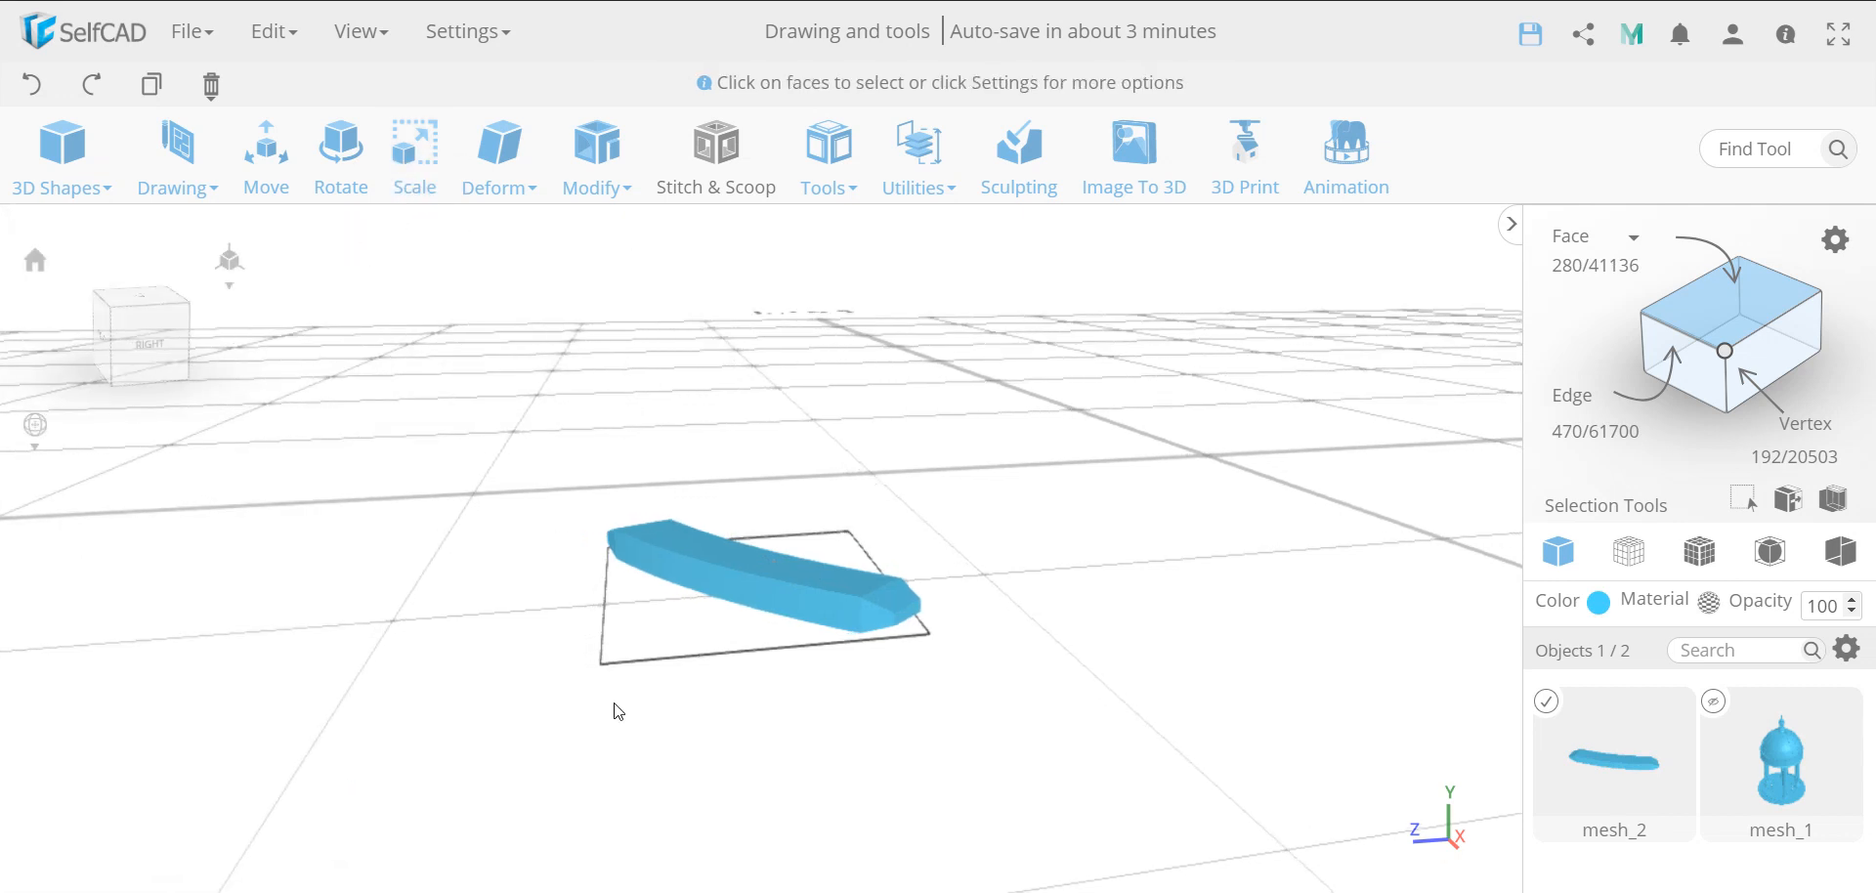
# Create 15 copies of the stone block around the circle using Copy Offsets with the Pivot option
pyautogui.moveTo(618, 711); pyautogui.dragTo(673, 718, button='right')
pyautogui.click(825, 186)
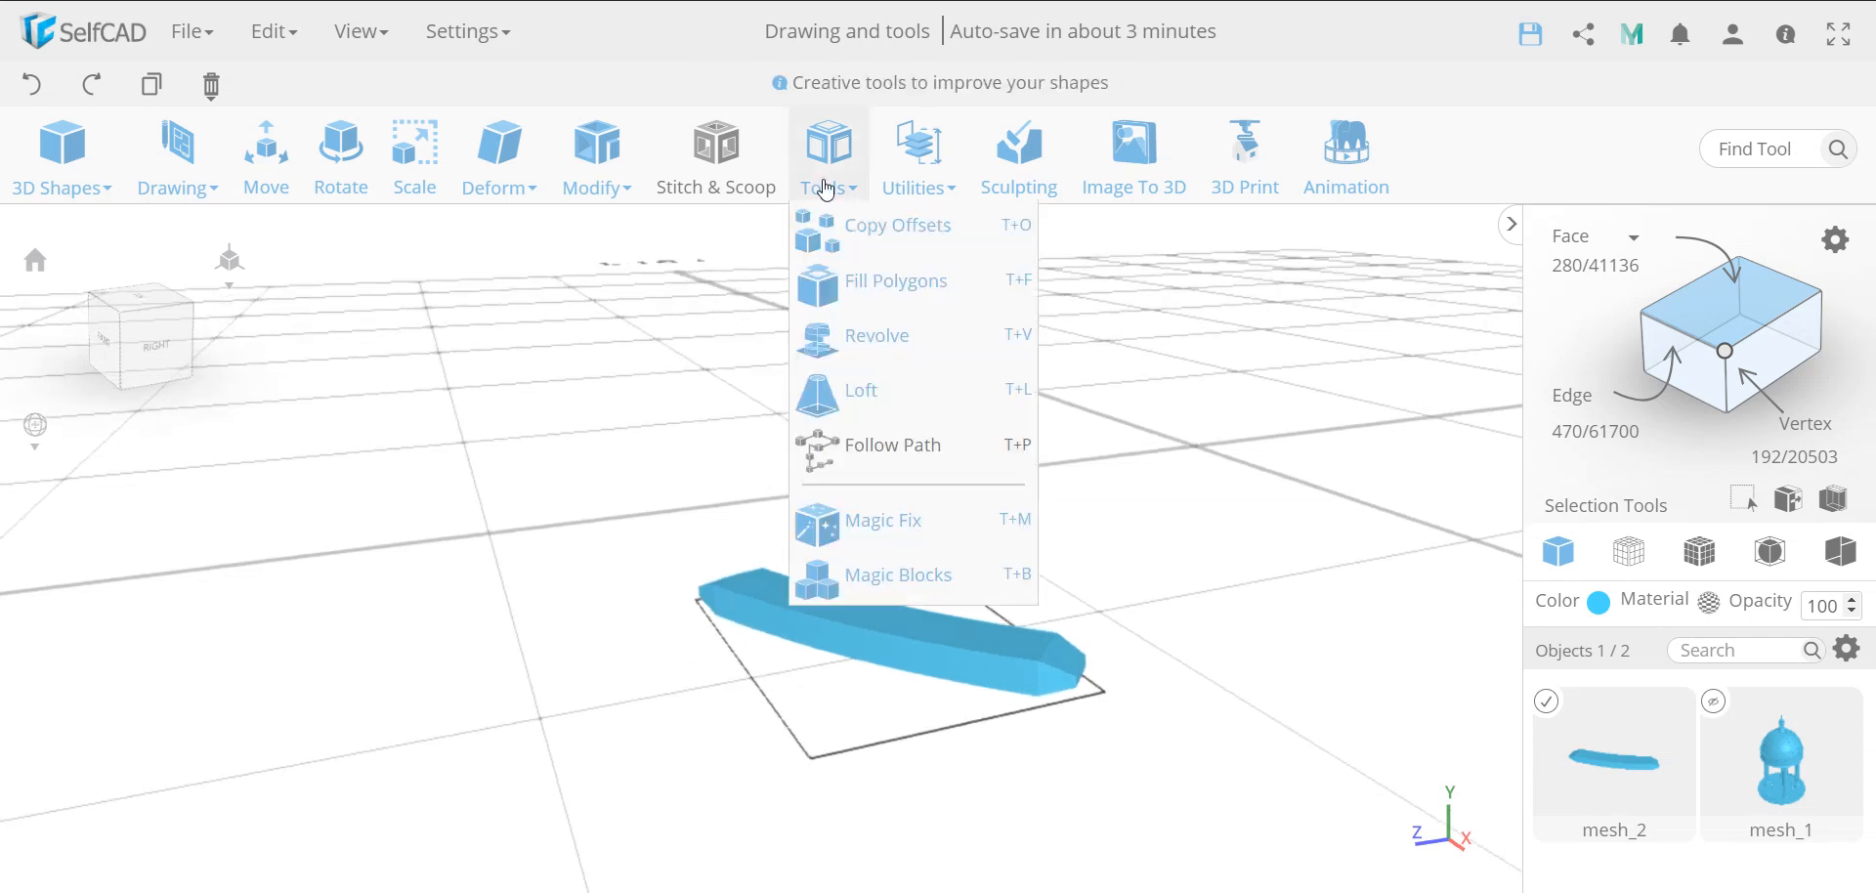
pyautogui.click(898, 235)
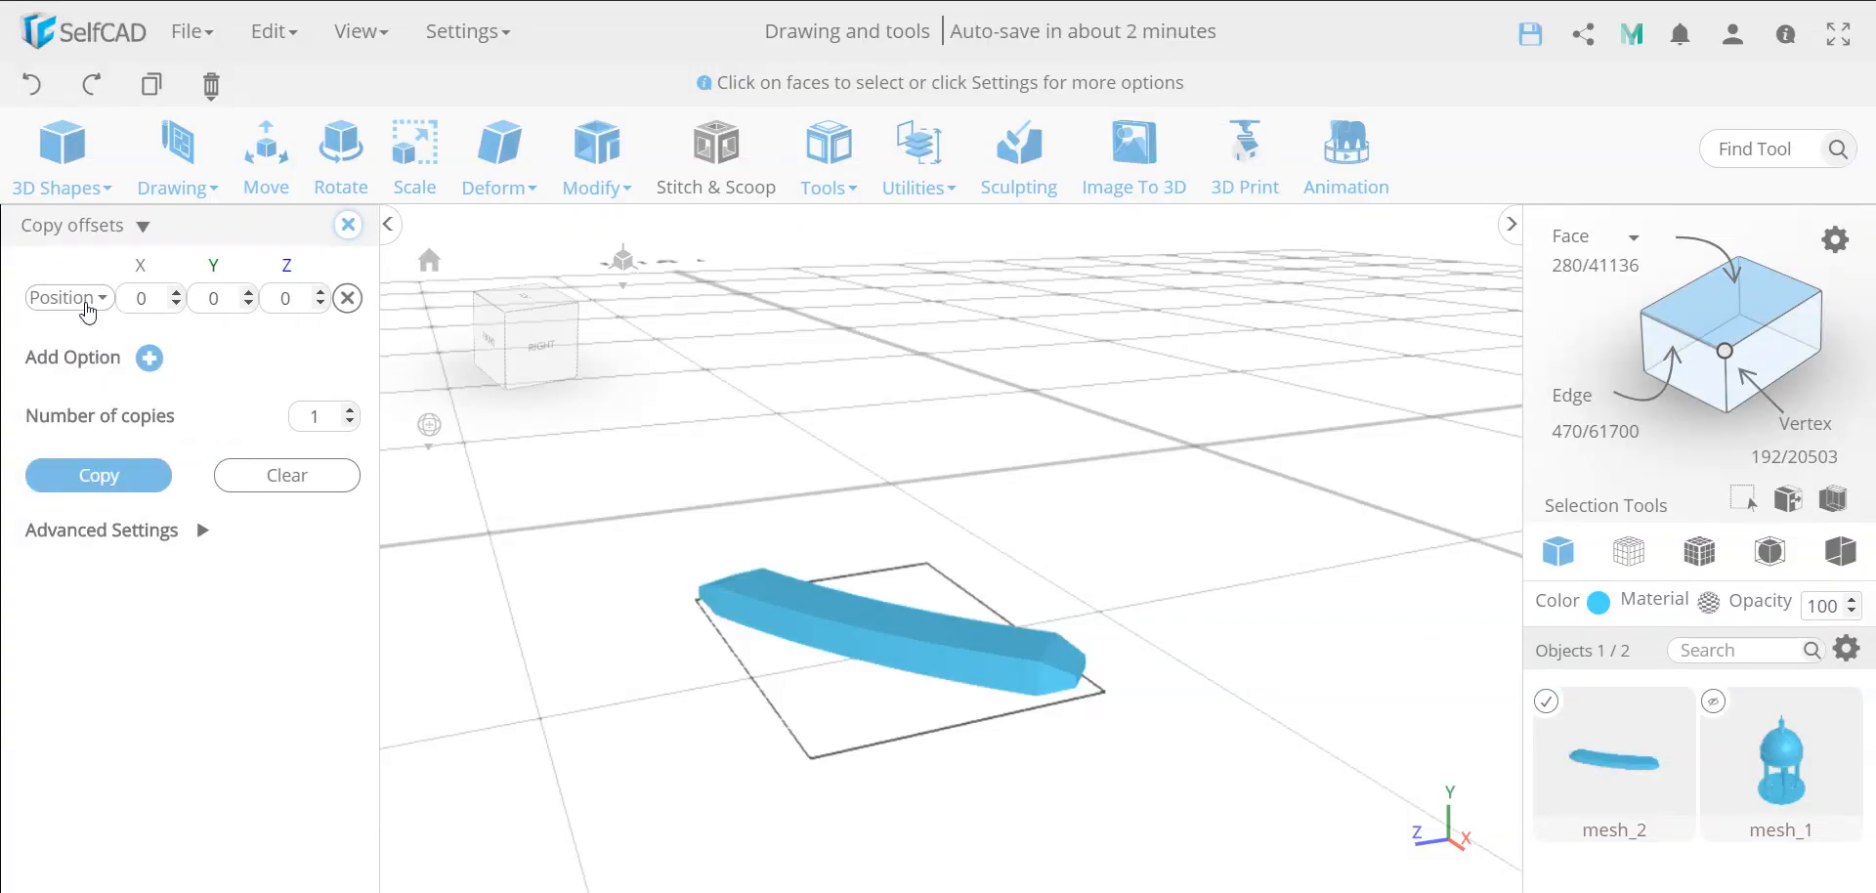
pyautogui.click(88, 301)
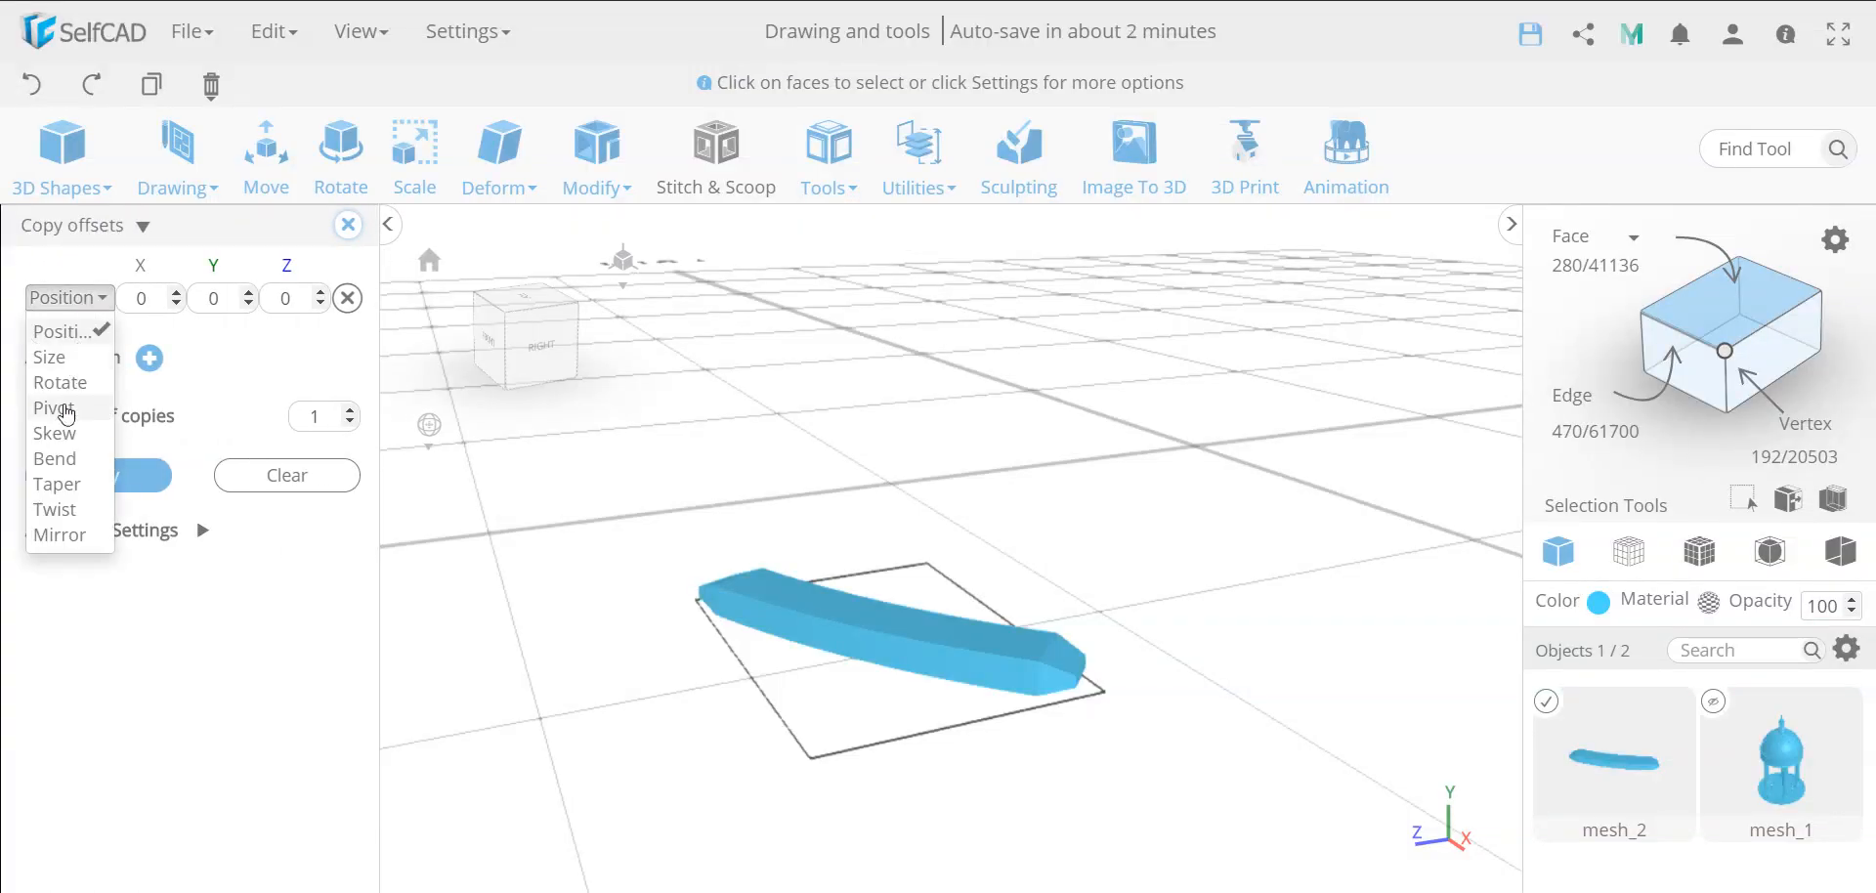
pyautogui.click(66, 409)
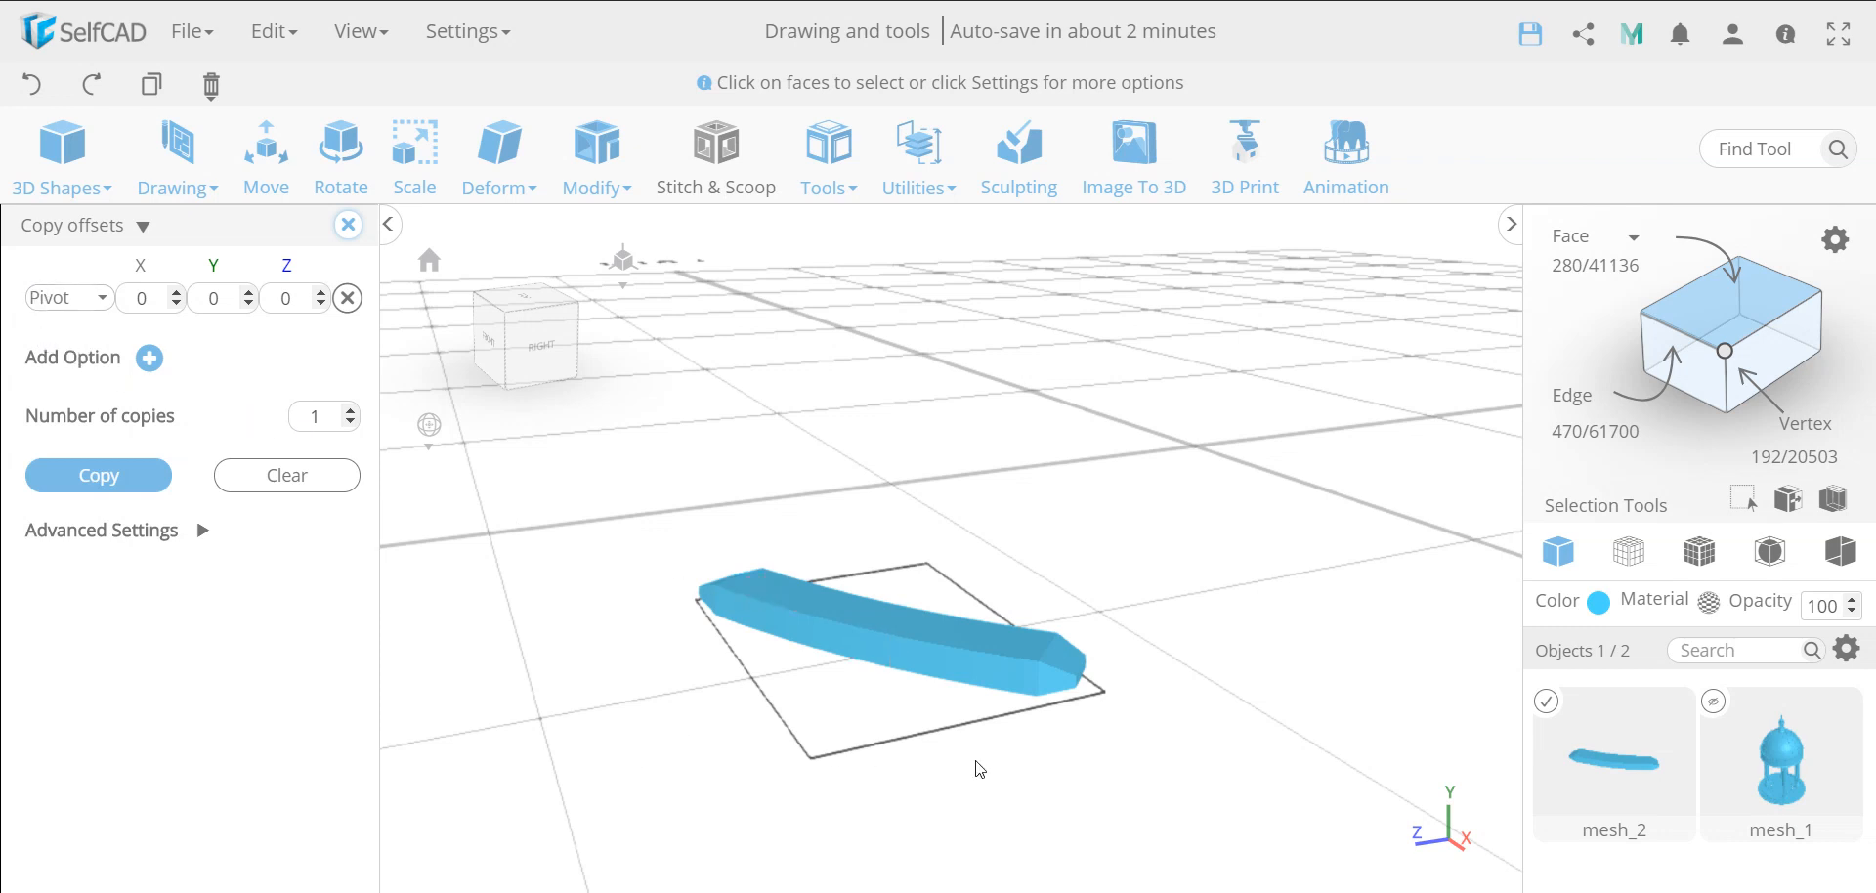
pyautogui.doubleClick(314, 421)
pyautogui.write('4')
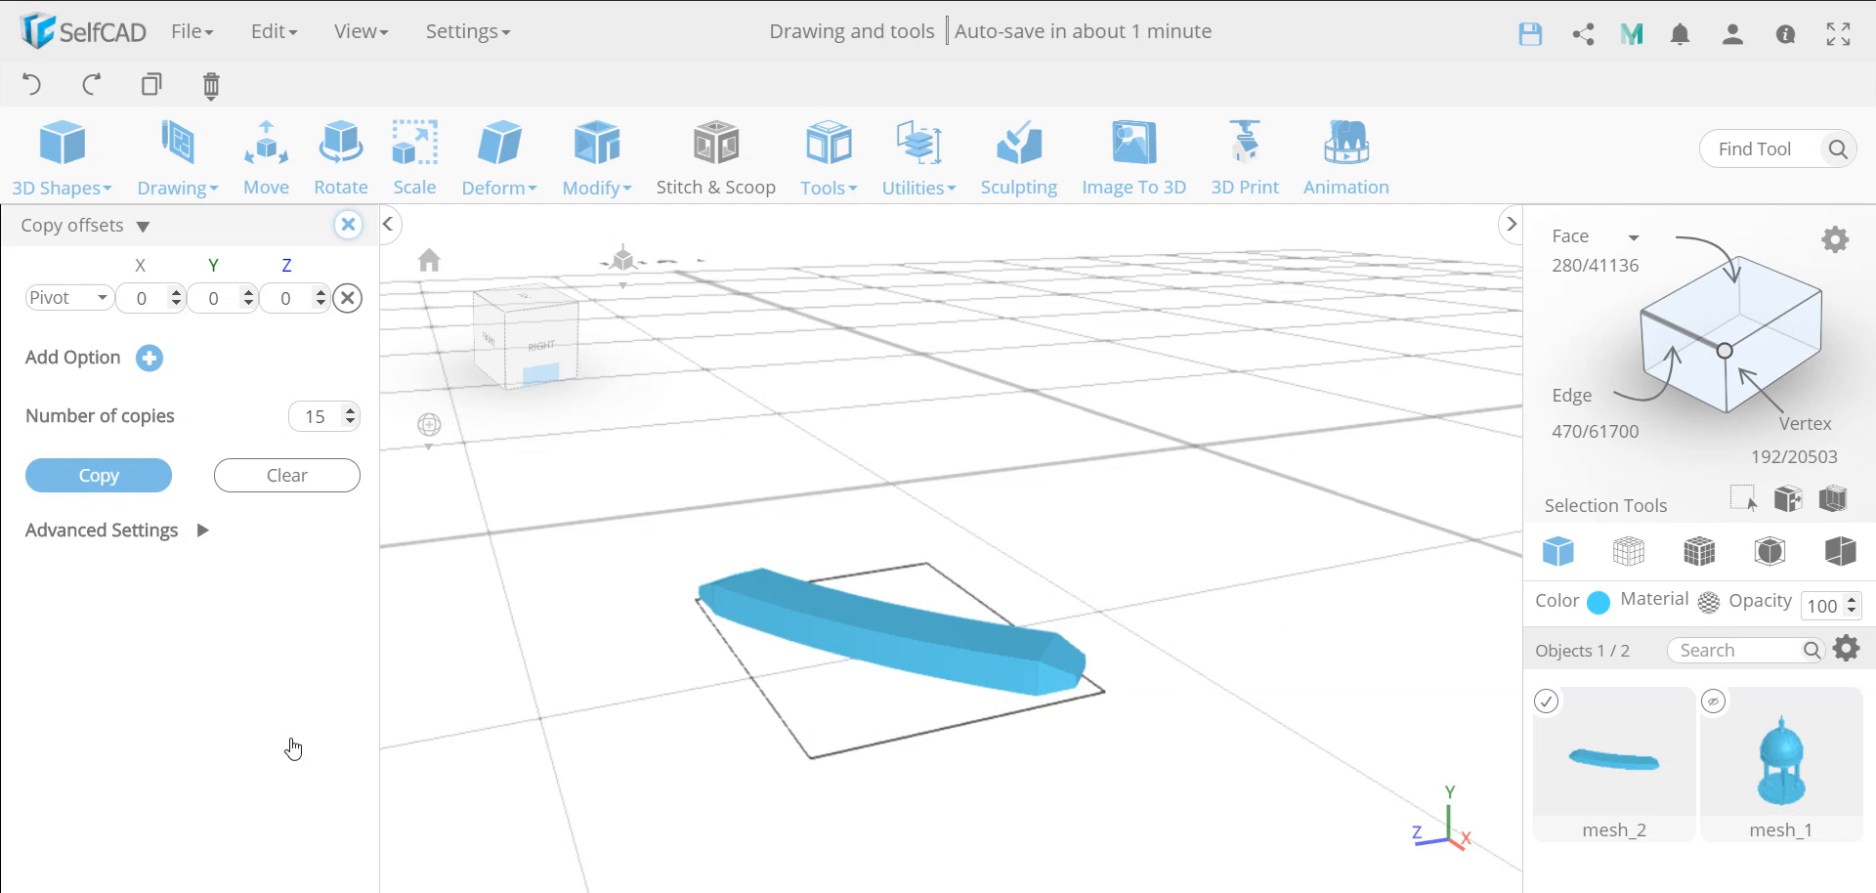
pyautogui.click(100, 476)
pyautogui.click(102, 476)
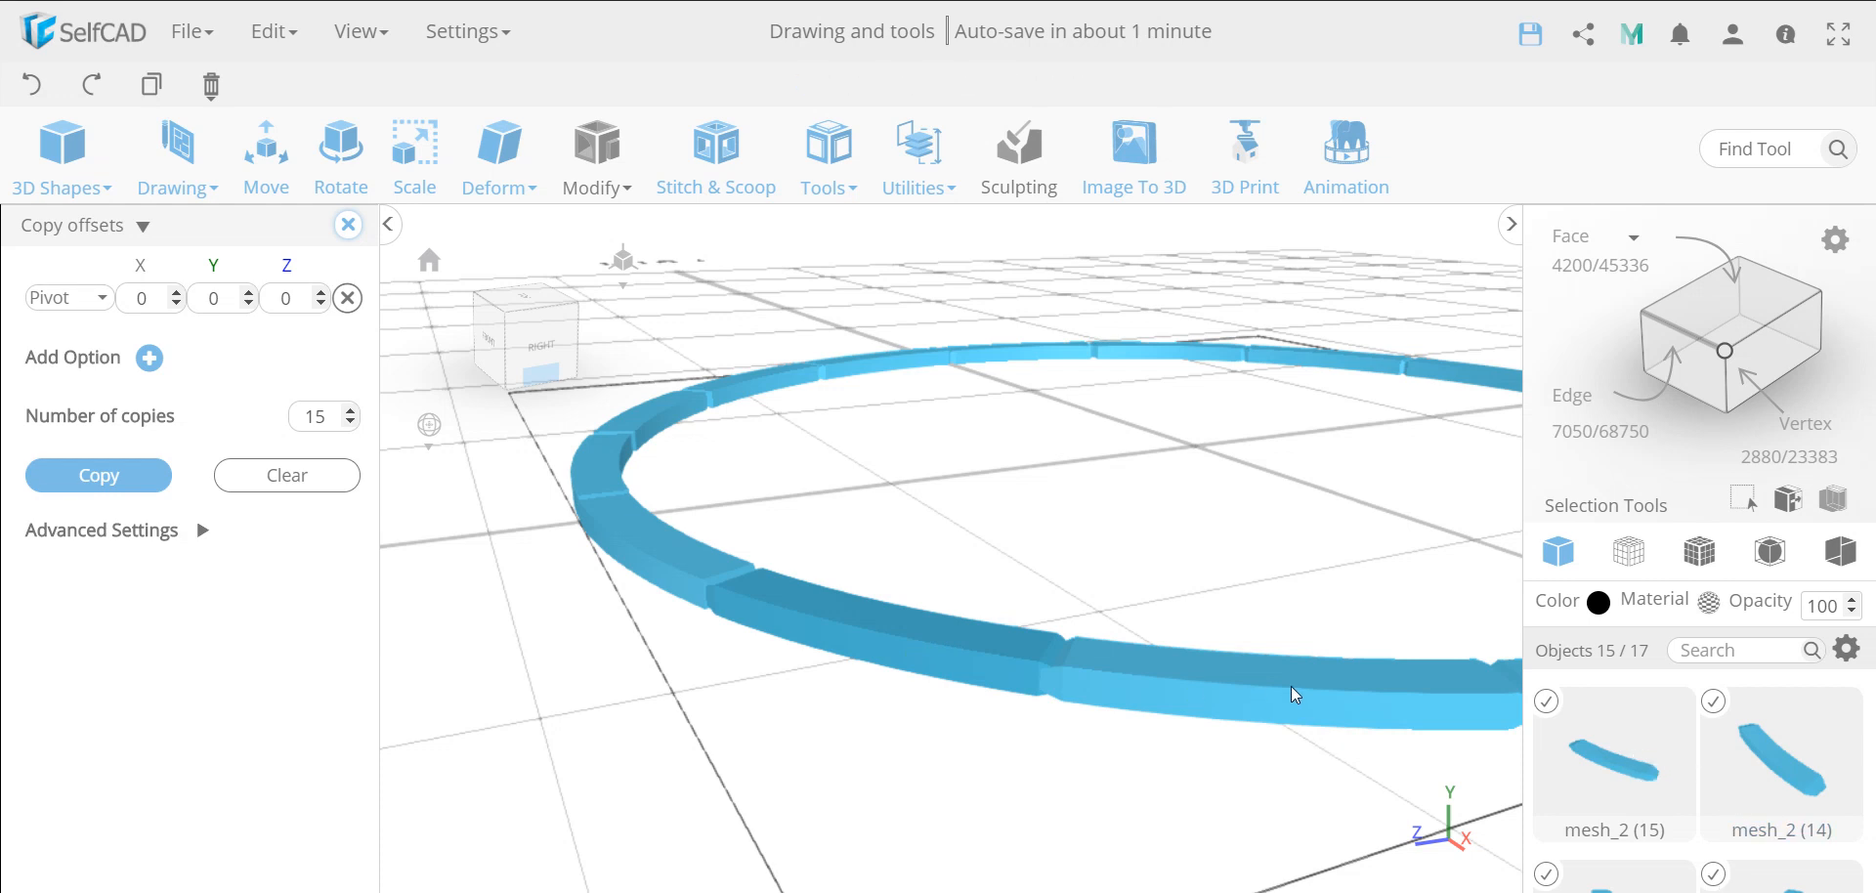
# Add the original stone to the selected copies and merge all the blocks into one ring with a Union, finishing Copy Offsets
pyautogui.click(831, 618)
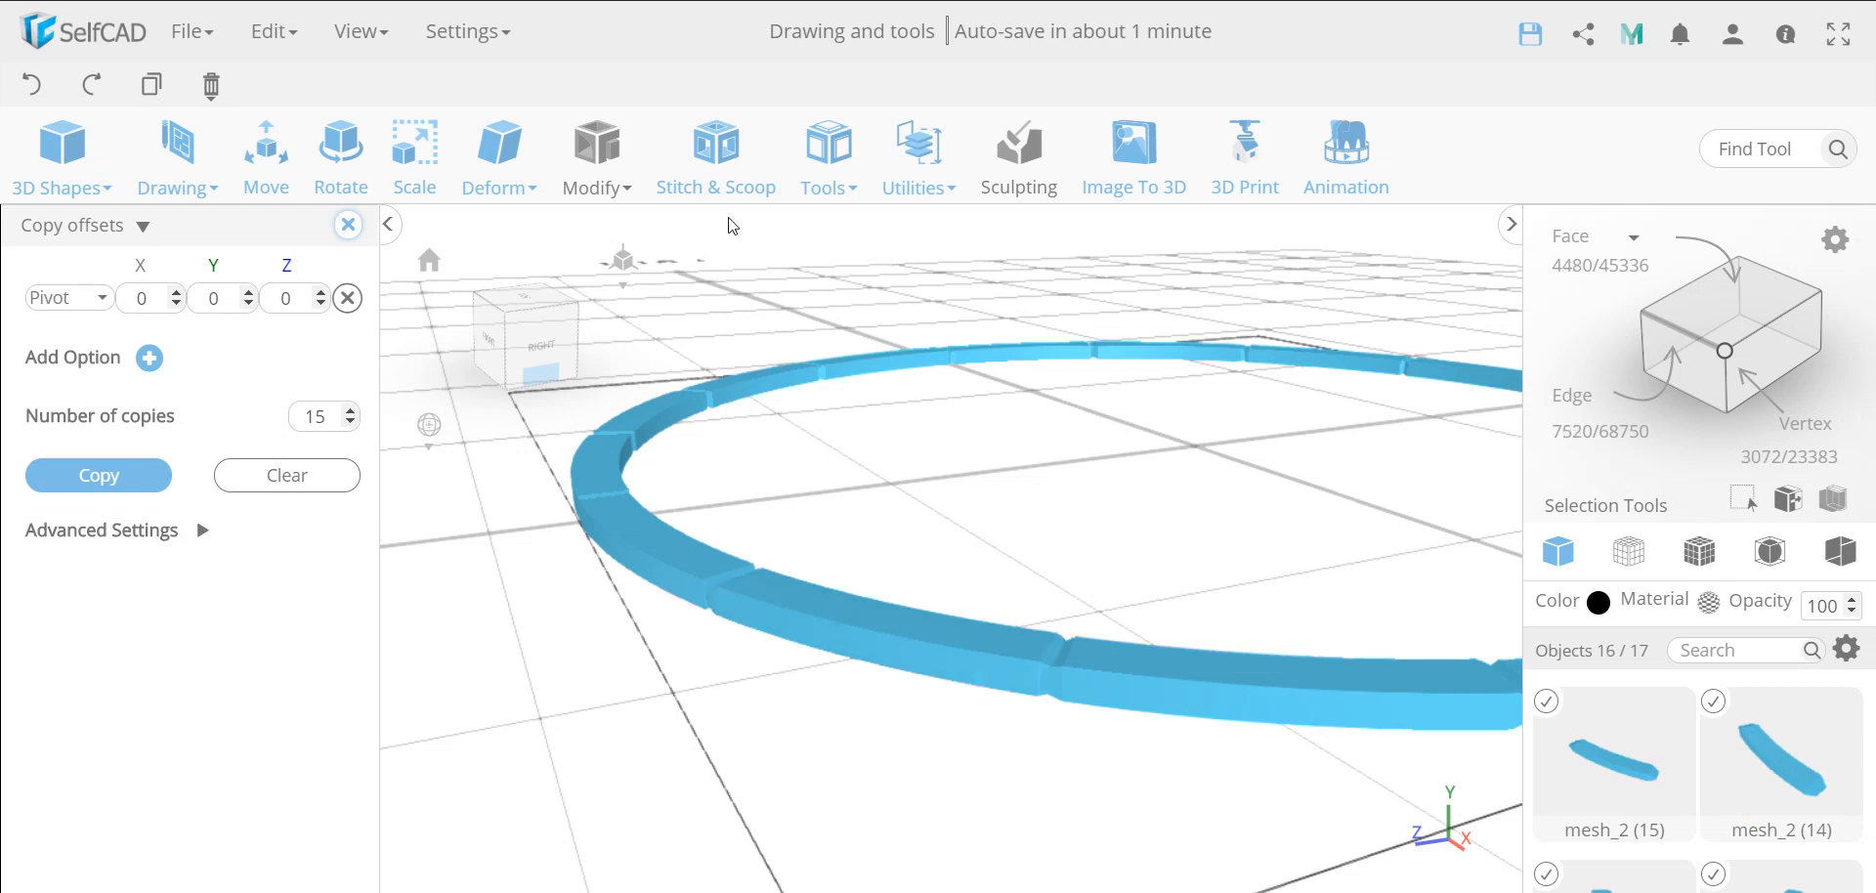
pyautogui.click(716, 152)
pyautogui.click(39, 291)
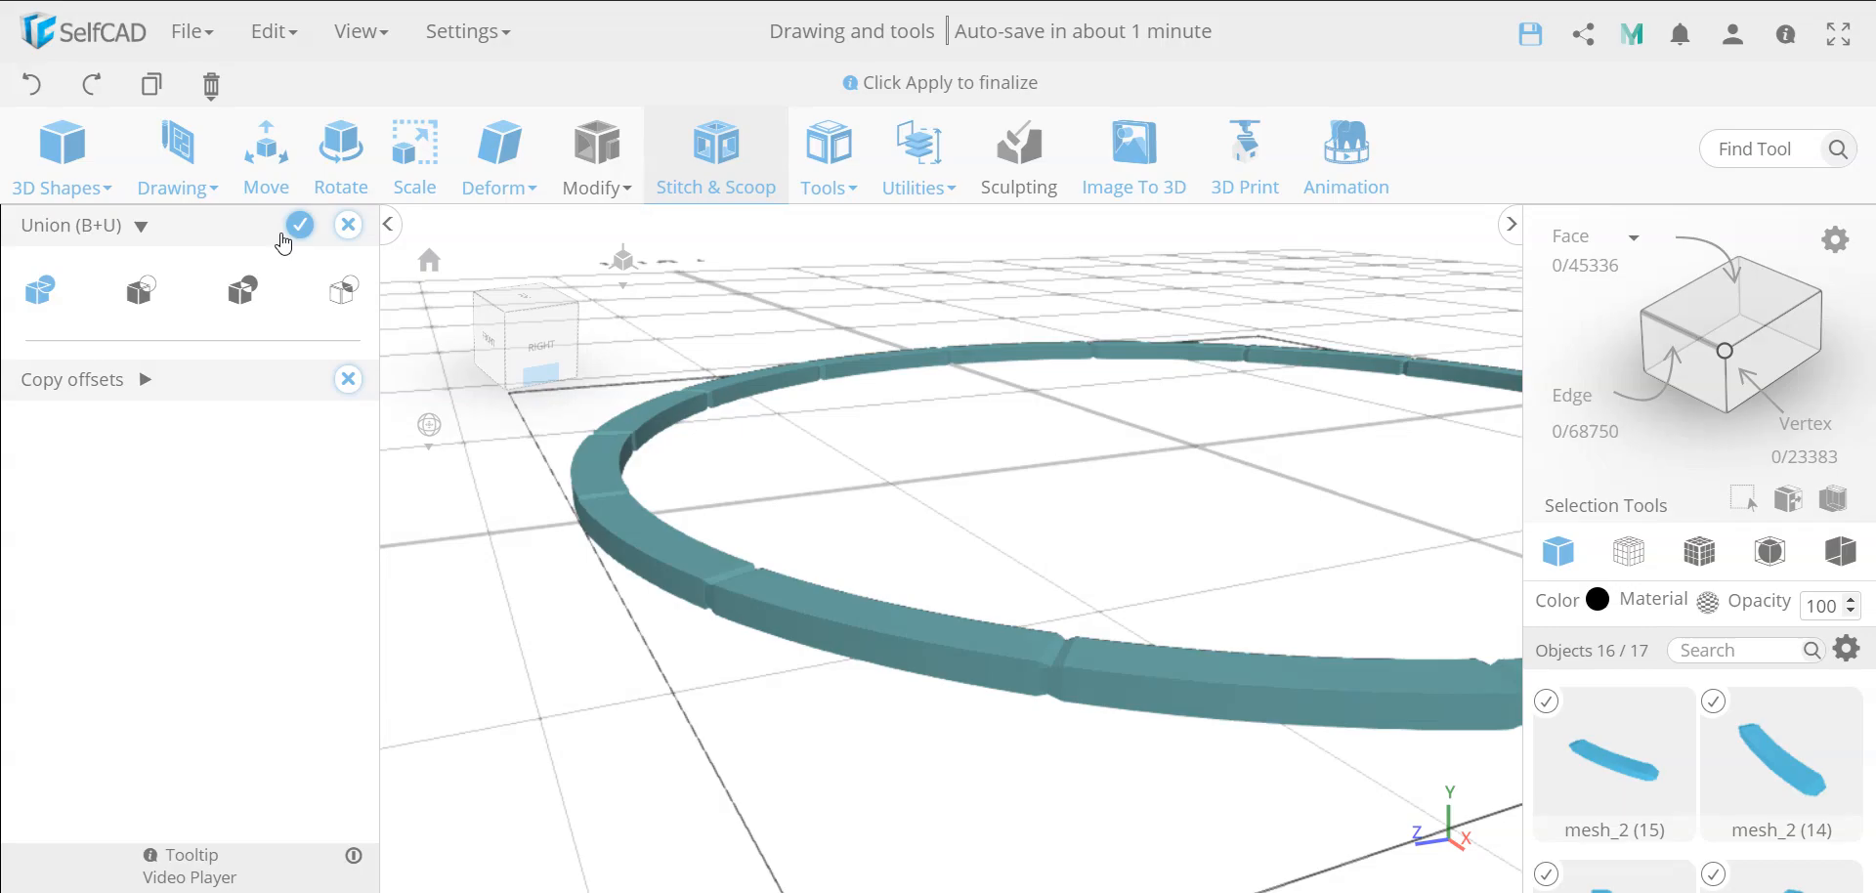
pyautogui.click(293, 231)
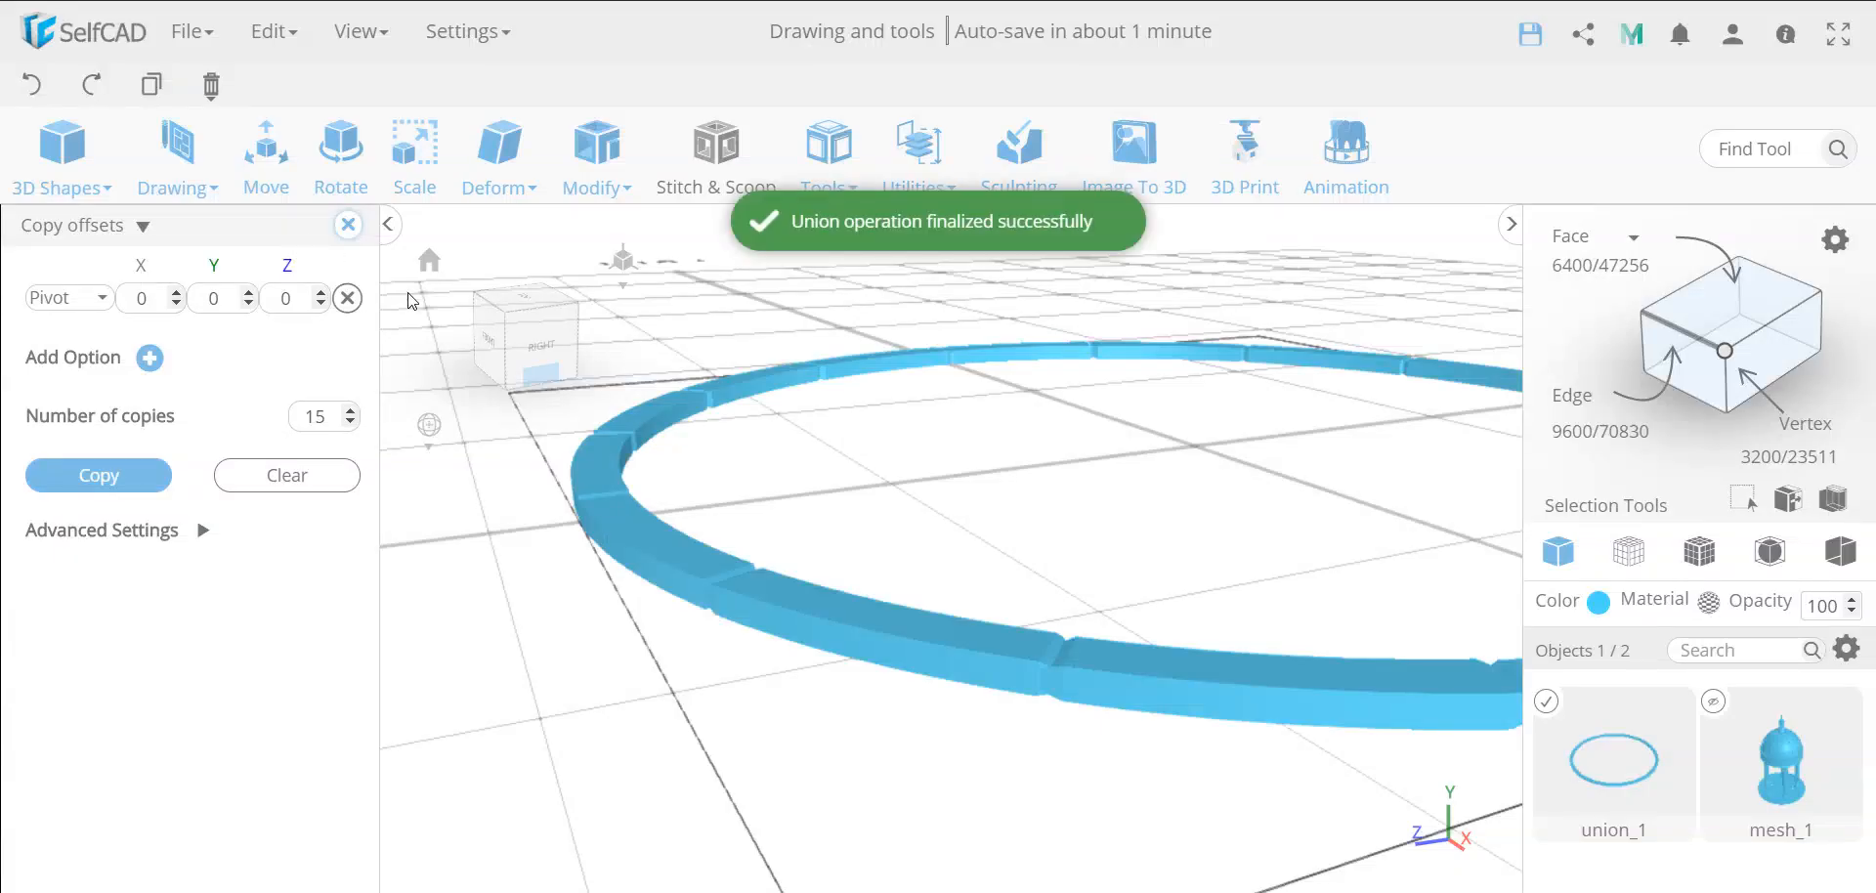
pyautogui.click(347, 225)
pyautogui.scroll(-5, 900, 569)
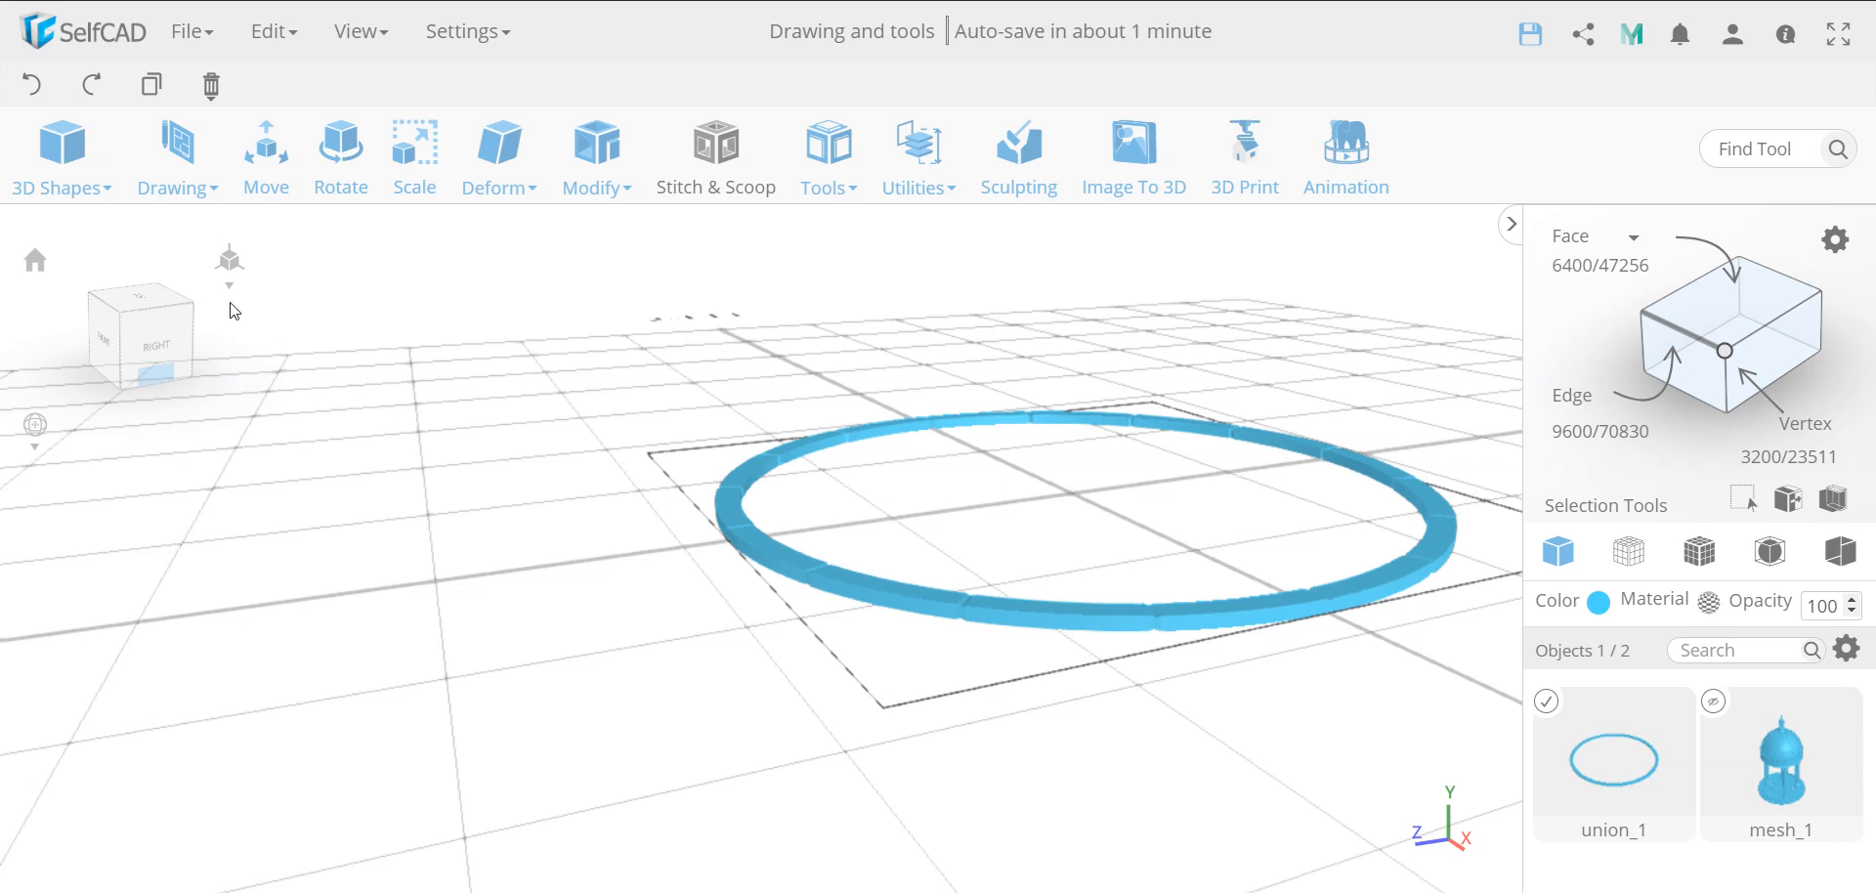
pyautogui.click(153, 86)
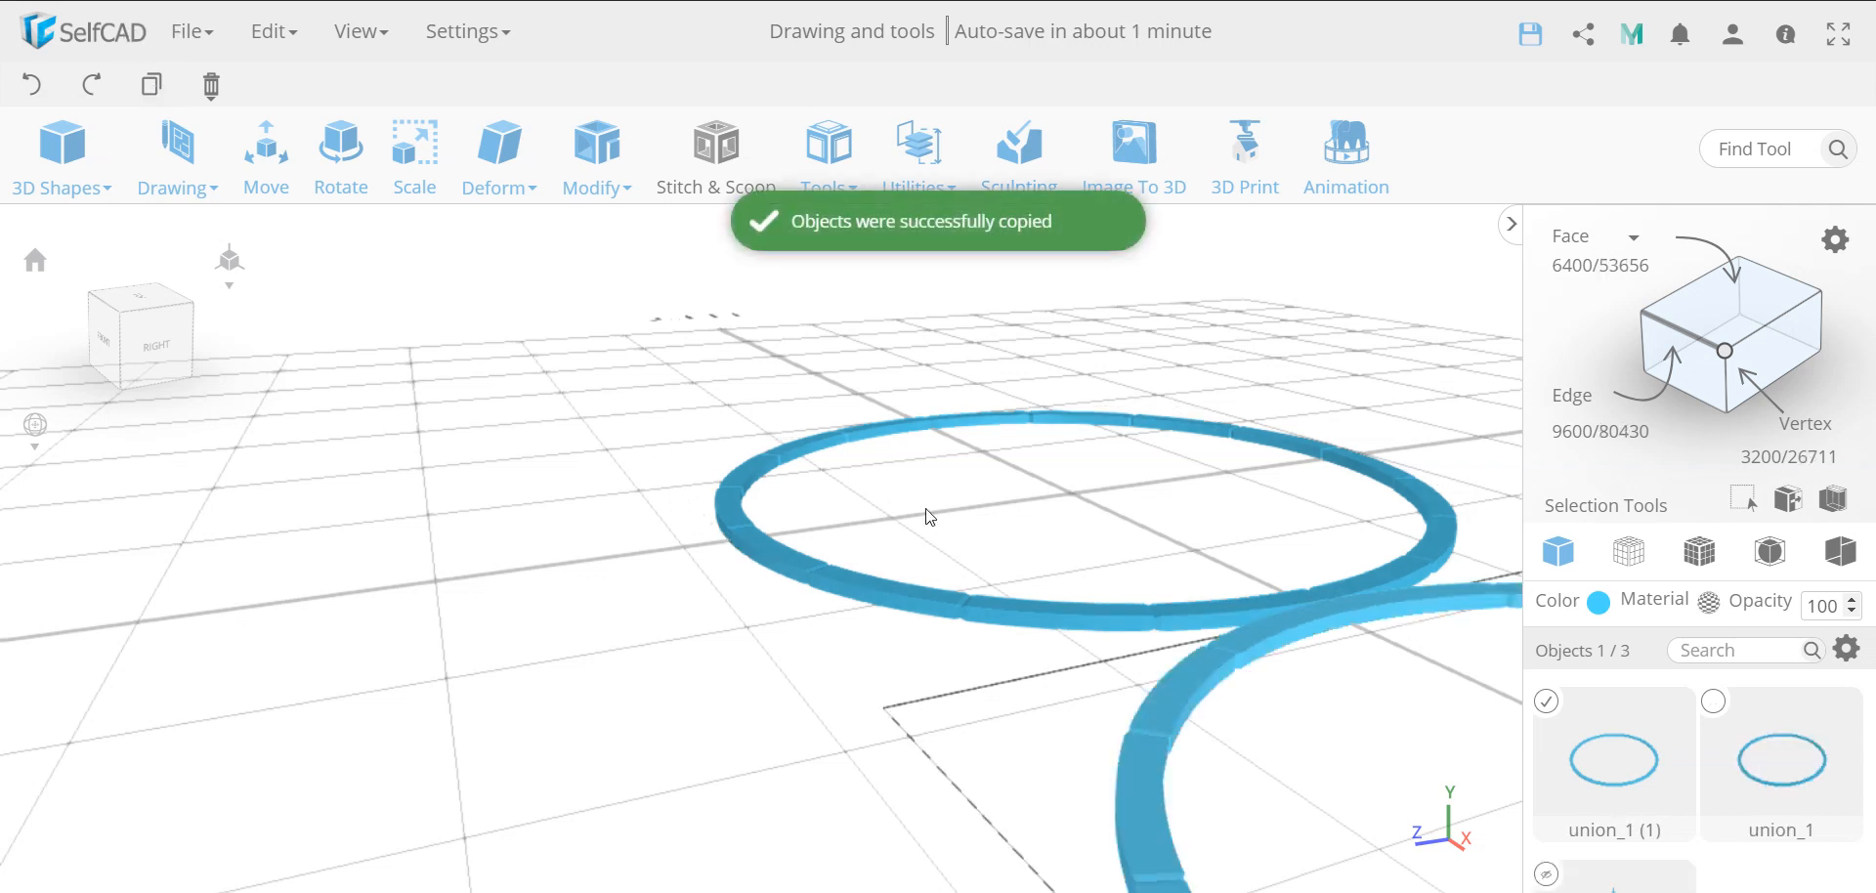
pyautogui.scroll(-4, 929, 513)
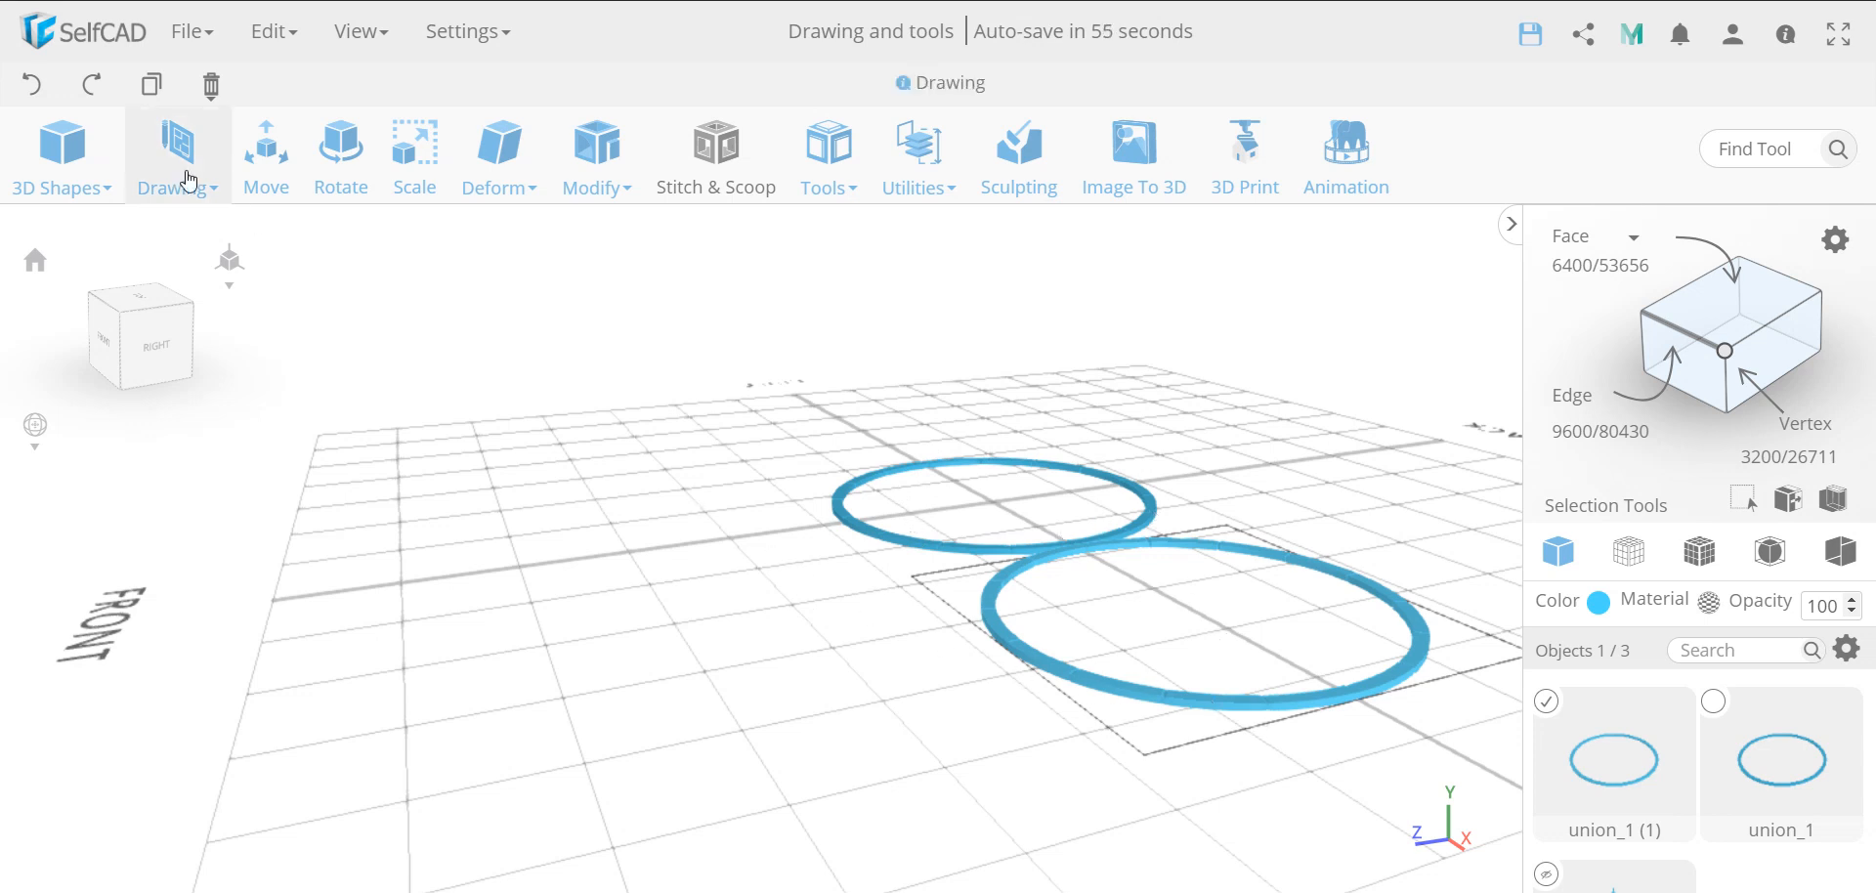
pyautogui.click(31, 86)
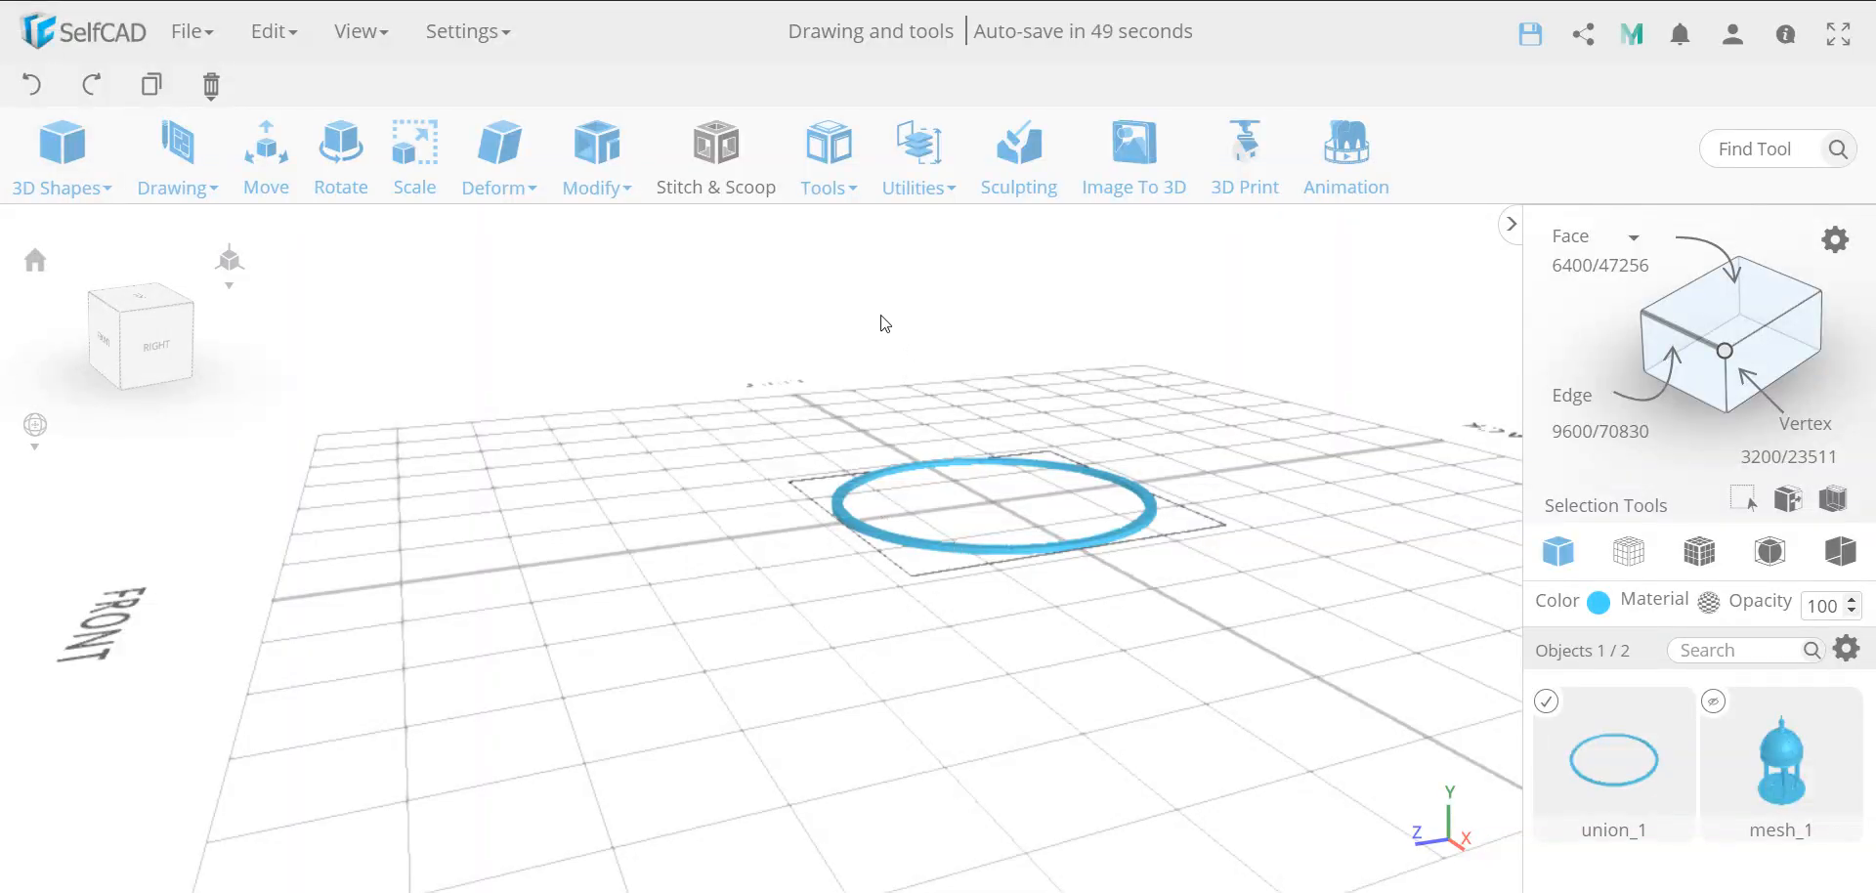
# Create one copy of the stone ring in place with Copy Offsets, keeping the position offset at 0 on all axes
pyautogui.click(829, 156)
pyautogui.click(864, 226)
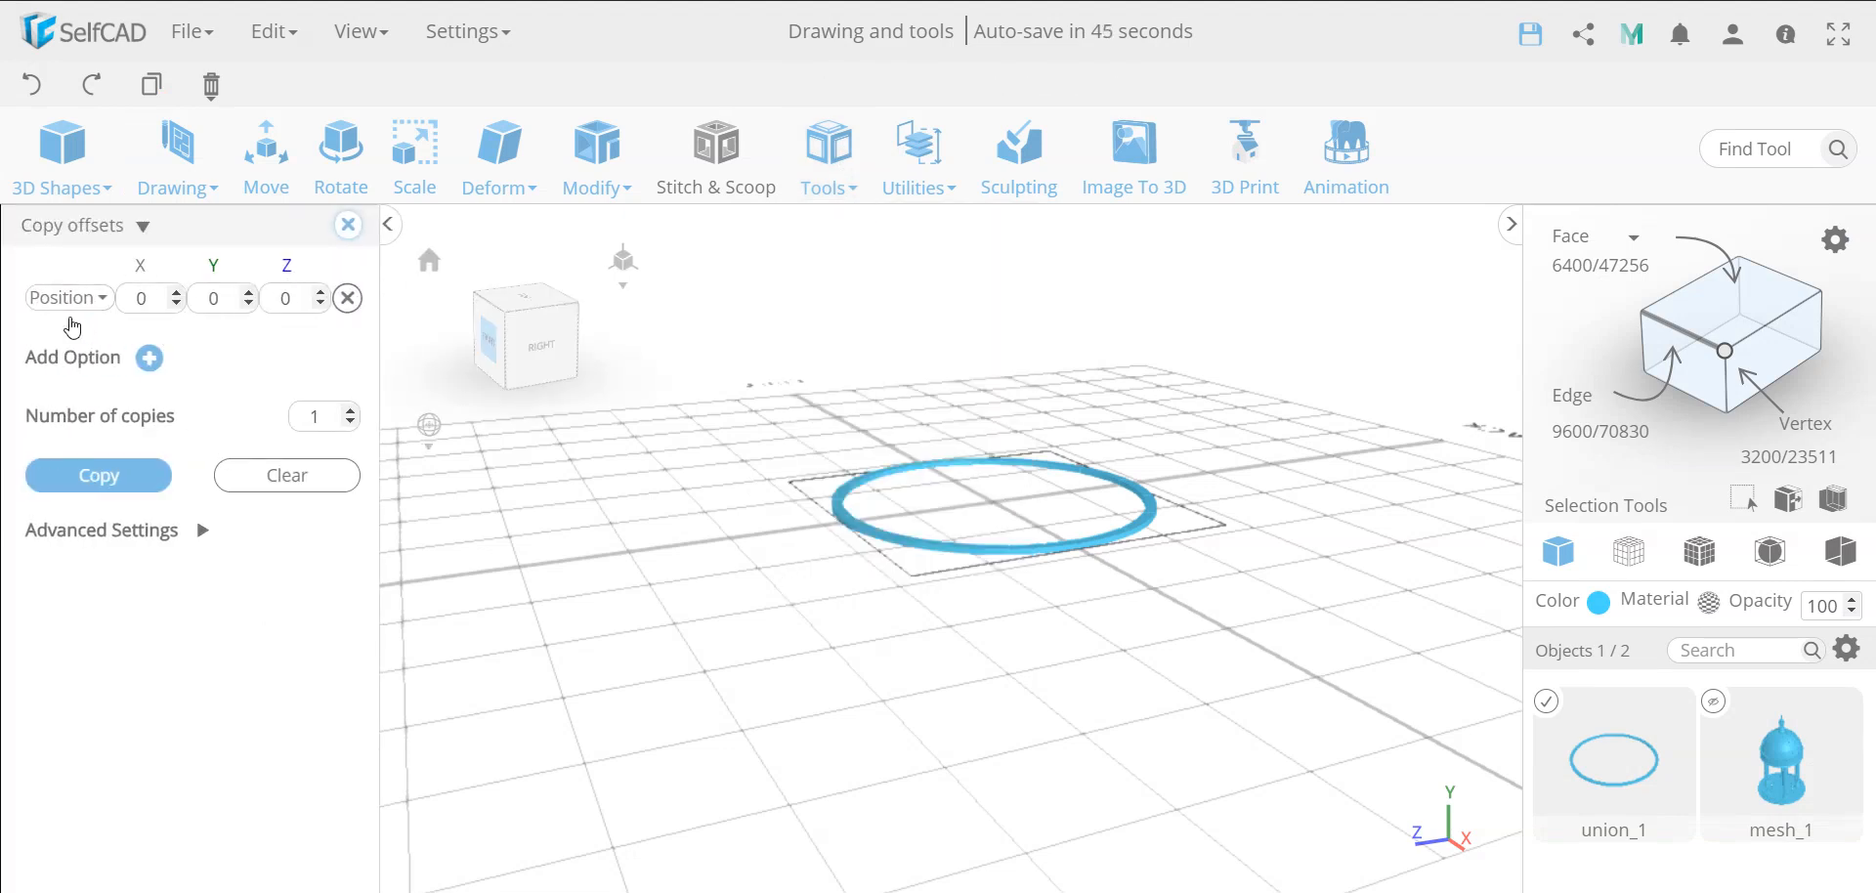
pyautogui.click(117, 477)
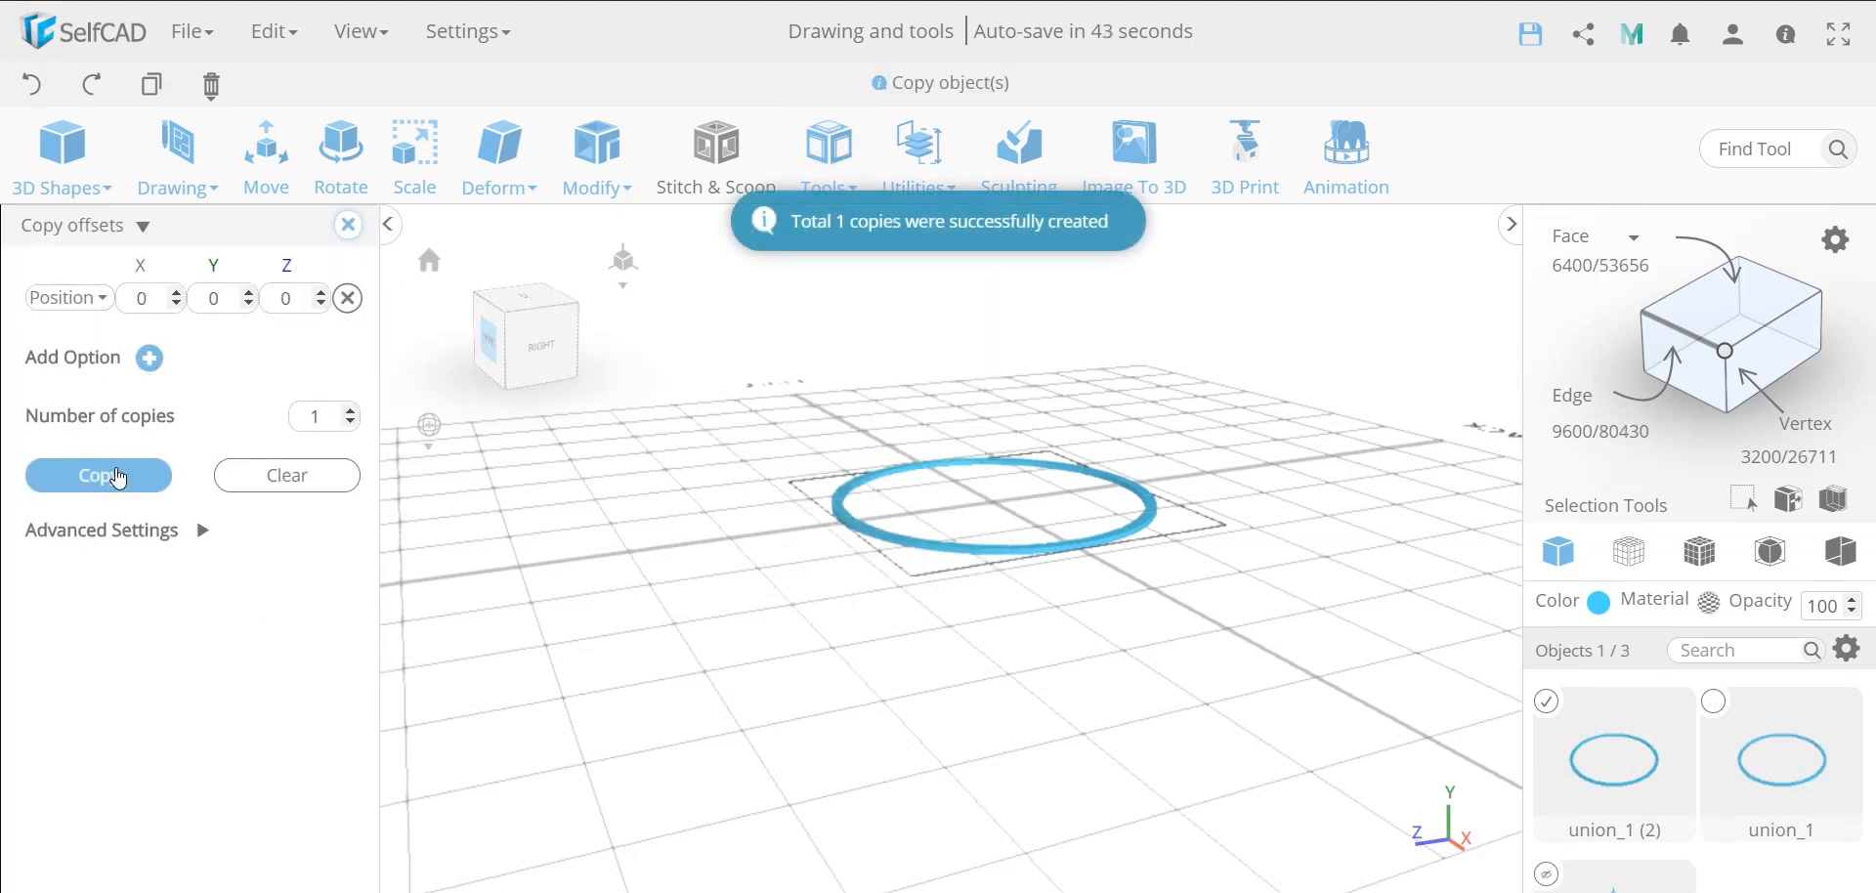
pyautogui.scroll(3, 1005, 542)
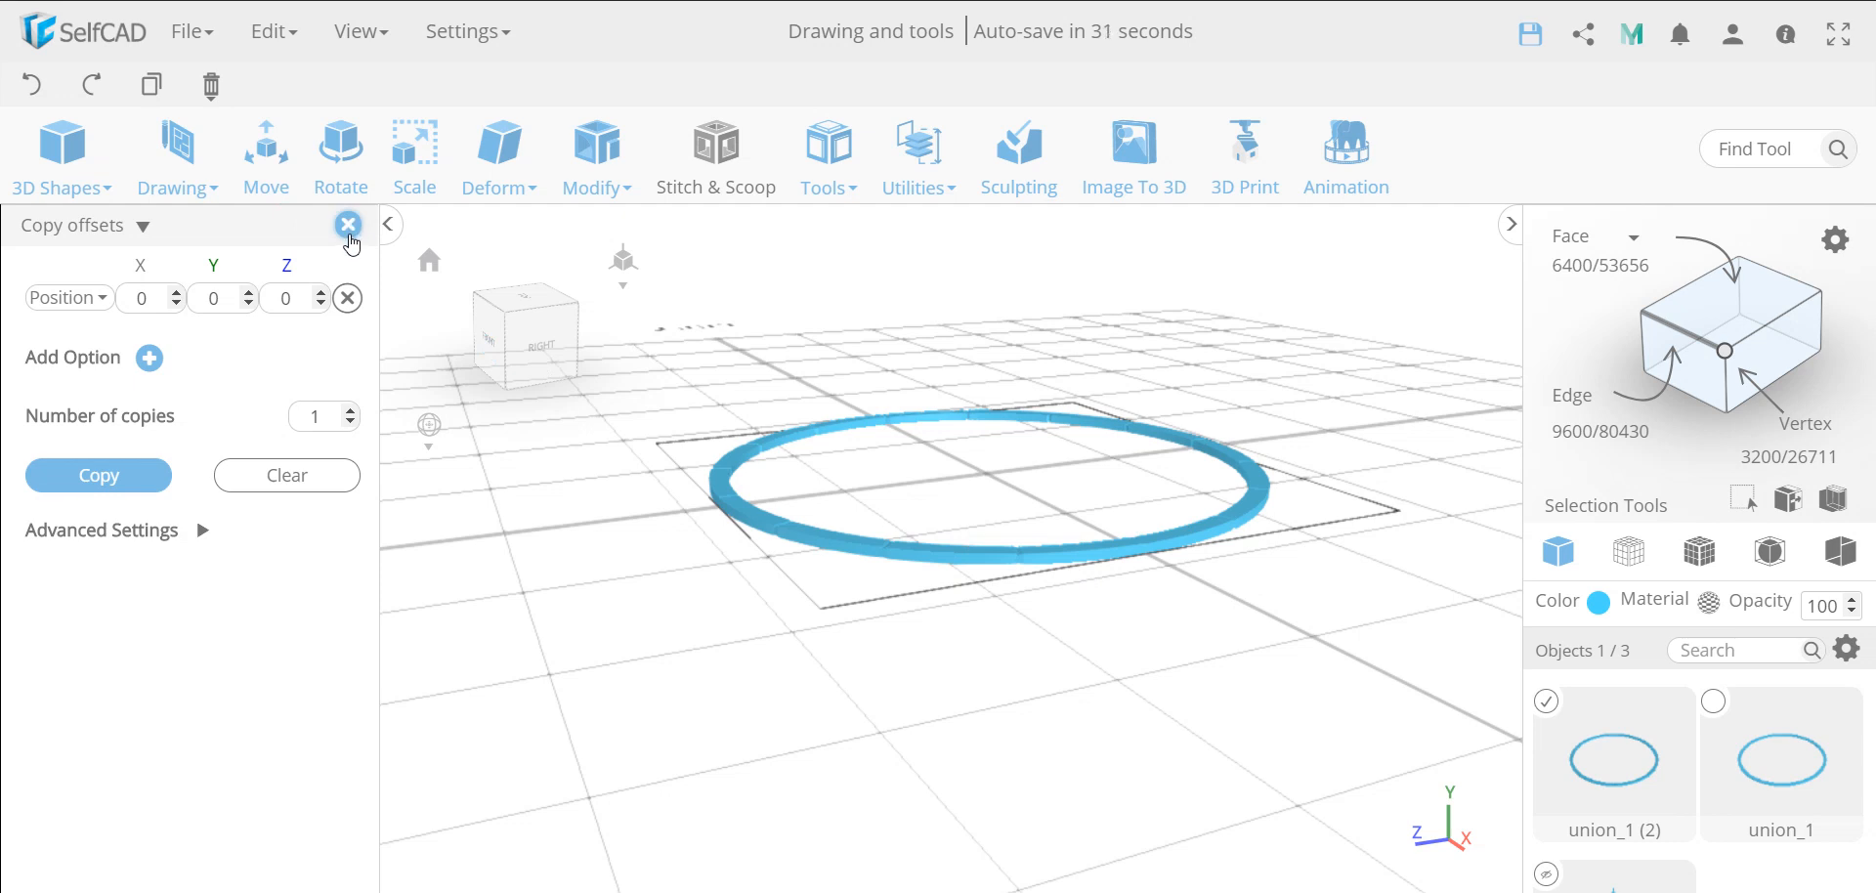
pyautogui.click(347, 224)
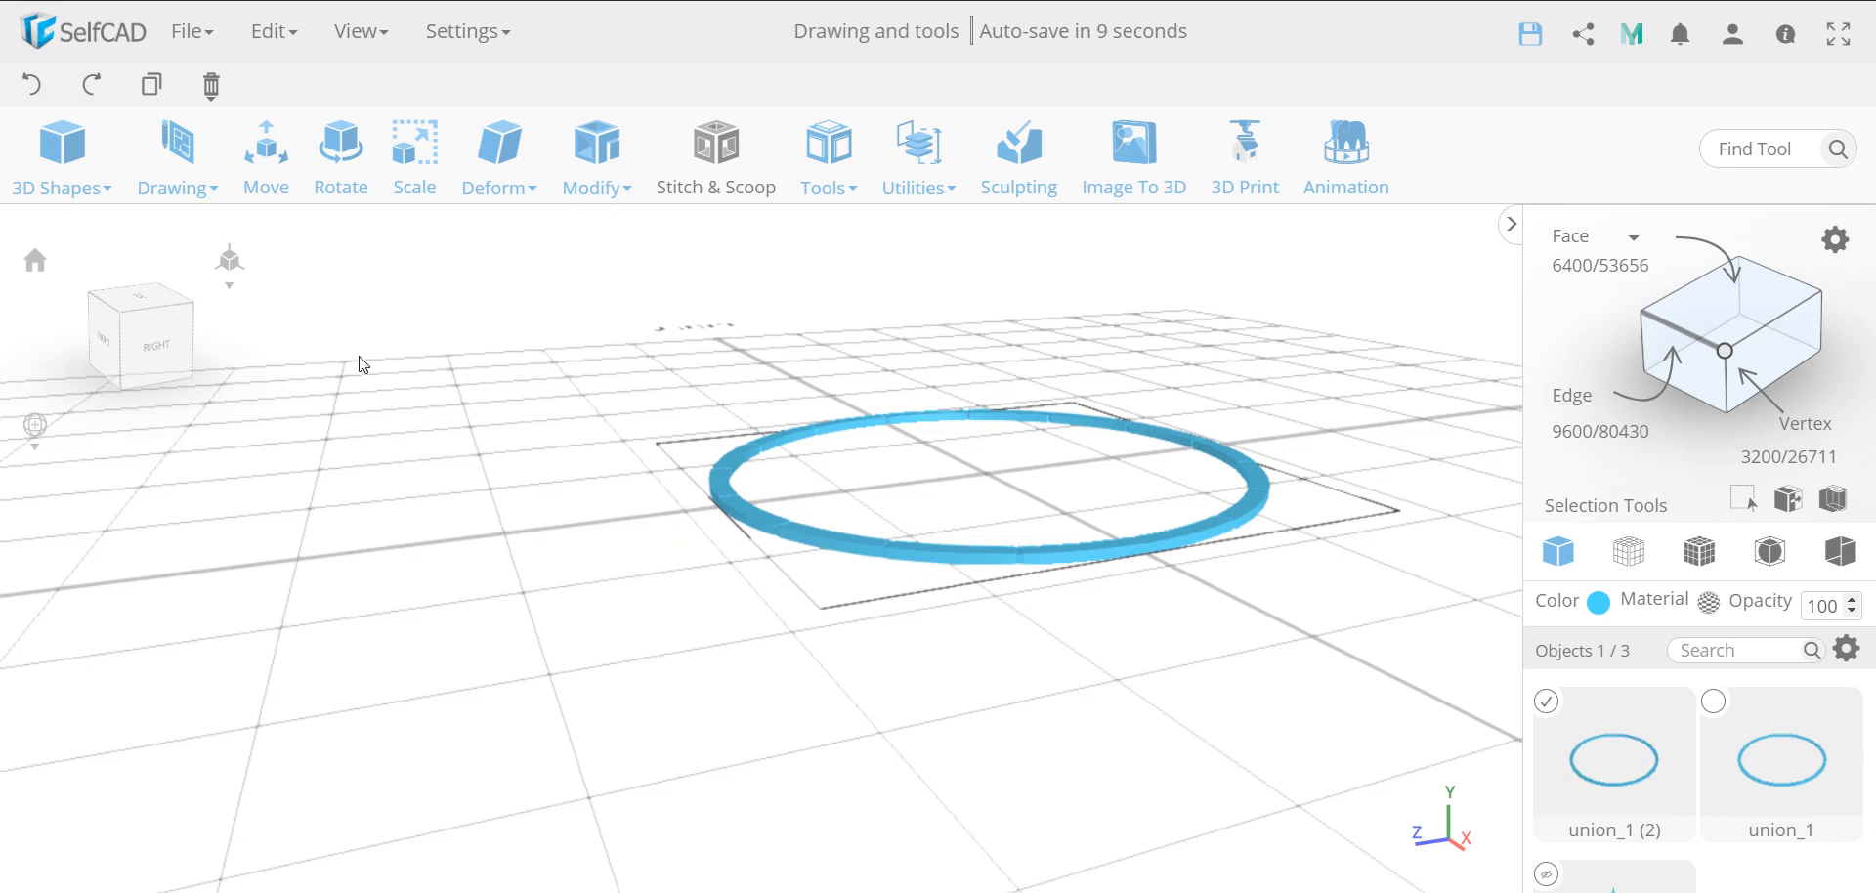
# Scale the copied ring's height to 5.9 on the Y axis
pyautogui.click(416, 186)
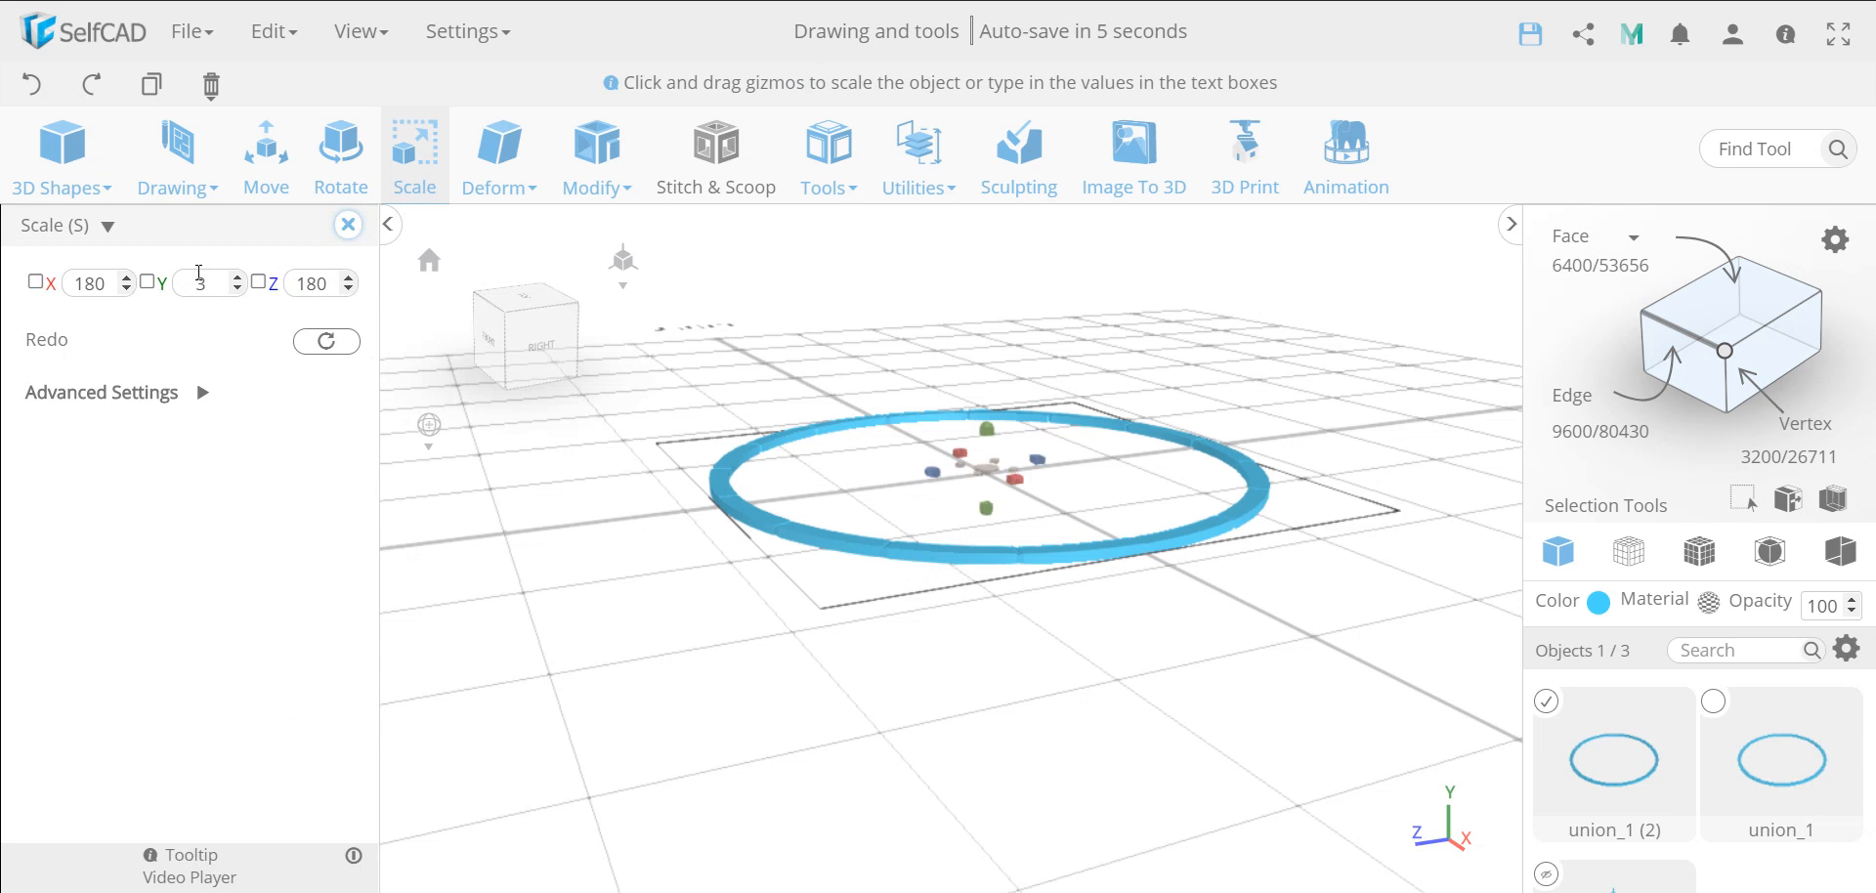
pyautogui.click(199, 274)
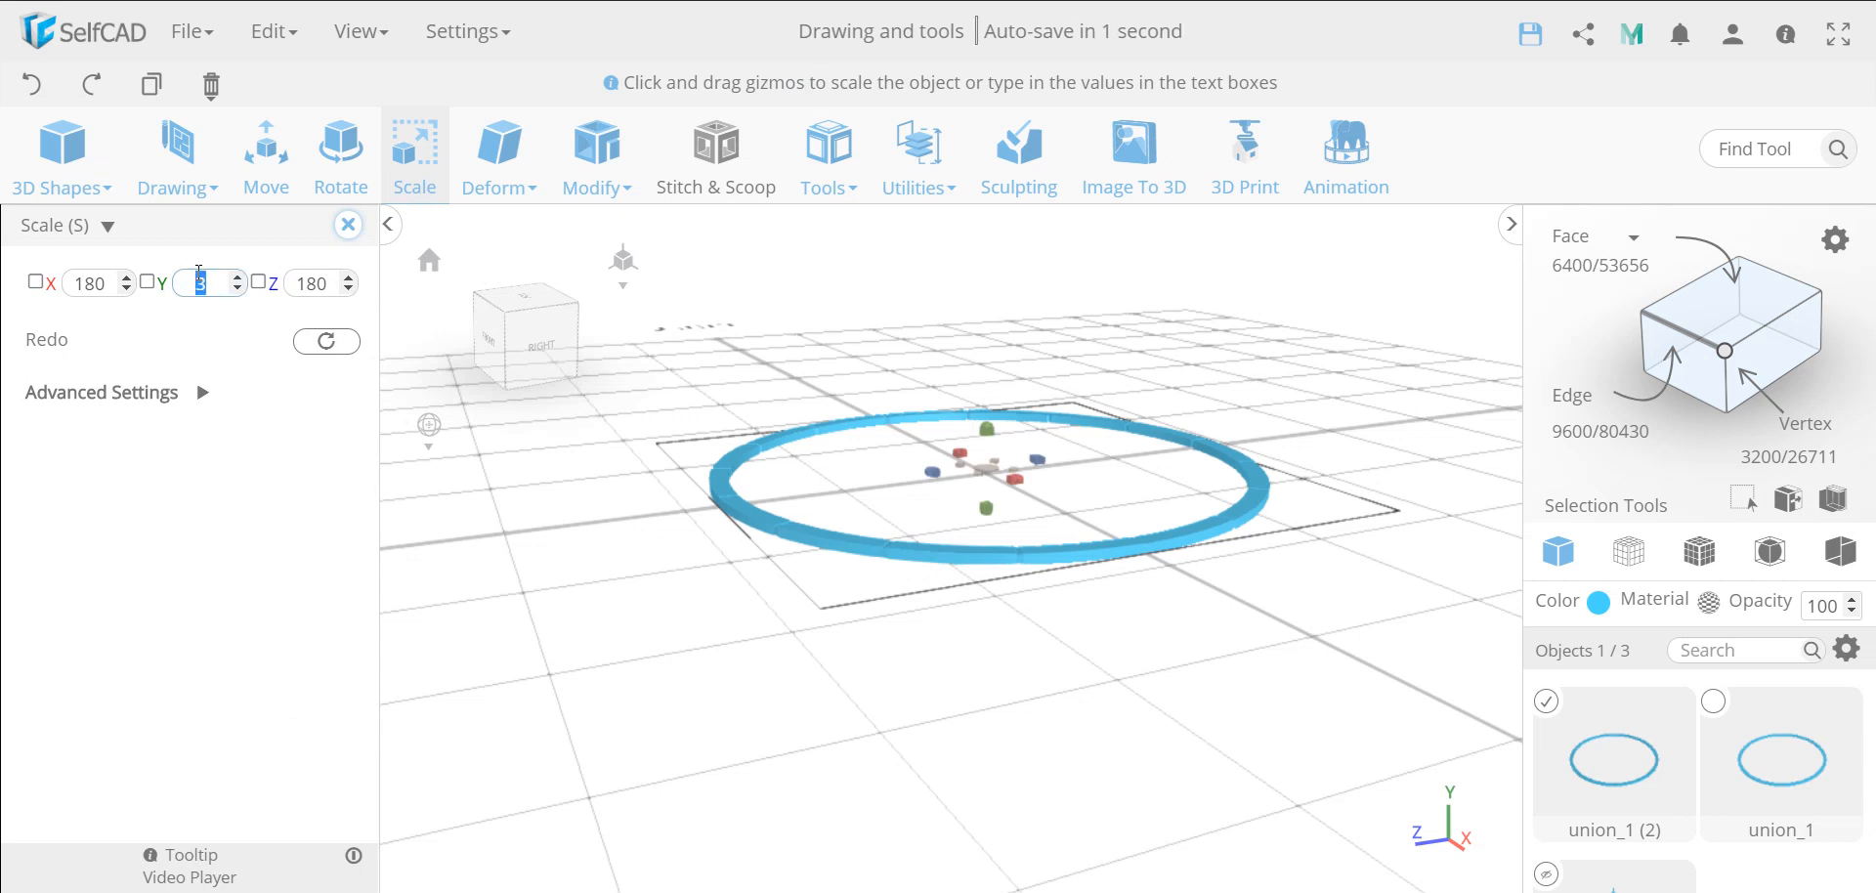
pyautogui.write('5.9')
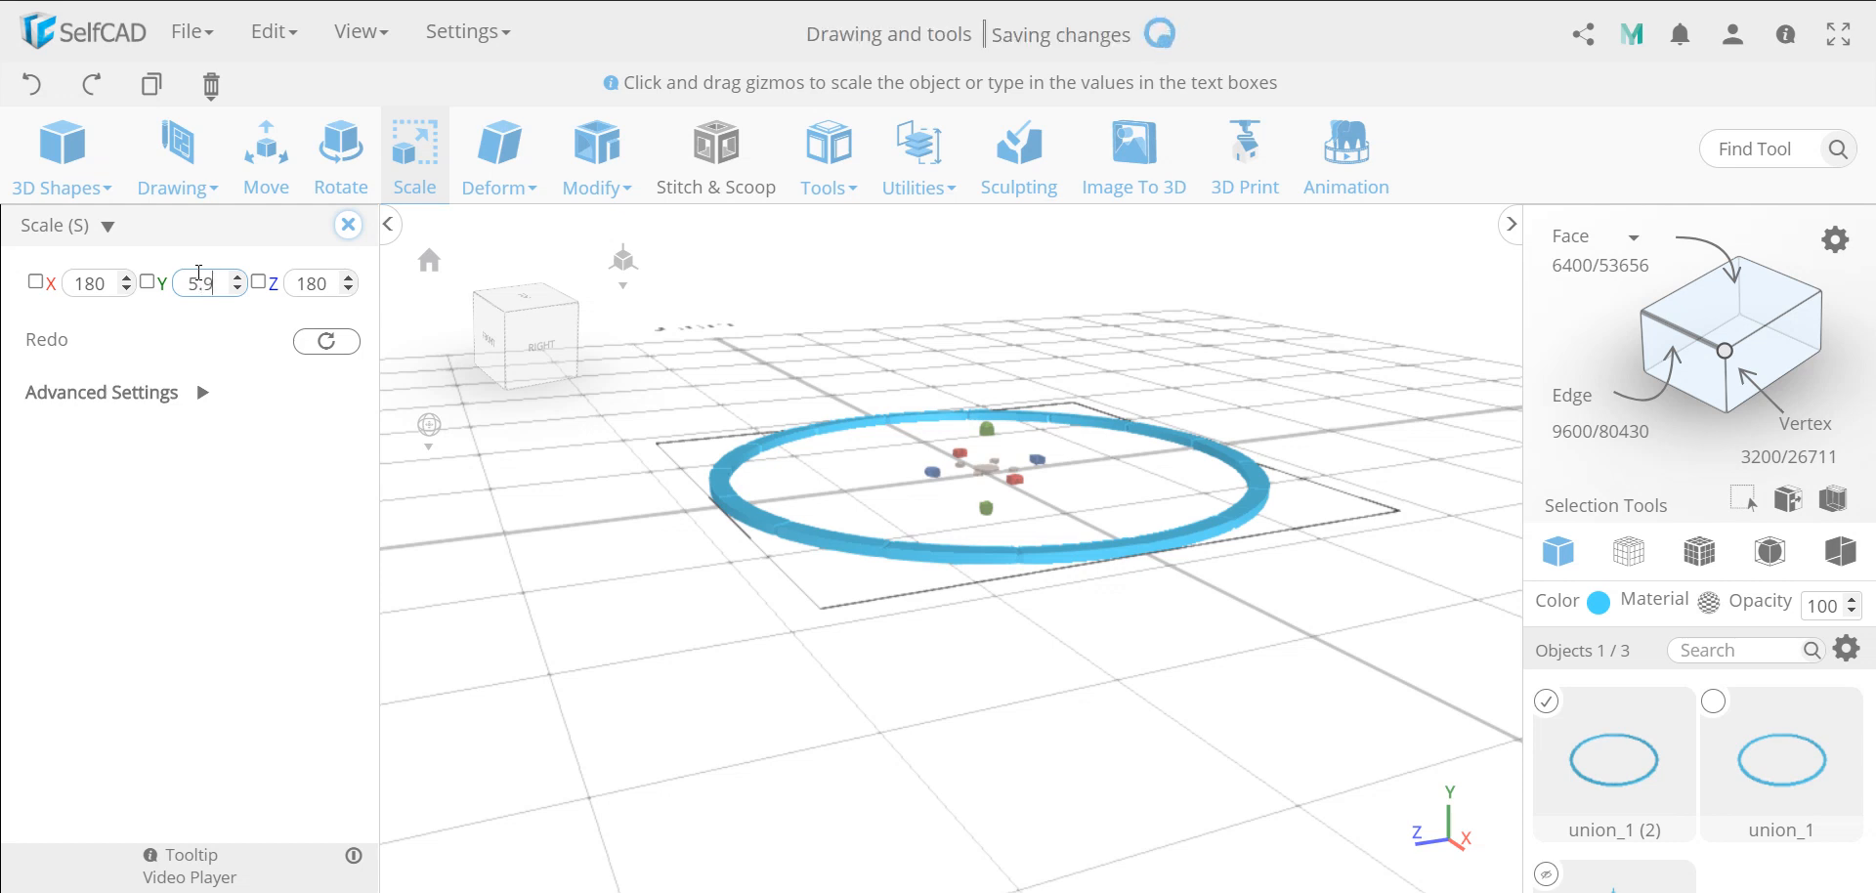
pyautogui.click(265, 483)
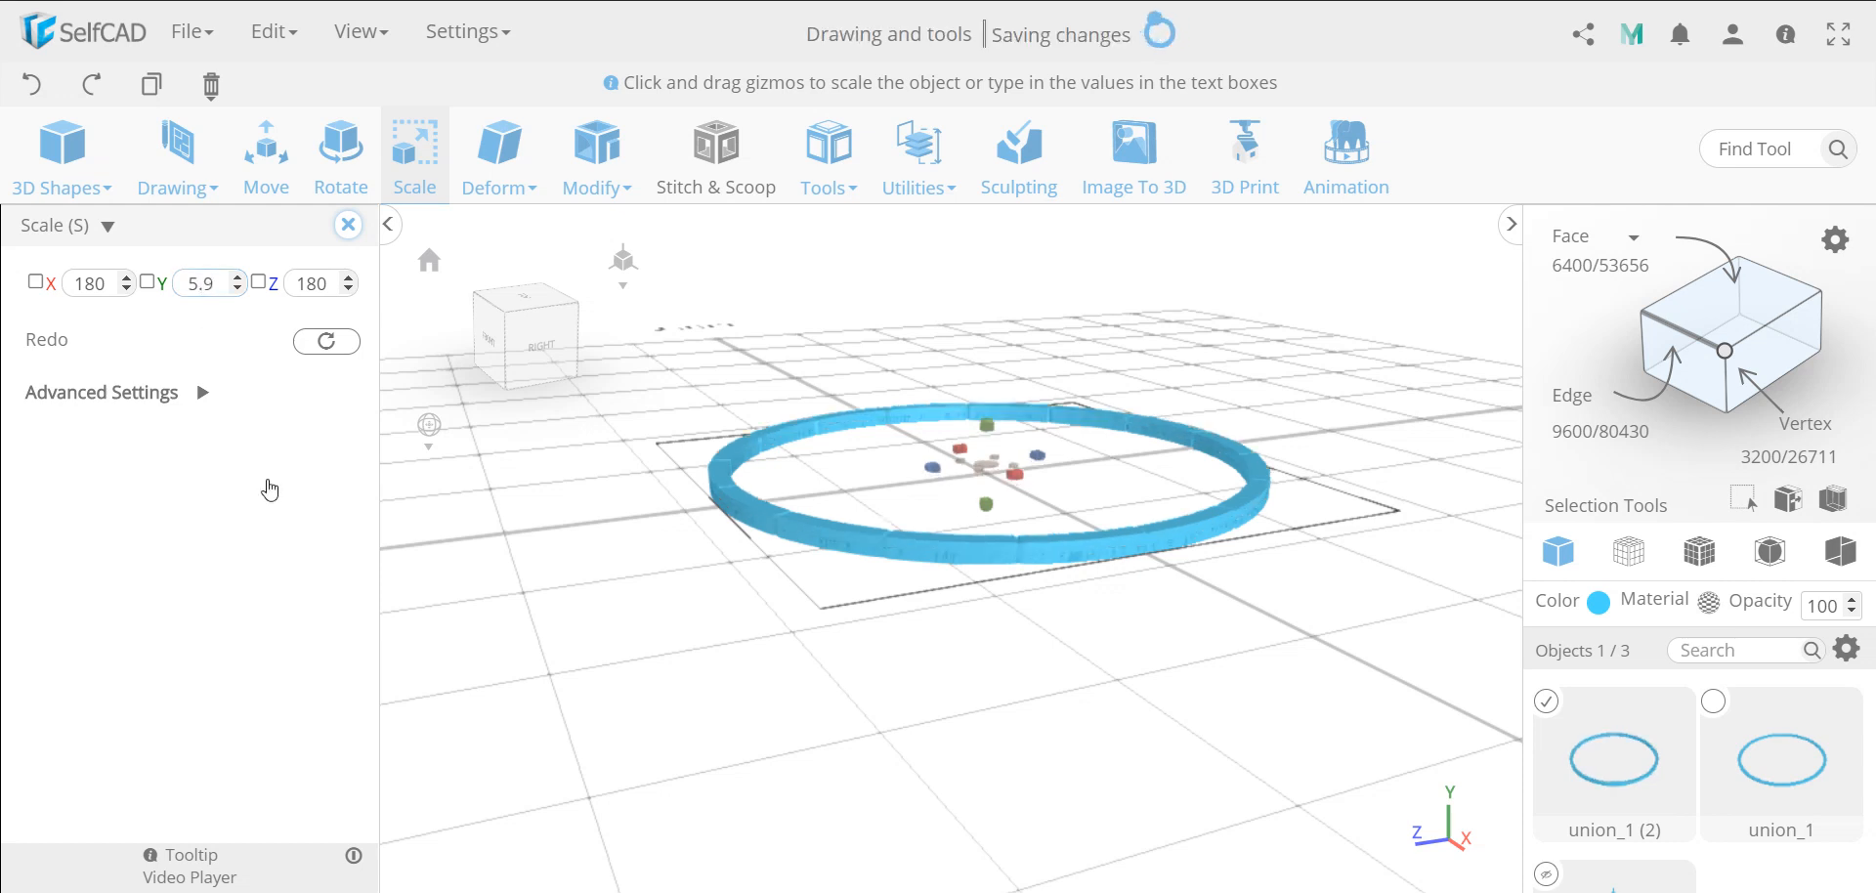
pyautogui.scroll(8, 891, 572)
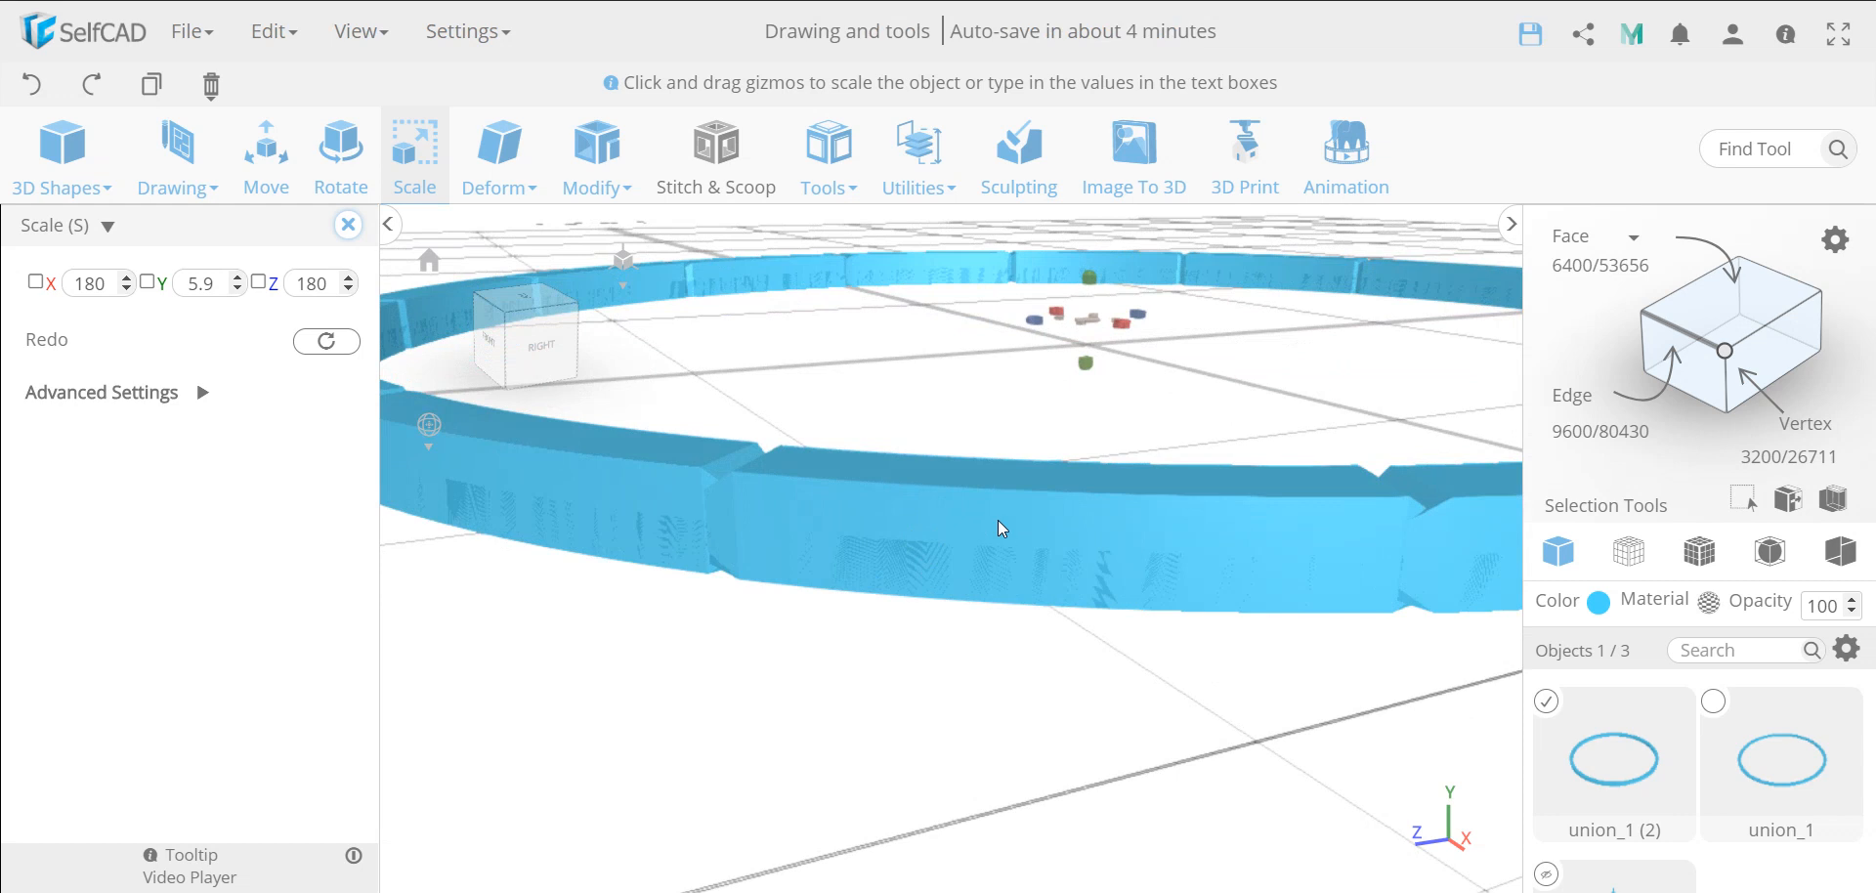
# Shrink the copied ring's diameter to 171 on X and Z, scaling the two axes linked together
pyautogui.scroll(-5, 1001, 524)
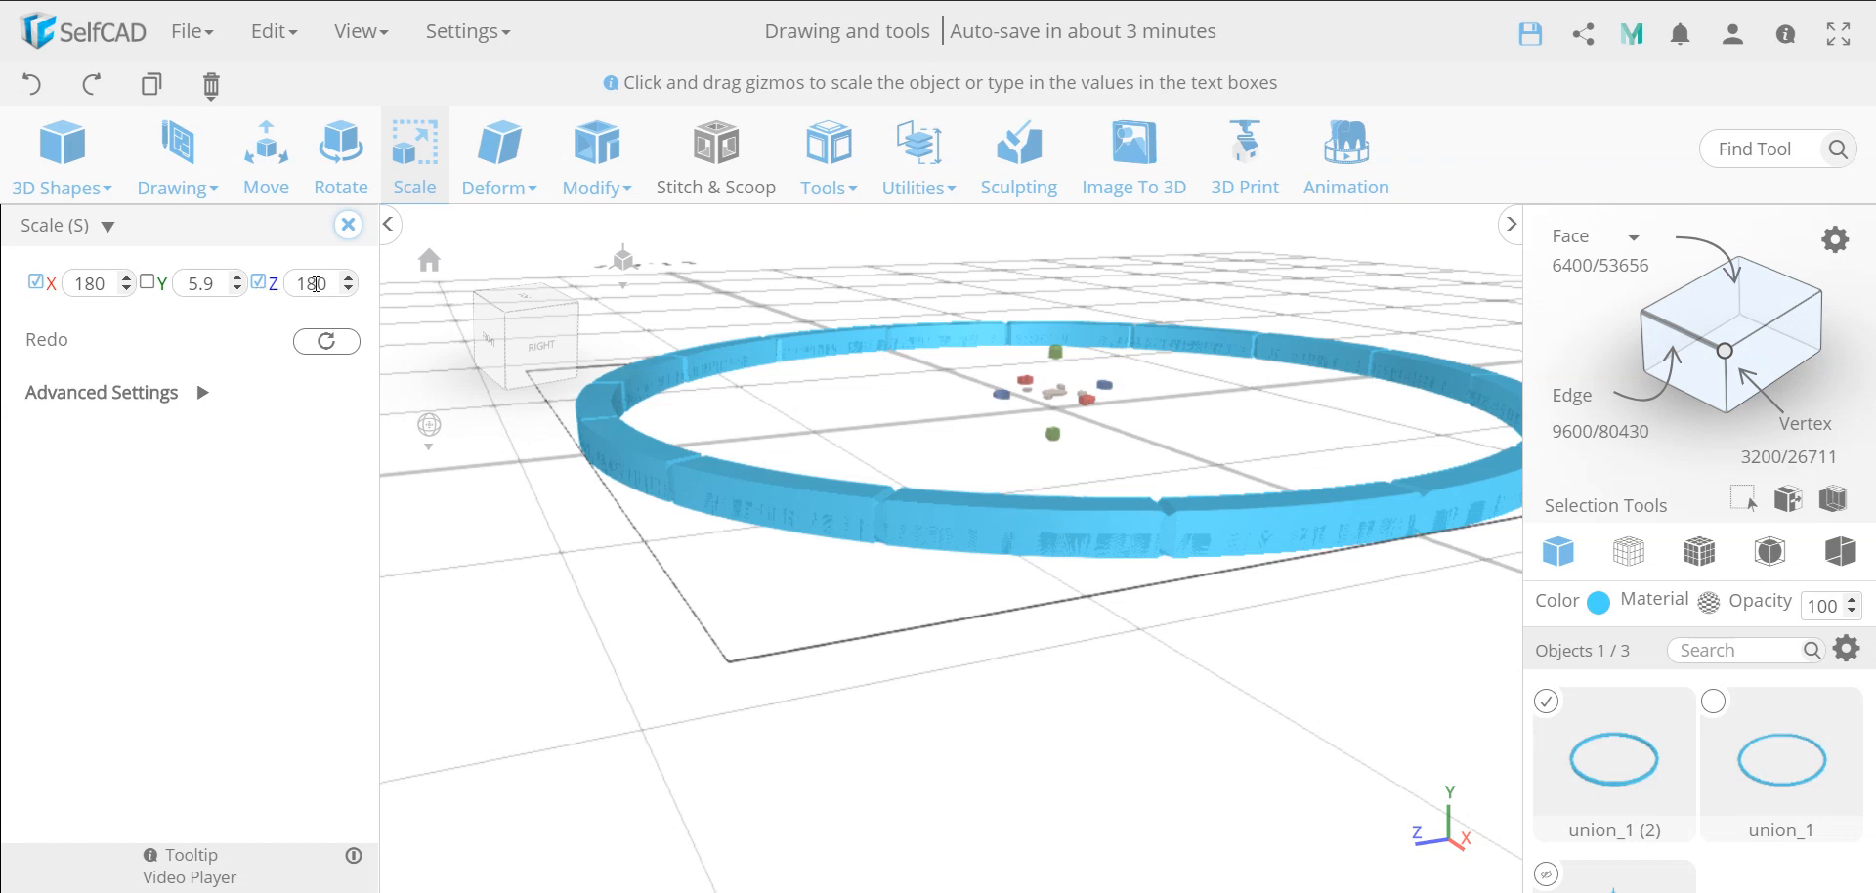
pyautogui.doubleClick(315, 284)
pyautogui.write('170')
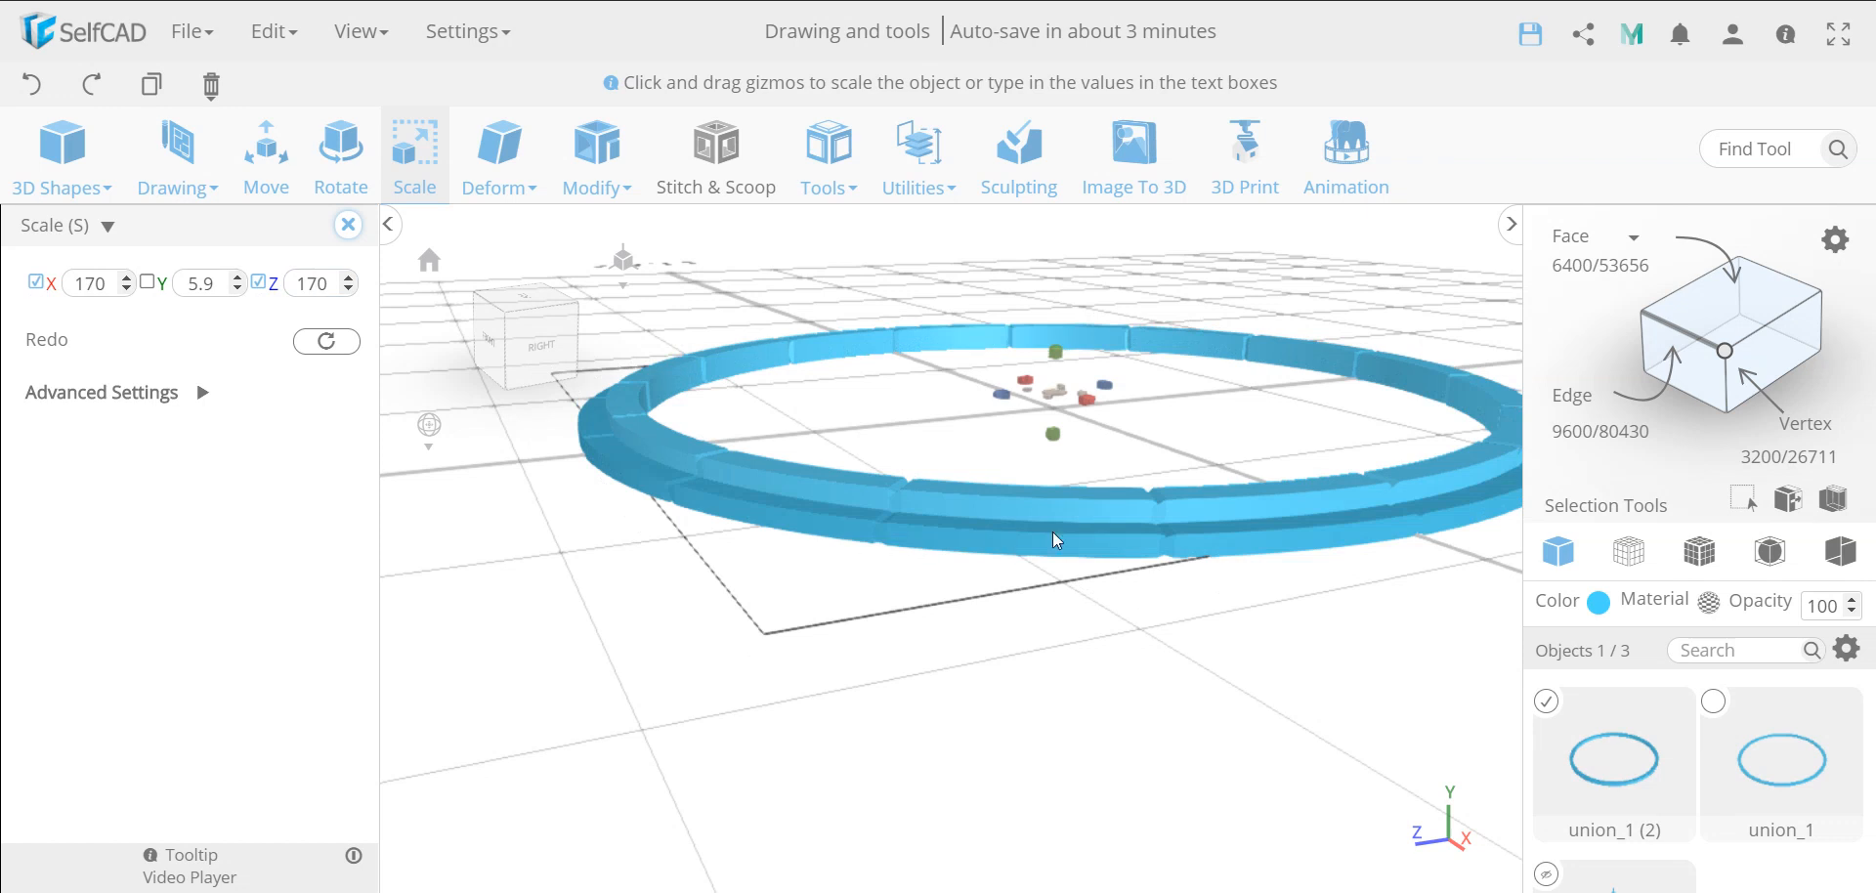
pyautogui.scroll(4, 1055, 540)
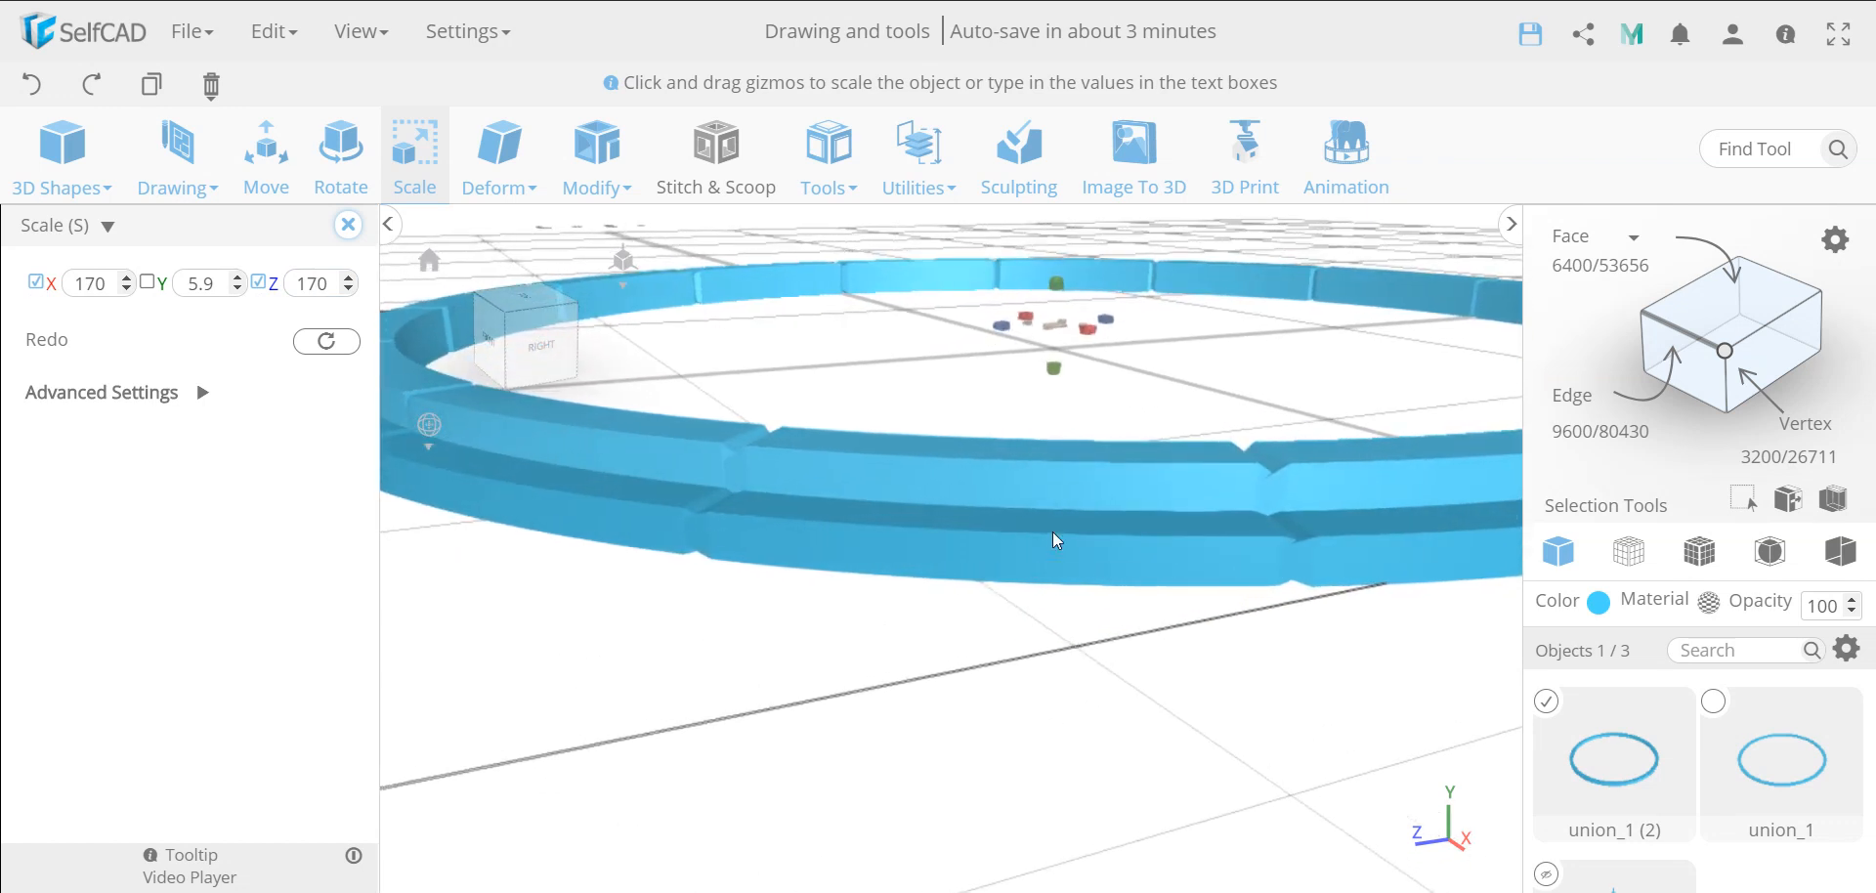
pyautogui.click(348, 277)
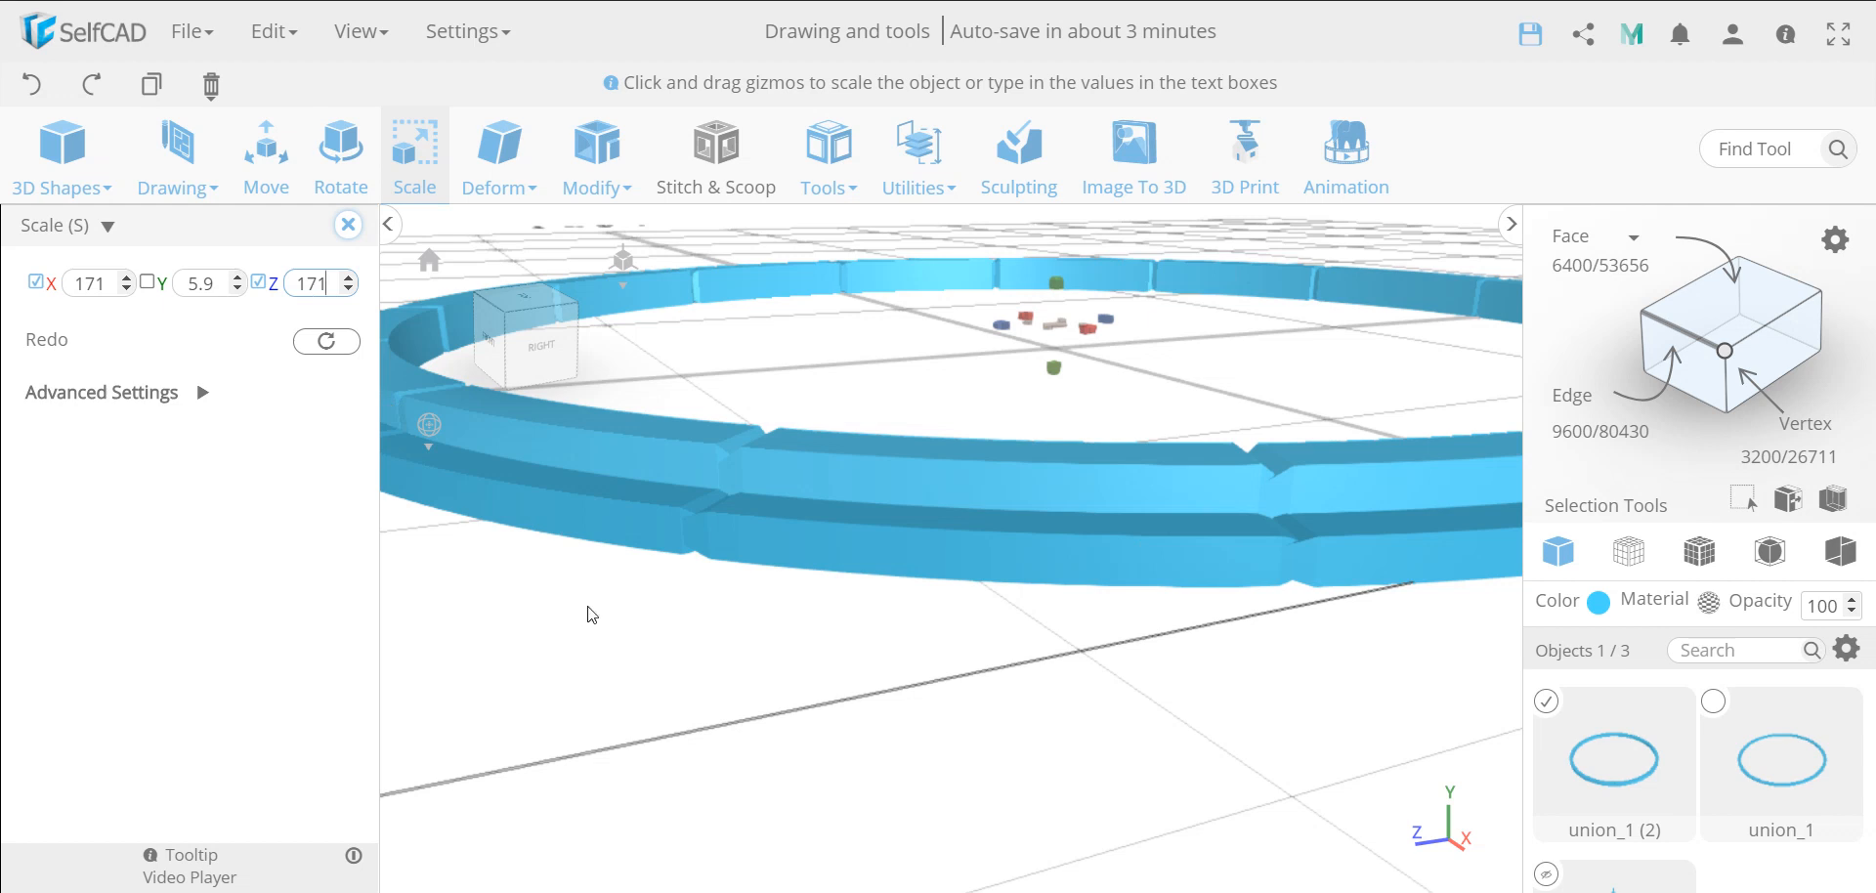
# Move the smaller, taller ring to 0.1 on the Y axis
pyautogui.scroll(-2, 1031, 622)
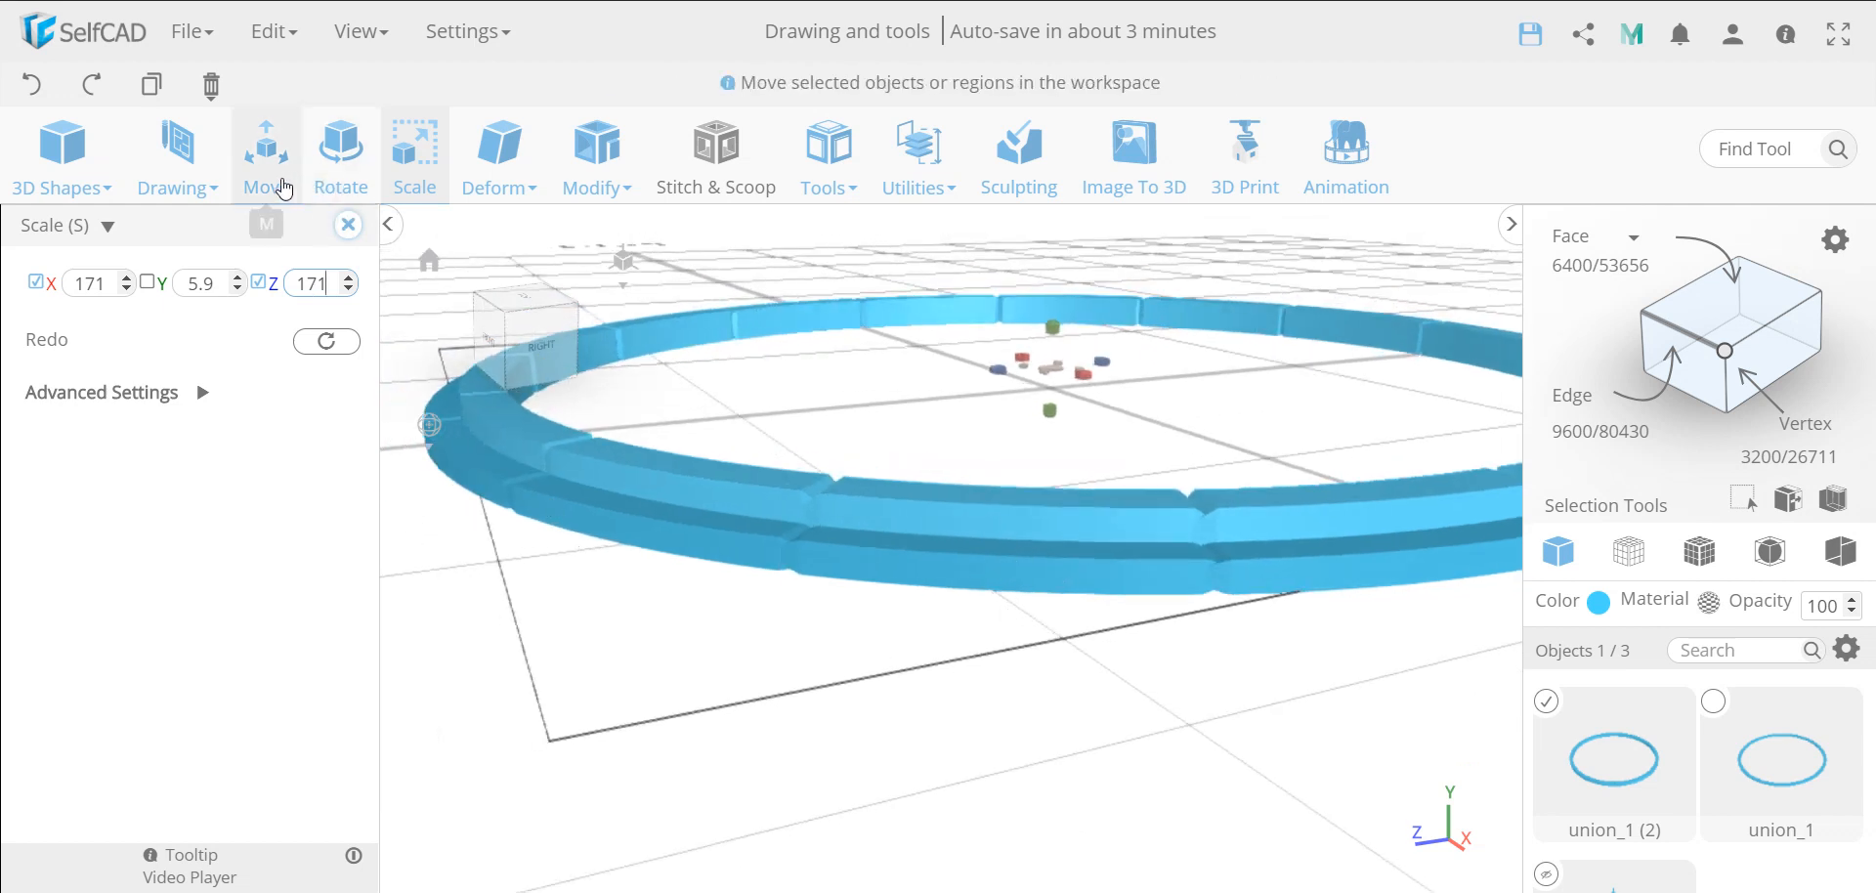
pyautogui.click(270, 178)
pyautogui.doubleClick(208, 283)
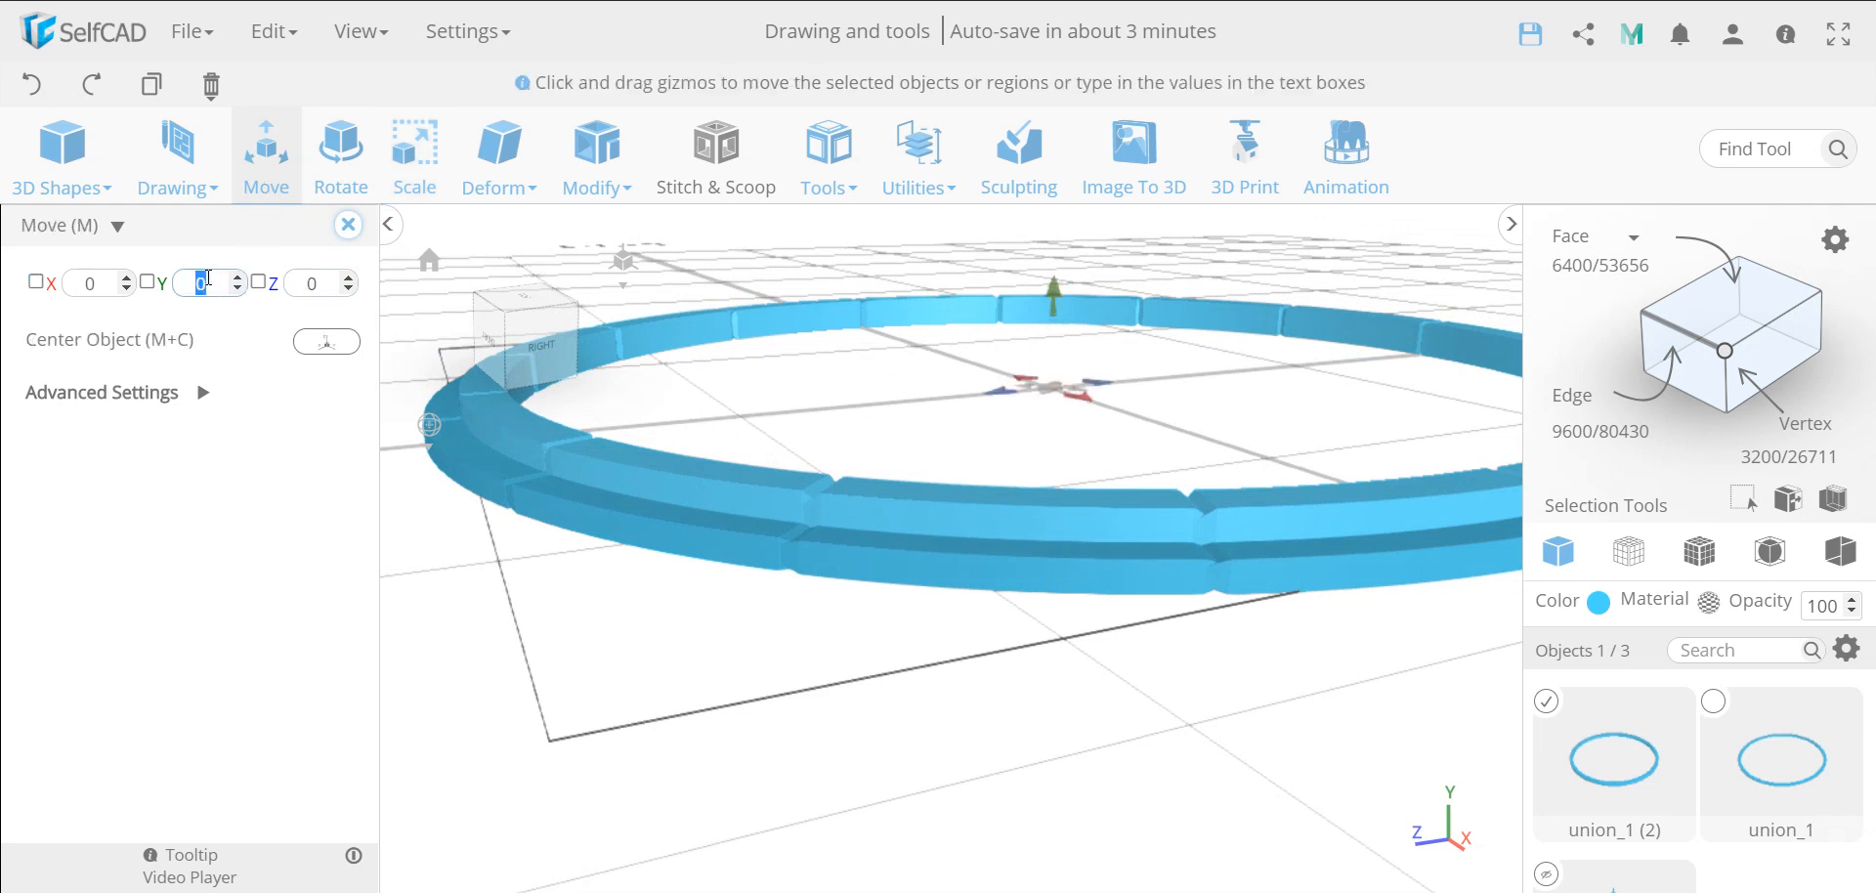
pyautogui.write('.1')
pyautogui.press('Return')
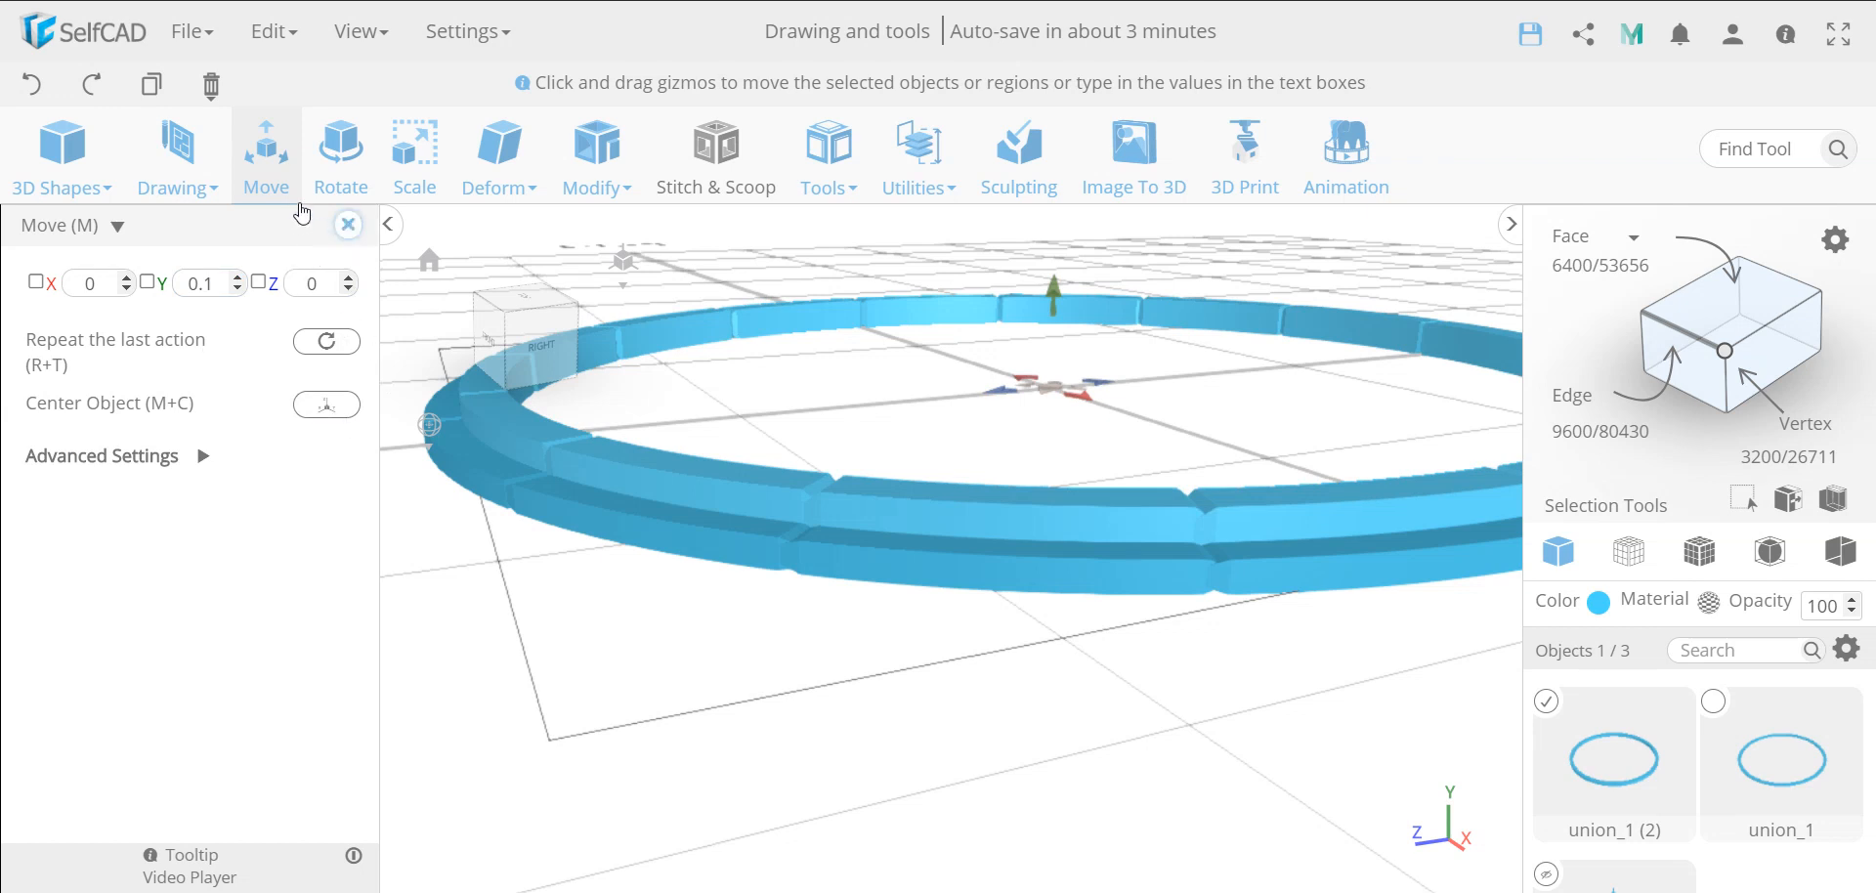
# Rotate the second ring about the vertical Y axis so its stone joints are staggered against the outer ring's joints
pyautogui.click(338, 179)
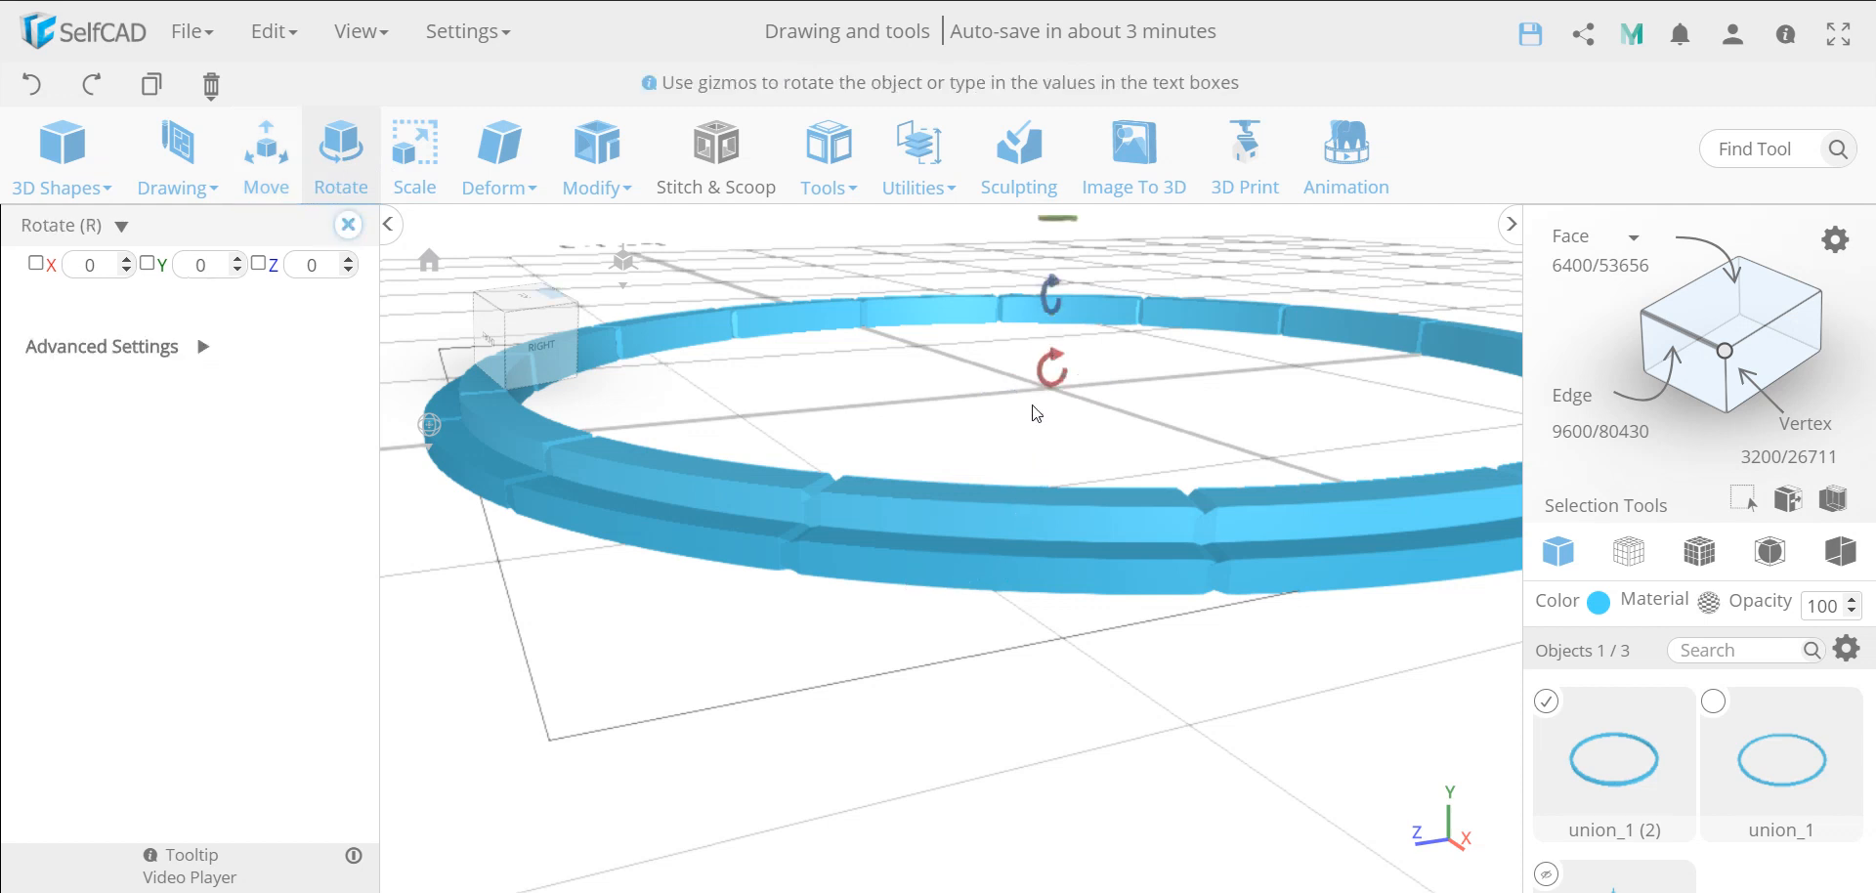
pyautogui.scroll(-5, 1032, 410)
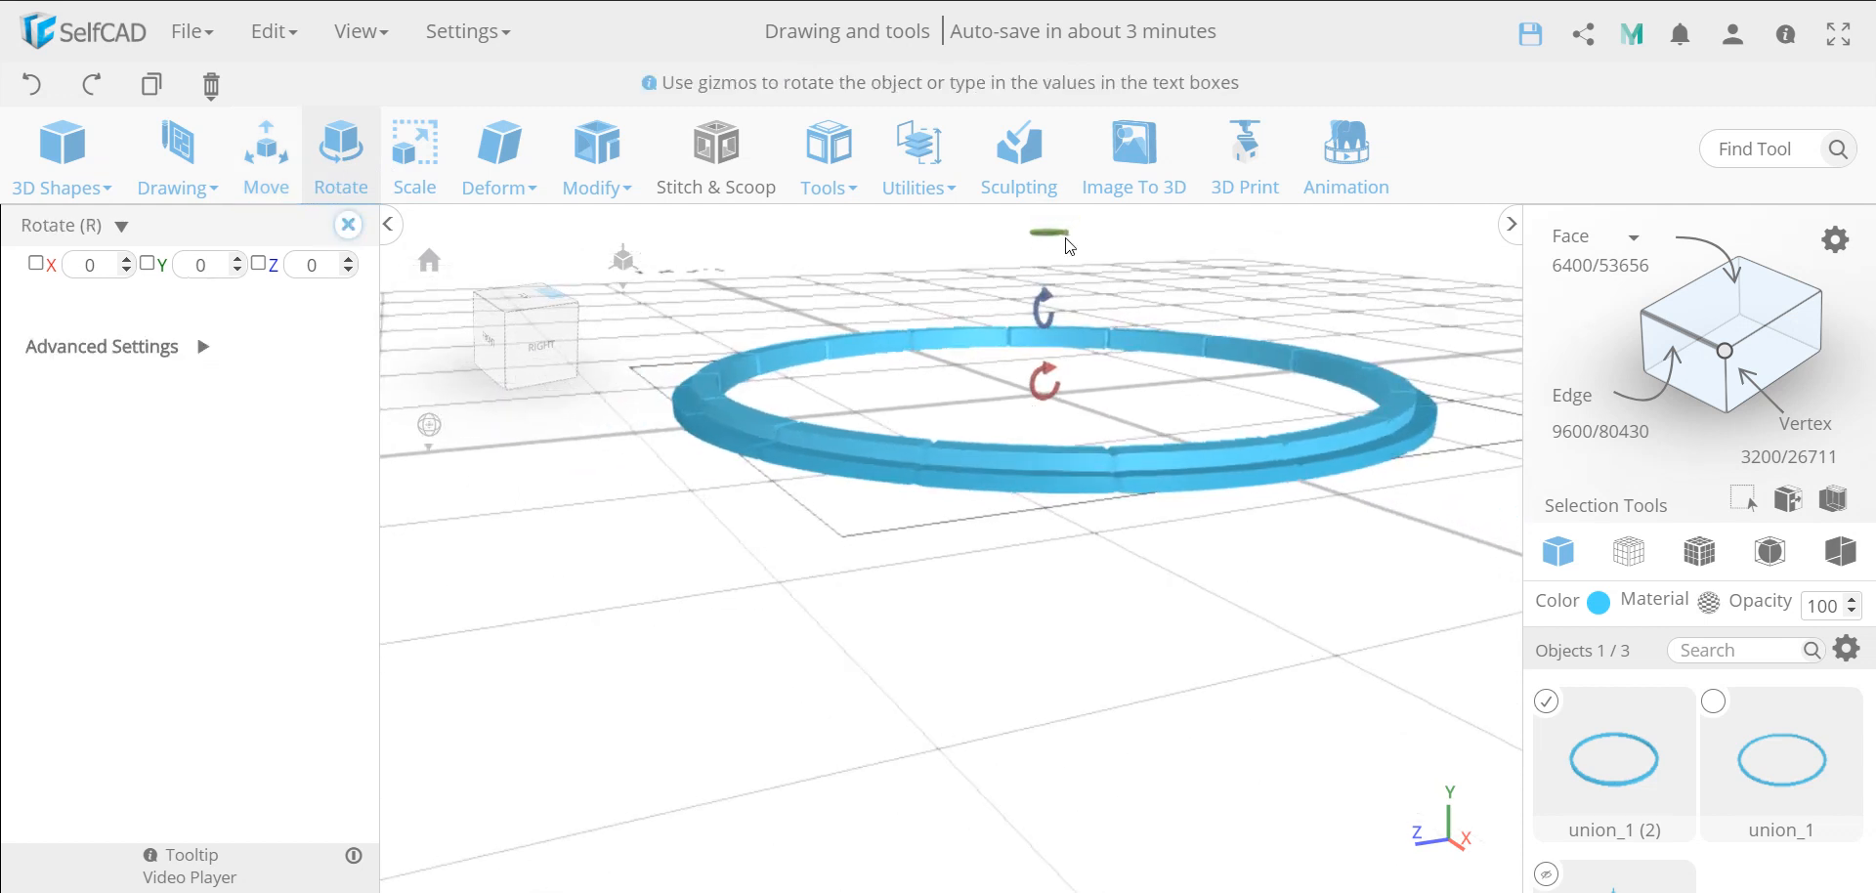
pyautogui.moveTo(1227, 275); pyautogui.dragTo(1210, 297)
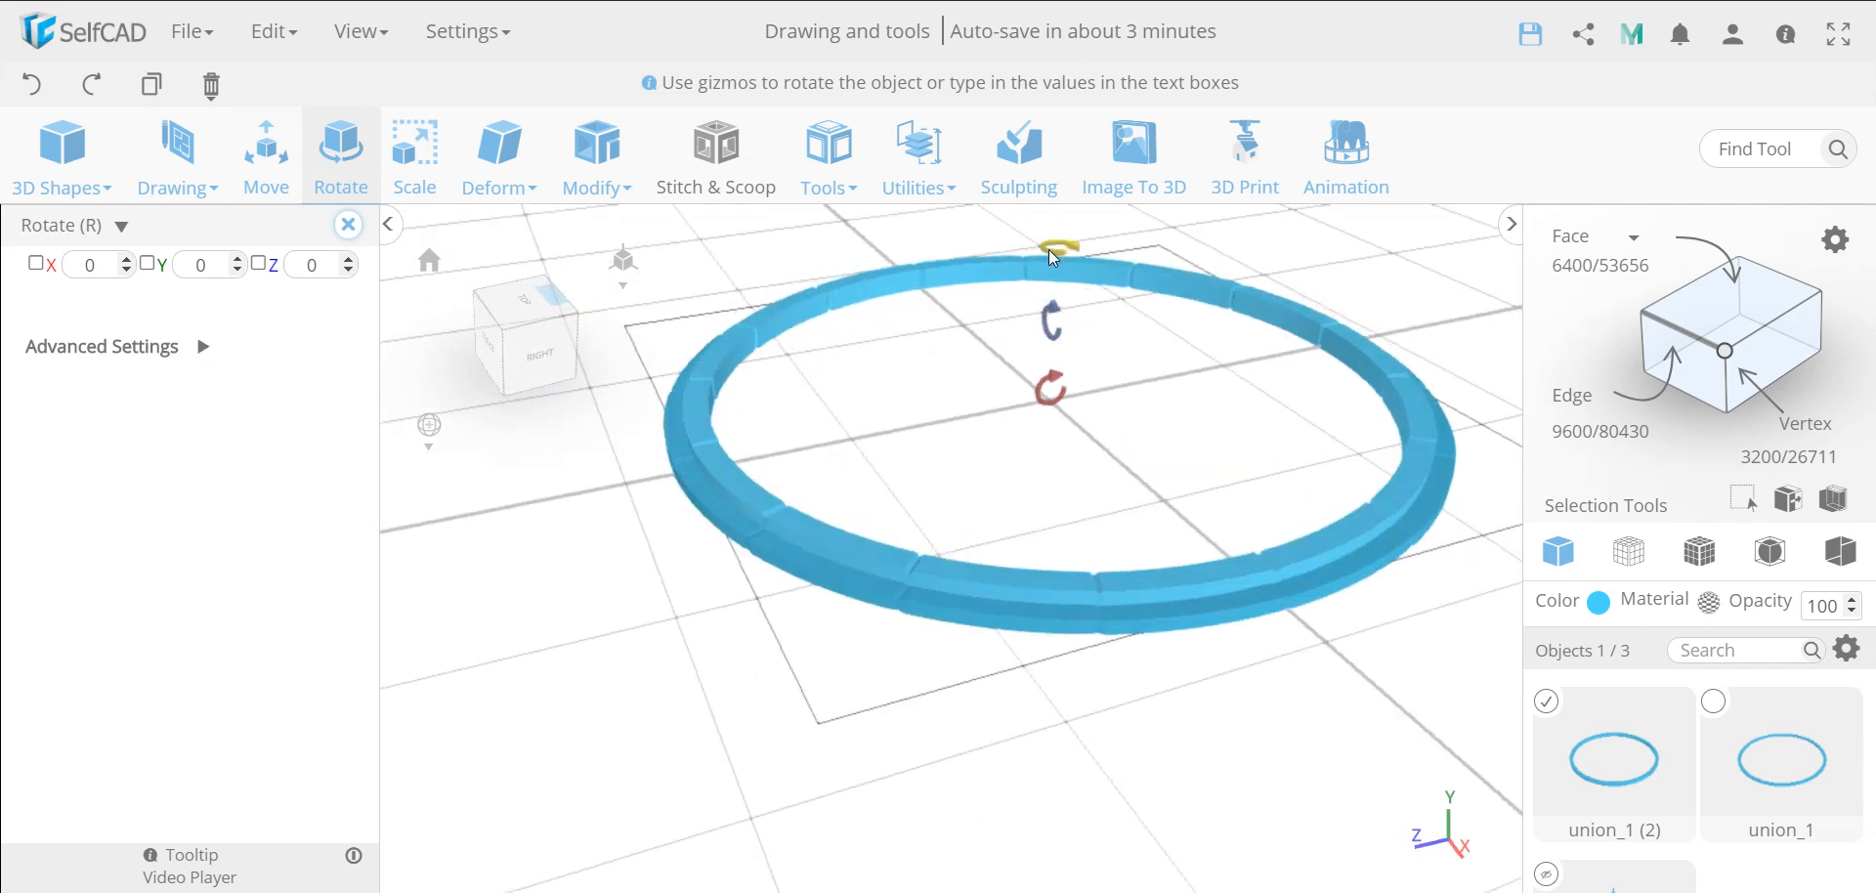
pyautogui.moveTo(1050, 251); pyautogui.dragTo(858, 430)
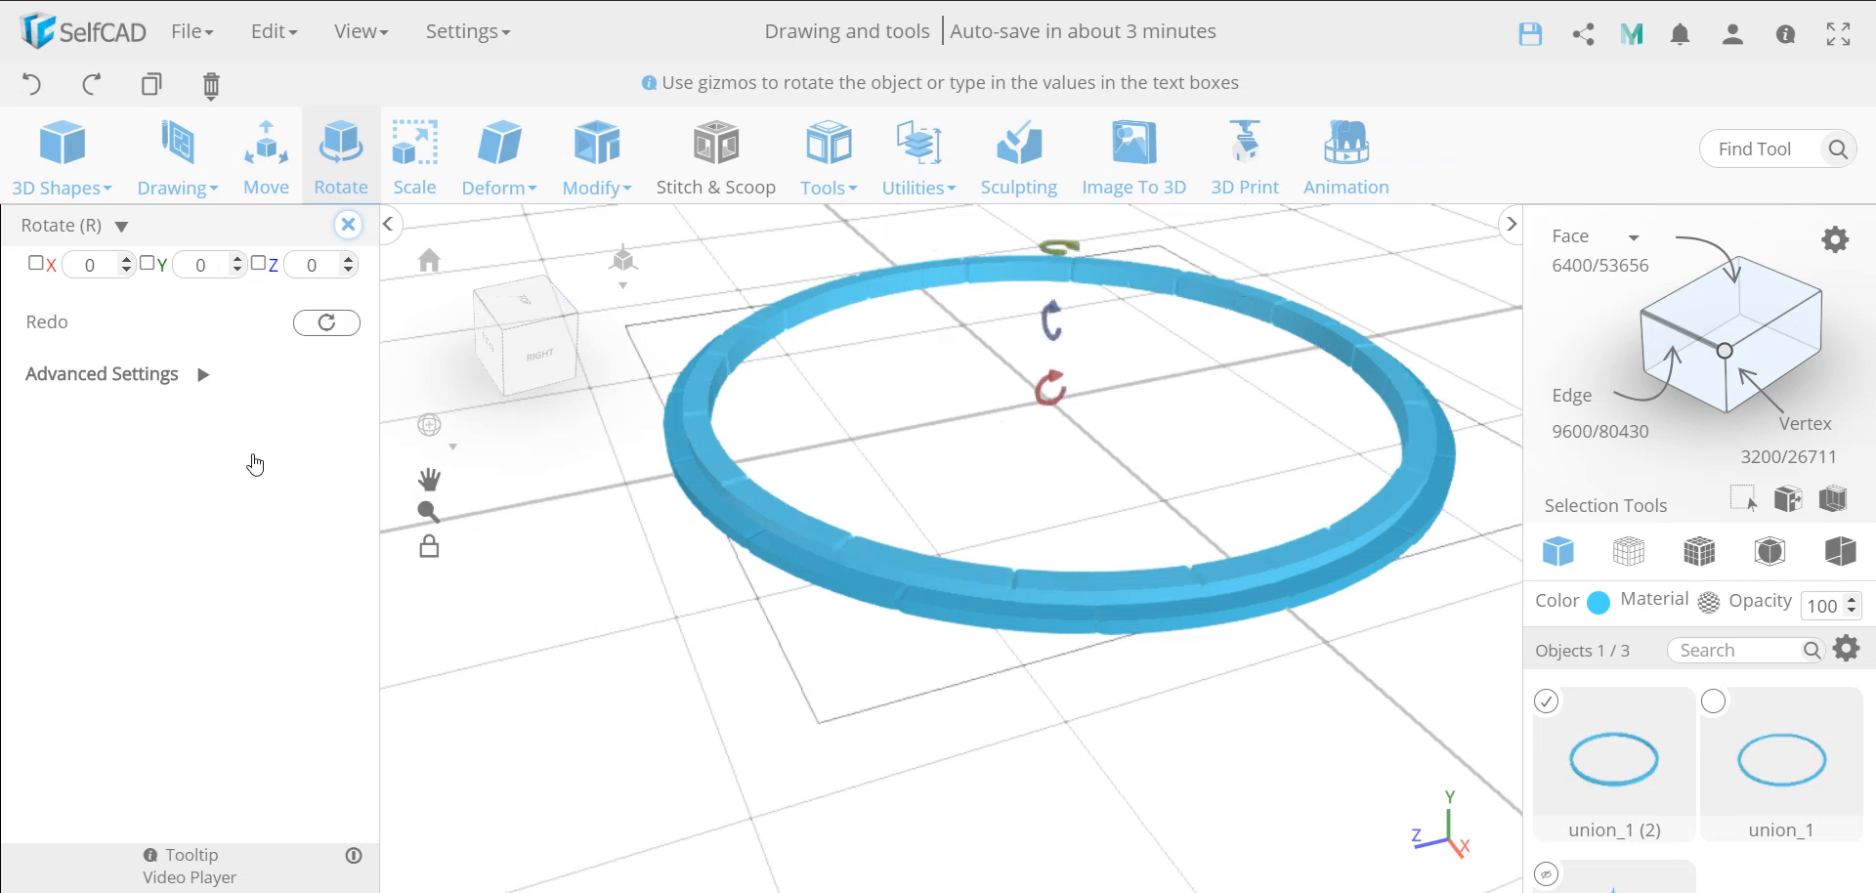
pyautogui.click(203, 377)
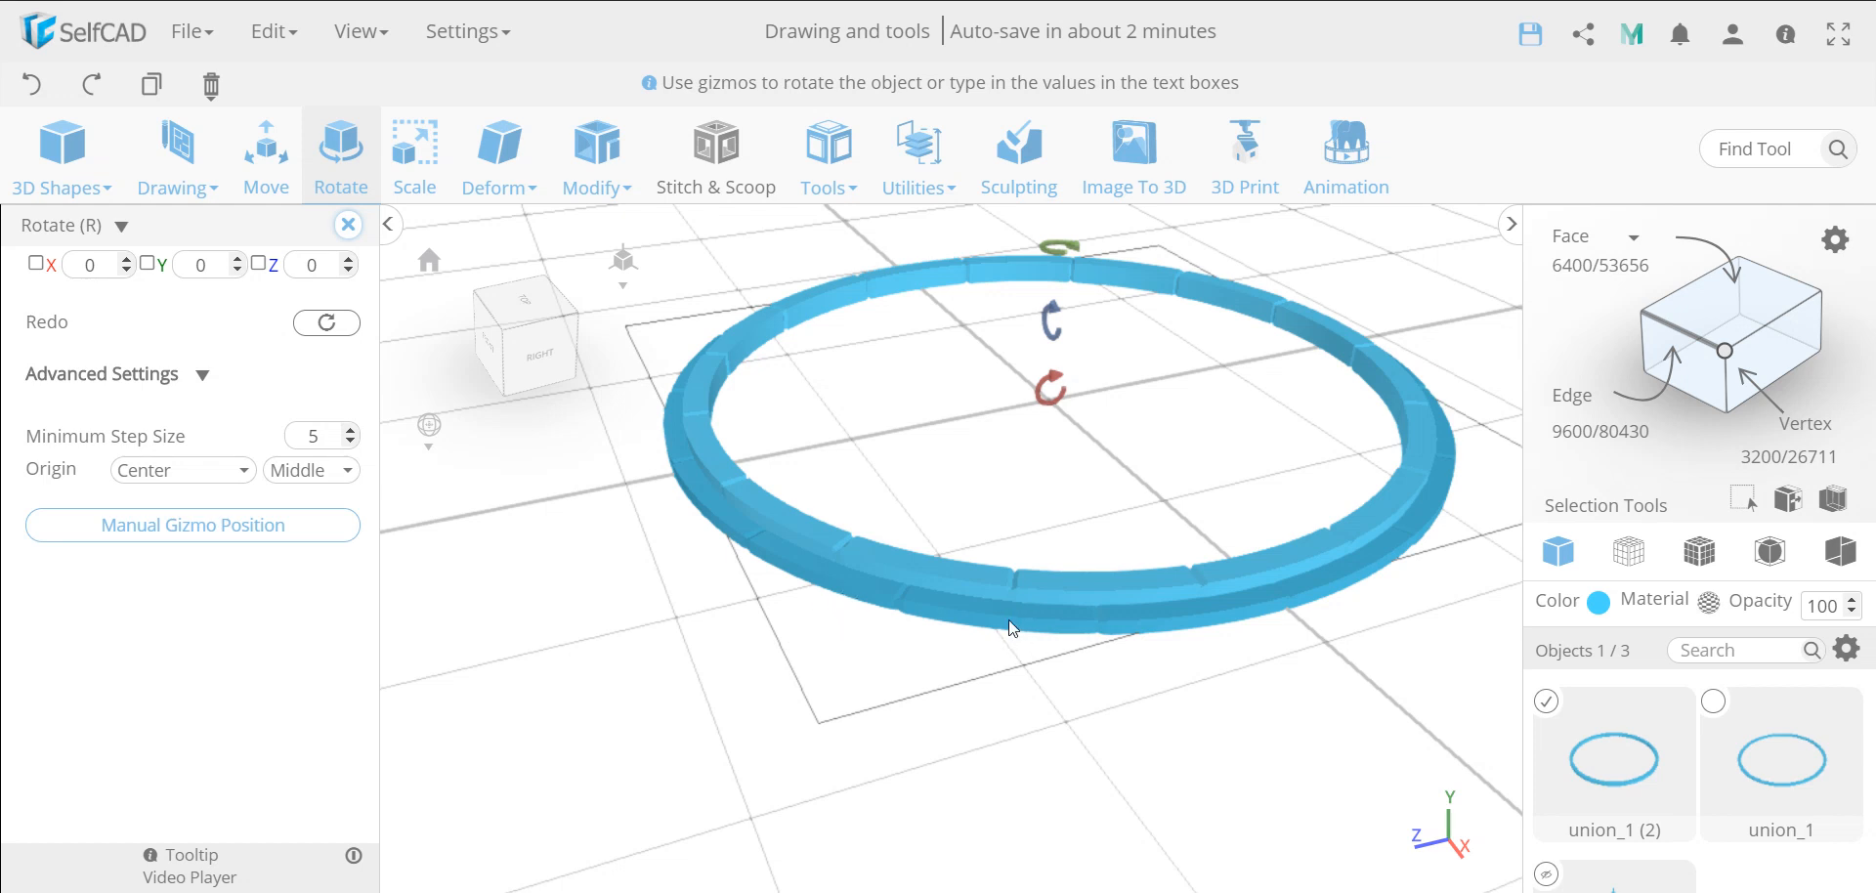
pyautogui.click(349, 225)
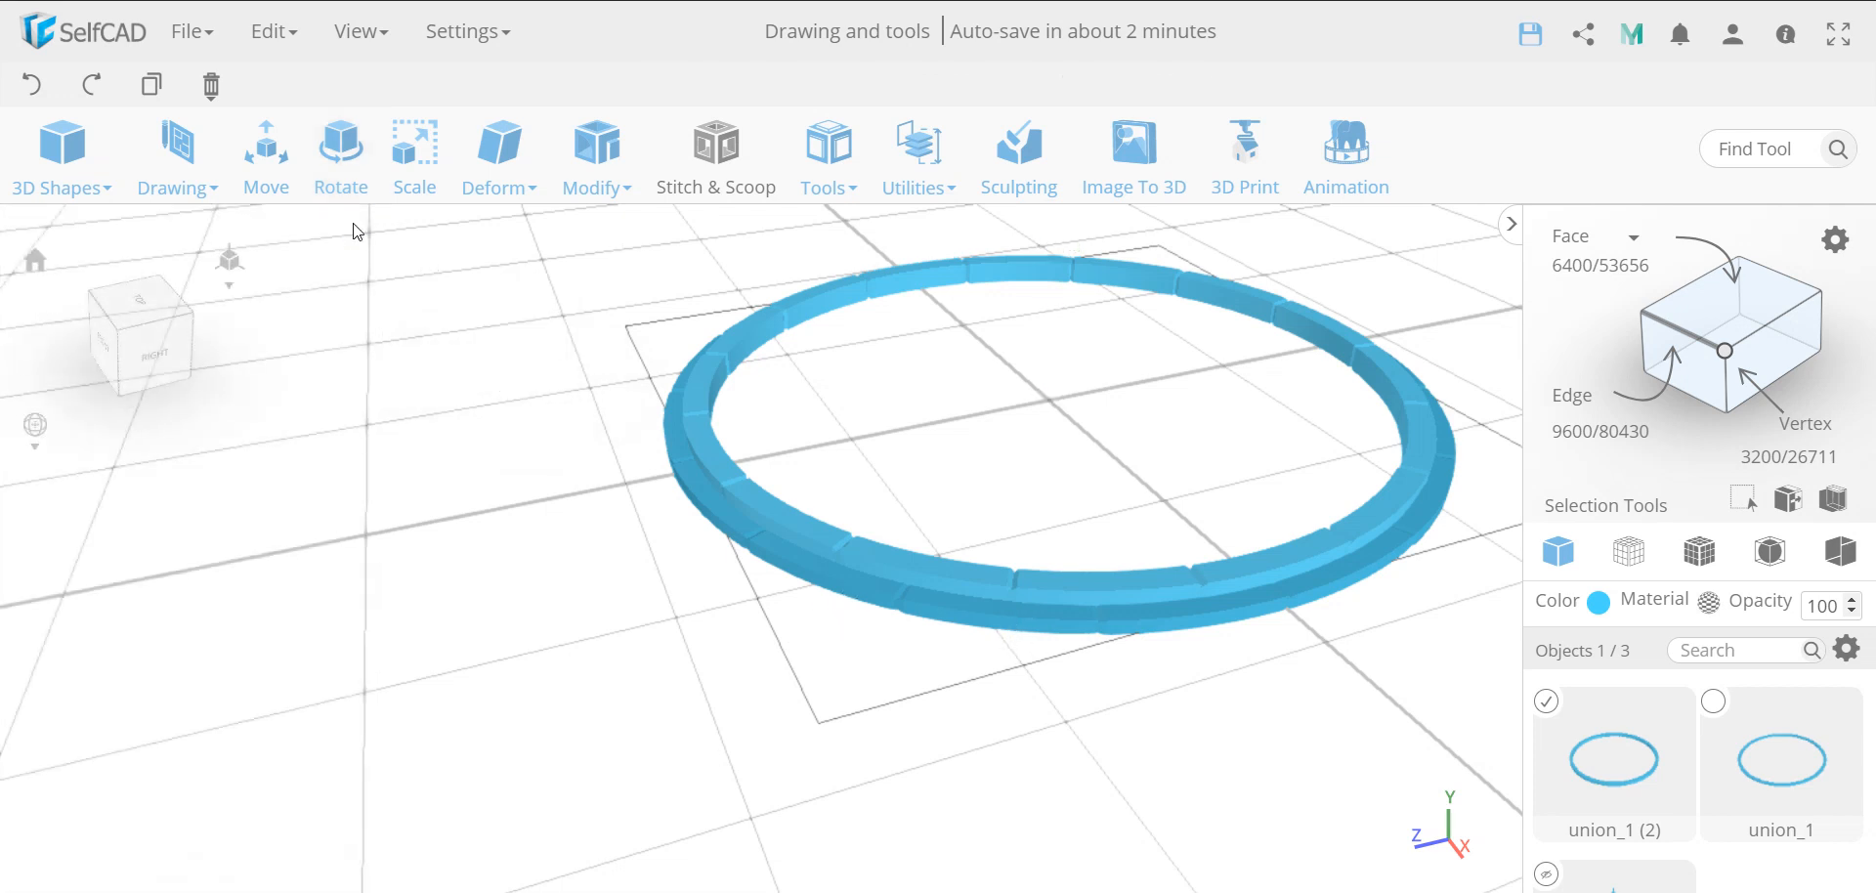
# Select the original outer ring and create one more in-place copy of it with Copy Offsets
pyautogui.click(972, 669)
pyautogui.click(989, 617)
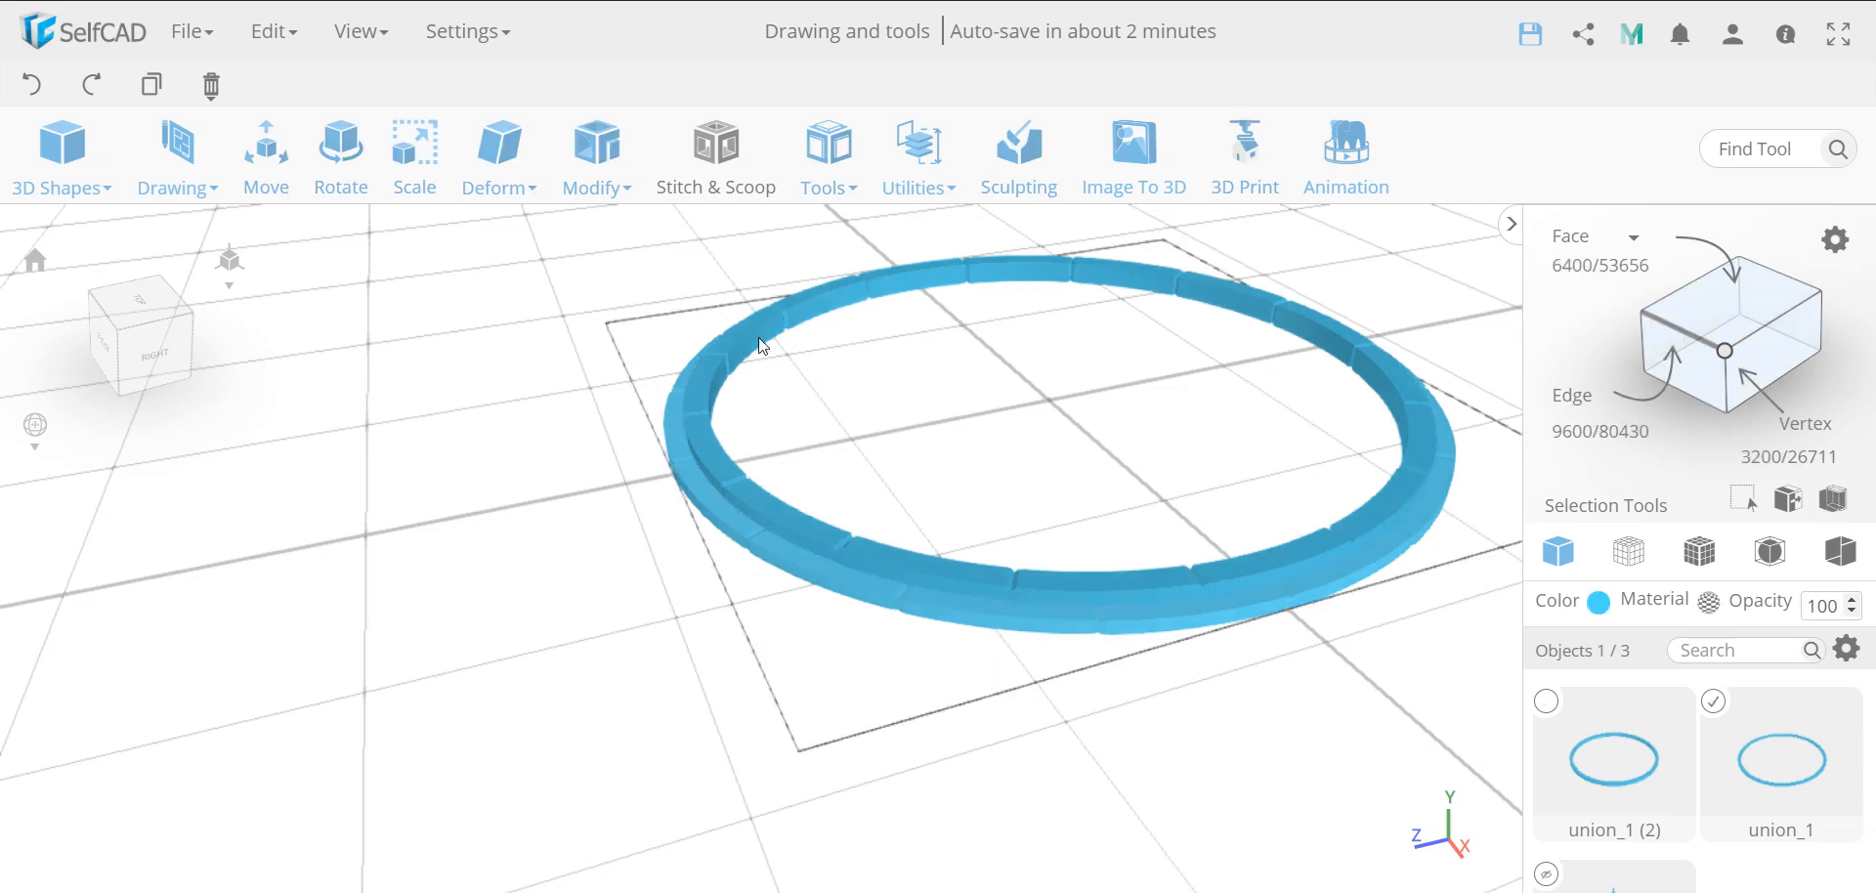
pyautogui.click(825, 152)
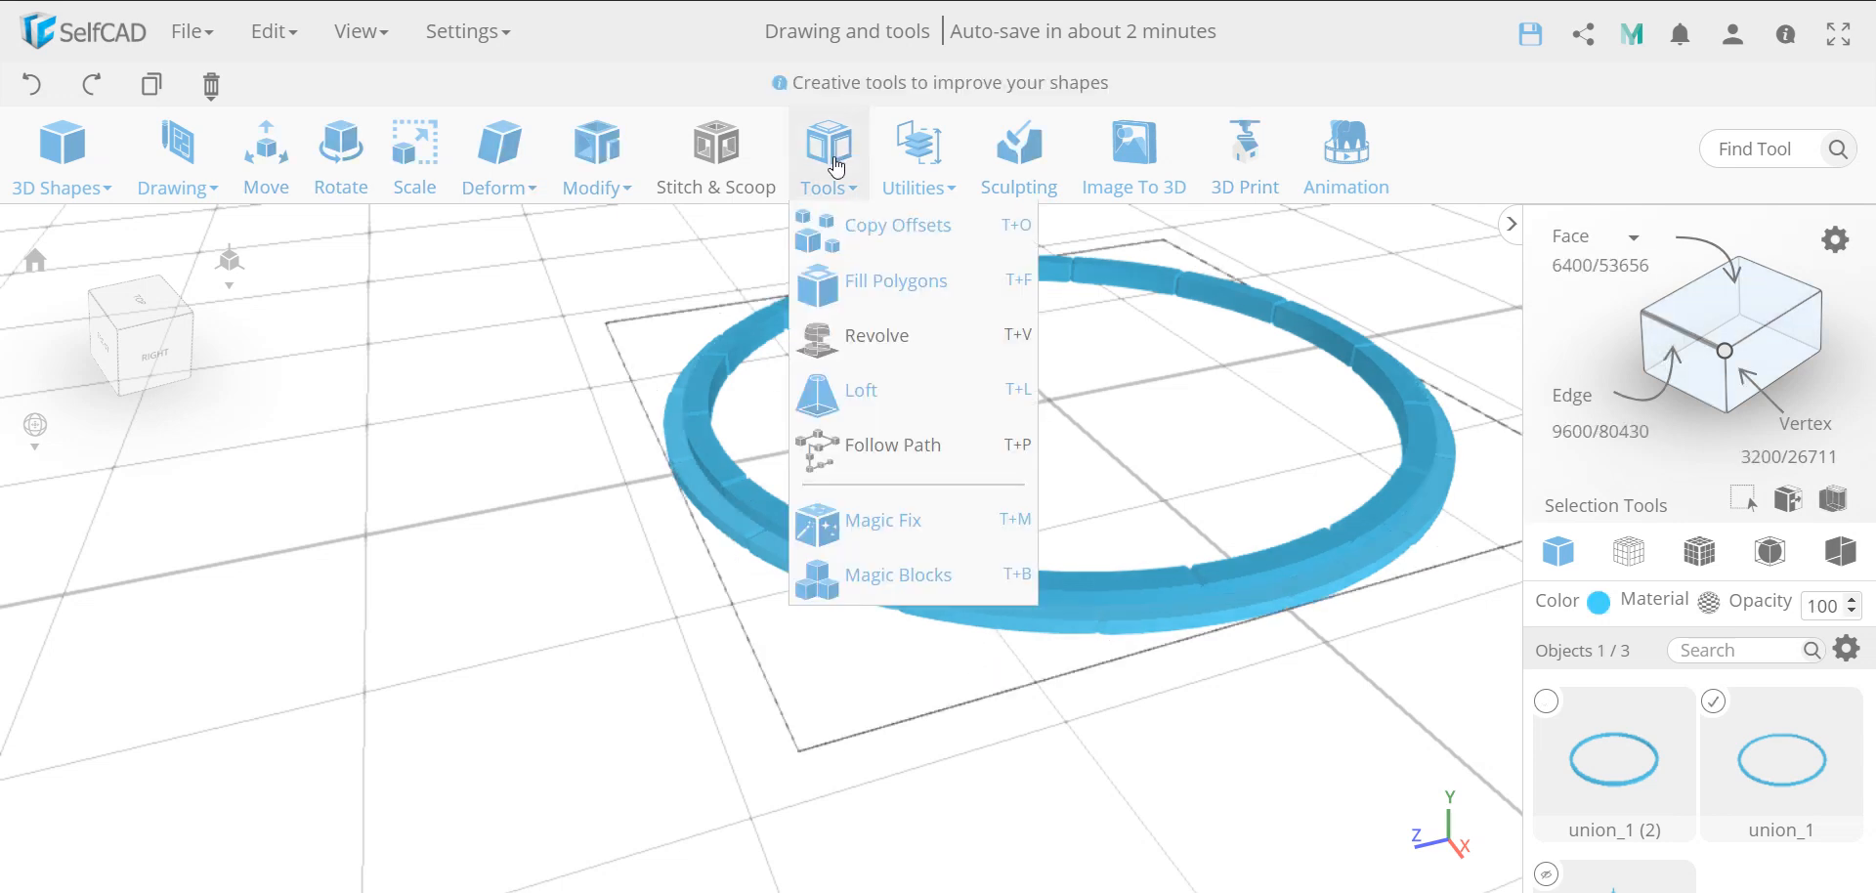
pyautogui.click(869, 241)
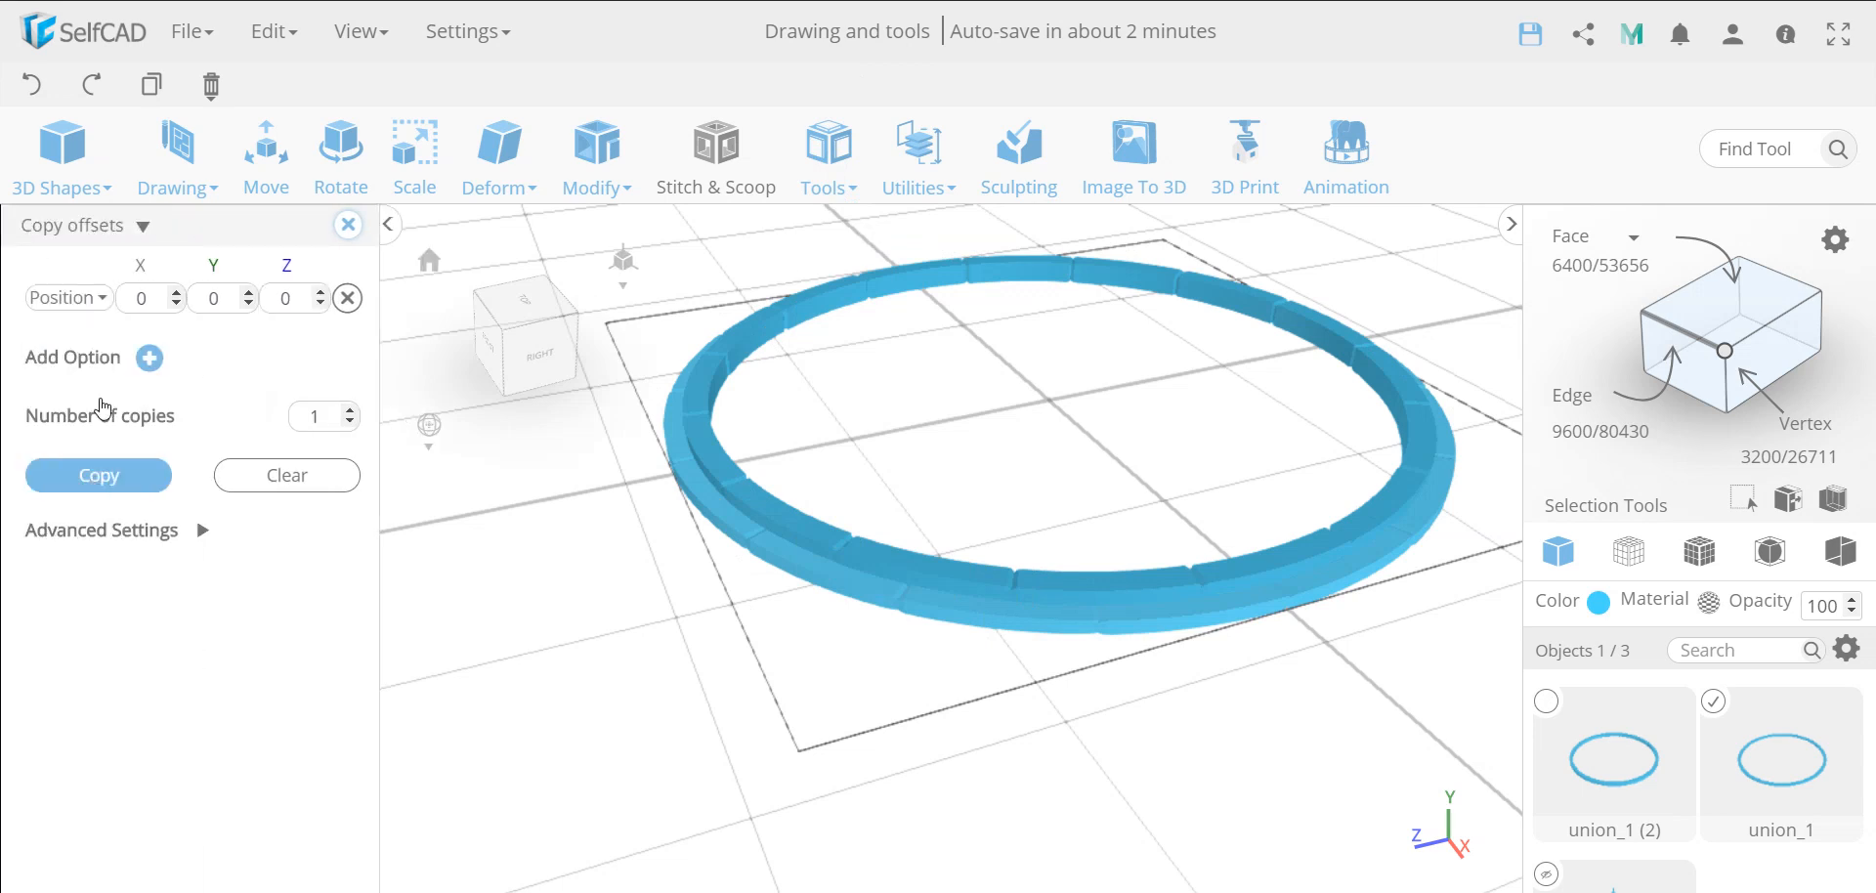
pyautogui.click(97, 481)
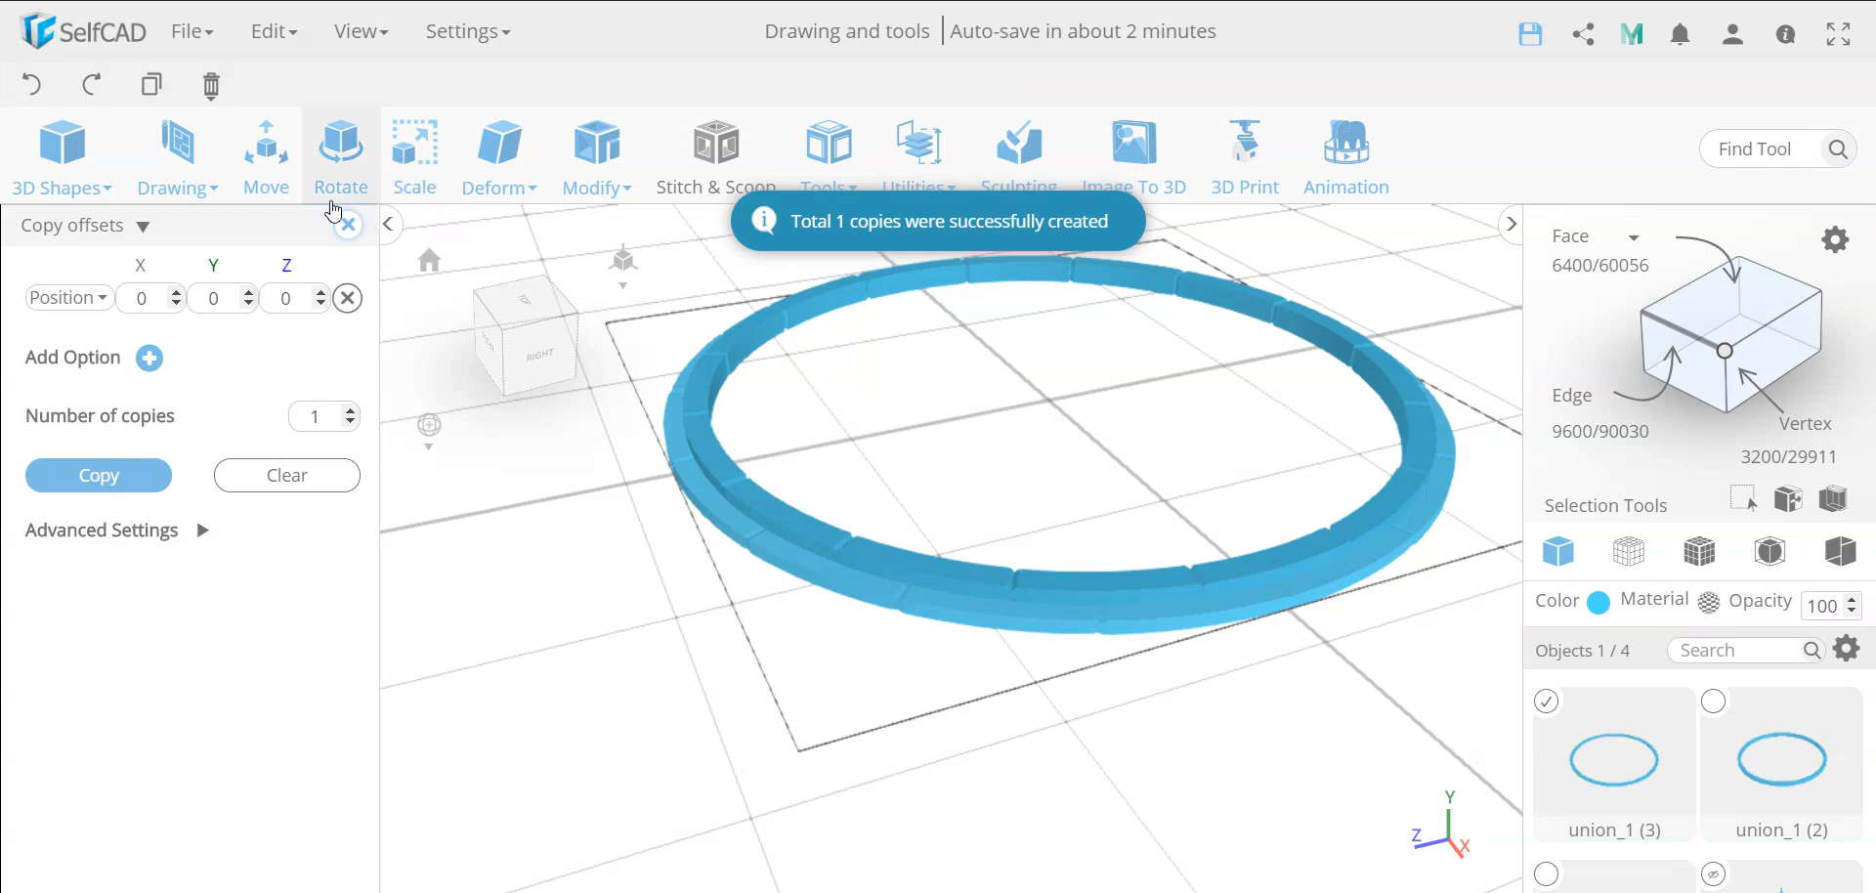
# Scale the newly copied ring's height to 5.8 on the Y axis
pyautogui.click(411, 172)
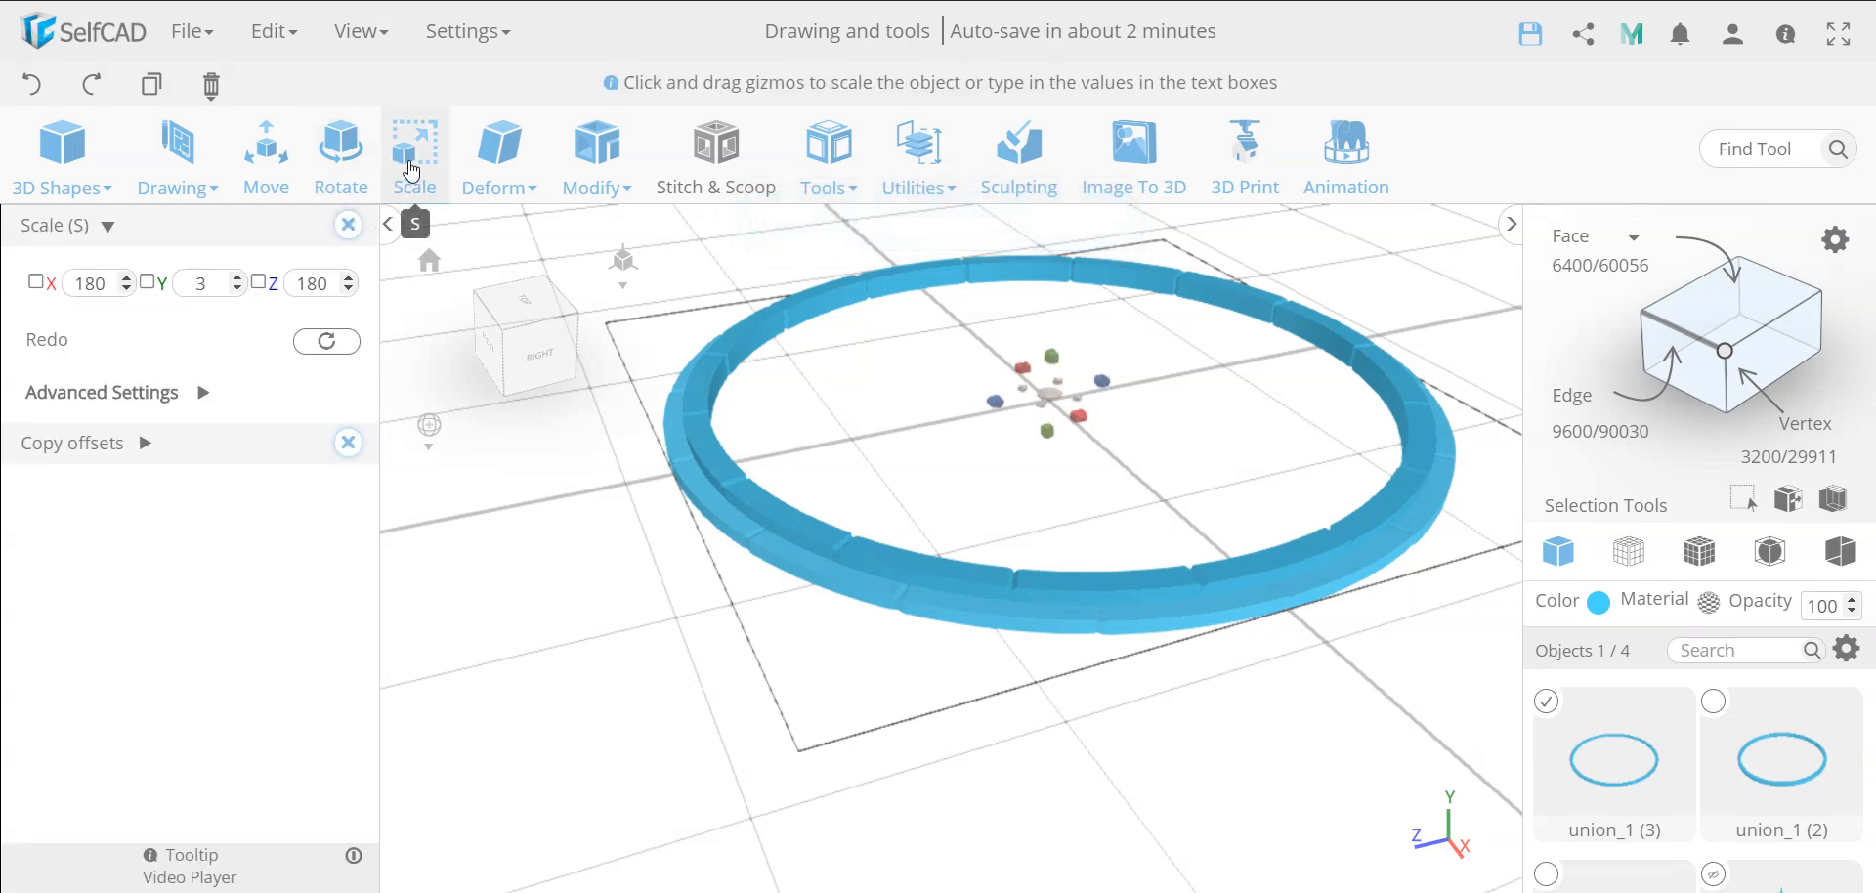
pyautogui.doubleClick(204, 286)
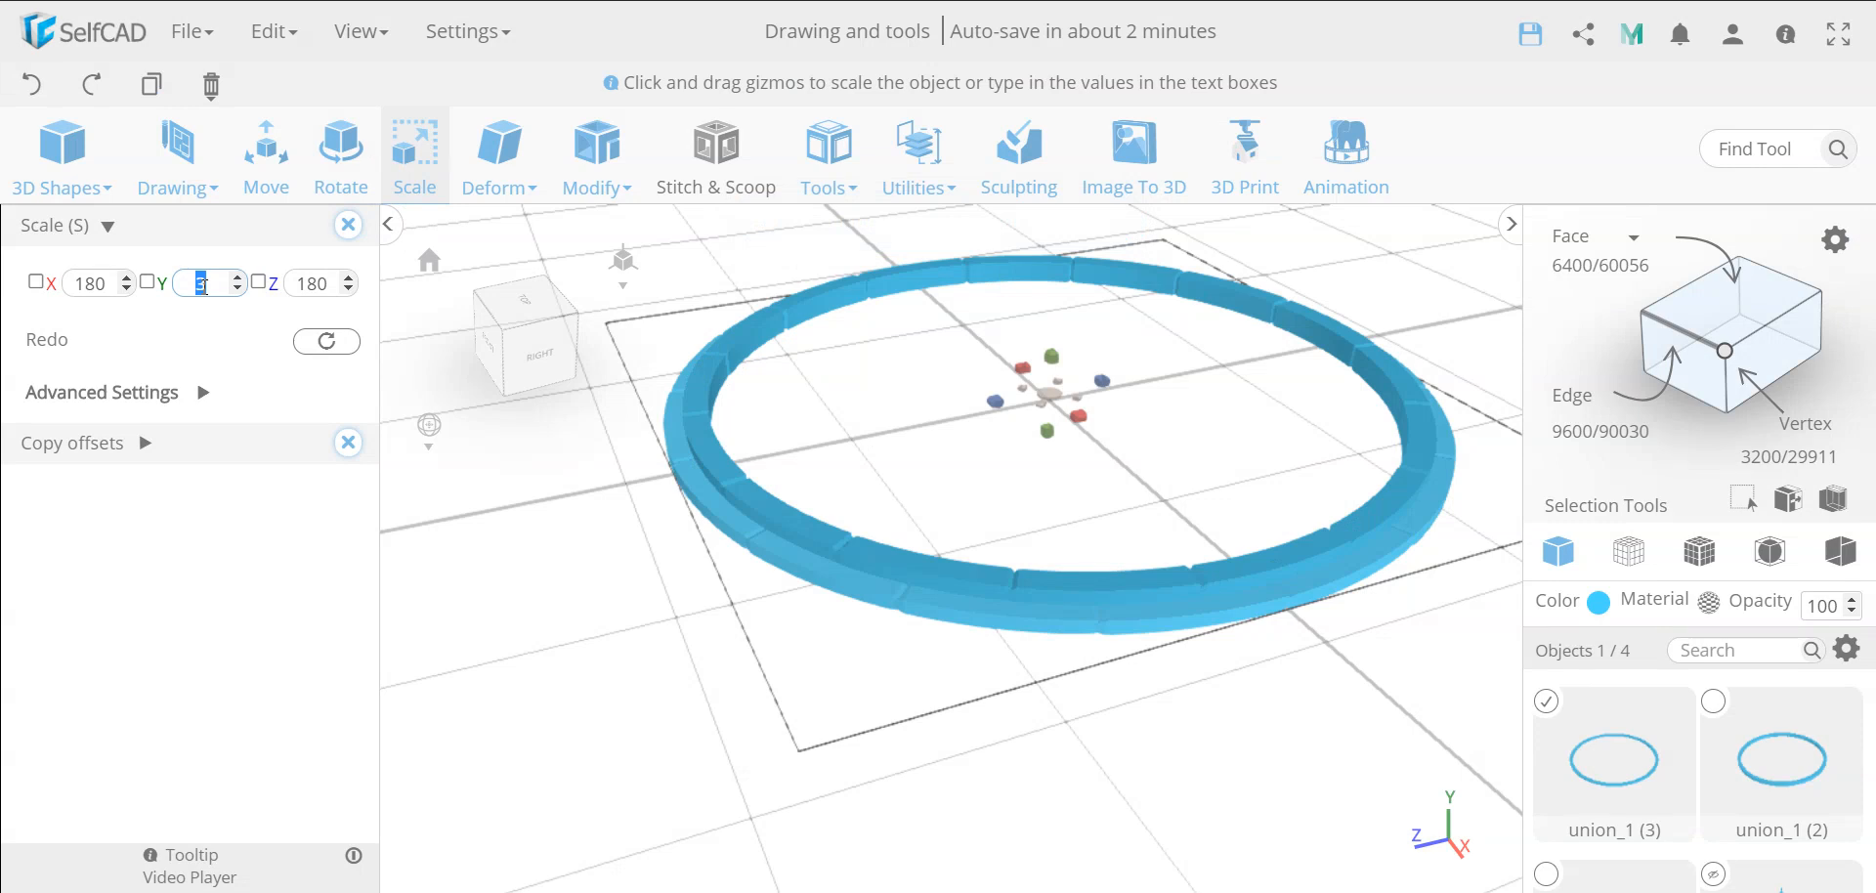
pyautogui.write('5.8')
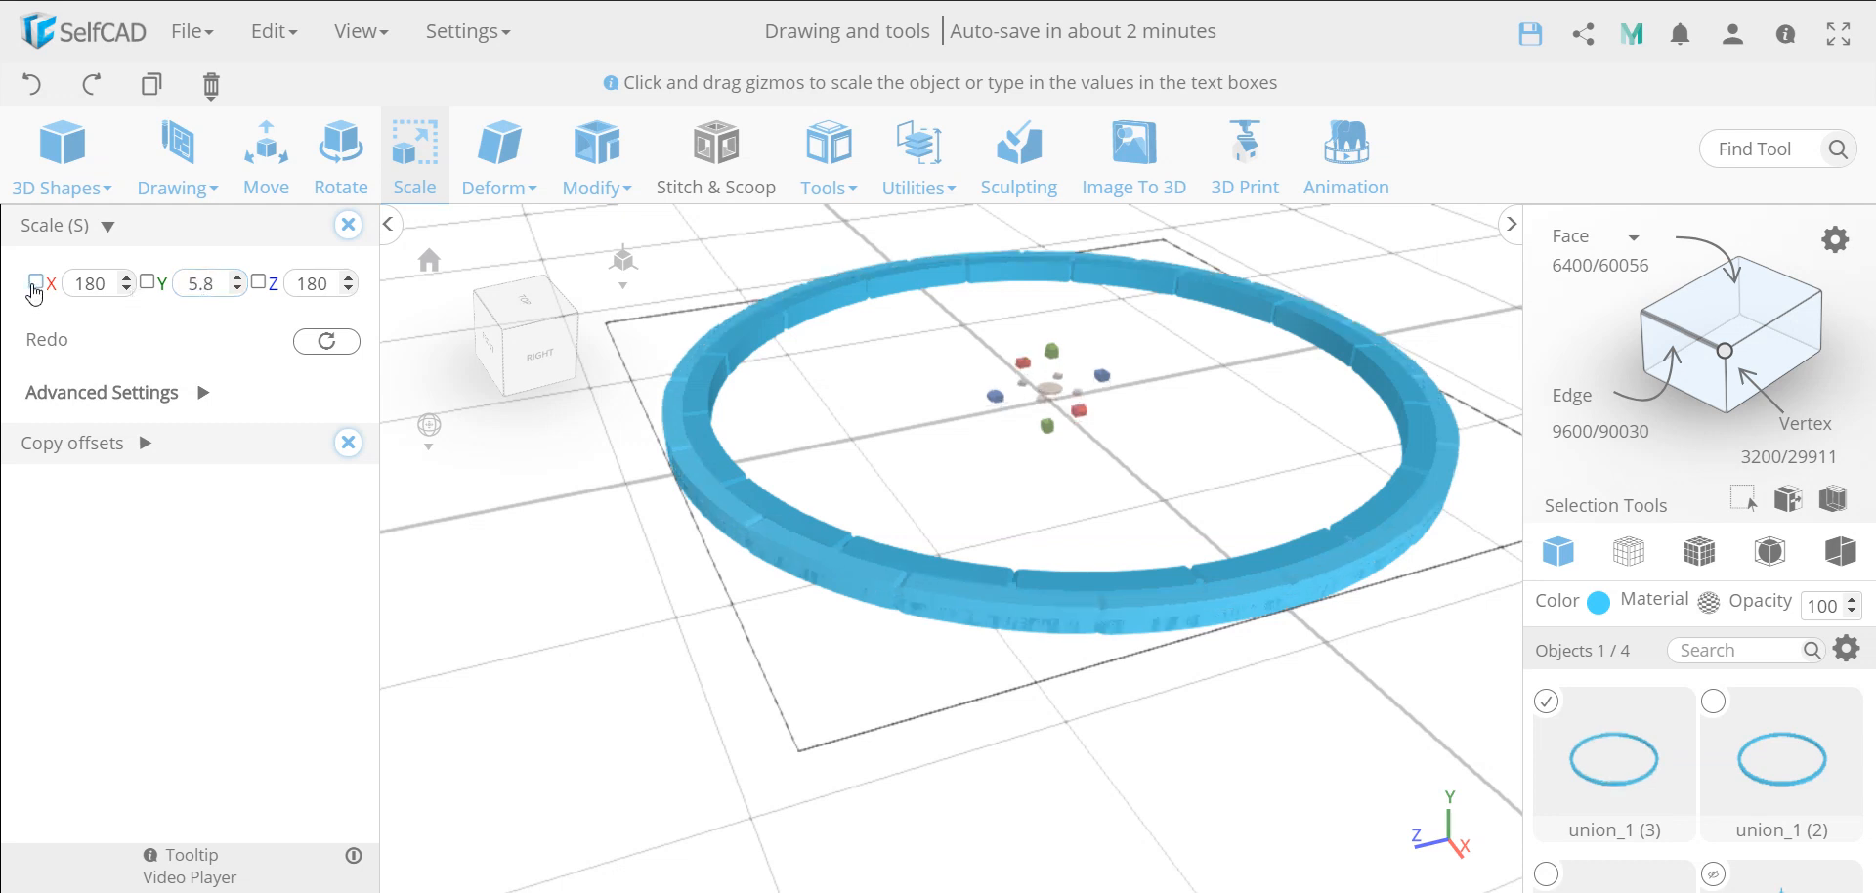
# Link the X and Z axes and scale the new ring's diameter to 163 on both
pyautogui.click(35, 285)
pyautogui.click(258, 285)
pyautogui.doubleClick(312, 284)
pyautogui.write('161.2')
pyautogui.press('Return')
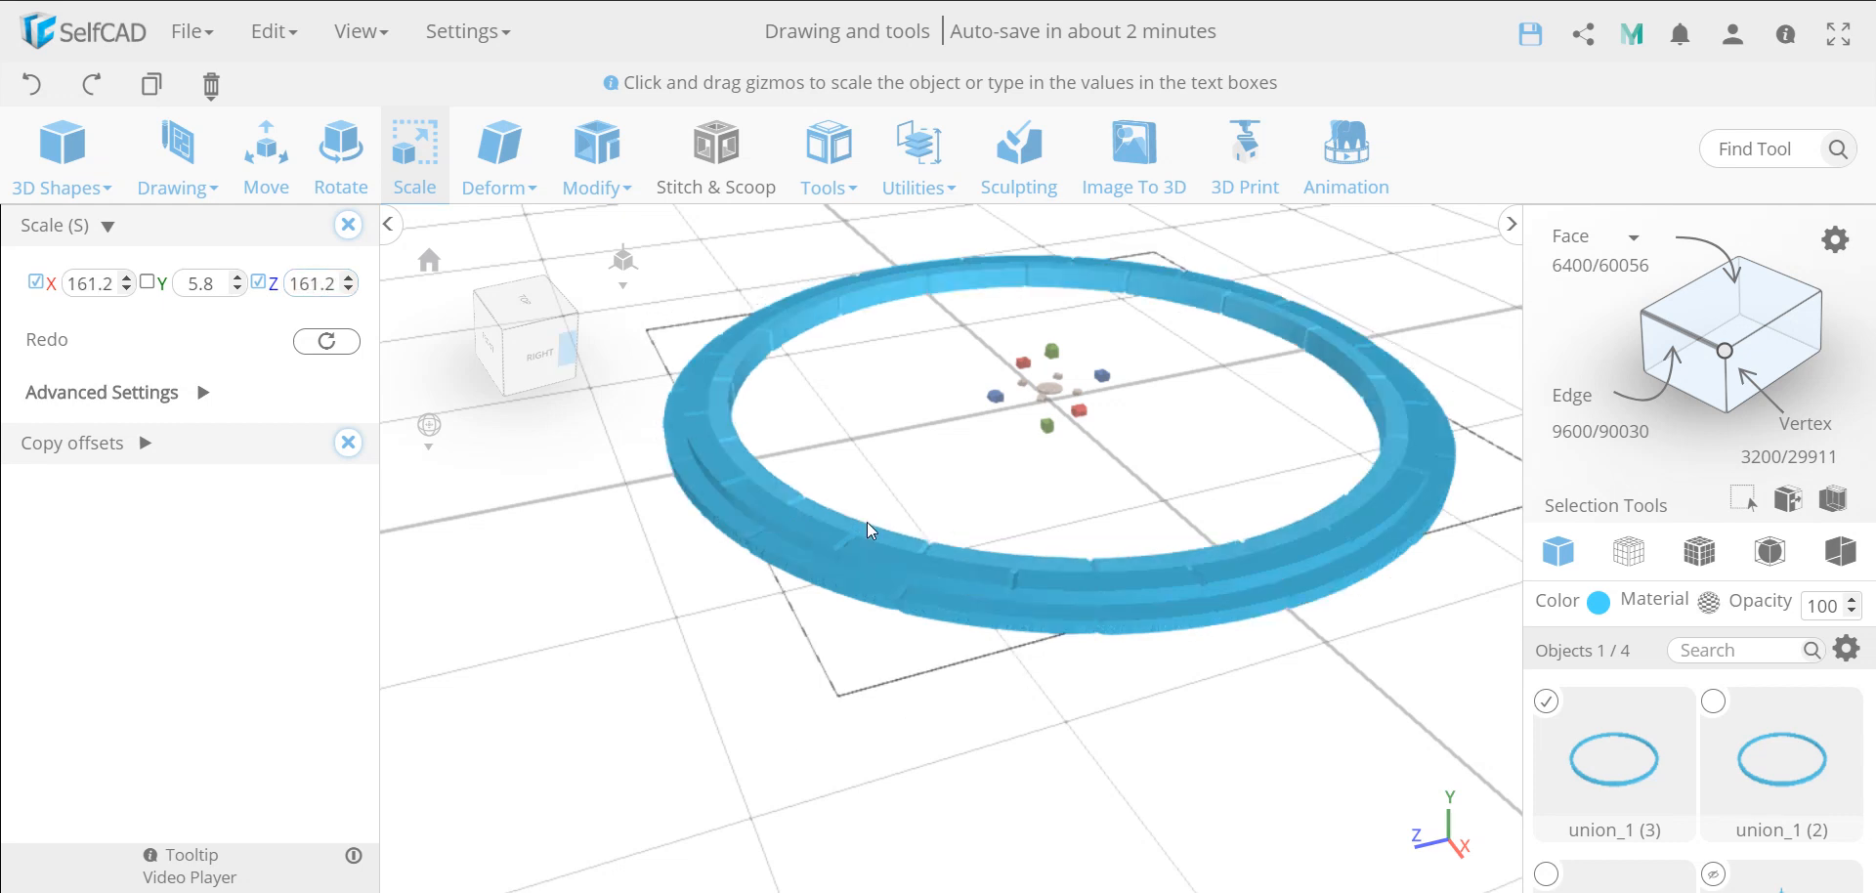
pyautogui.scroll(5, 865, 521)
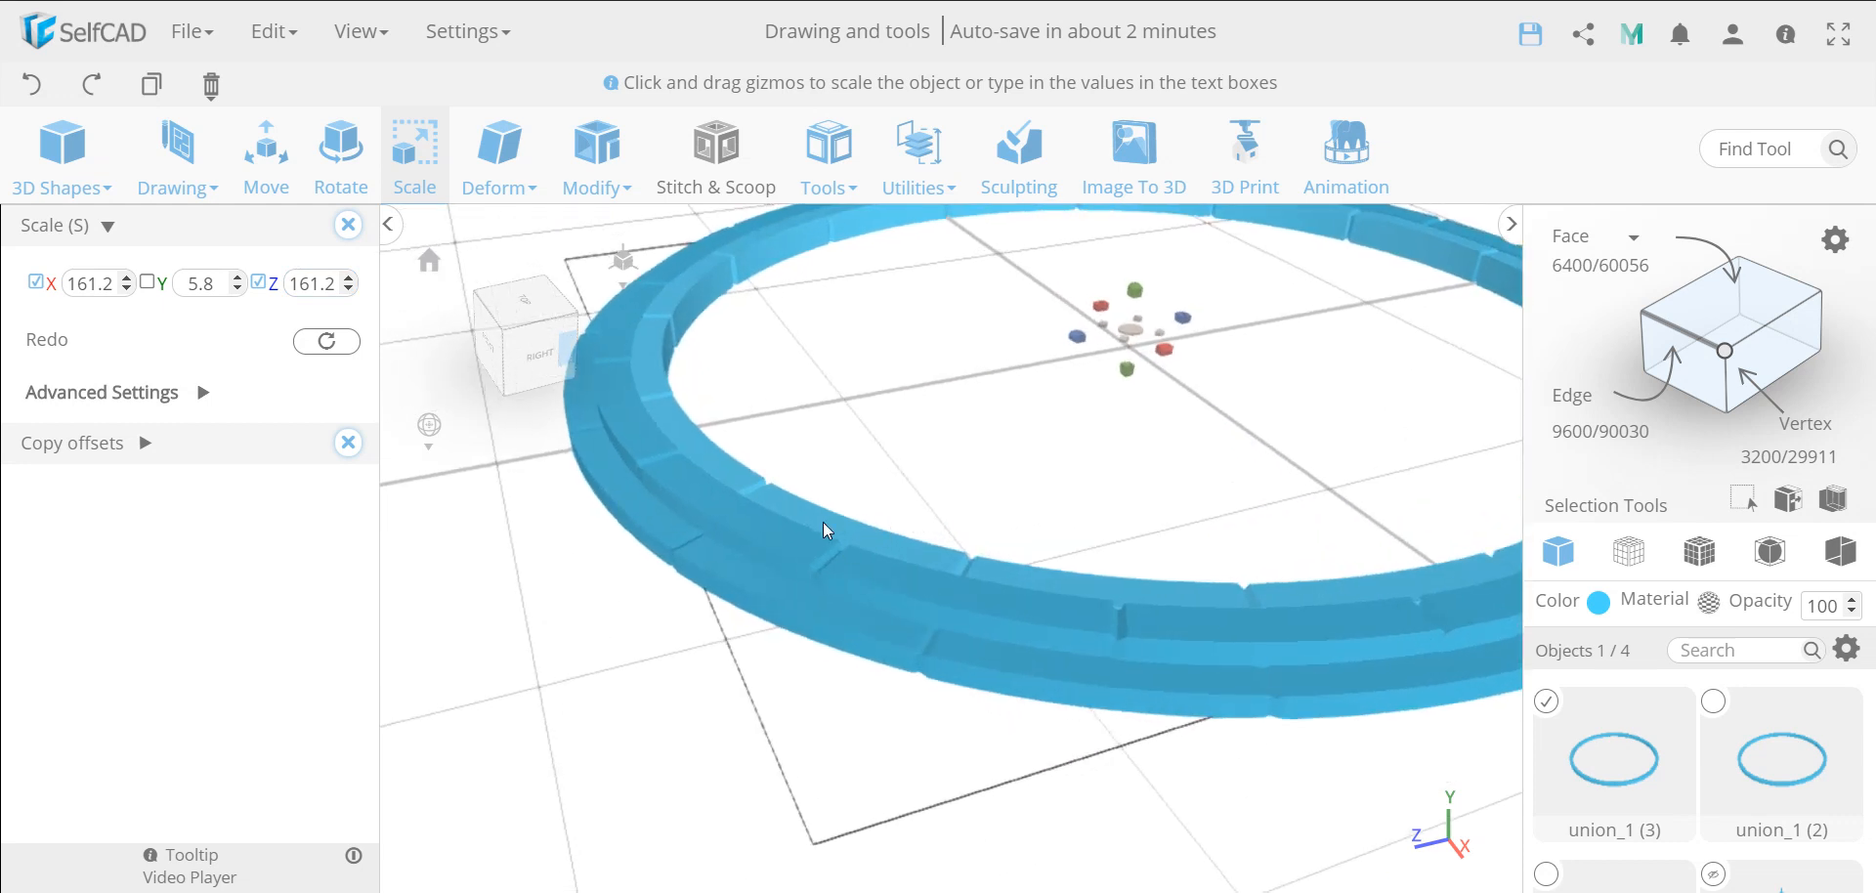
pyautogui.click(349, 278)
pyautogui.click(349, 279)
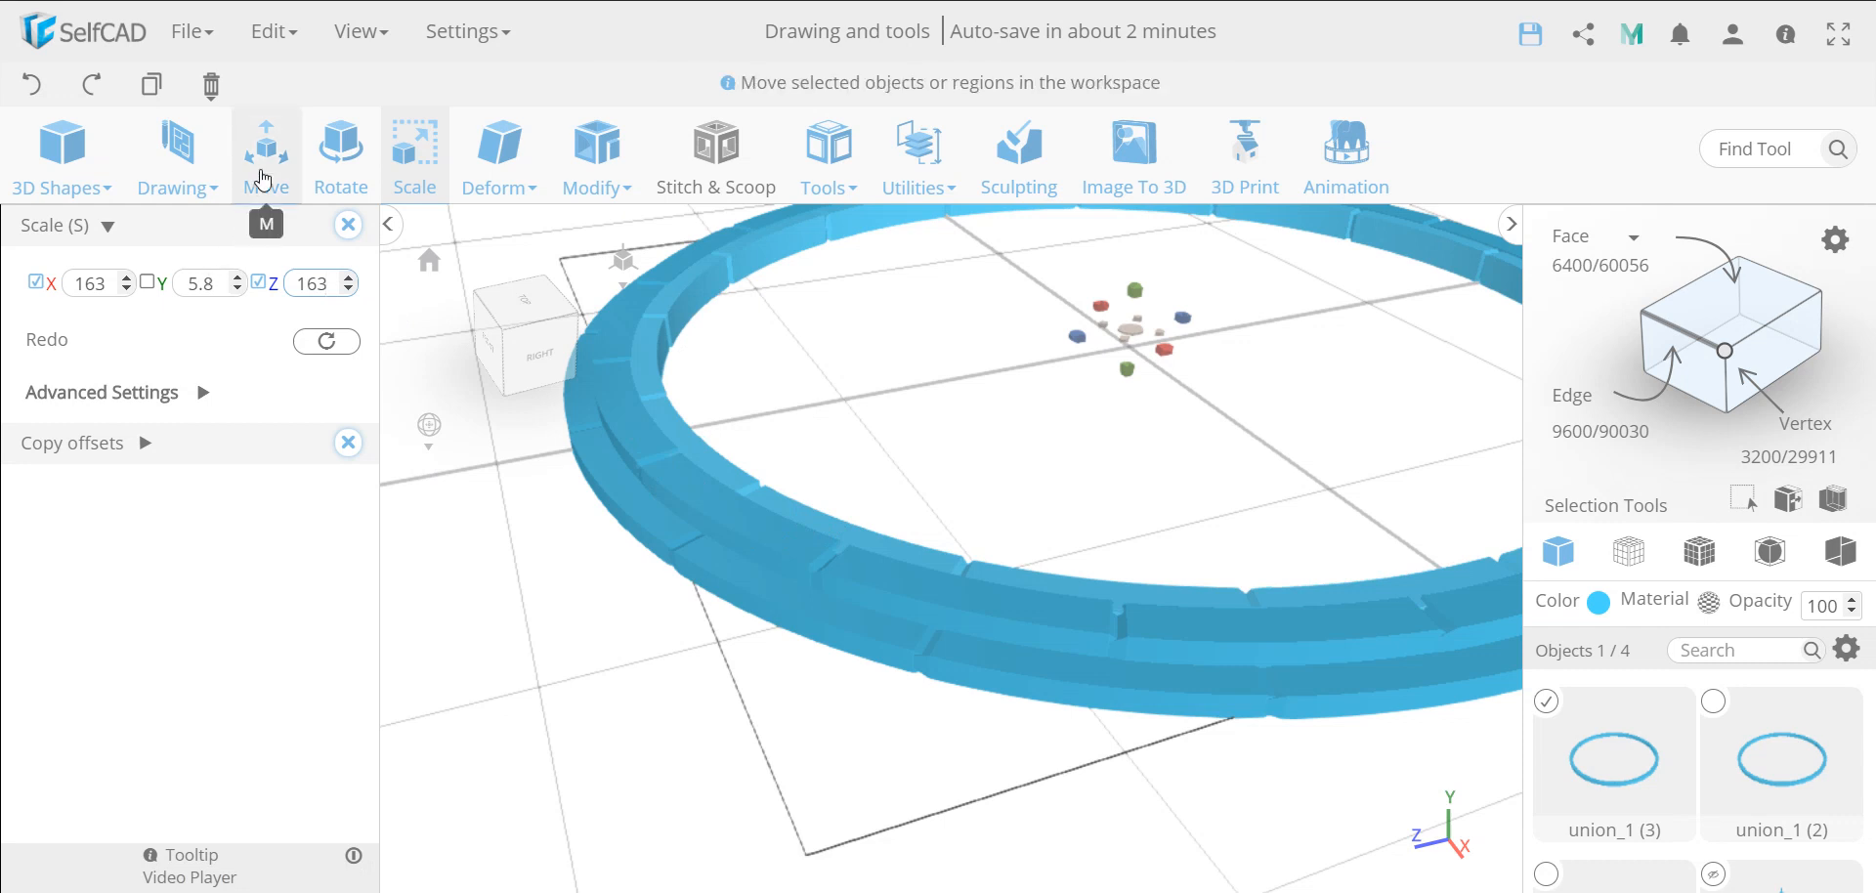
# Move the third ring to 0.2 on the Y axis and check its fit against the other rings
pyautogui.click(264, 179)
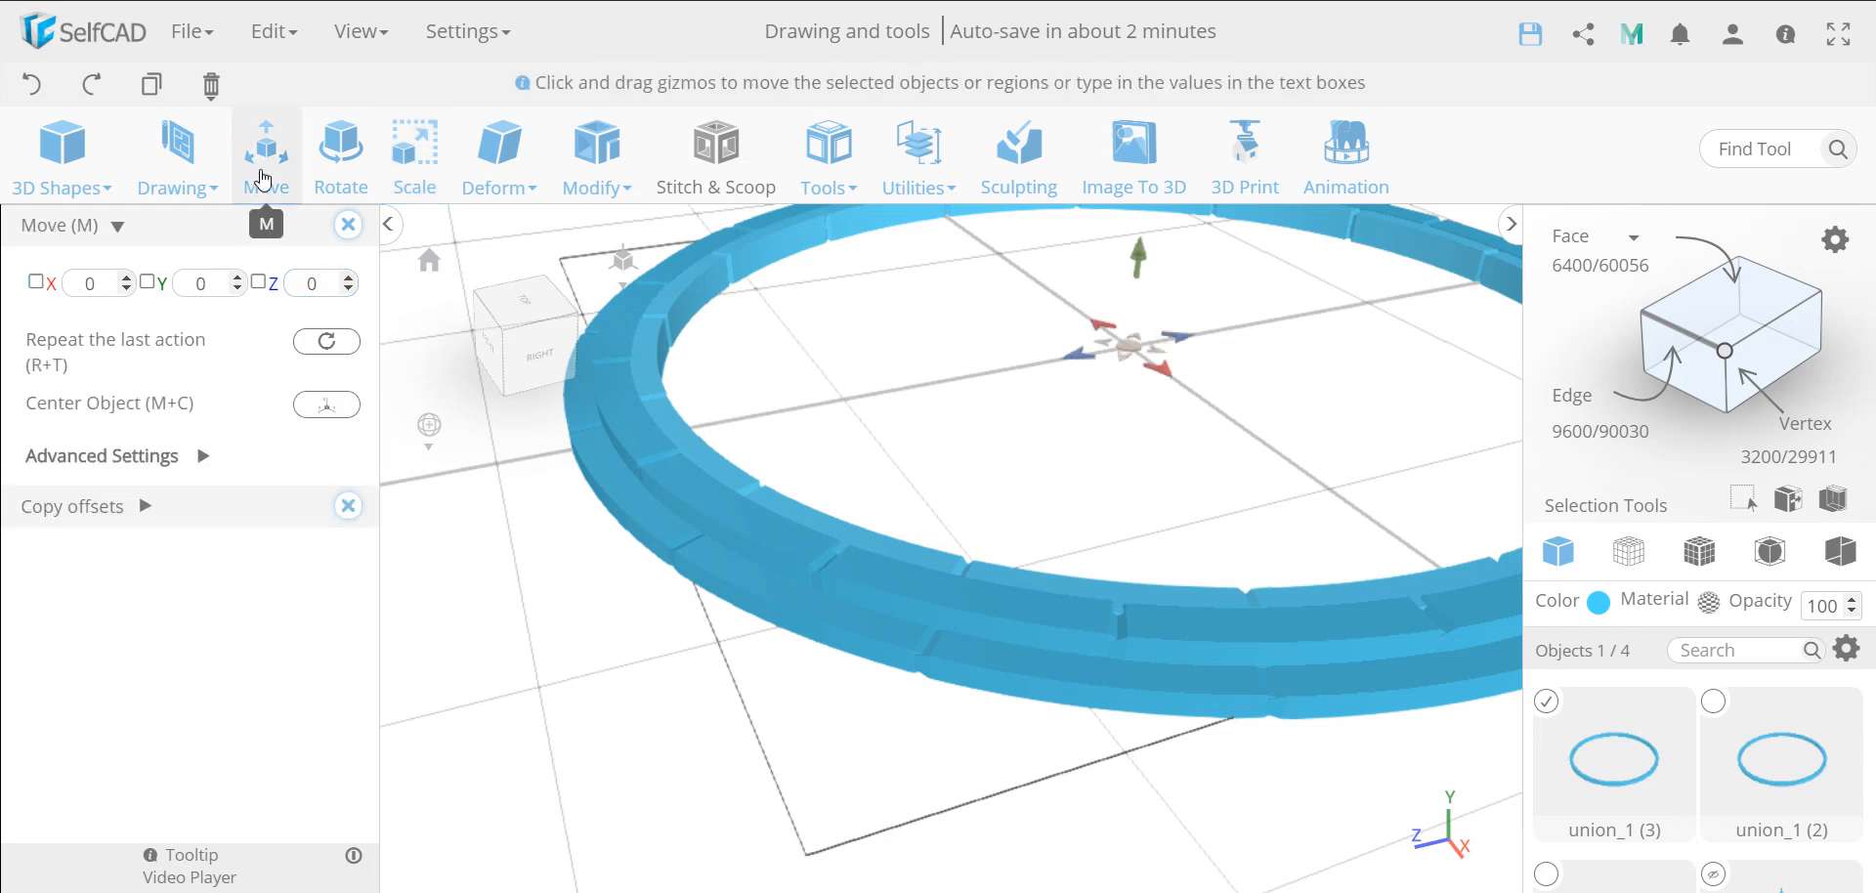
pyautogui.doubleClick(202, 282)
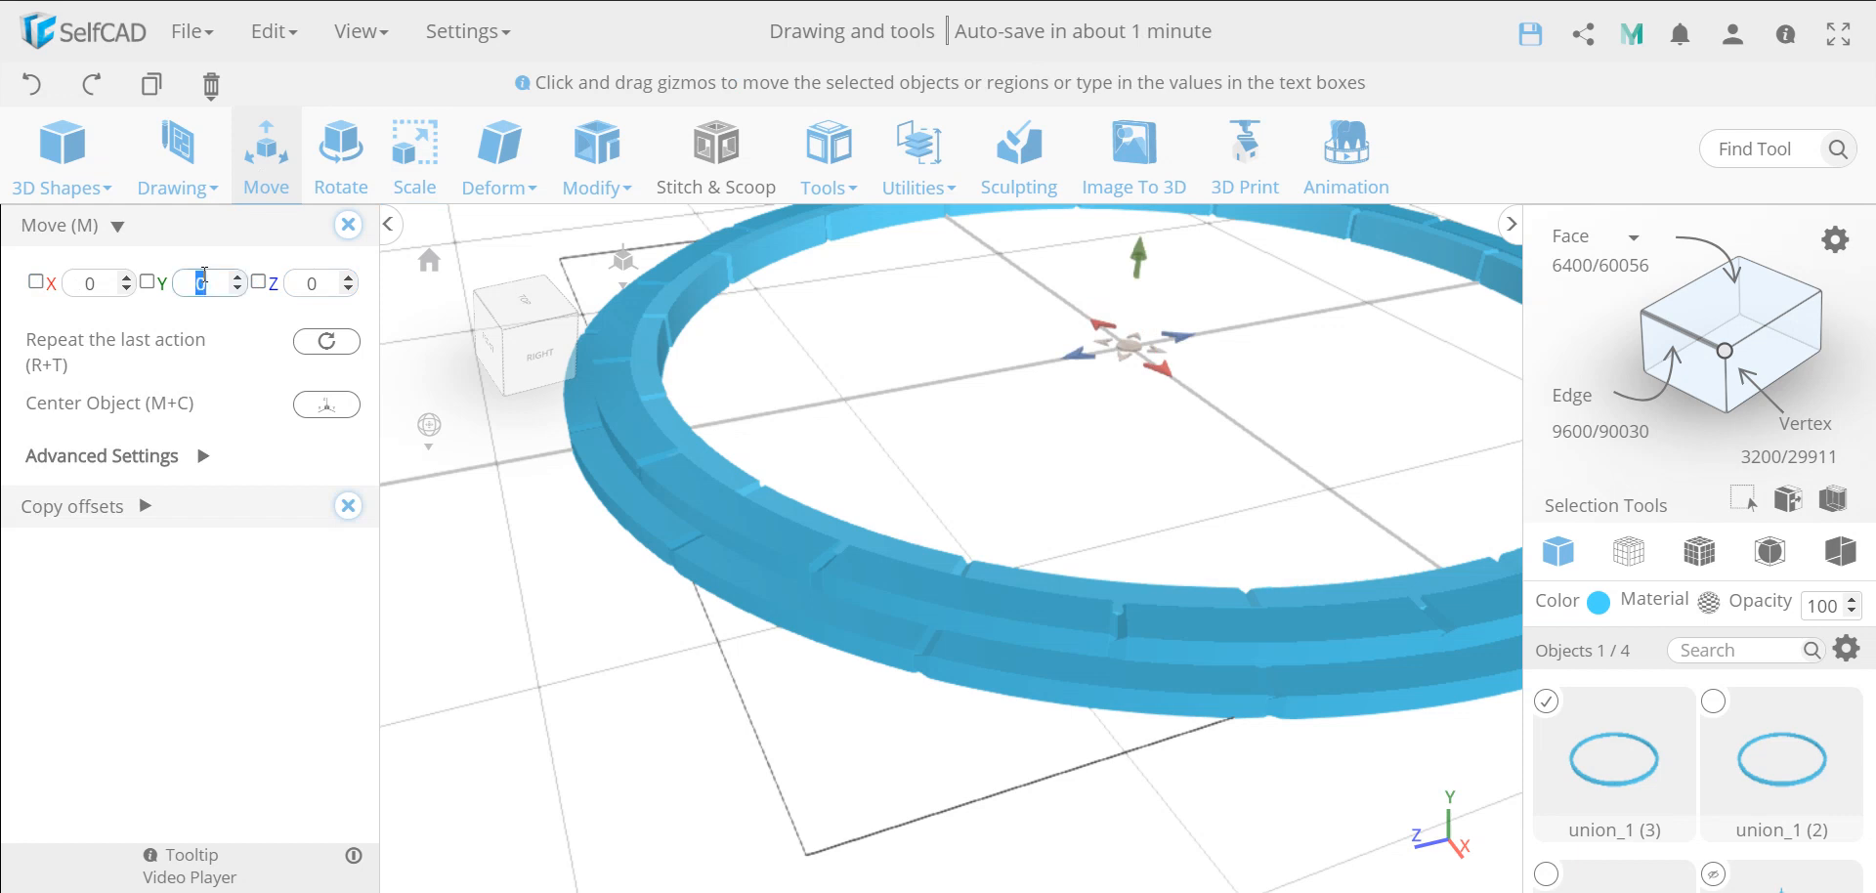
pyautogui.write('.2')
pyautogui.press('Return')
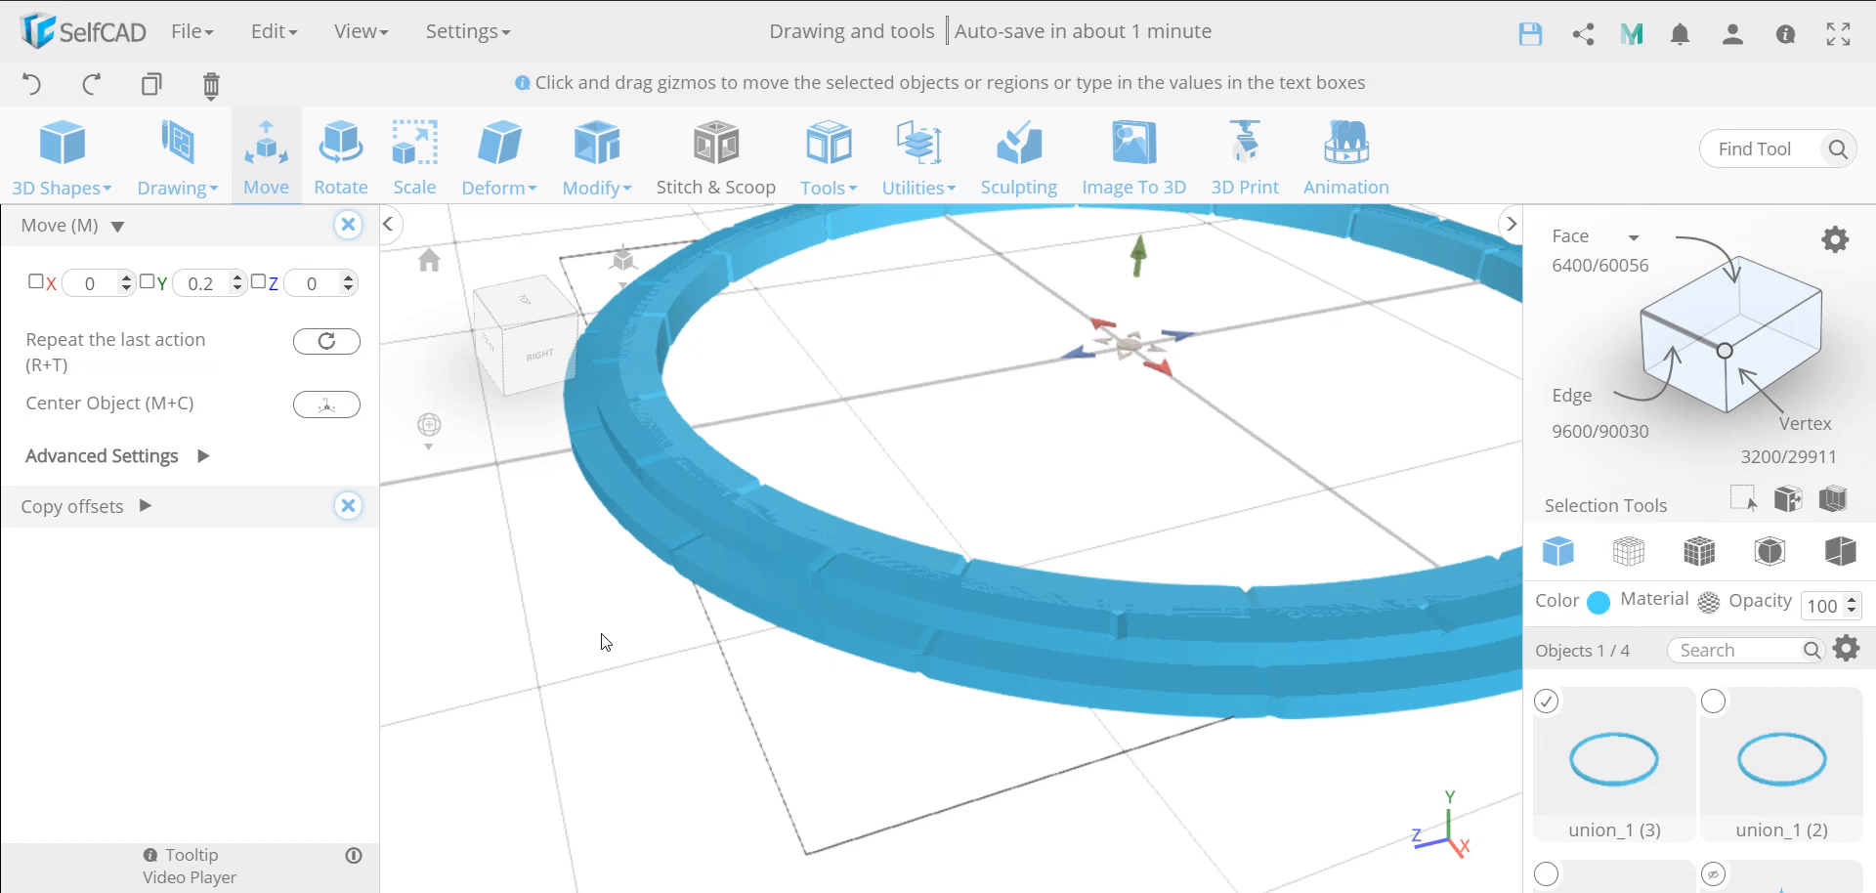
pyautogui.moveTo(602, 634); pyautogui.dragTo(693, 609, button='right')
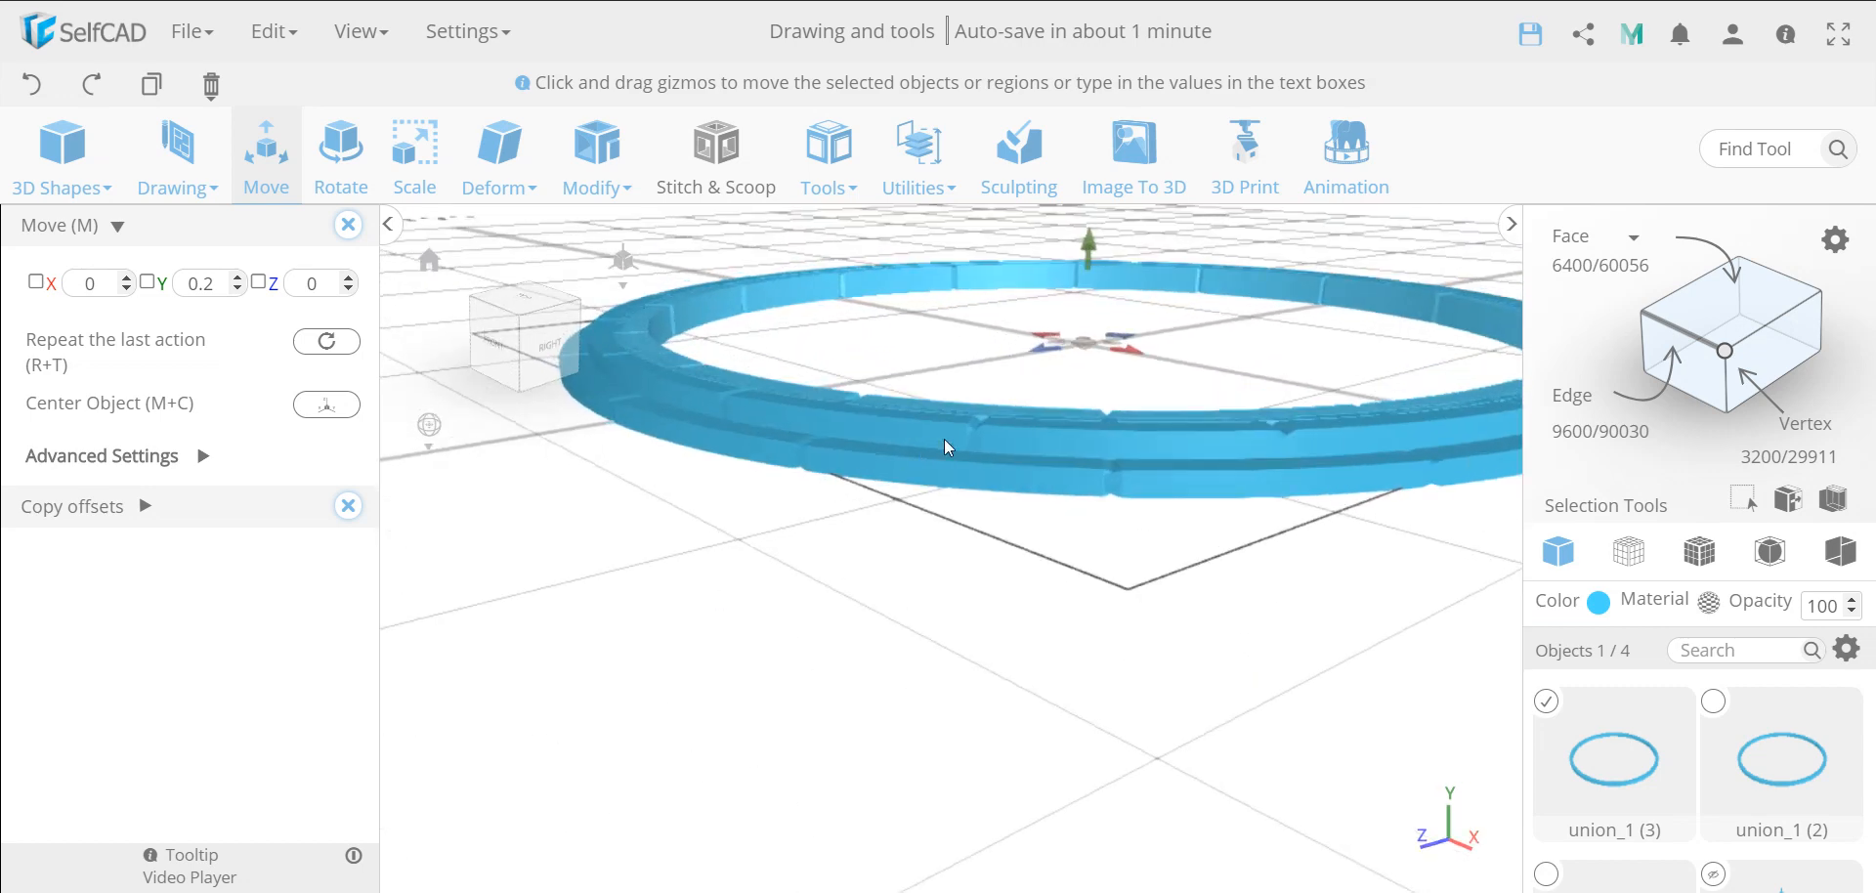
# Scale the third, innermost ring's height to 8.8 on the Y axis so it stands clear of the other rings
pyautogui.scroll(5, 969, 428)
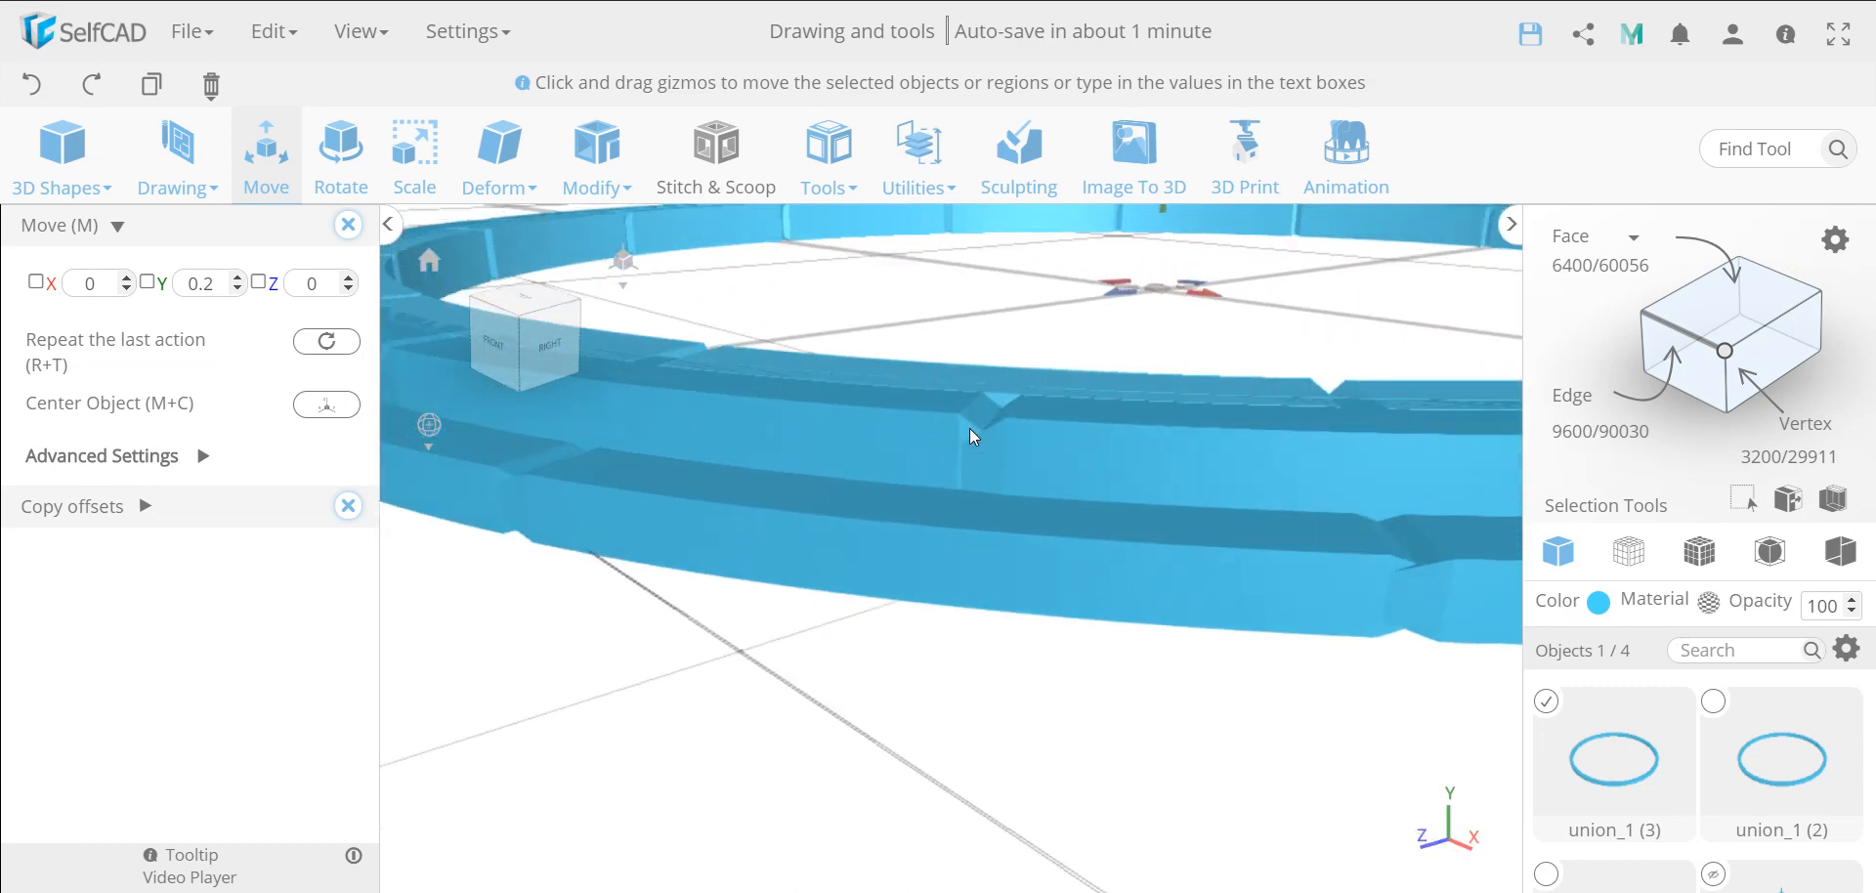
pyautogui.scroll(-4, 969, 428)
pyautogui.moveTo(990, 616); pyautogui.dragTo(919, 633, button='right')
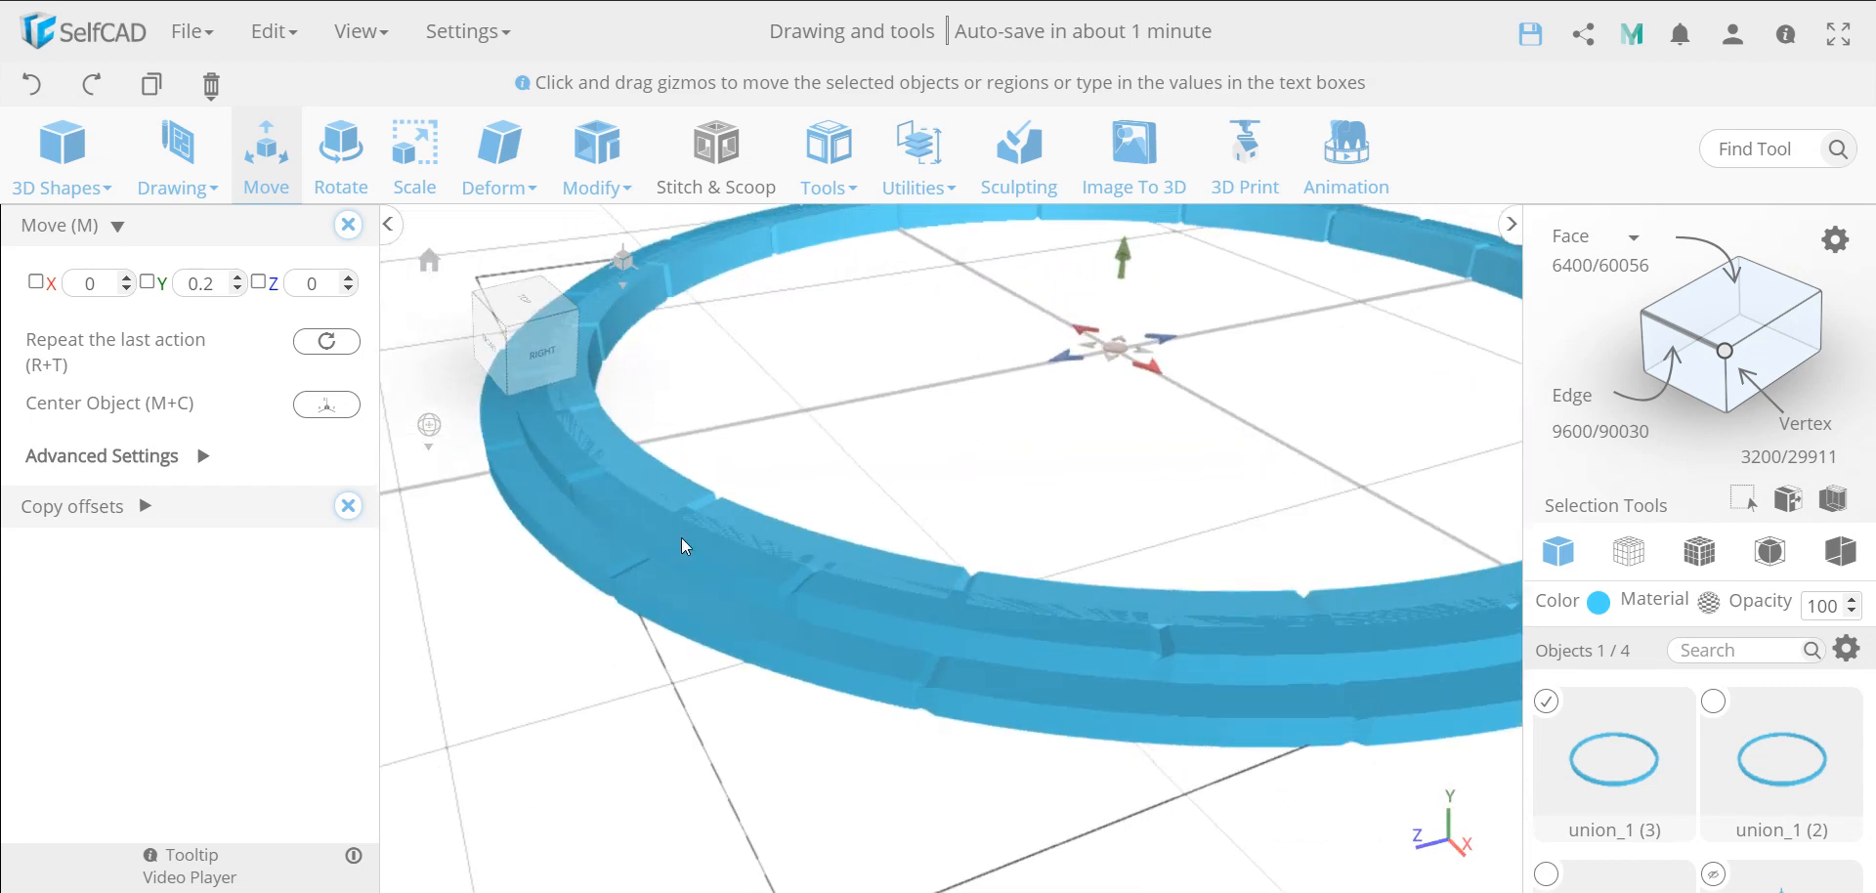
pyautogui.click(411, 164)
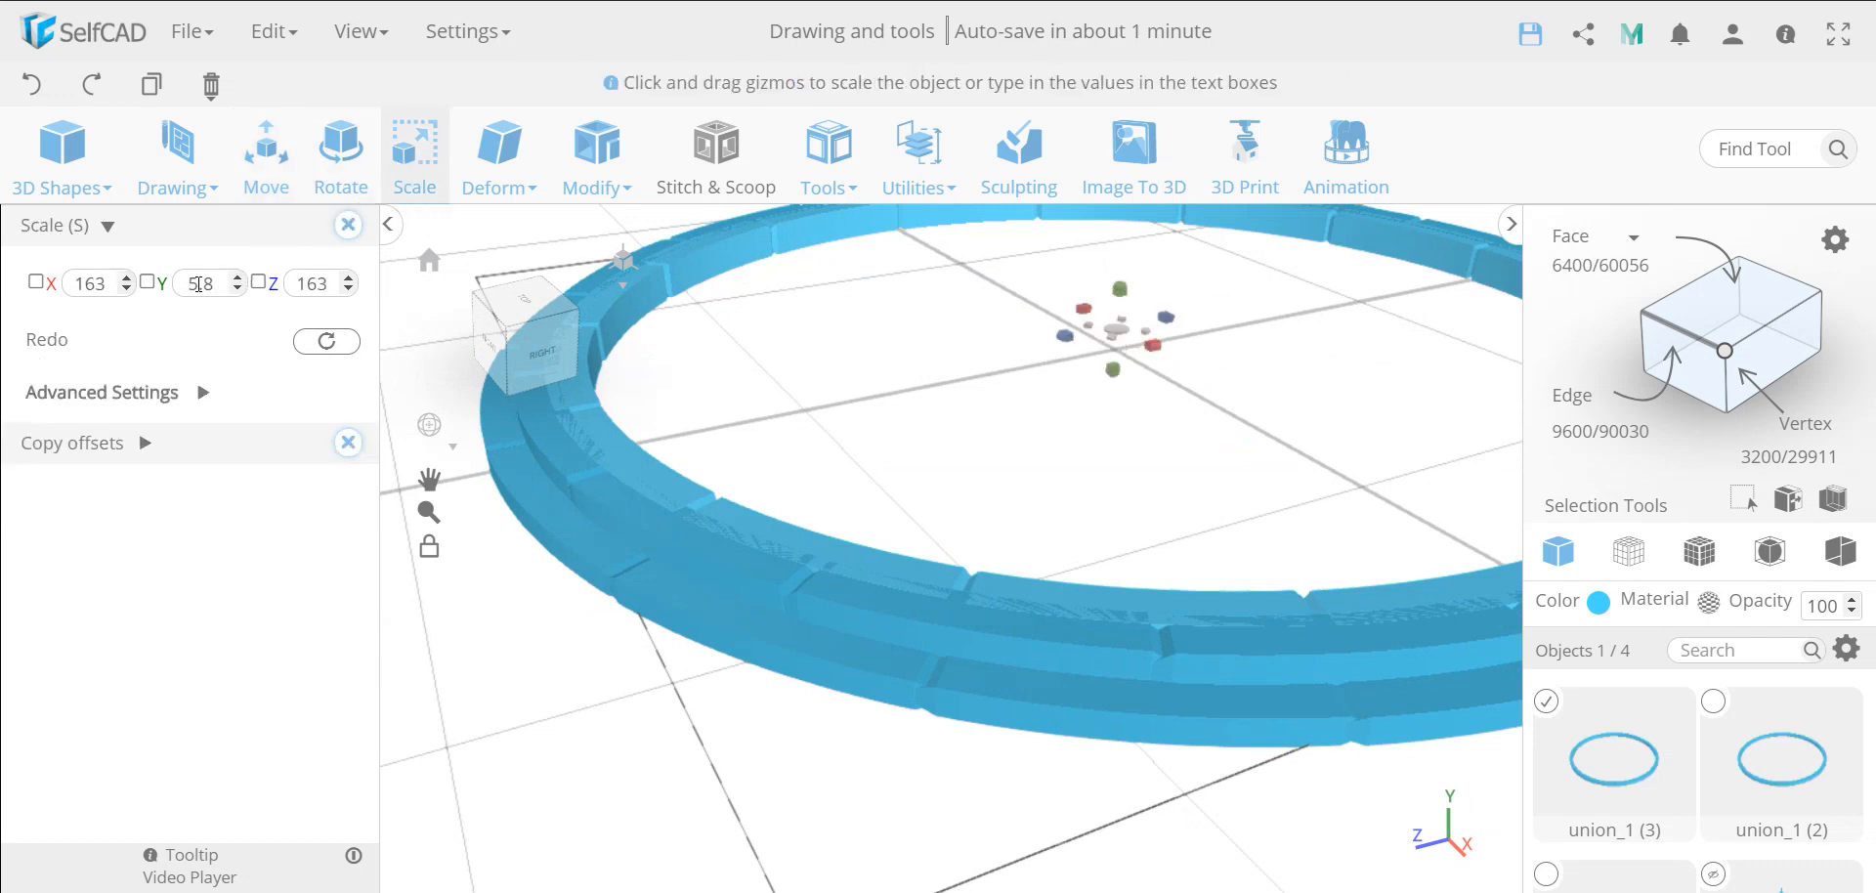
pyautogui.doubleClick(208, 282)
pyautogui.write('8.8')
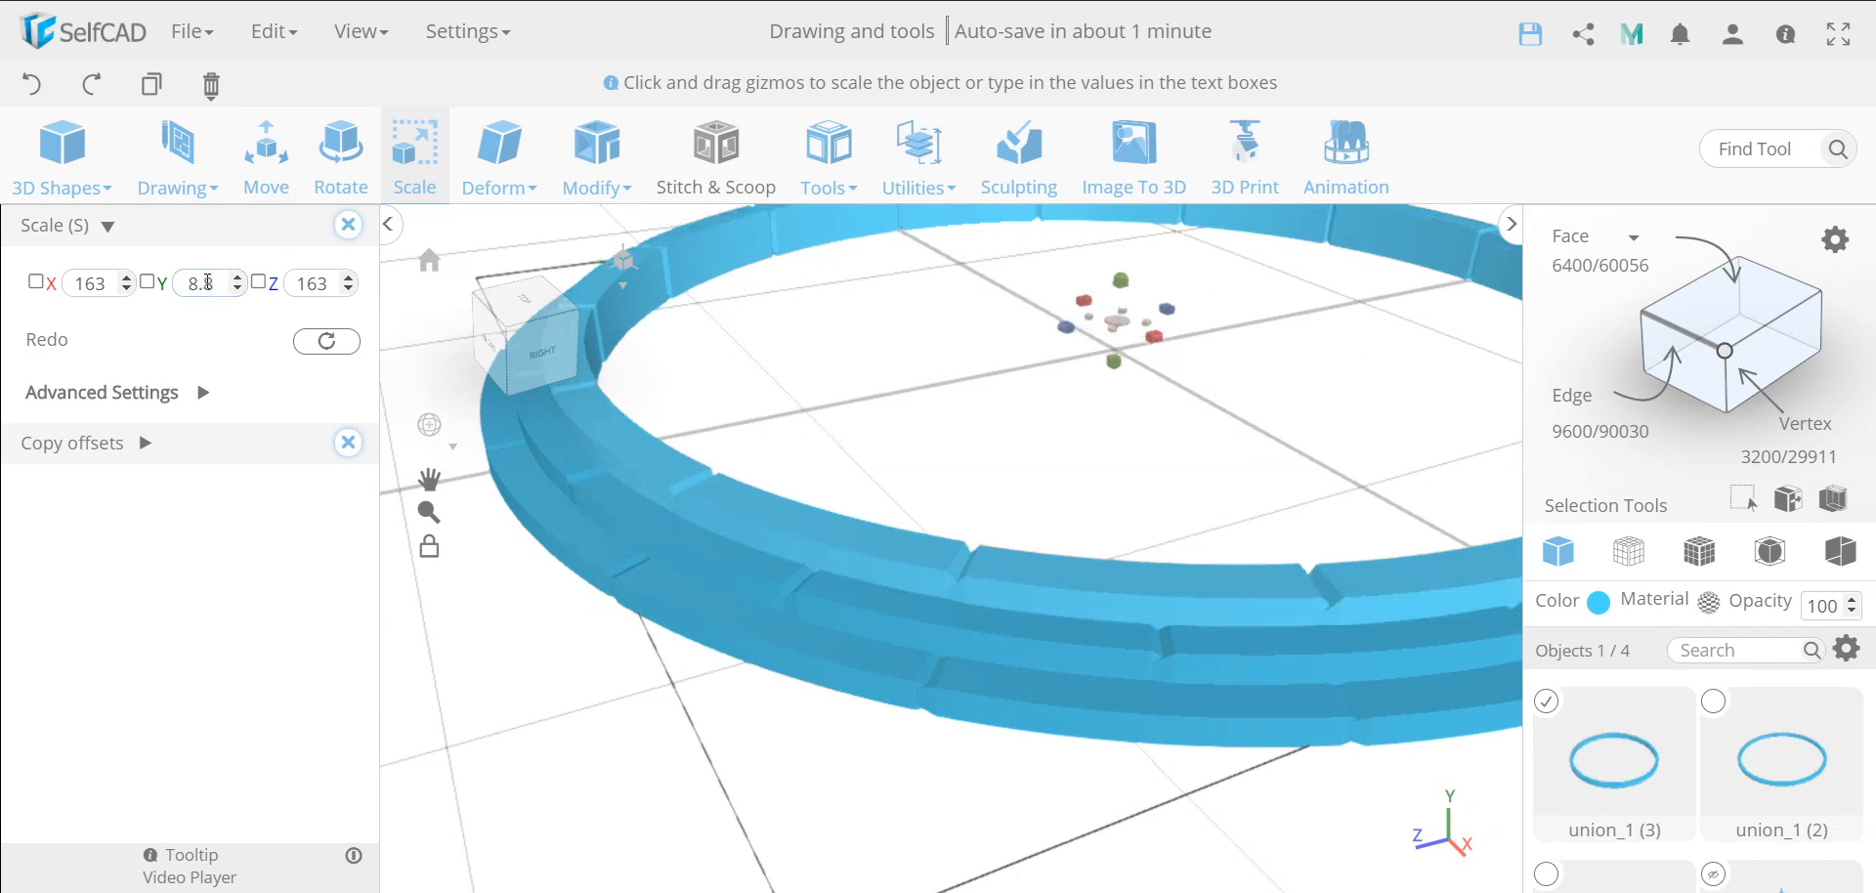
# Move the innermost ring by 0.2 on the Y axis and close the Move and Copy Offsets tools
pyautogui.click(266, 157)
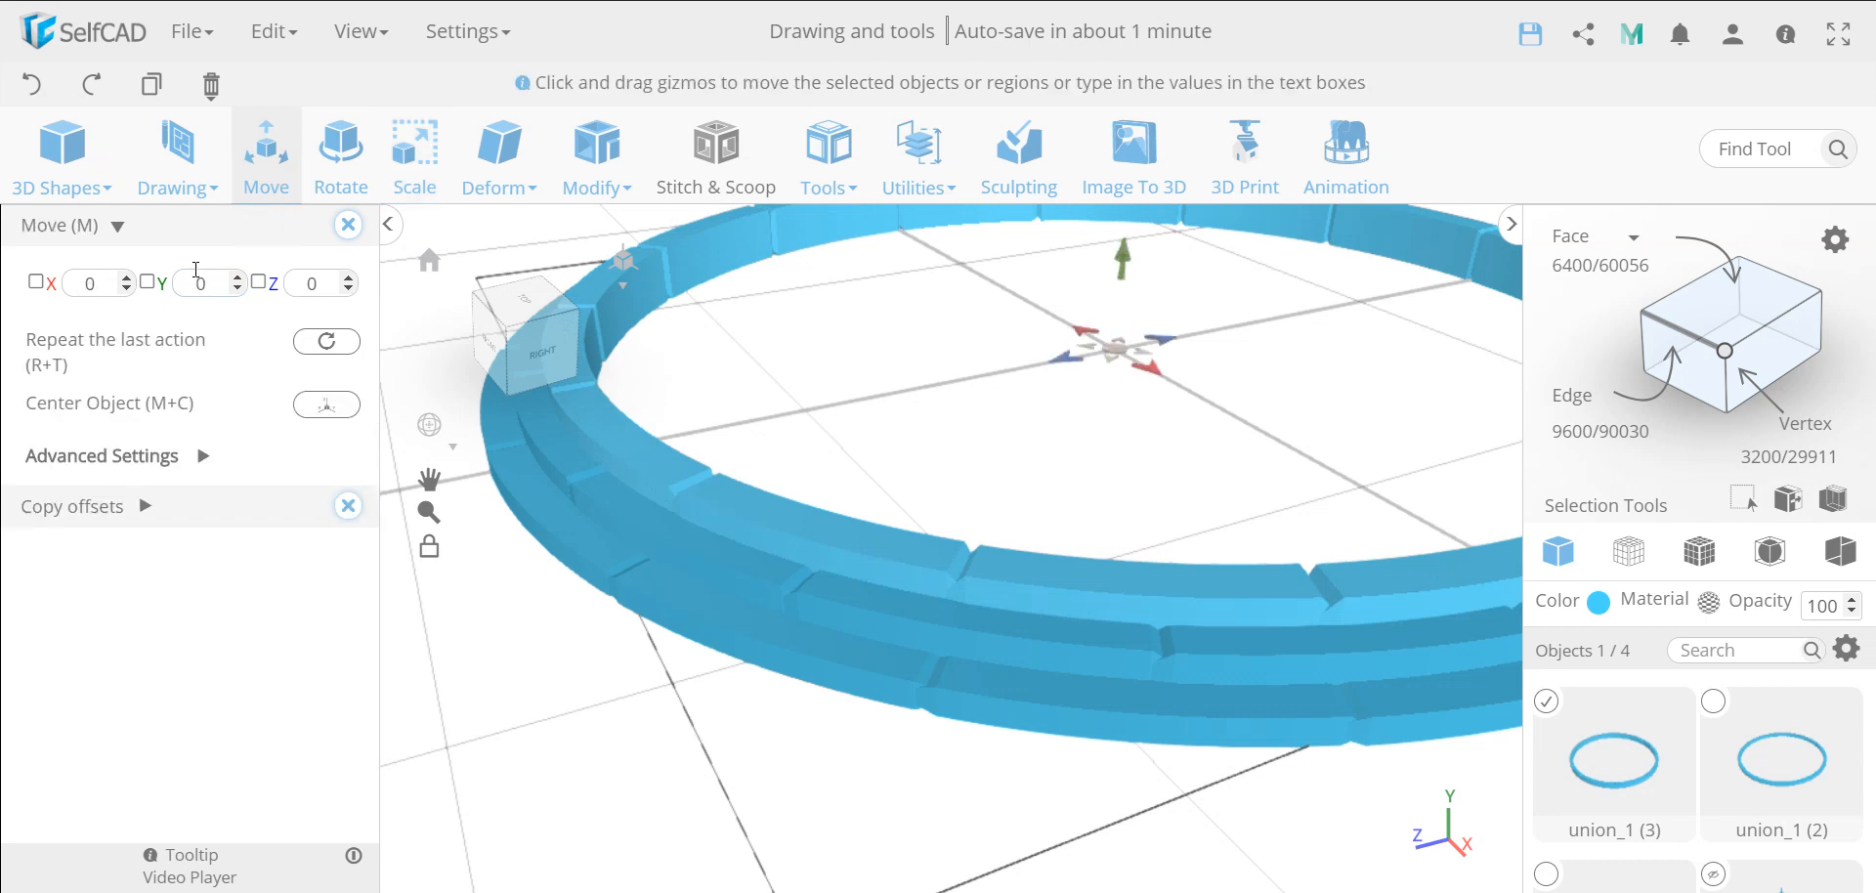
pyautogui.doubleClick(204, 284)
pyautogui.write('-2')
pyautogui.press('Return')
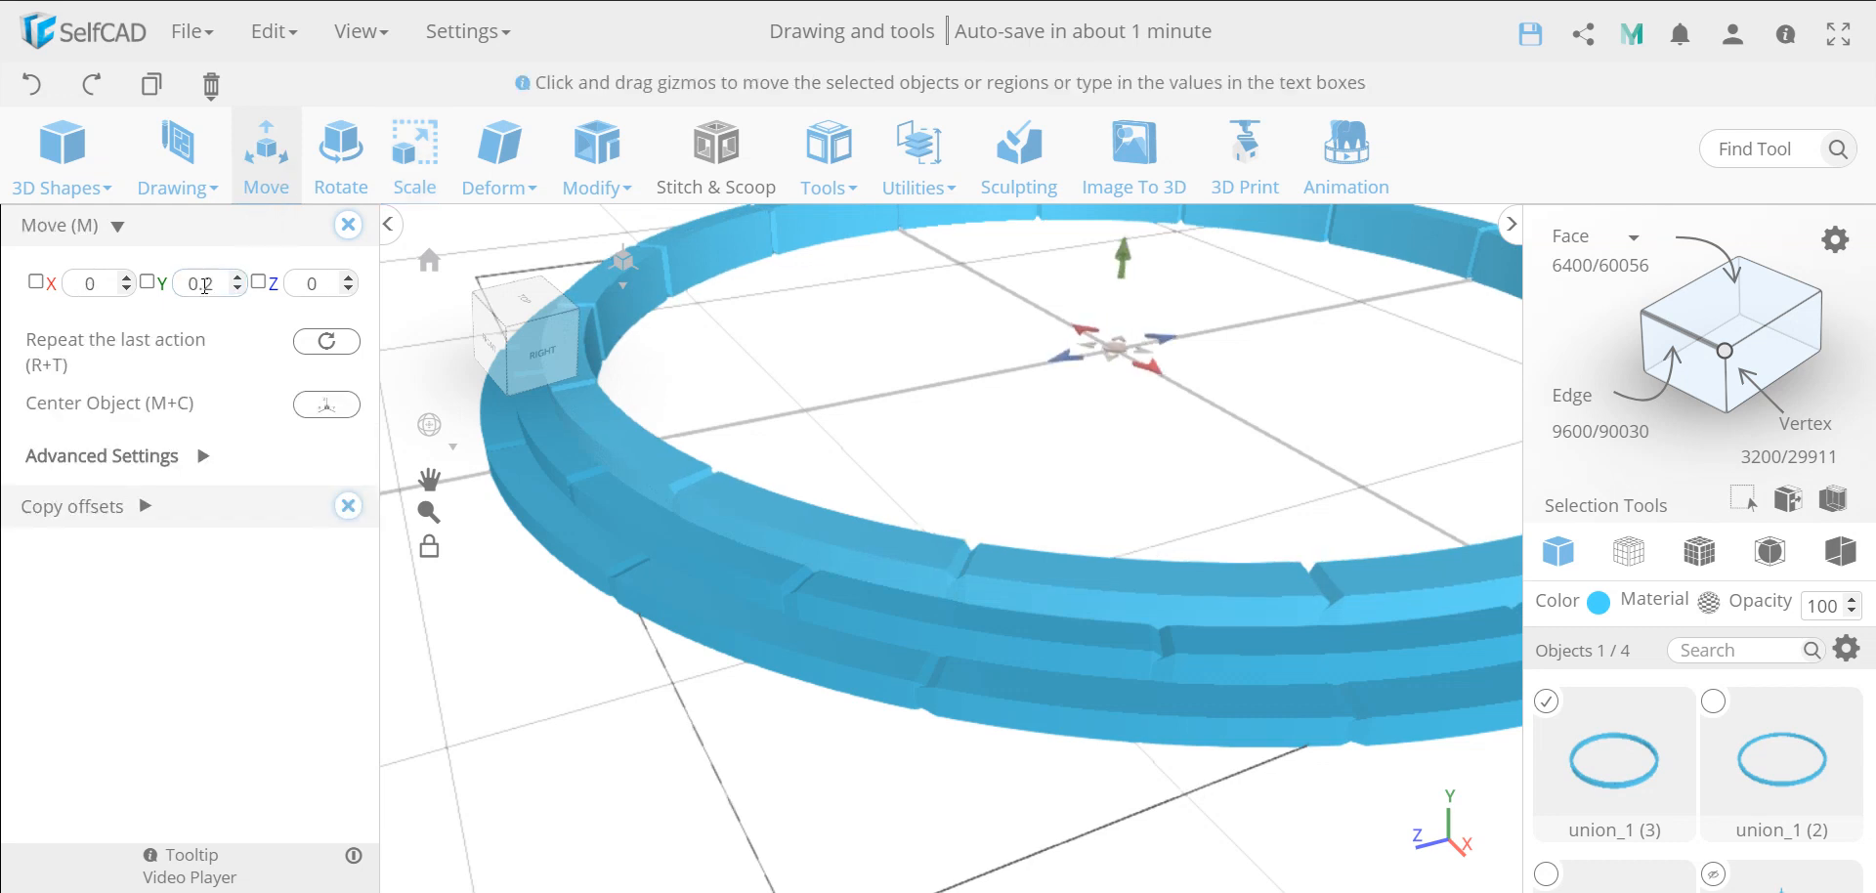
pyautogui.click(346, 225)
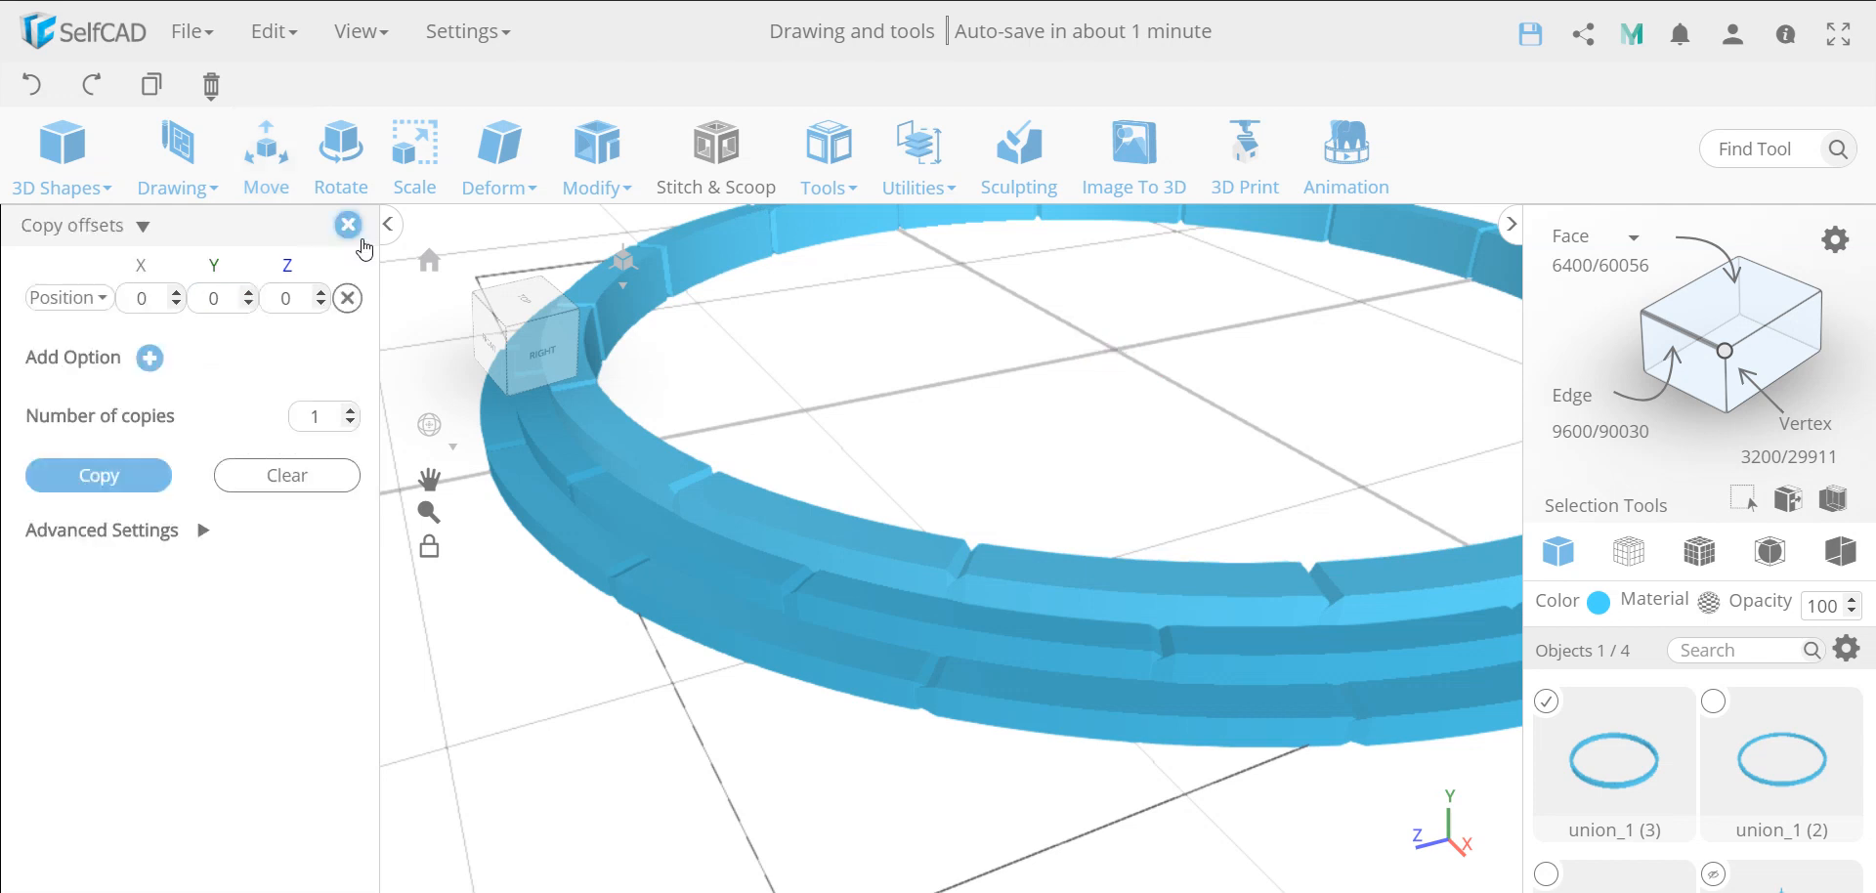
pyautogui.click(348, 227)
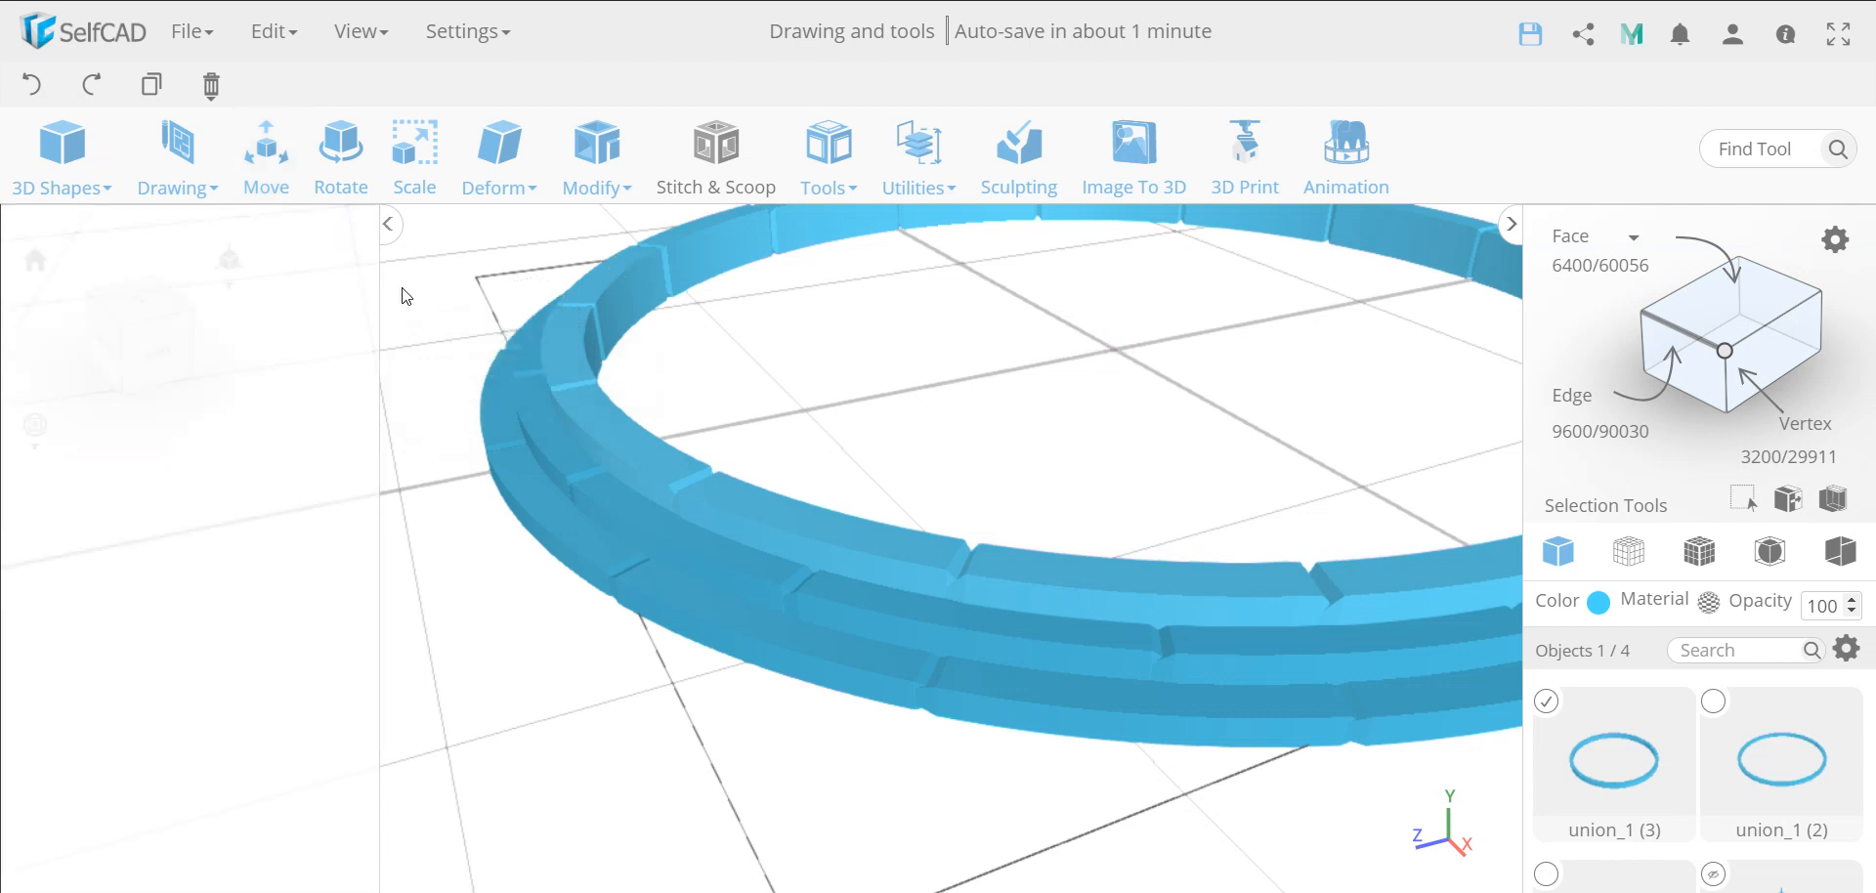
# Add the other two rings to the selection and merge all three into one object with a Stitch & Scoop Union
pyautogui.keyDown('shift'); pyautogui.click(838, 600); pyautogui.keyUp('shift')
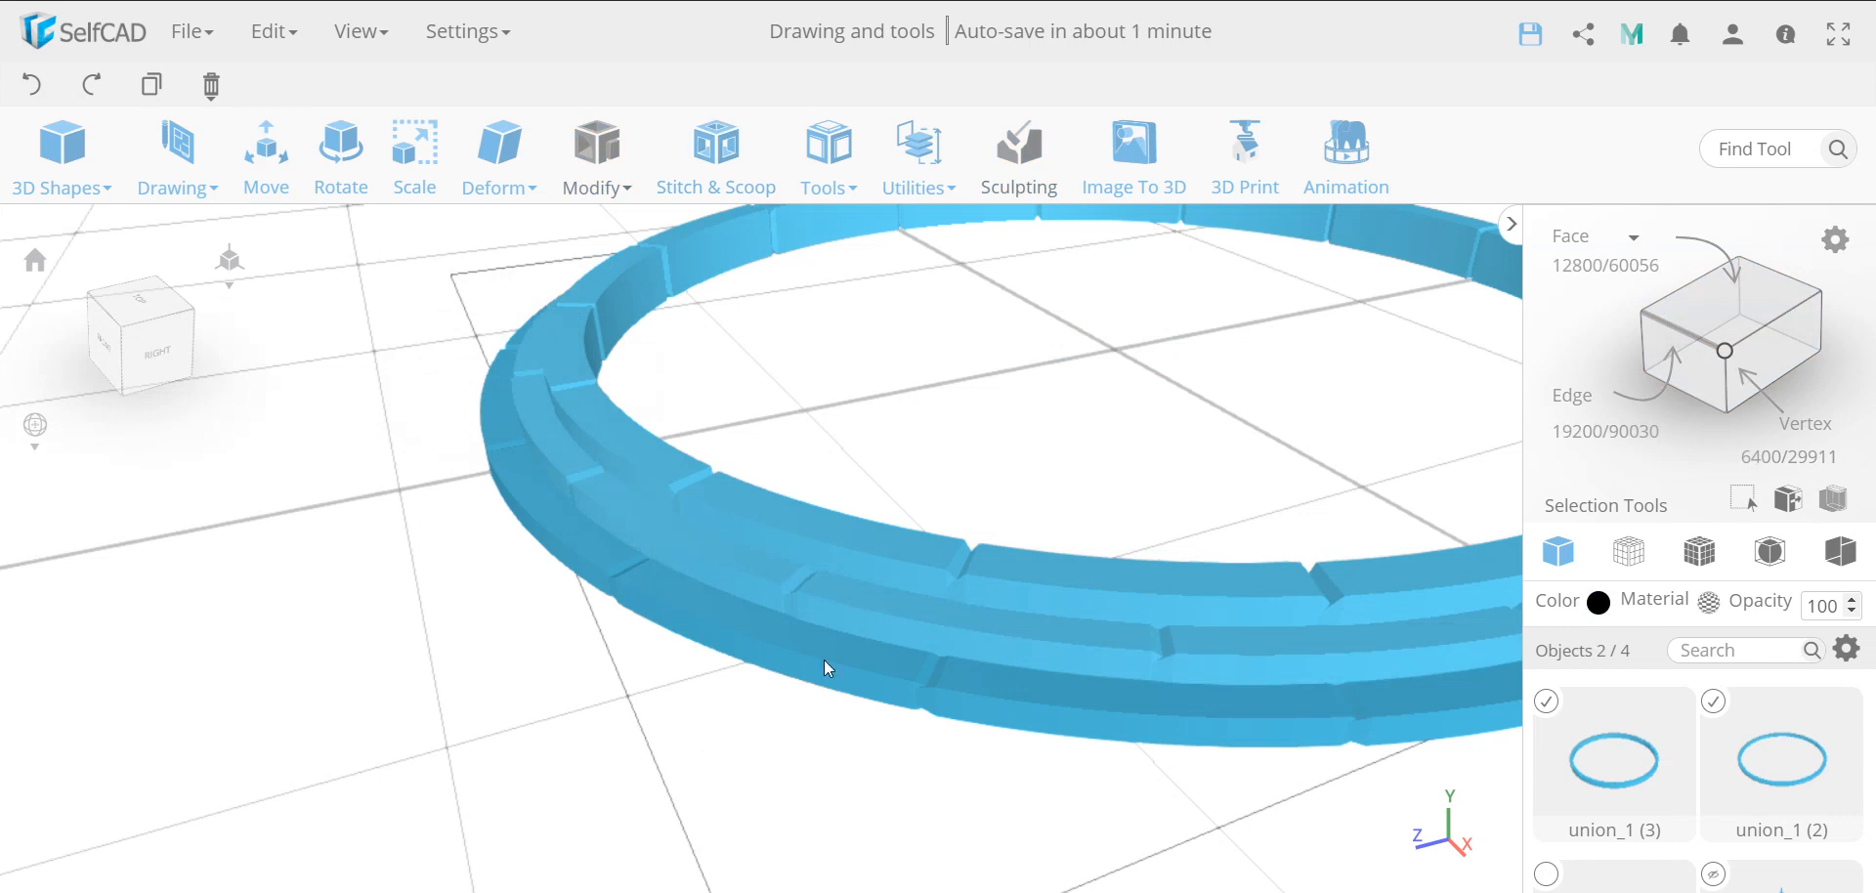
pyautogui.keyDown('shift'); pyautogui.click(823, 668); pyautogui.keyUp('shift')
pyautogui.scroll(-5, 822, 668)
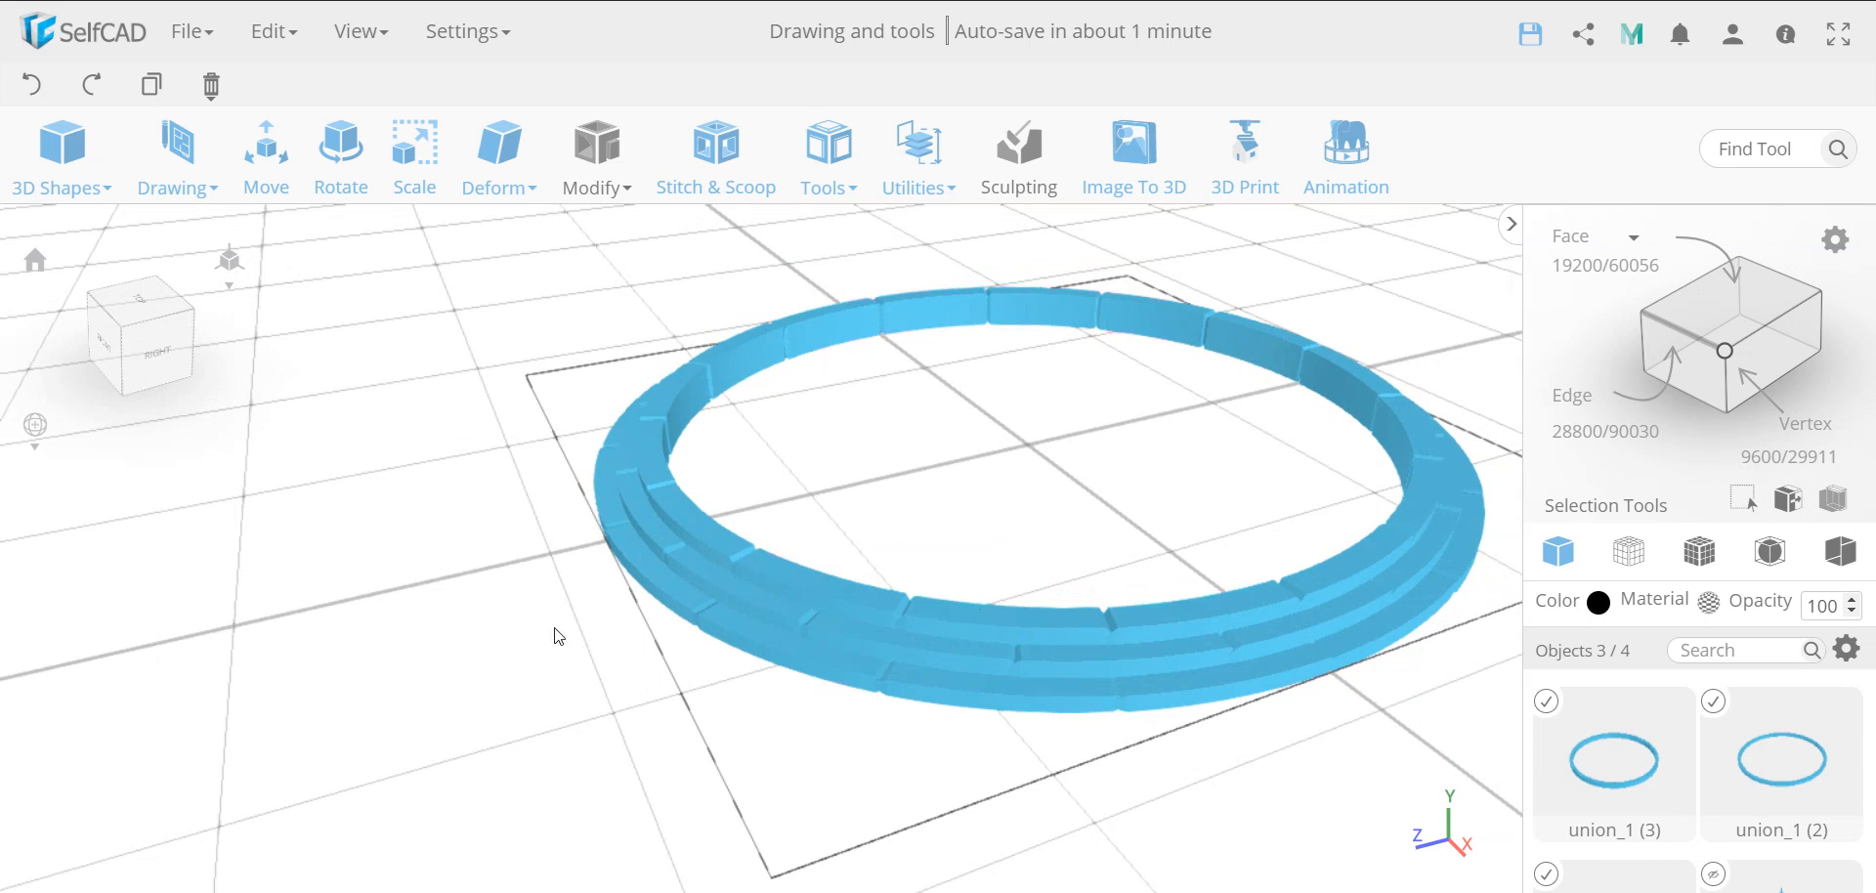
pyautogui.click(716, 196)
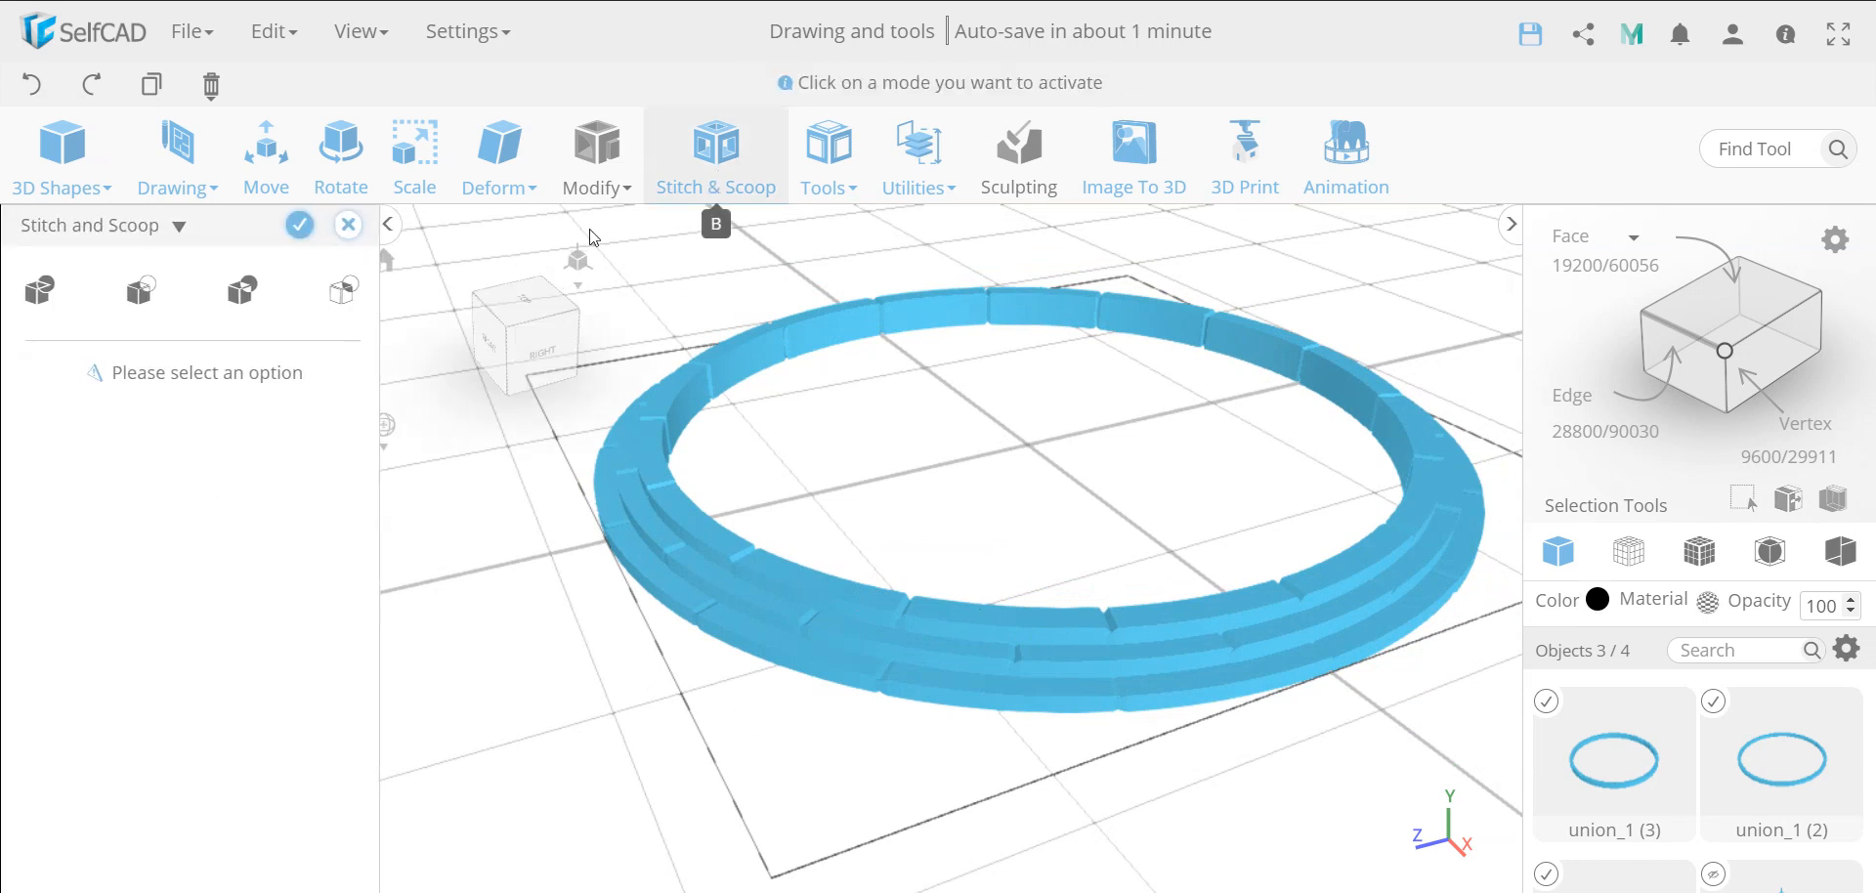
pyautogui.click(45, 297)
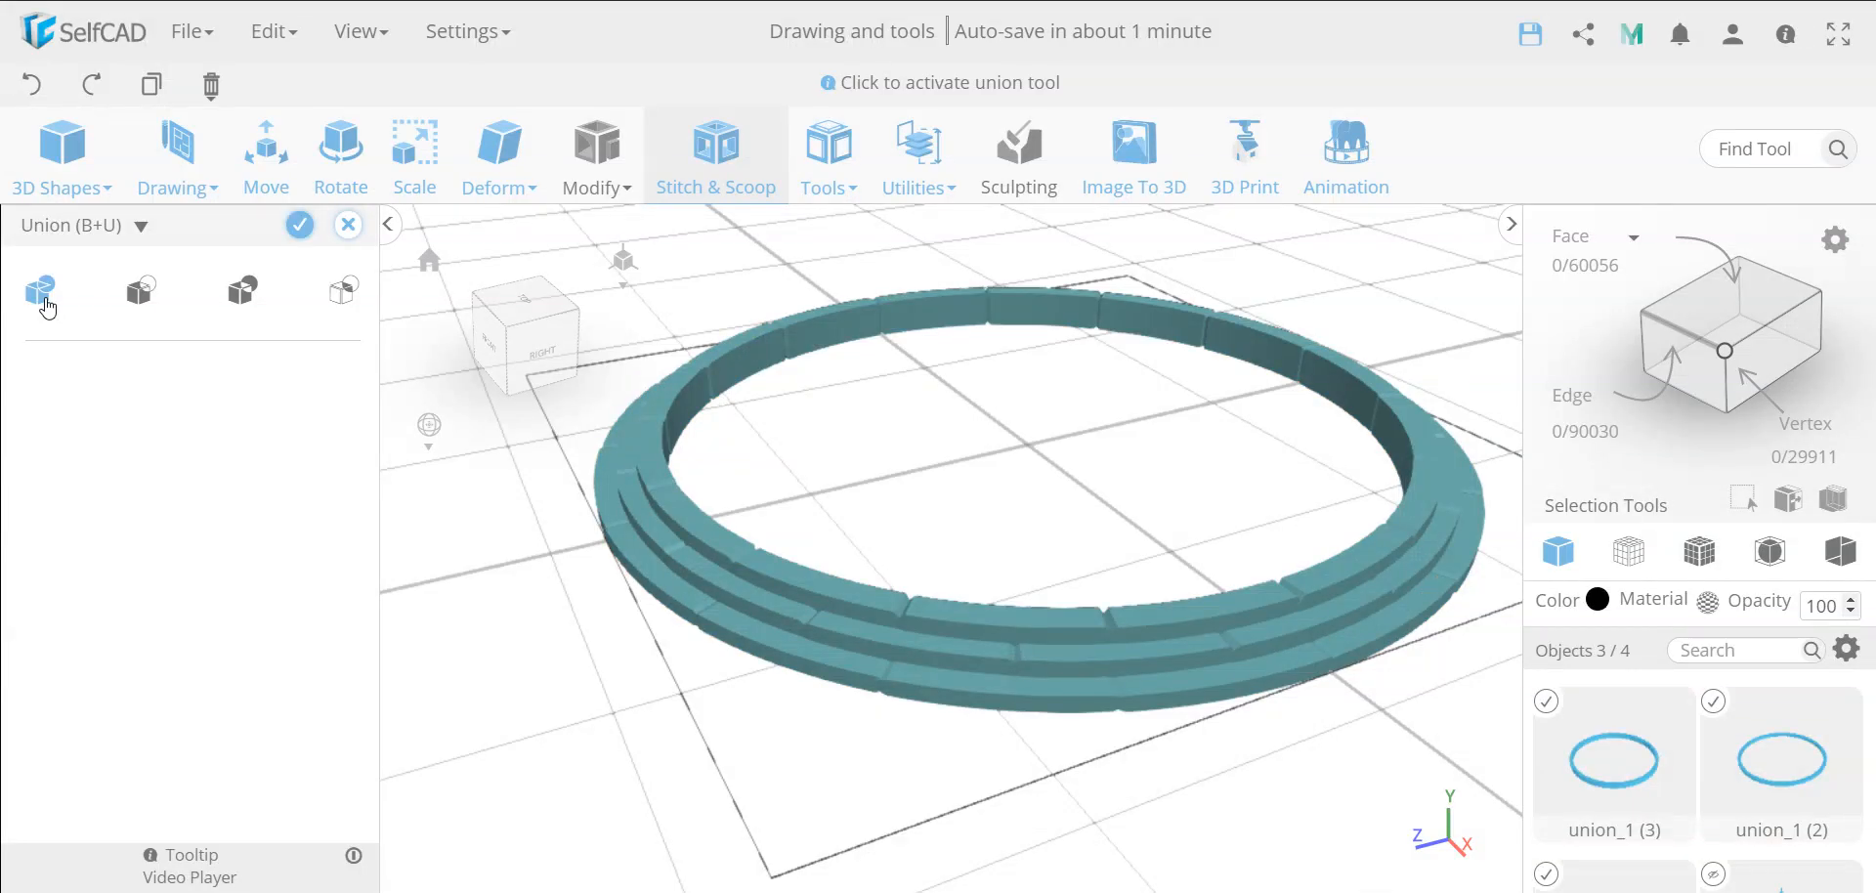
pyautogui.click(300, 225)
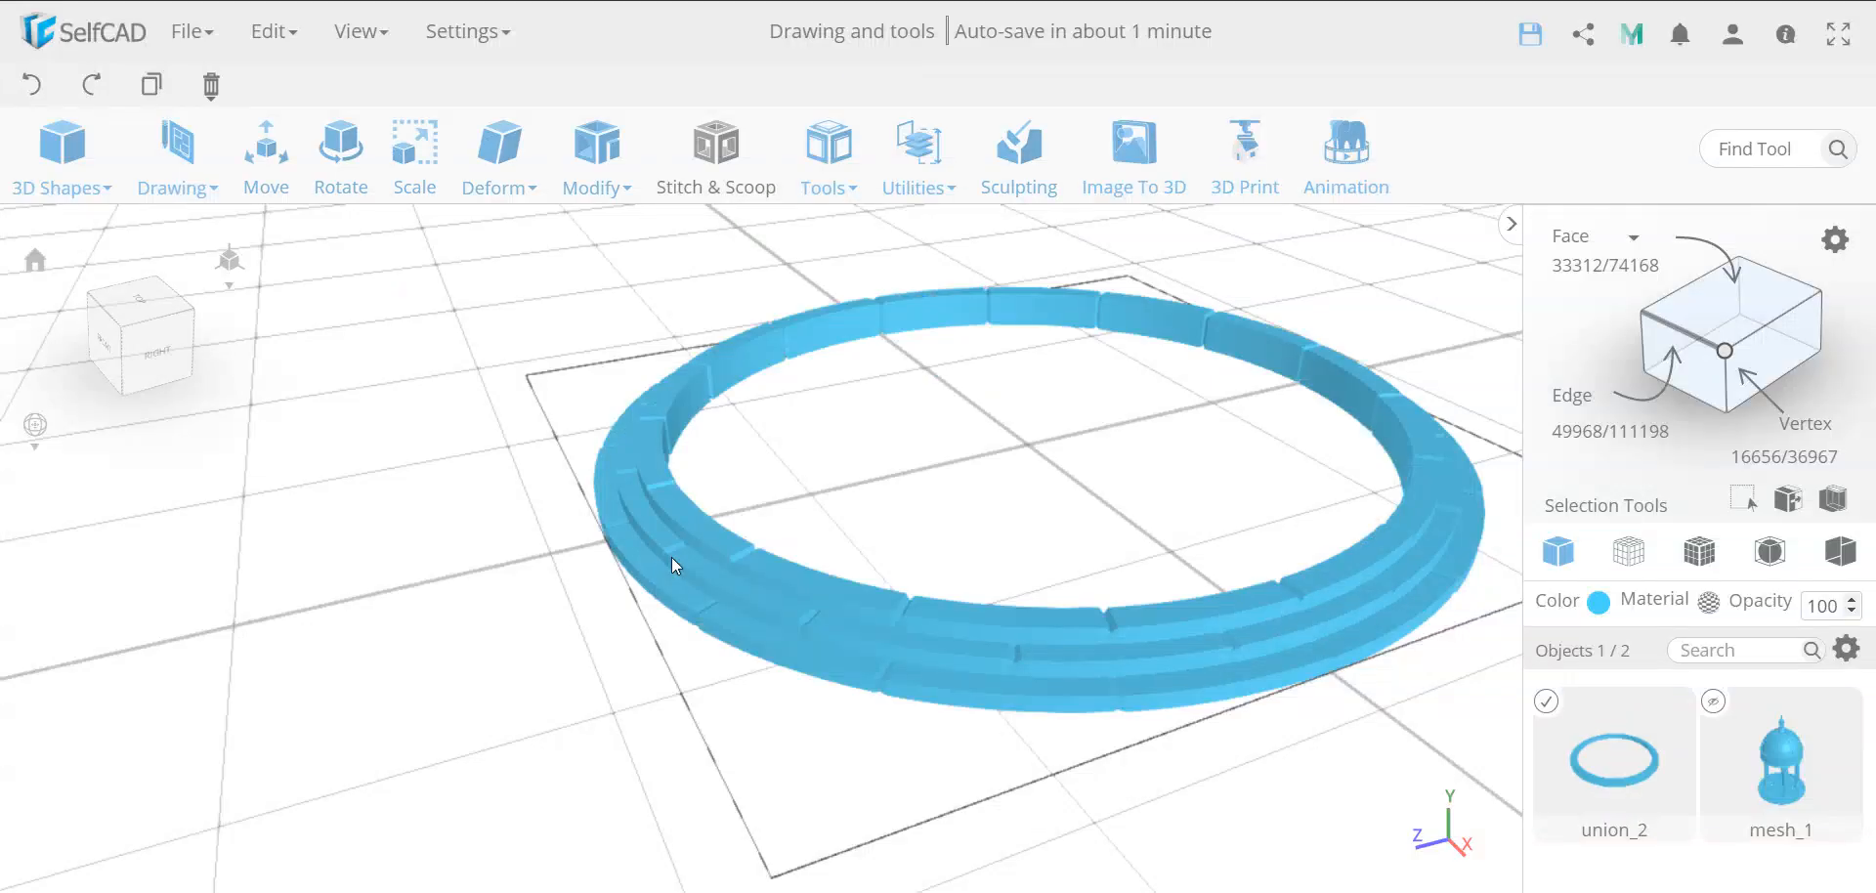
# In top view, sketch a 16-edge circle of about 88 mm radius centred on the origin, on the Bottom / Top plane at offset 3
pyautogui.moveTo(766, 755); pyautogui.dragTo(889, 607)
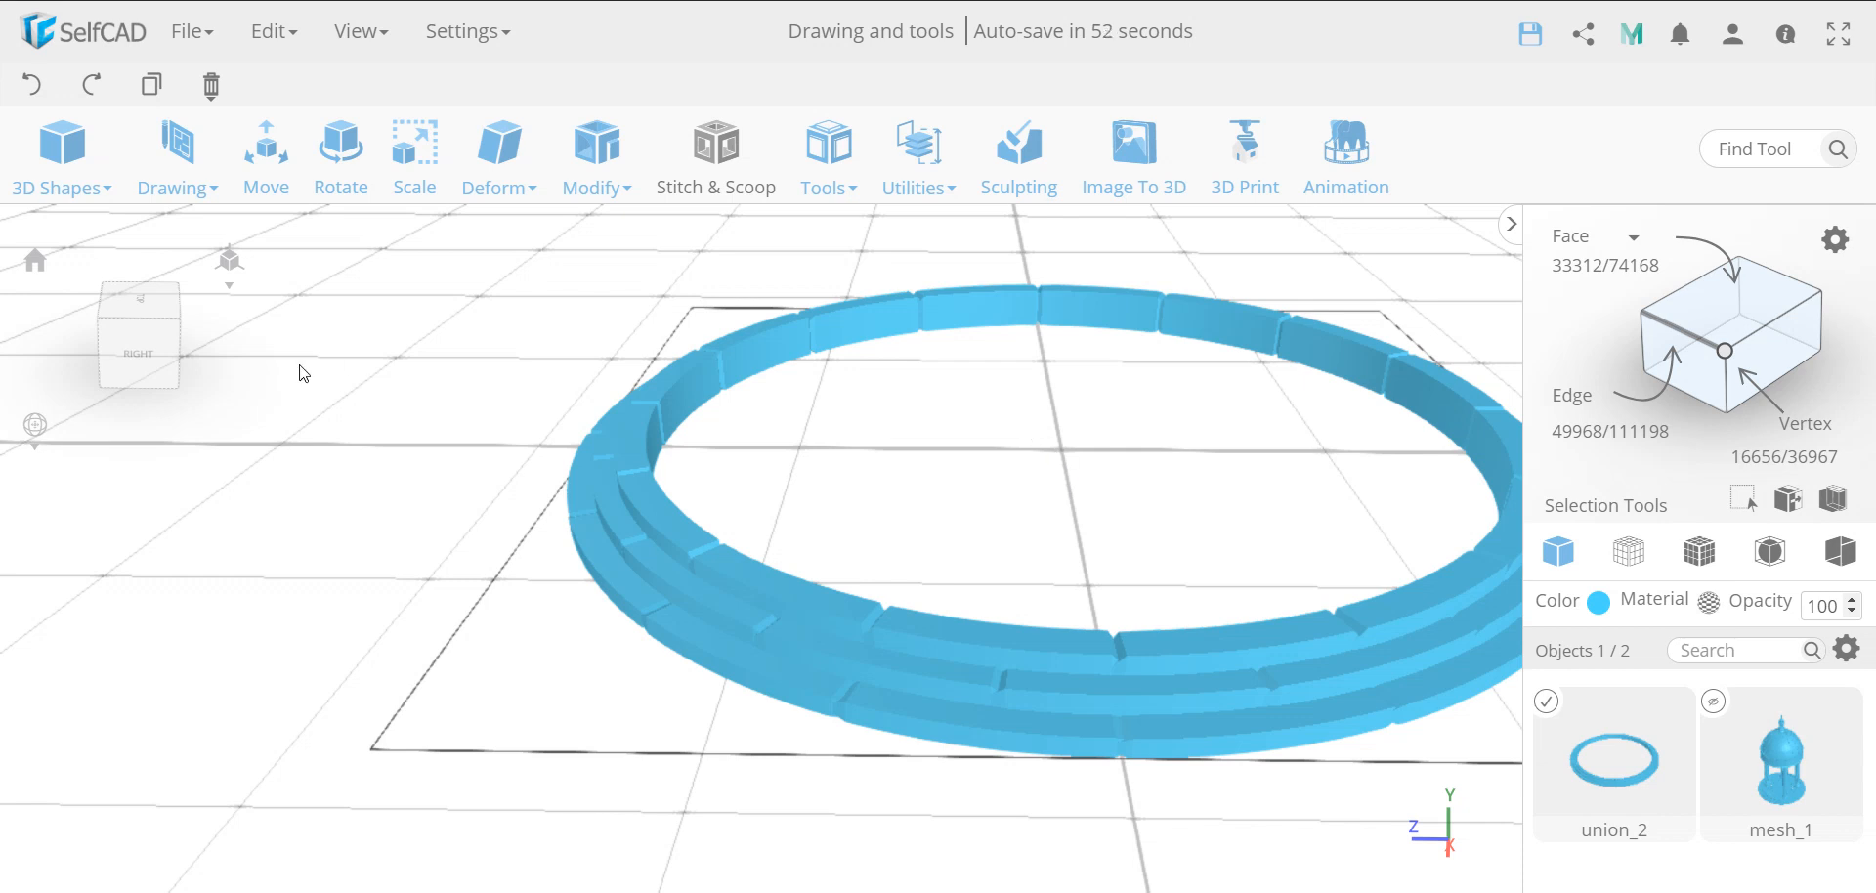
pyautogui.click(149, 301)
pyautogui.scroll(-5, 846, 579)
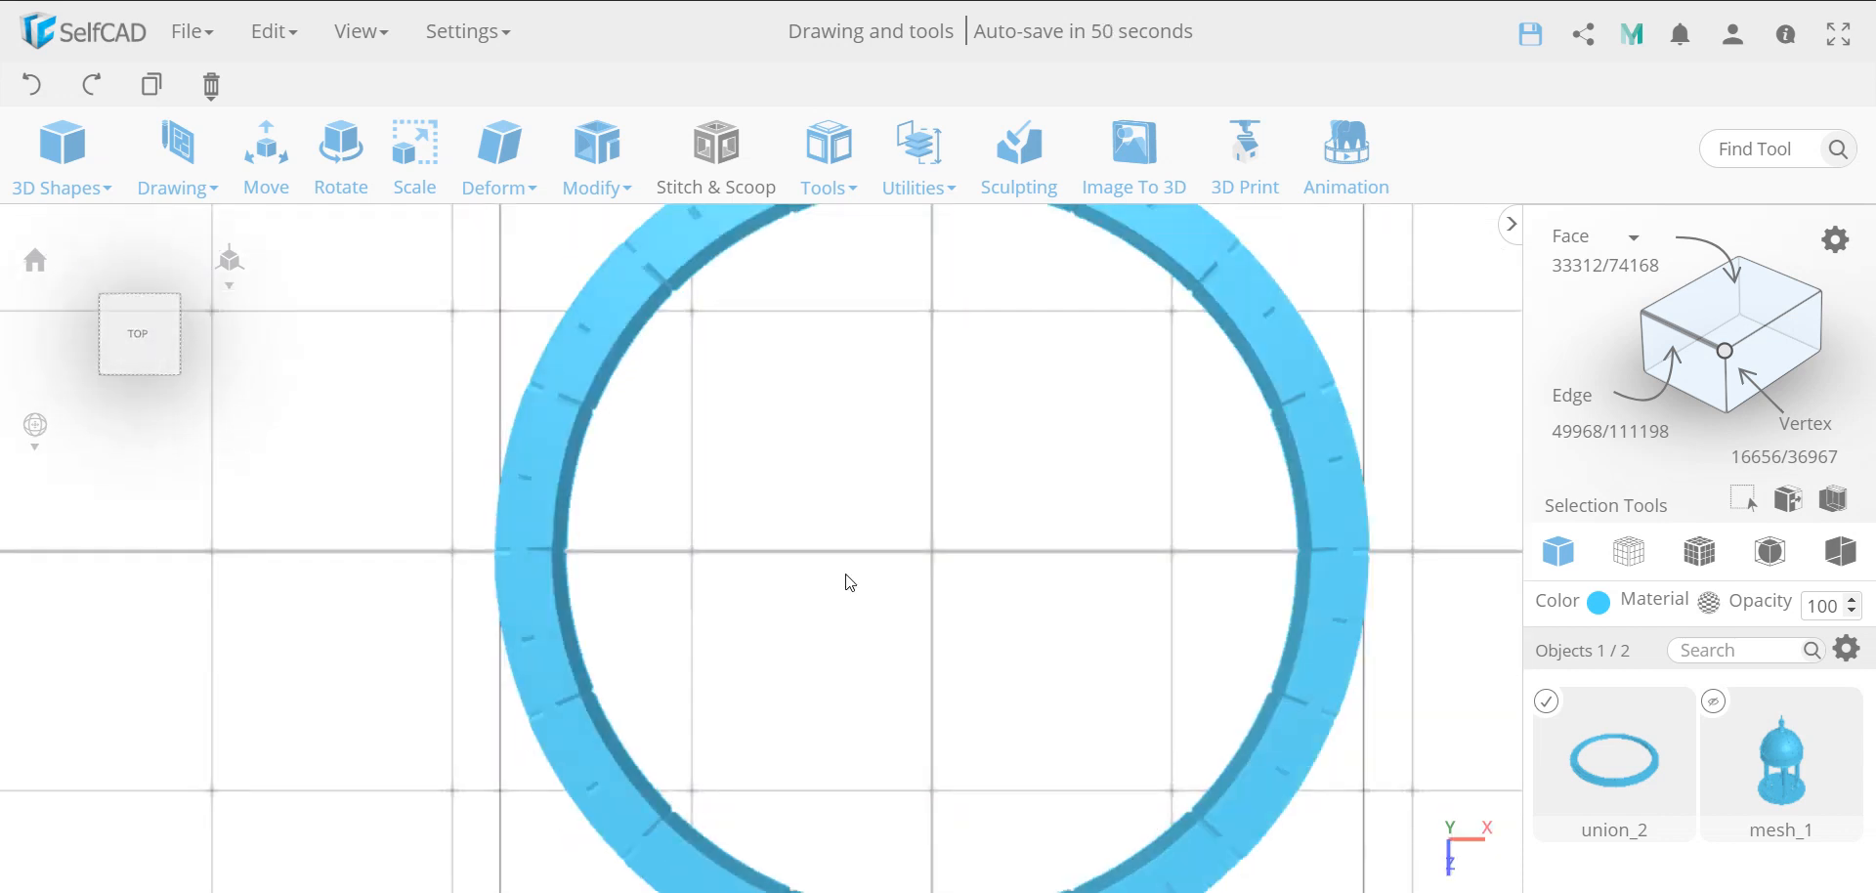
pyautogui.click(179, 171)
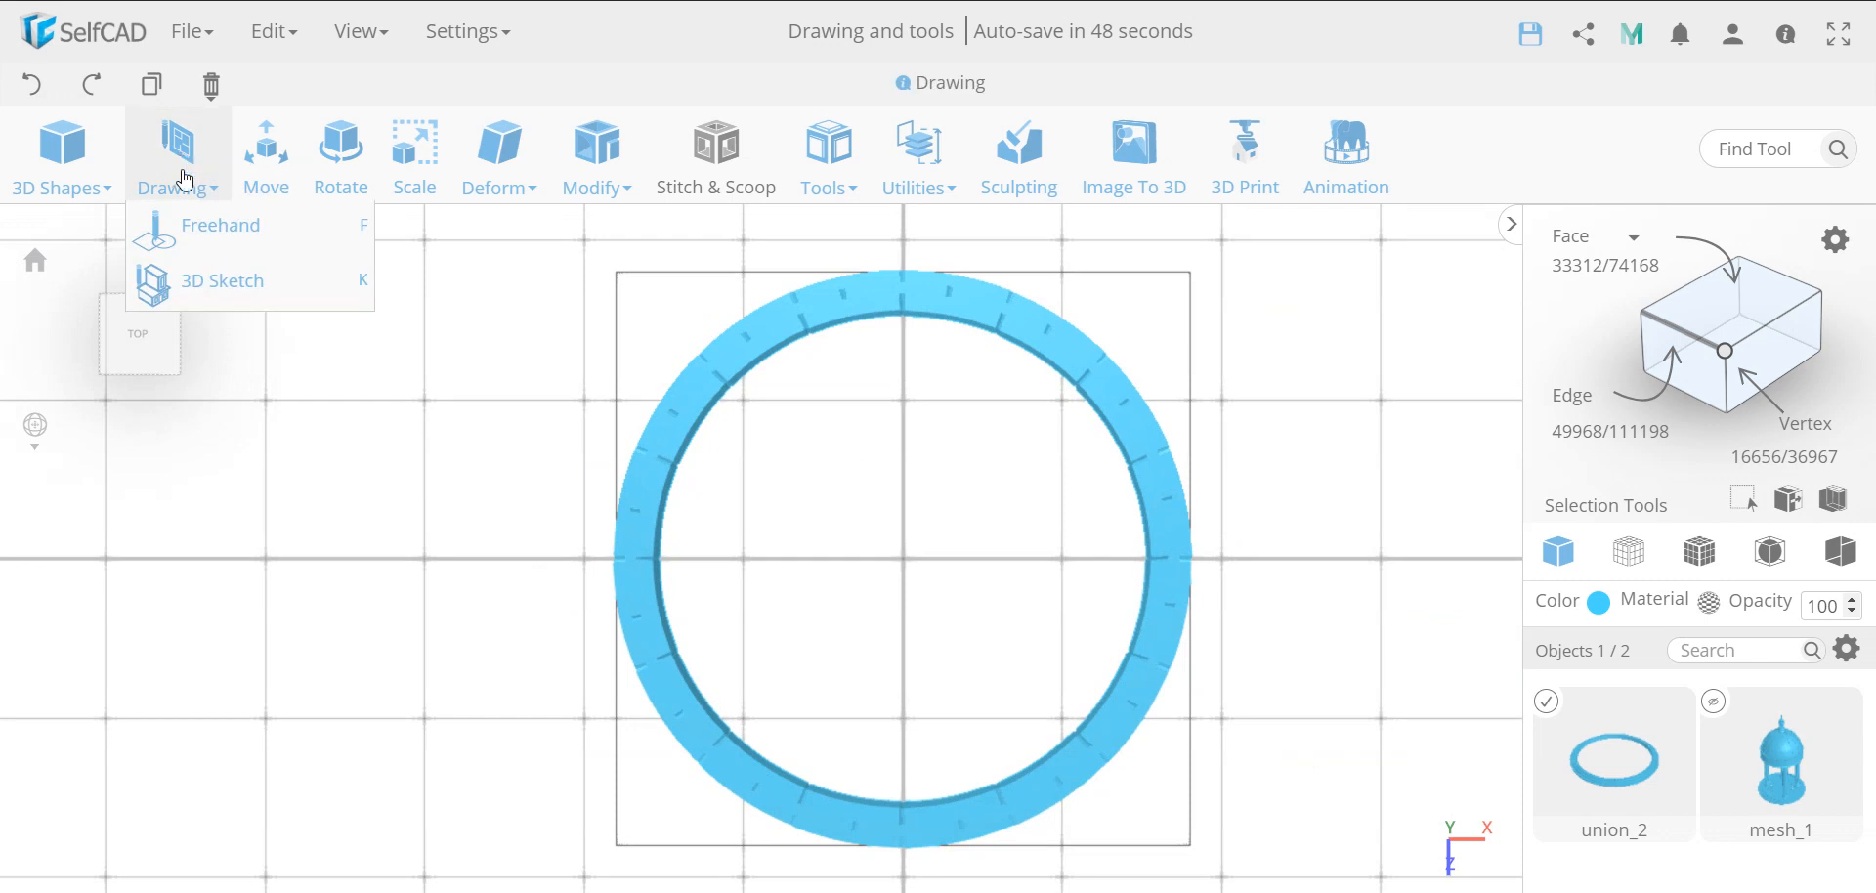
pyautogui.click(208, 285)
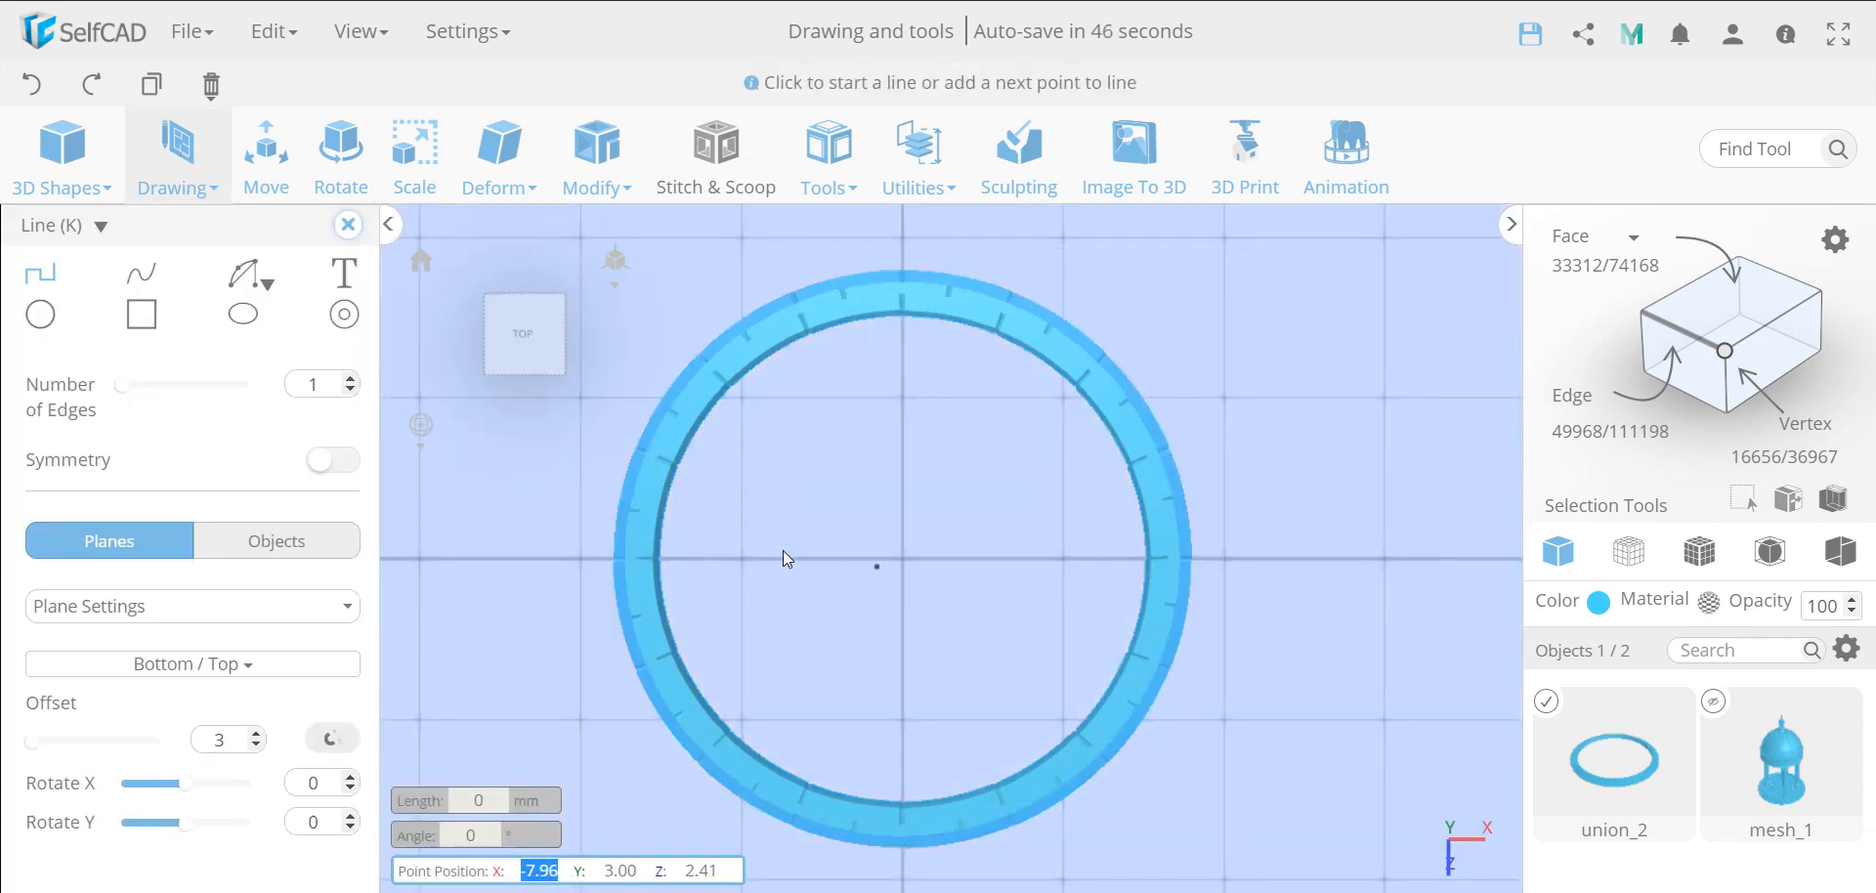
pyautogui.click(41, 315)
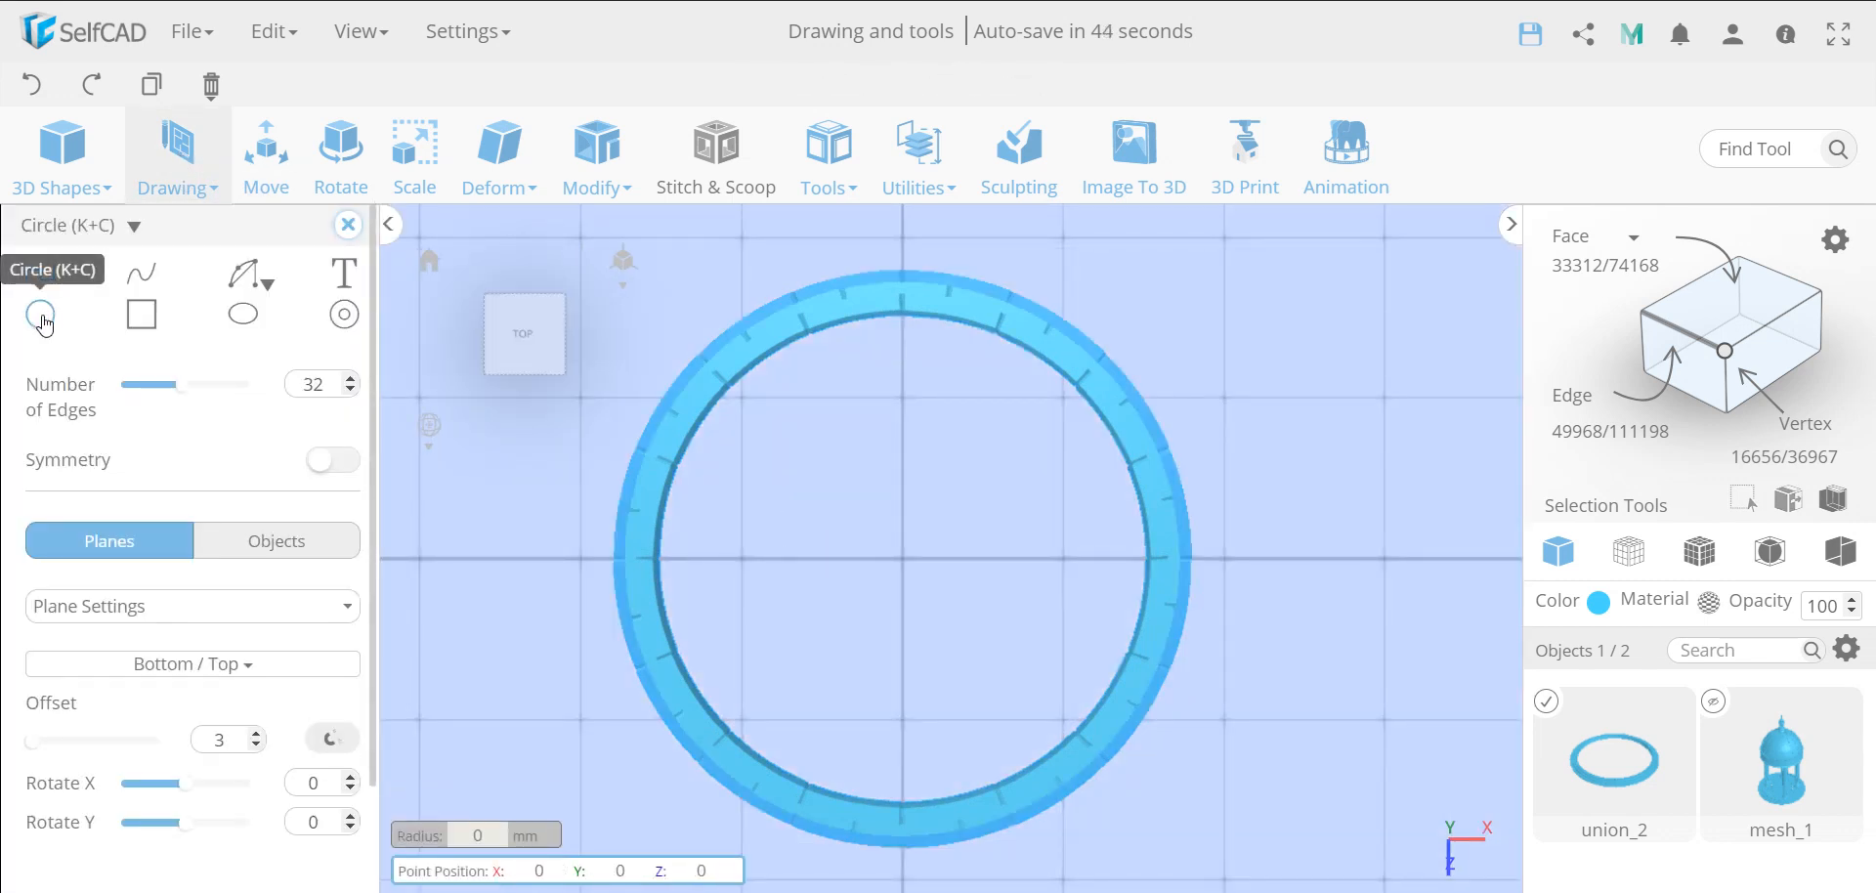
pyautogui.doubleClick(340, 387)
pyautogui.write('1')
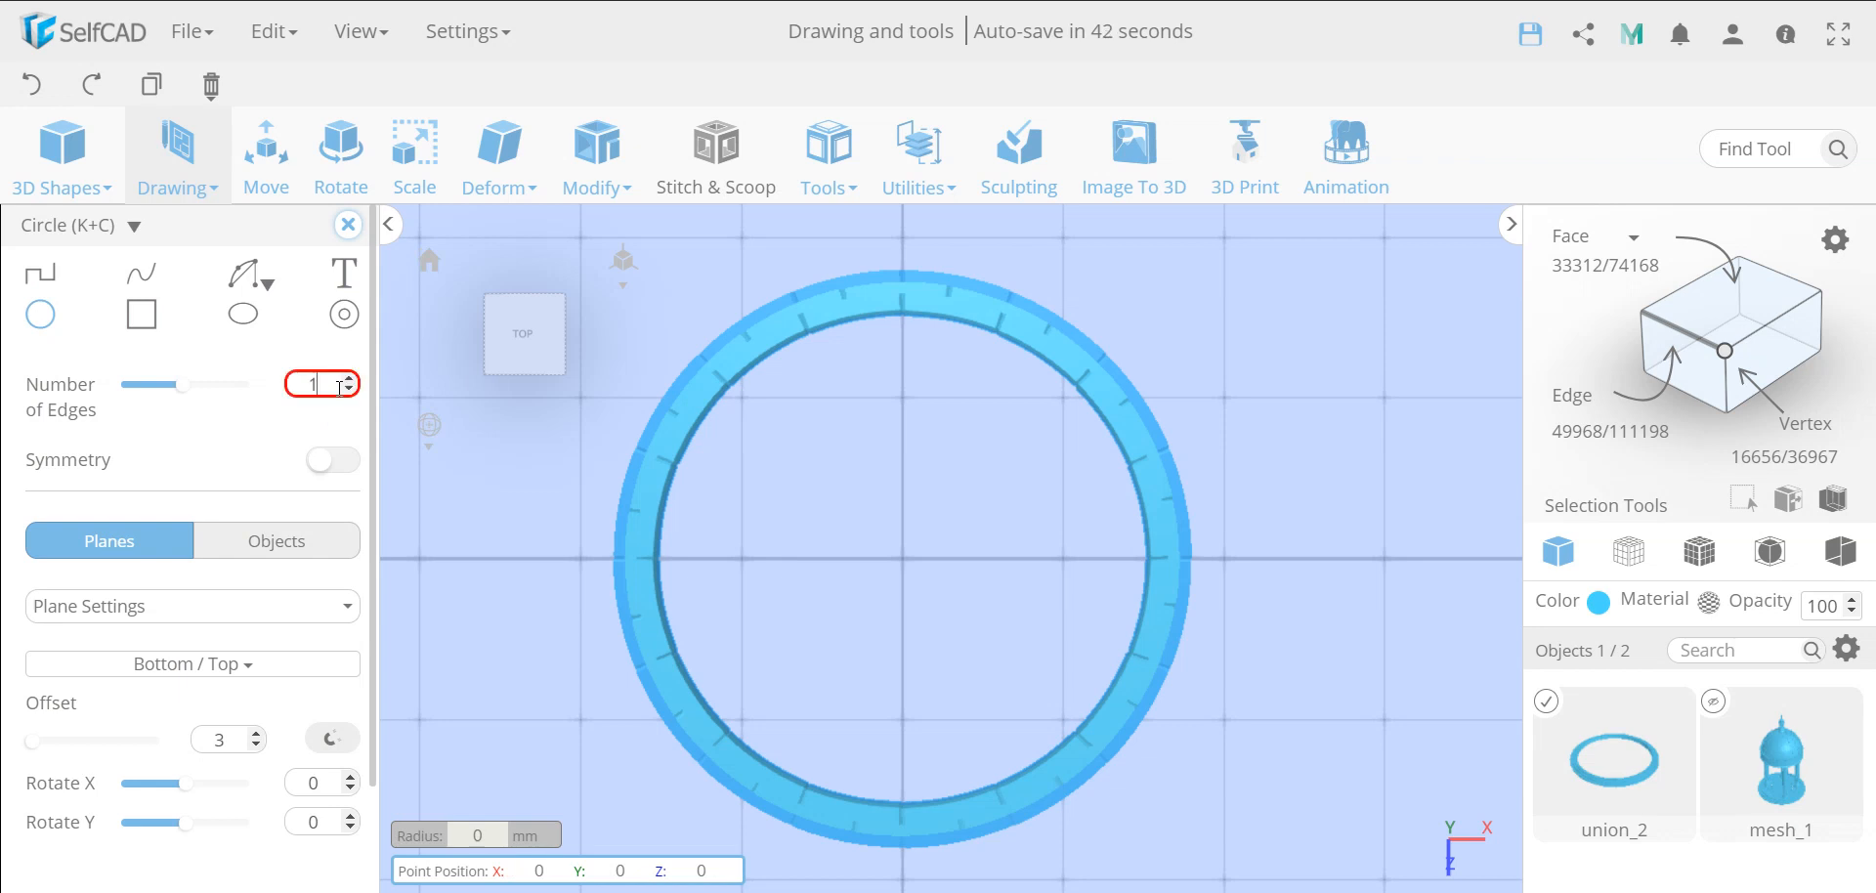
pyautogui.write('6')
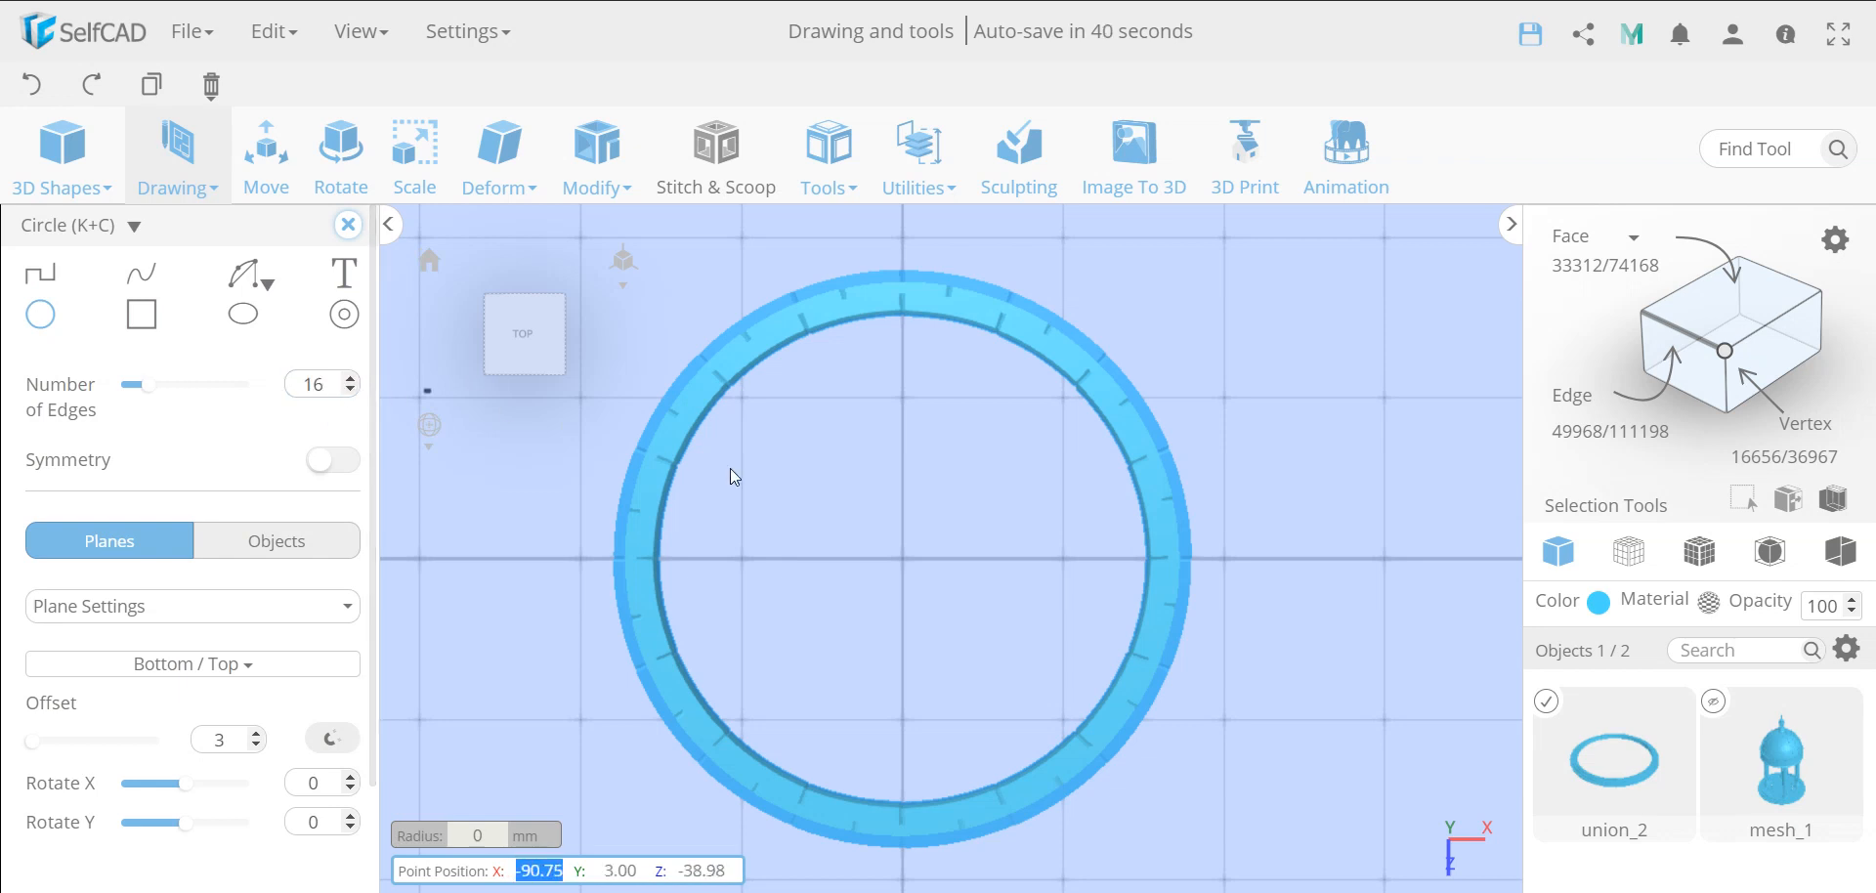
pyautogui.click(901, 557)
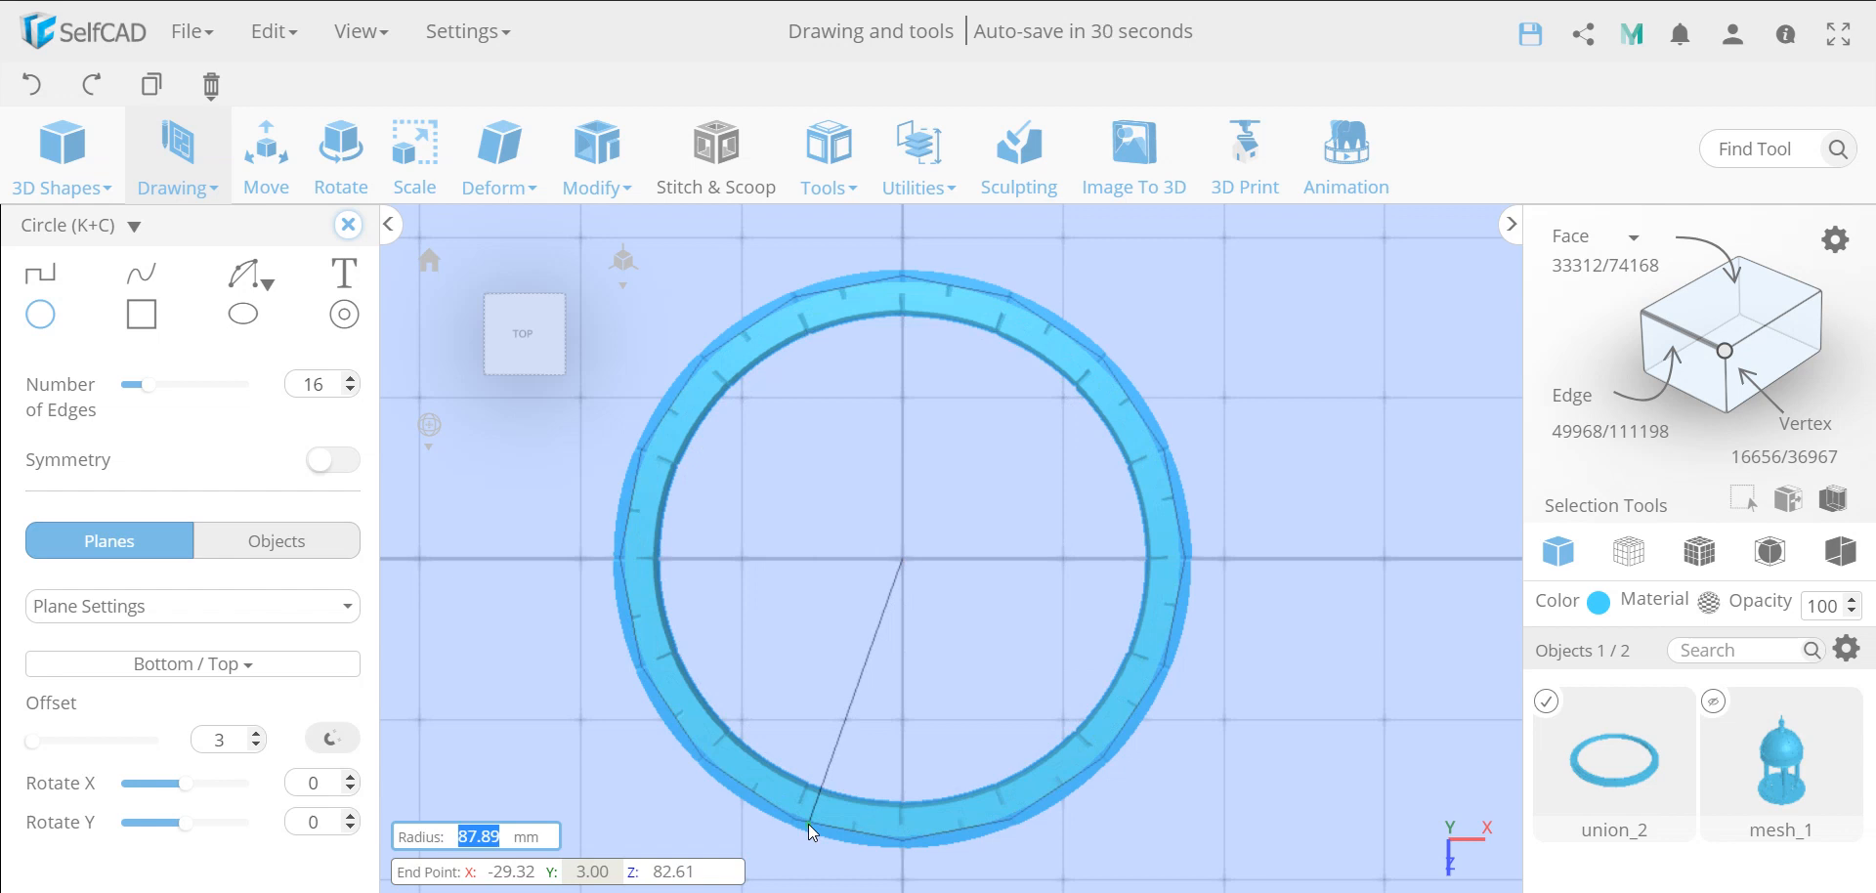
pyautogui.click(807, 824)
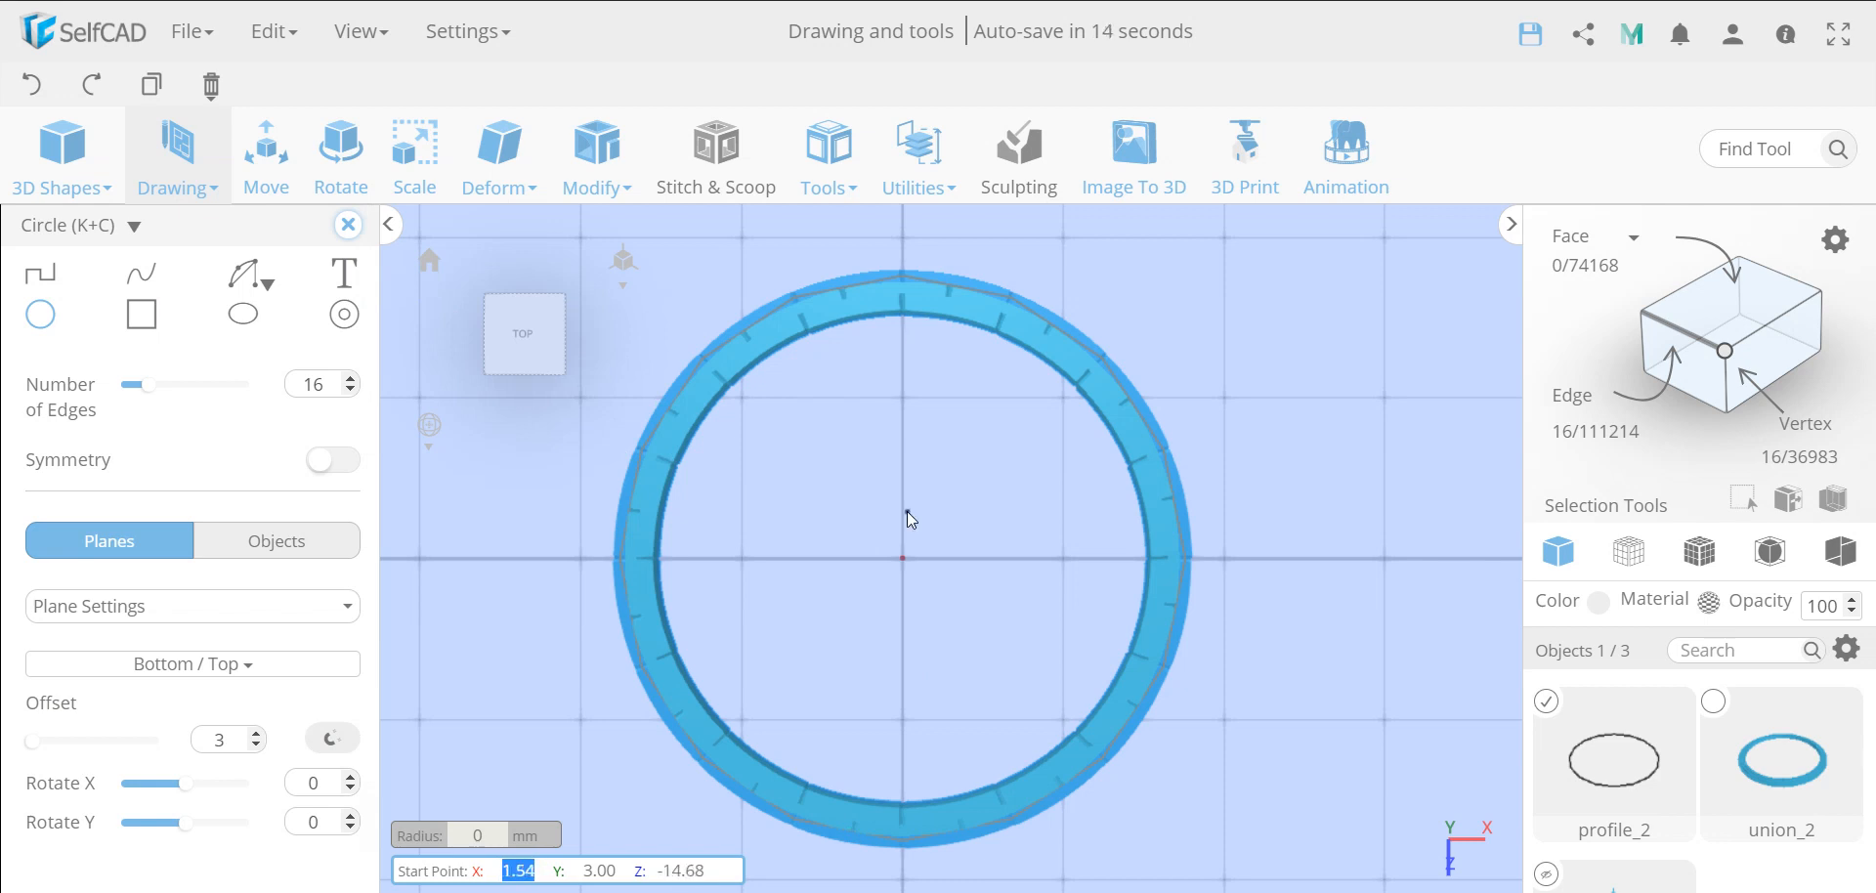
# Deselect the large circle to start a new profile, and sketch a 16-edge circle of 3 mm radius just inside the ring on the Z axis
pyautogui.scroll(-1, 1676, 799)
pyautogui.scroll(1, 1676, 798)
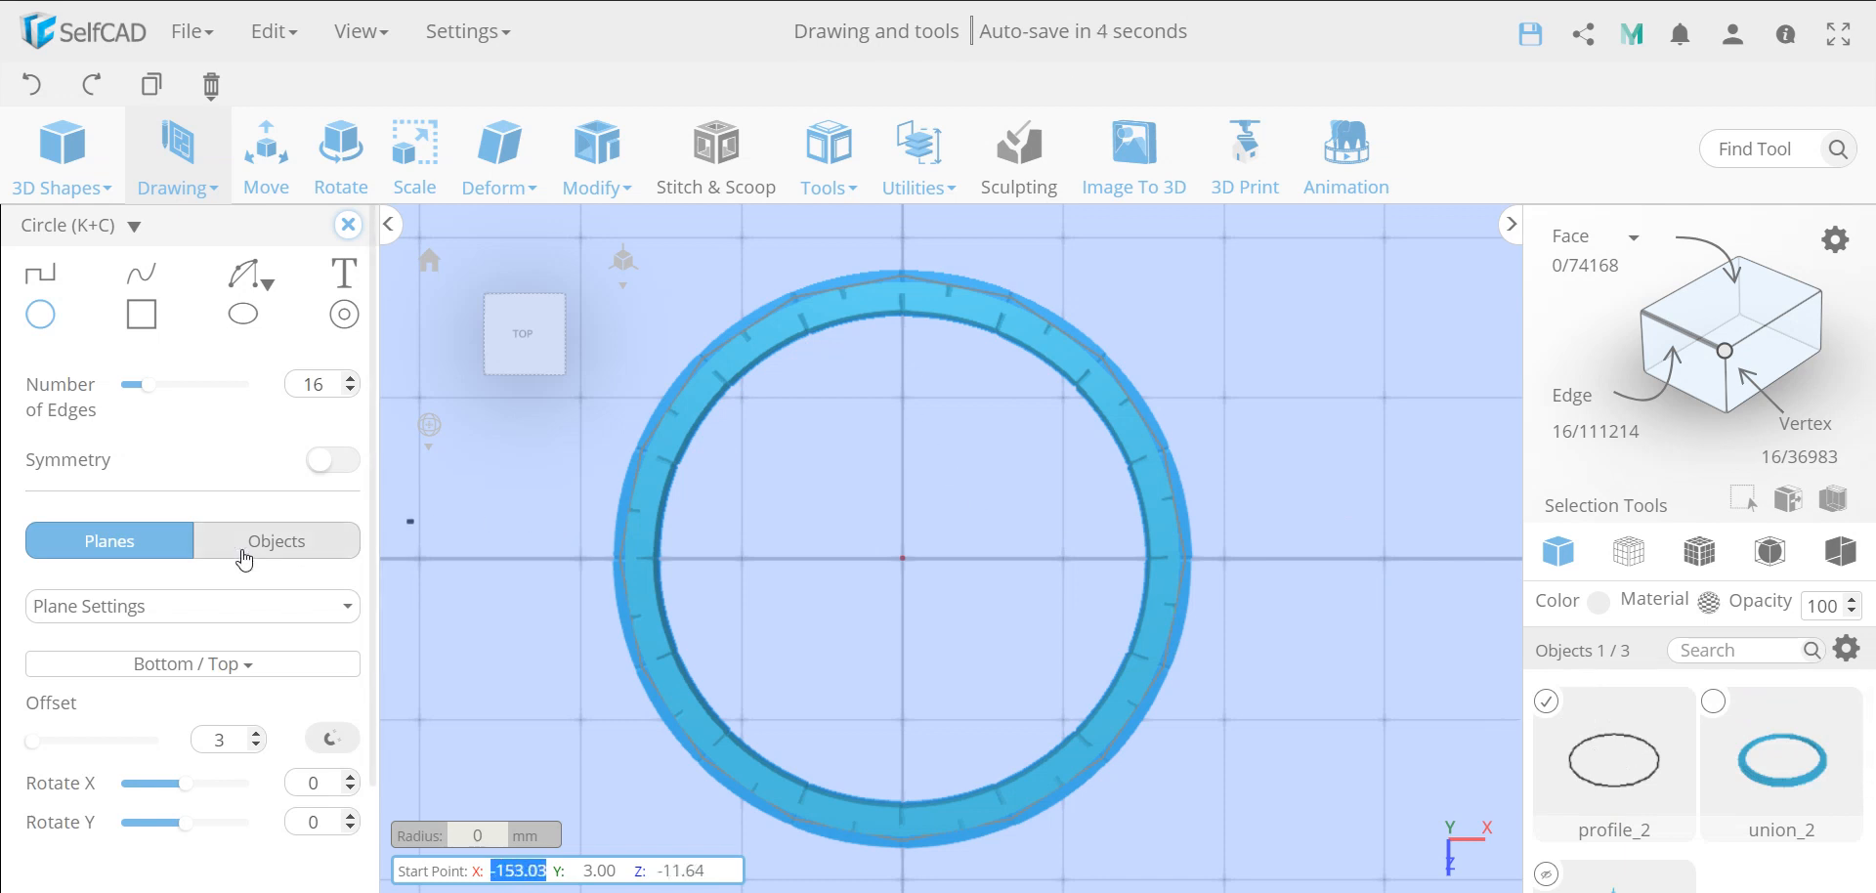
pyautogui.click(242, 668)
pyautogui.click(242, 668)
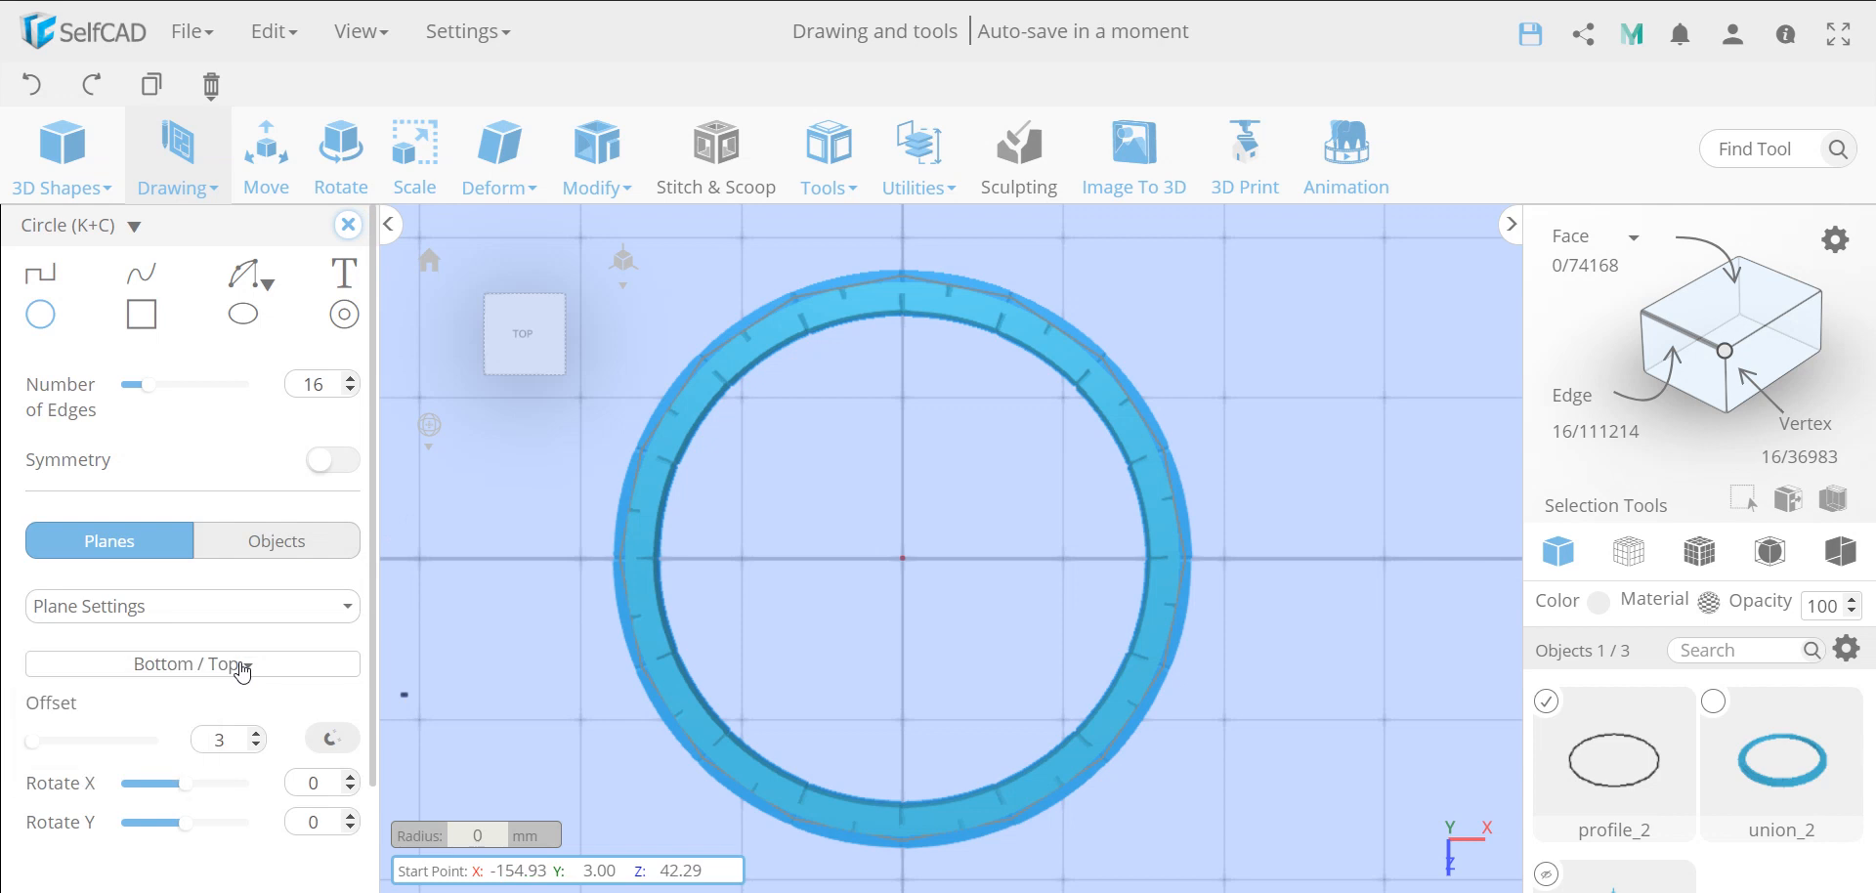
pyautogui.click(224, 607)
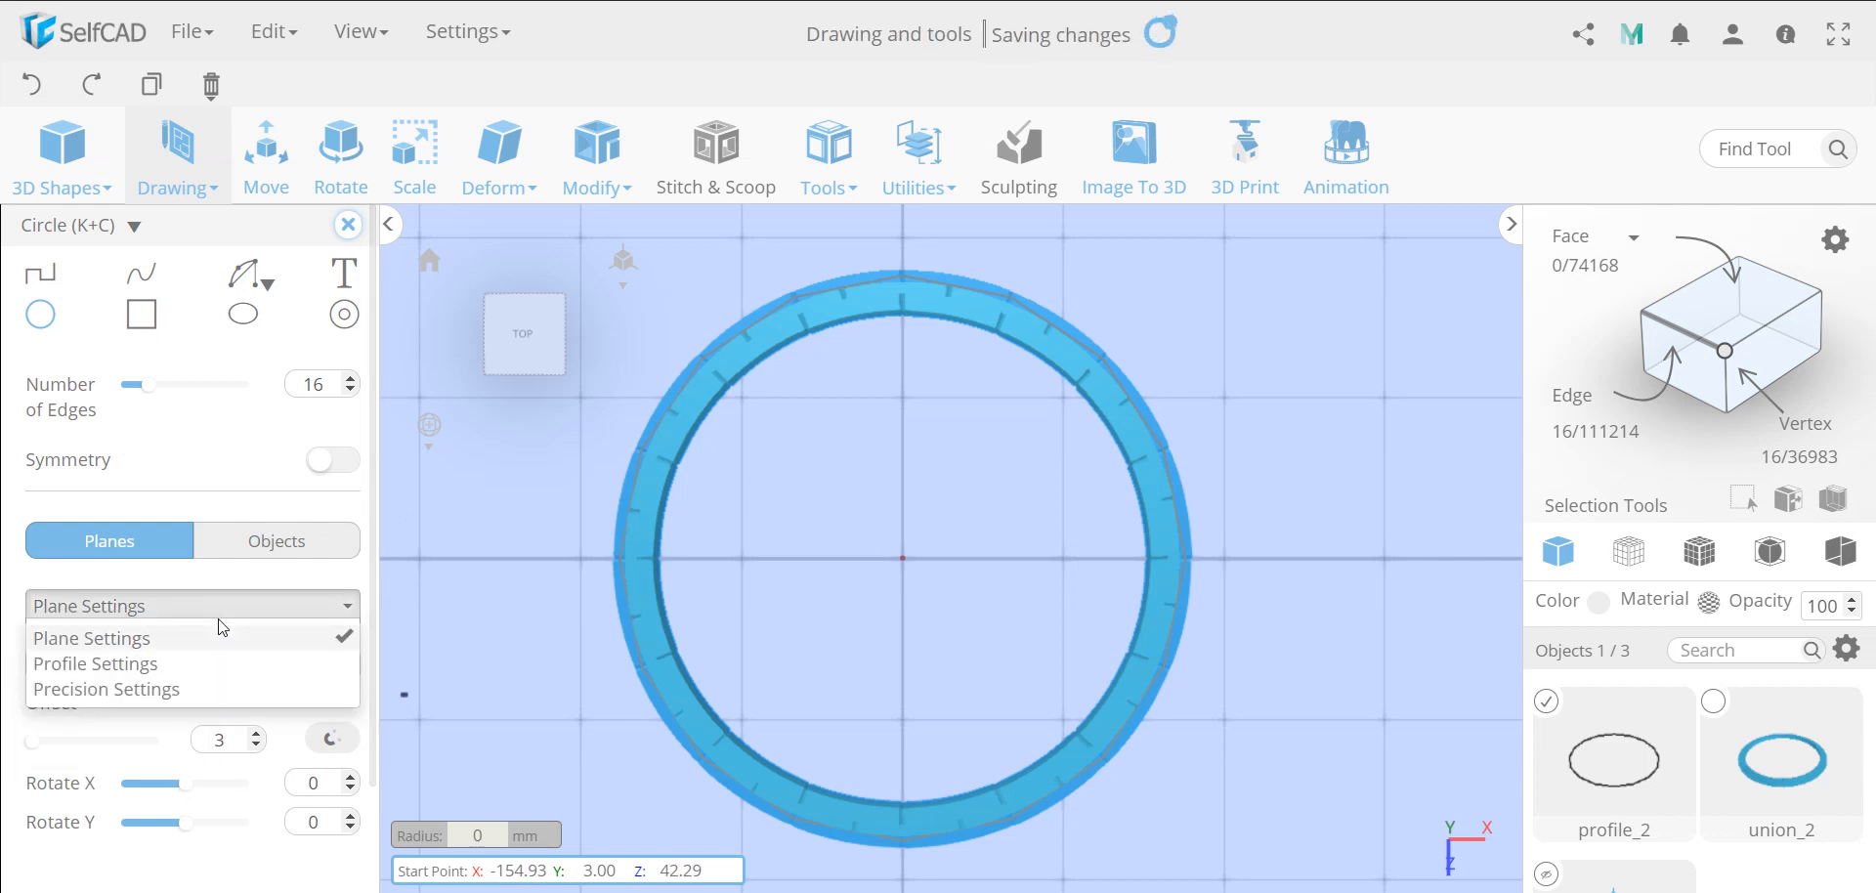
pyautogui.click(184, 664)
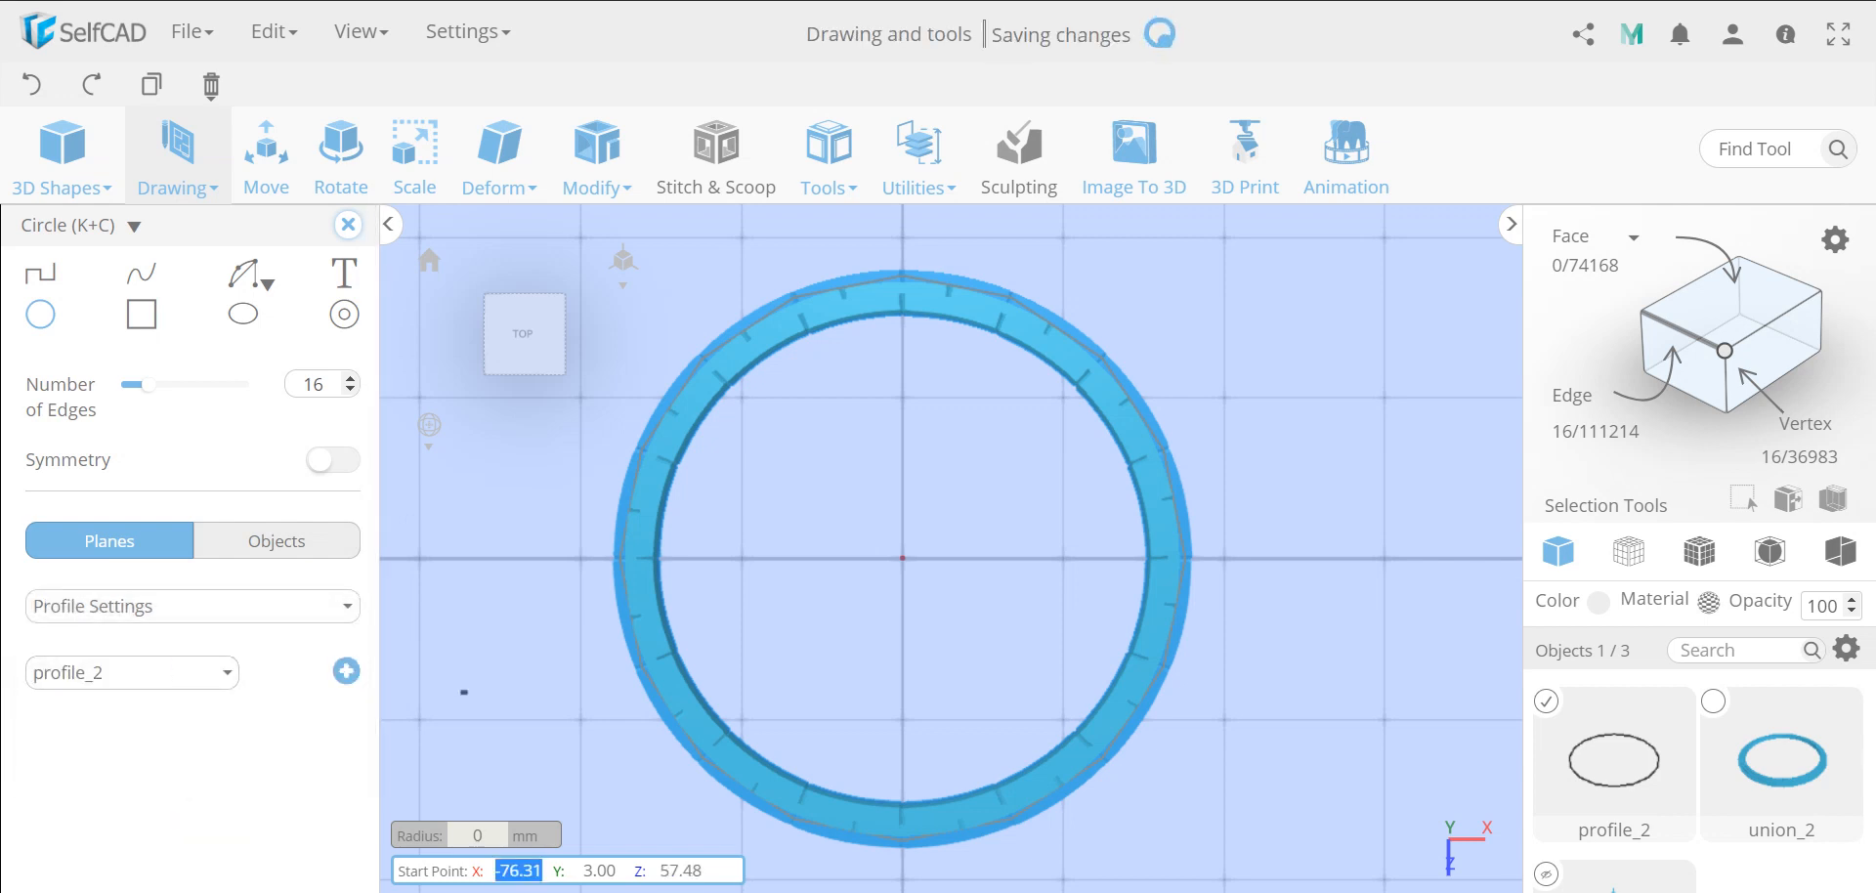
pyautogui.click(1551, 711)
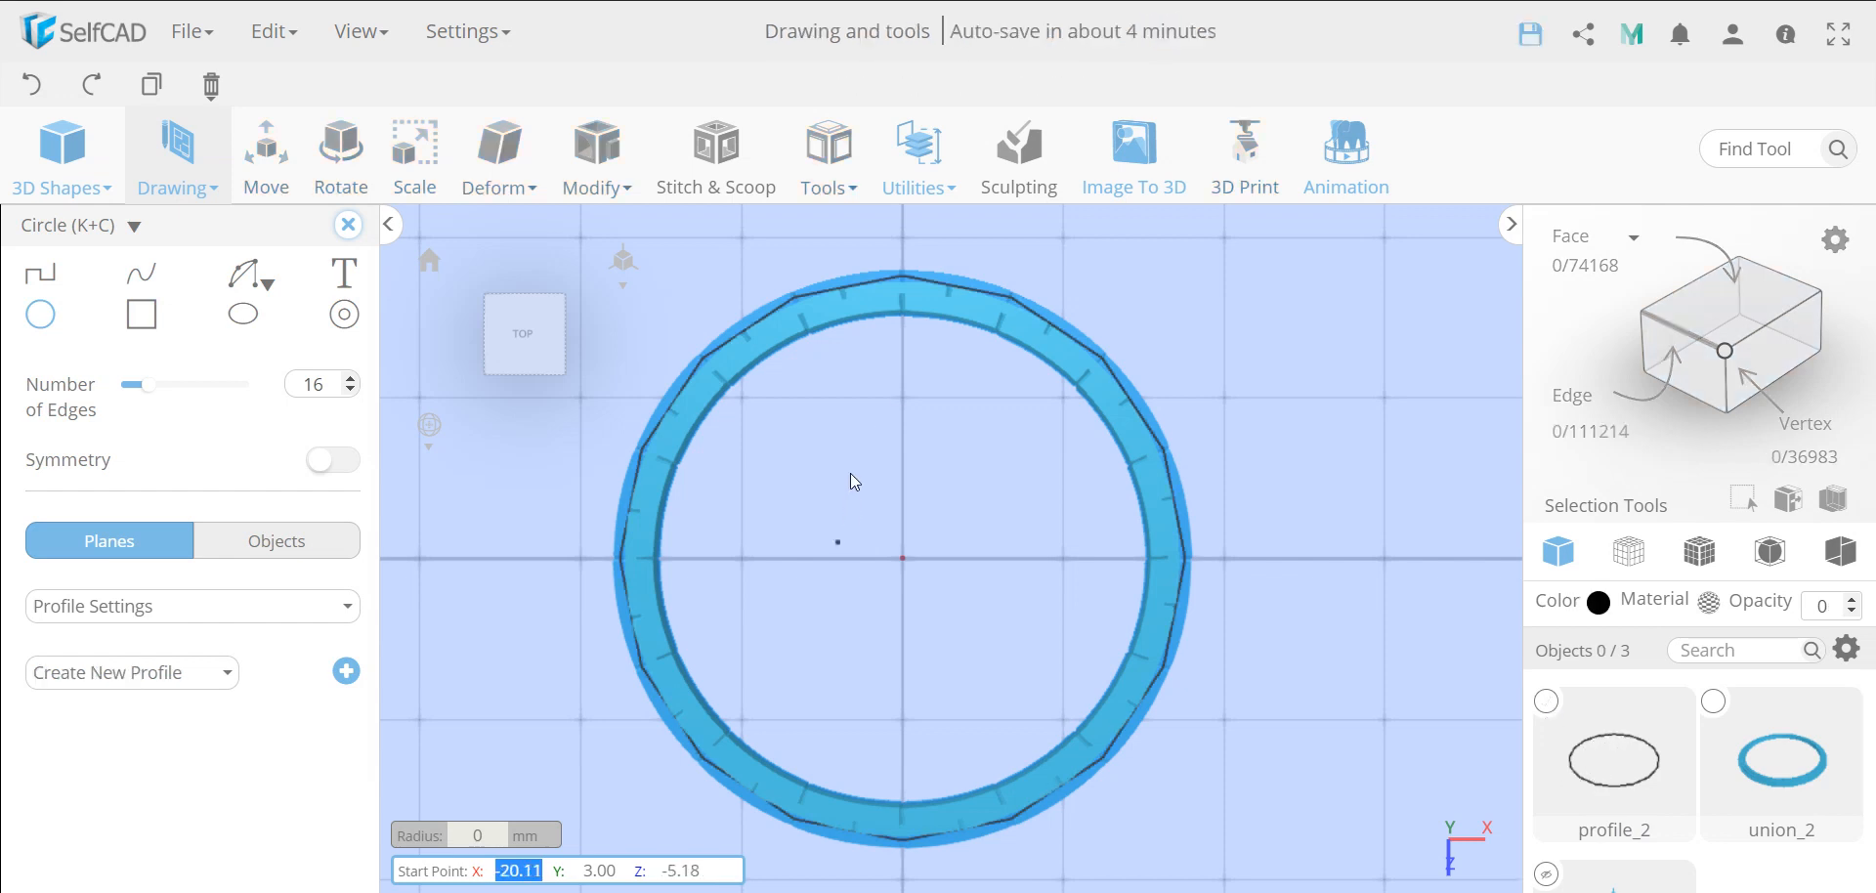
pyautogui.click(902, 338)
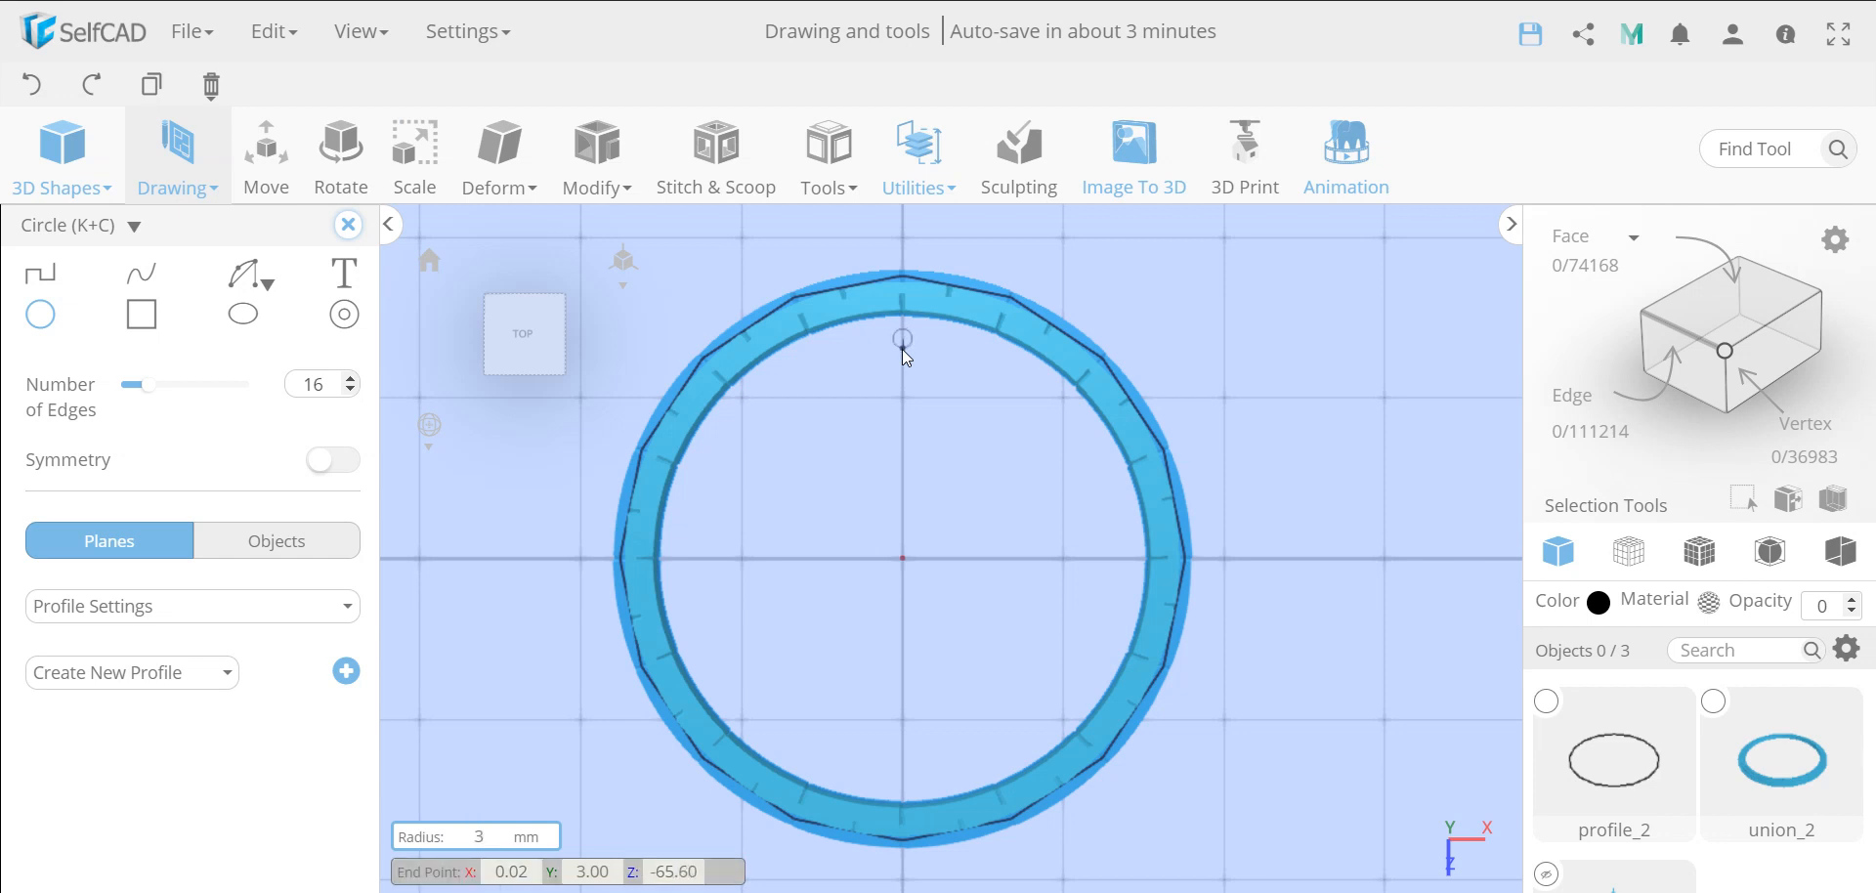
pyautogui.press('Return')
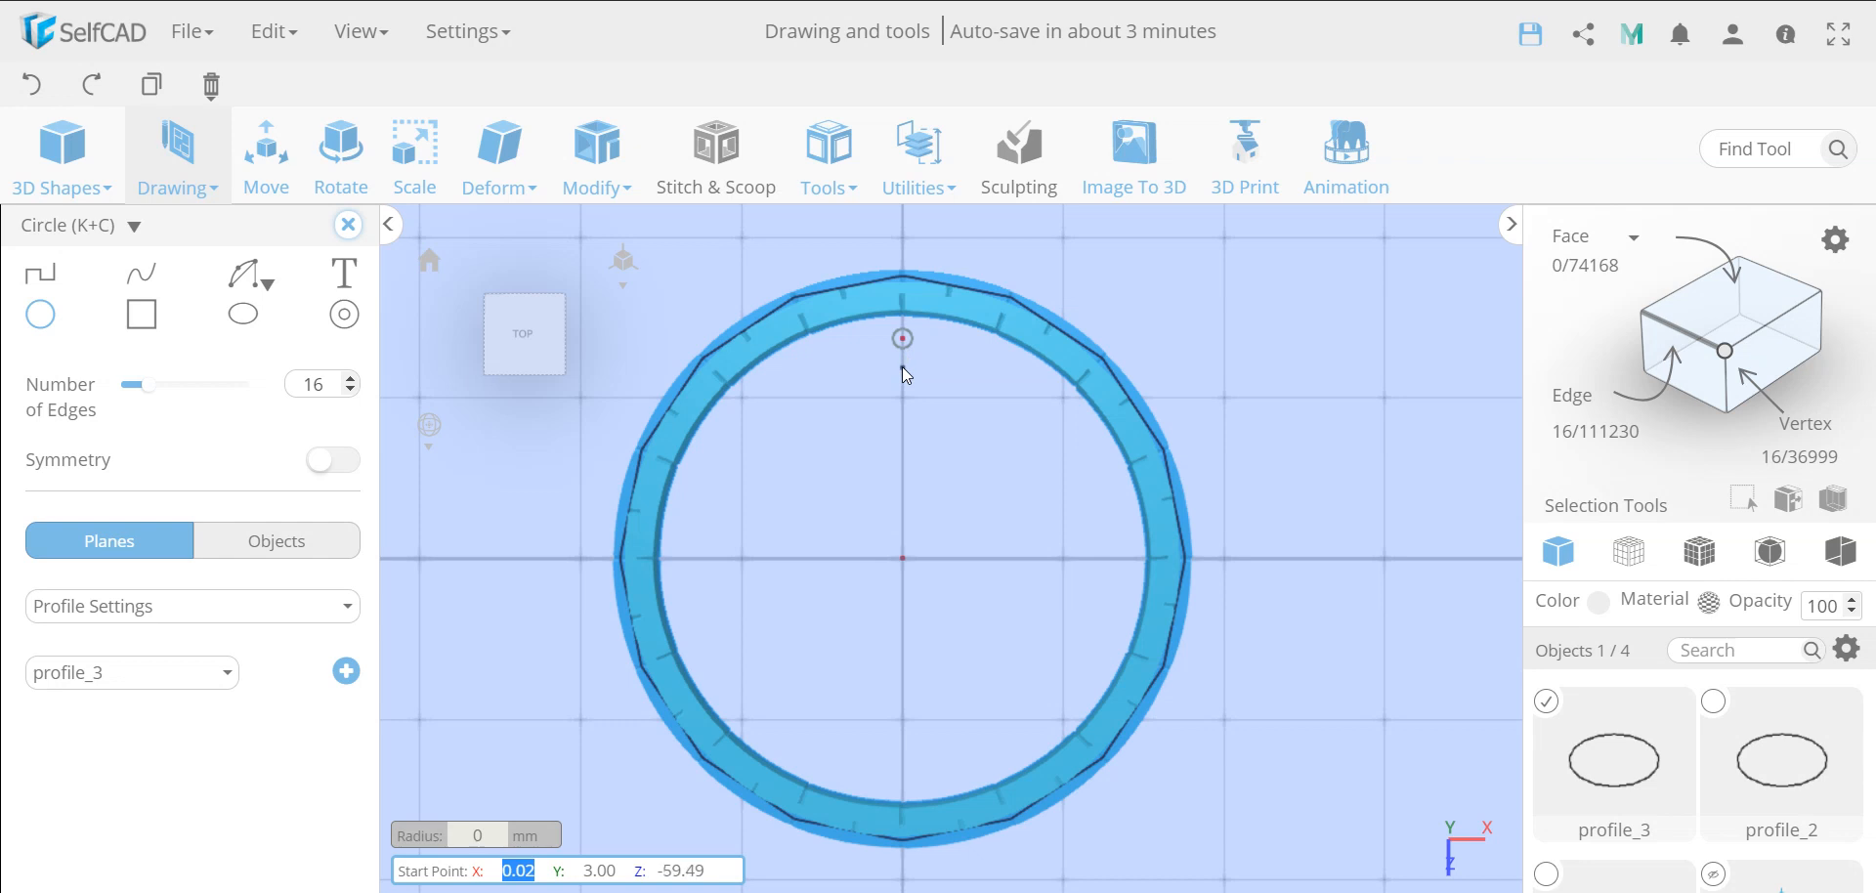
pyautogui.click(901, 368)
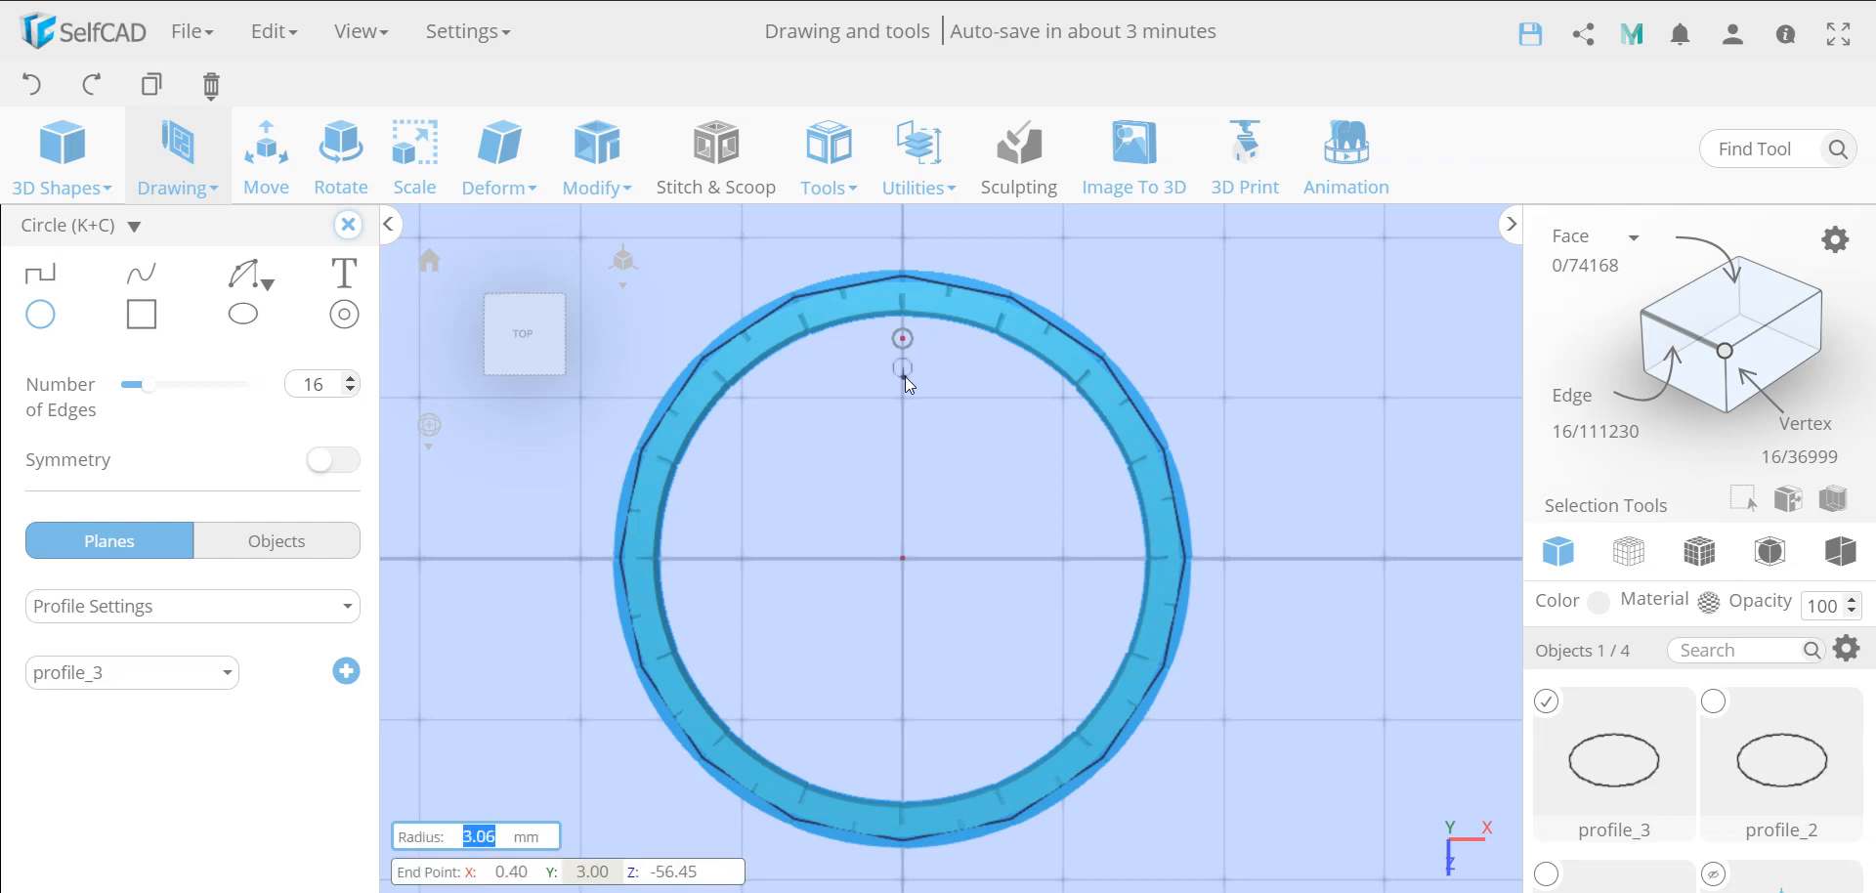
pyautogui.press('Return')
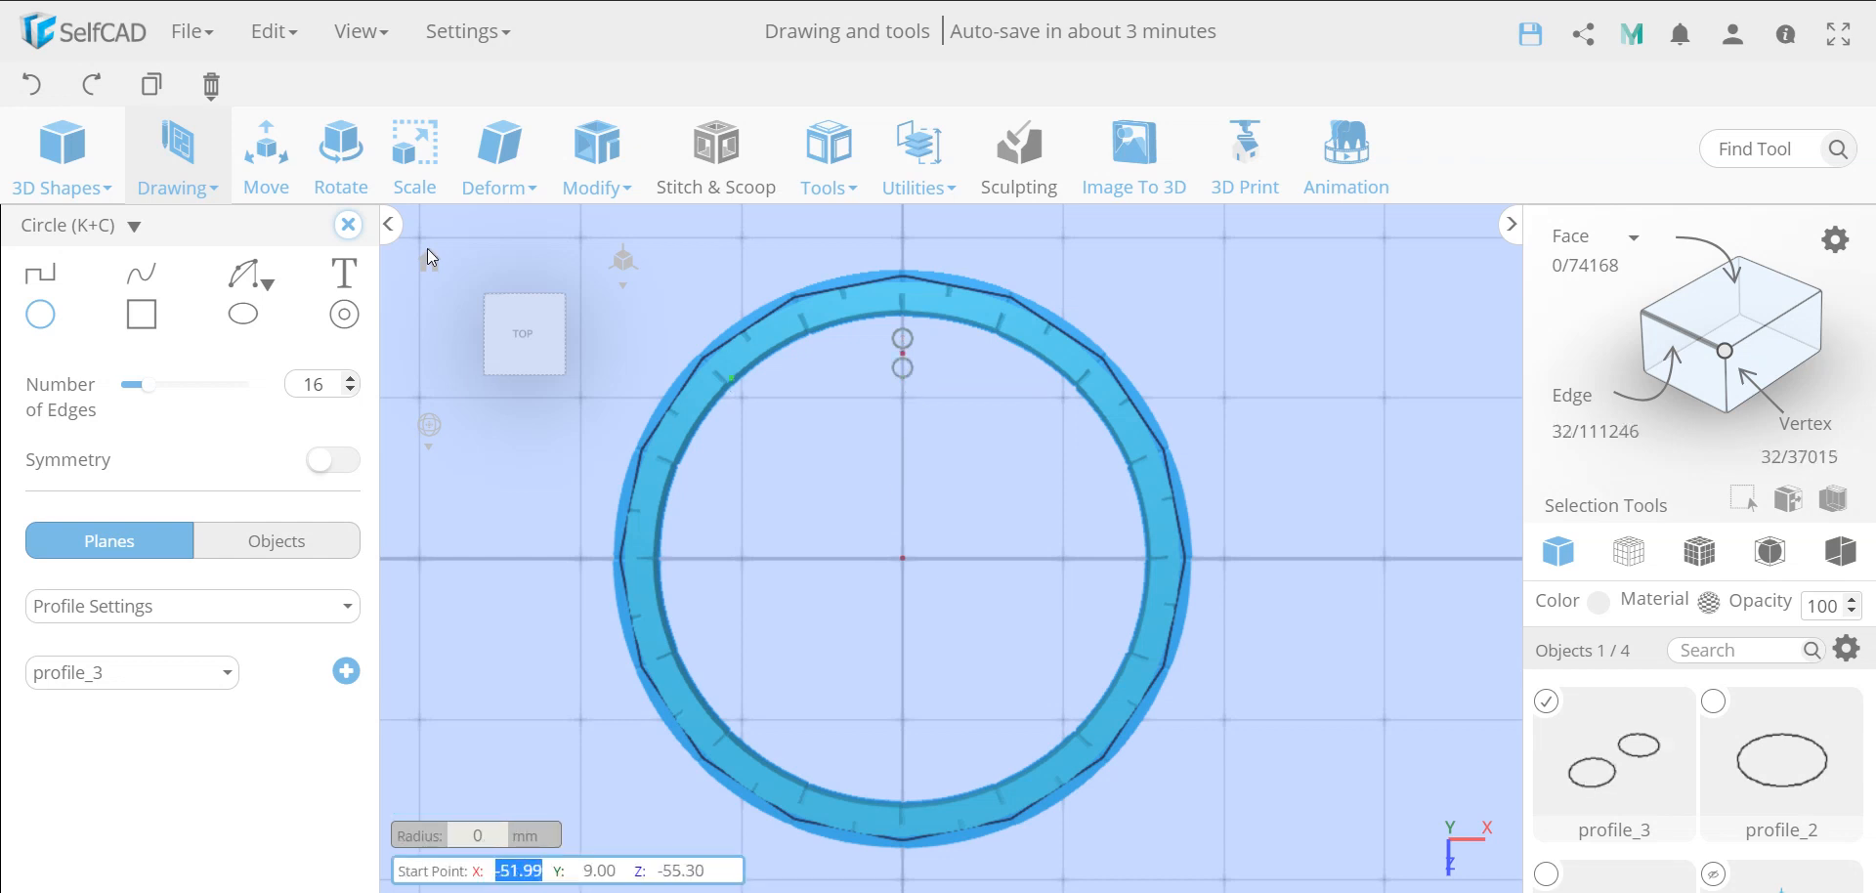
pyautogui.click(31, 85)
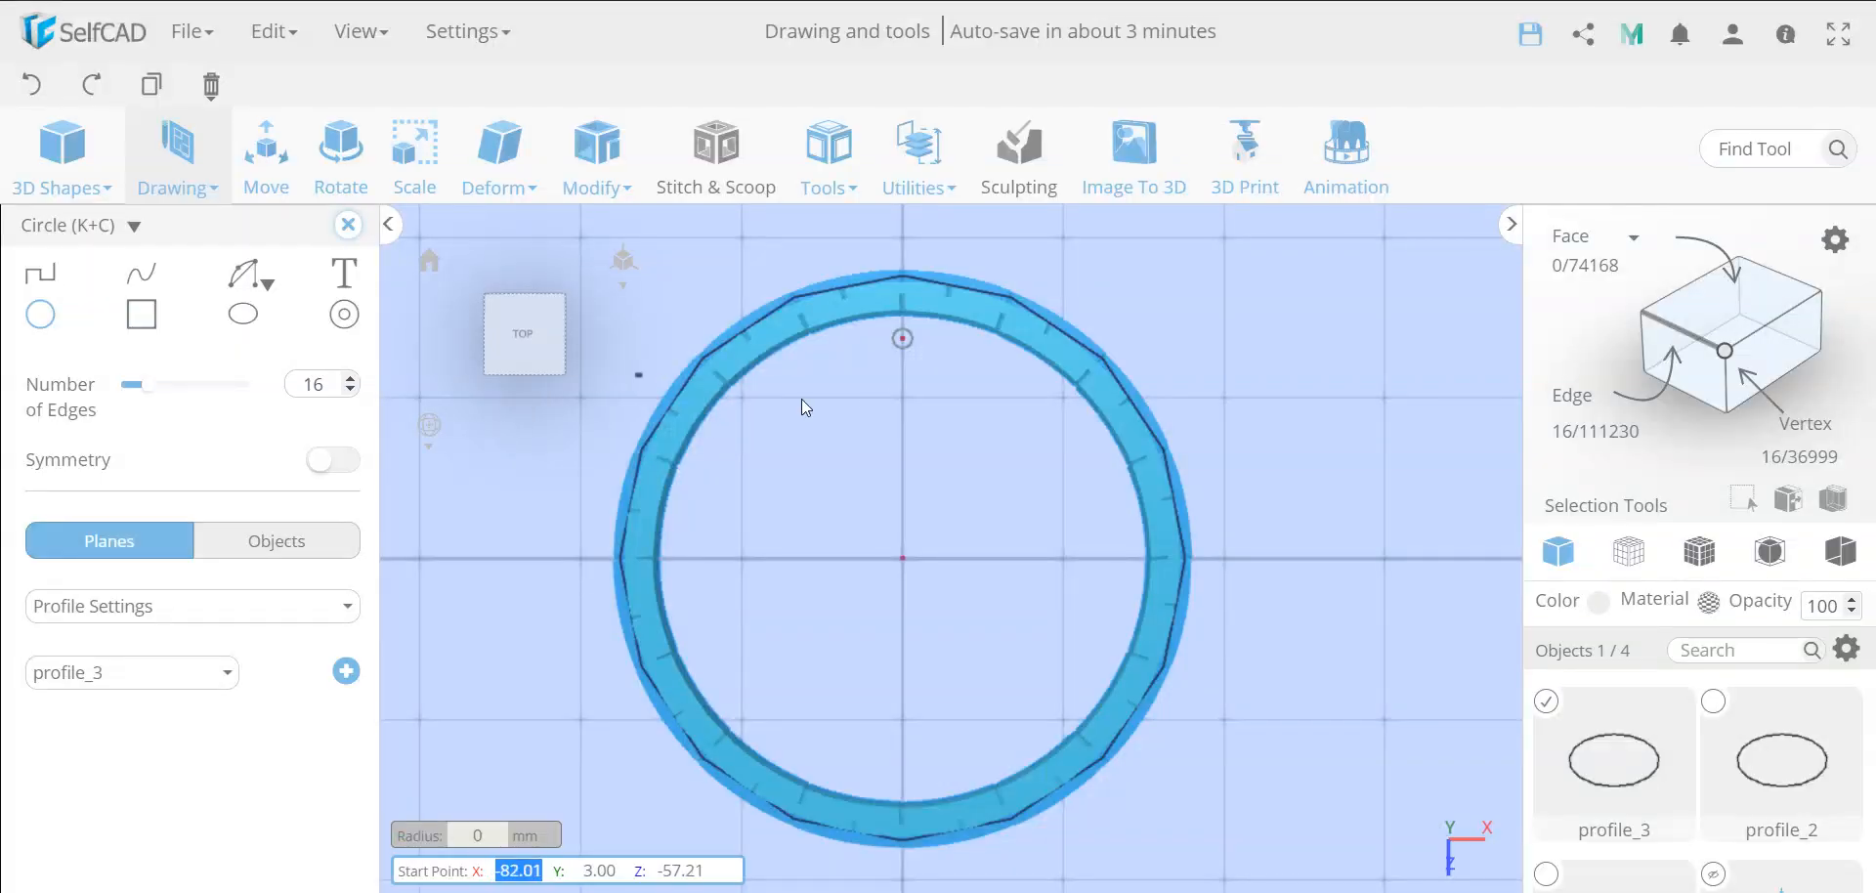
# Sketch a second small circle of equal size on the Z axis, farther toward the ring's centre with a gap between them, and finish the sketch
pyautogui.click(901, 381)
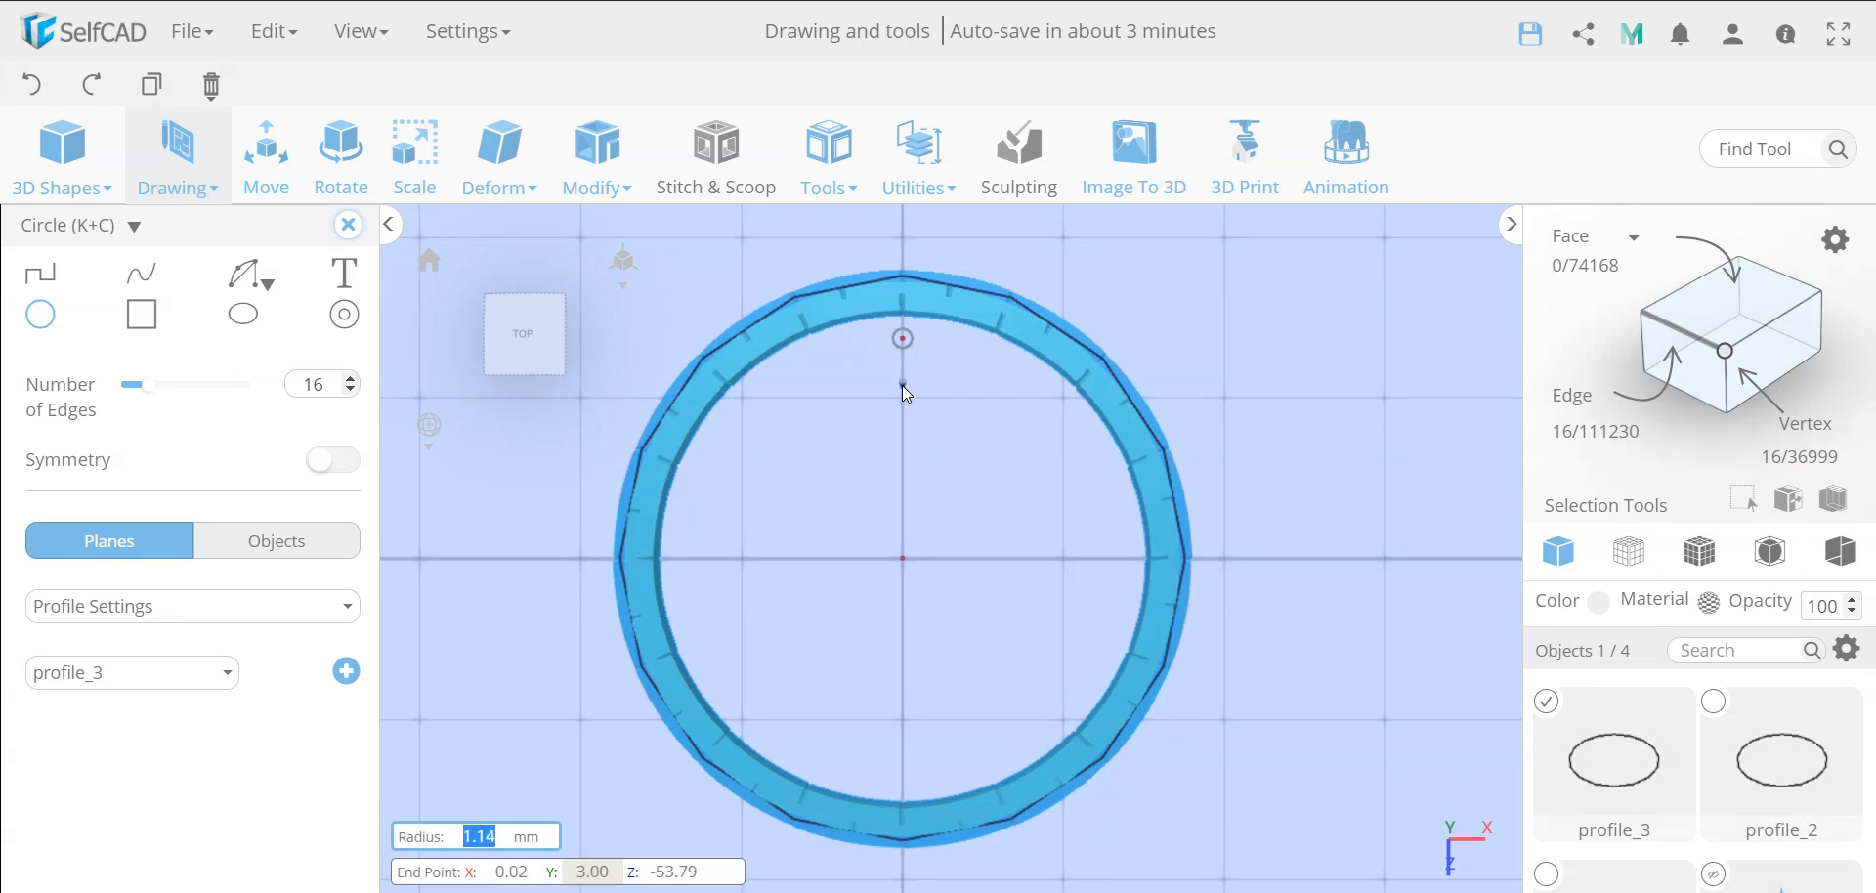
pyautogui.press('Return')
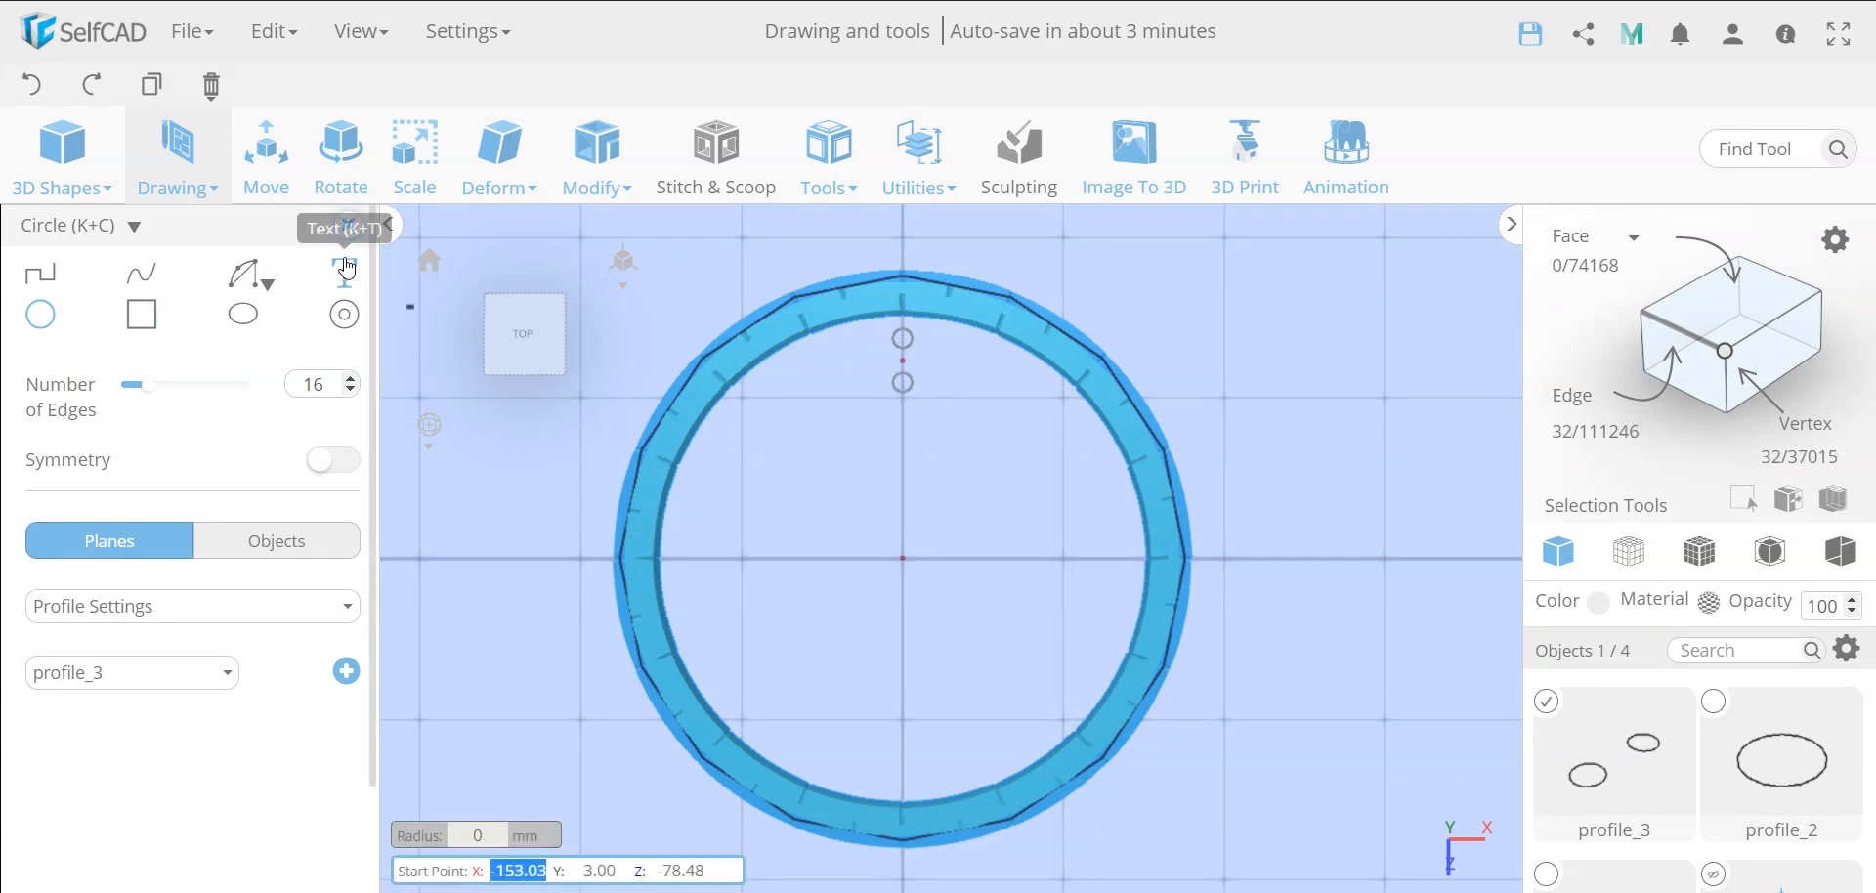
pyautogui.click(348, 225)
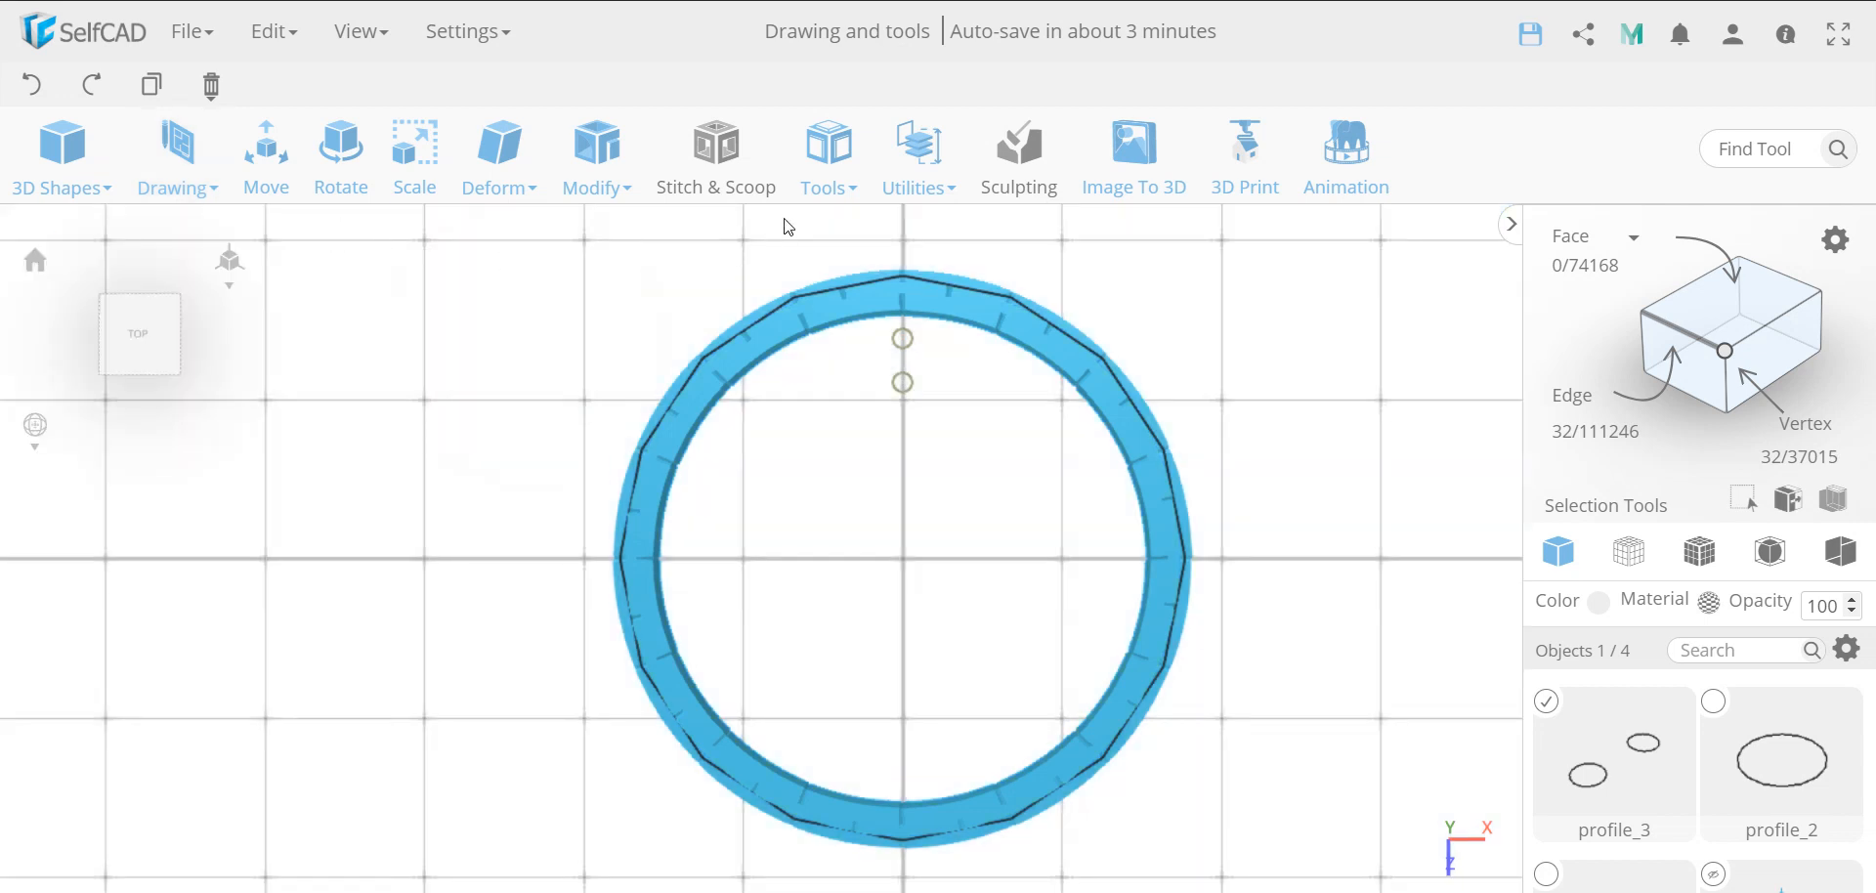
# Make 15 copies of the pair of small circles around the centre with Copy Offsets, using the Pivot option with 0 on X, Y and Z
pyautogui.click(829, 157)
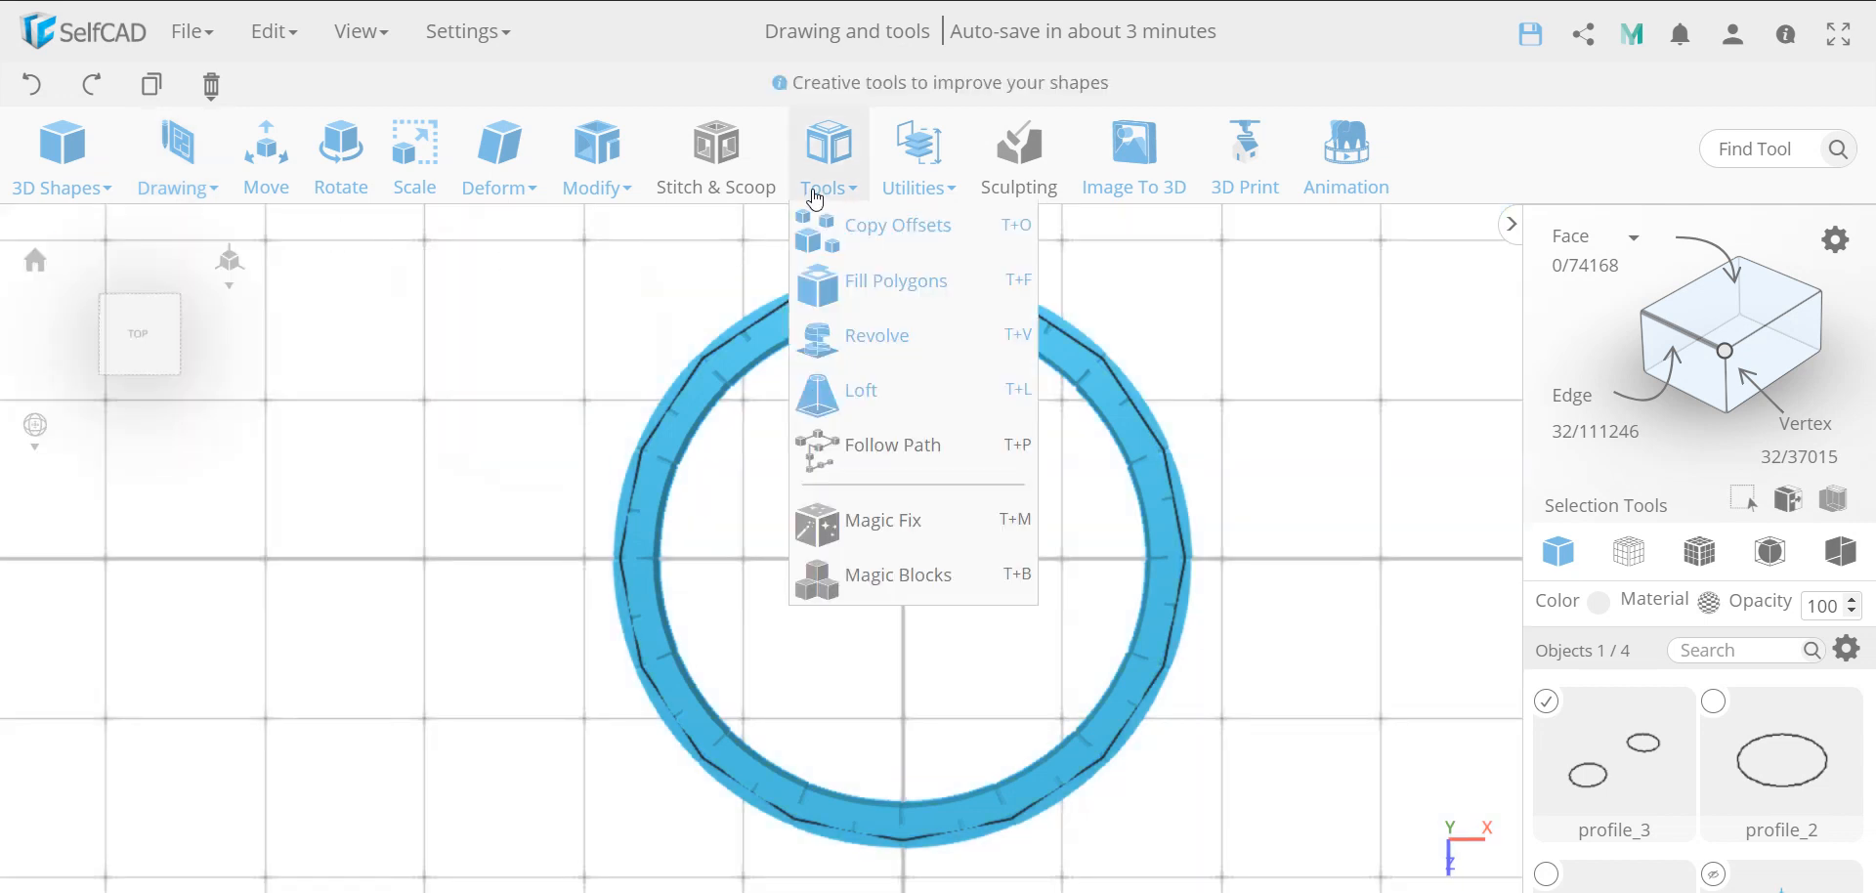
pyautogui.click(860, 221)
pyautogui.click(84, 299)
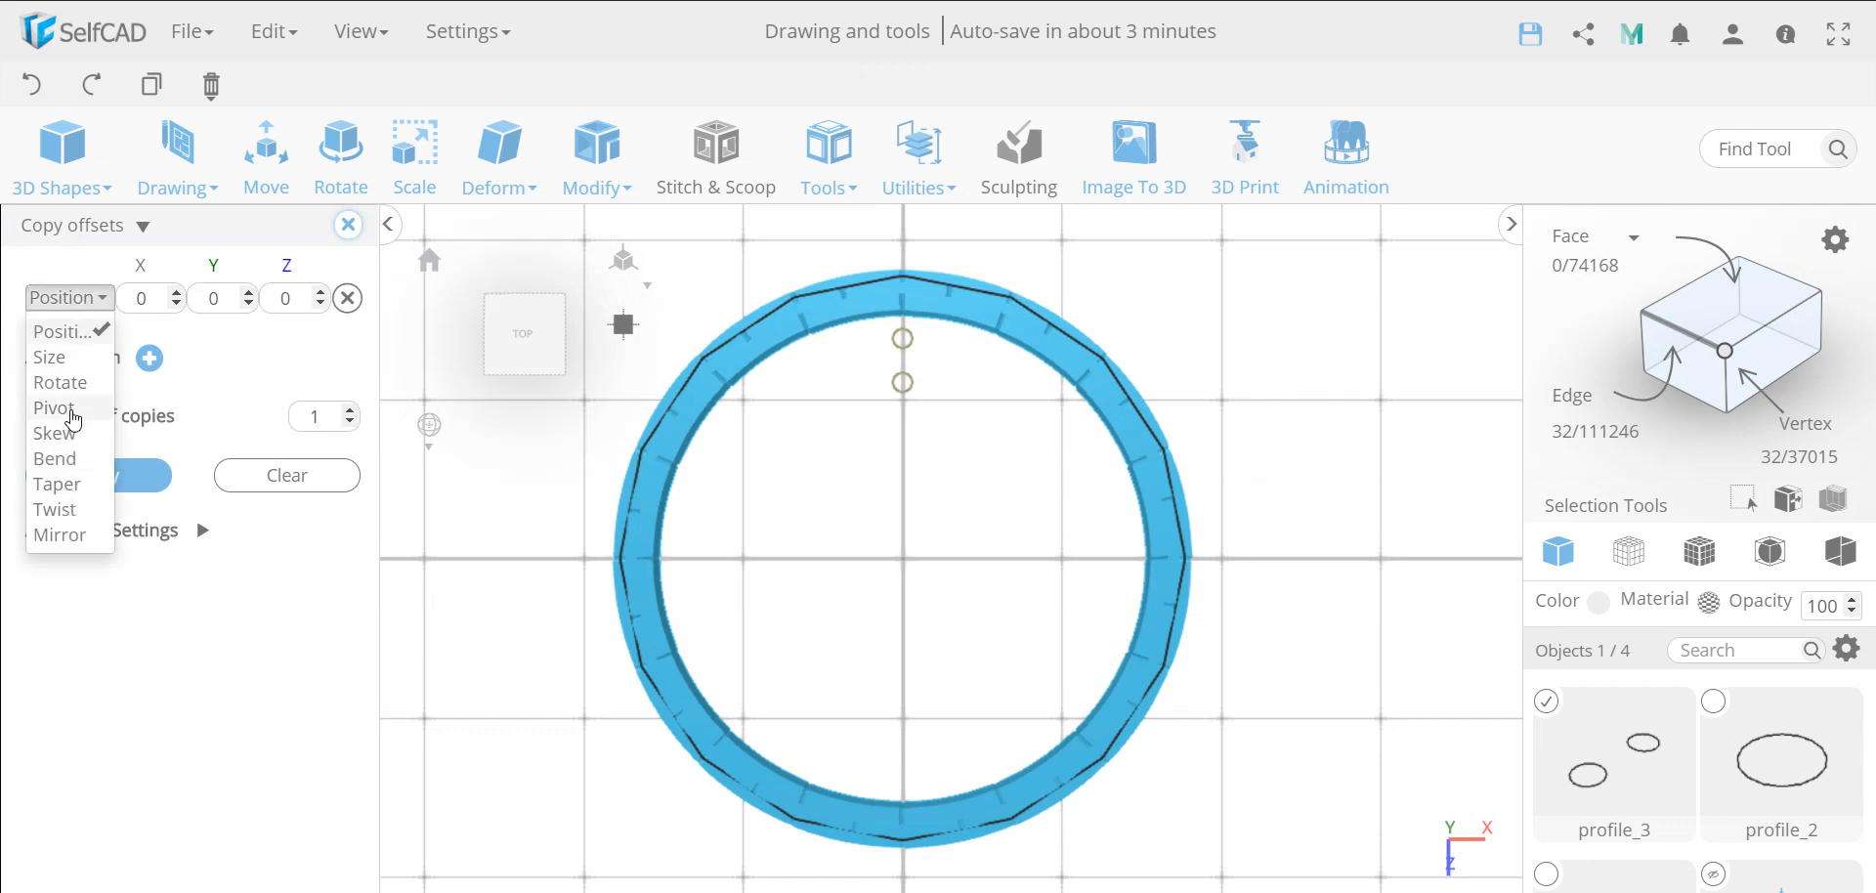
pyautogui.click(55, 407)
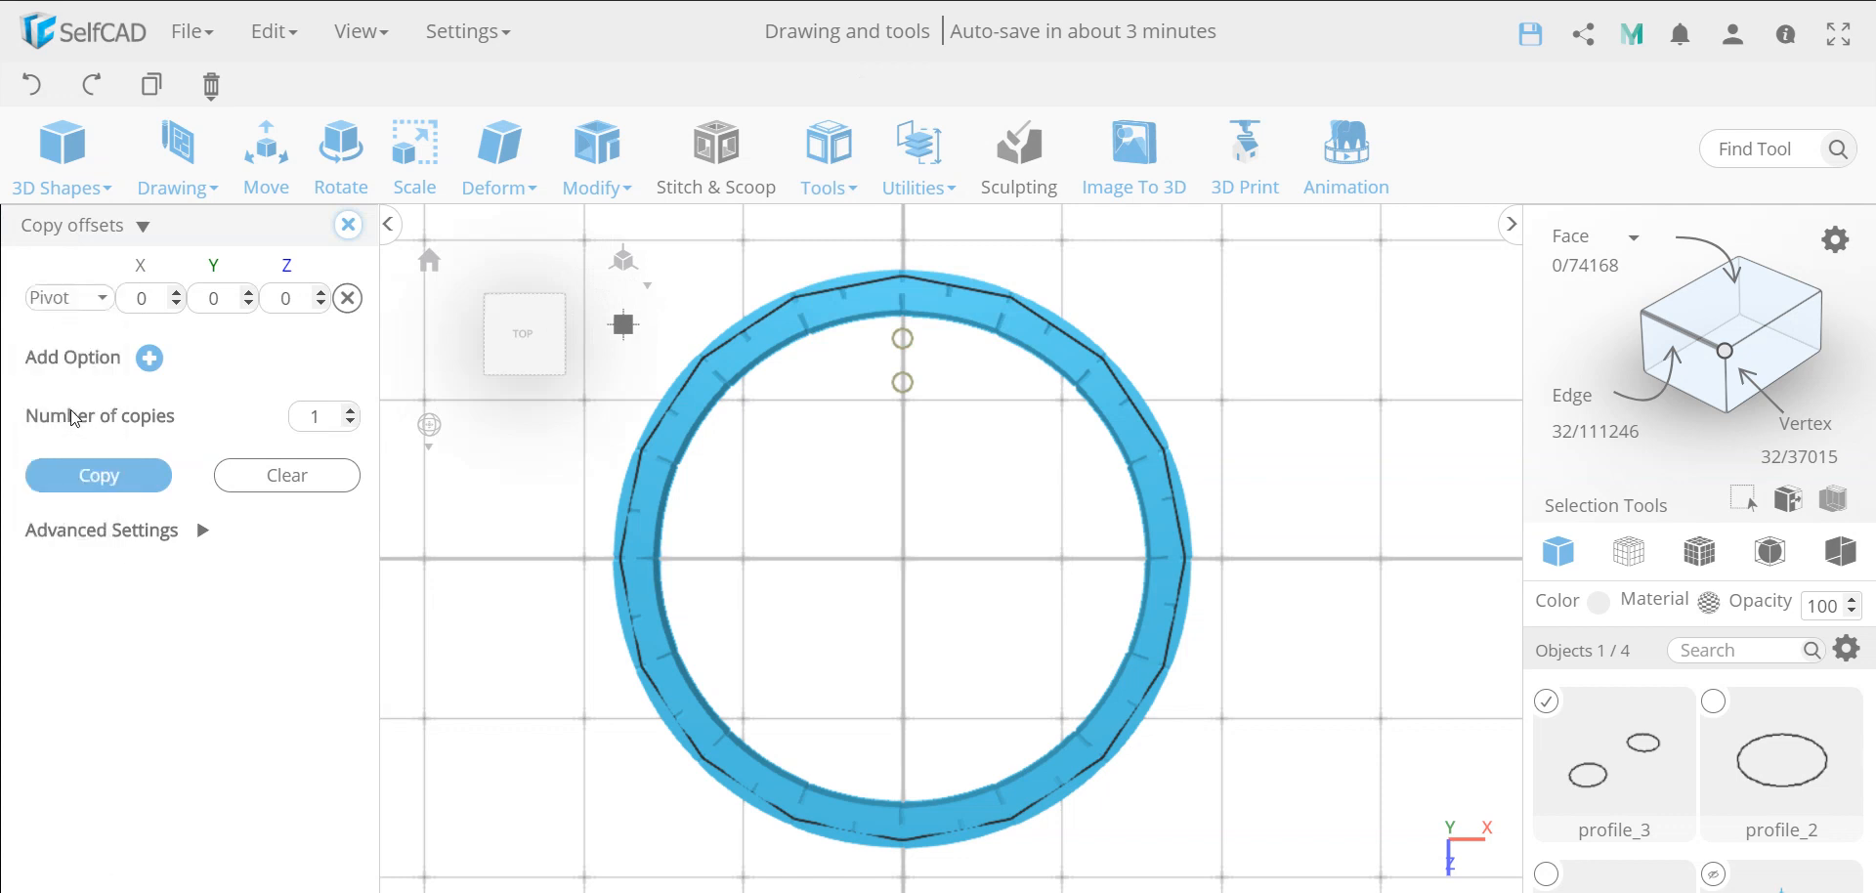
pyautogui.doubleClick(325, 416)
pyautogui.click(138, 479)
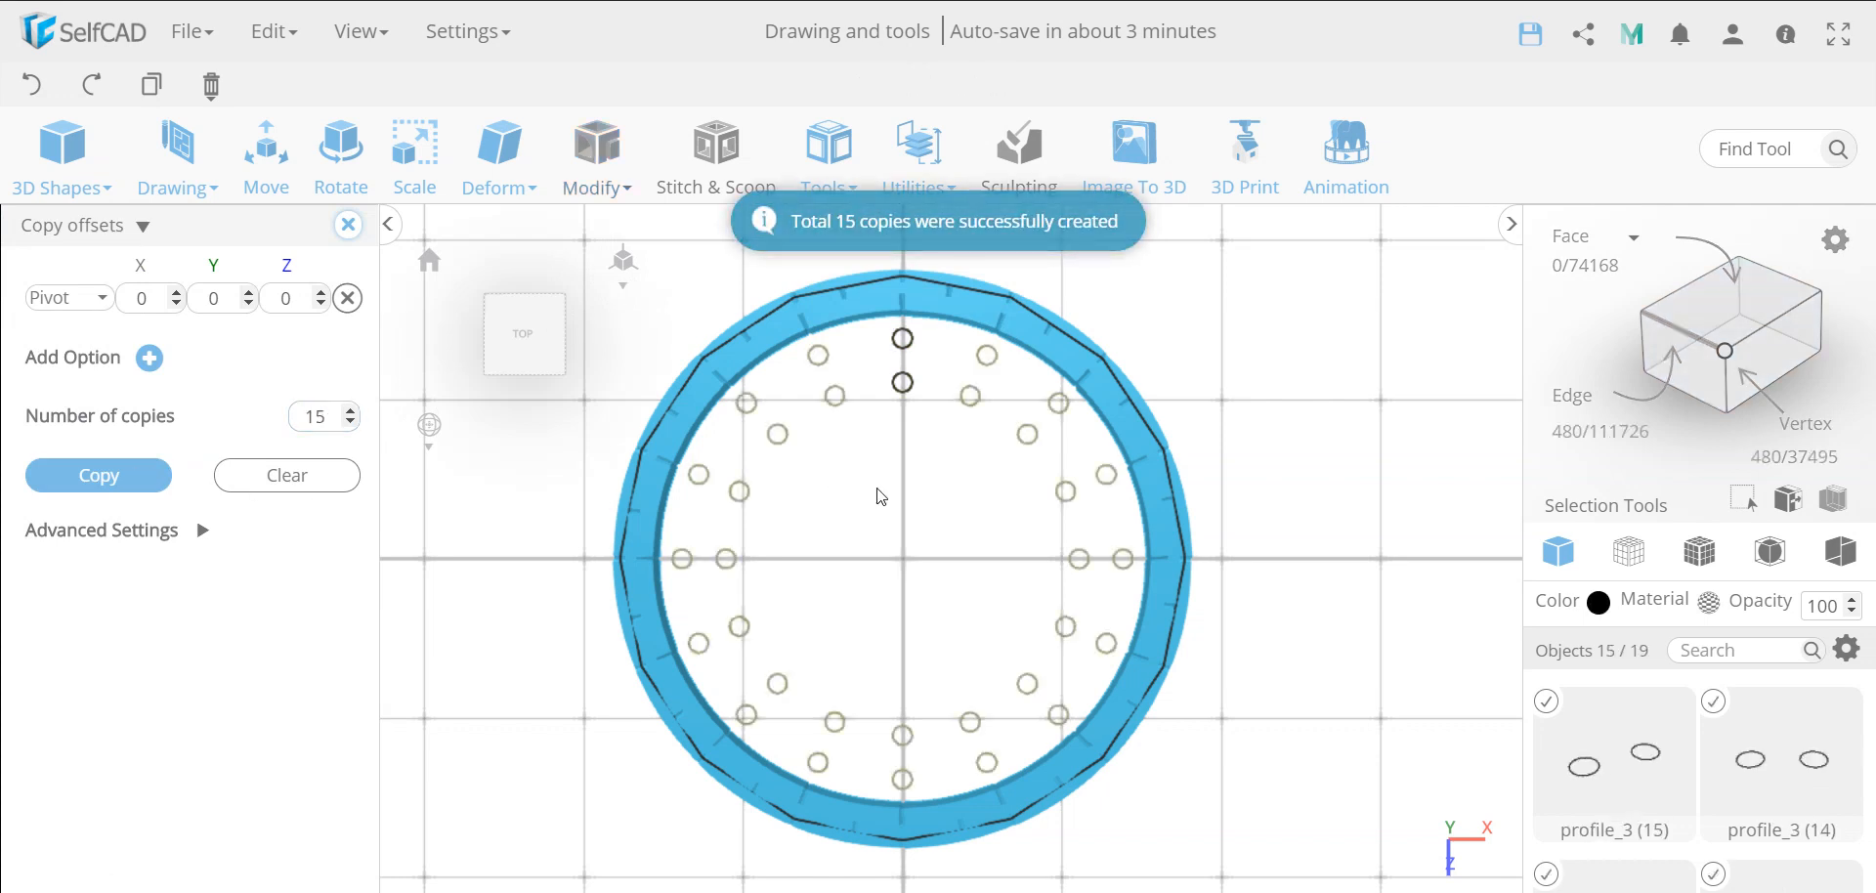
# Add the original pair of small circles to the selected copies and merge them all into one object
pyautogui.click(905, 384)
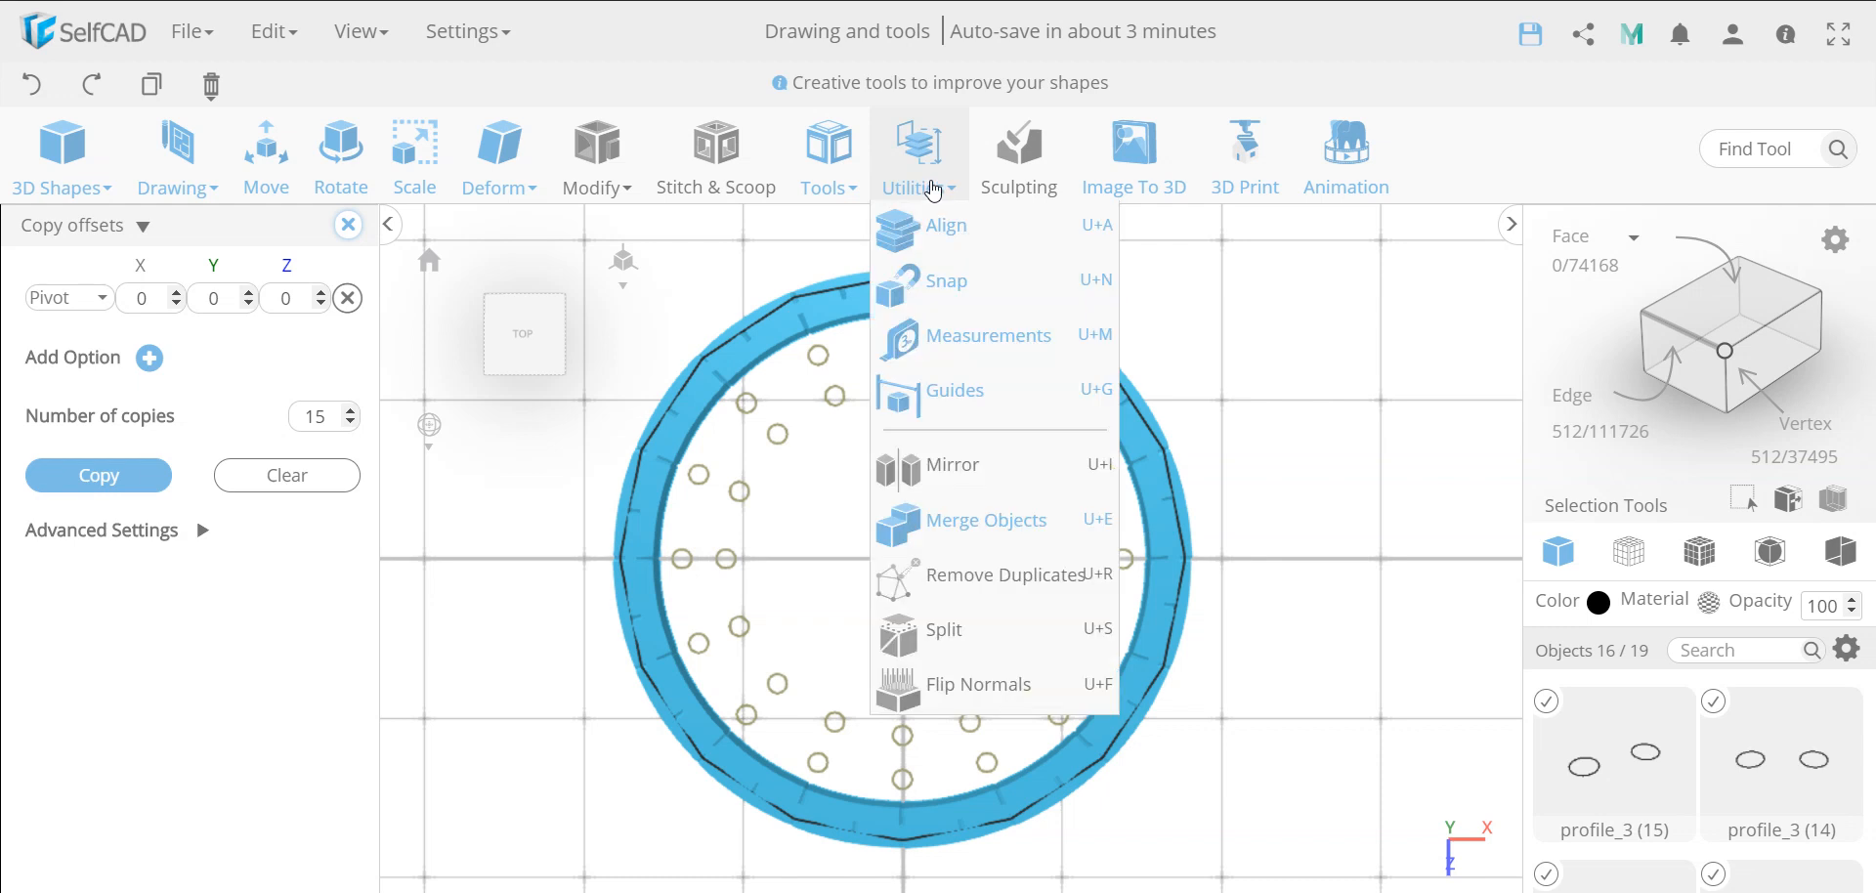
pyautogui.moveTo(830, 186)
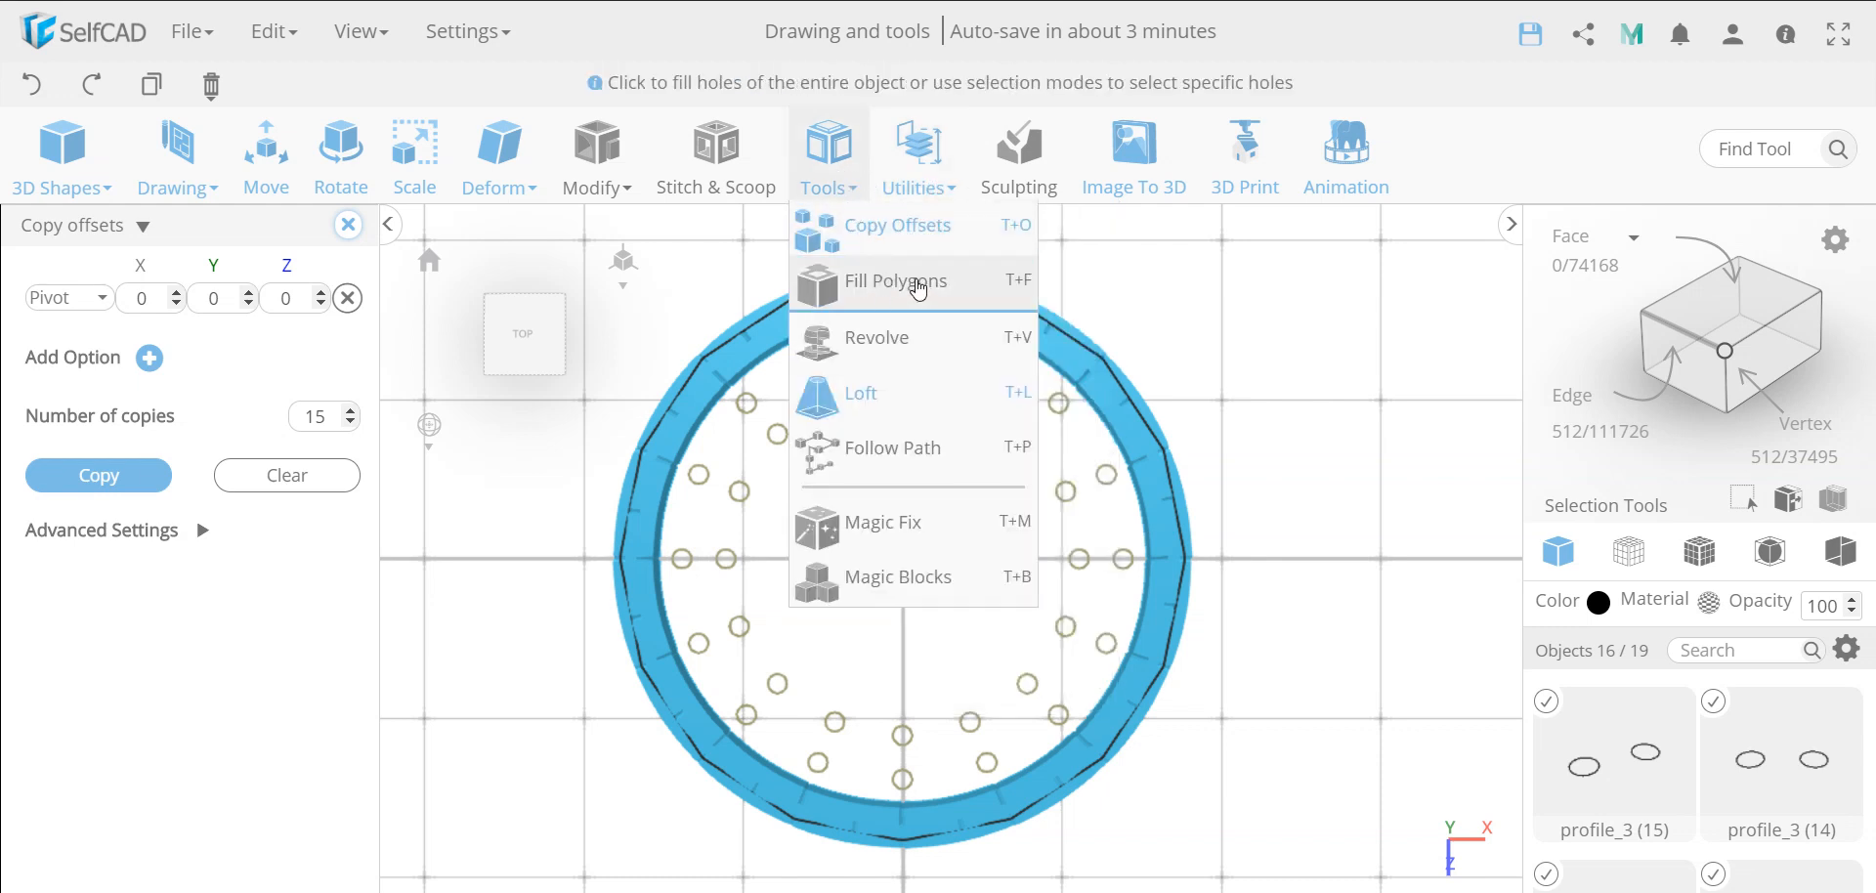
pyautogui.moveTo(918, 186)
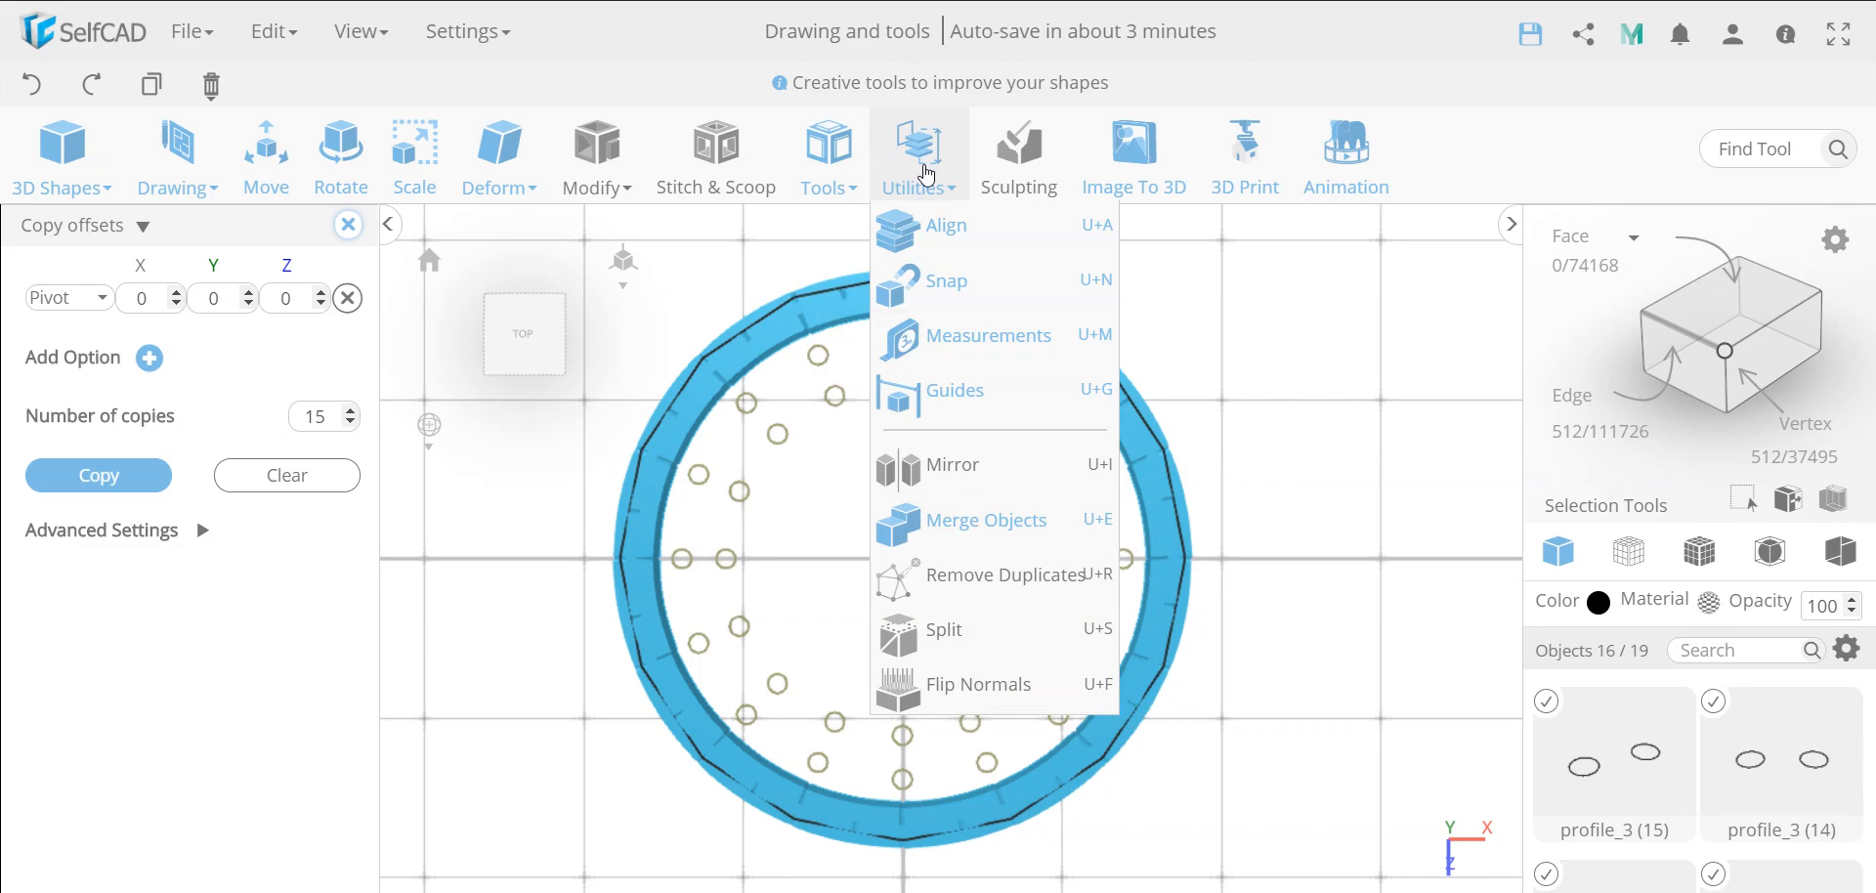
pyautogui.click(972, 524)
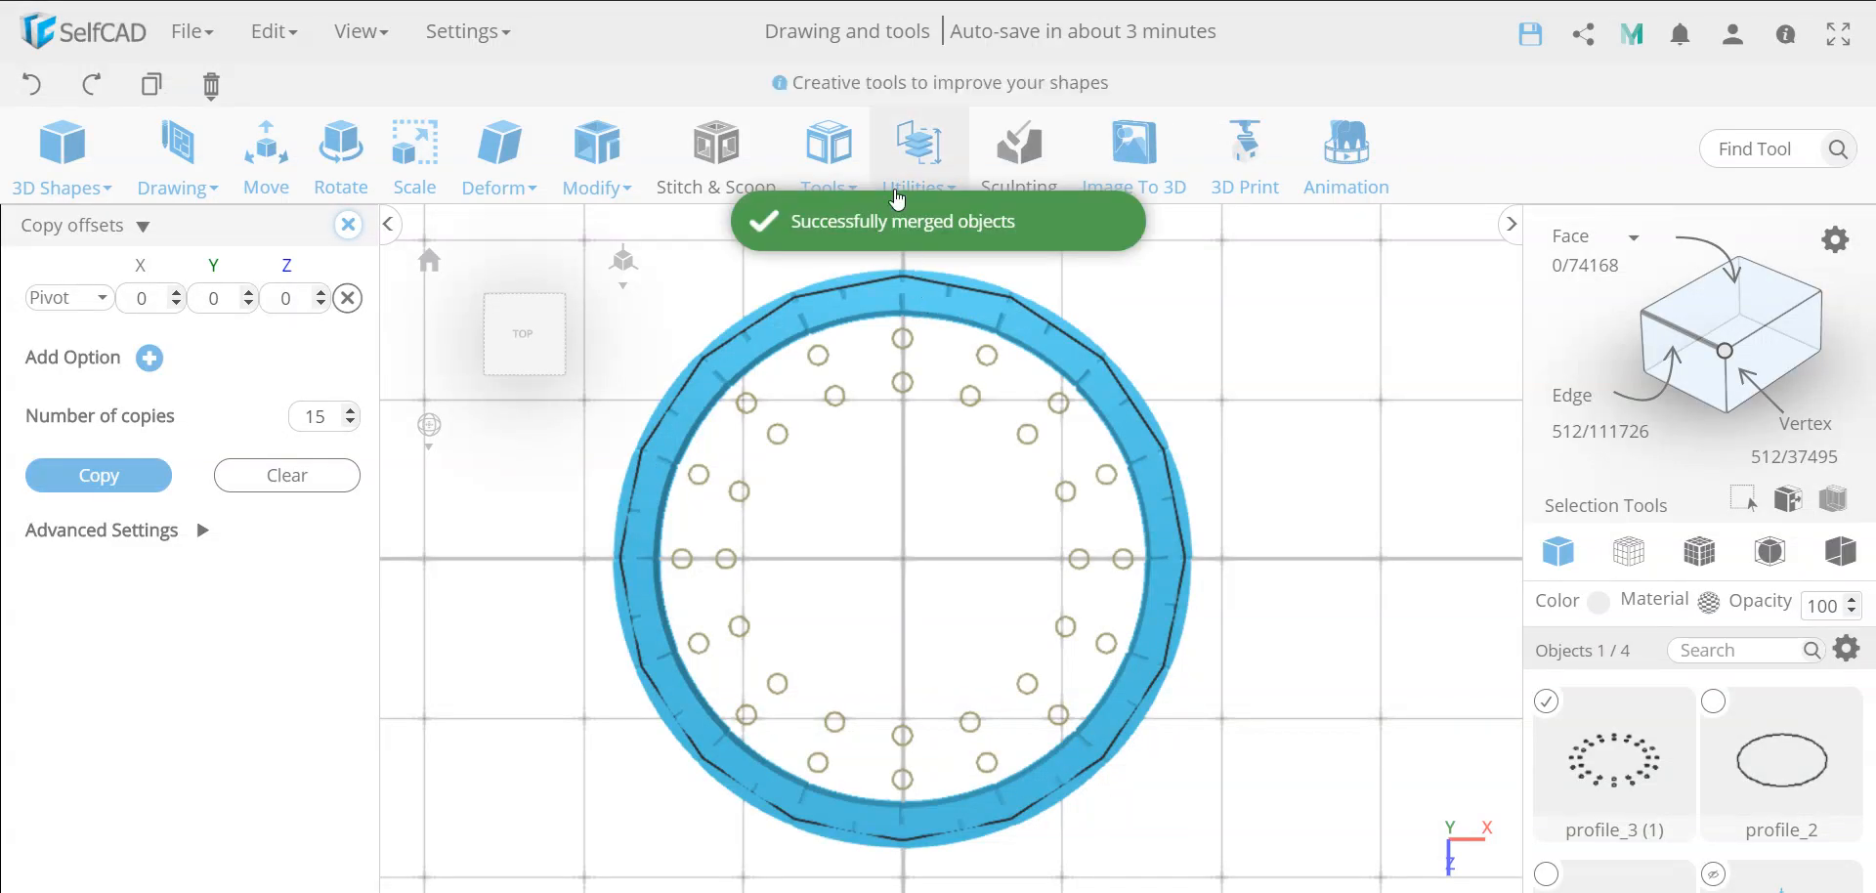
# Fill the merged small circles with Fill Polygons and add a thickness of 10 to form a ring of cylinders
pyautogui.moveTo(845, 160)
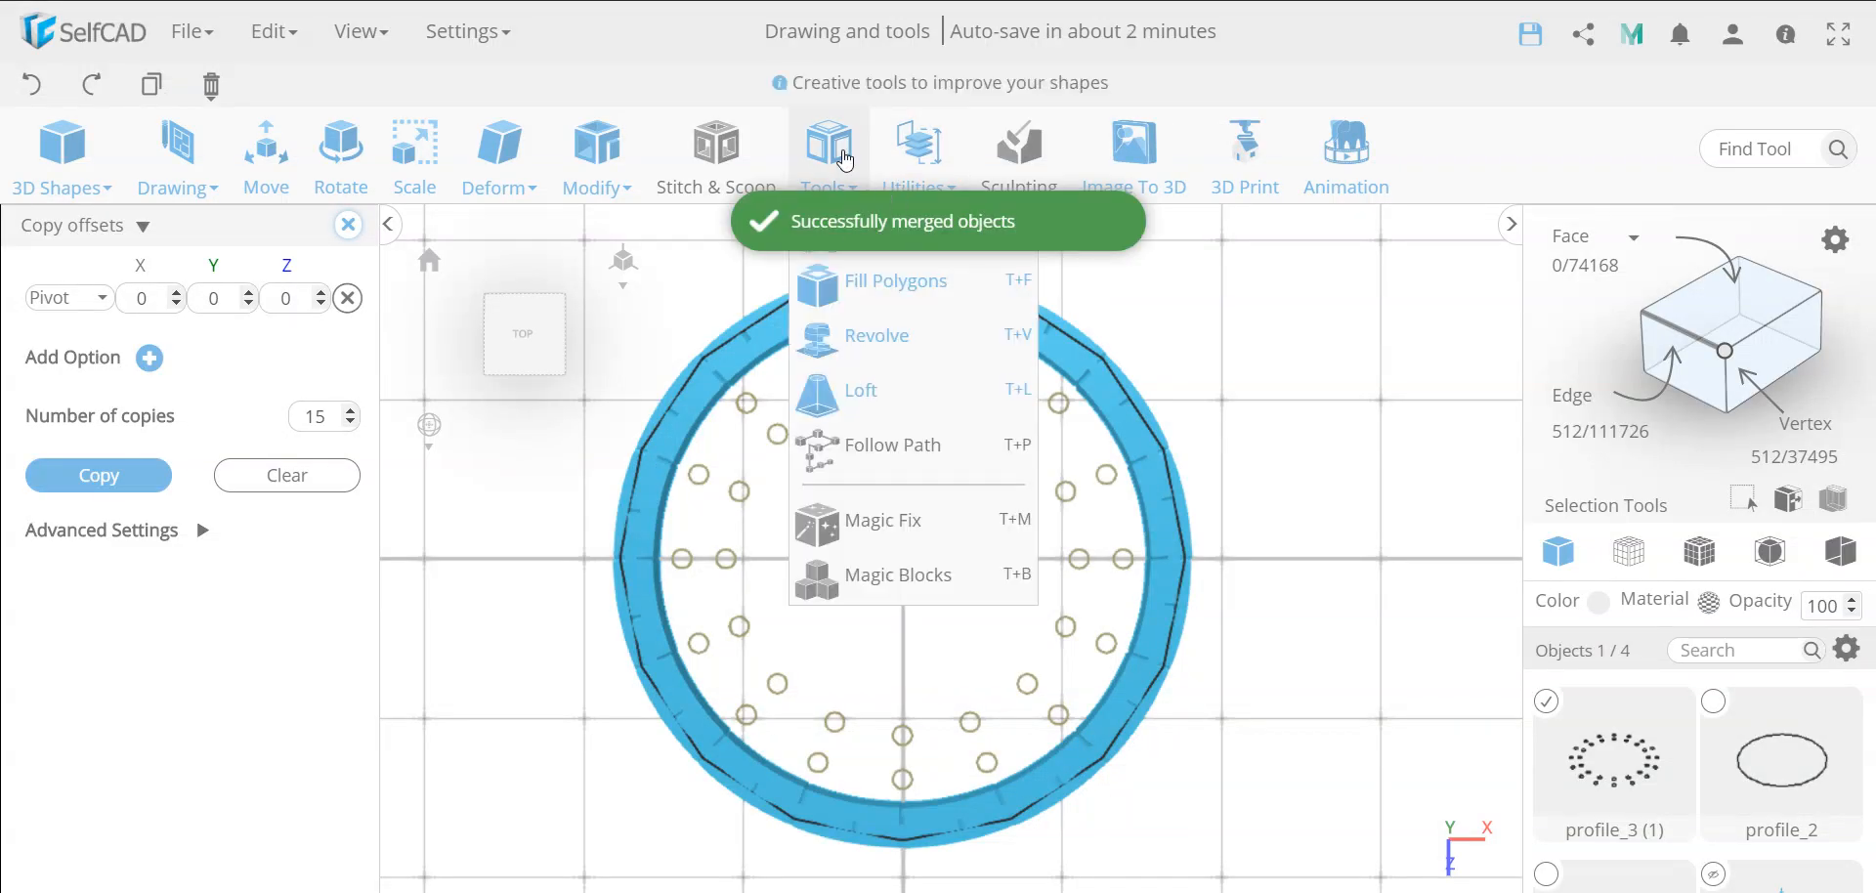
pyautogui.click(871, 281)
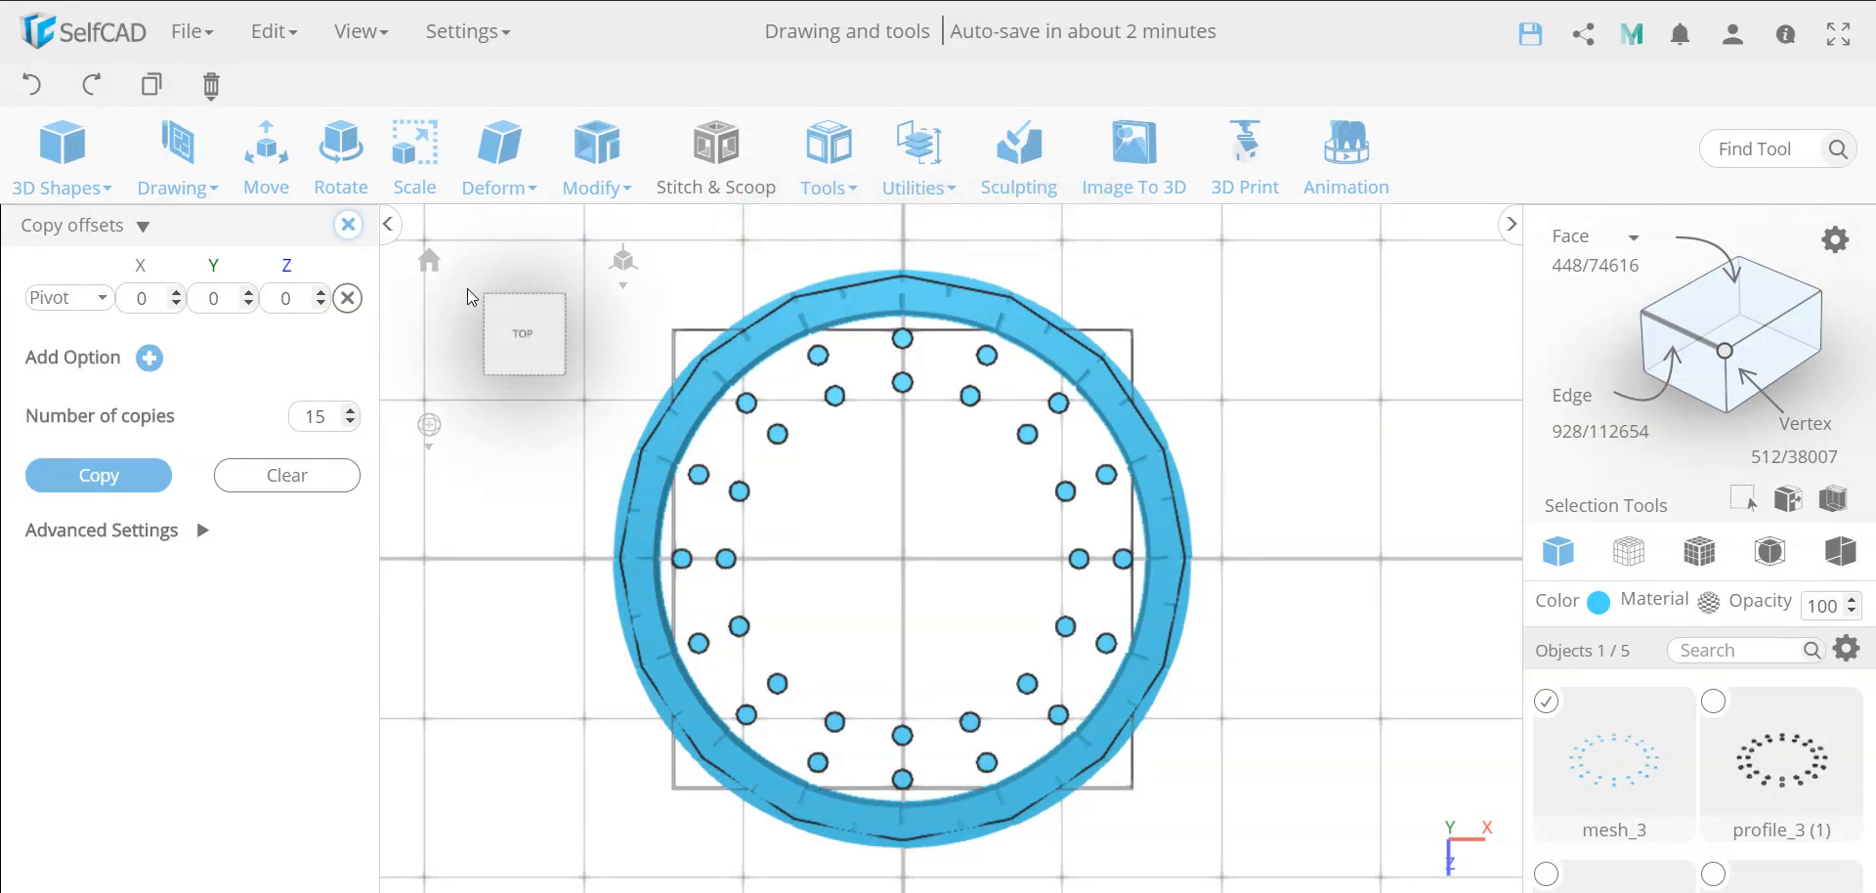
pyautogui.moveTo(609, 181)
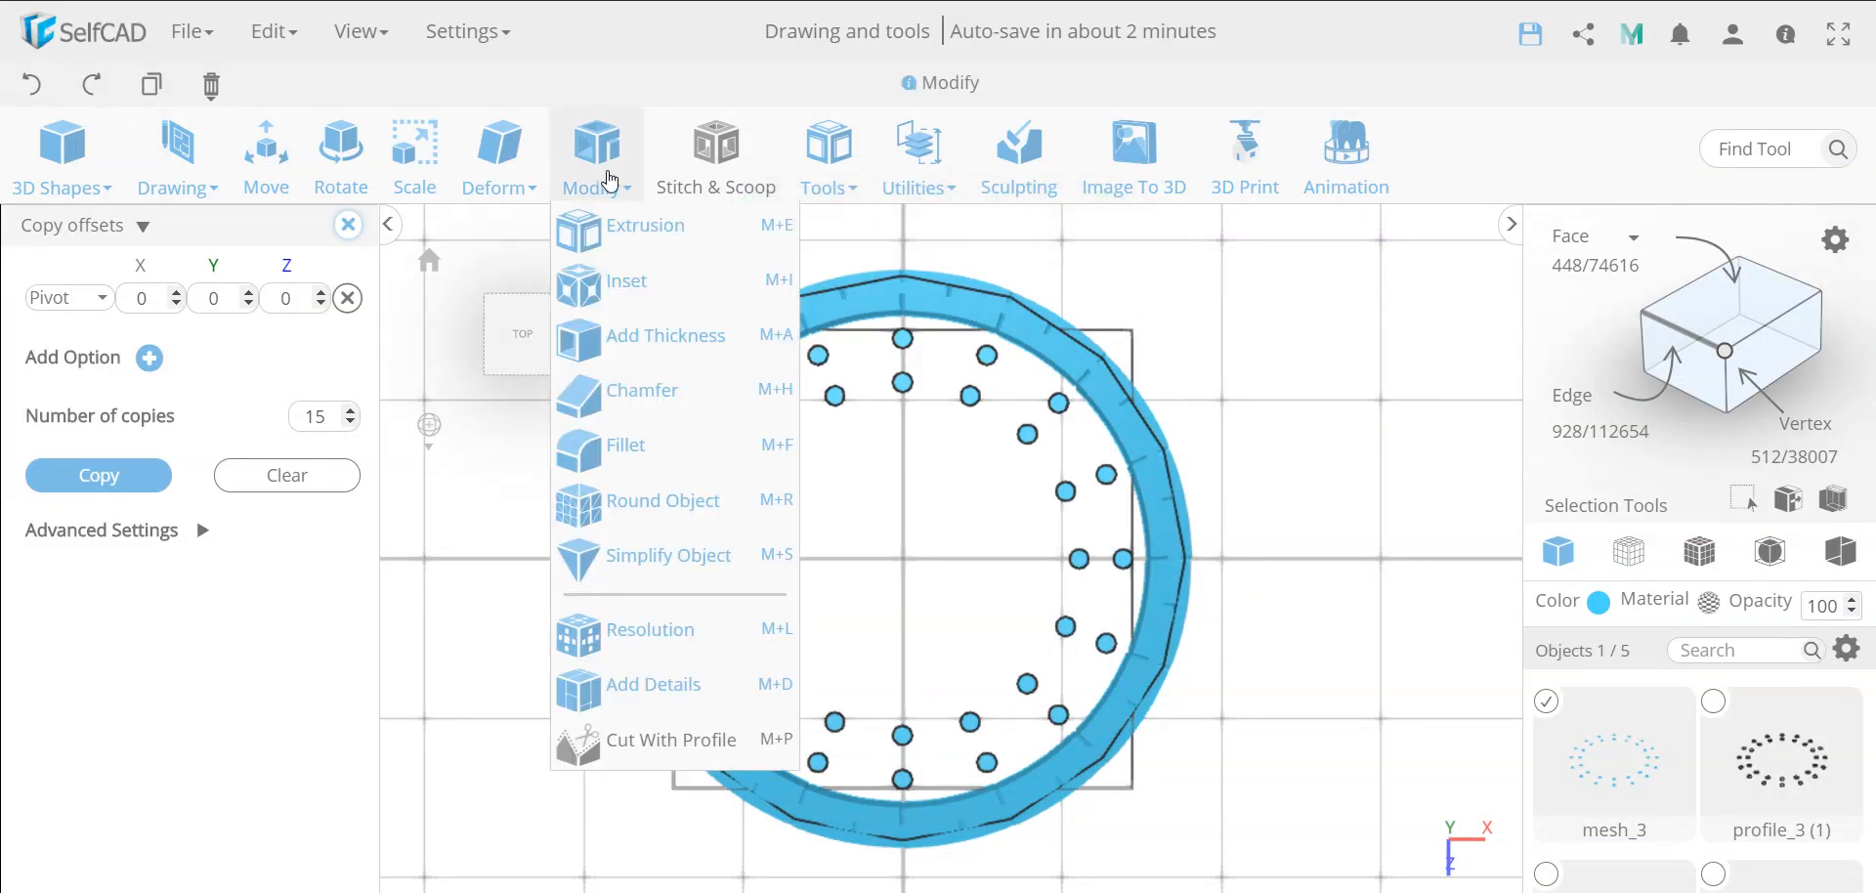
pyautogui.click(635, 352)
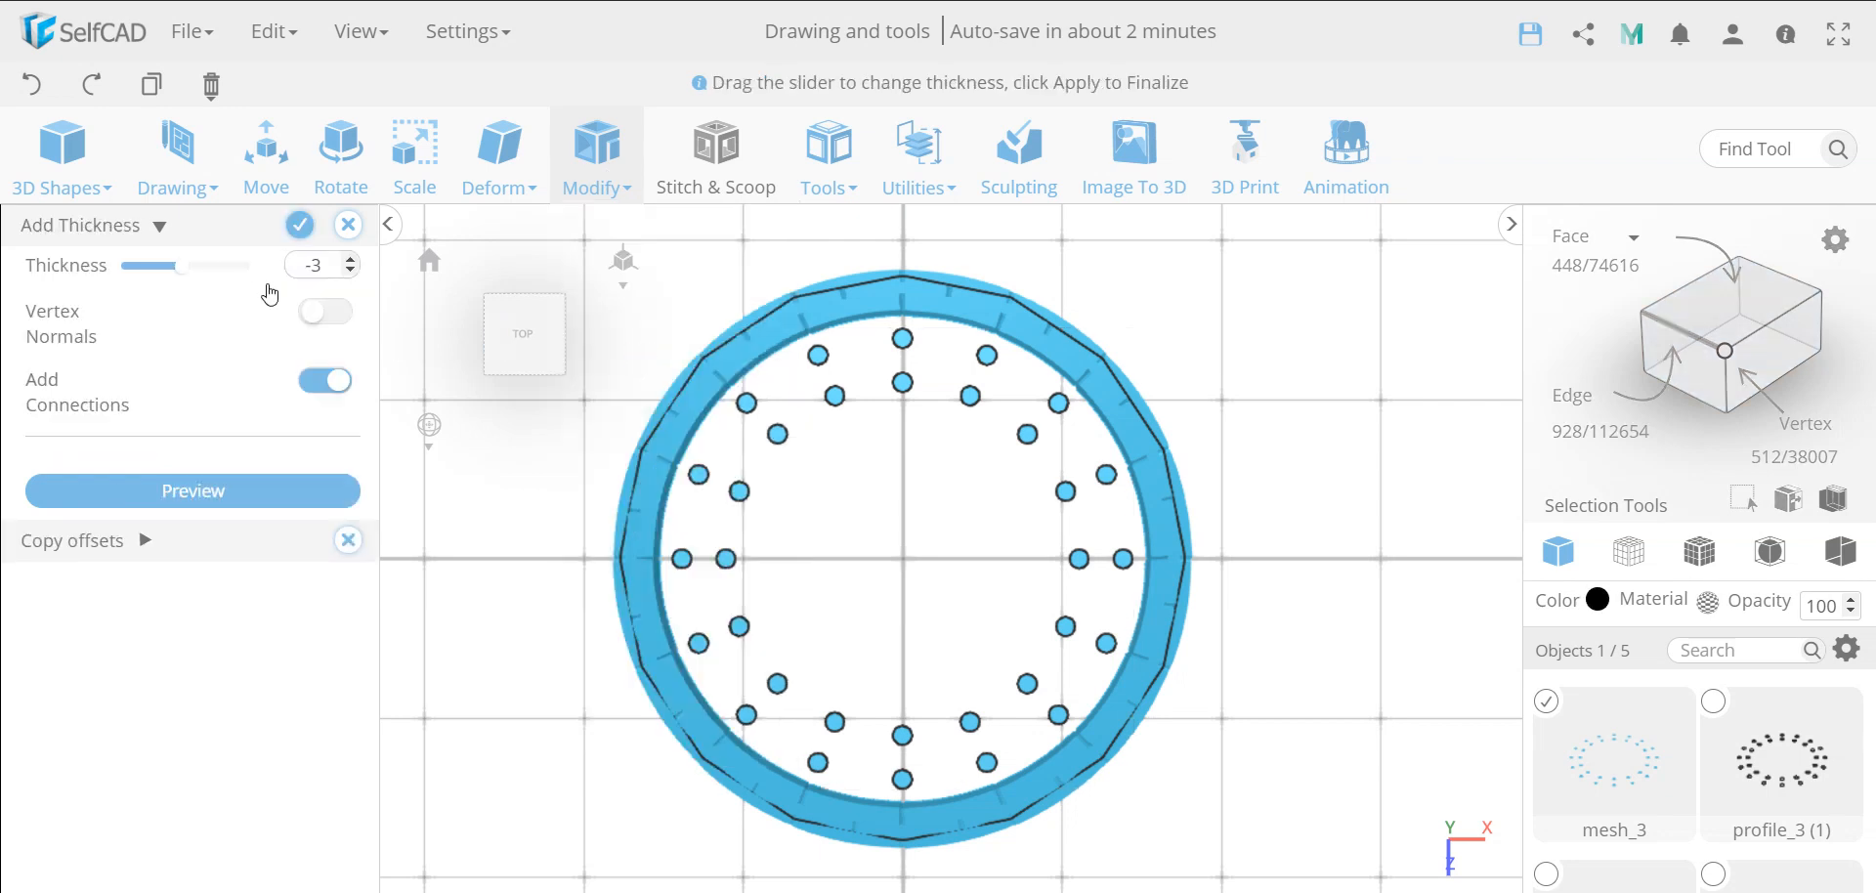
pyautogui.doubleClick(325, 265)
pyautogui.write('10')
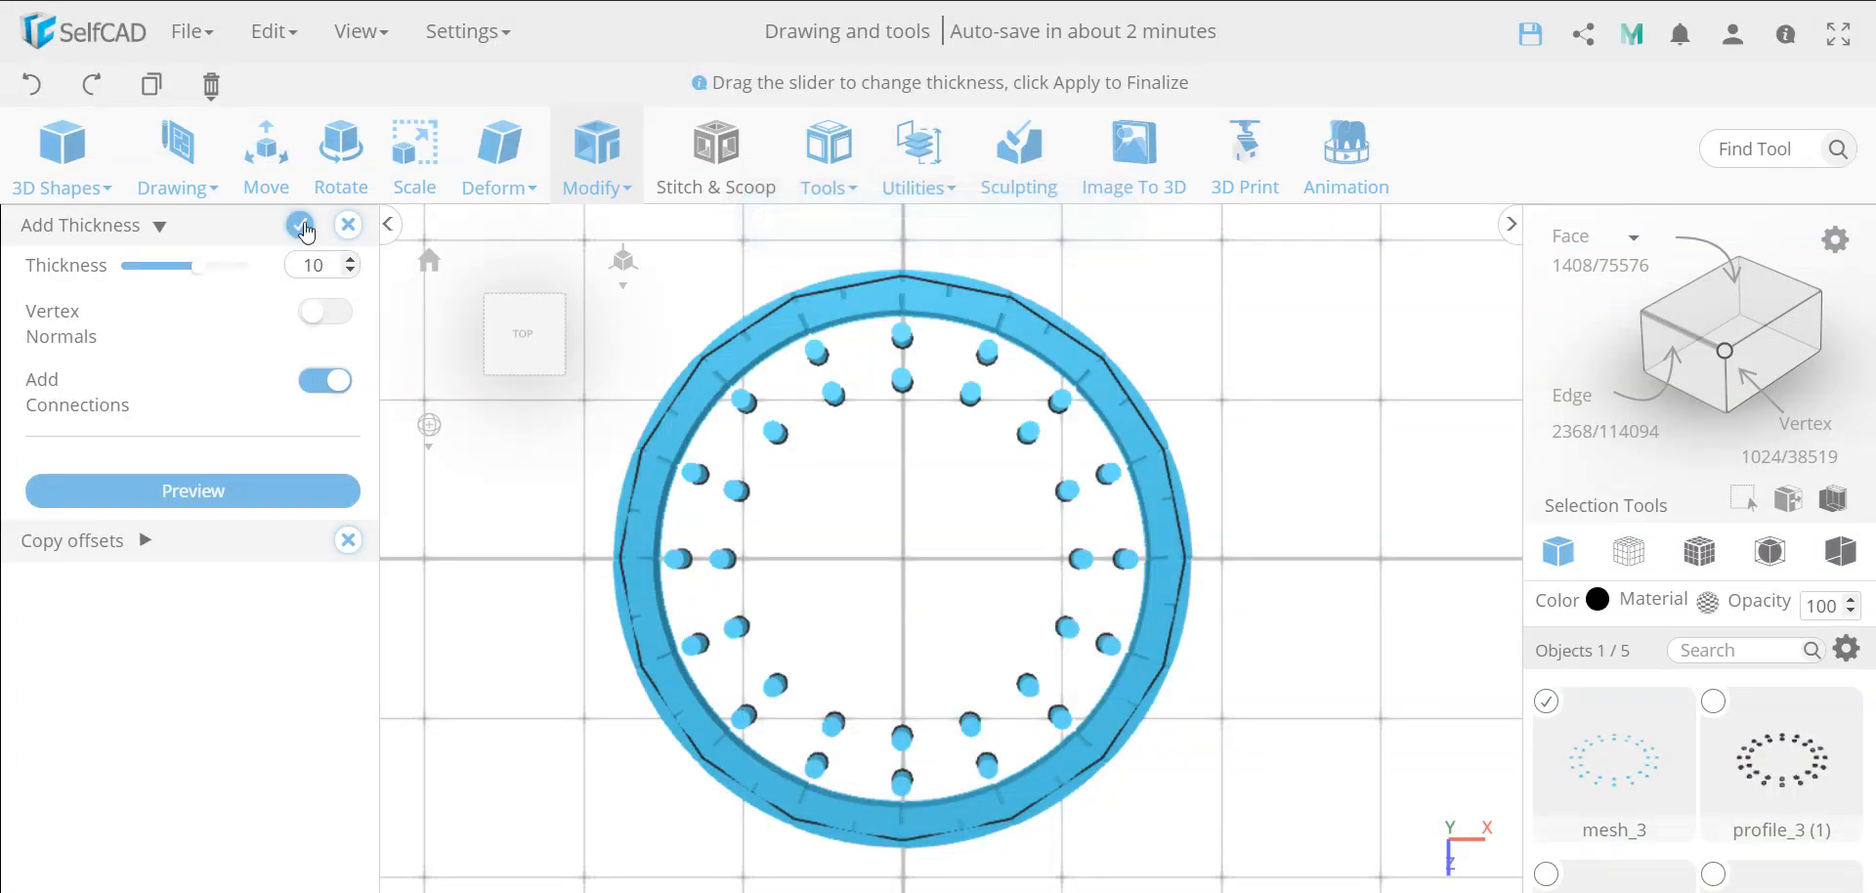
pyautogui.click(300, 226)
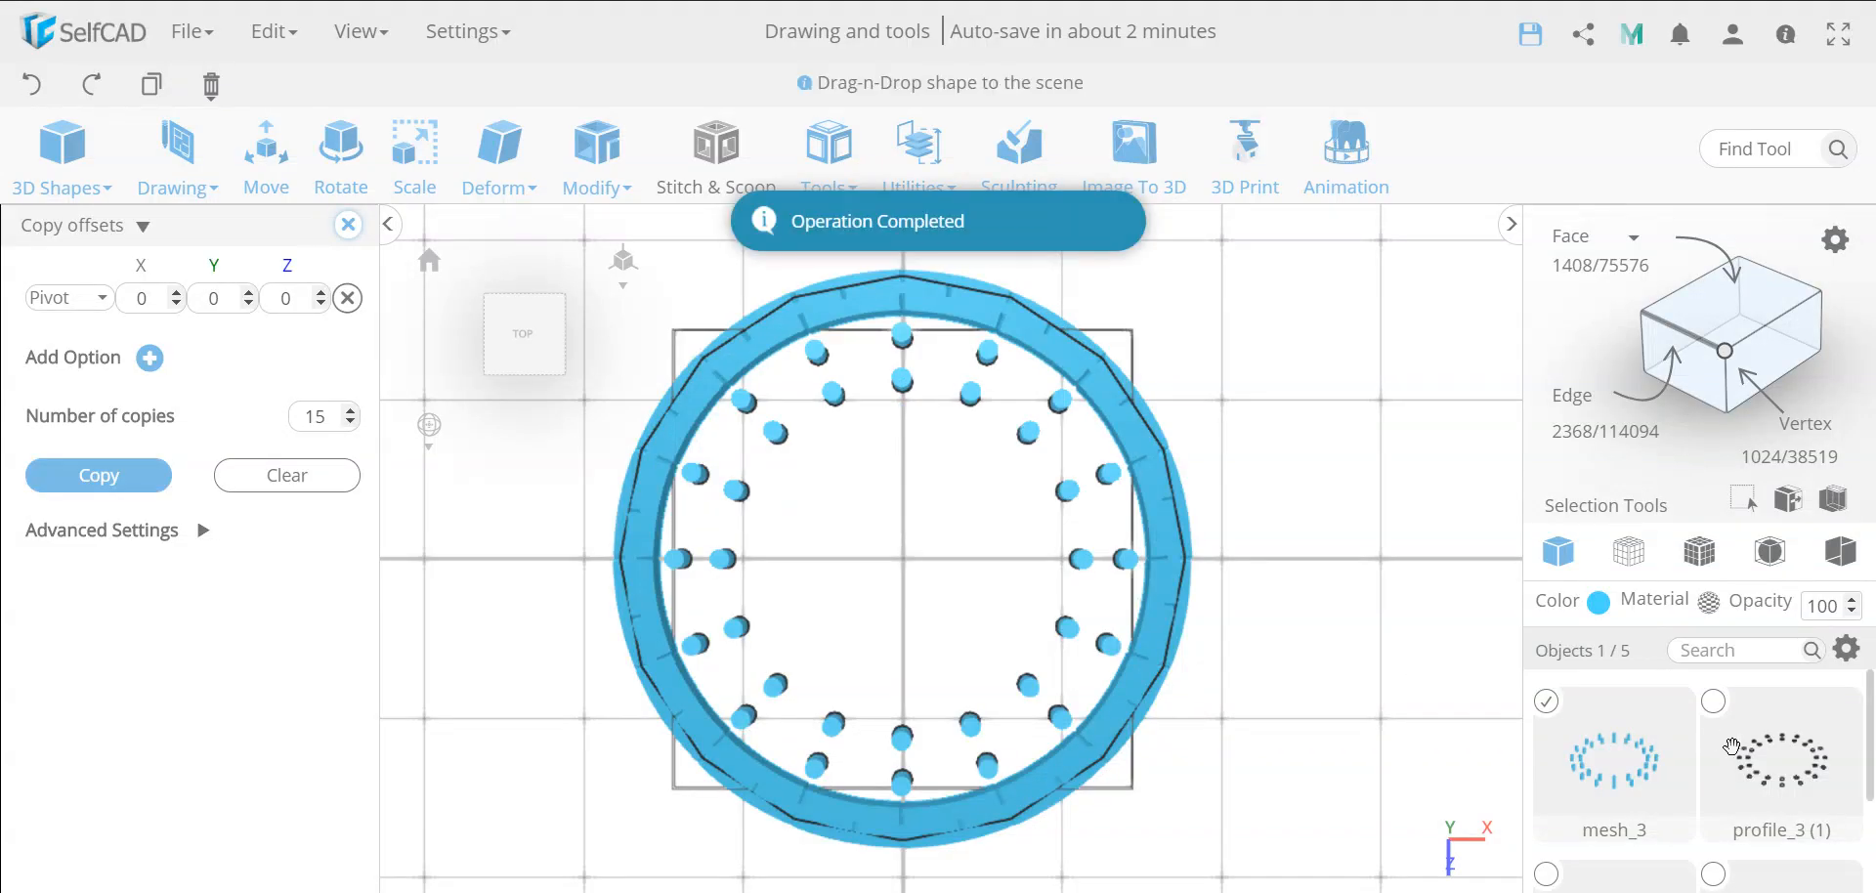
# Deselect the small cylinders, select the large circle profile and fill it with Fill Polygons
pyautogui.scroll(-1, 1732, 747)
pyautogui.scroll(1, 1732, 746)
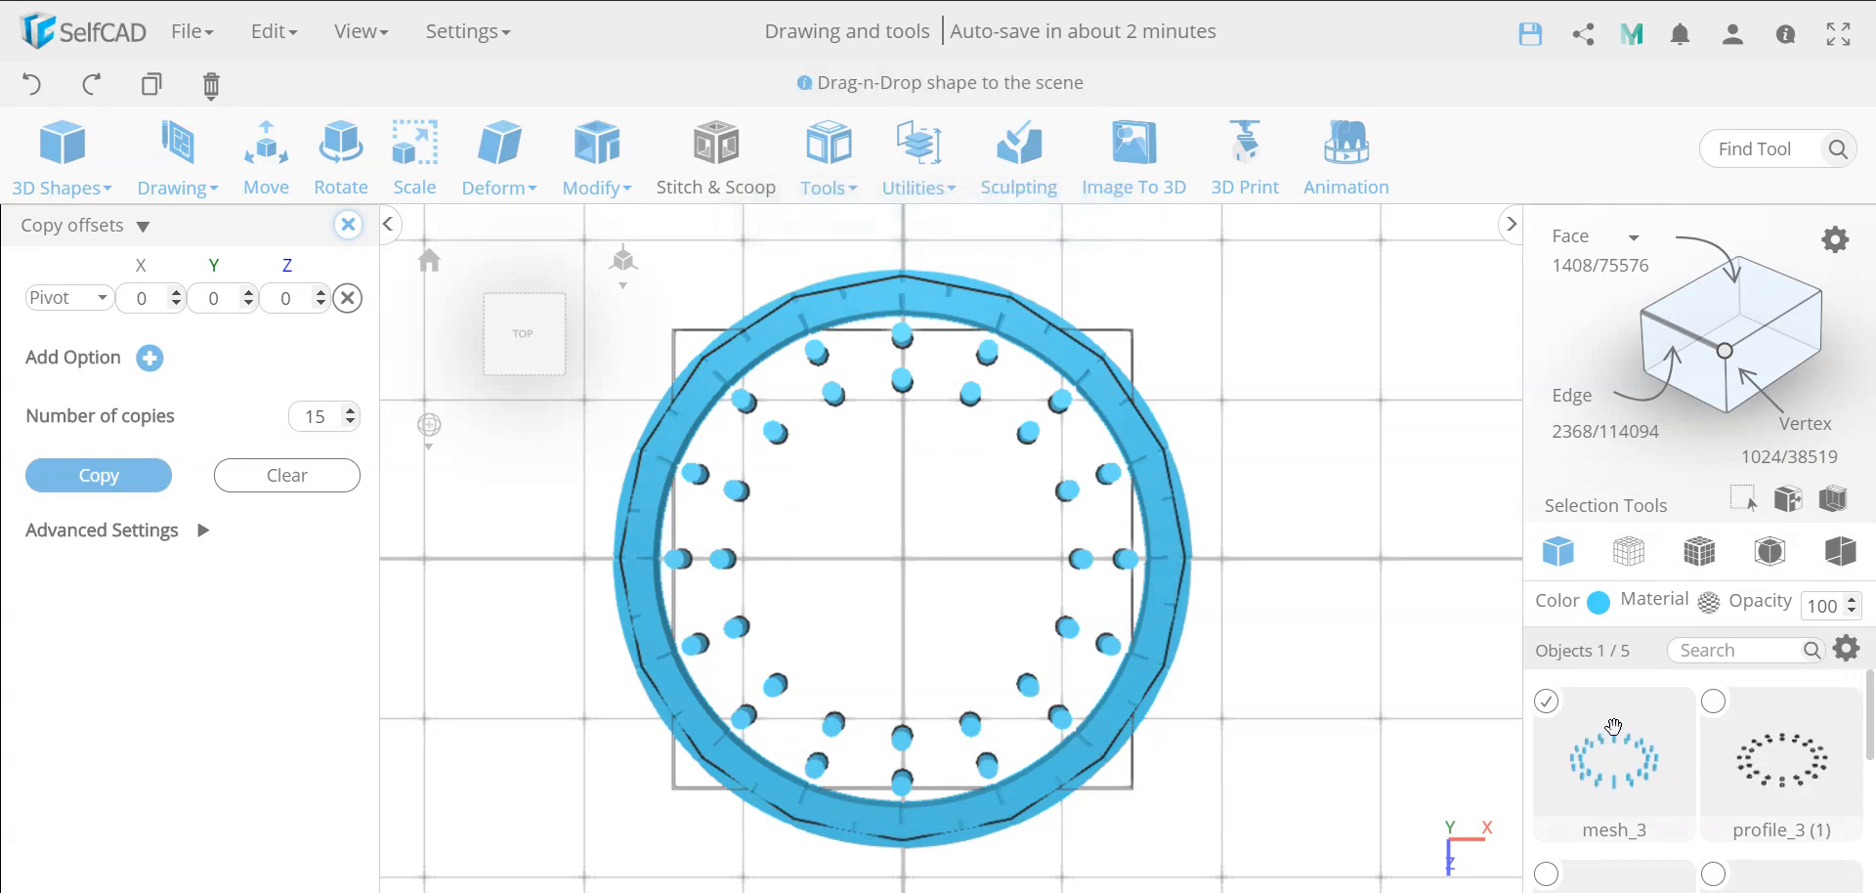
pyautogui.click(1548, 703)
pyautogui.scroll(-3, 1547, 743)
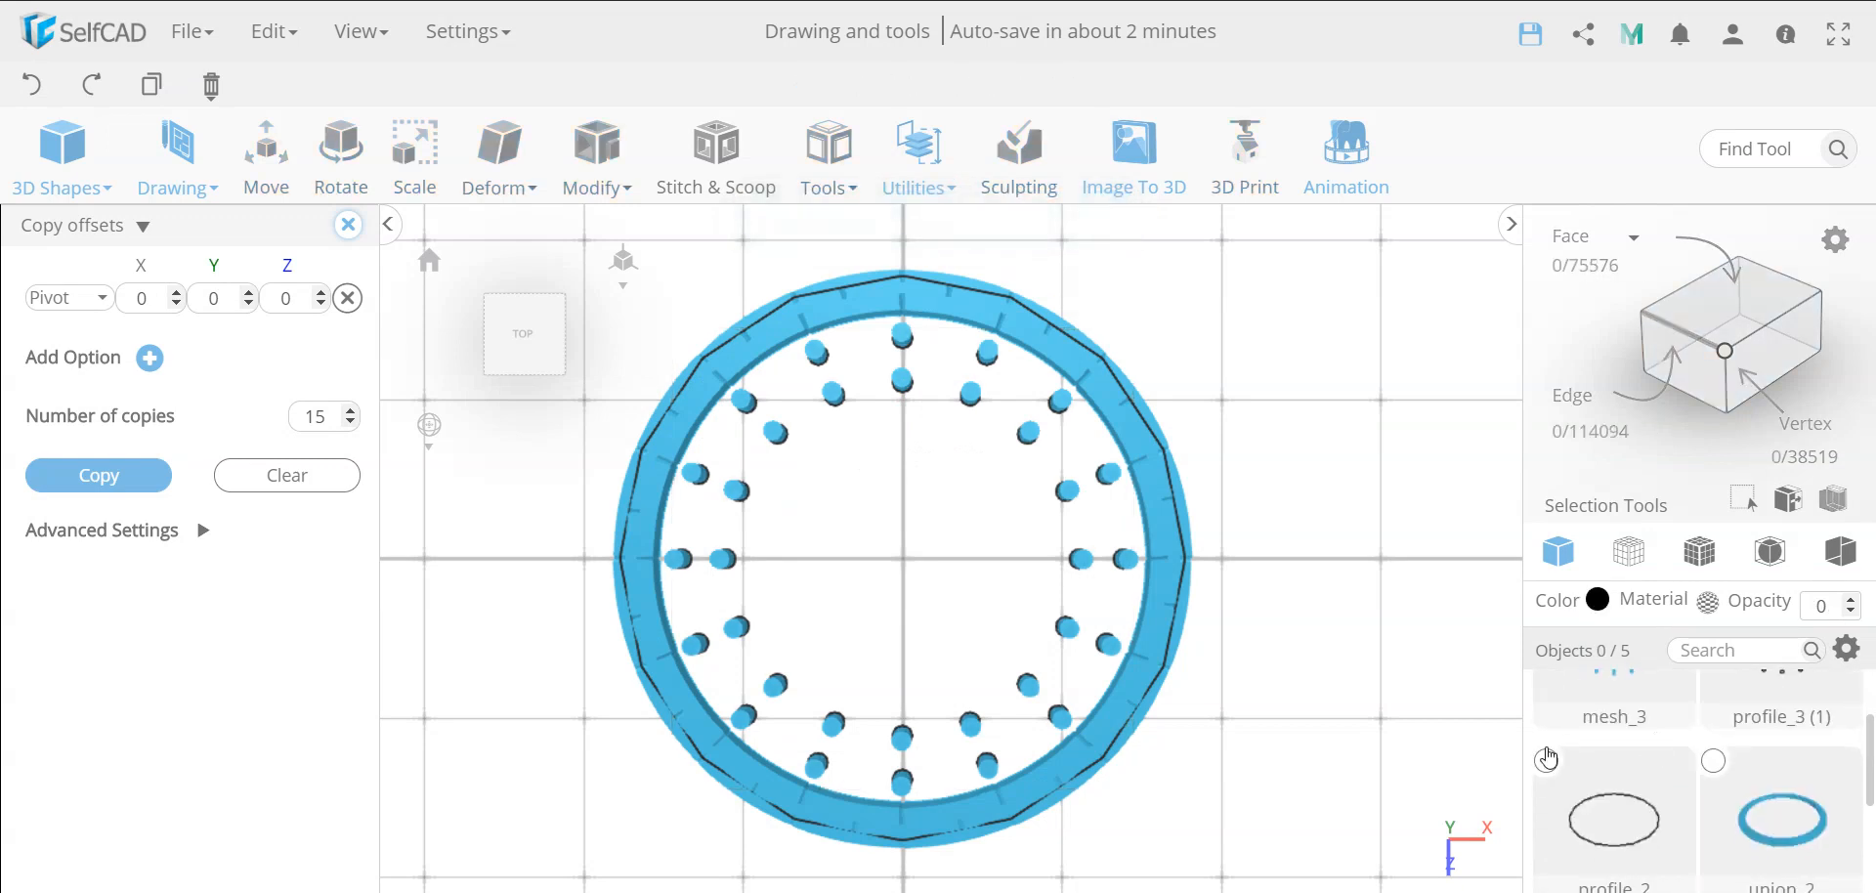
pyautogui.click(1546, 759)
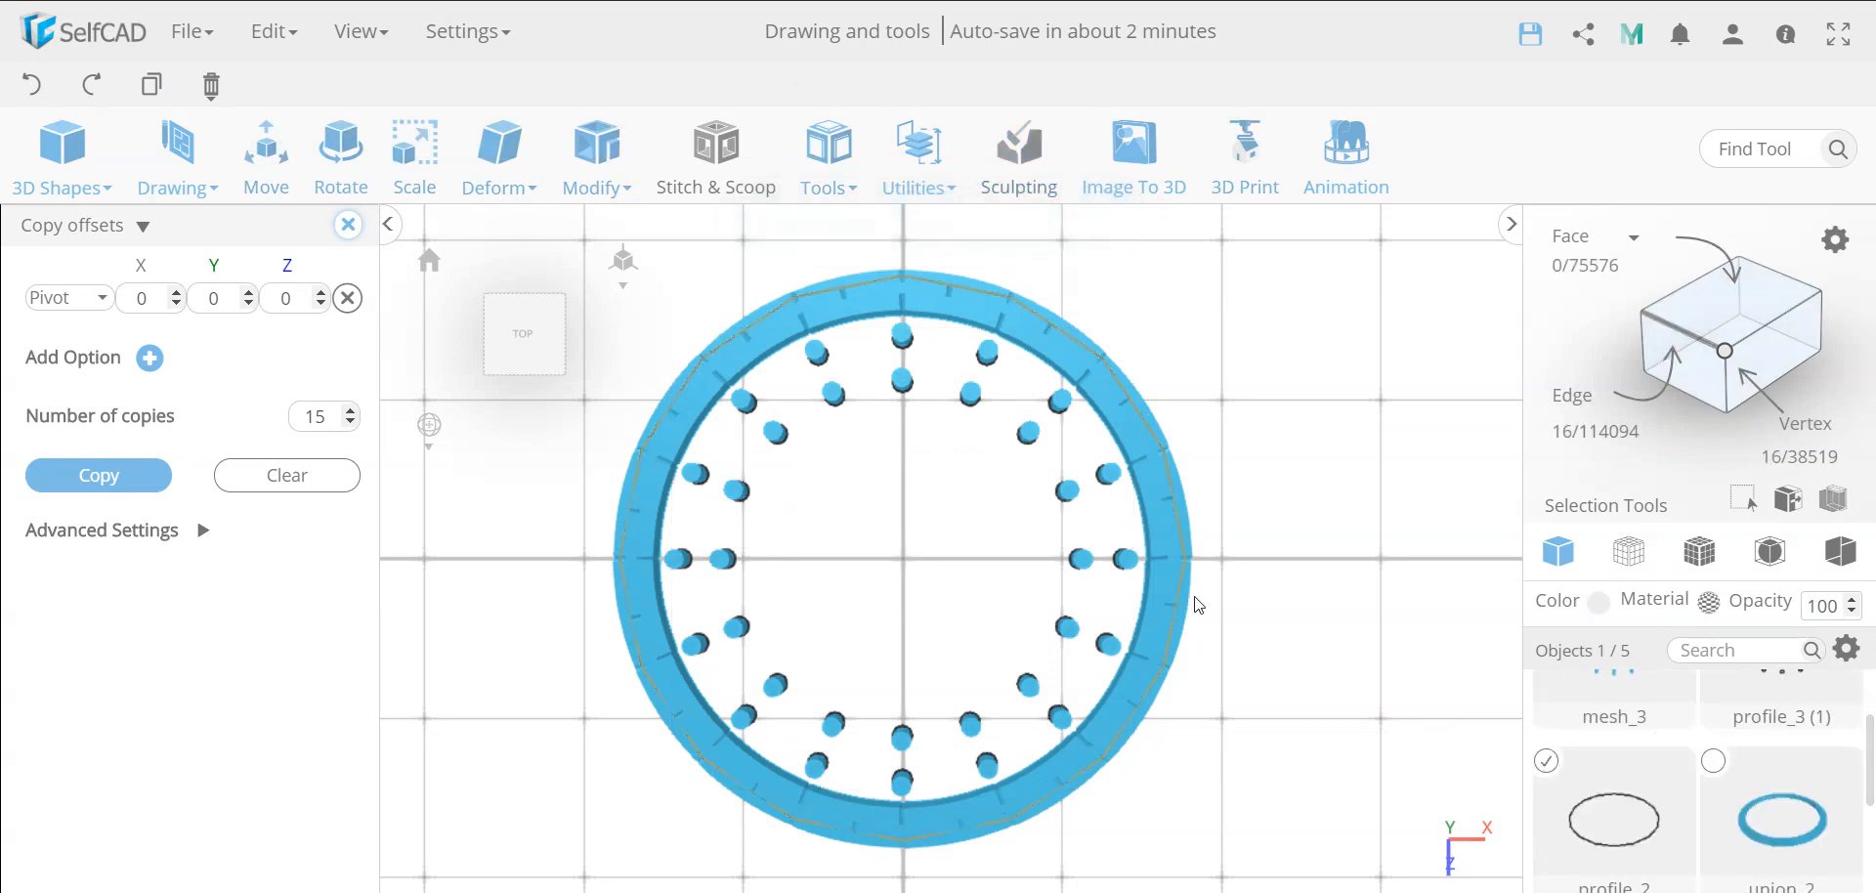
pyautogui.click(826, 176)
pyautogui.click(863, 279)
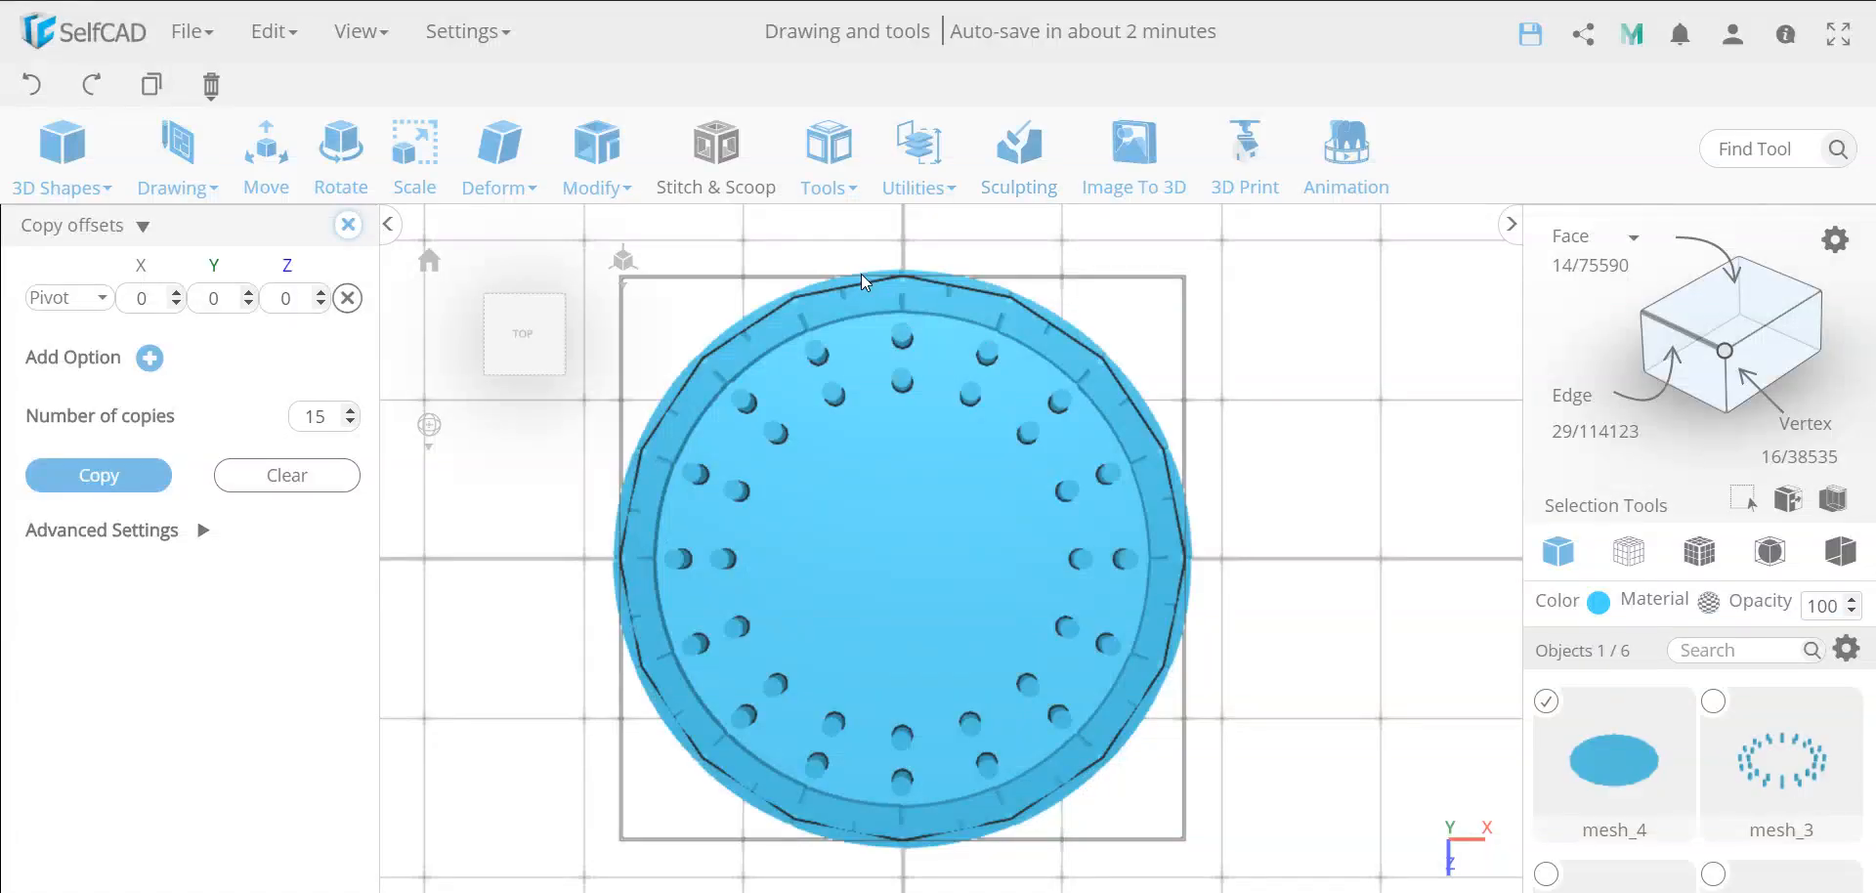
# Add a thickness of -3 to the filled large disc
pyautogui.click(526, 164)
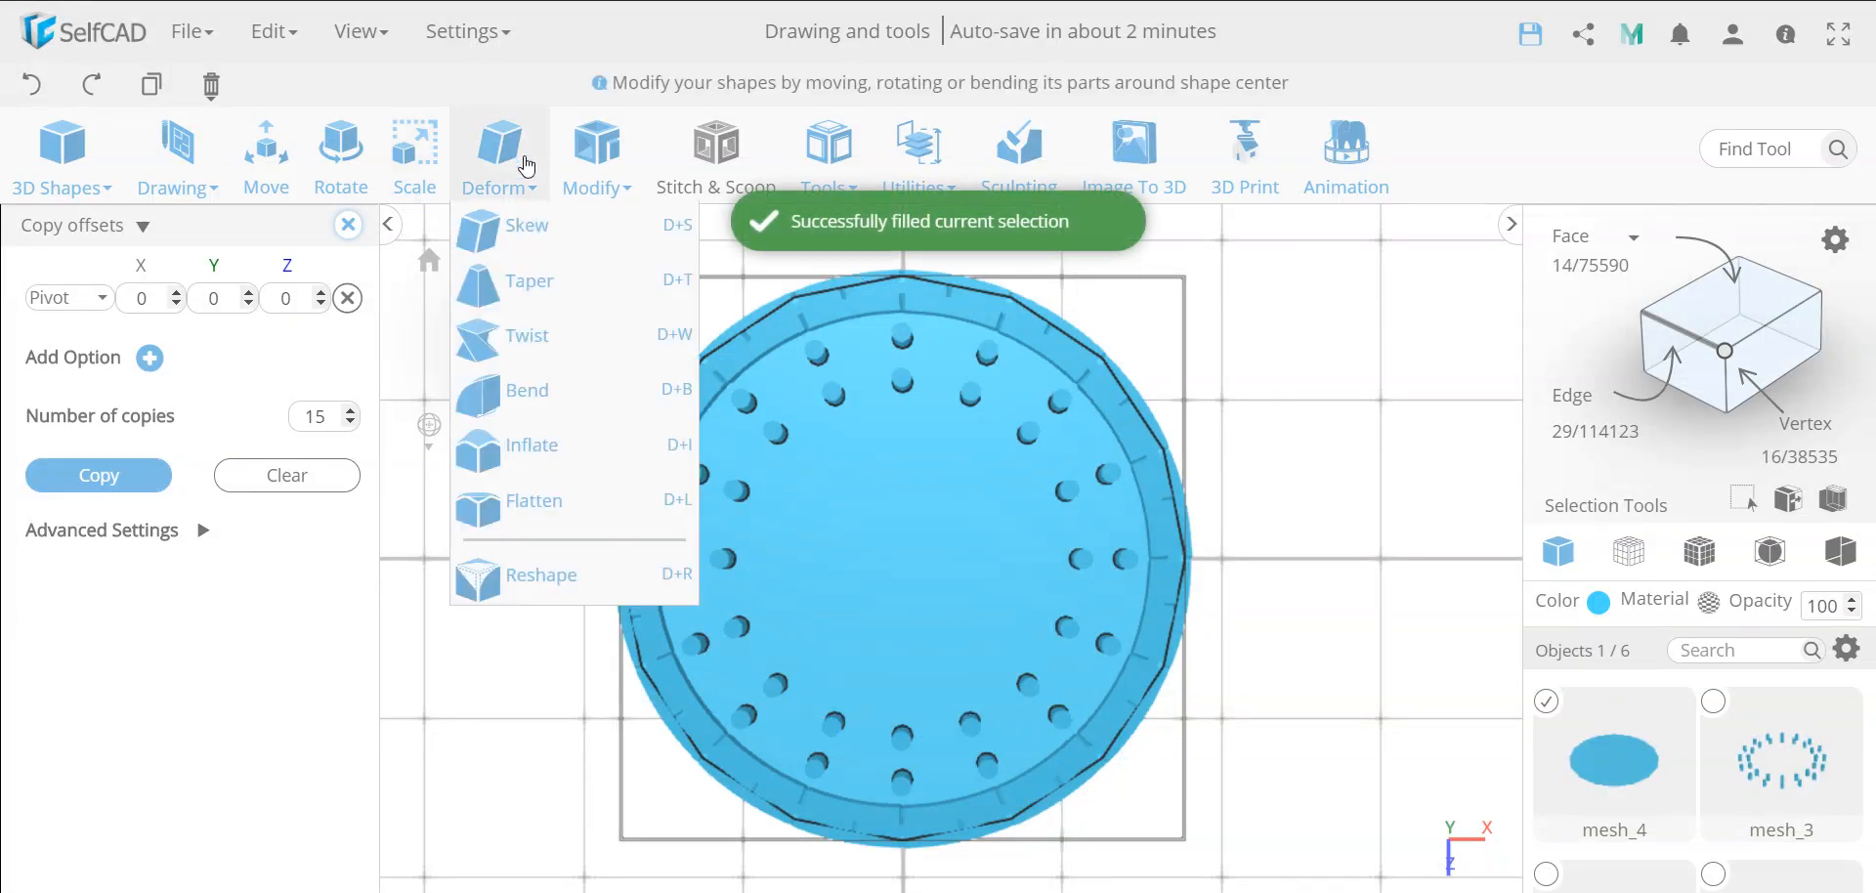
pyautogui.click(606, 157)
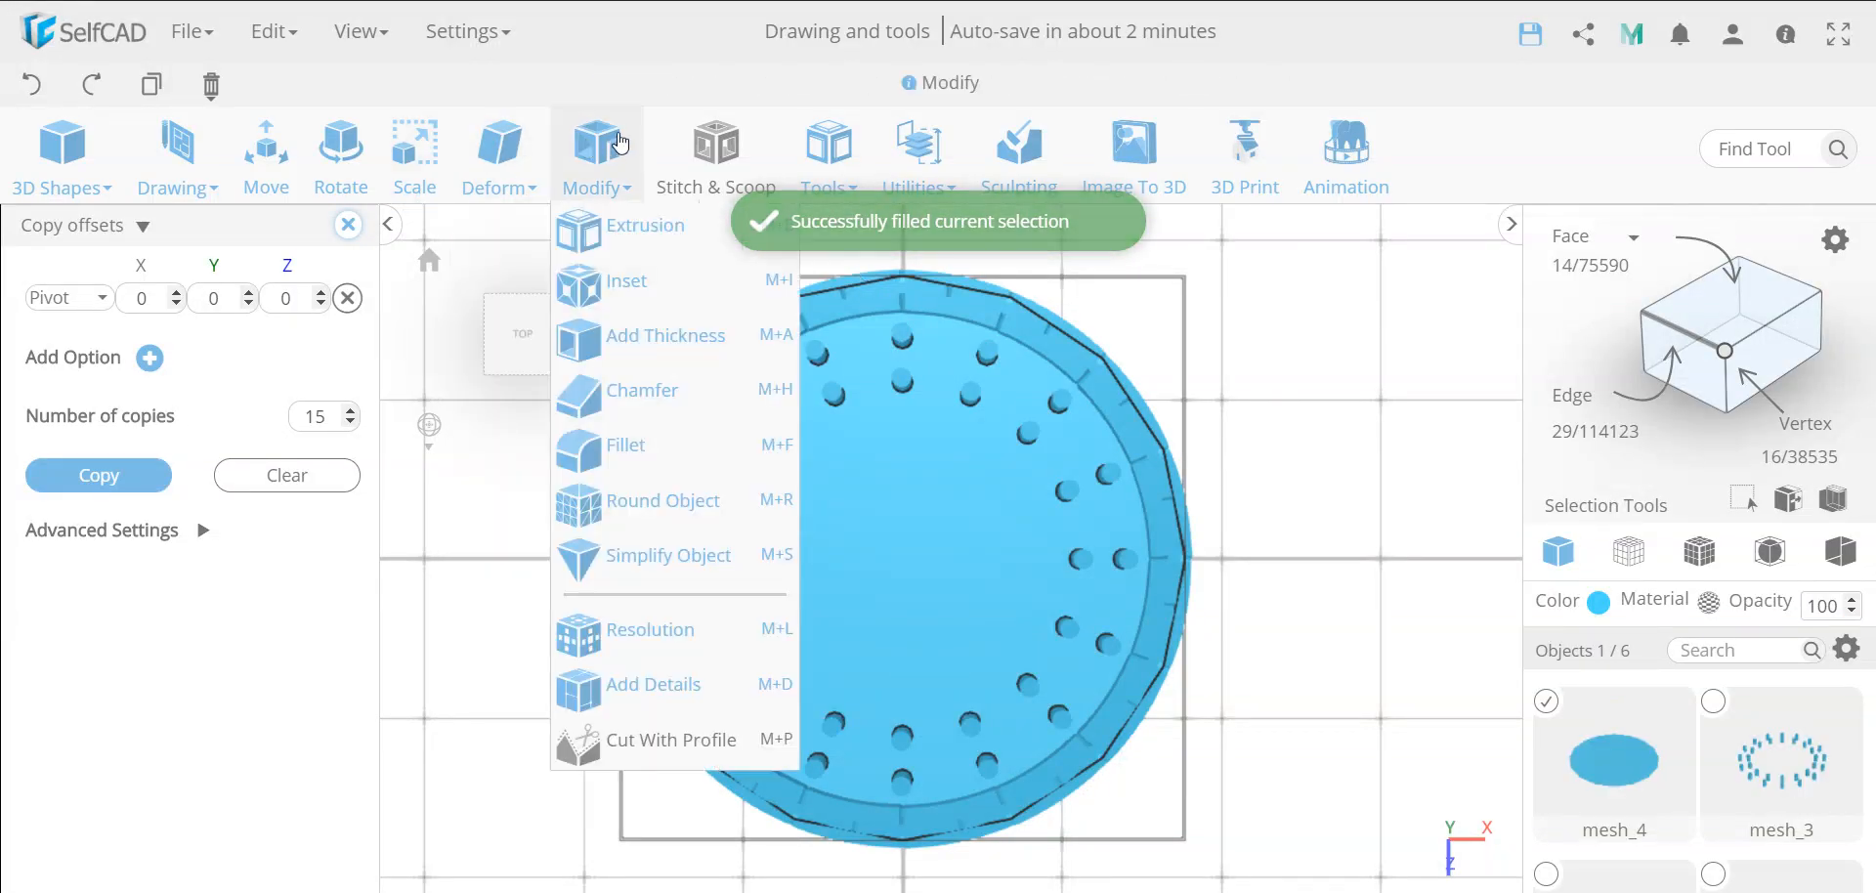
pyautogui.click(644, 338)
pyautogui.doubleClick(318, 262)
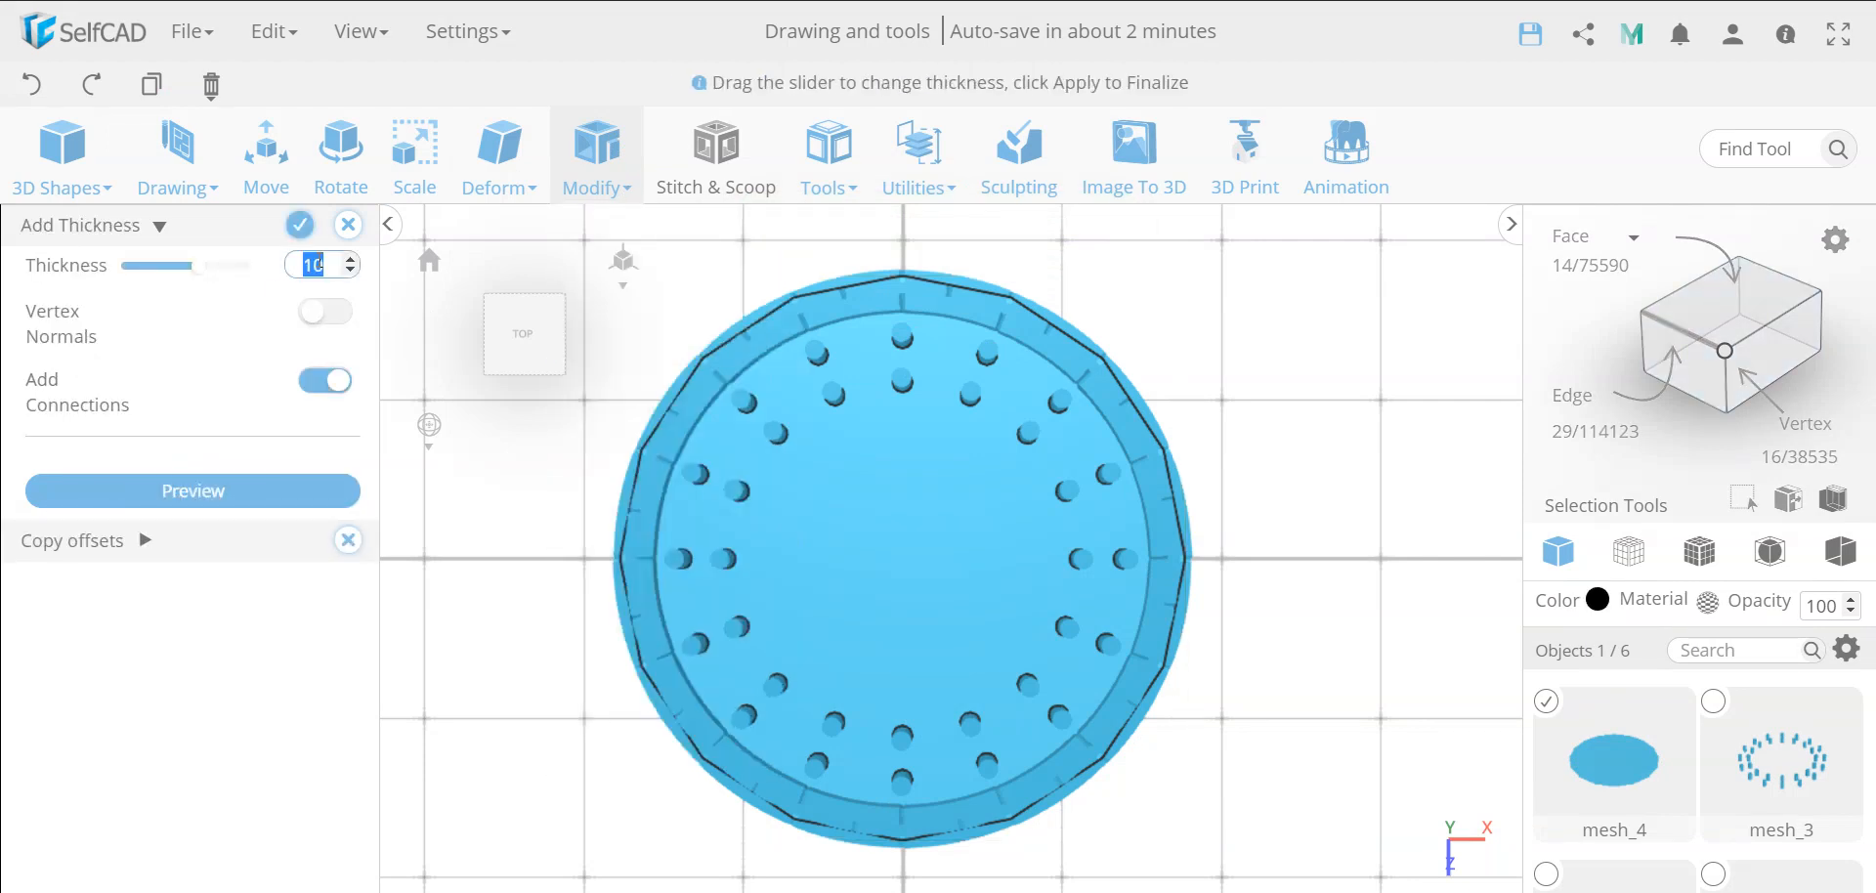
pyautogui.write('-3')
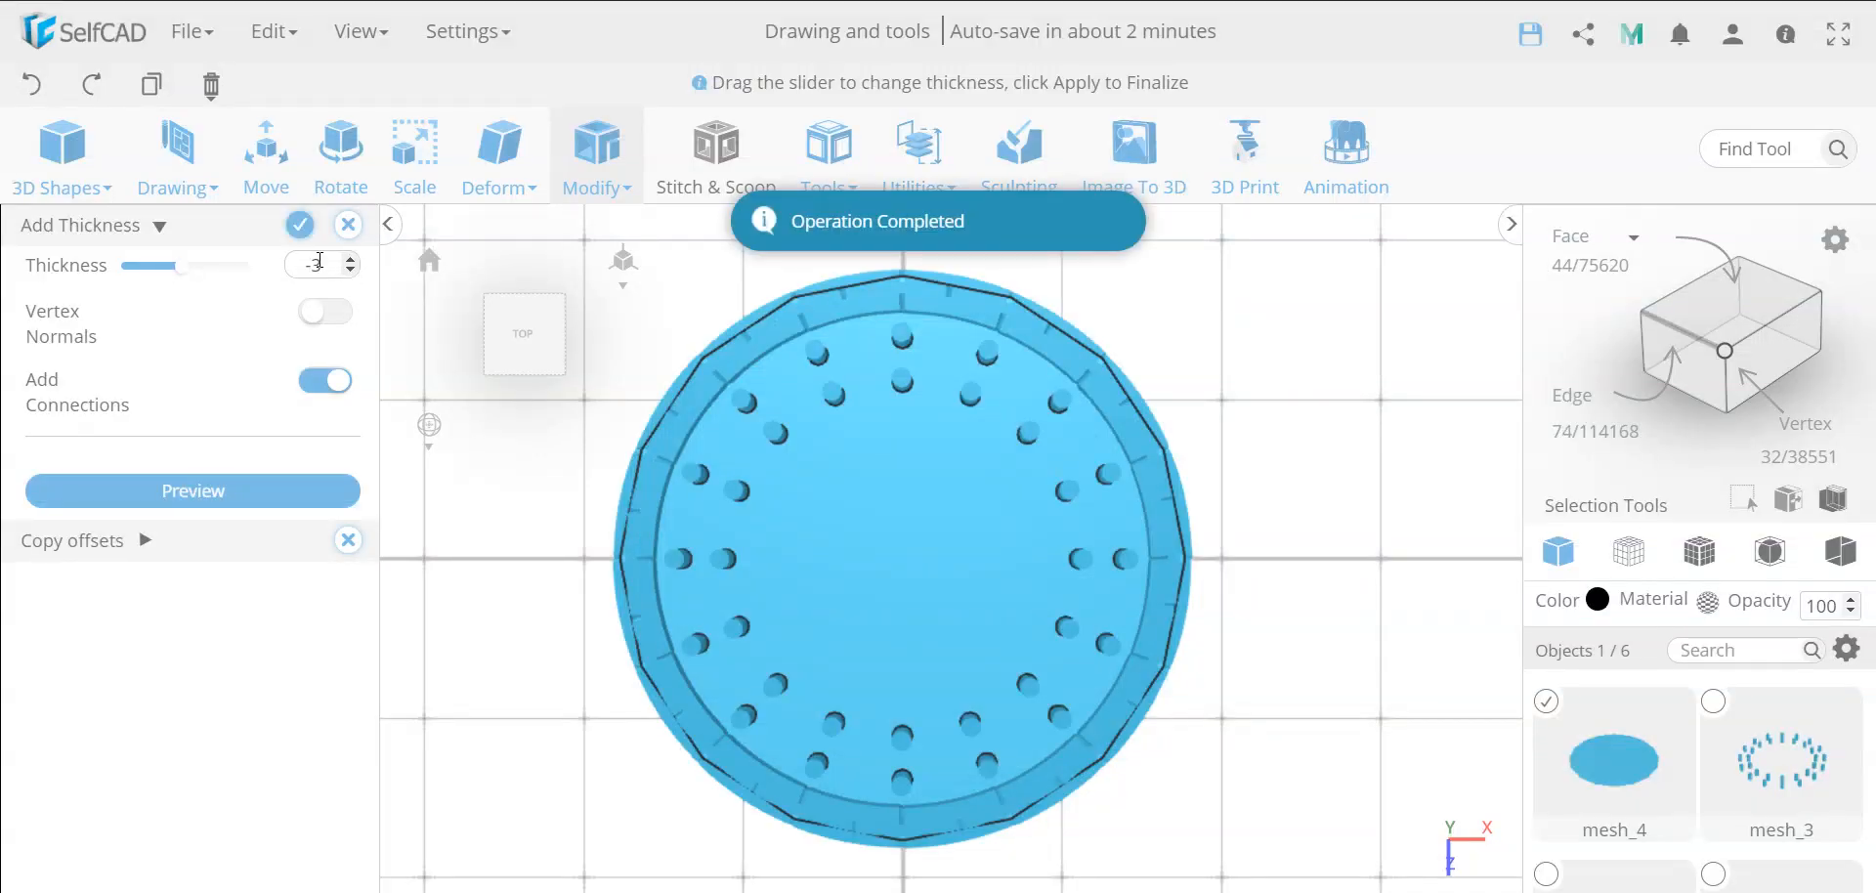
pyautogui.click(299, 227)
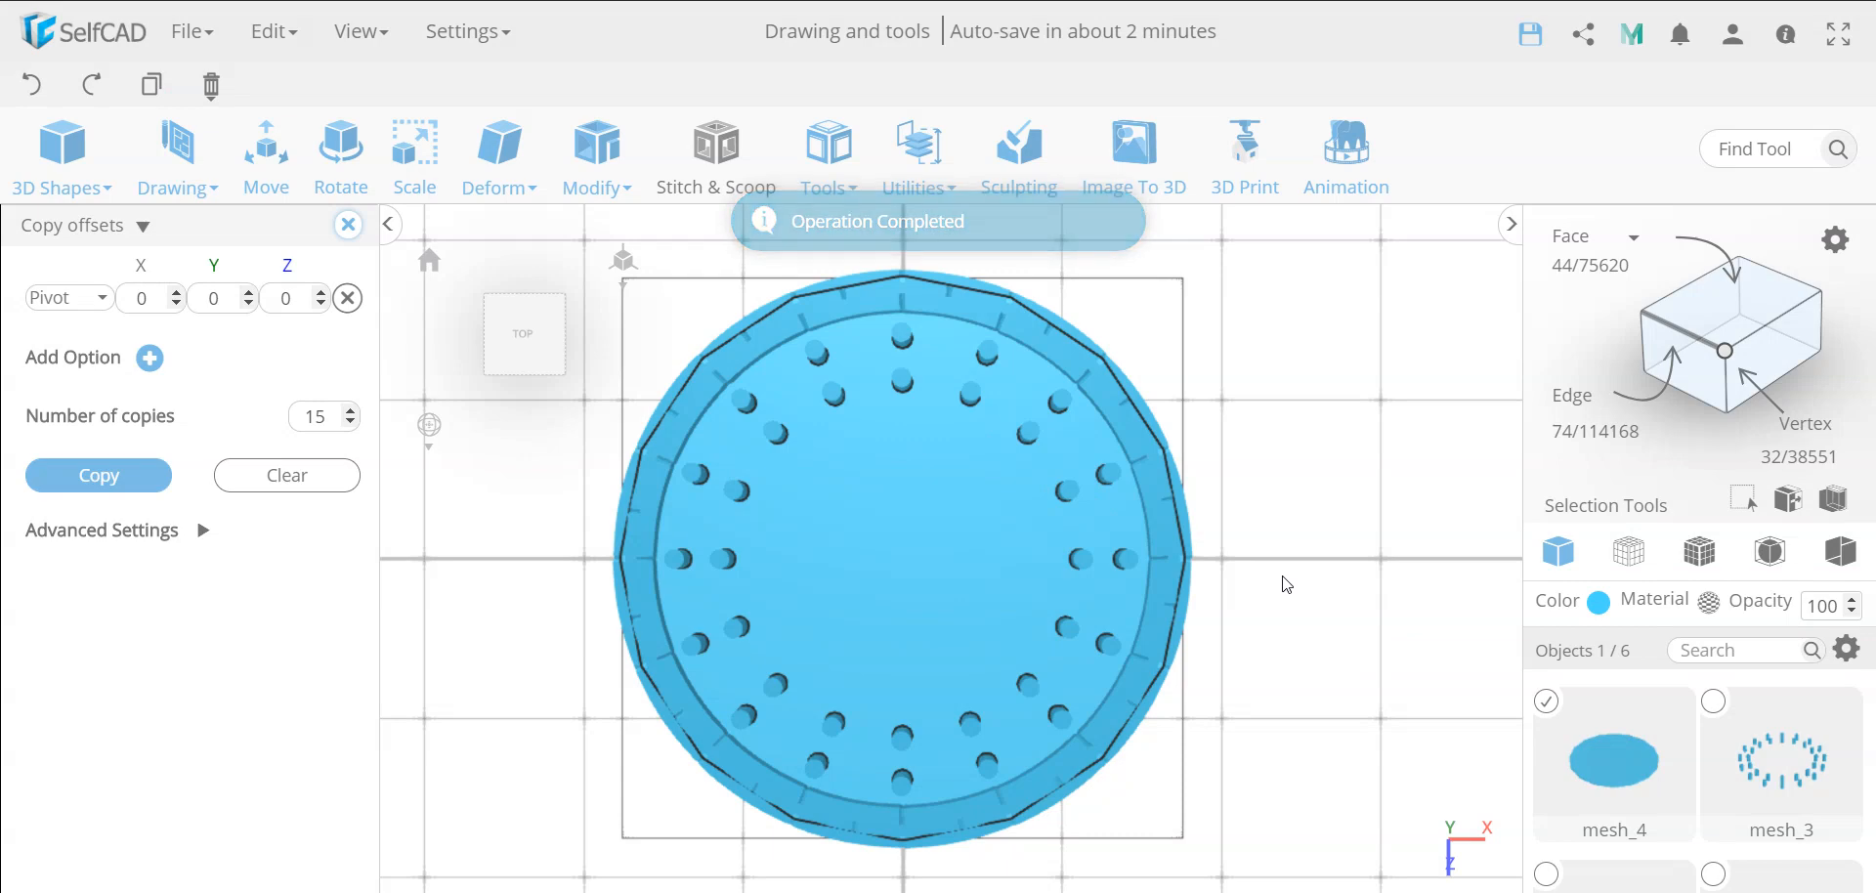
# Move the large disc to Y position 4 and check from above and below that the small cylinders pass through it
pyautogui.moveTo(1286, 584); pyautogui.dragTo(1280, 448)
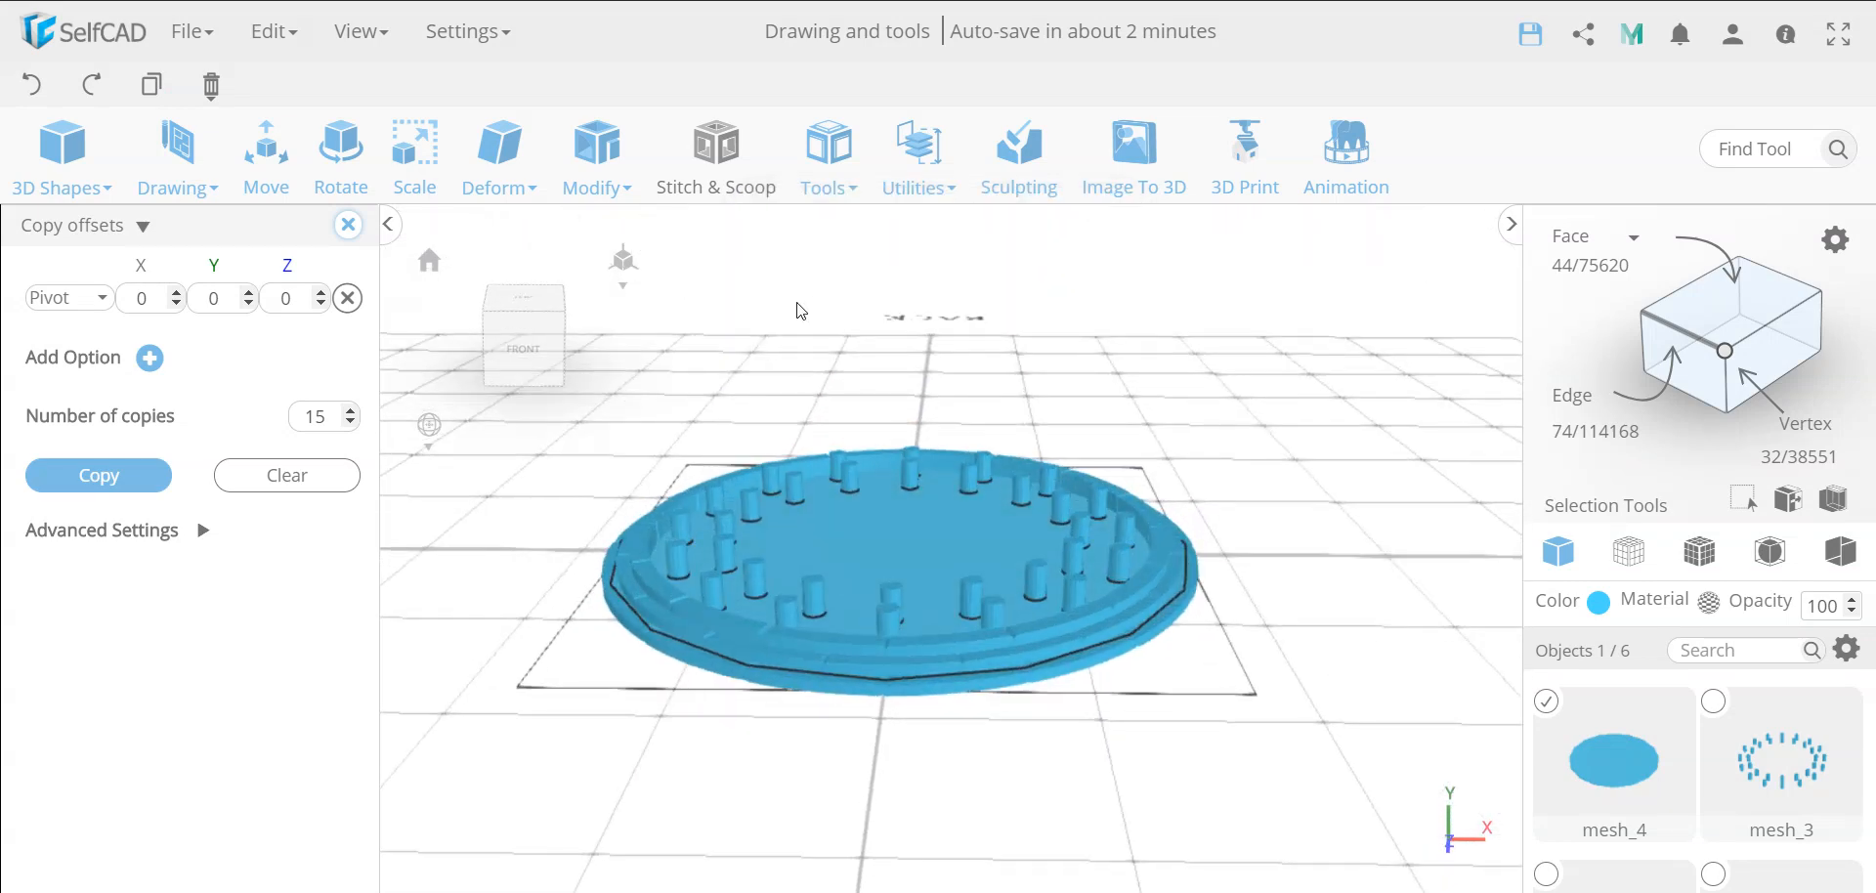
pyautogui.click(265, 171)
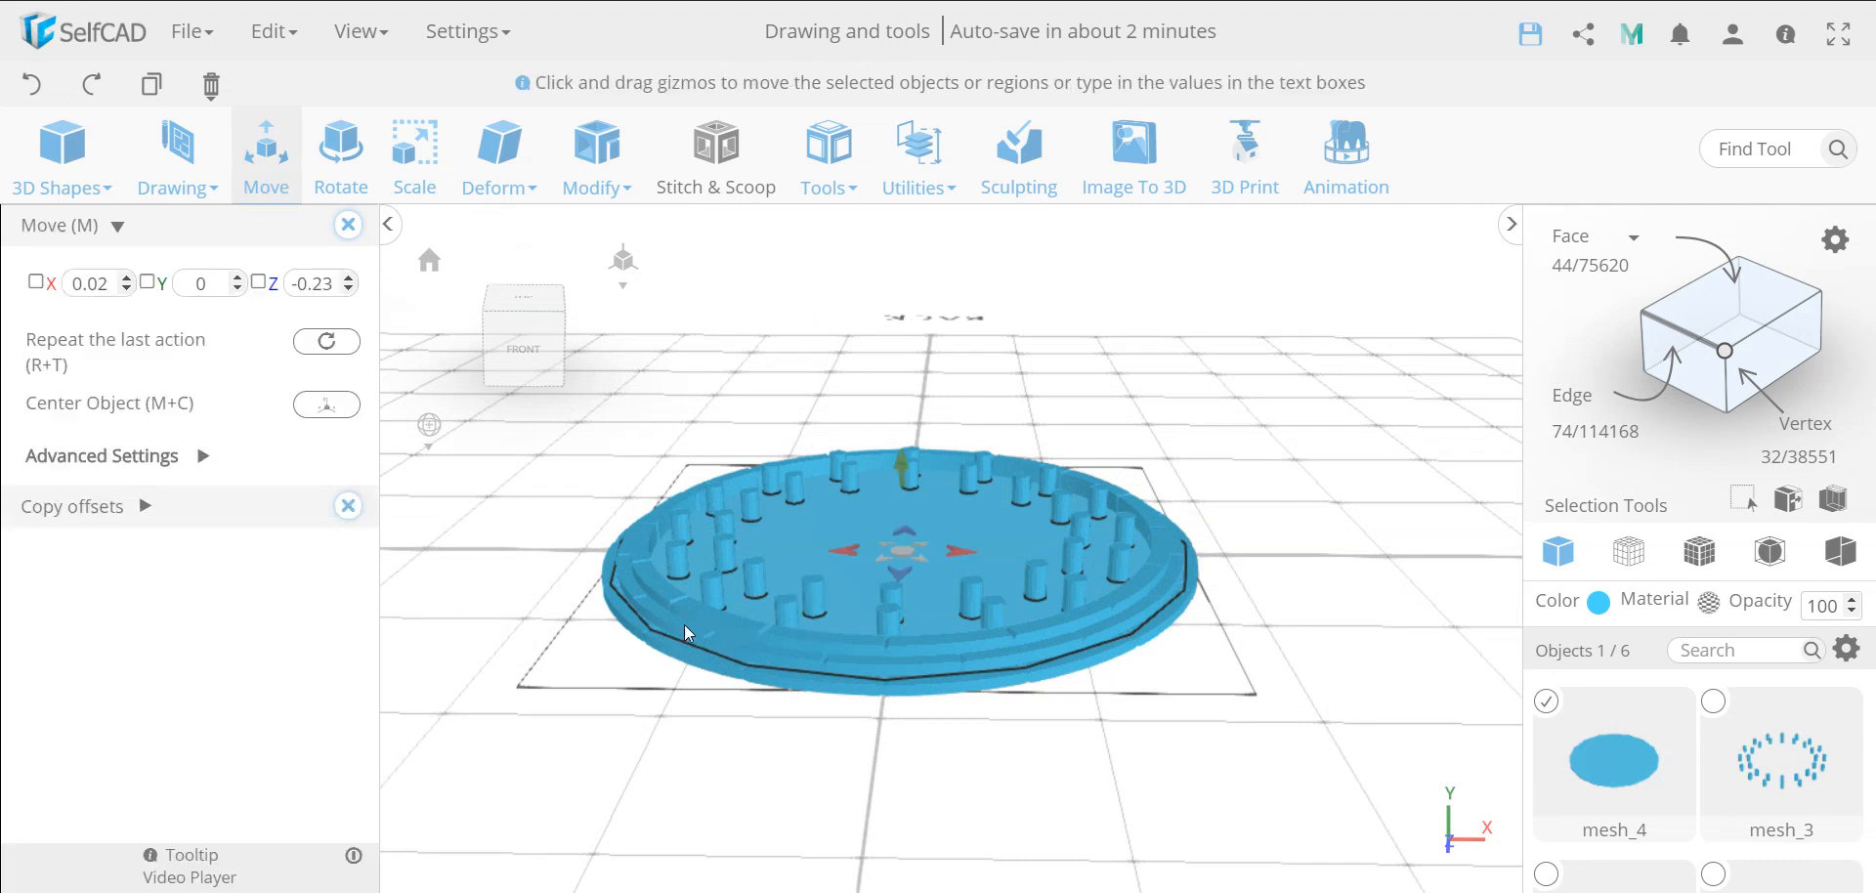
pyautogui.doubleClick(216, 284)
pyautogui.press('Return')
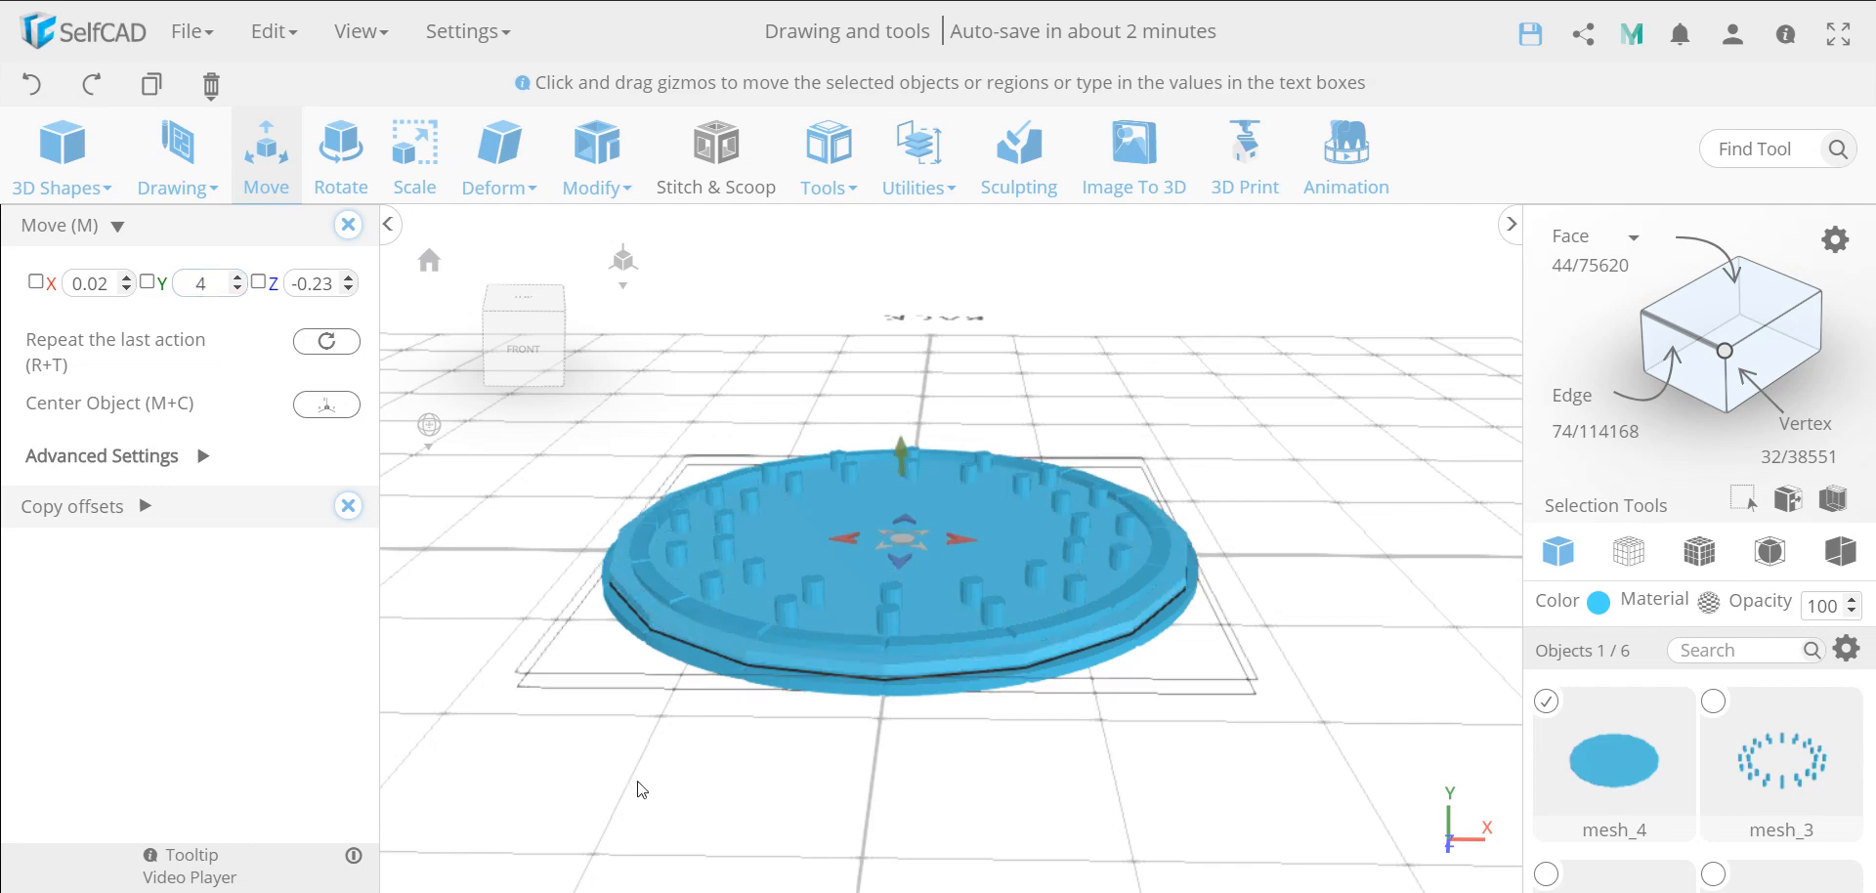
pyautogui.moveTo(640, 789); pyautogui.dragTo(817, 456, button='right')
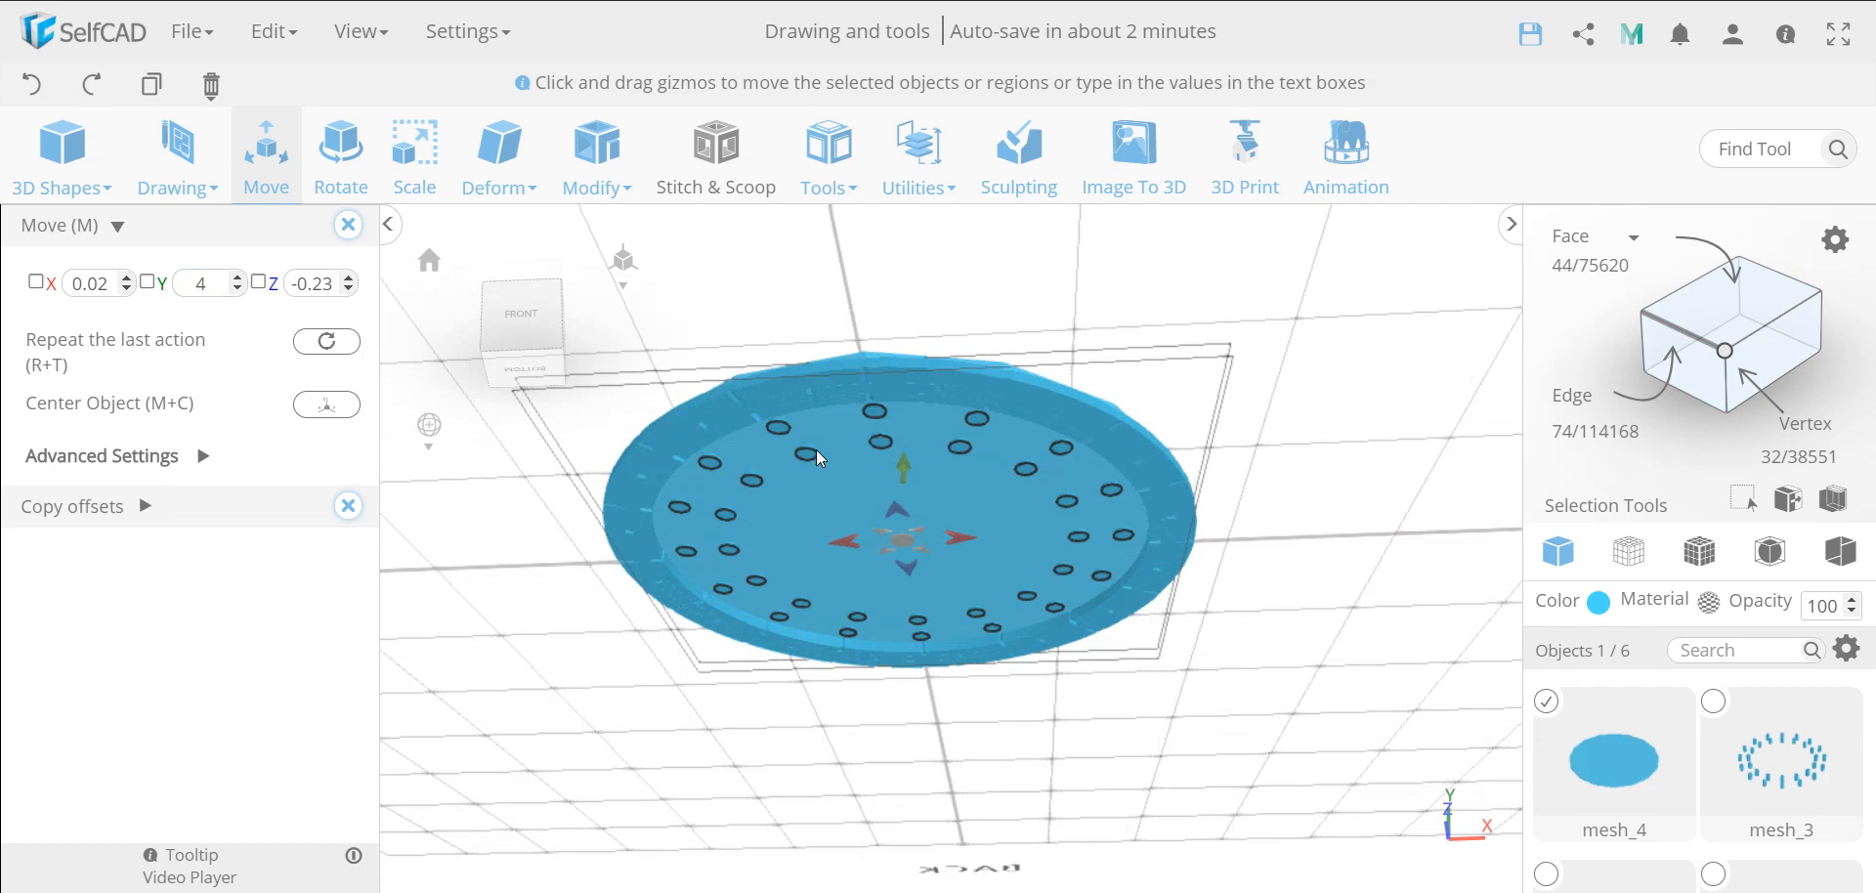
pyautogui.scroll(8, 816, 451)
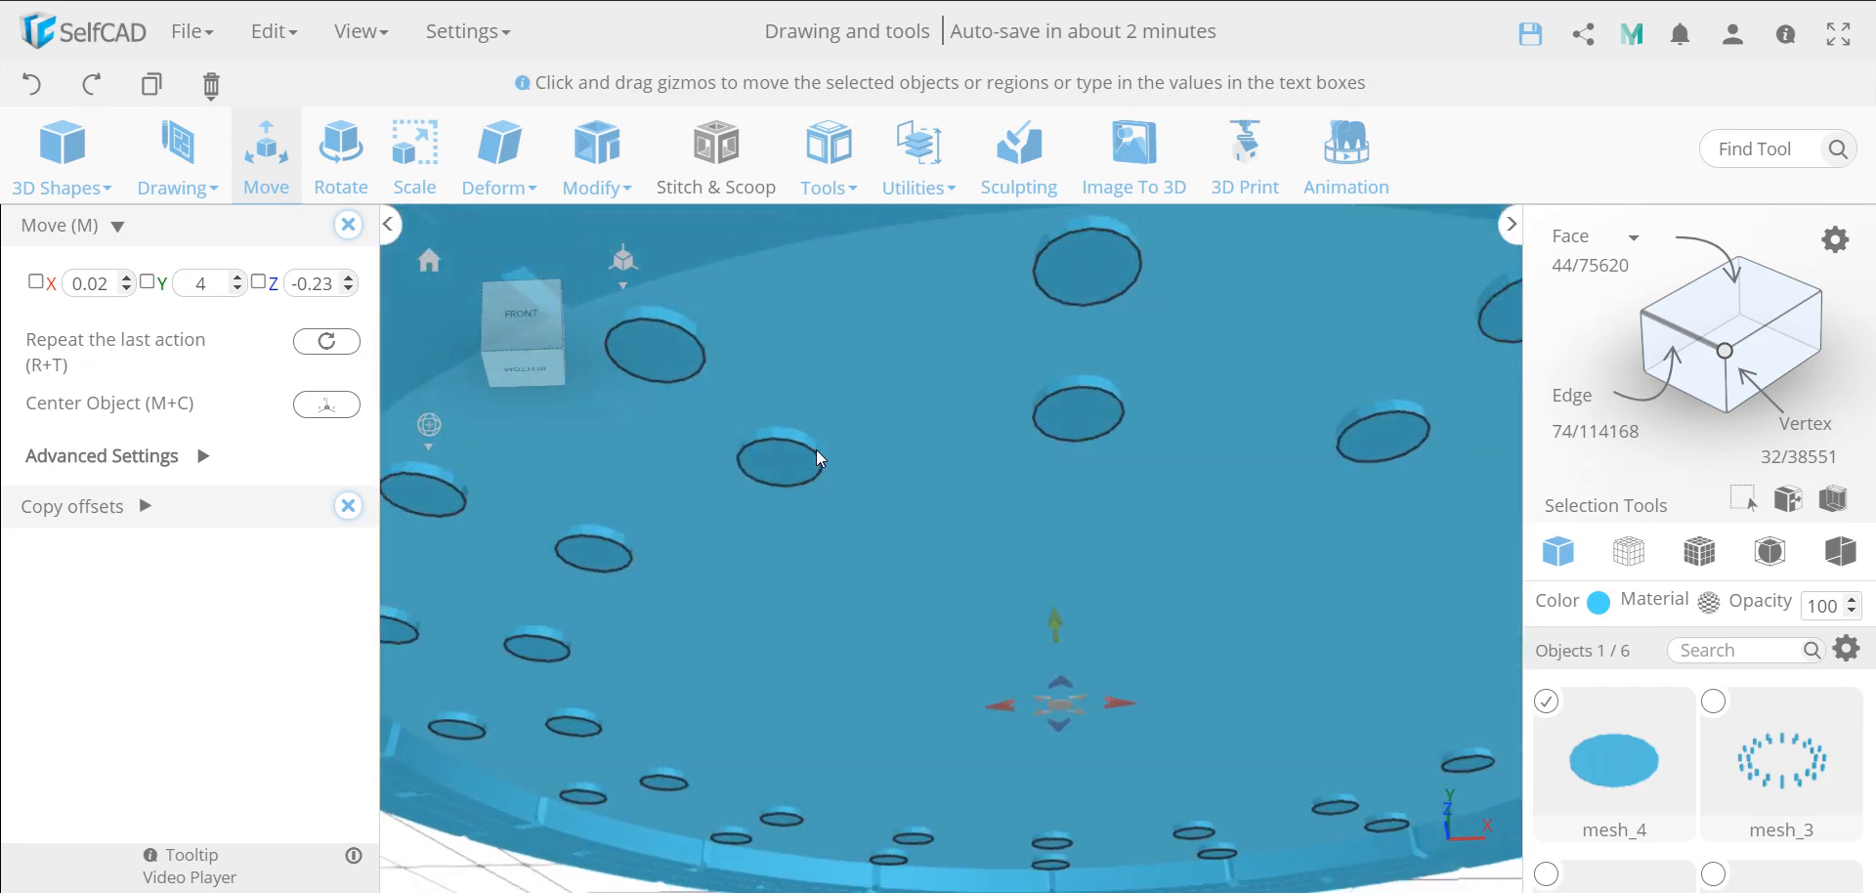
pyautogui.scroll(-10, 817, 451)
pyautogui.moveTo(1170, 430); pyautogui.dragTo(1171, 544, button='right')
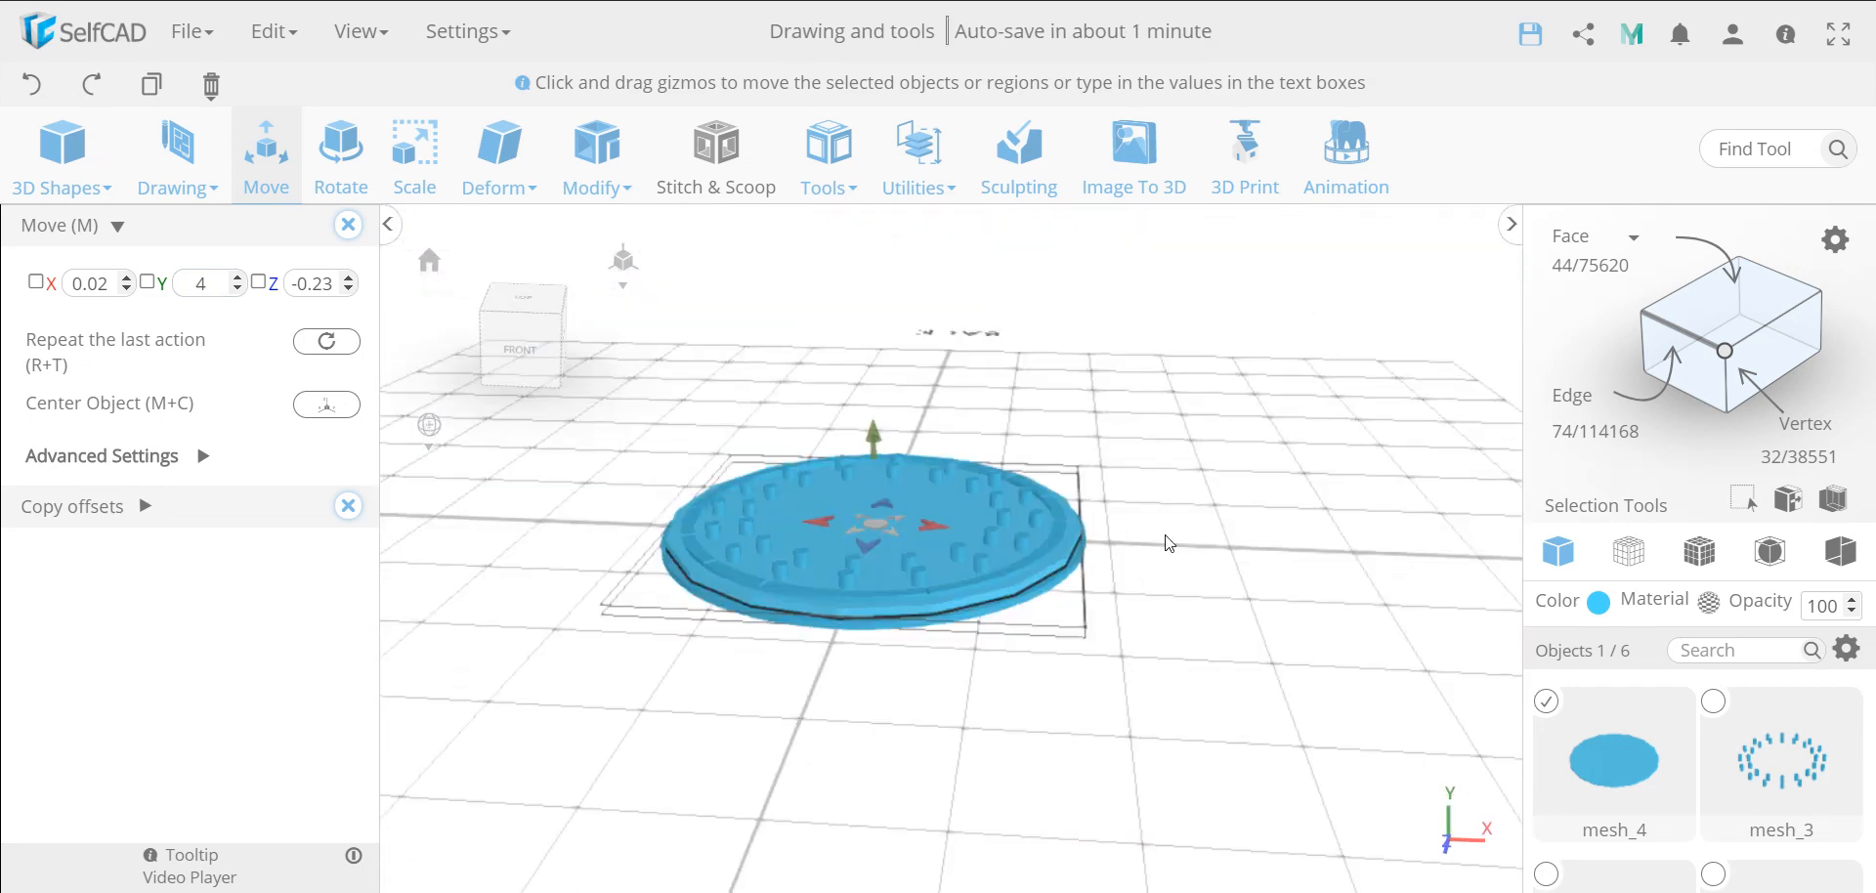
# Add the small cylinders to the selection and subtract mesh_3 from the disc with a Stitch & Scoop Difference, without keeping the subtracted objects
pyautogui.click(1714, 702)
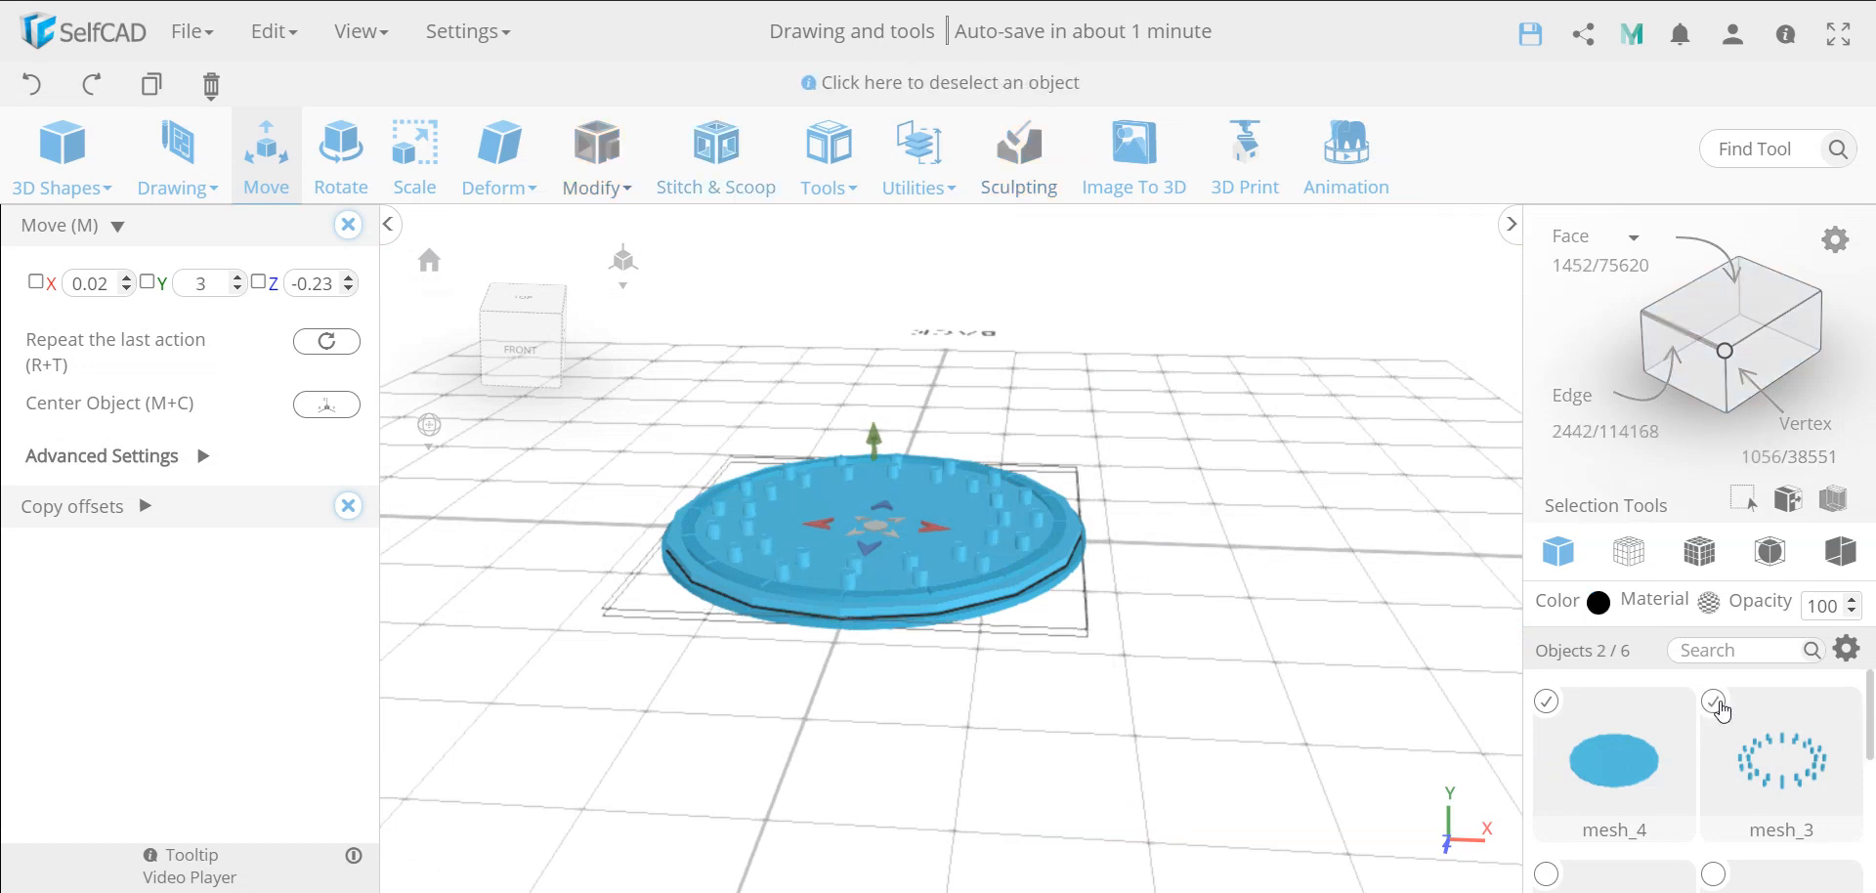
pyautogui.click(726, 180)
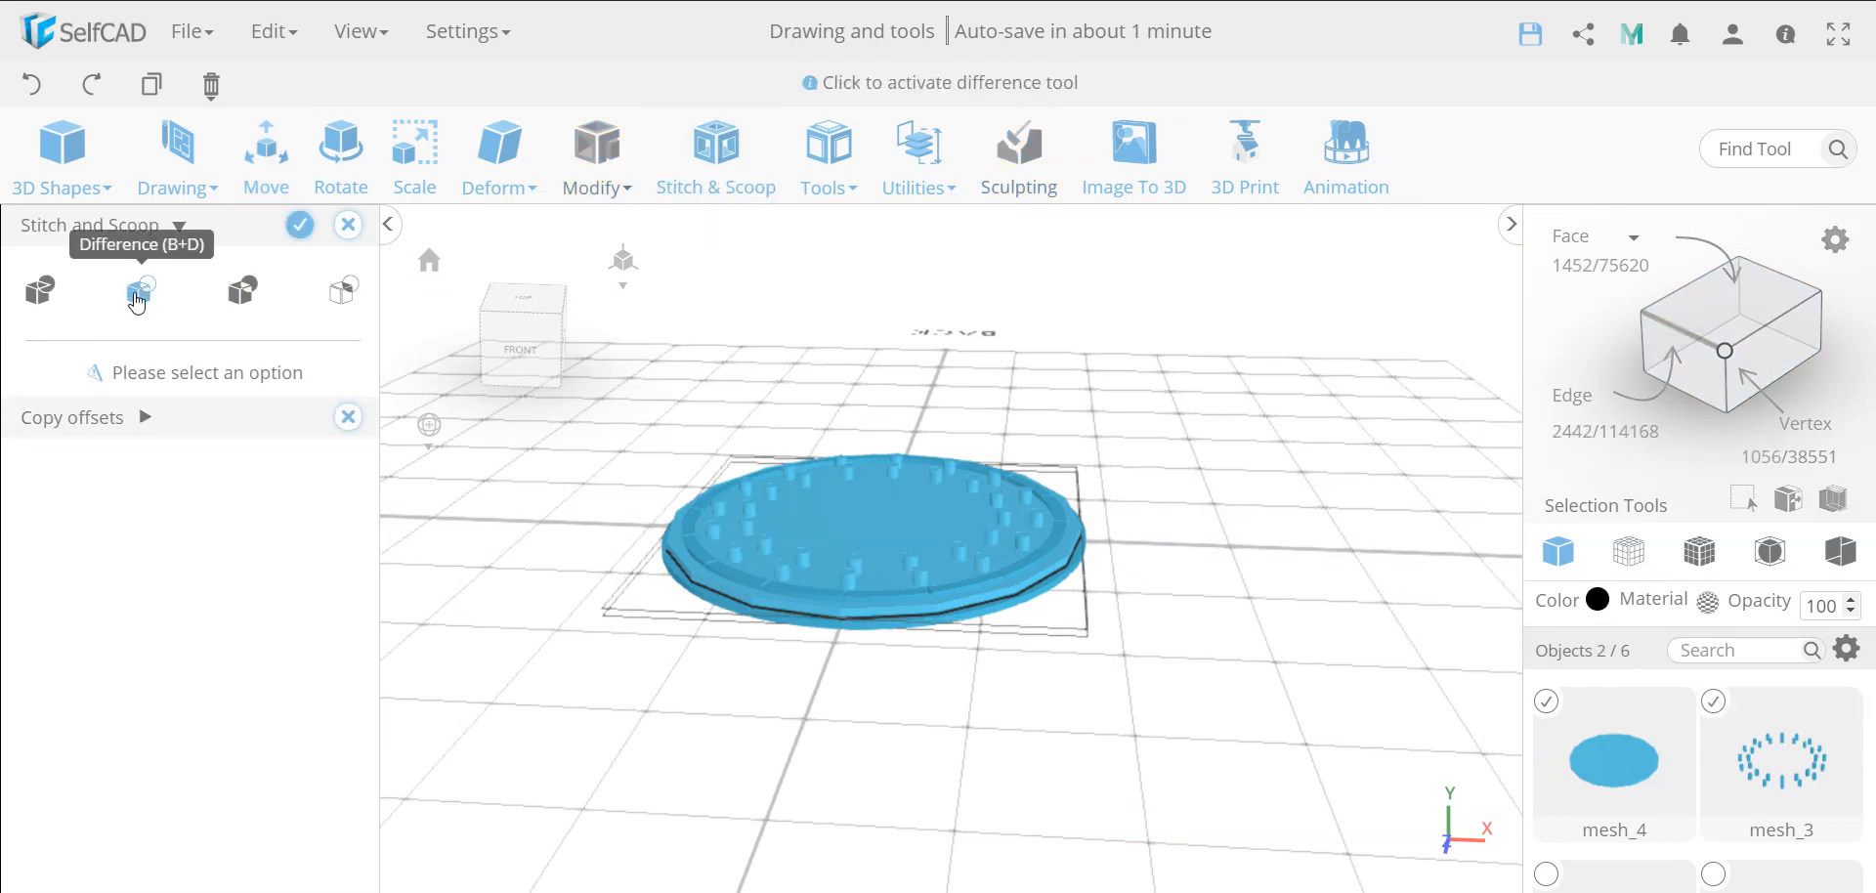
pyautogui.click(138, 295)
pyautogui.click(134, 414)
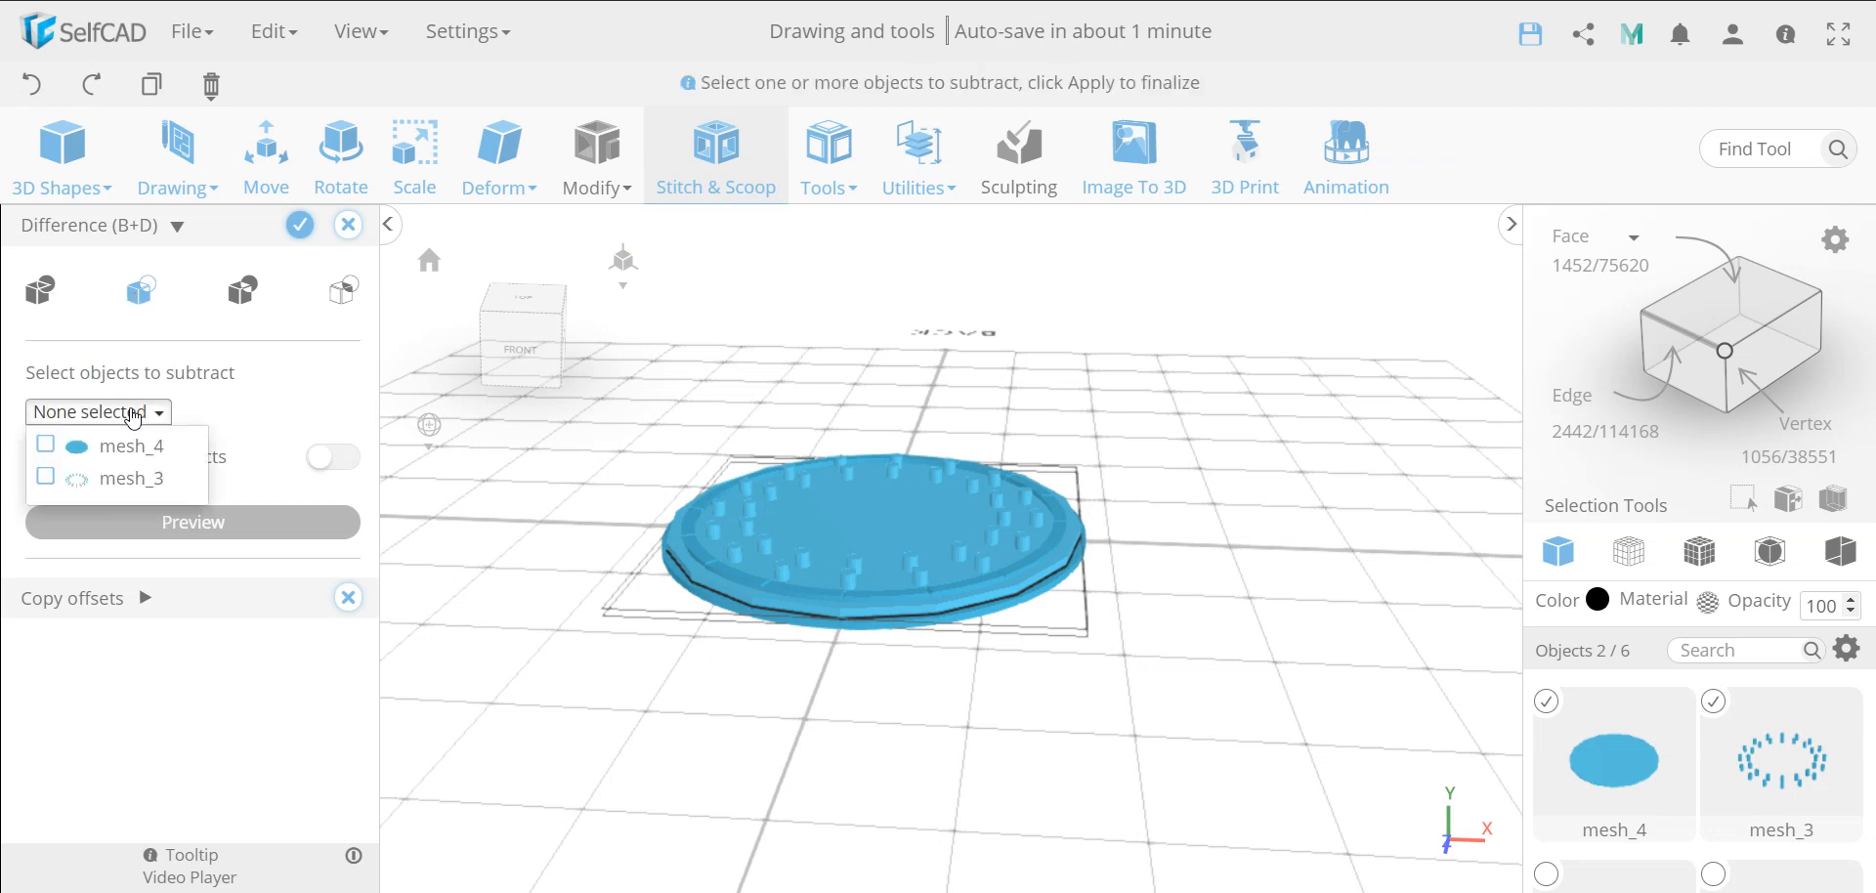
pyautogui.click(44, 478)
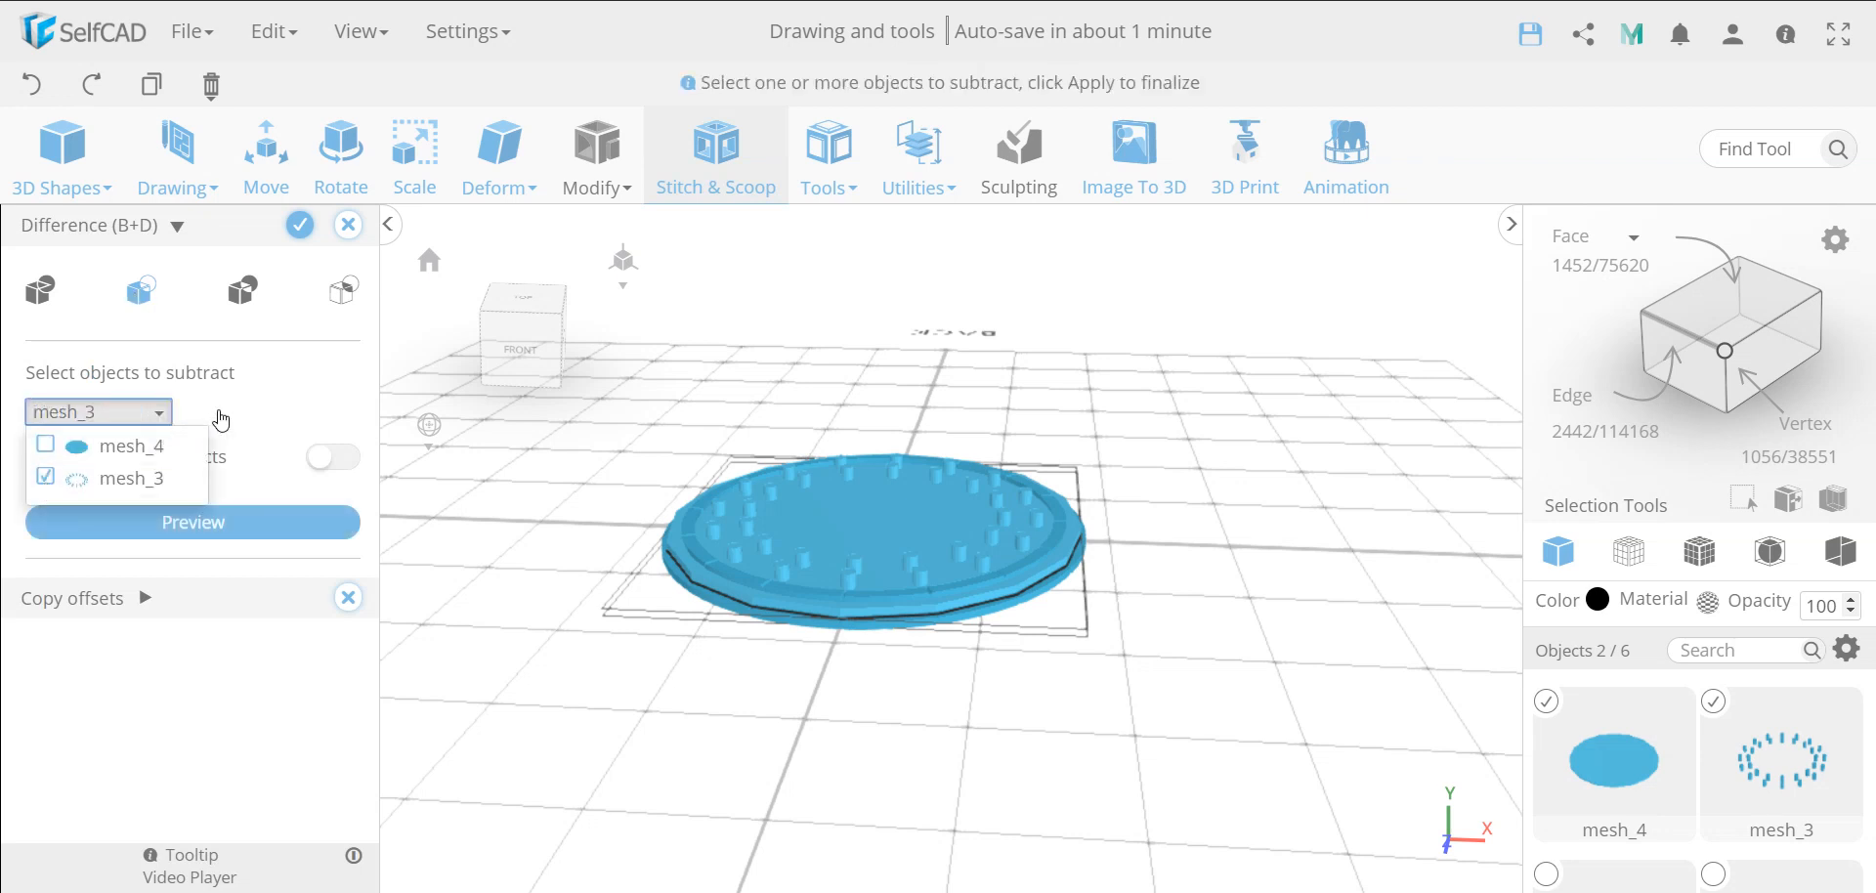
pyautogui.click(272, 391)
pyautogui.moveTo(1238, 501); pyautogui.dragTo(1187, 628)
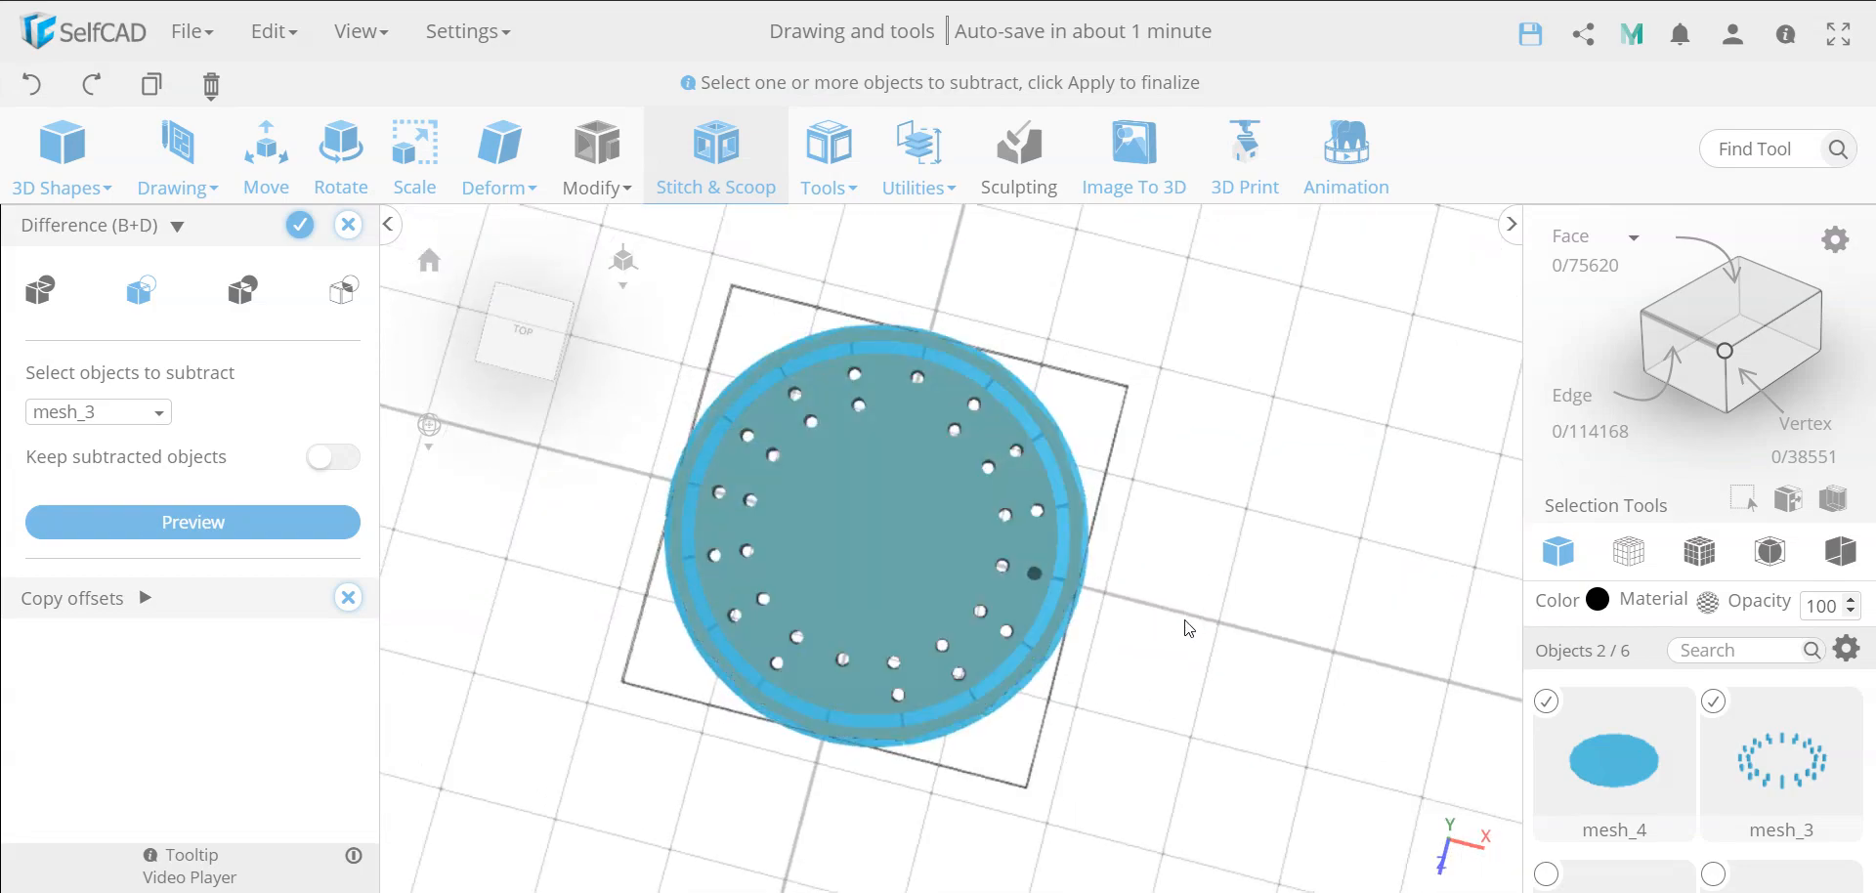
pyautogui.click(300, 225)
pyautogui.moveTo(616, 683); pyautogui.dragTo(640, 532)
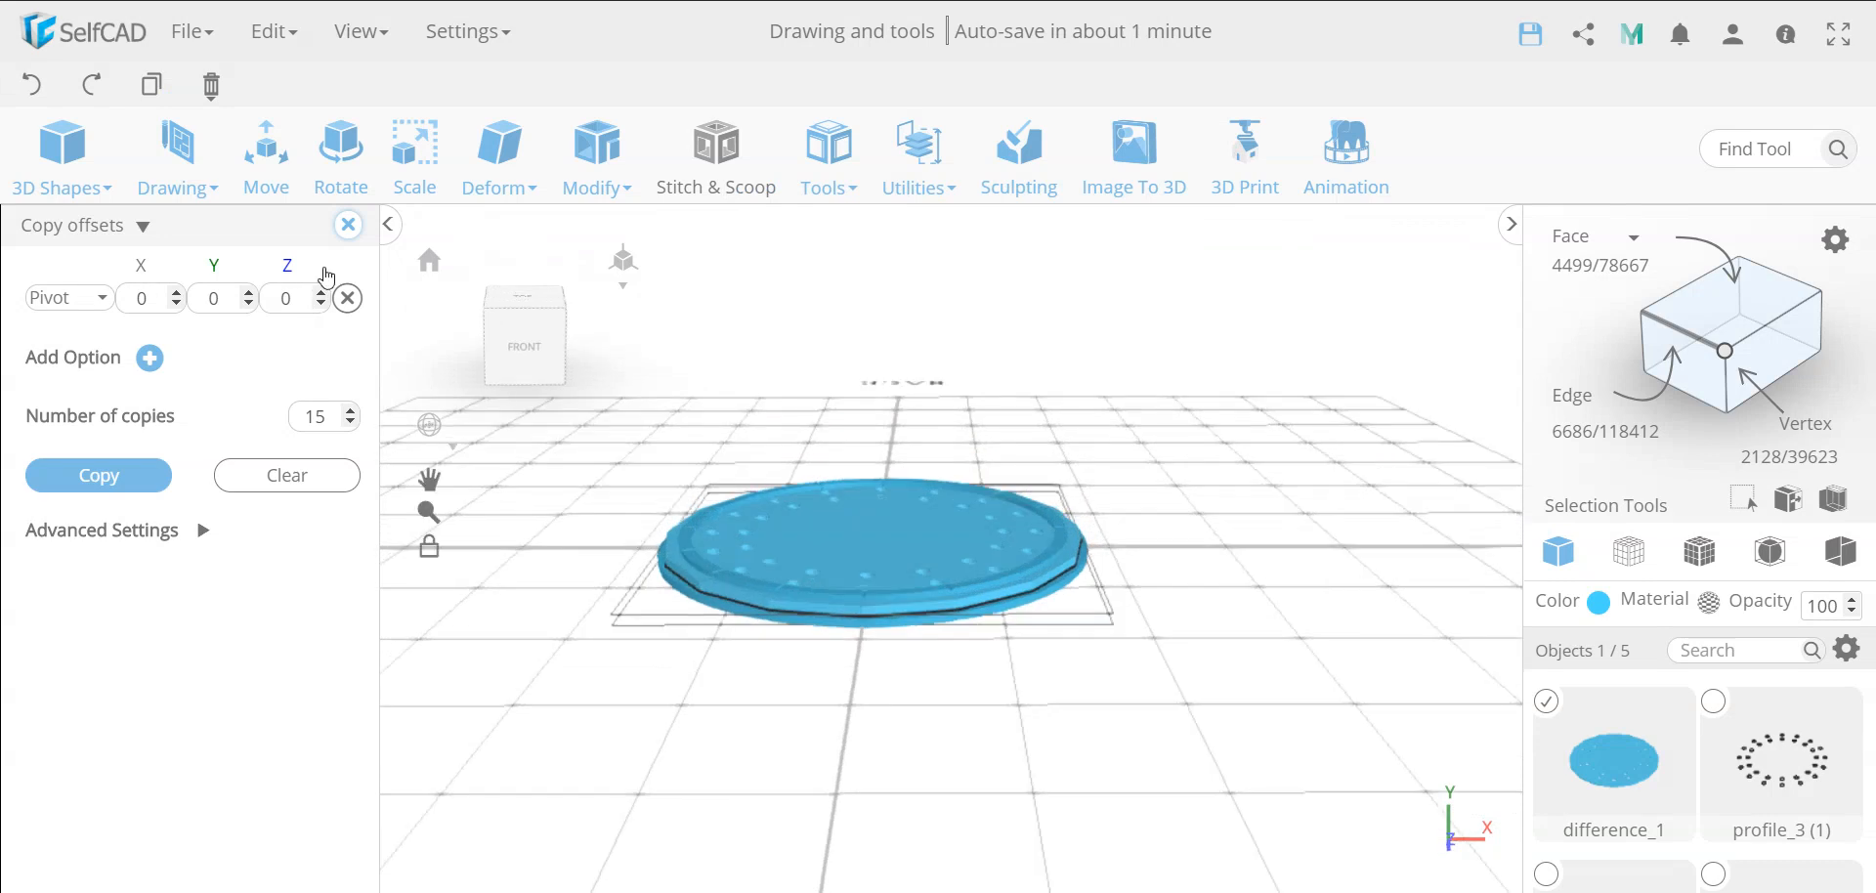
# Close the copy settings and move the perforated disc to Y position 0
pyautogui.click(347, 227)
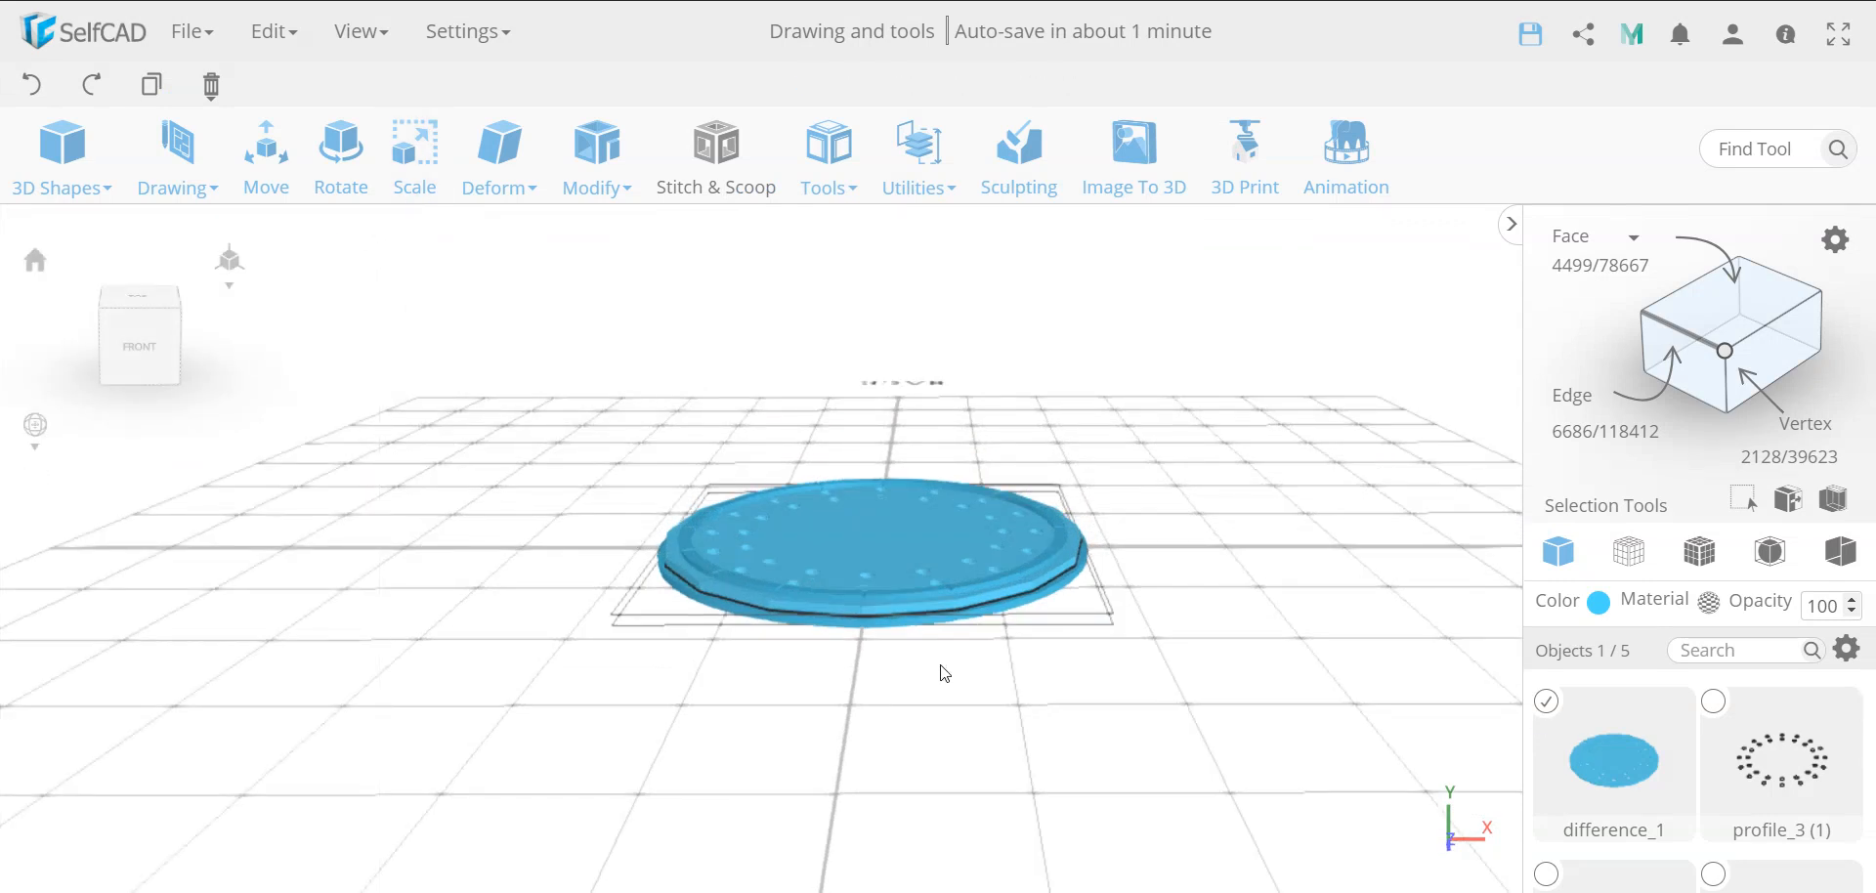
pyautogui.click(265, 173)
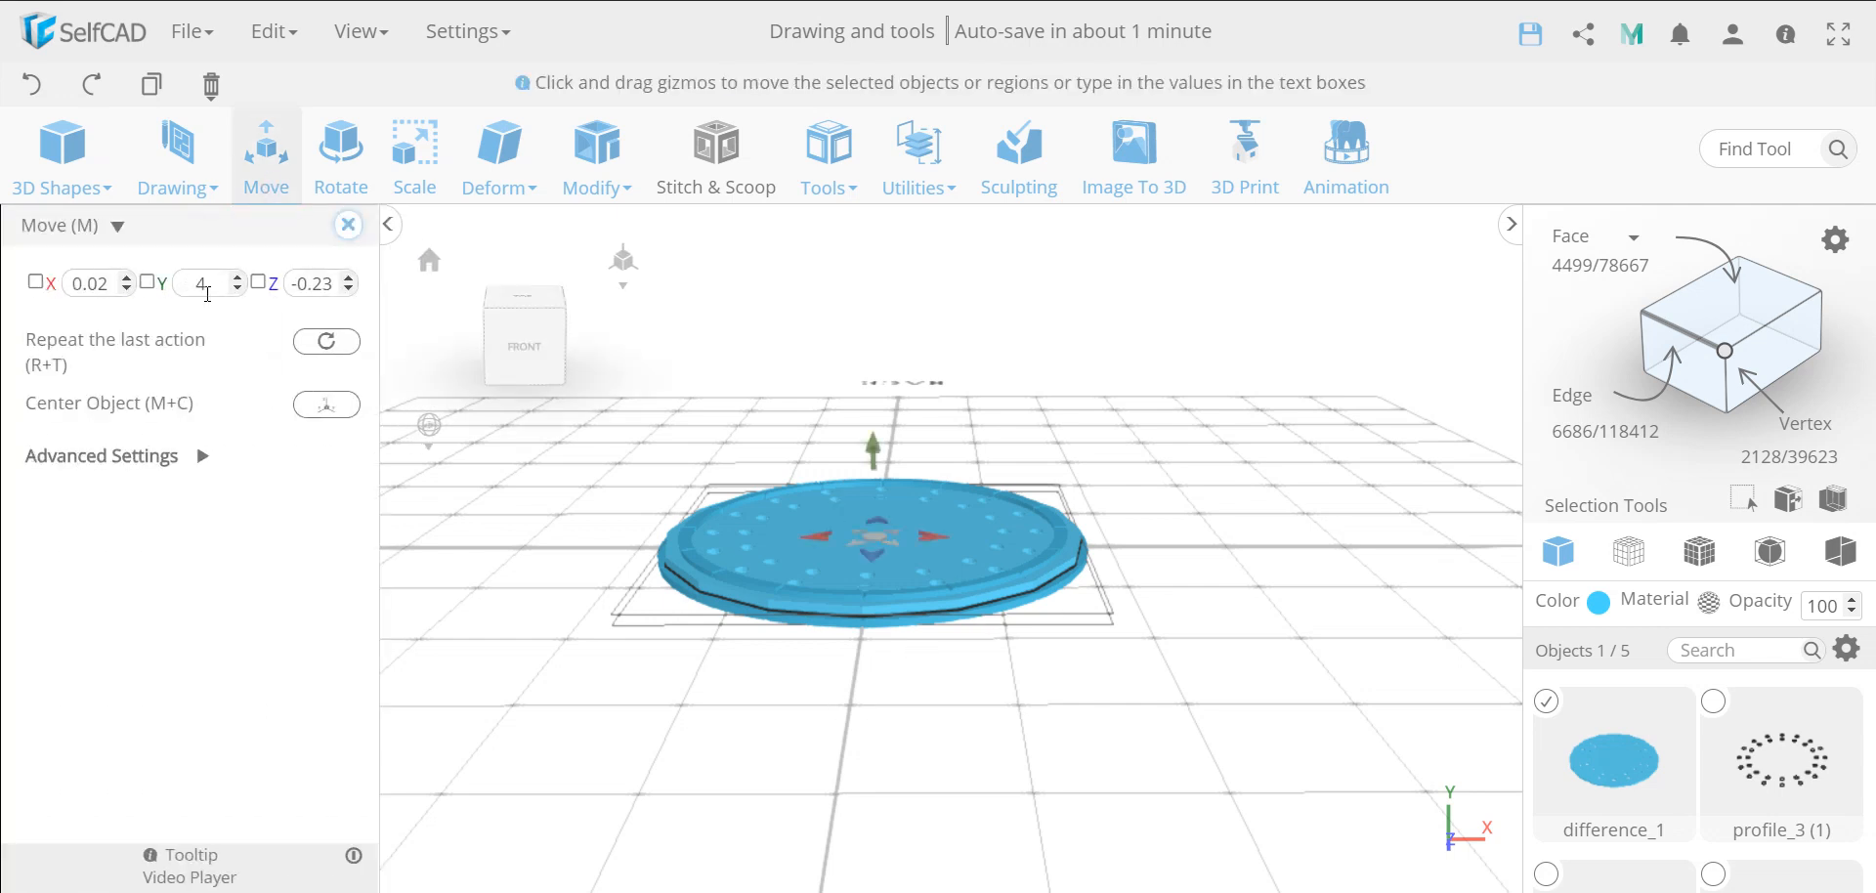
pyautogui.doubleClick(208, 291)
pyautogui.press('Return')
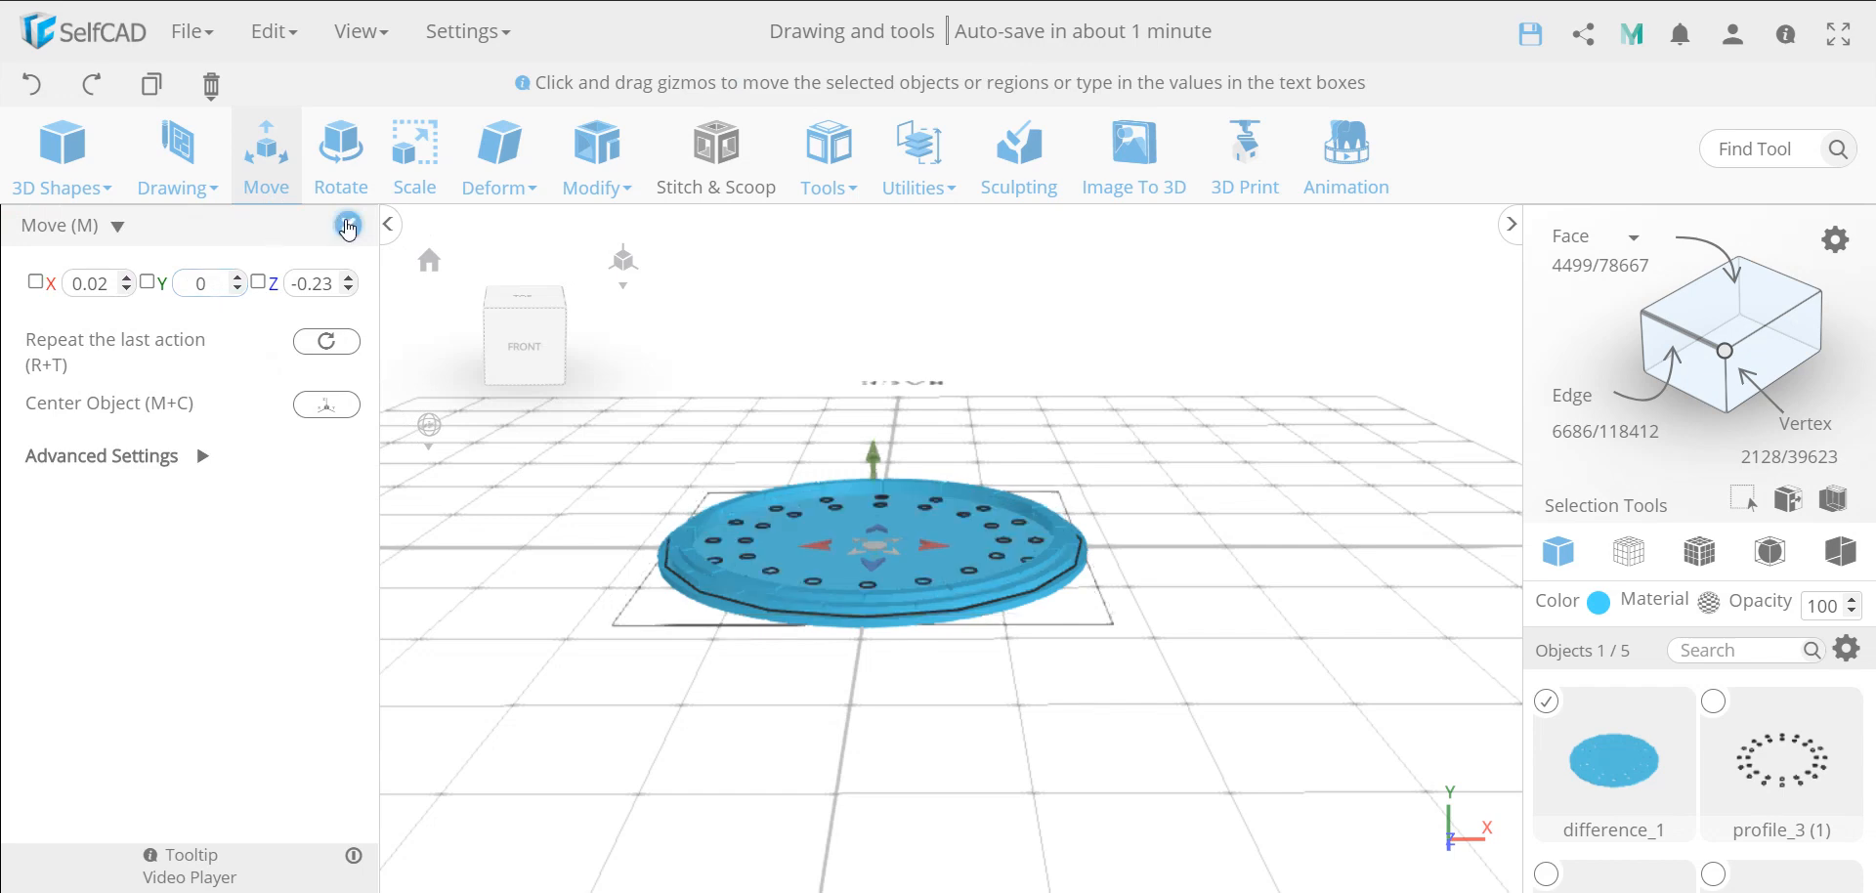
pyautogui.click(348, 225)
pyautogui.scroll(5, 901, 619)
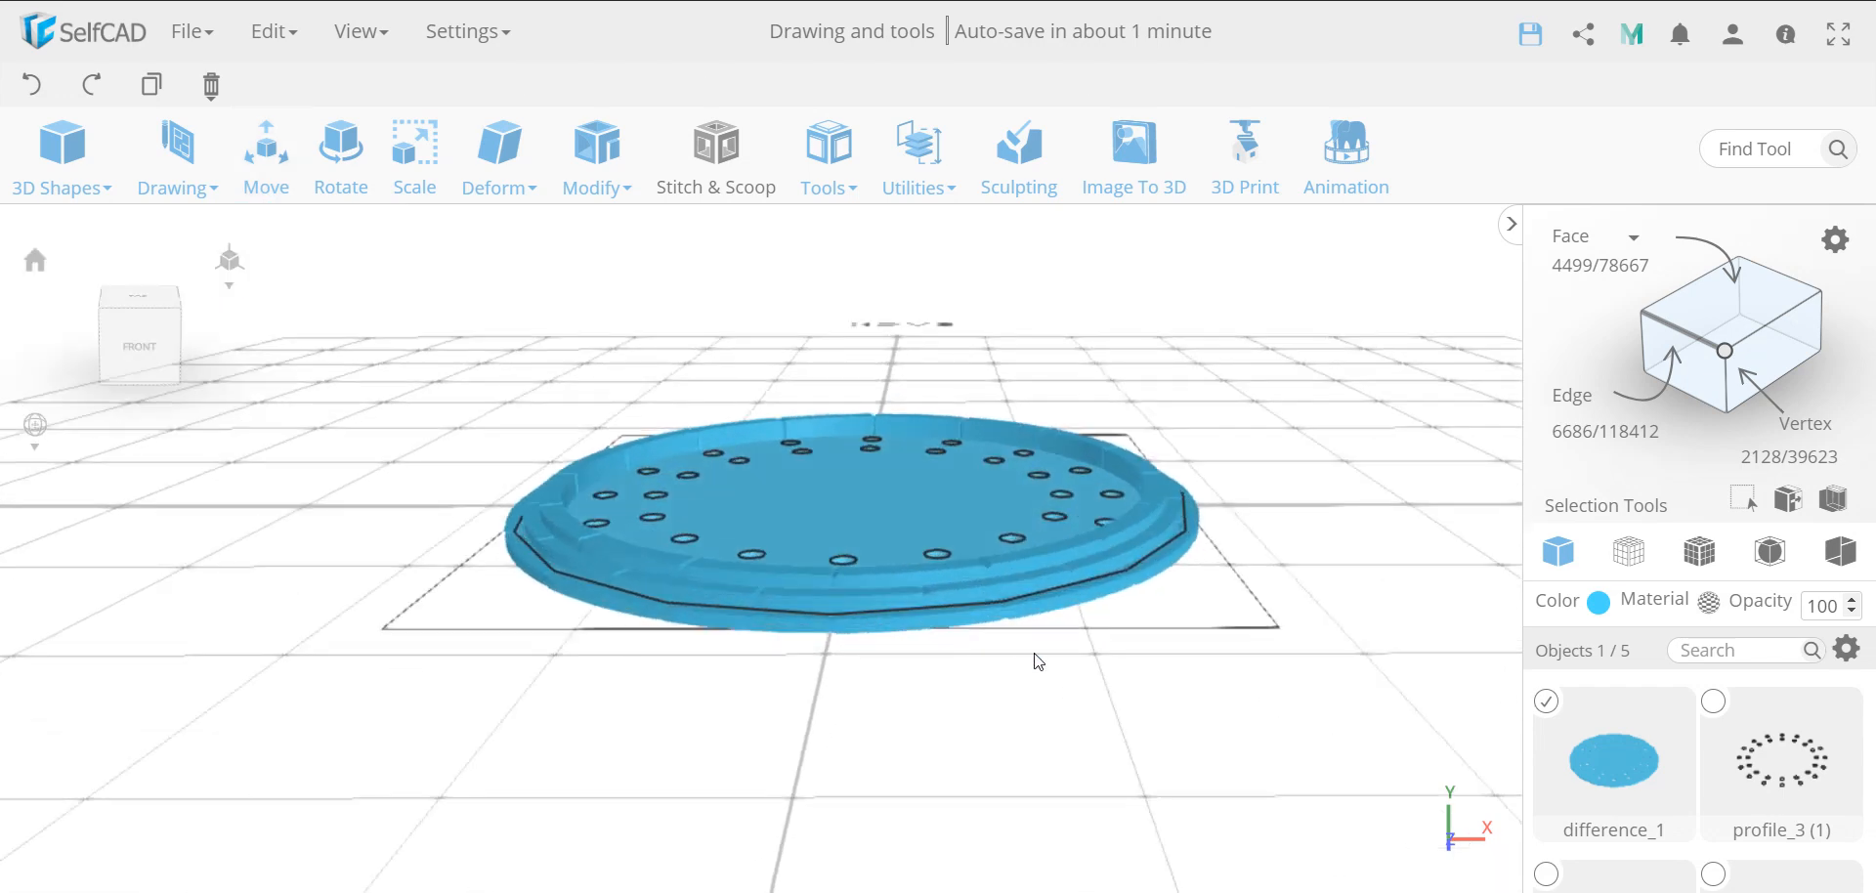
pyautogui.moveTo(1033, 674)
pyautogui.mouseDown(button='right')
pyautogui.moveTo(996, 753)
pyautogui.moveTo(1037, 657)
pyautogui.mouseUp(button='right')
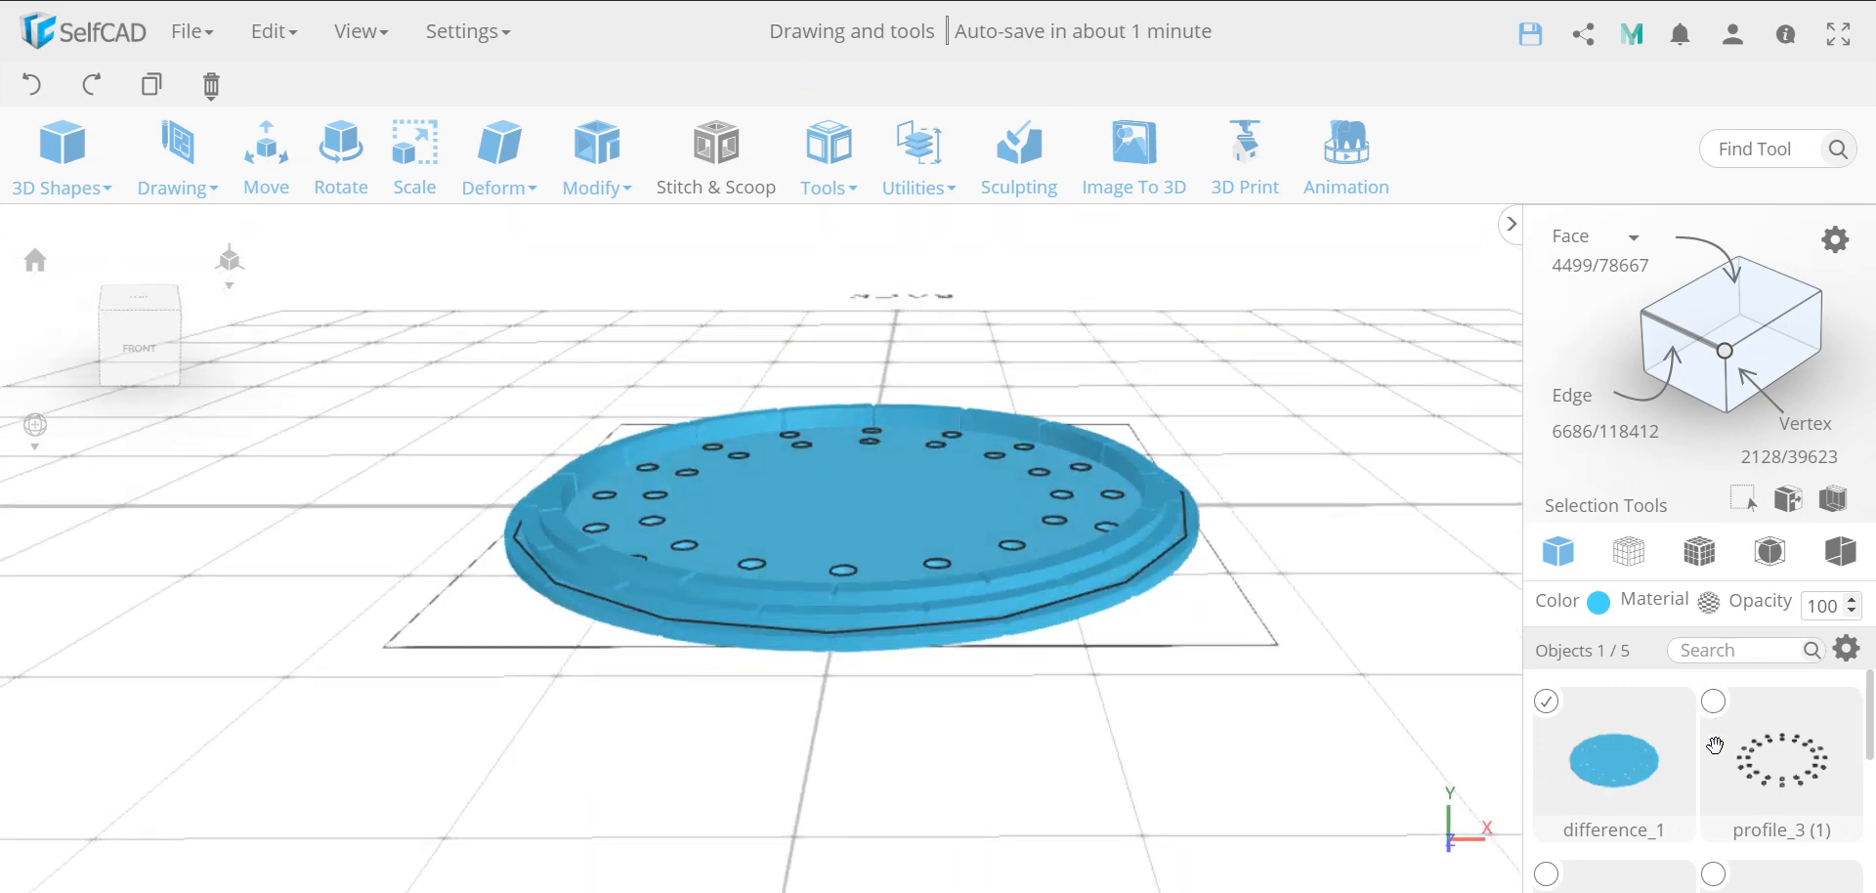
# Deselect the perforated disc, select the ring of small circle profiles and the large circle profile, and delete both
pyautogui.scroll(-3, 1714, 745)
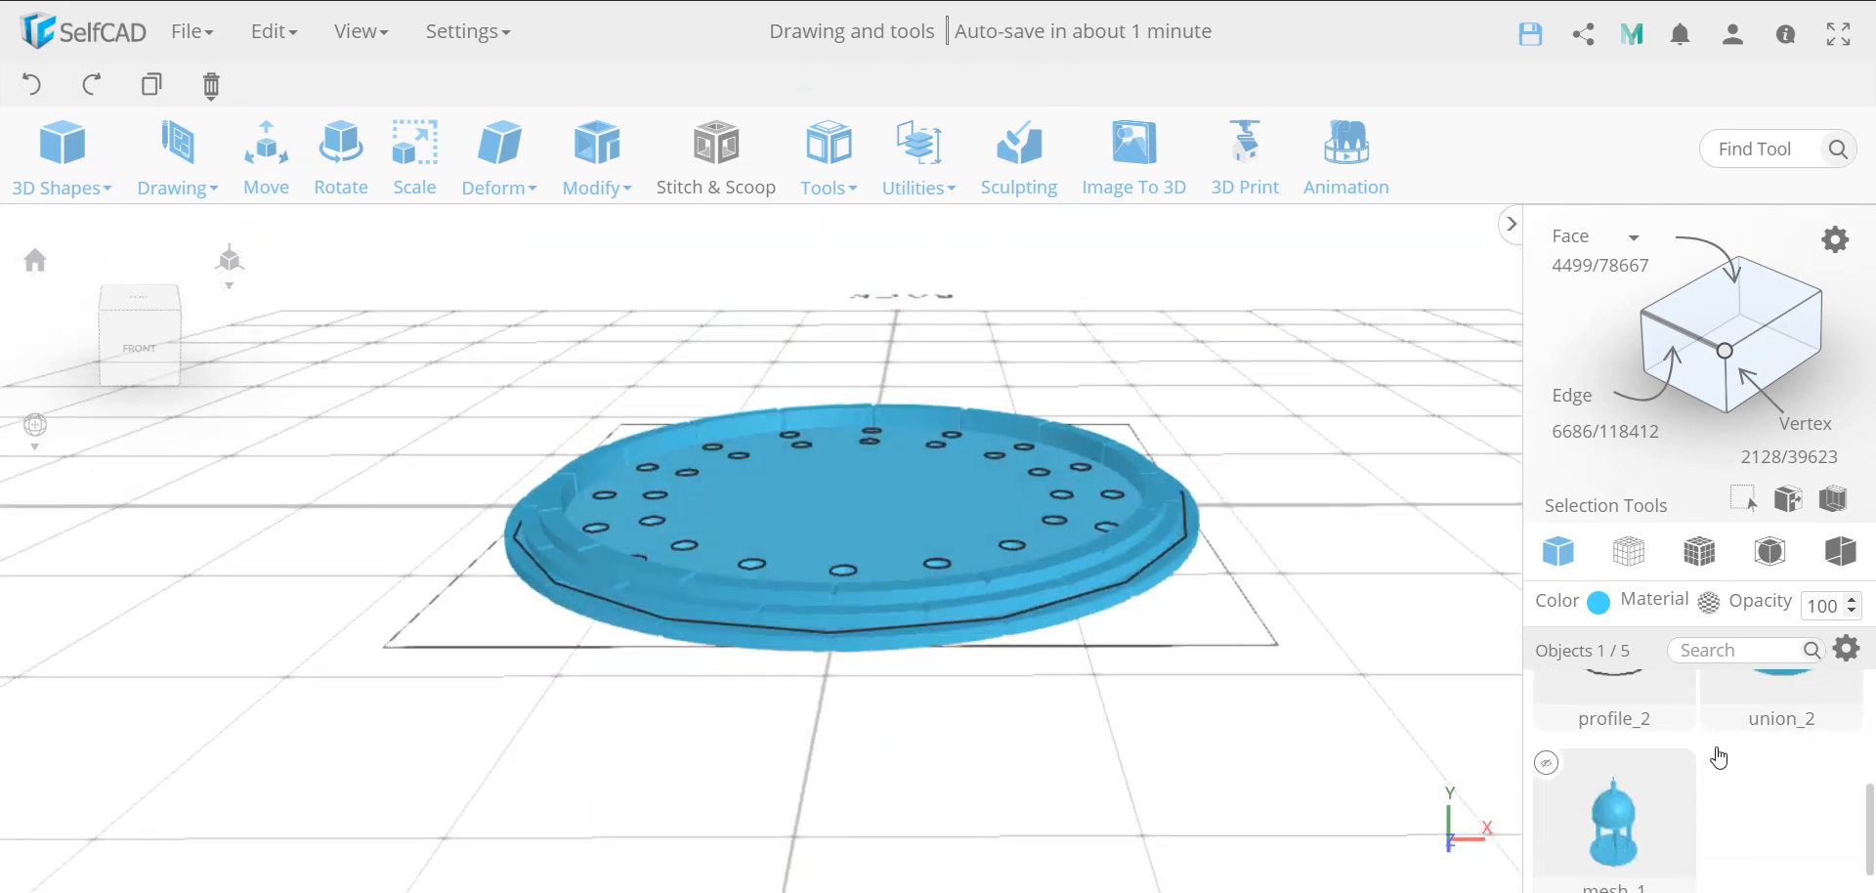
pyautogui.scroll(3, 1714, 746)
pyautogui.click(1544, 701)
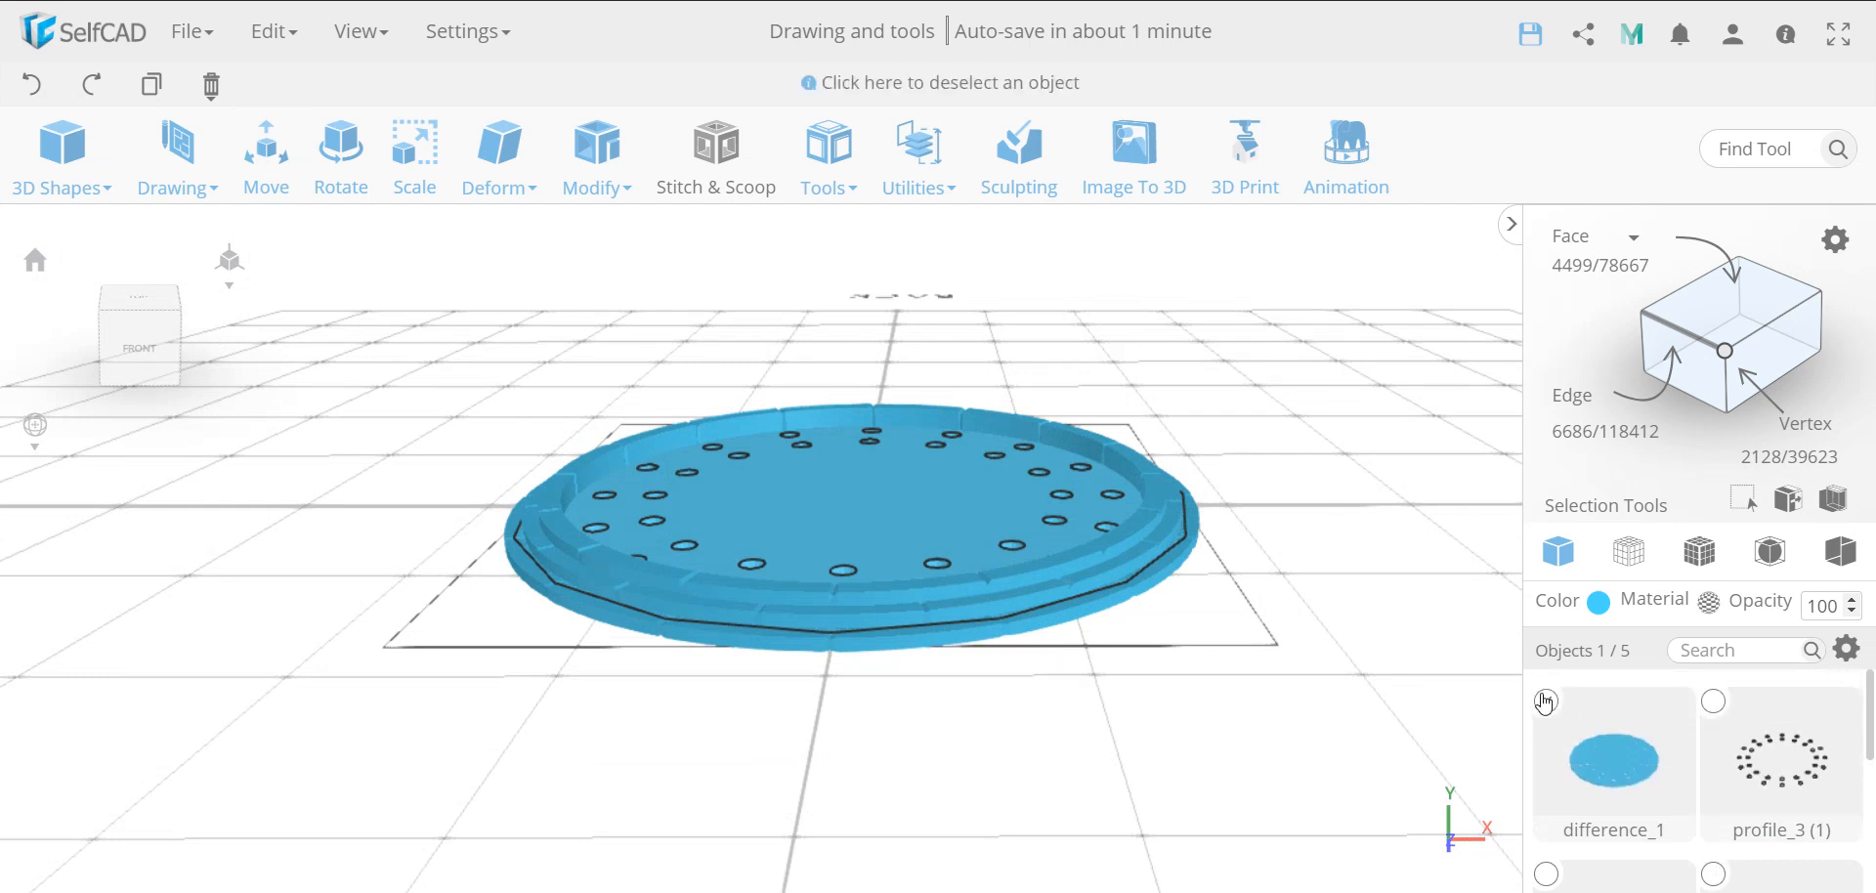
pyautogui.click(1545, 701)
pyautogui.click(1714, 701)
pyautogui.scroll(-1, 1716, 702)
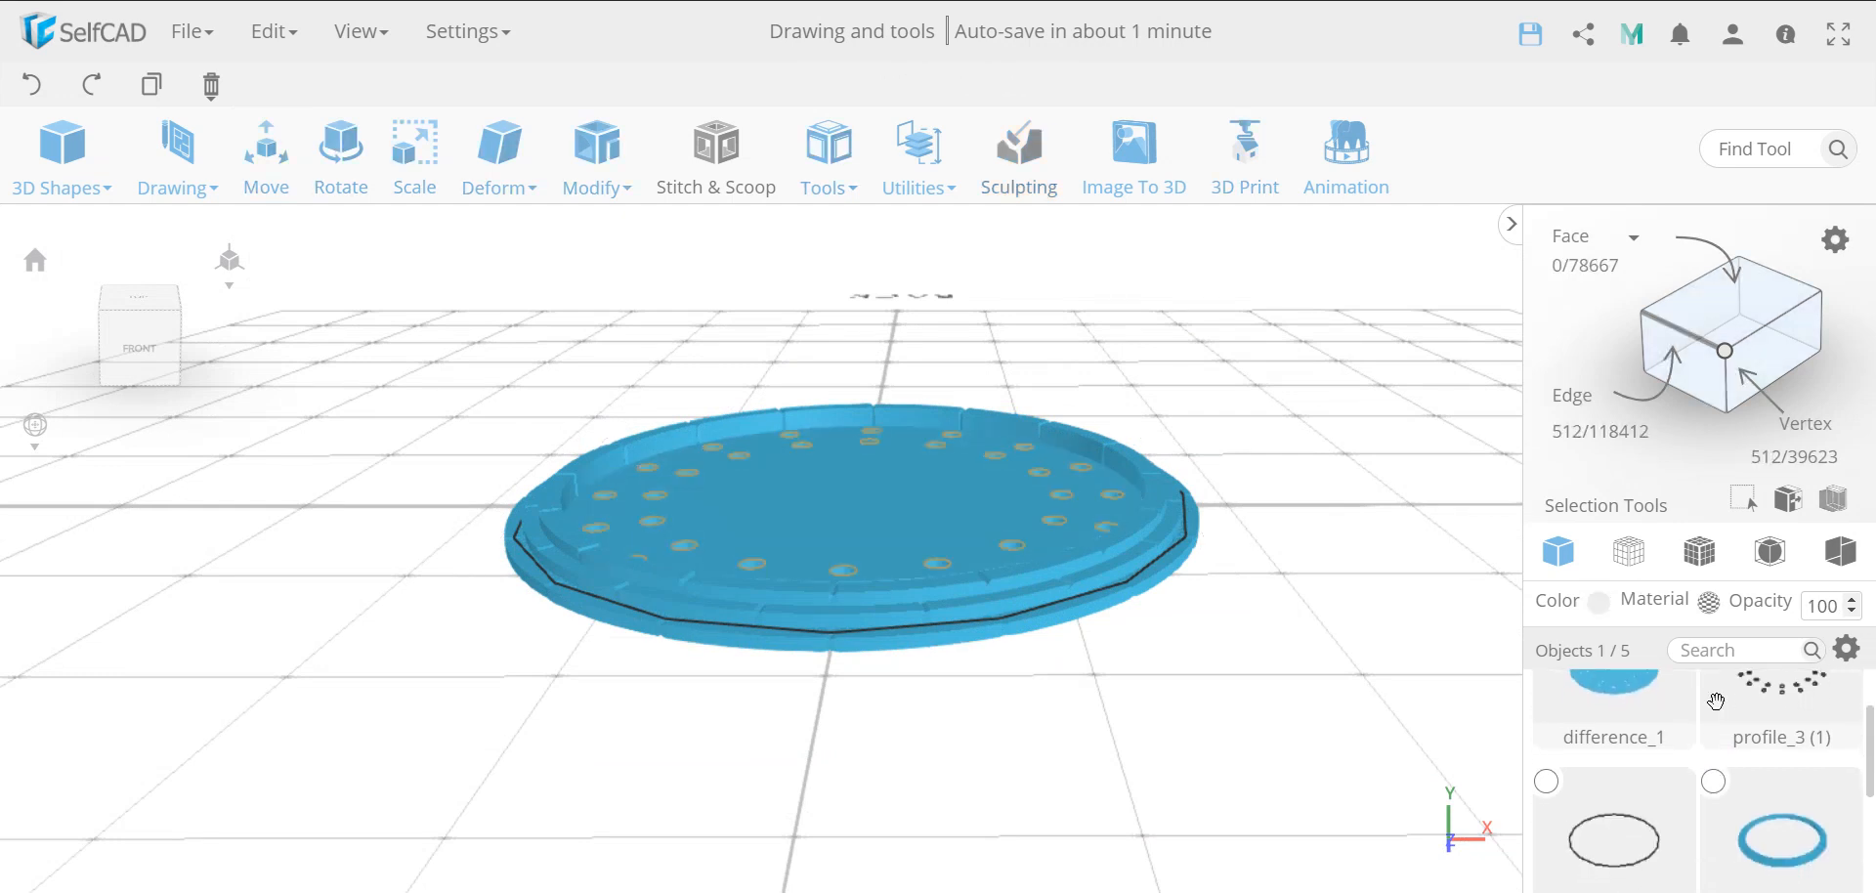
pyautogui.click(1544, 757)
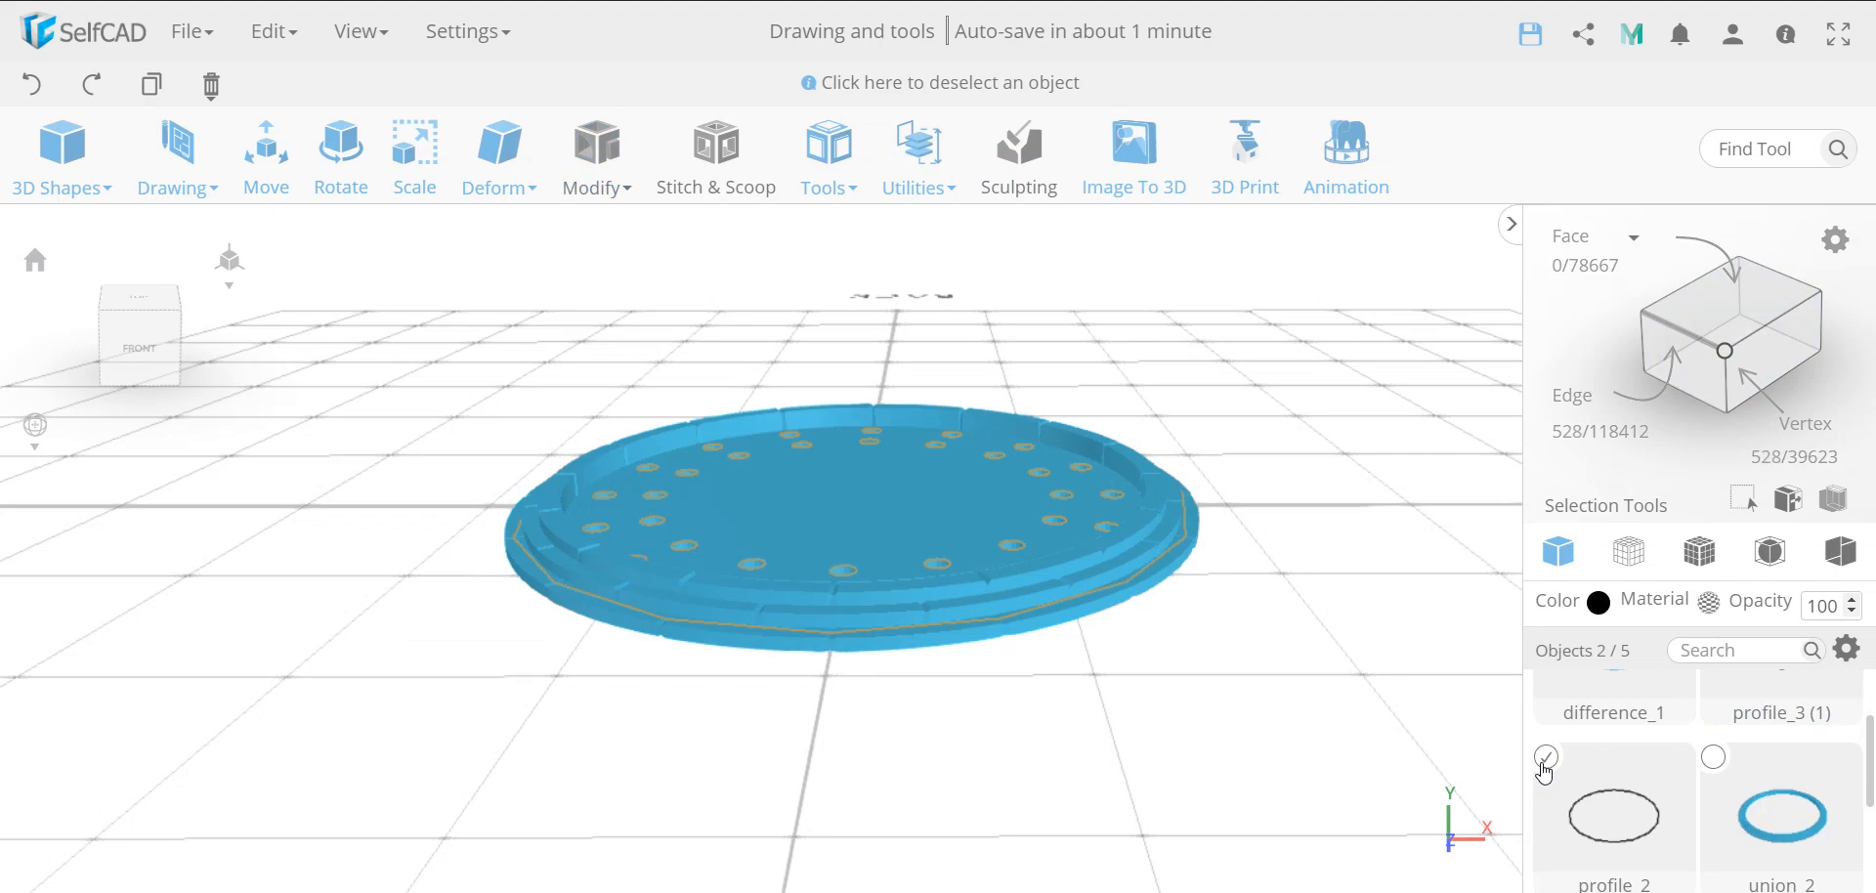
pyautogui.press('Delete')
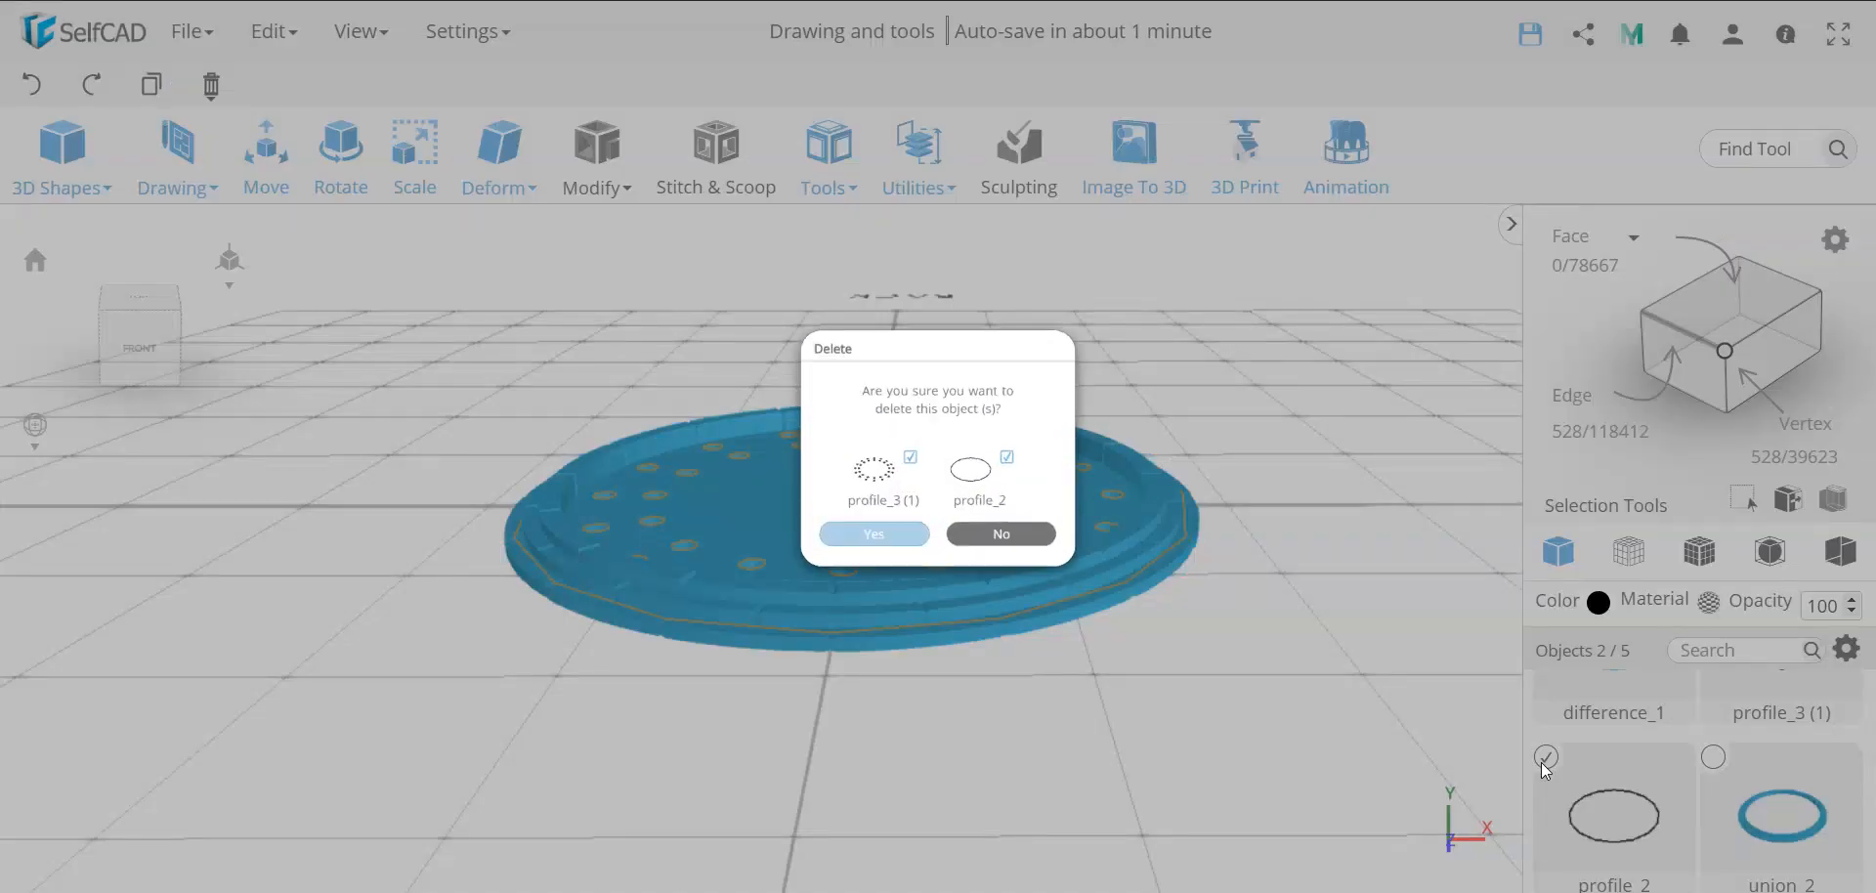
pyautogui.press('Return')
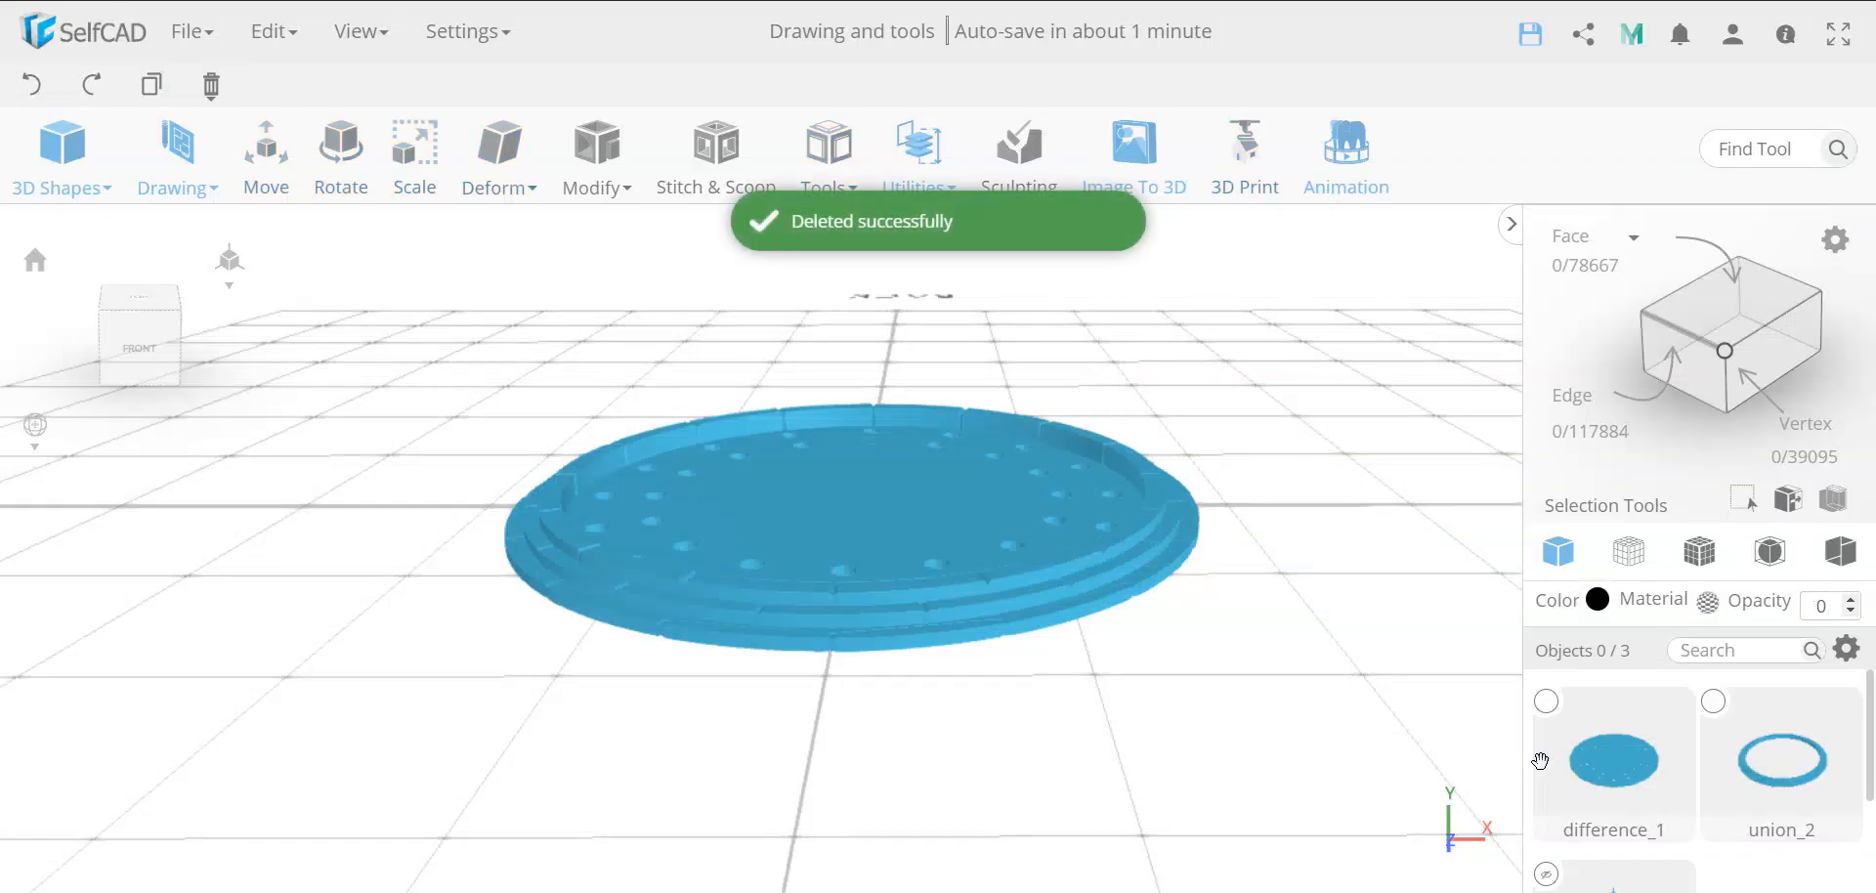
pyautogui.click(1550, 704)
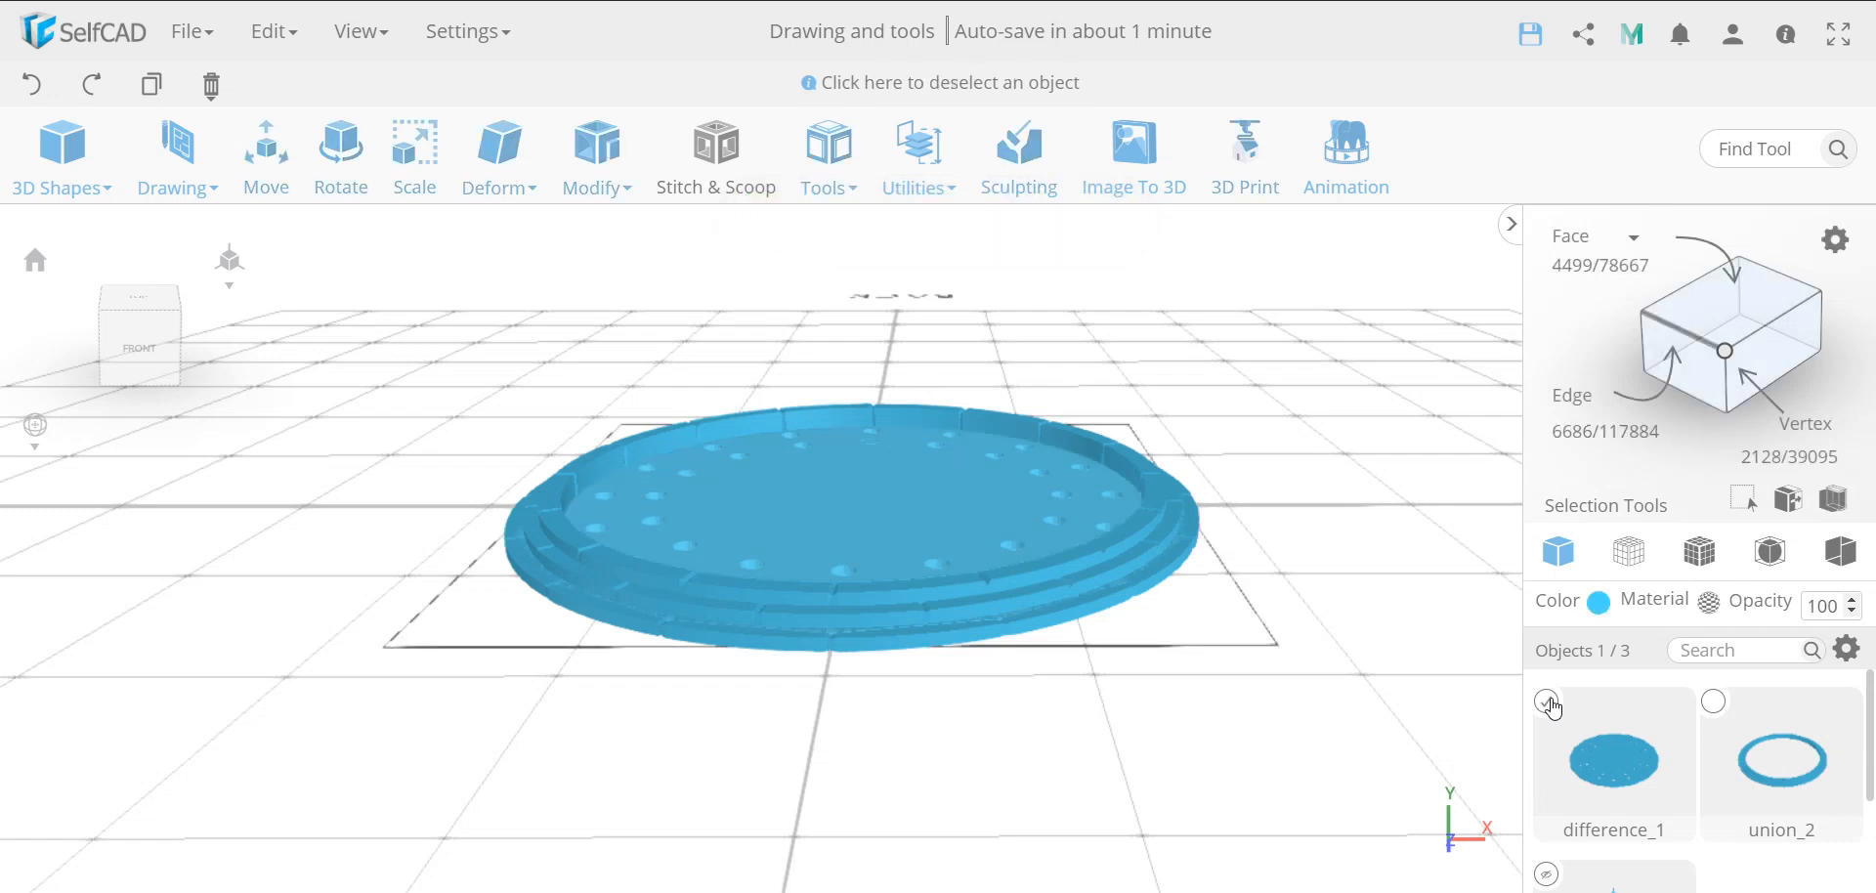
pyautogui.click(1716, 705)
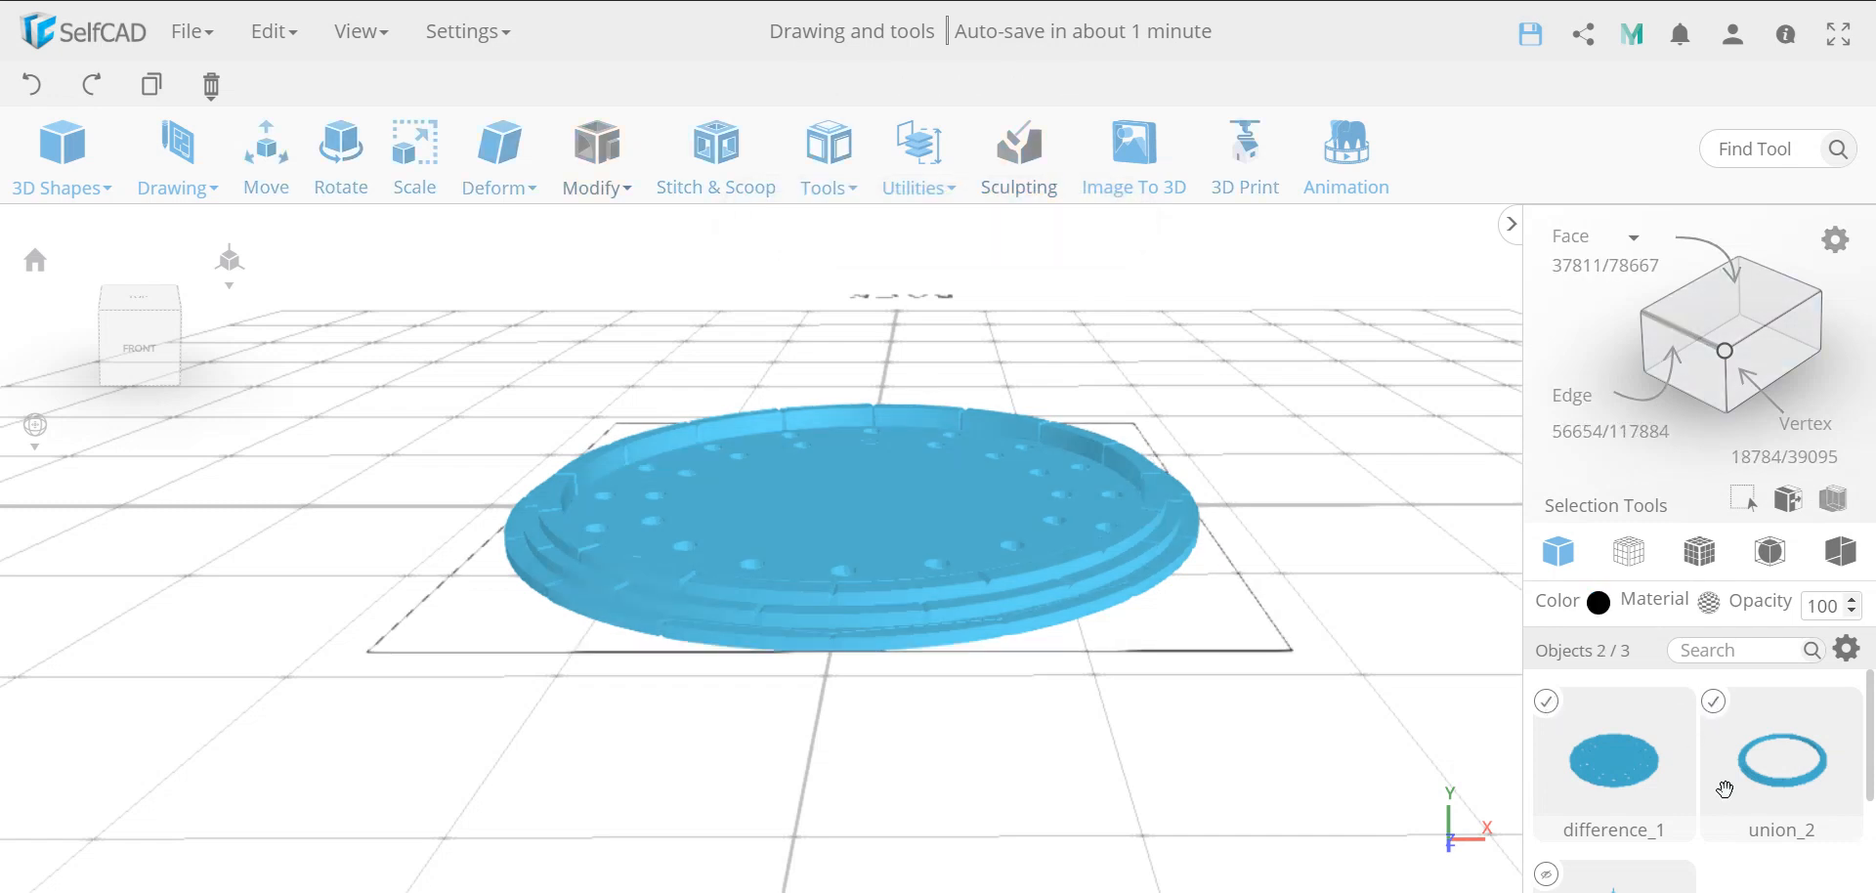
pyautogui.scroll(-2, 1717, 709)
pyautogui.scroll(2, 1718, 710)
pyautogui.click(720, 180)
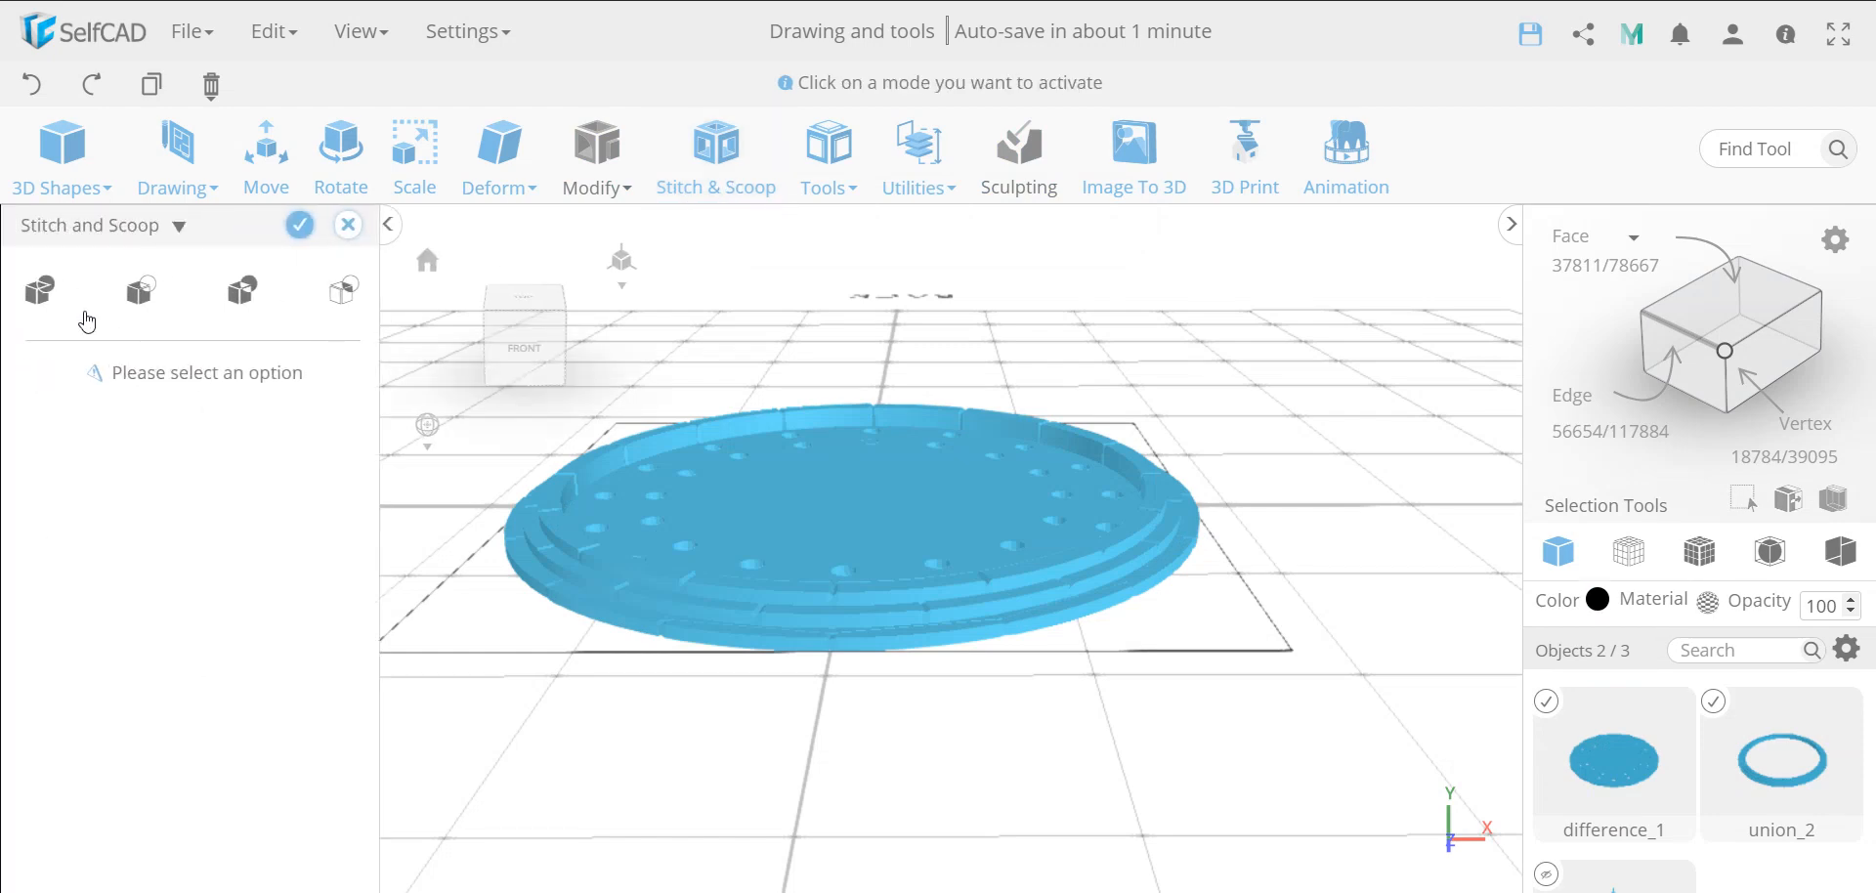
pyautogui.click(41, 289)
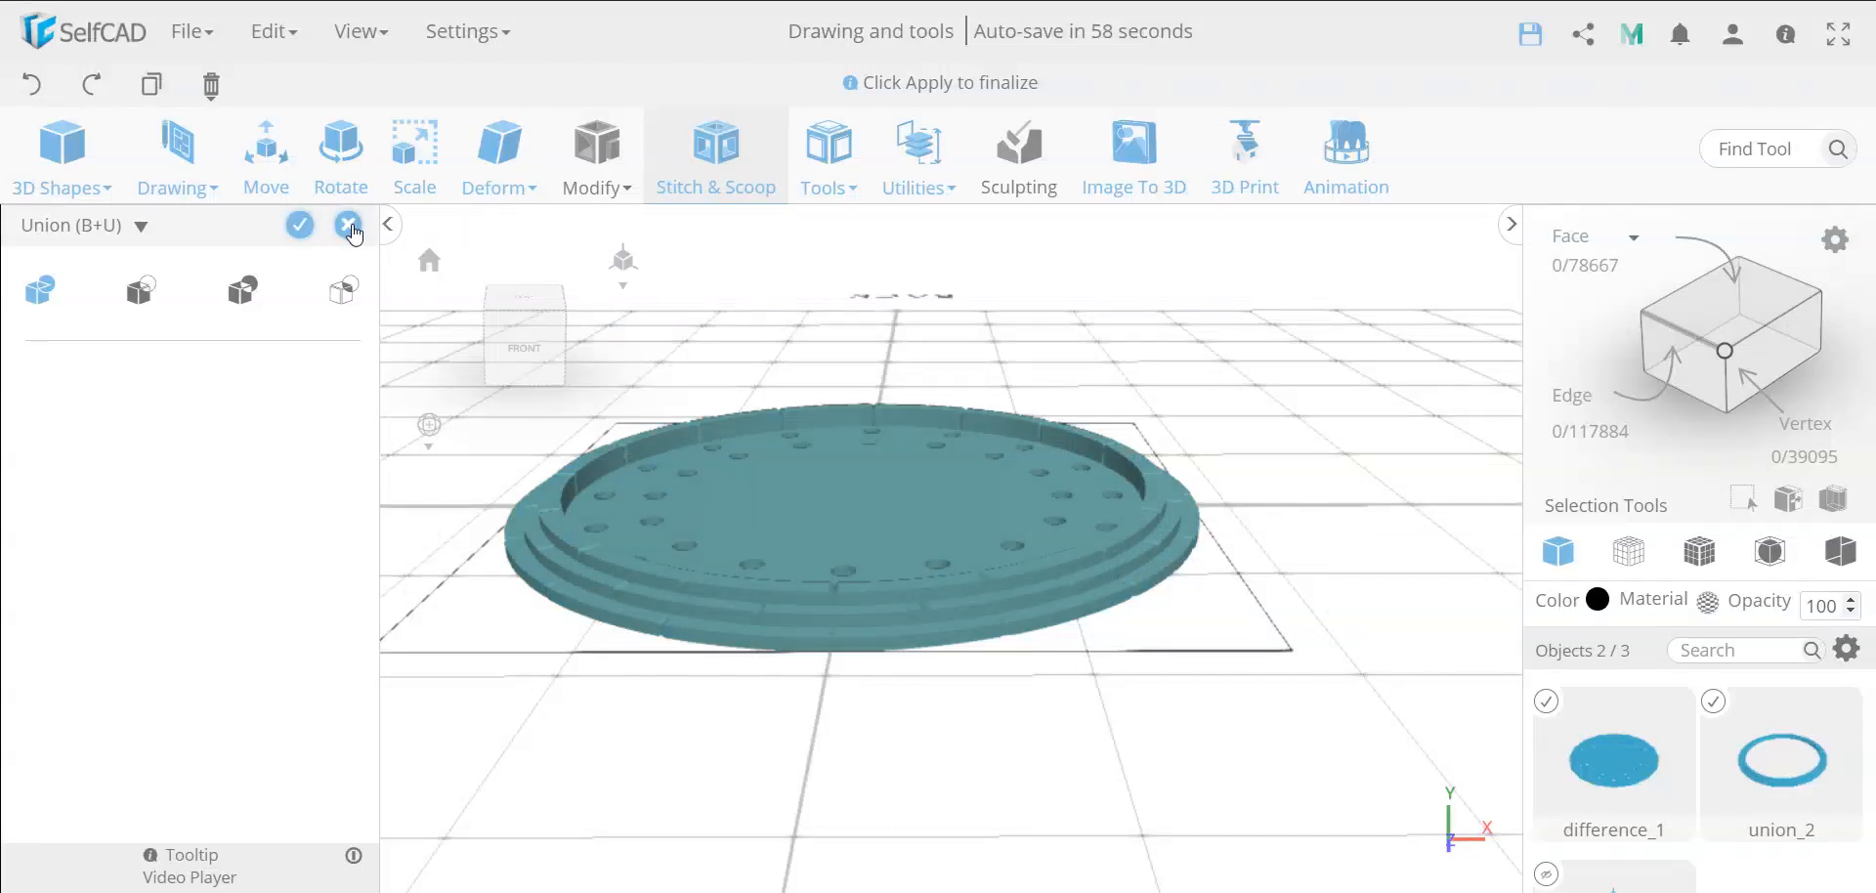
pyautogui.click(349, 226)
pyautogui.click(924, 527)
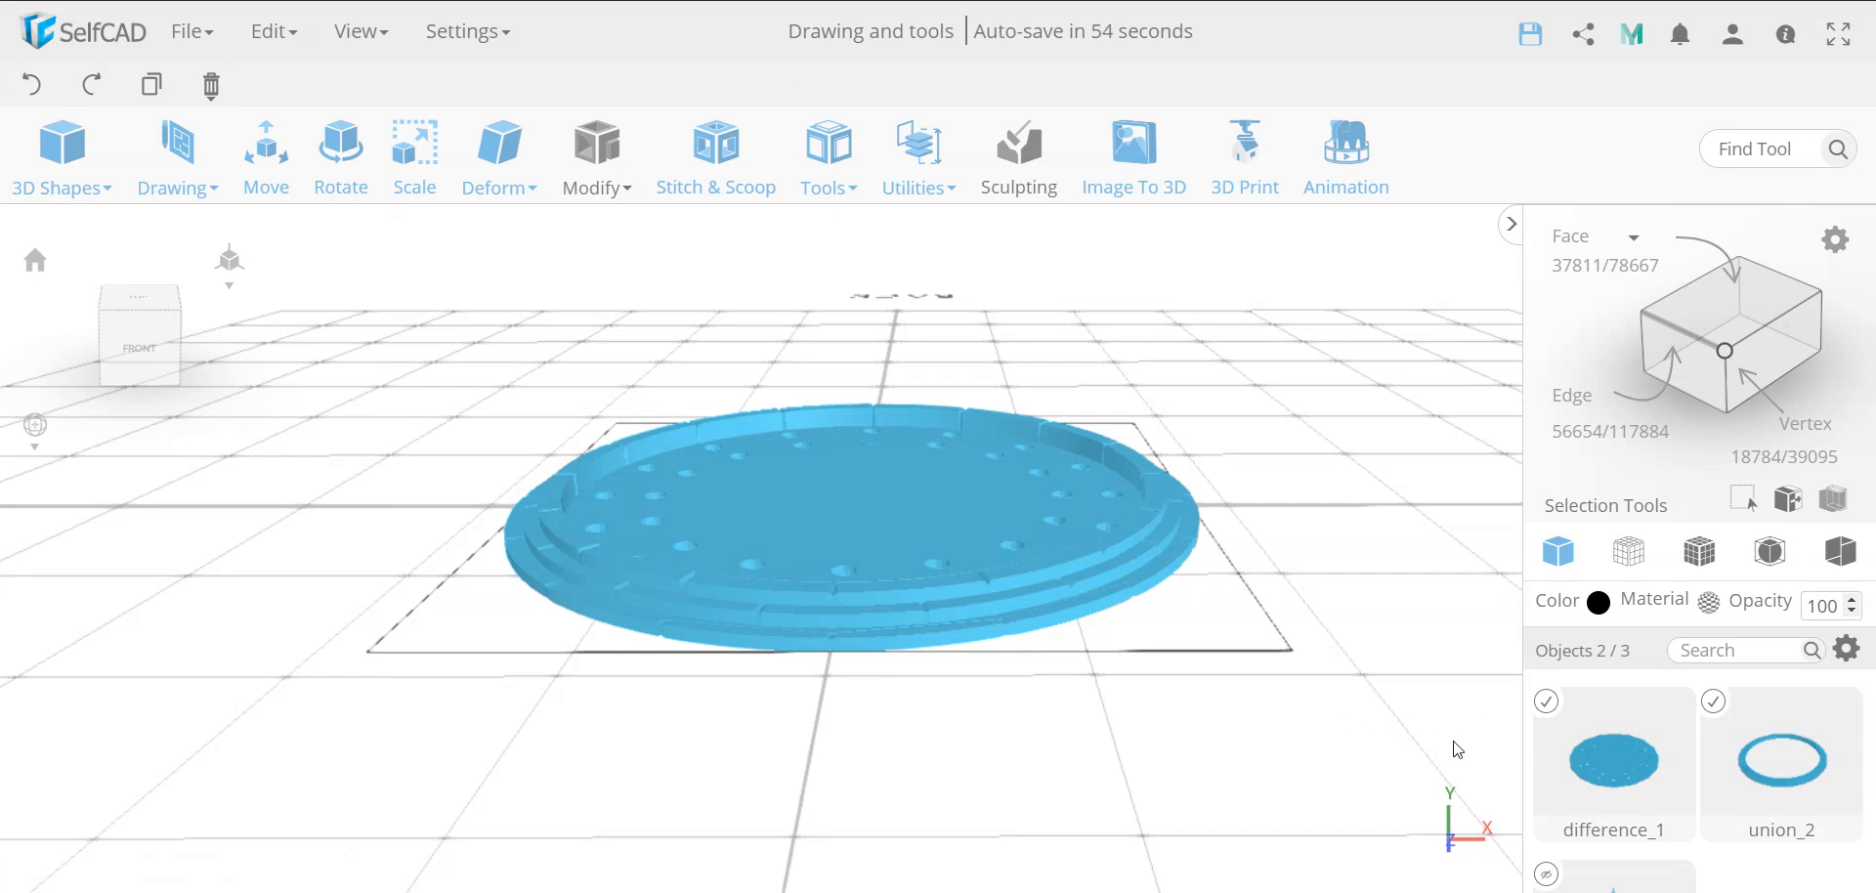
# Move only the perforated disc to Y position 0.2 and undo that move
pyautogui.click(1714, 703)
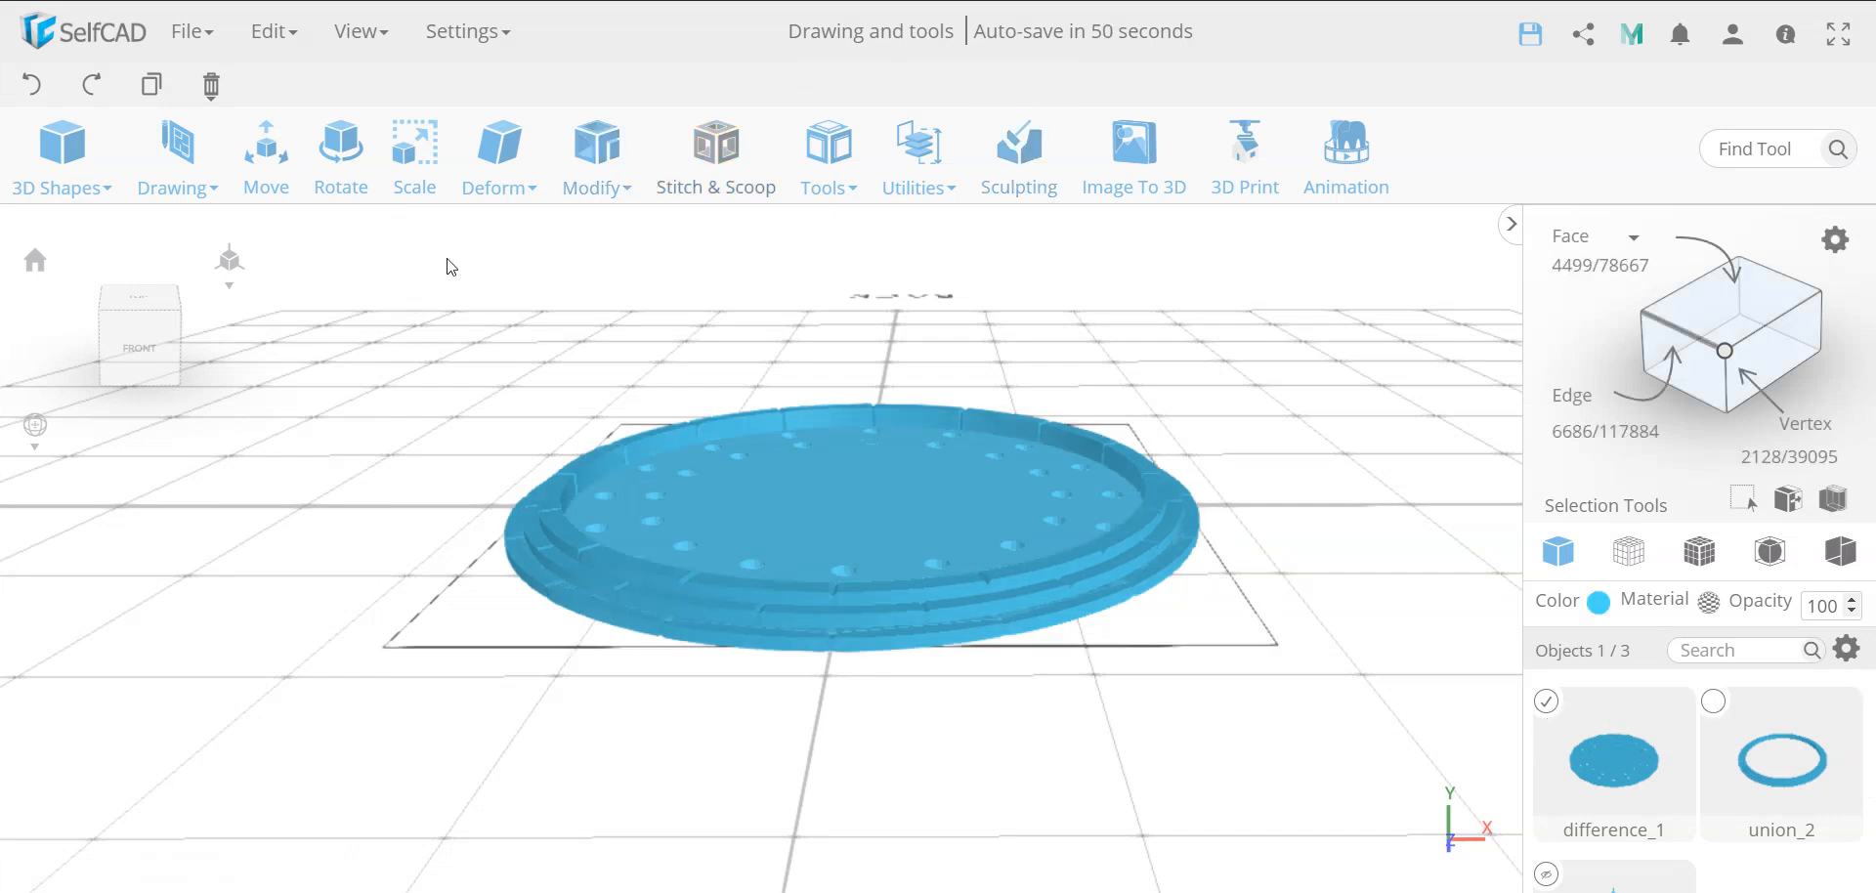
pyautogui.click(264, 190)
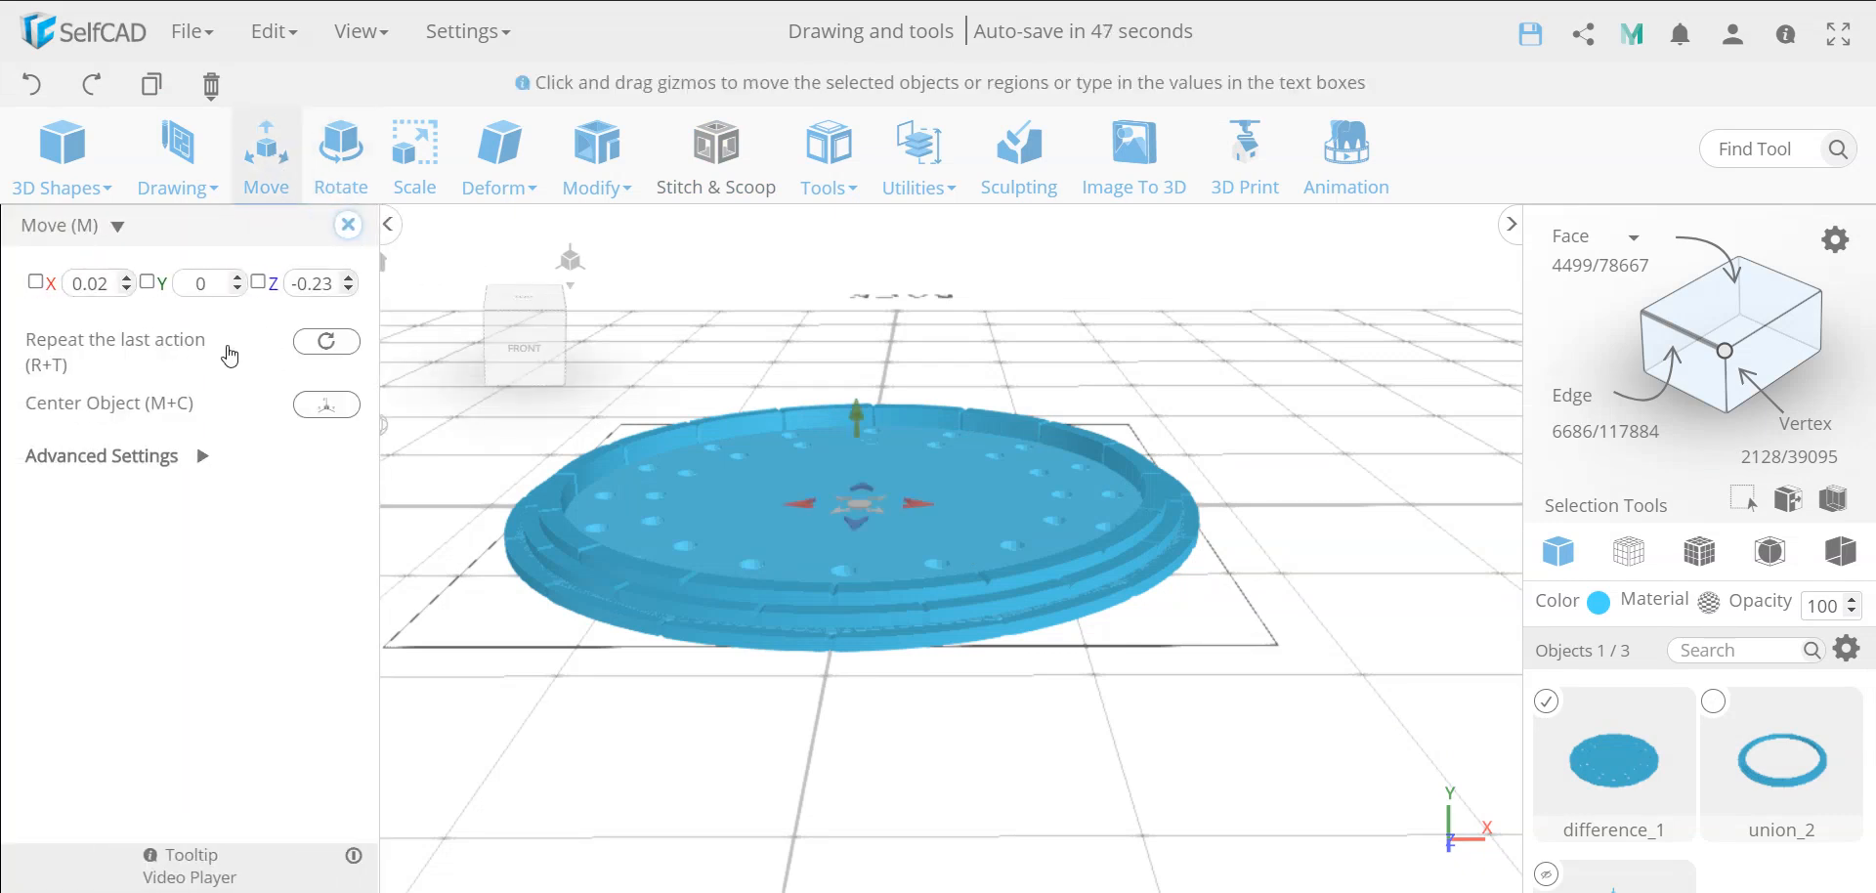
pyautogui.doubleClick(213, 285)
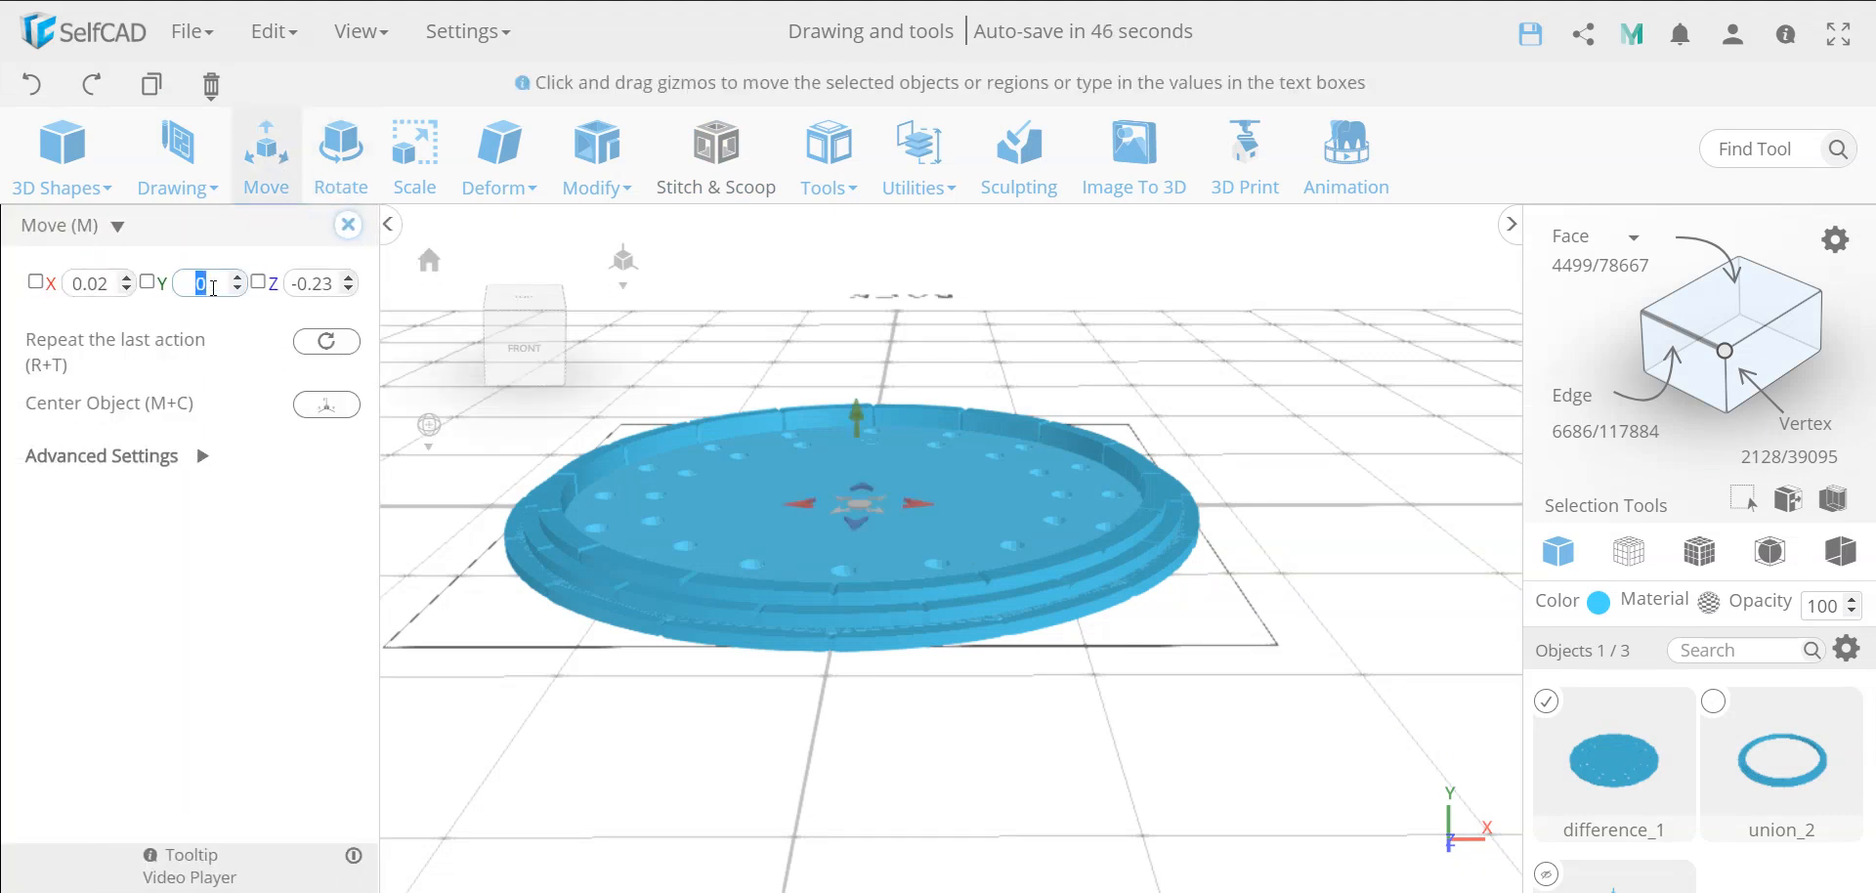
pyautogui.write('.2')
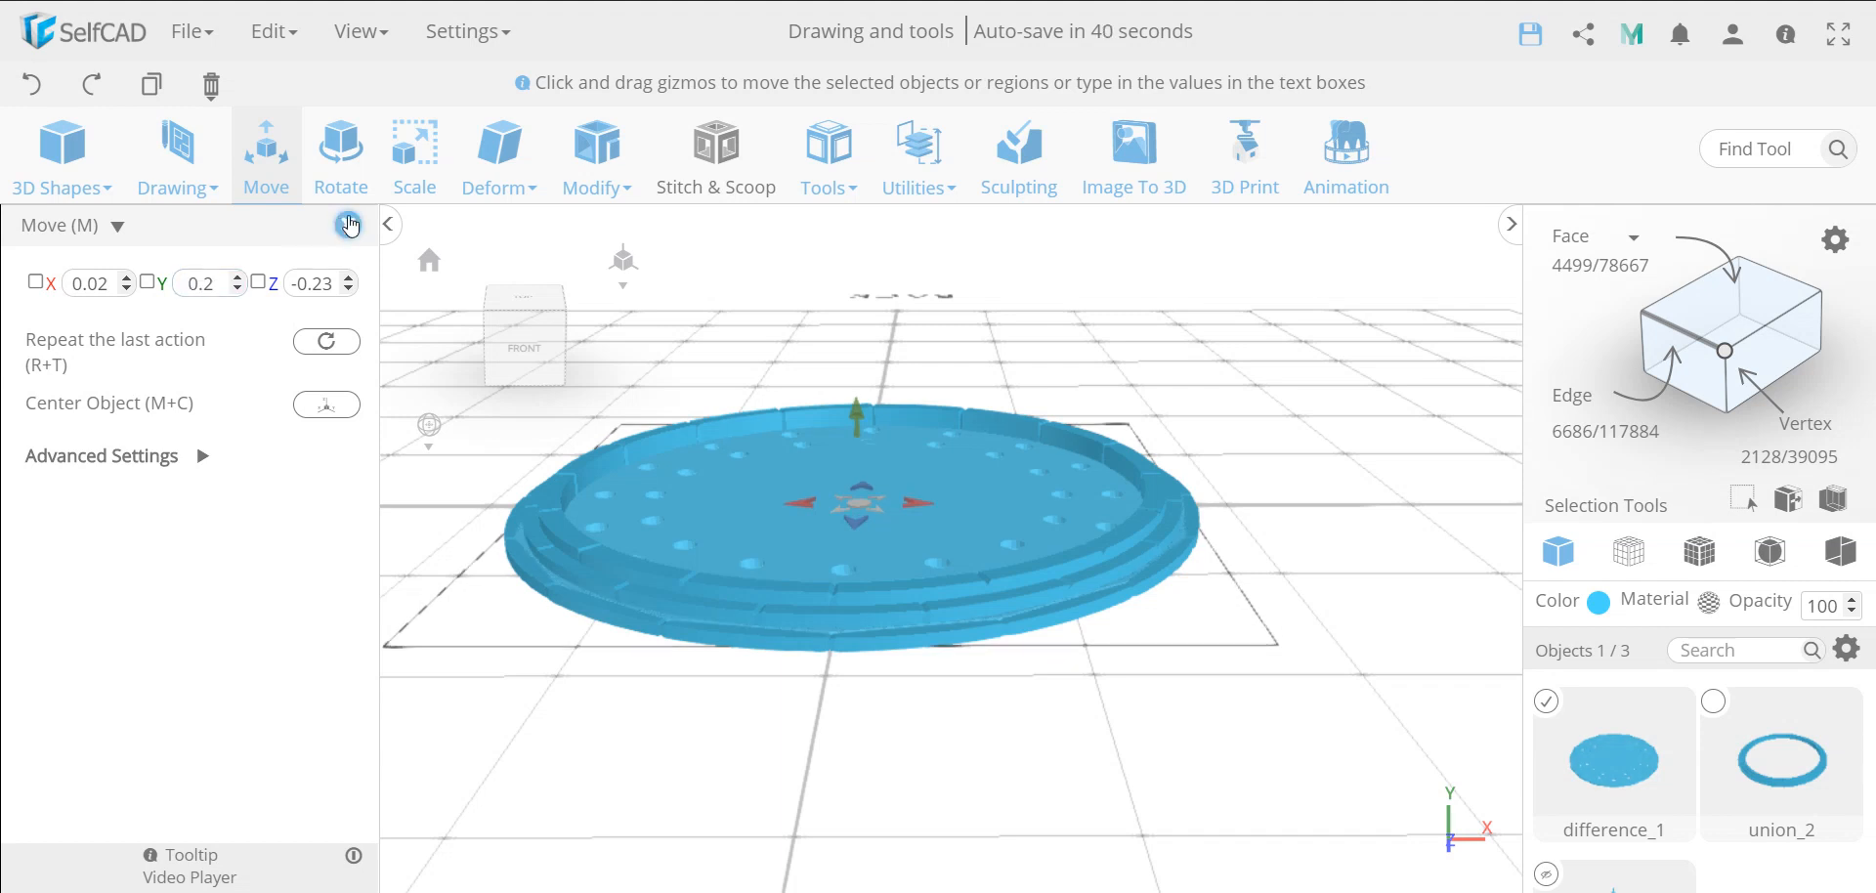
pyautogui.scroll(5, 712, 628)
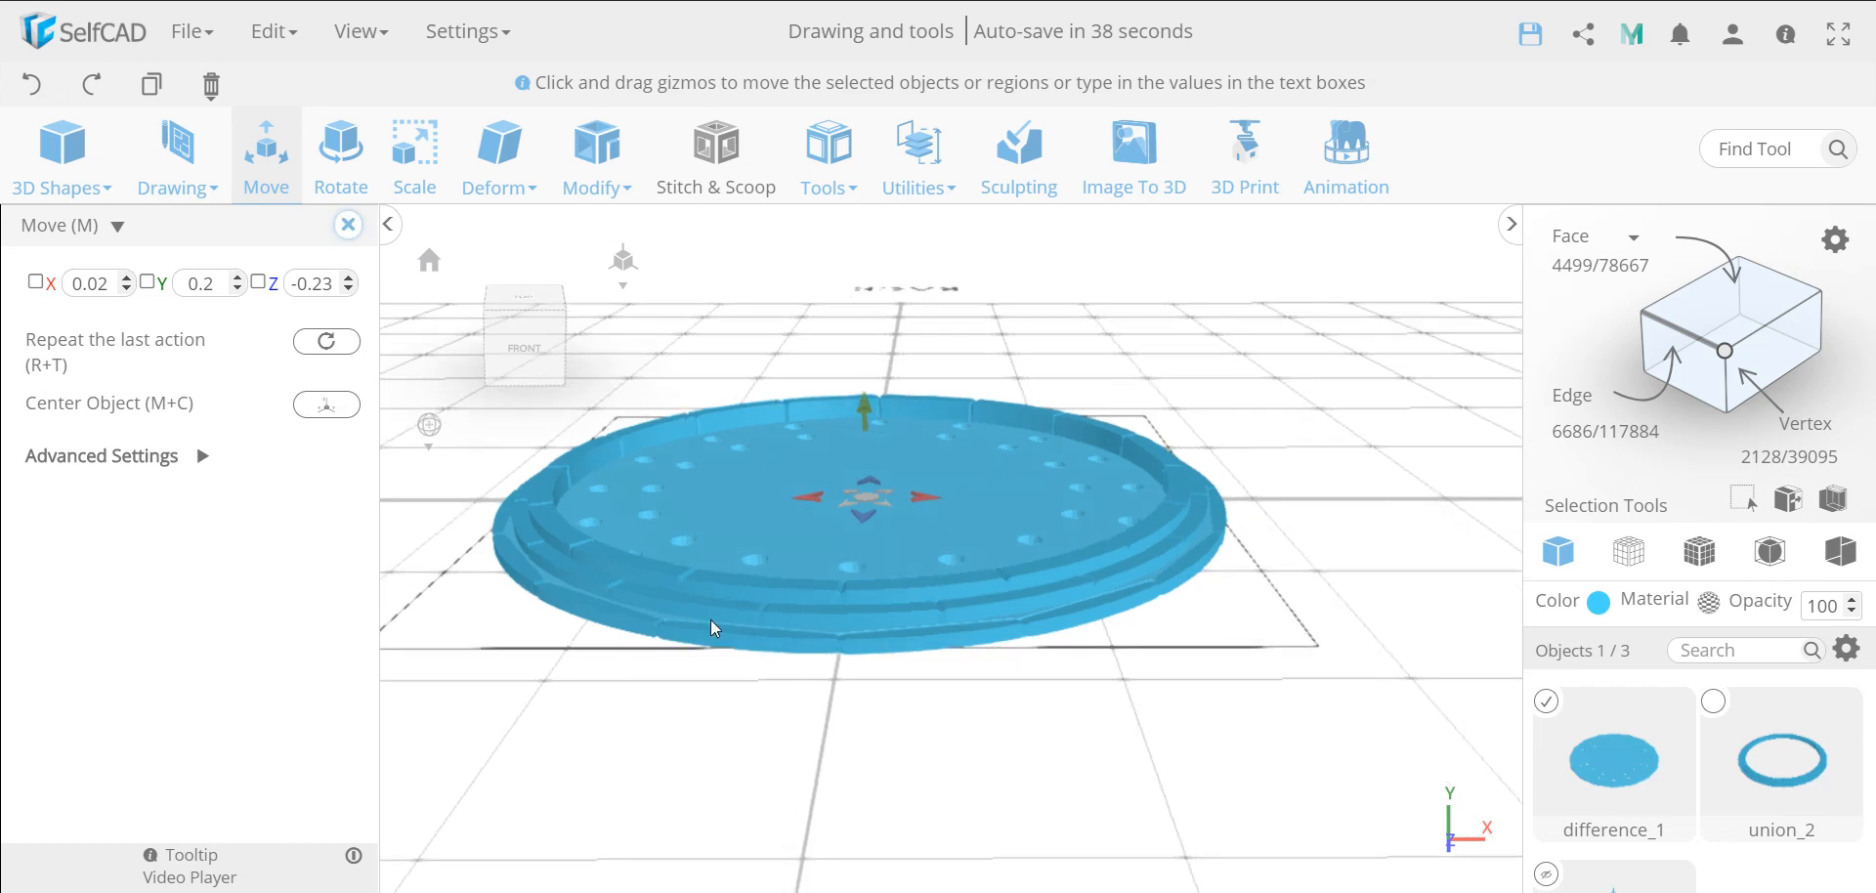
pyautogui.scroll(-5, 712, 628)
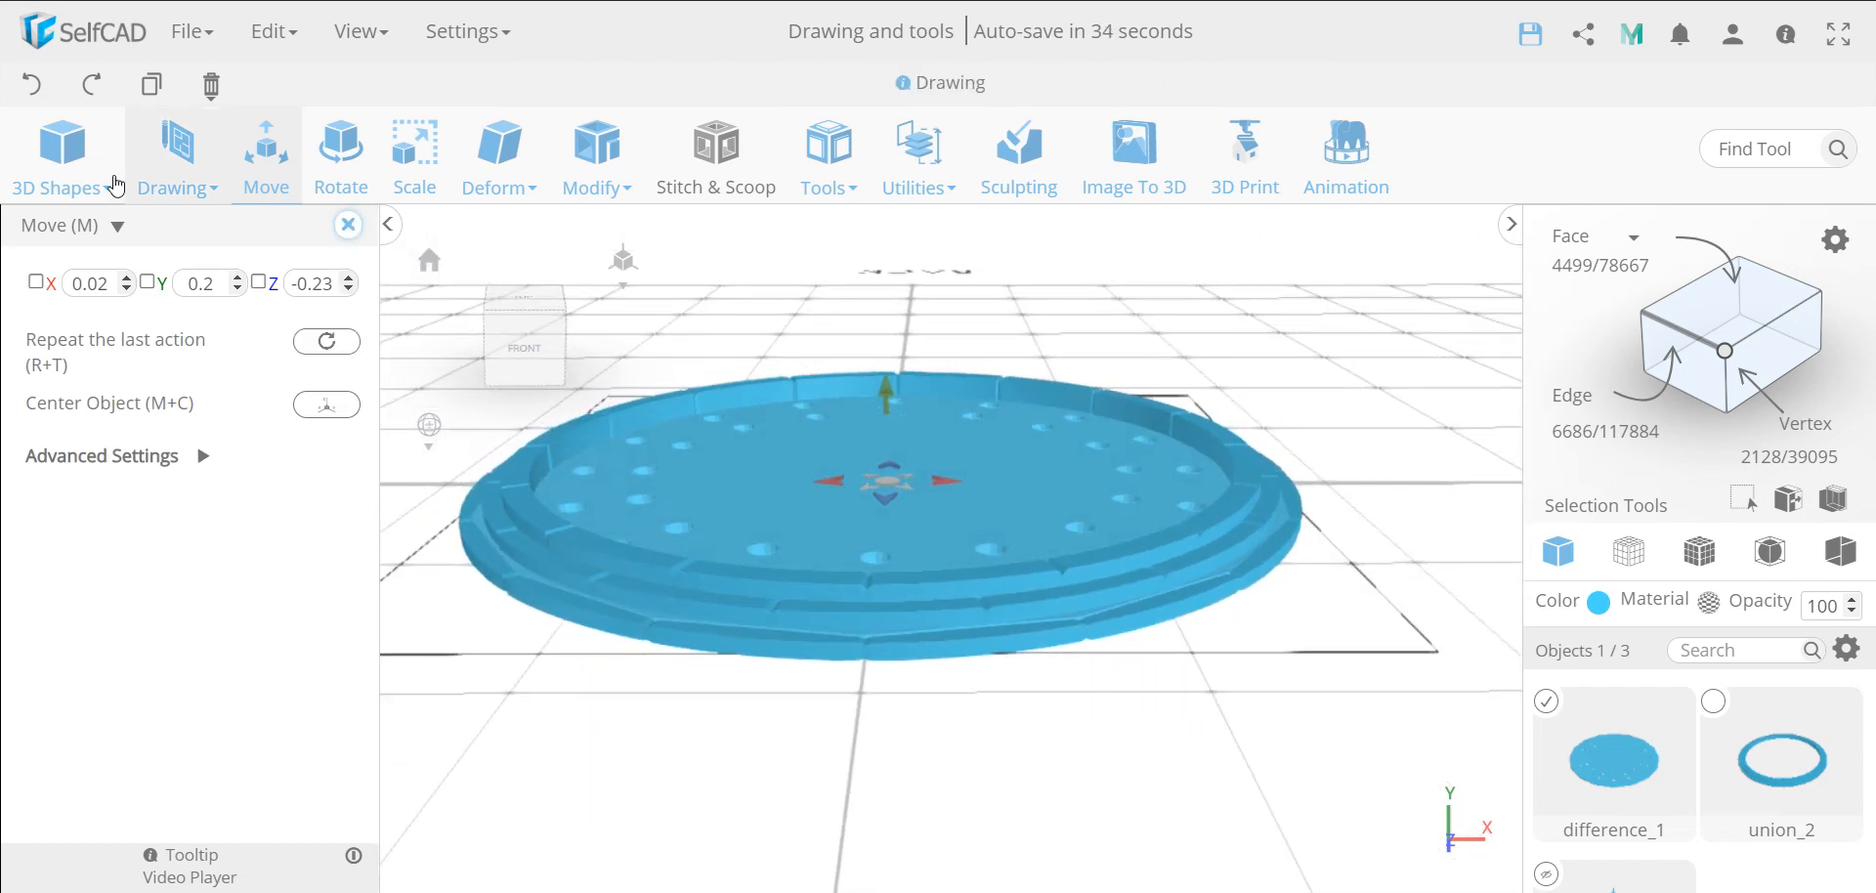
pyautogui.click(28, 97)
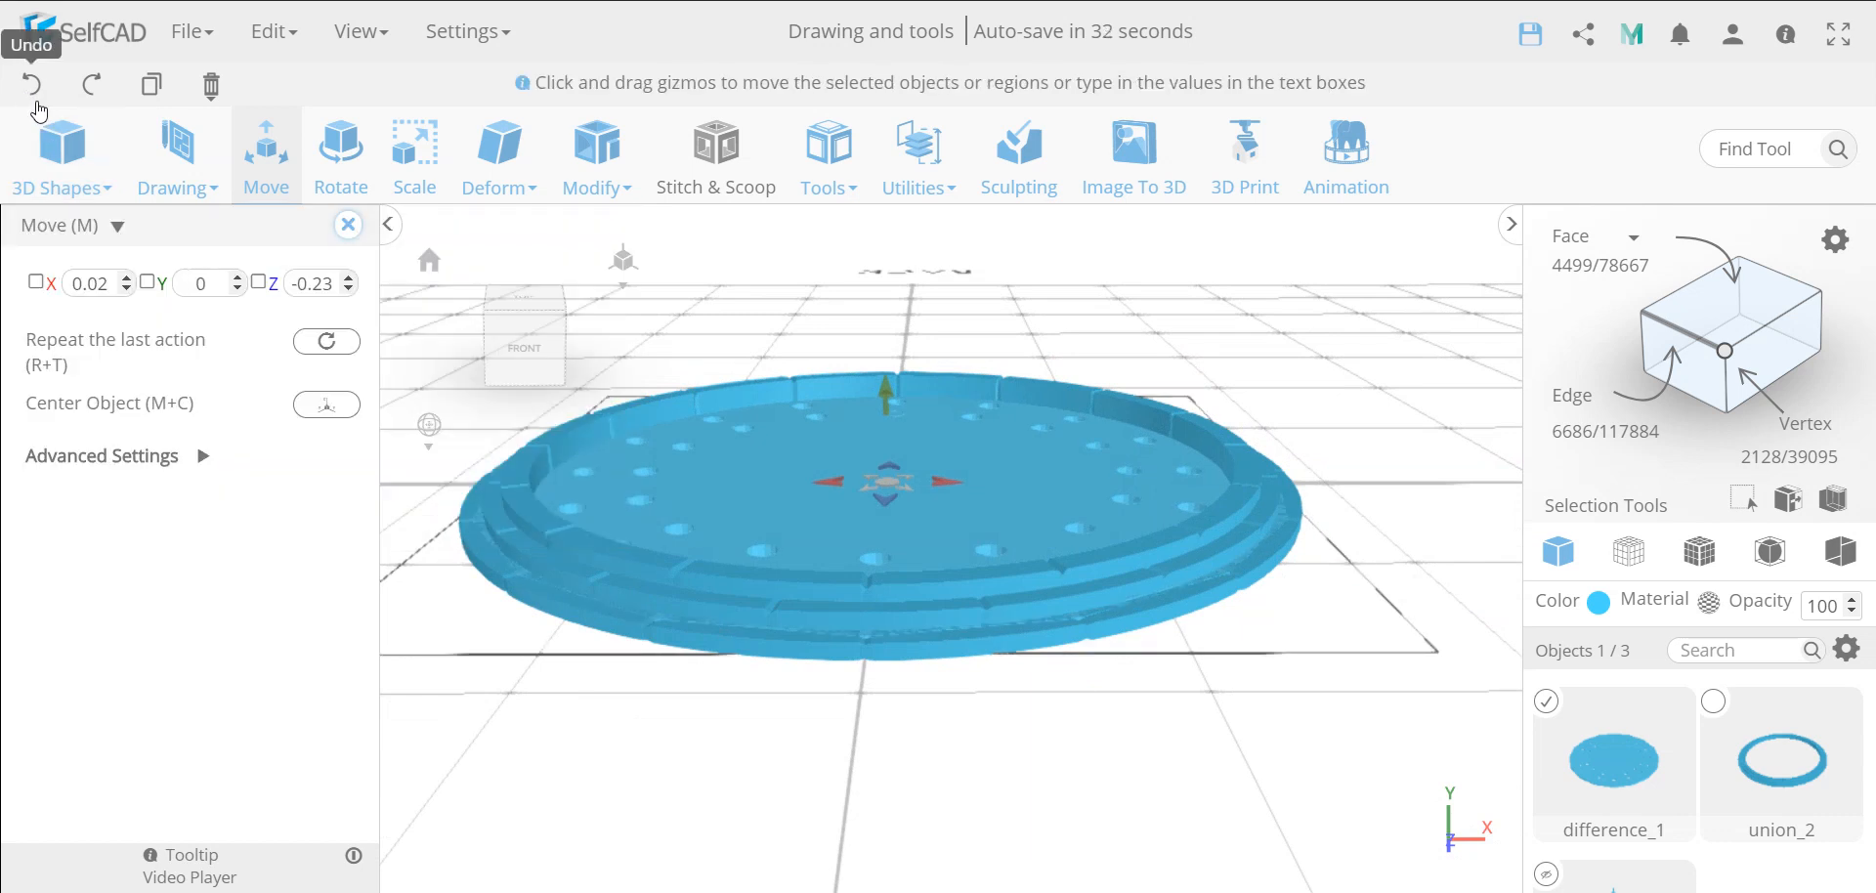
pyautogui.click(347, 227)
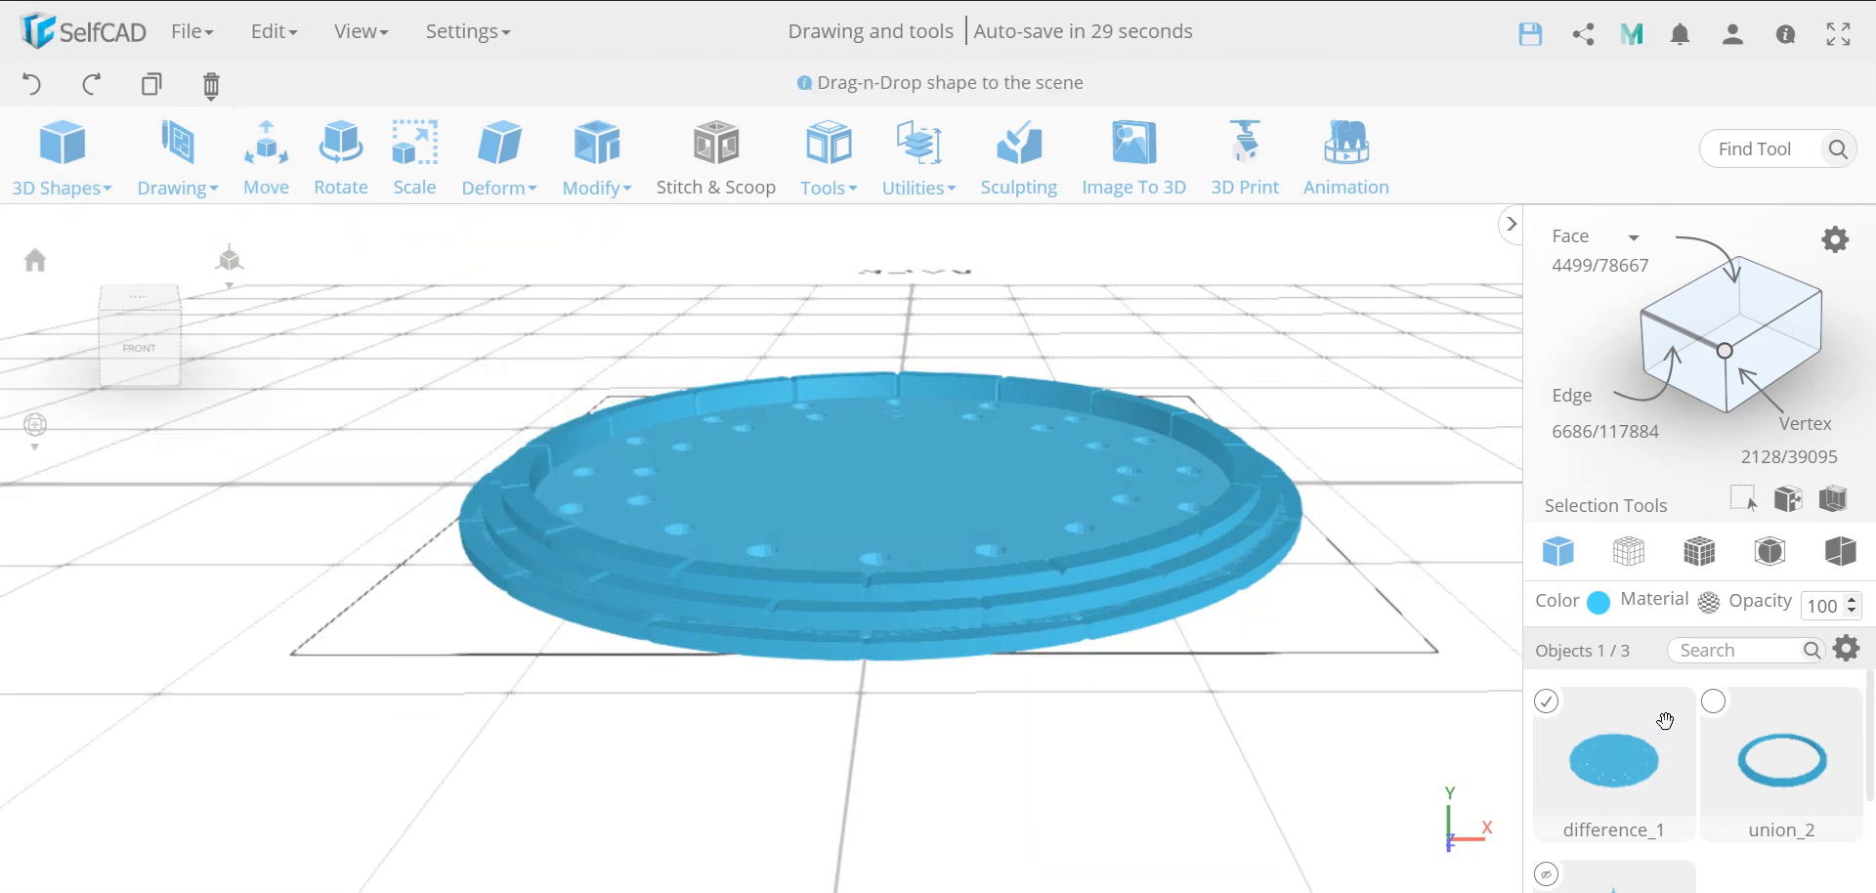
# Deselect the disc, select the stepped stone ring and move it to Y position 0.2
pyautogui.click(1547, 704)
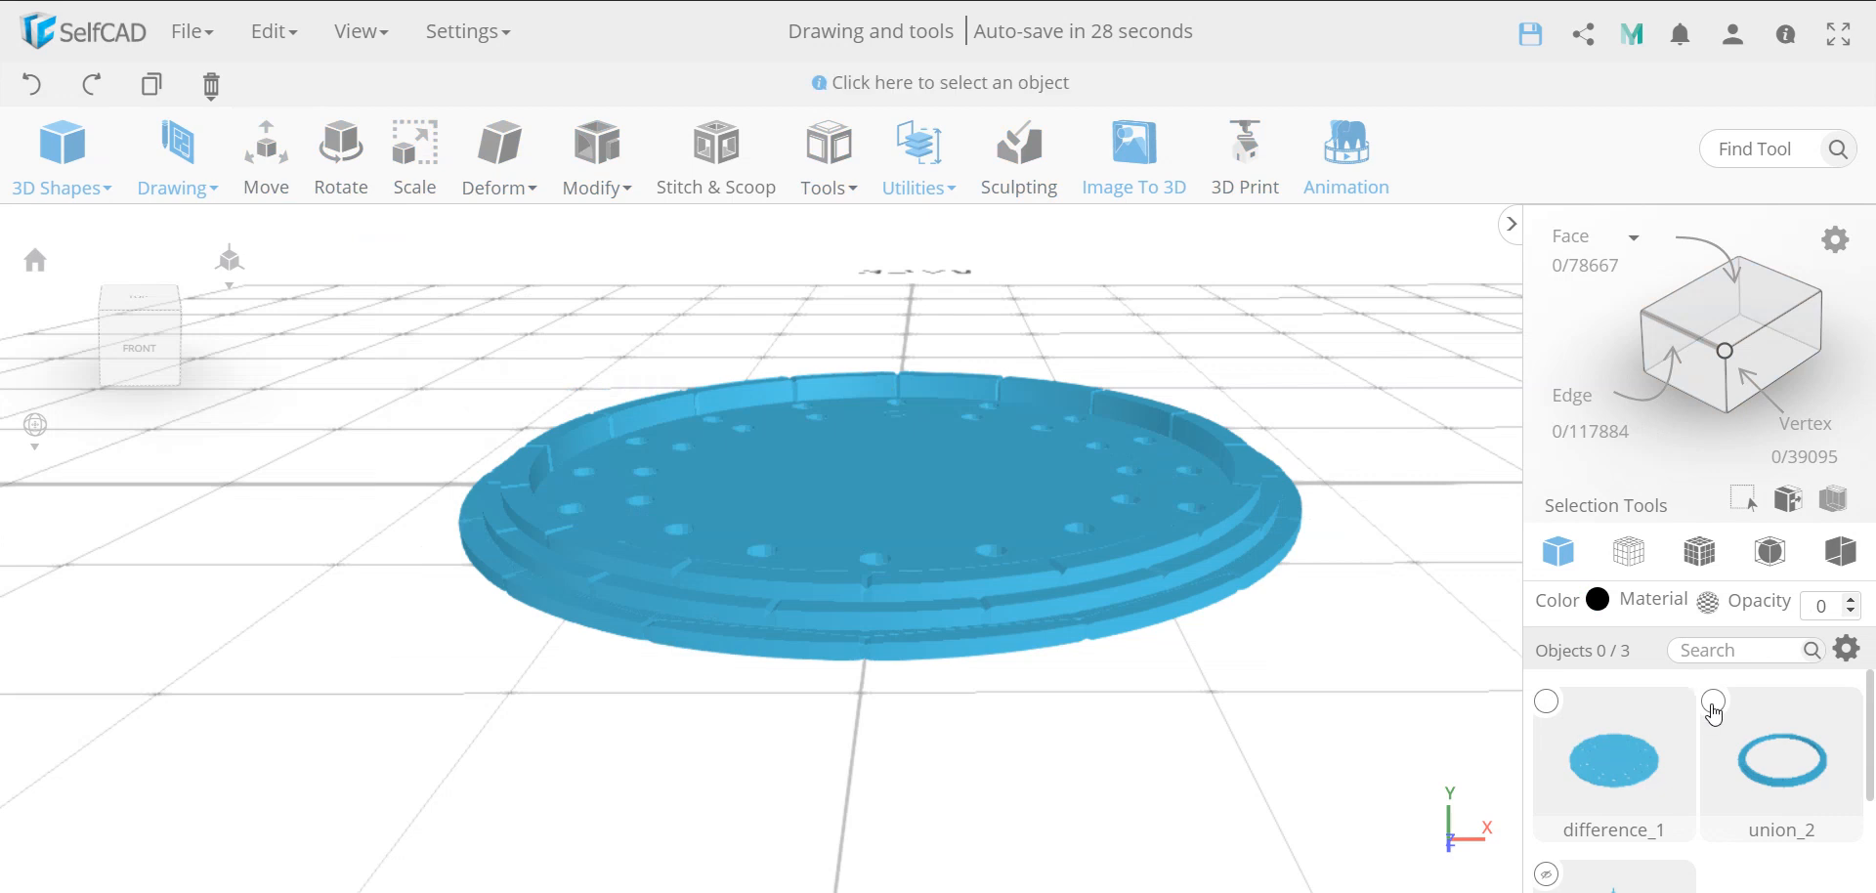
pyautogui.click(1713, 705)
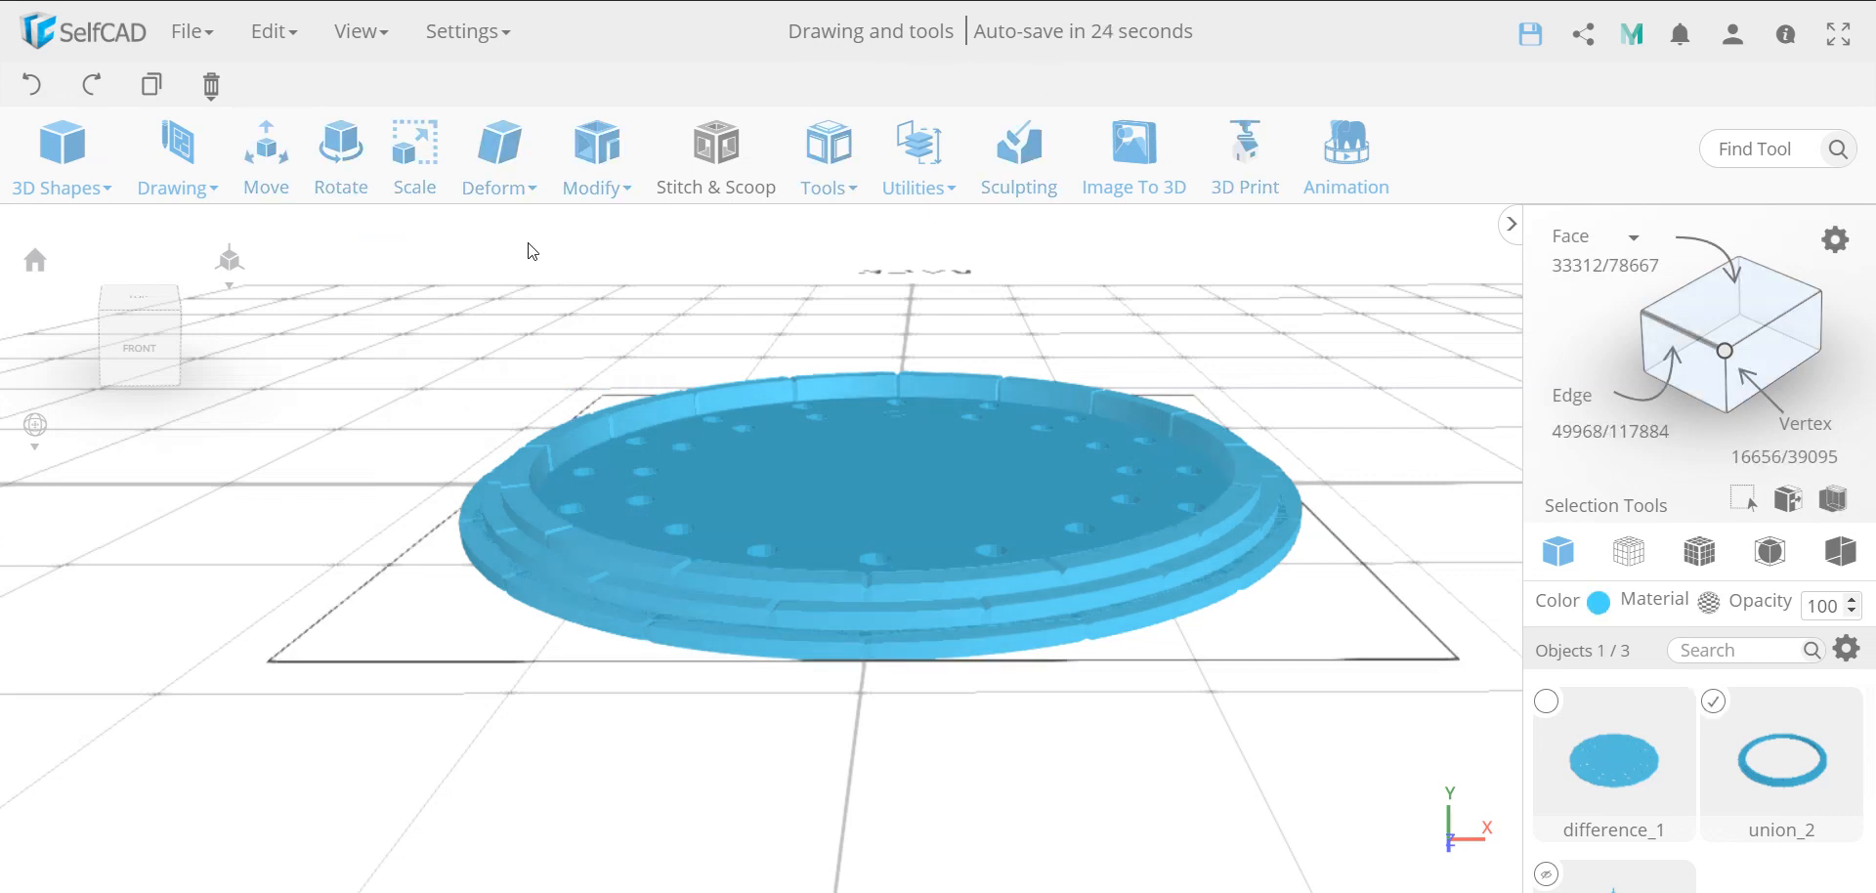
pyautogui.click(263, 184)
pyautogui.doubleClick(201, 283)
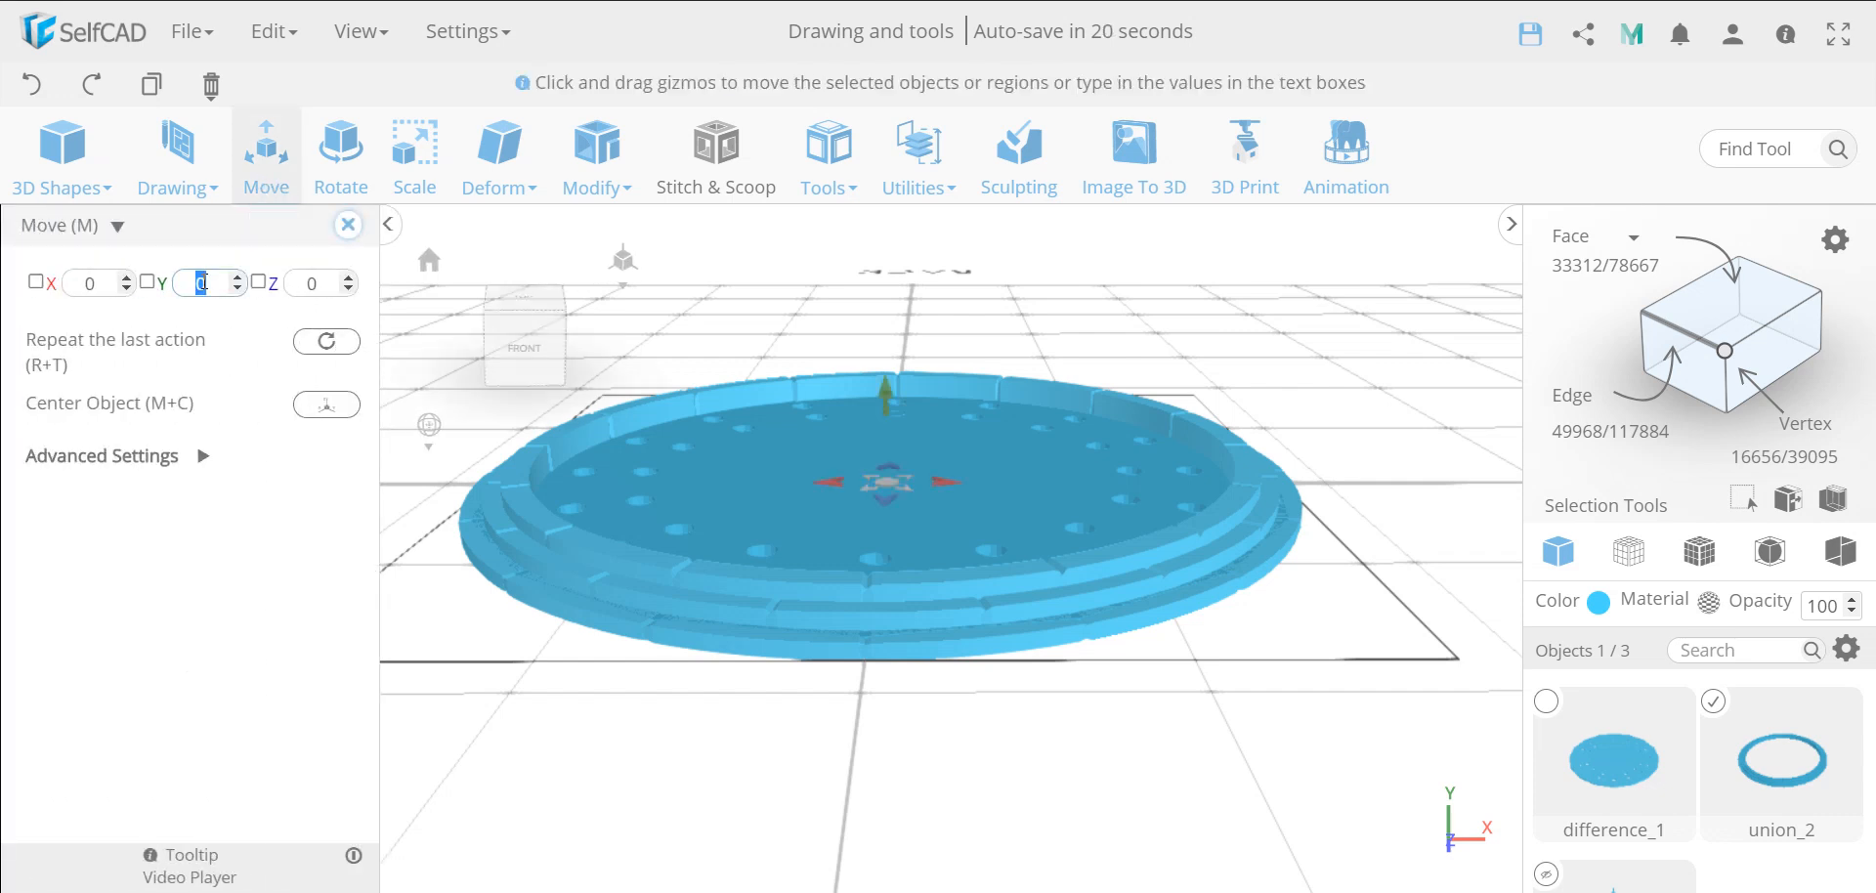
pyautogui.write('0.2')
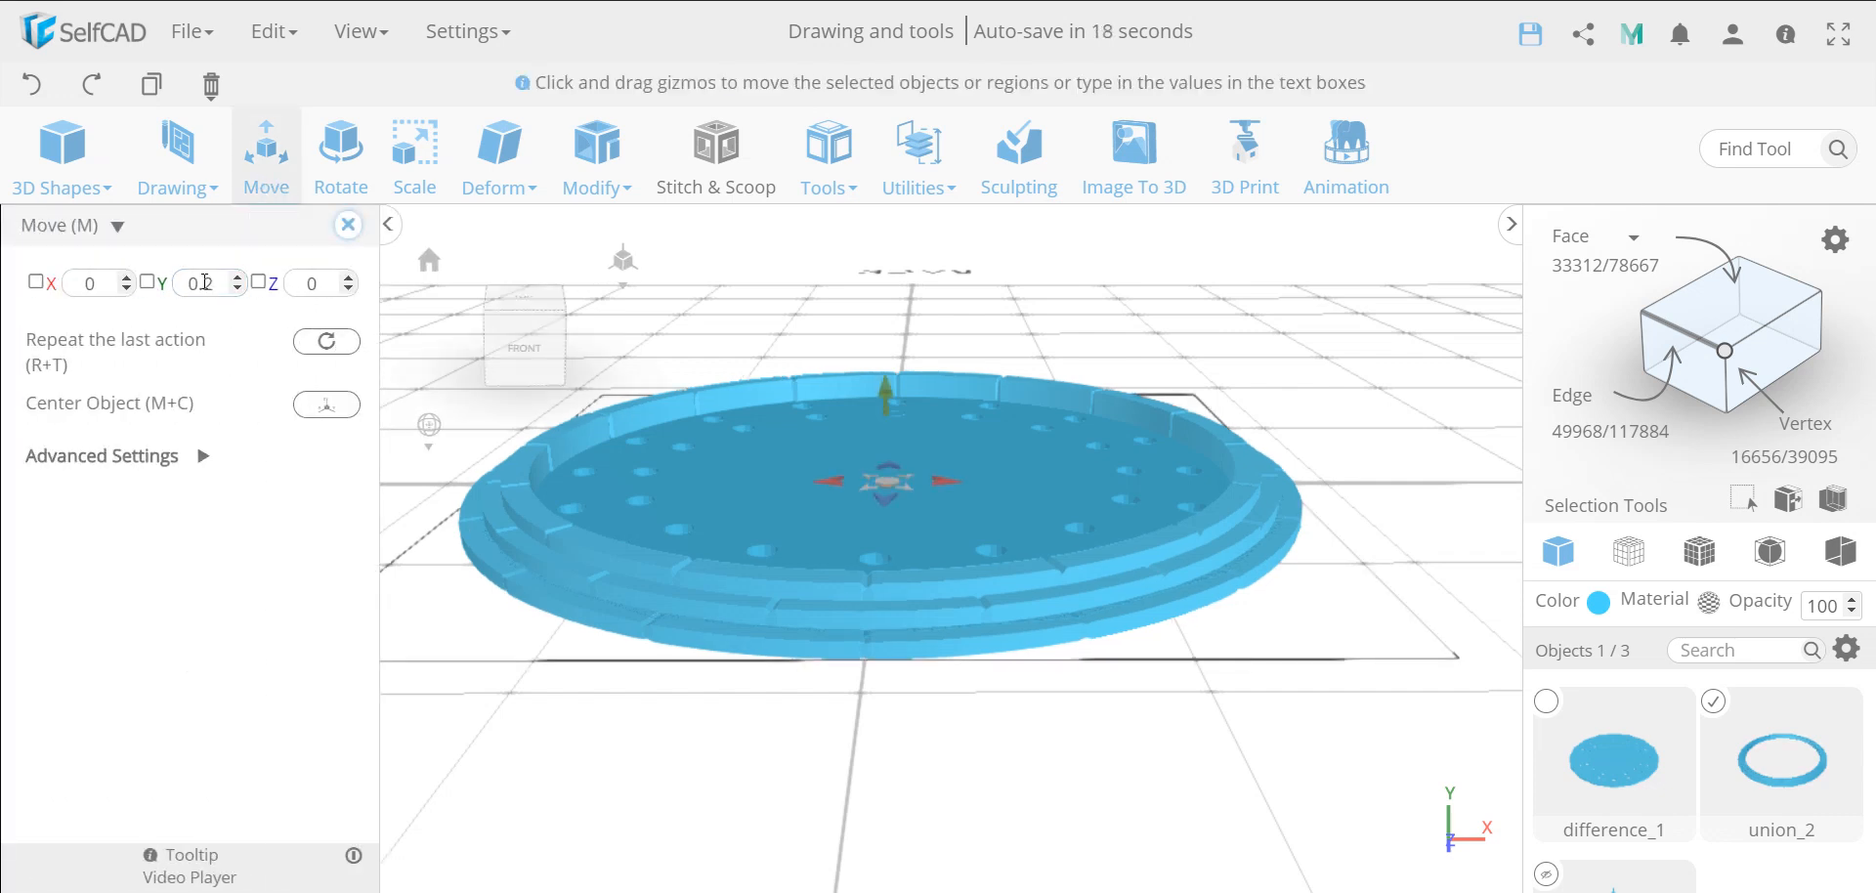
pyautogui.click(348, 225)
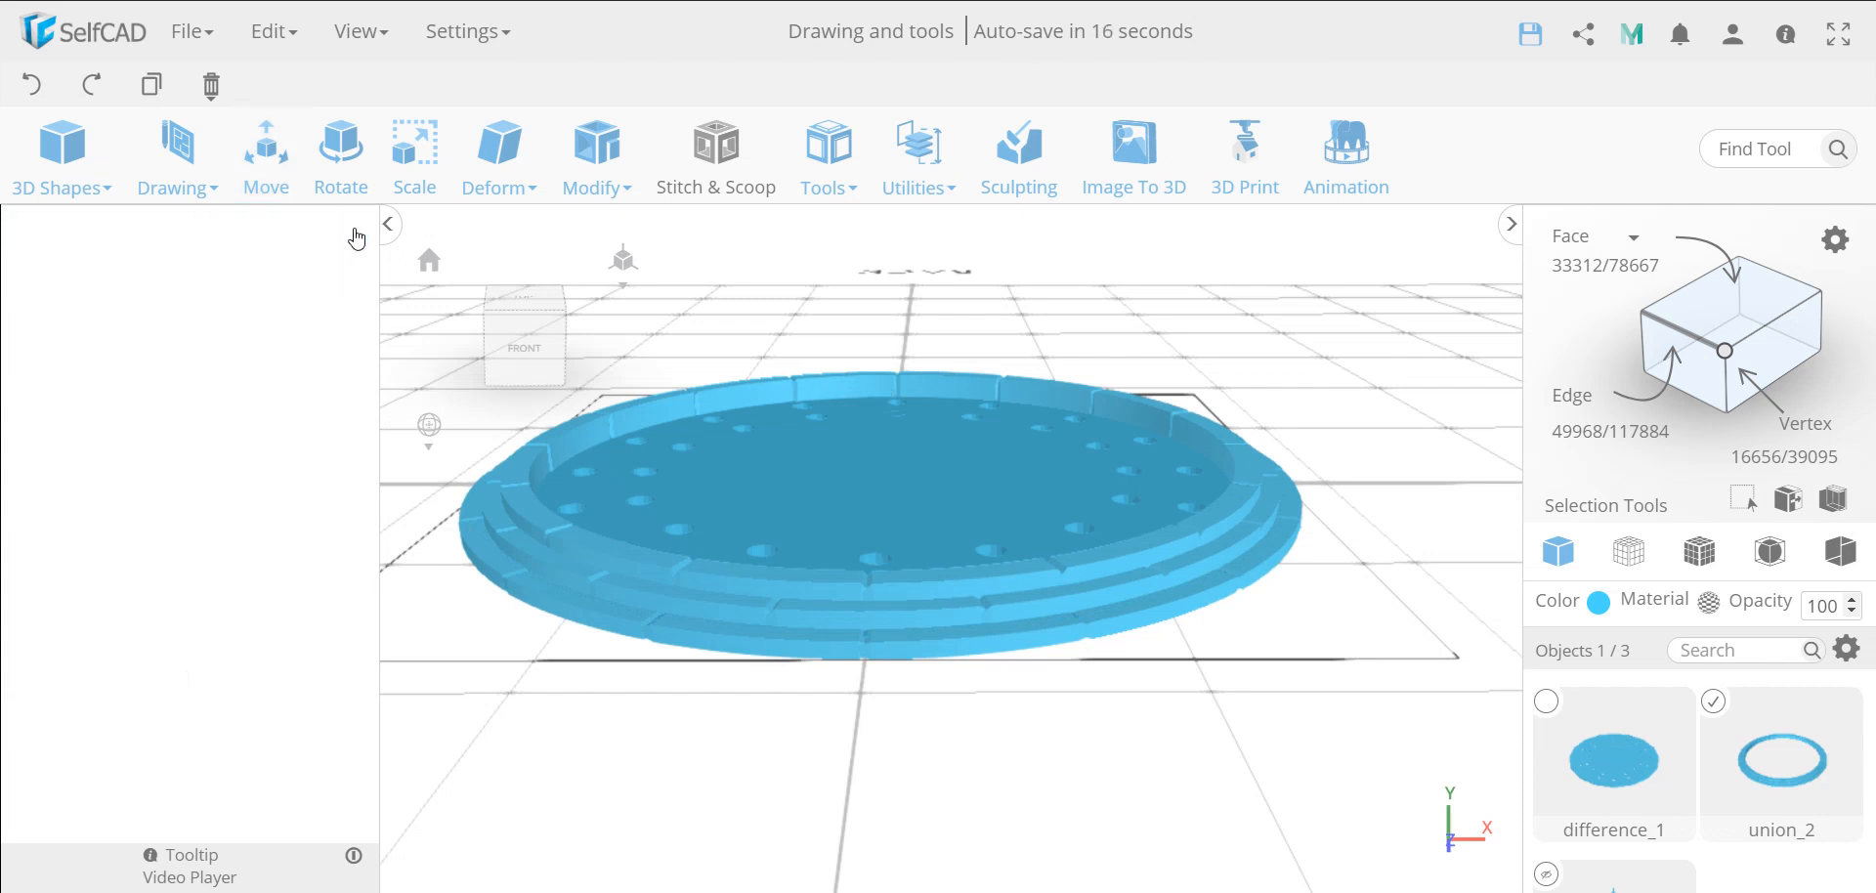
# Add the perforated disc to the selection, merge it with the stepped ring using a Stitch & Scoop Union, and inspect the base from above
pyautogui.keyDown('shift'); pyautogui.click(759, 520); pyautogui.keyUp('shift')
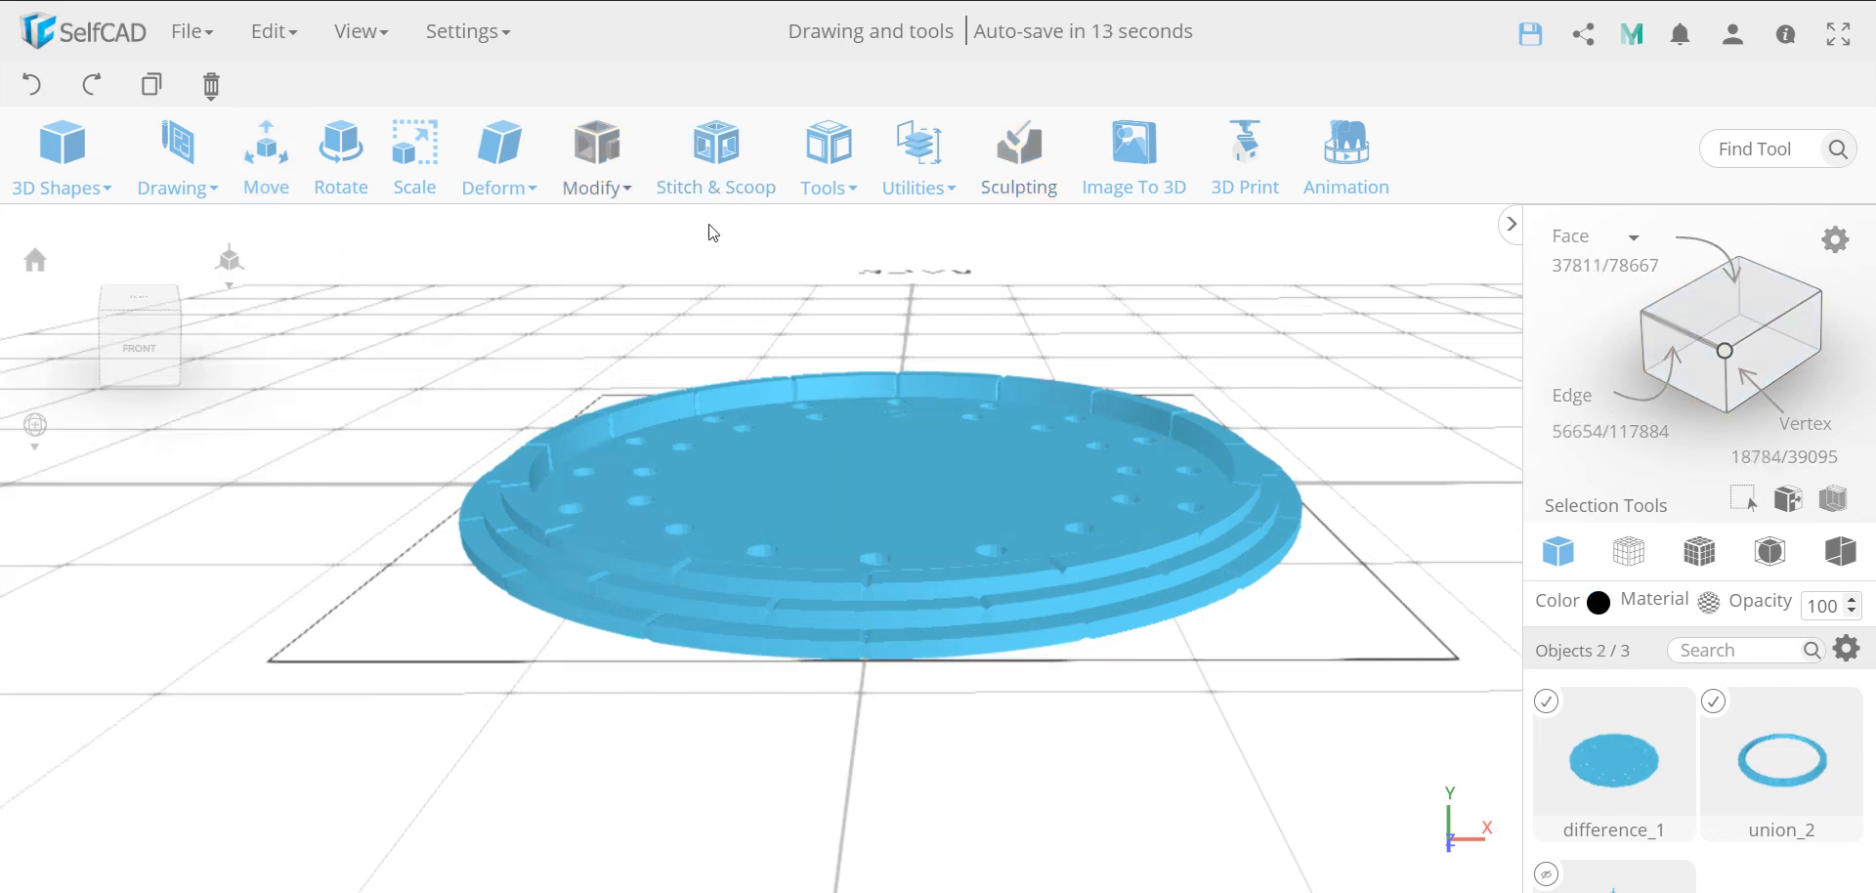
pyautogui.click(709, 191)
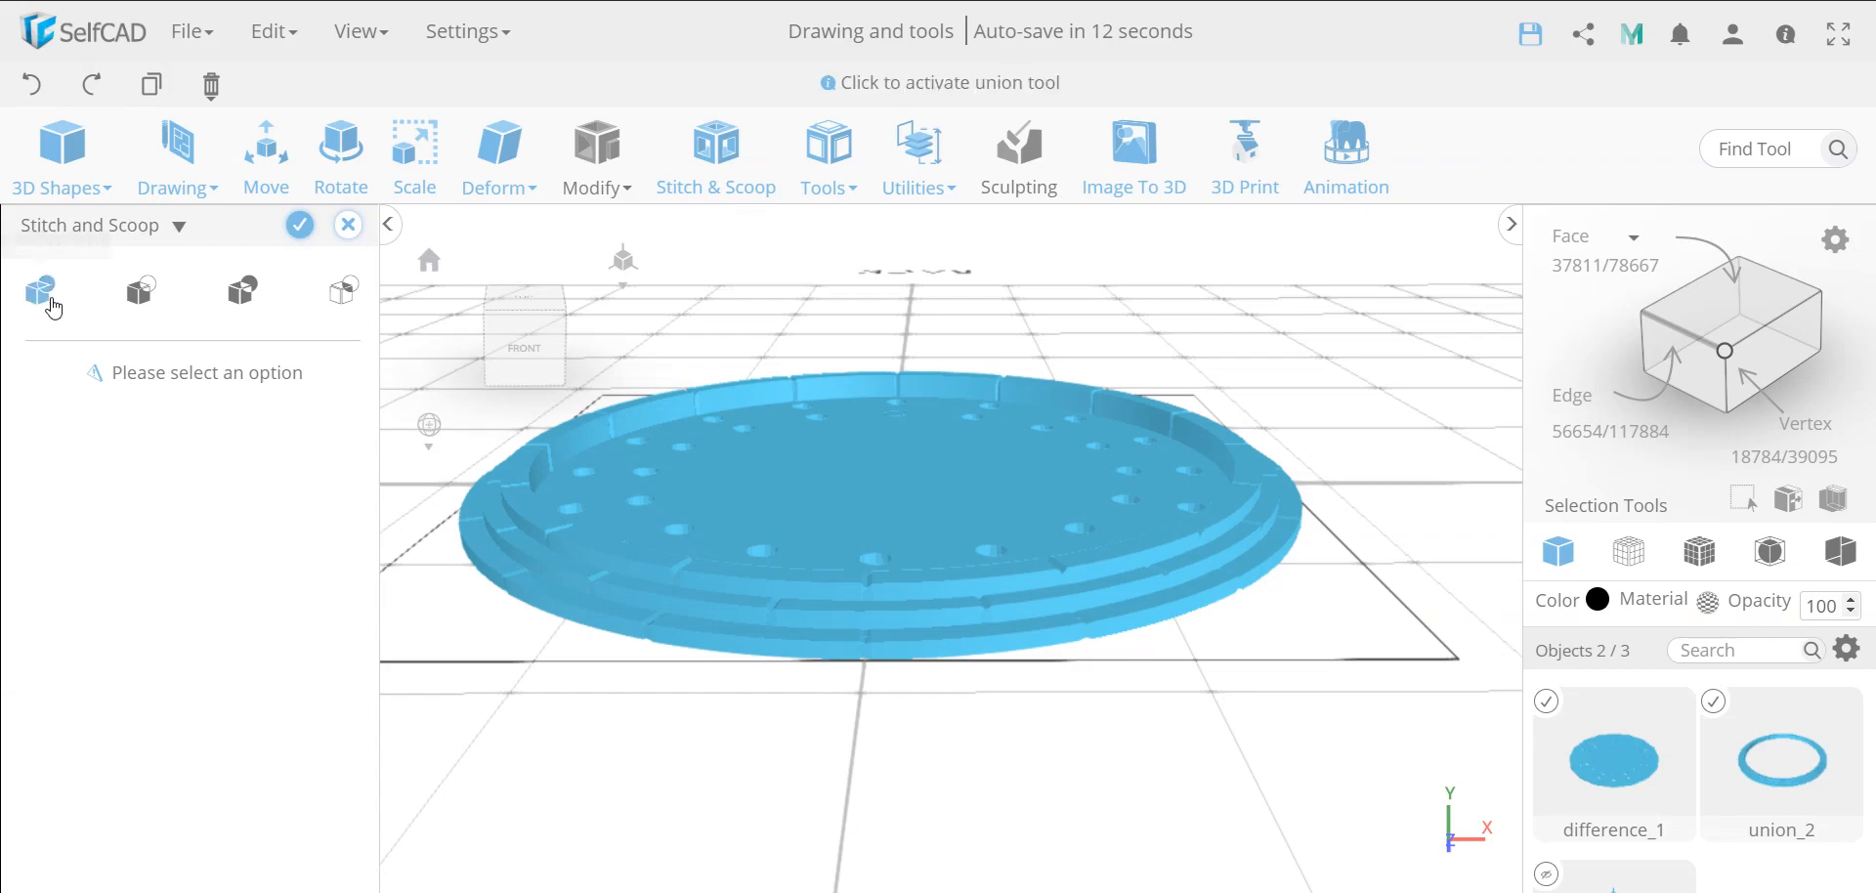
pyautogui.click(43, 293)
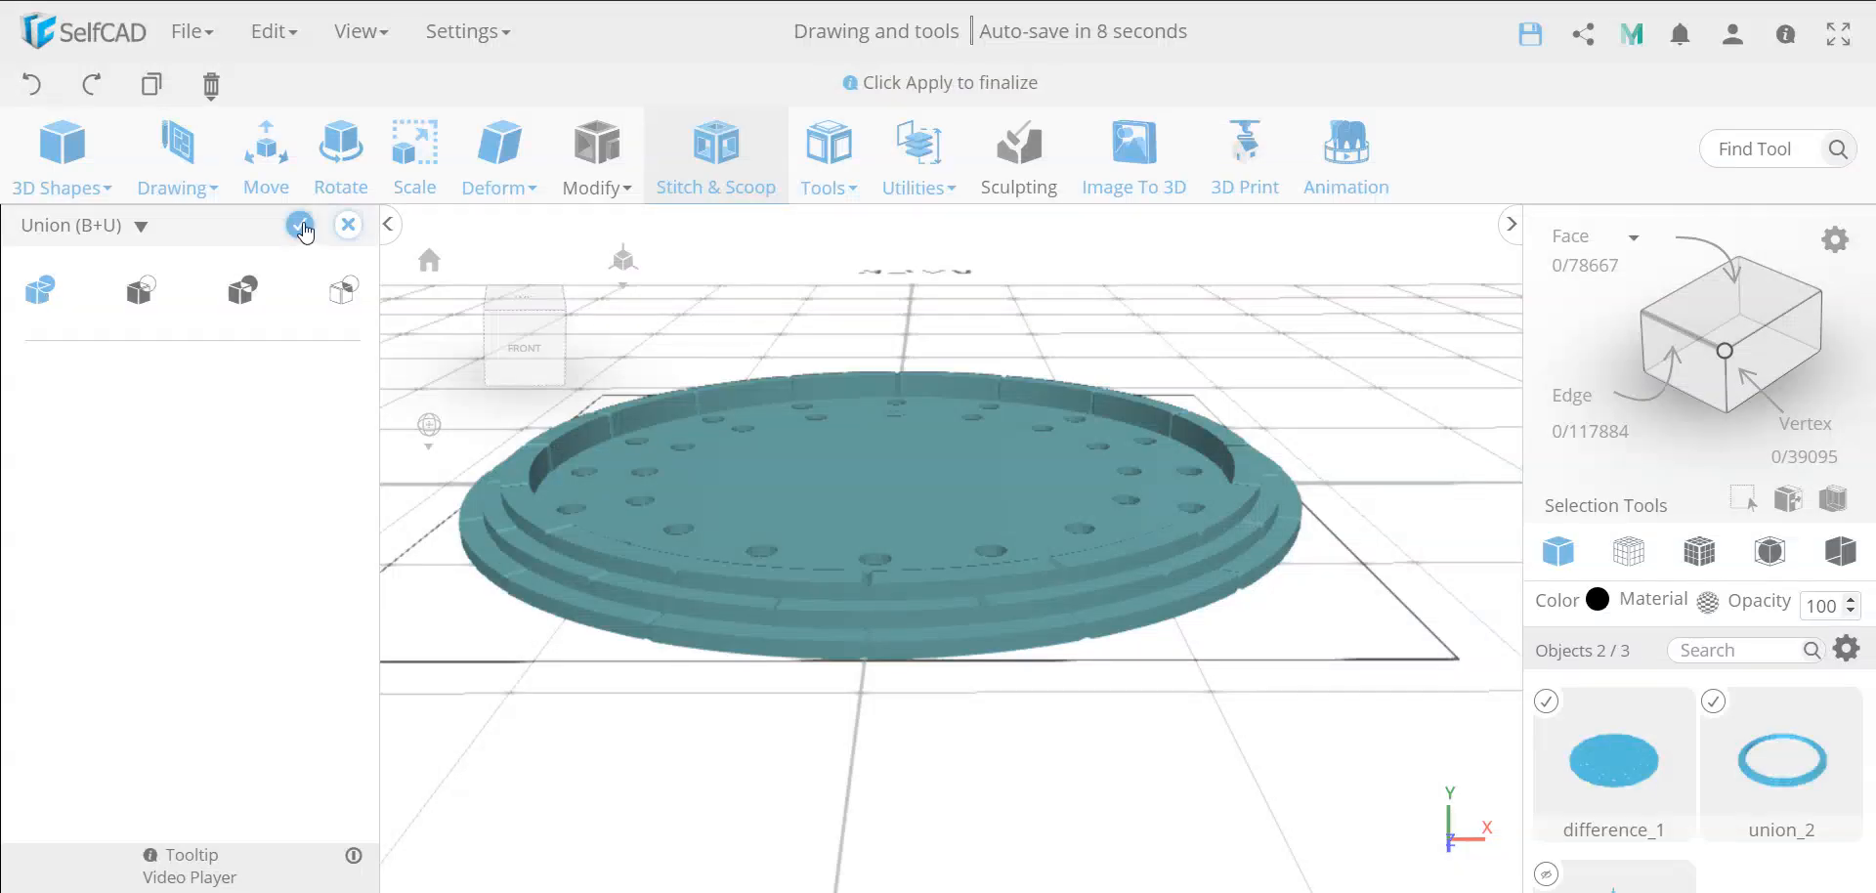
pyautogui.click(302, 227)
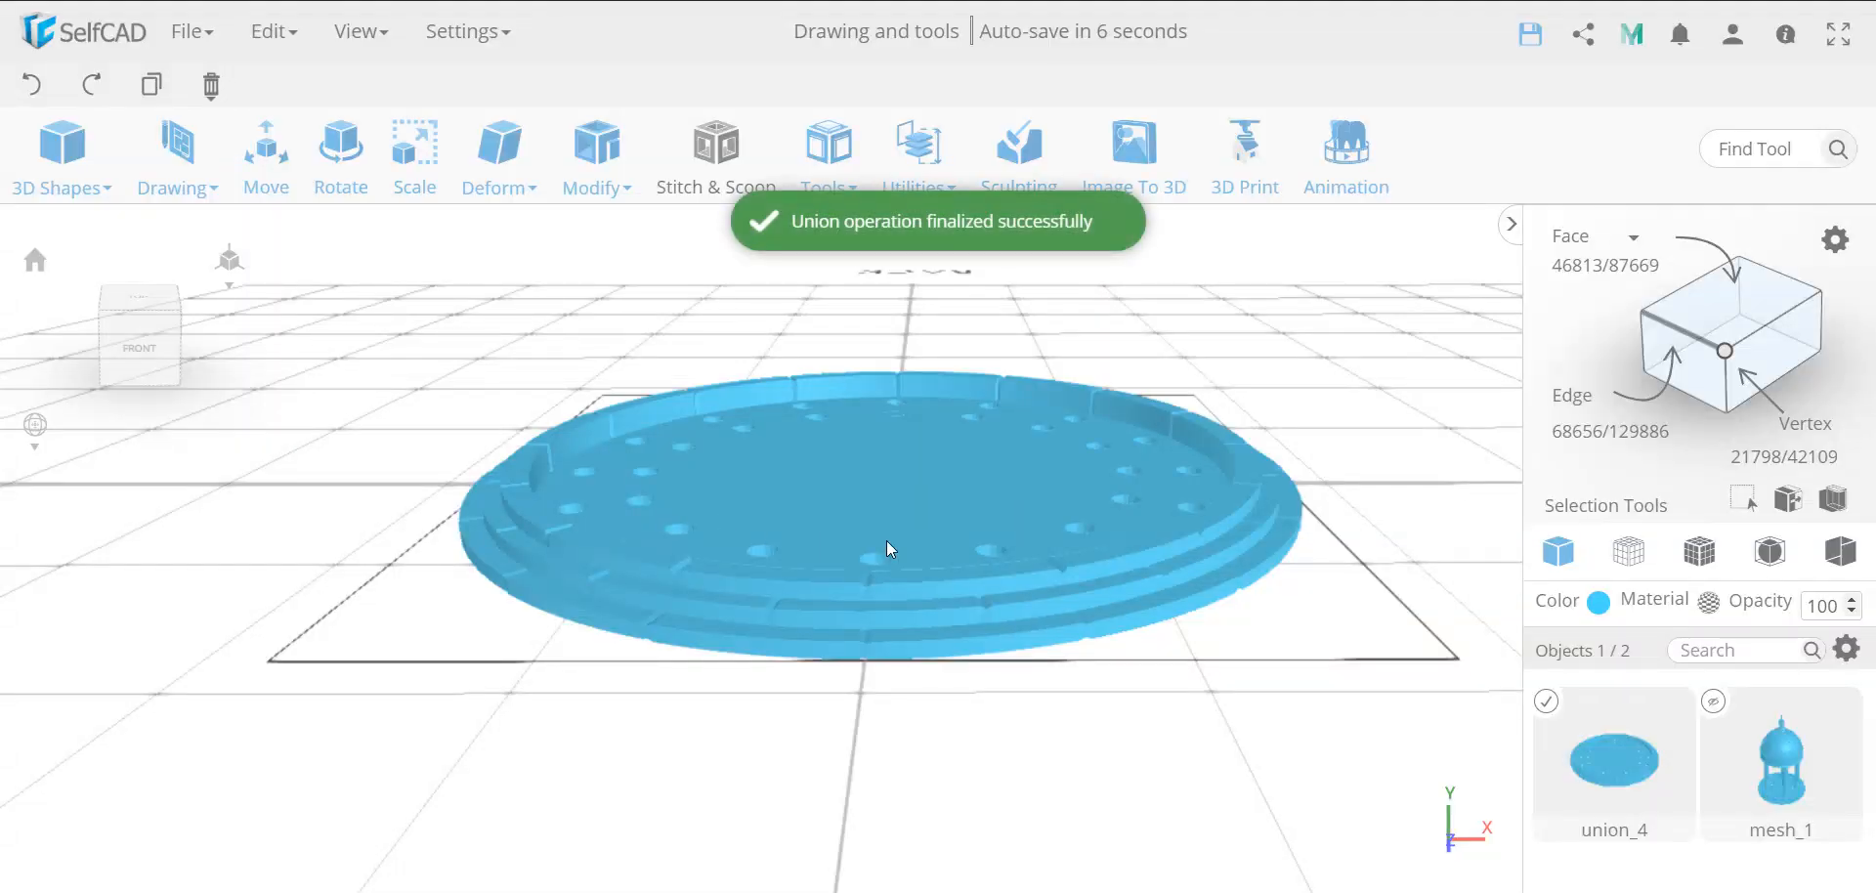
pyautogui.scroll(1, 887, 541)
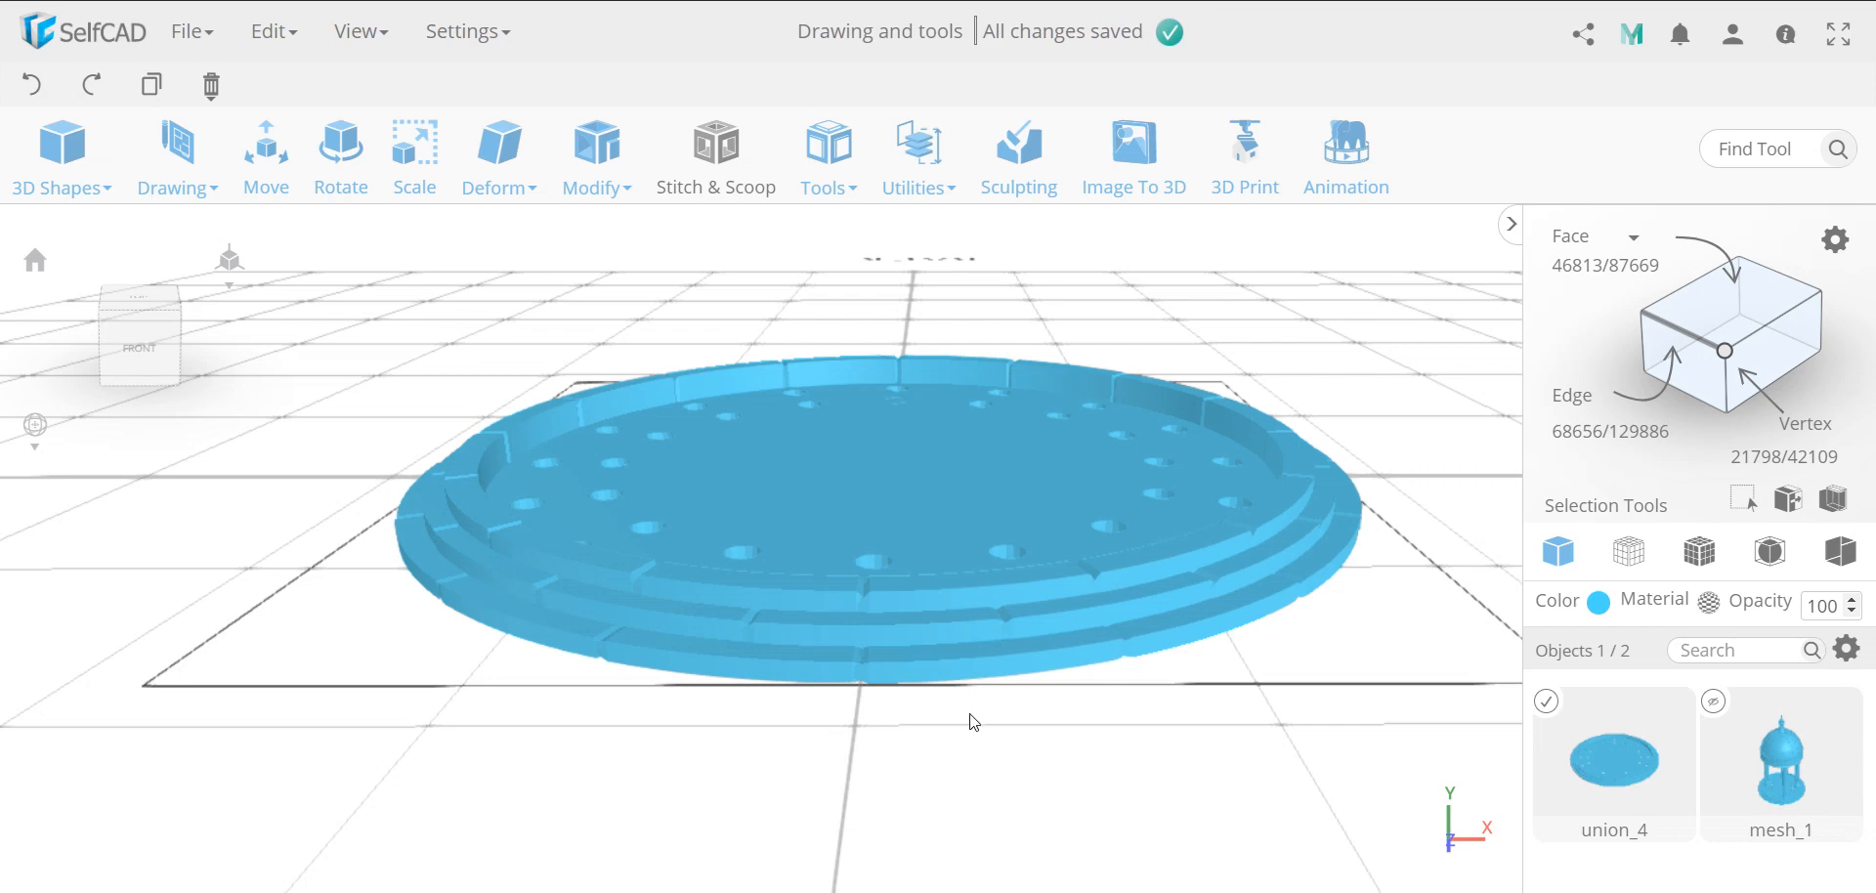
pyautogui.moveTo(973, 721); pyautogui.dragTo(1100, 750, button='right')
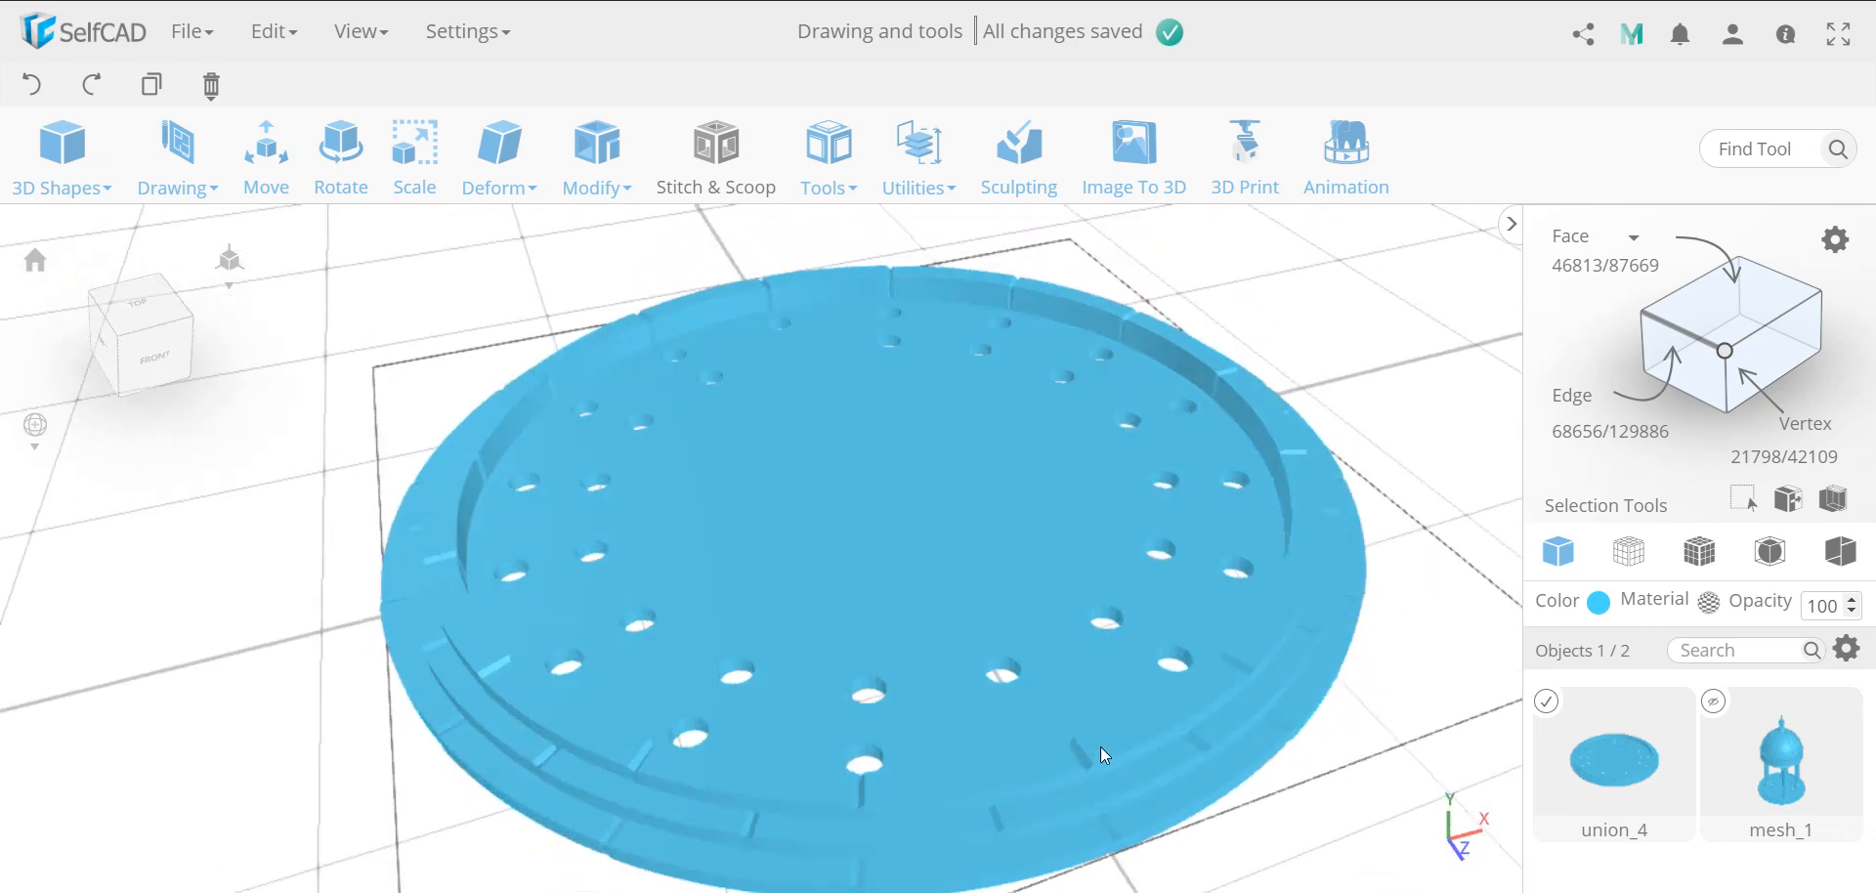
# Reduce the mesh density of the merged circular base with Simplify Object at intensity 5, preview it and apply the result
pyautogui.scroll(-5, 1118, 747)
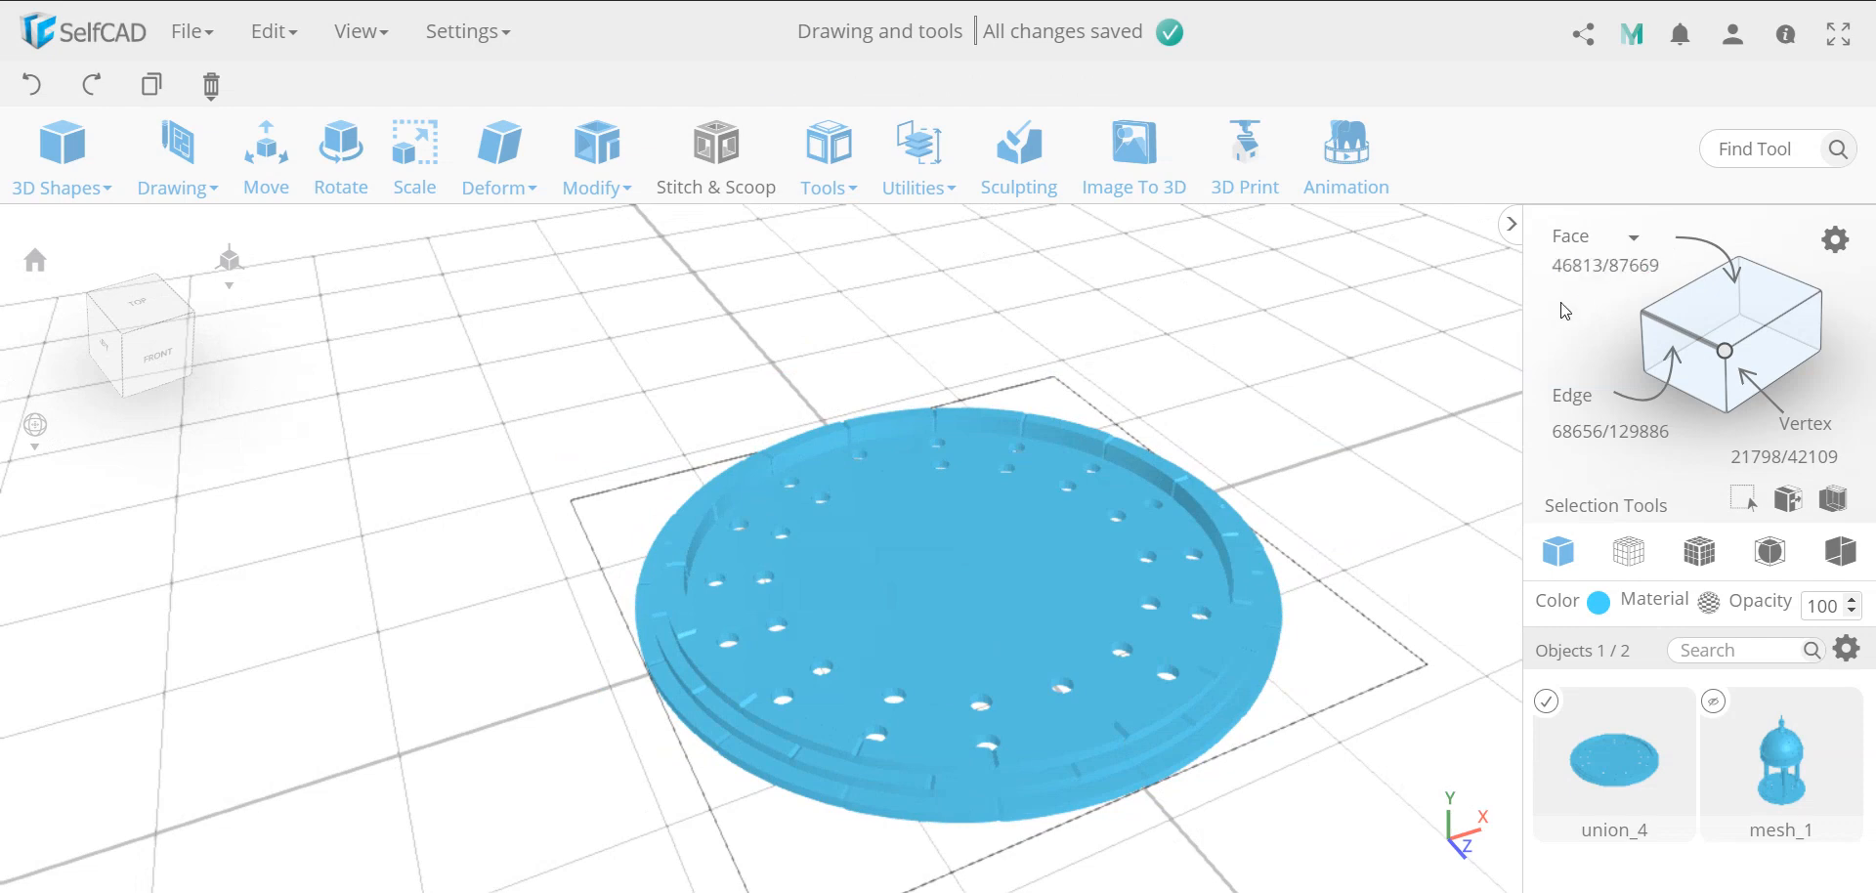
pyautogui.moveTo(989, 625); pyautogui.dragTo(866, 712, button='right')
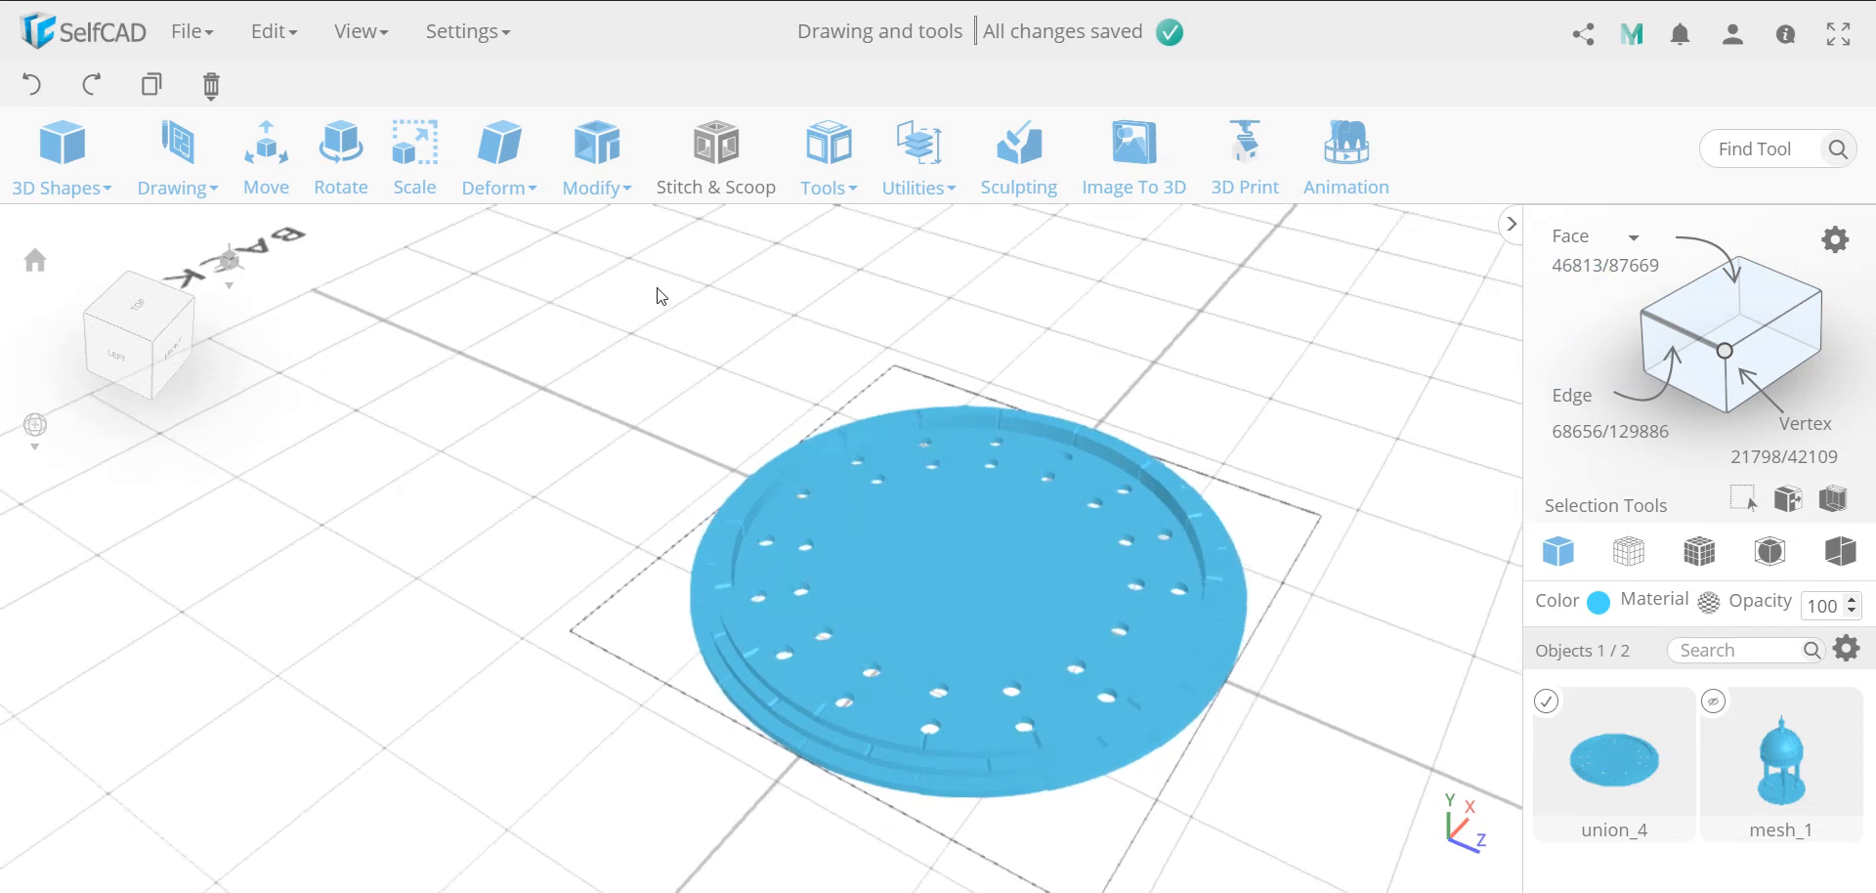
pyautogui.click(598, 161)
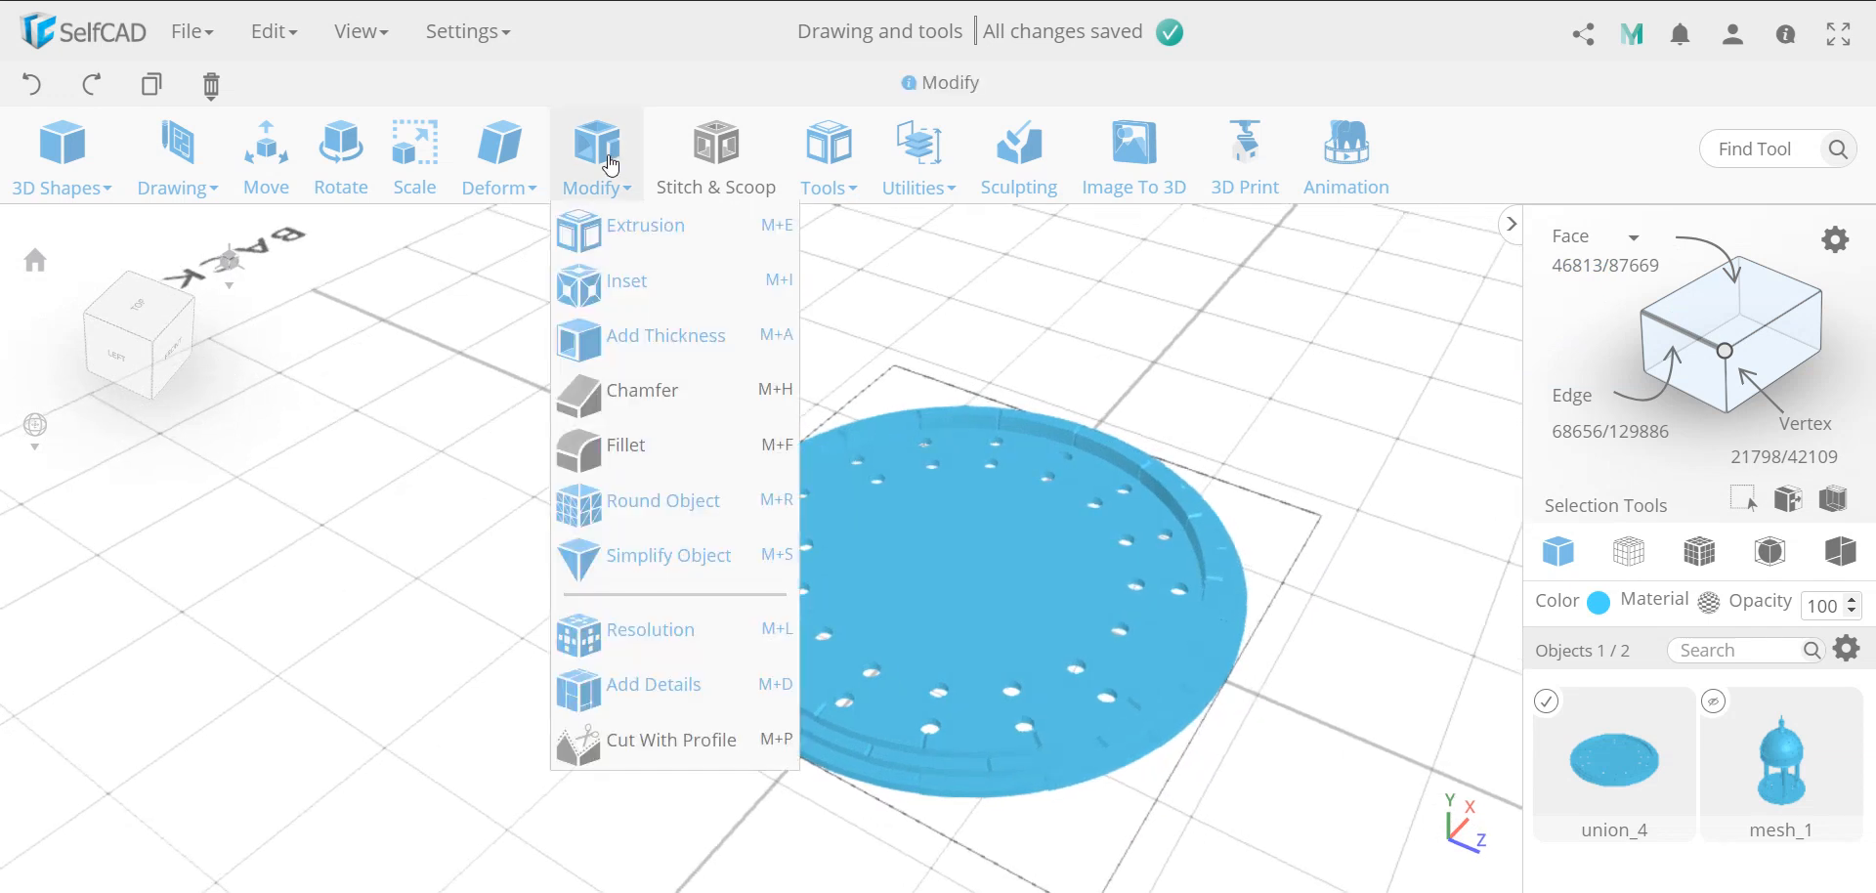
pyautogui.click(652, 580)
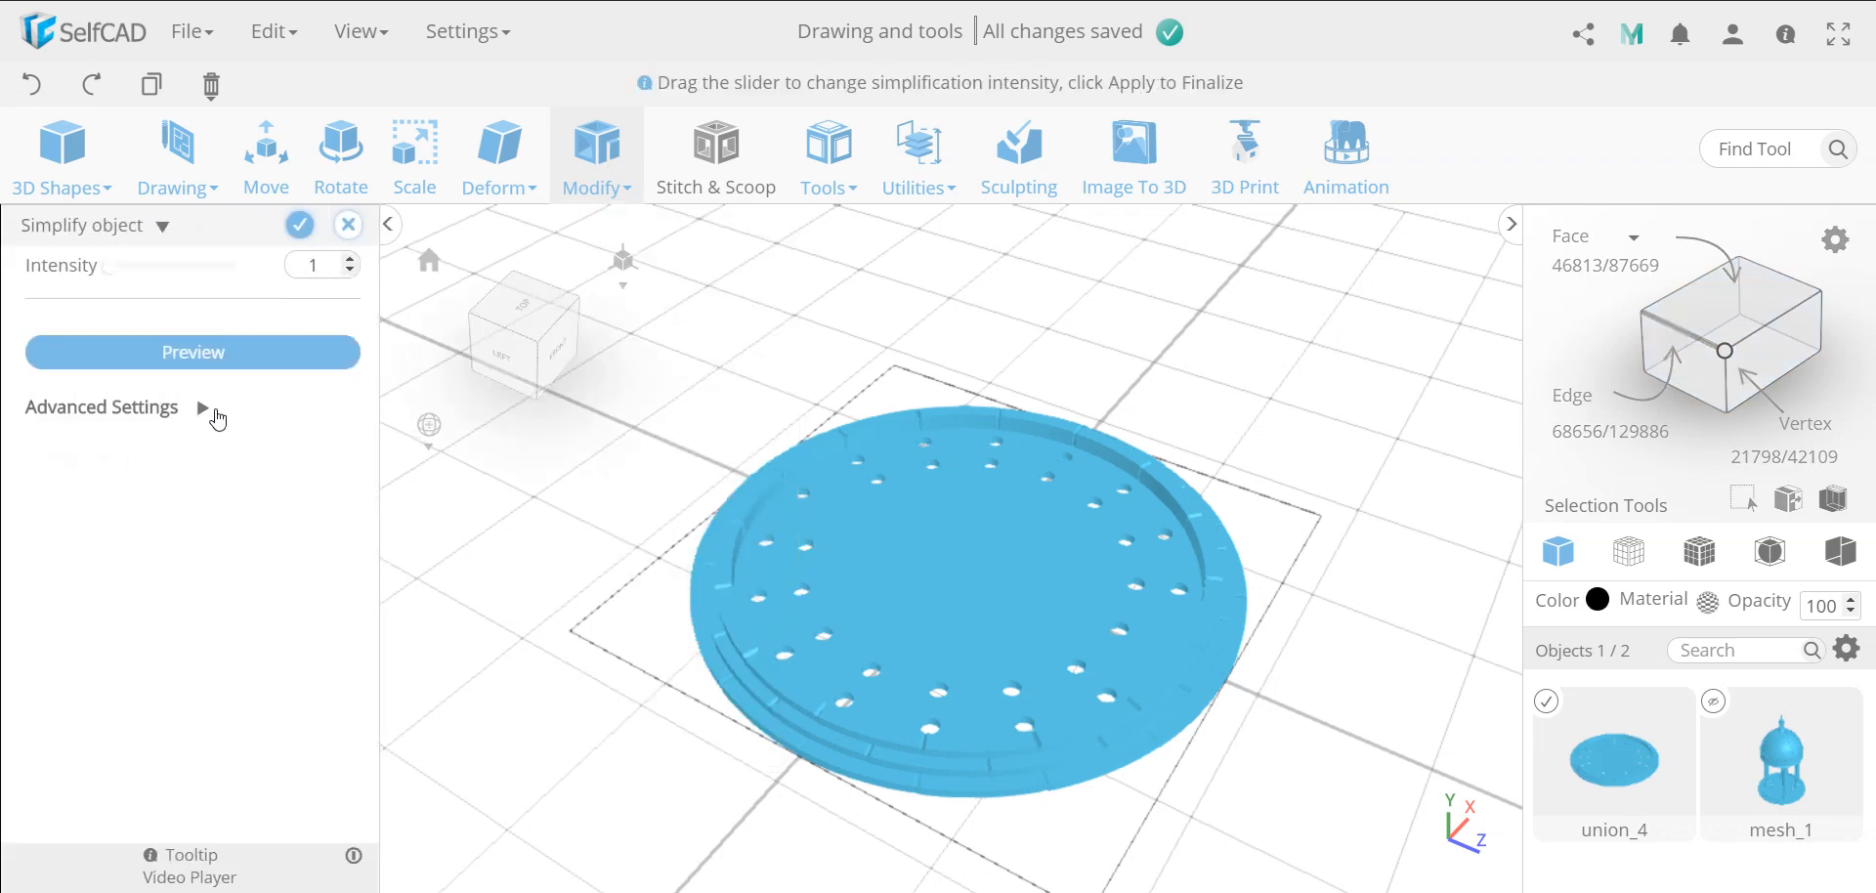
pyautogui.moveTo(111, 272); pyautogui.dragTo(257, 284)
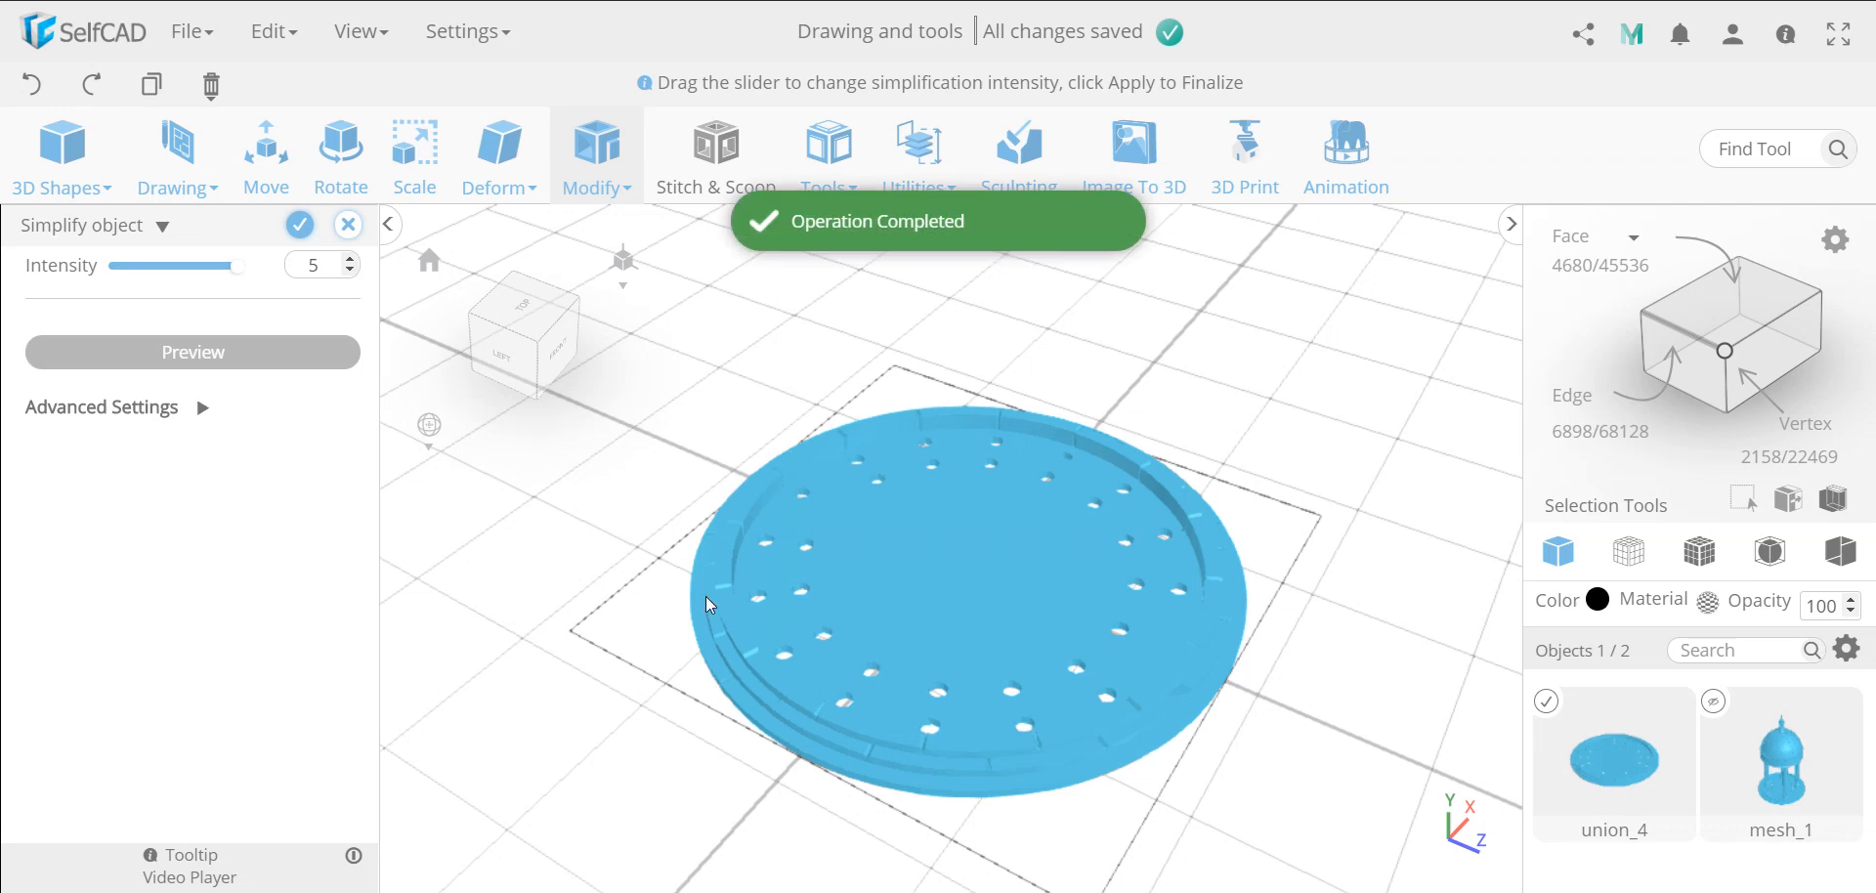
pyautogui.scroll(5, 911, 744)
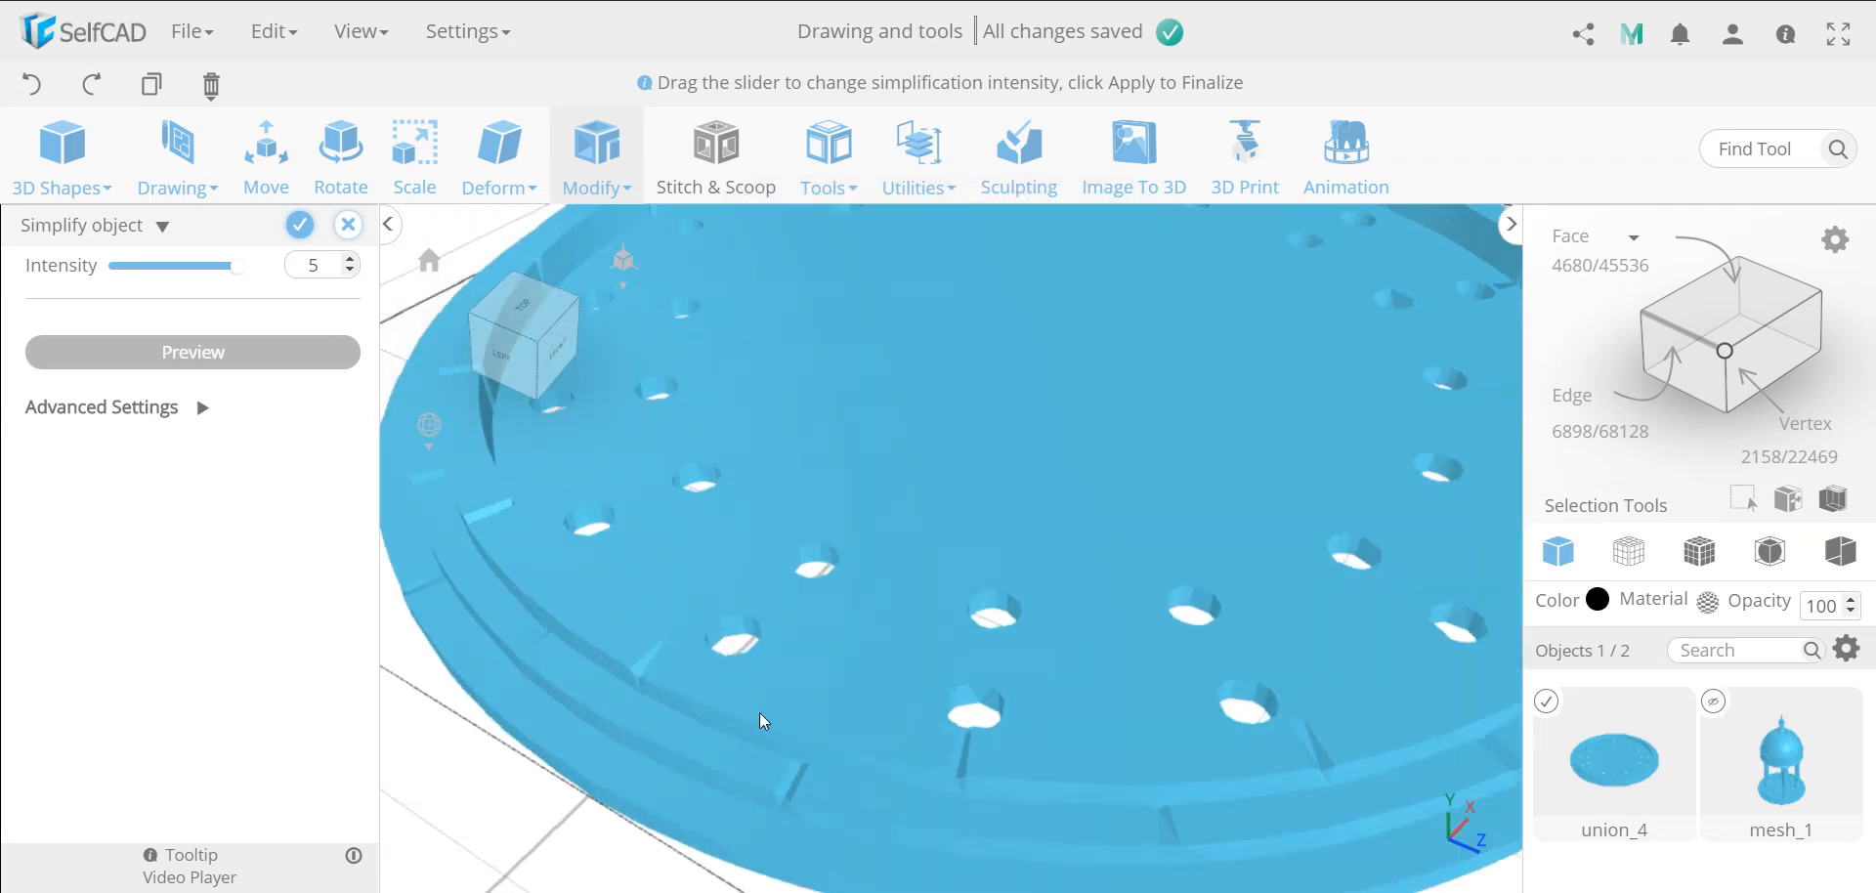
pyautogui.scroll(-4, 1095, 727)
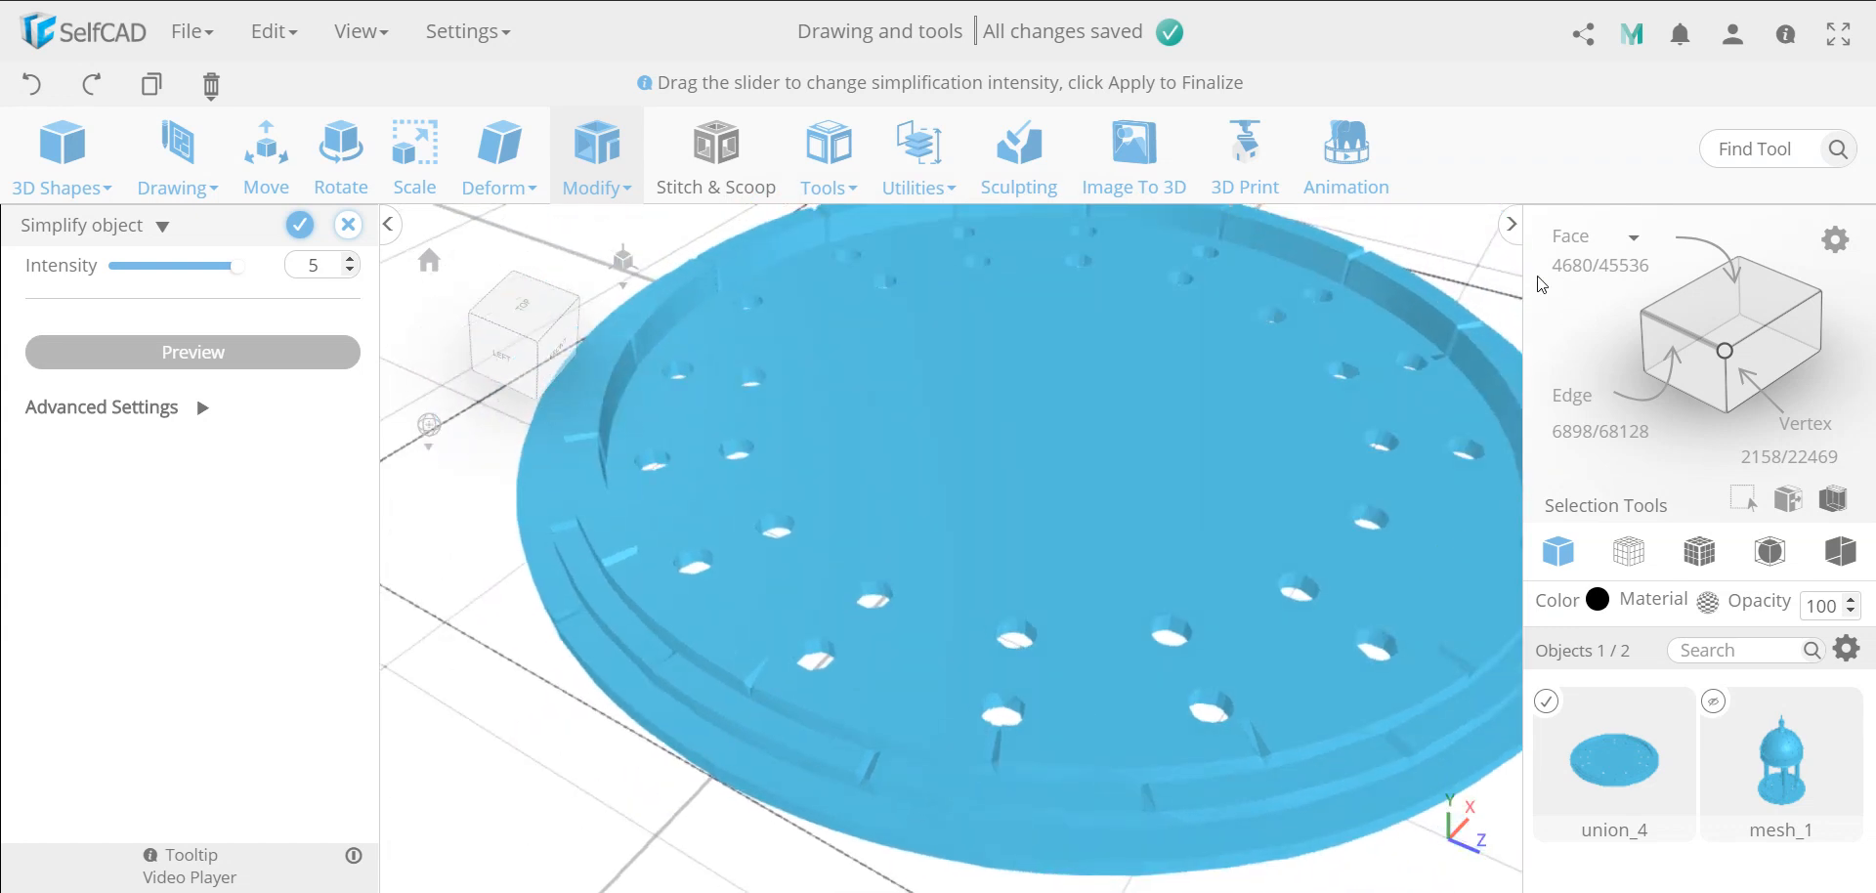
pyautogui.click(302, 227)
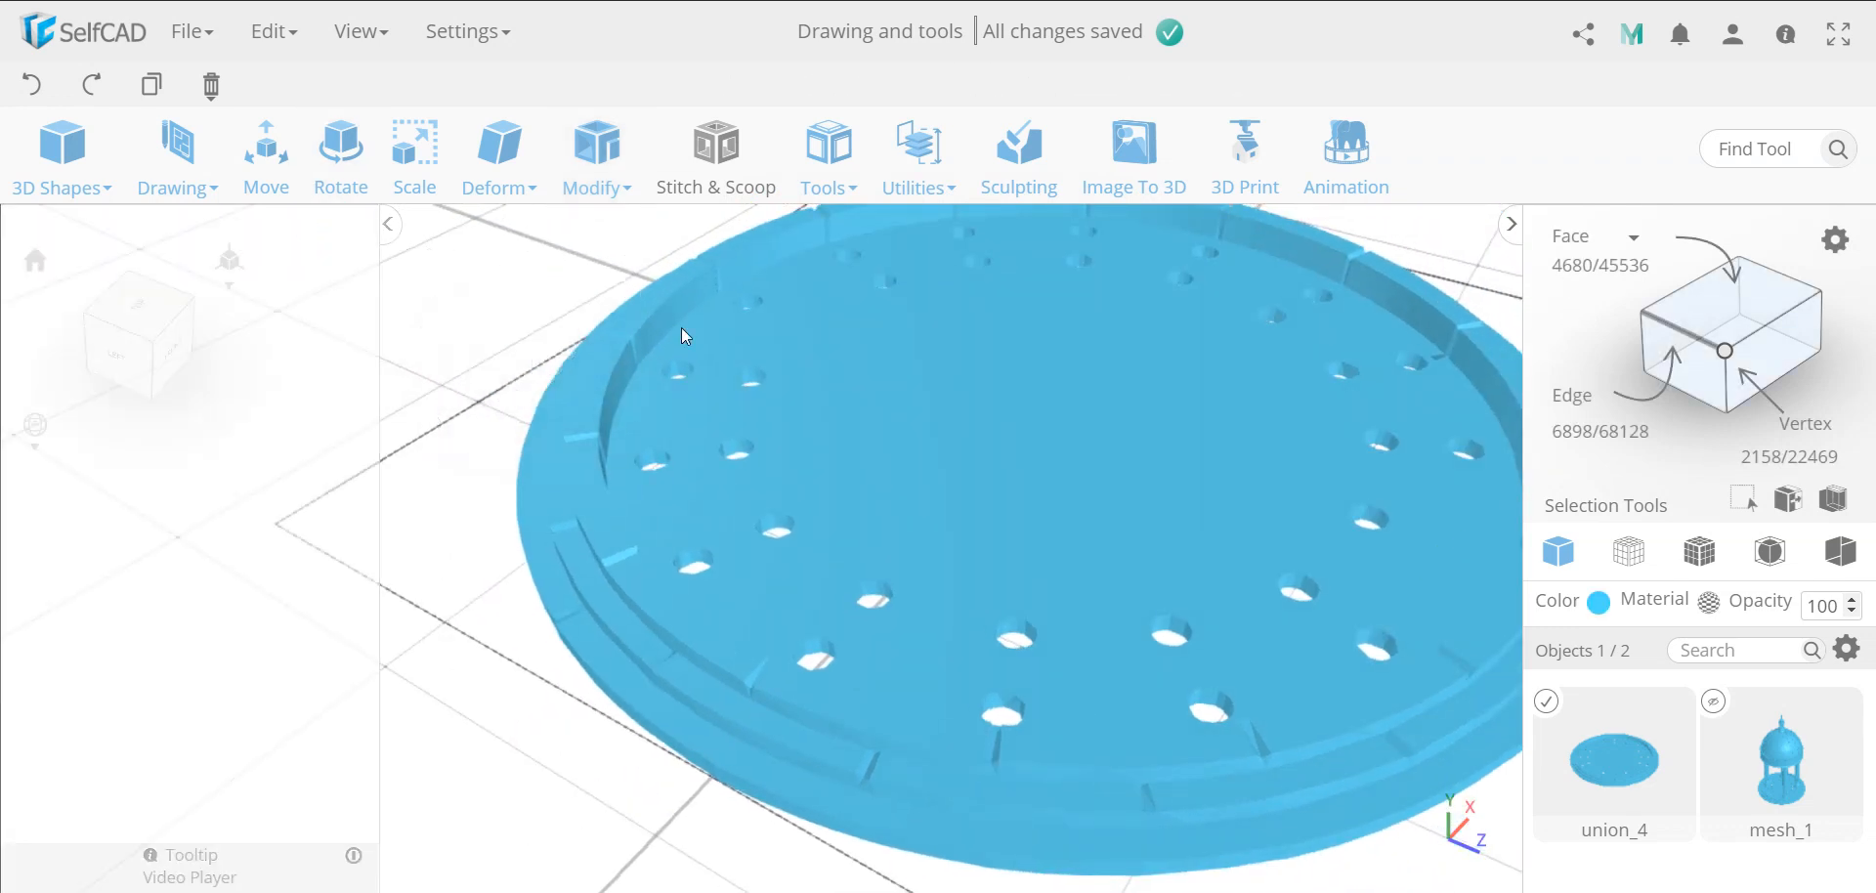
pyautogui.scroll(-1, 829, 510)
pyautogui.scroll(-3, 829, 510)
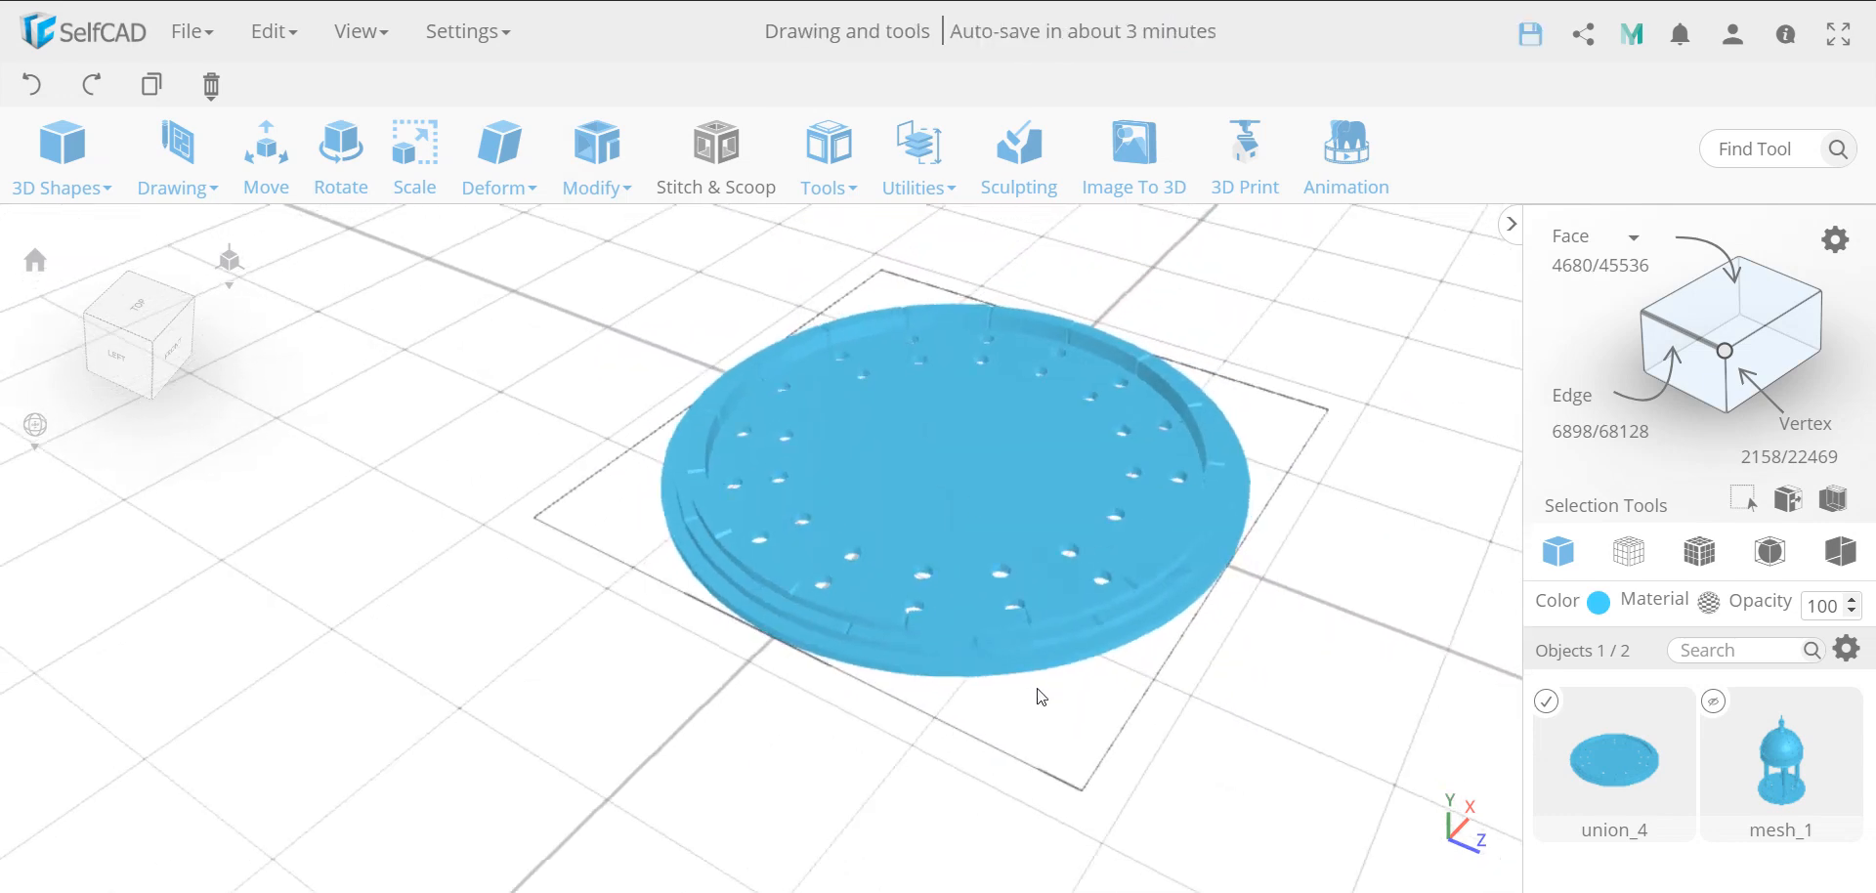
pyautogui.moveTo(1040, 696); pyautogui.dragTo(901, 676)
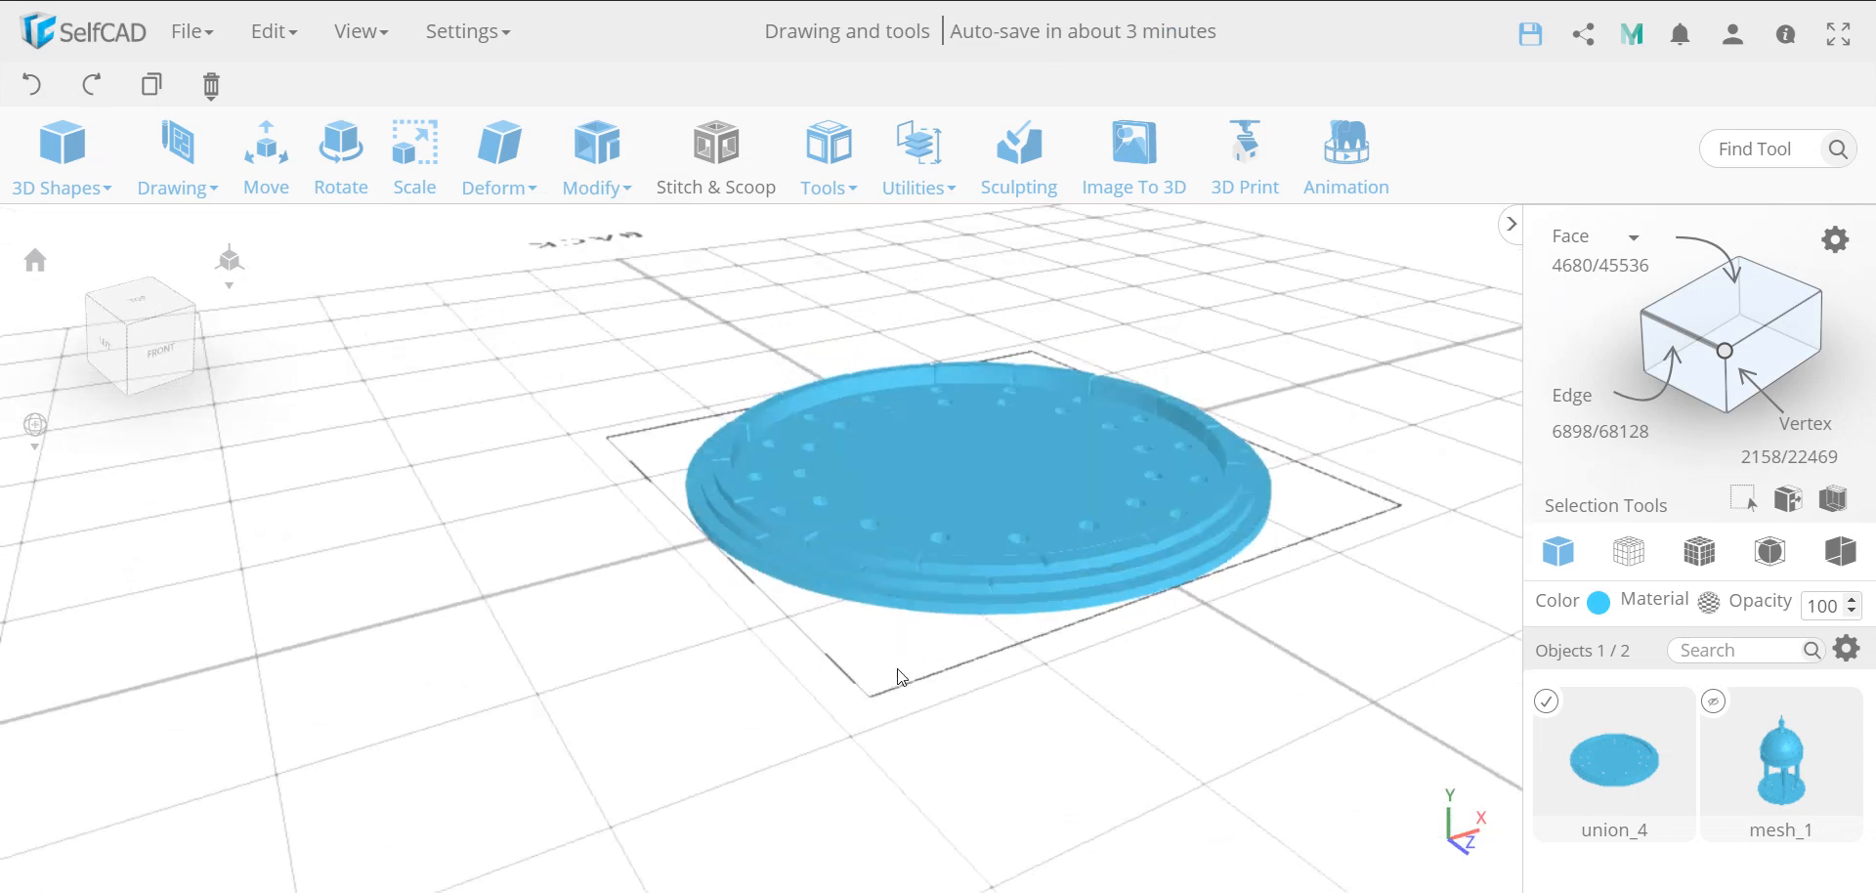
pyautogui.scroll(5, 1000, 558)
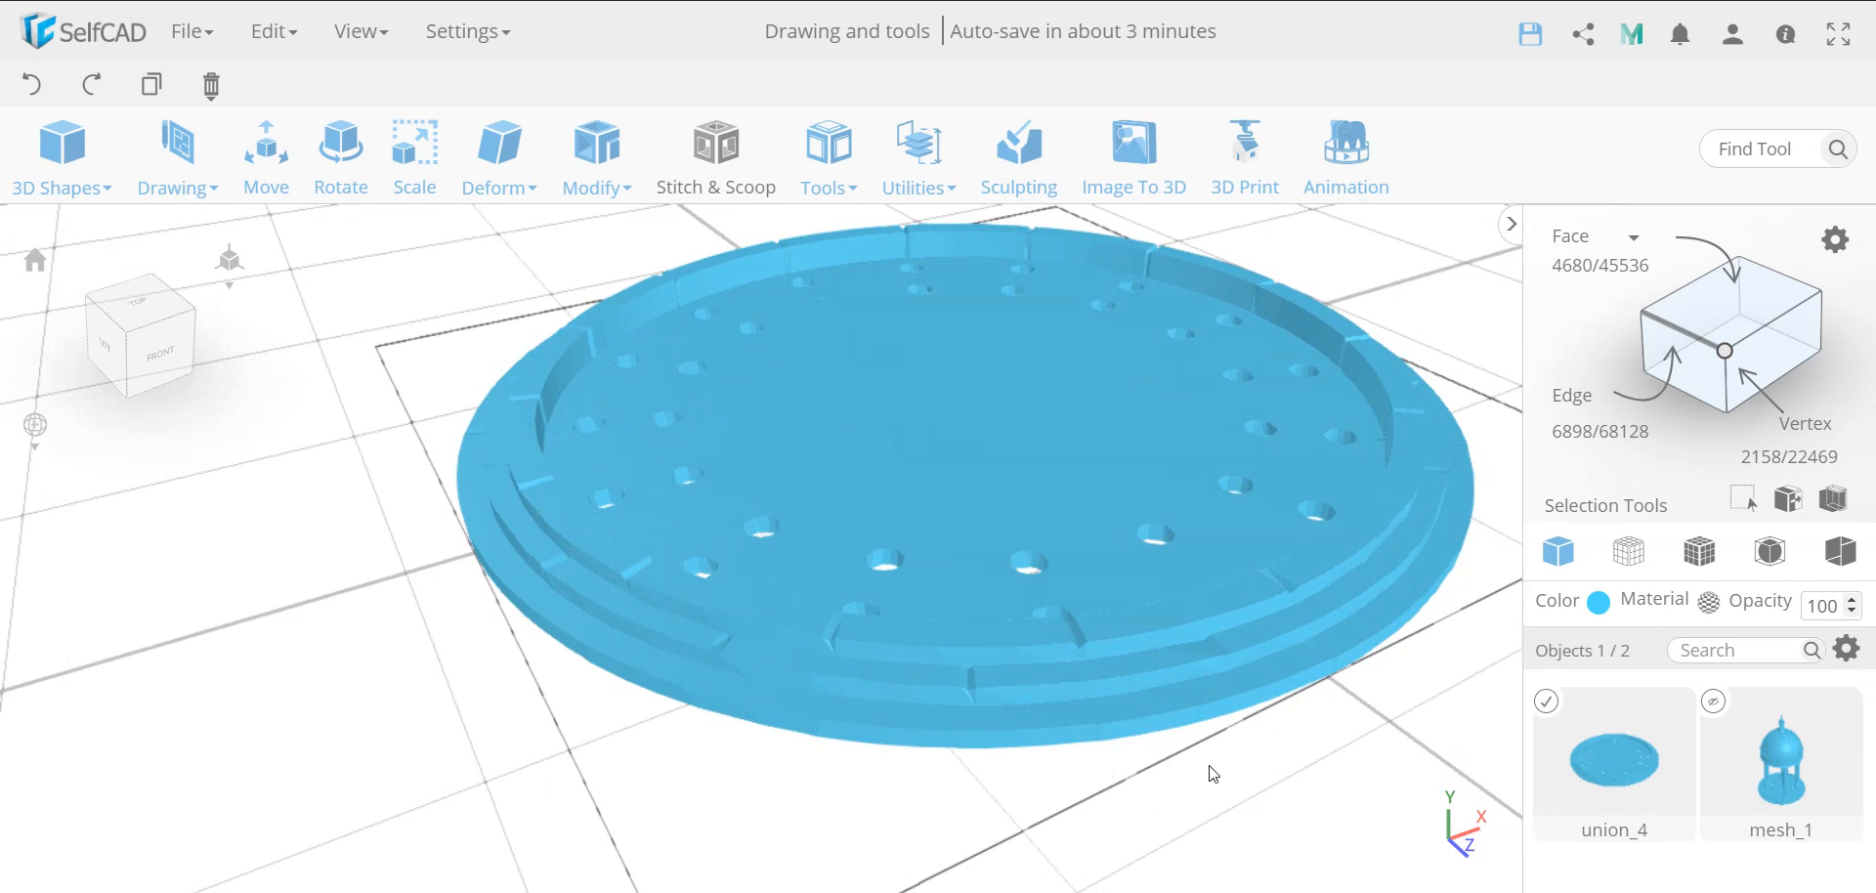
pyautogui.moveTo(1202, 771); pyautogui.dragTo(478, 755)
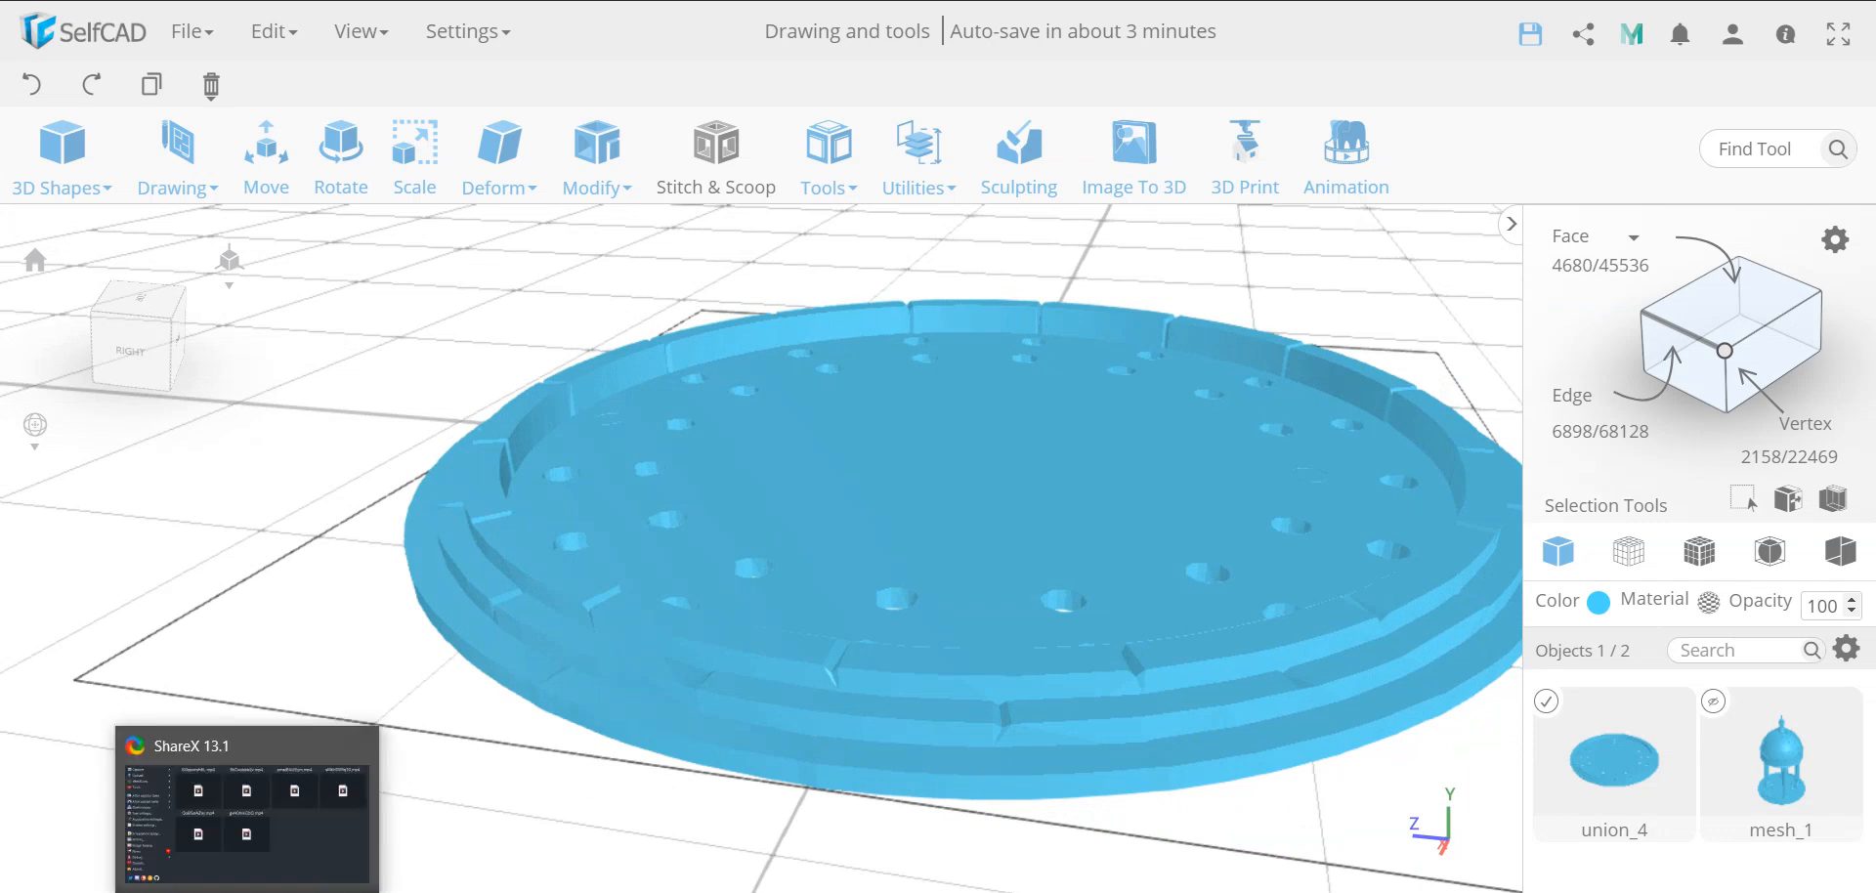
pyautogui.click(249, 891)
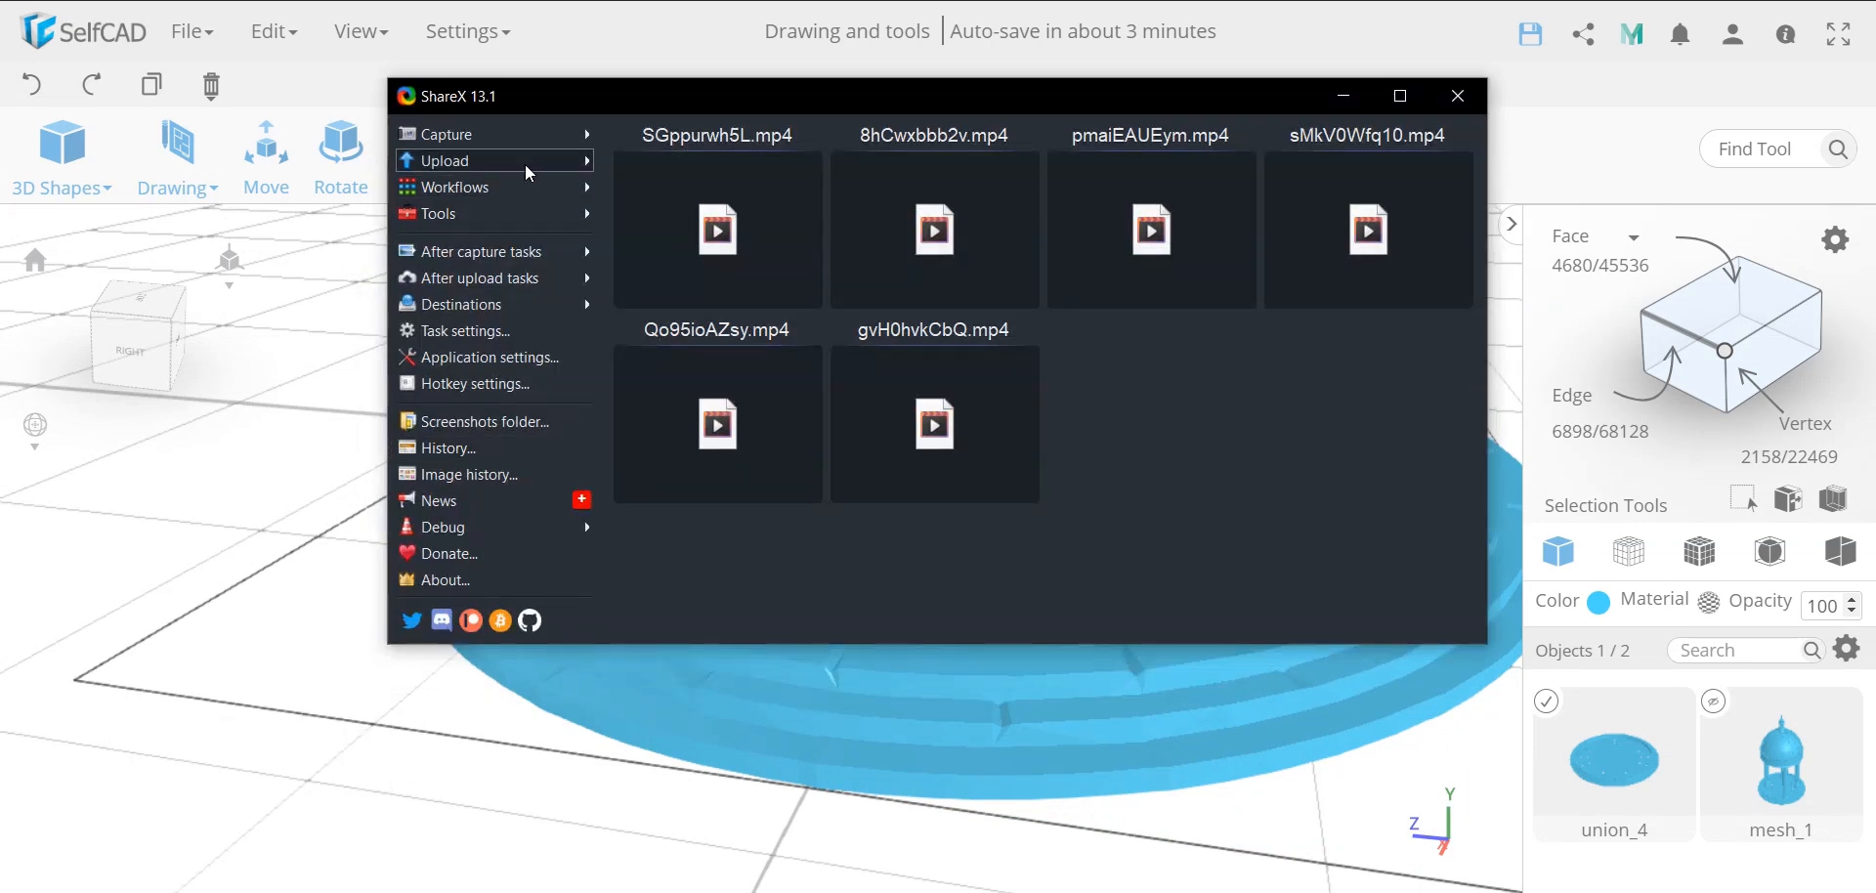
pyautogui.click(578, 137)
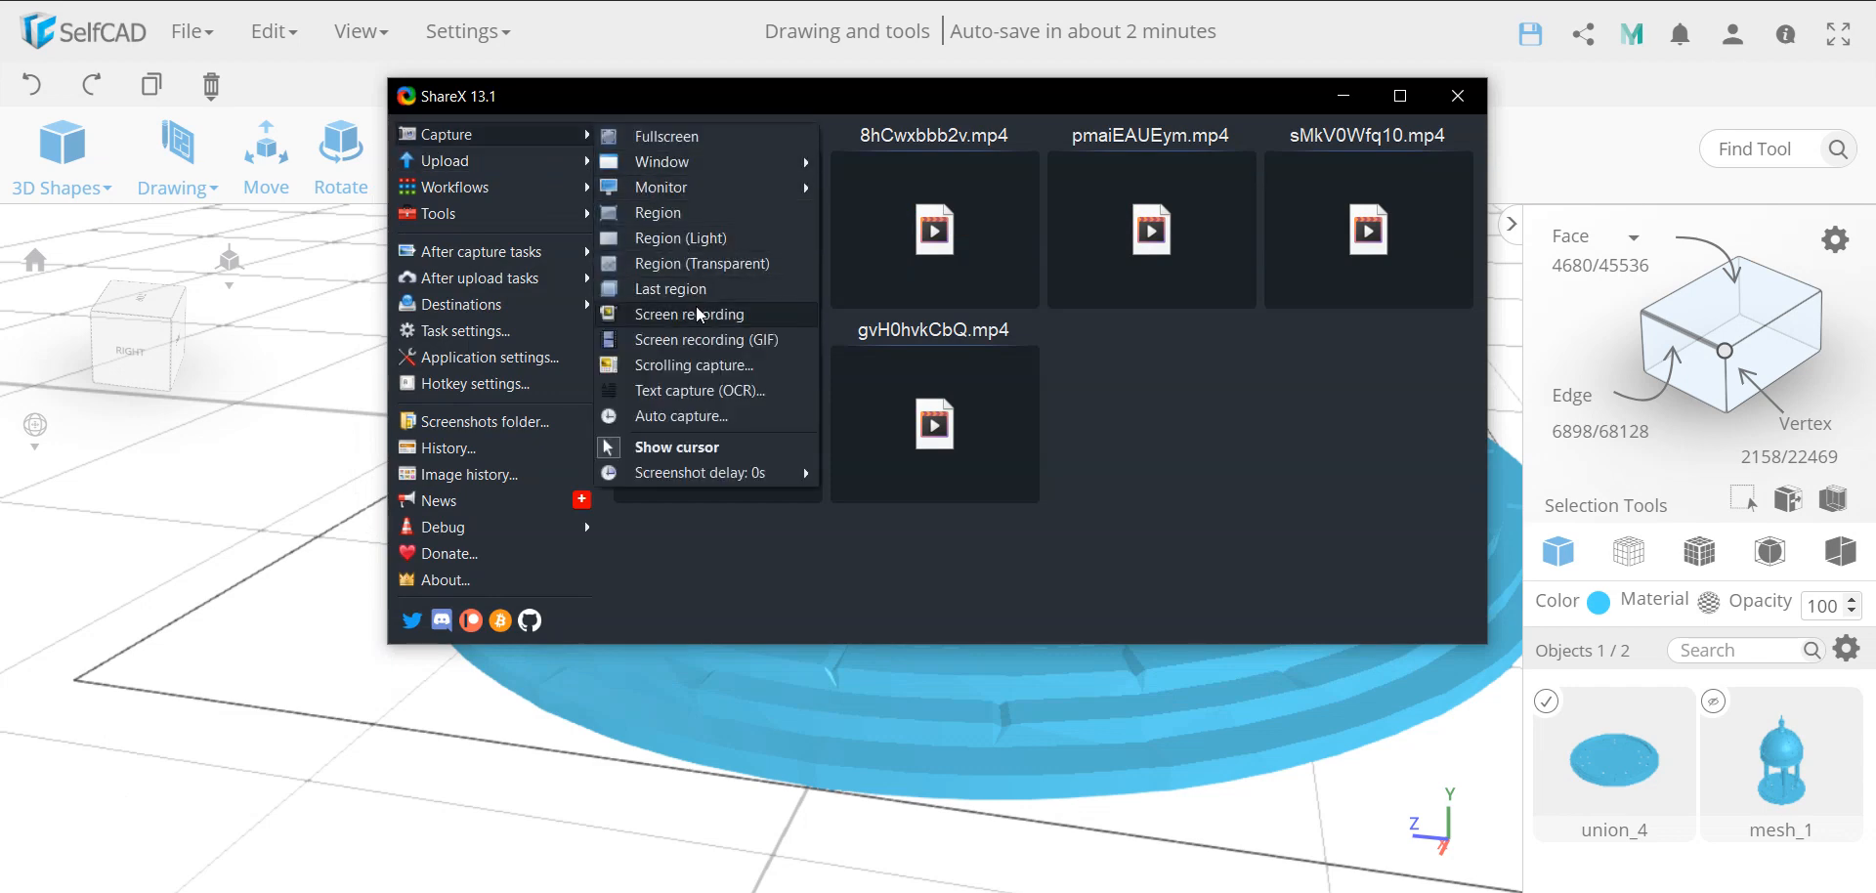